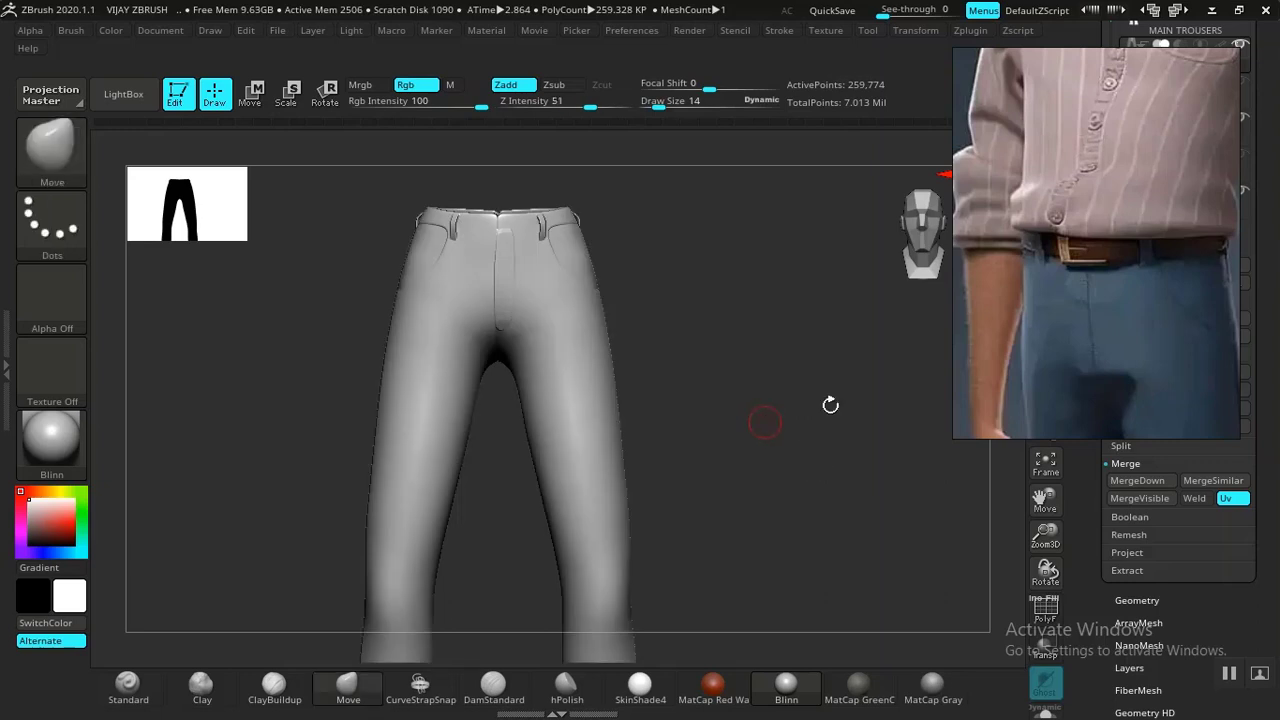
Select the MAIN TROUSERS subtool and position the reference image beside the front of the trousers.
left_click_drag(1083, 362, 795, 275)
left_click_drag(880, 429, 822, 482)
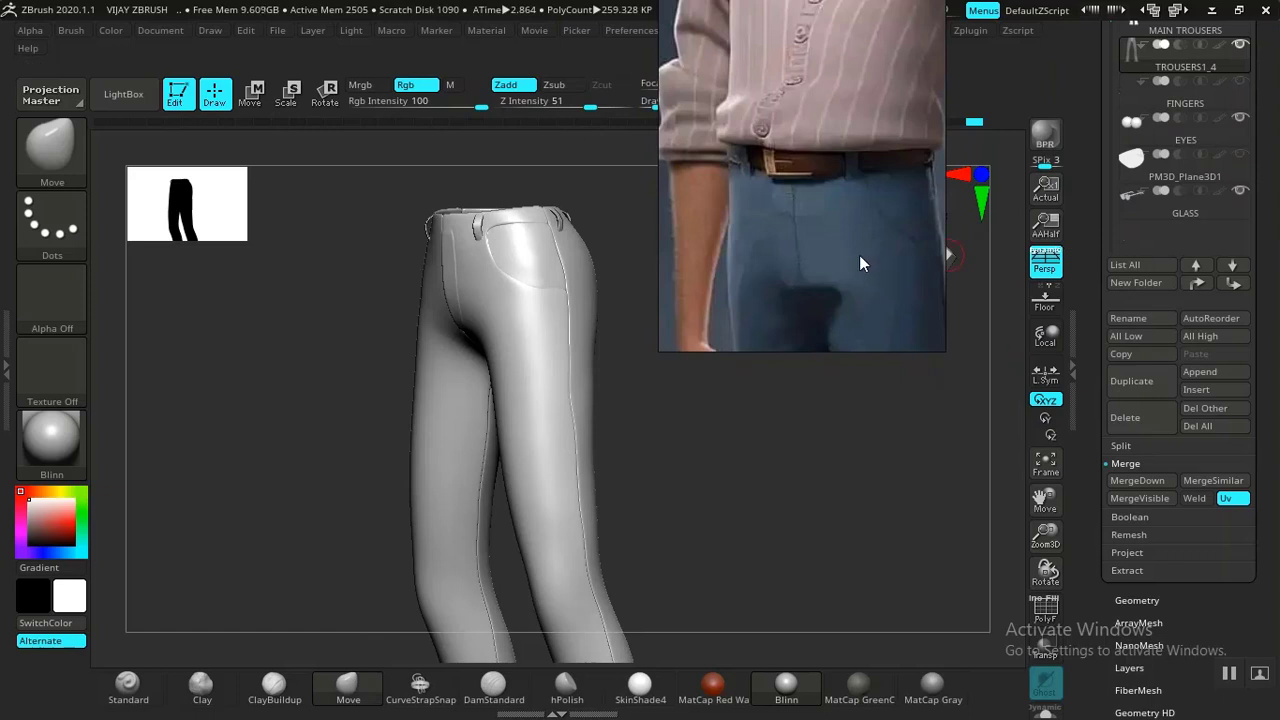
left_click_drag(735, 425, 815, 487, "shift")
left_click_drag(1085, 149, 1083, 322)
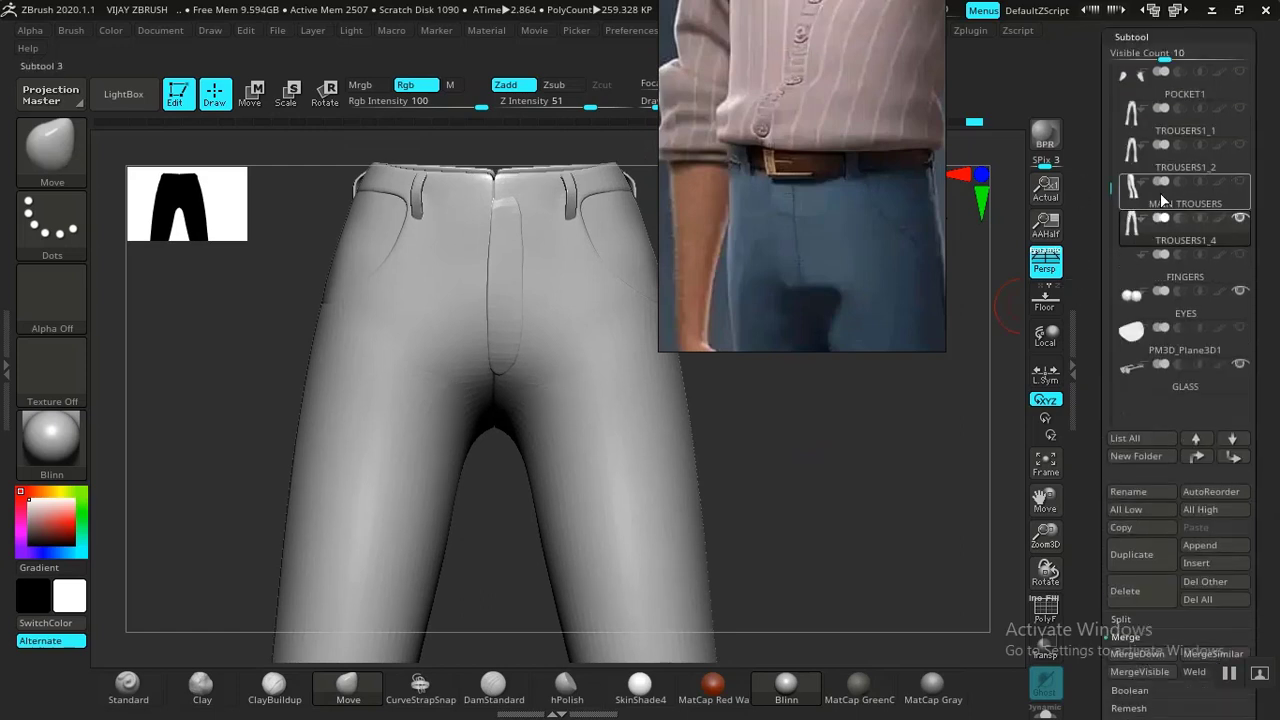
left_click(1165, 205)
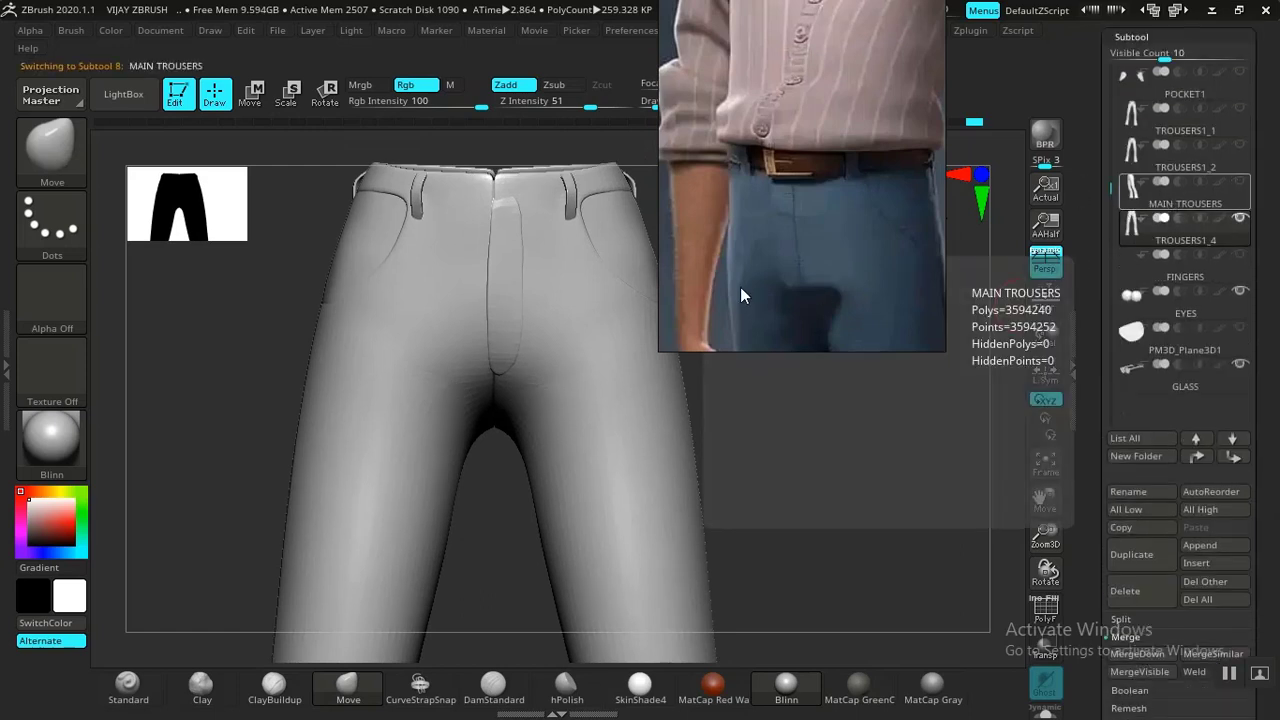
left_click_drag(753, 288, 938, 278)
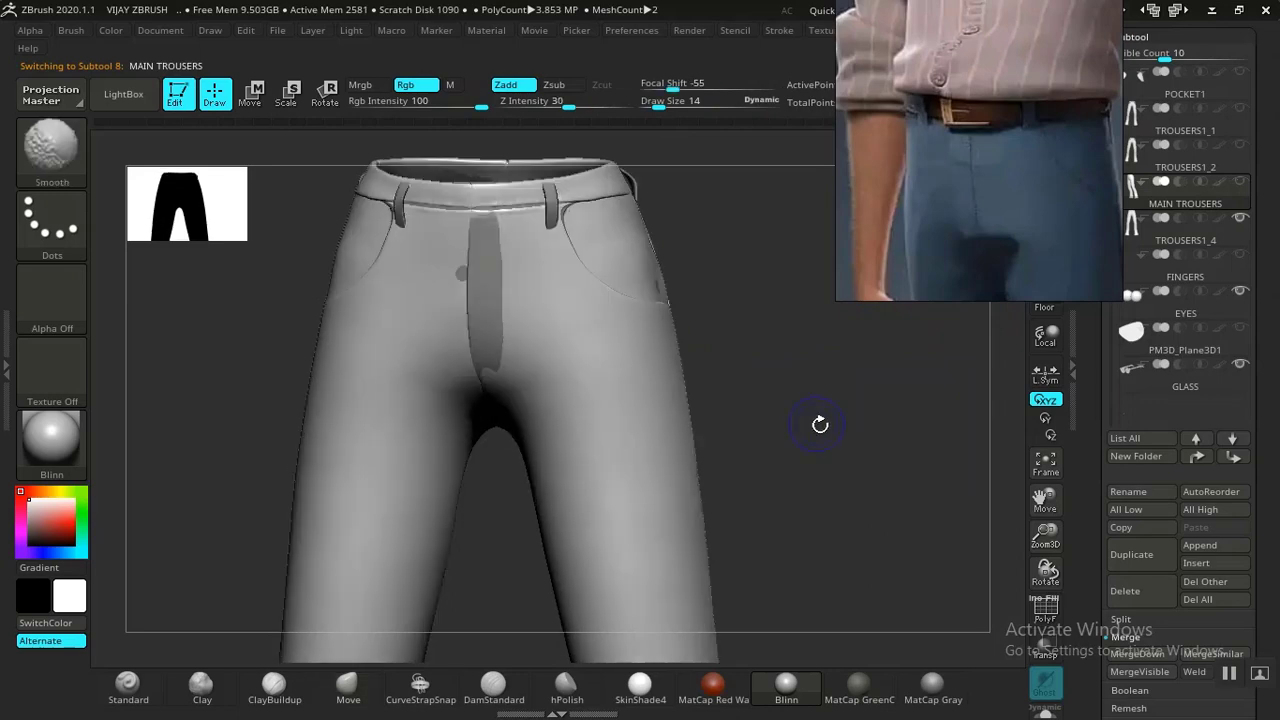
Duplicate the MAIN TROUSERS subtool and lower the copy's subdivision level with its polyframe shown.
key("shift+f")
key("shift+f")
mouse_move(836, 394)
left_mouse_down("alt")
mouse_move(884, 411)
mouse_move(811, 429)
mouse_move(857, 403)
mouse_move(856, 430)
mouse_move(874, 340)
mouse_move(886, 419)
mouse_move(937, 286)
left_mouse_up("alt")
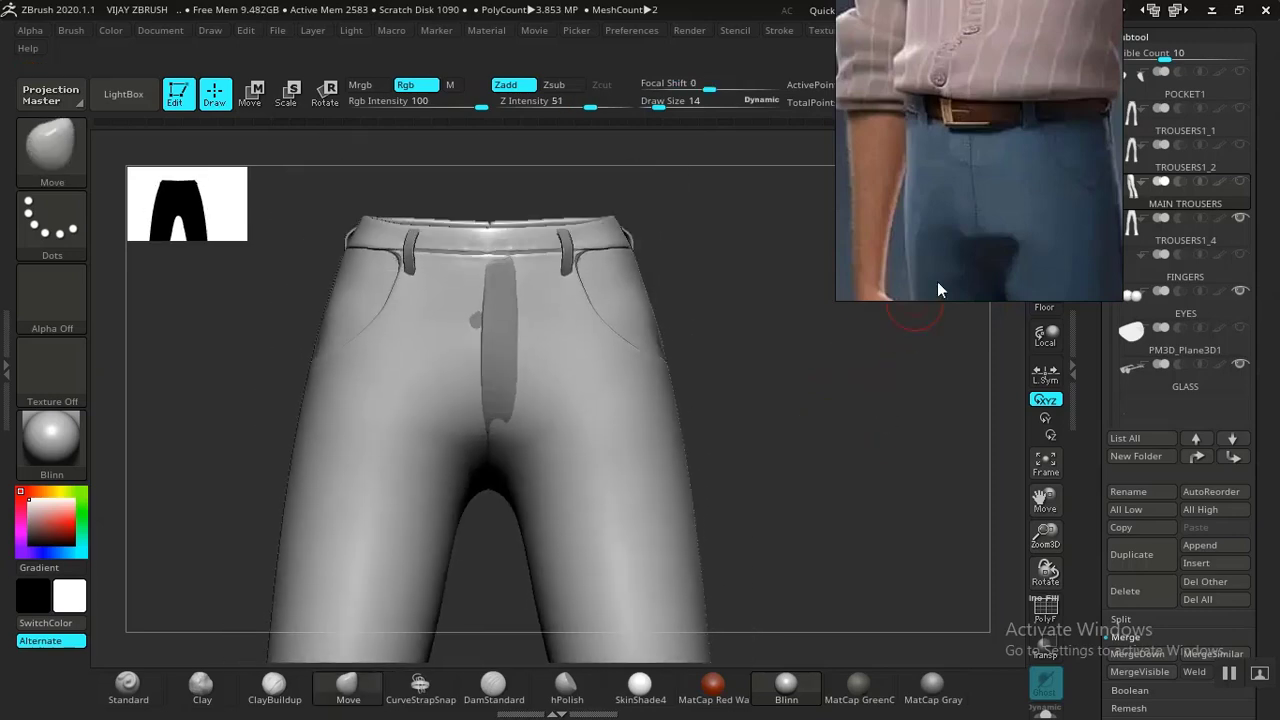
left_click_drag(923, 380, 913, 378)
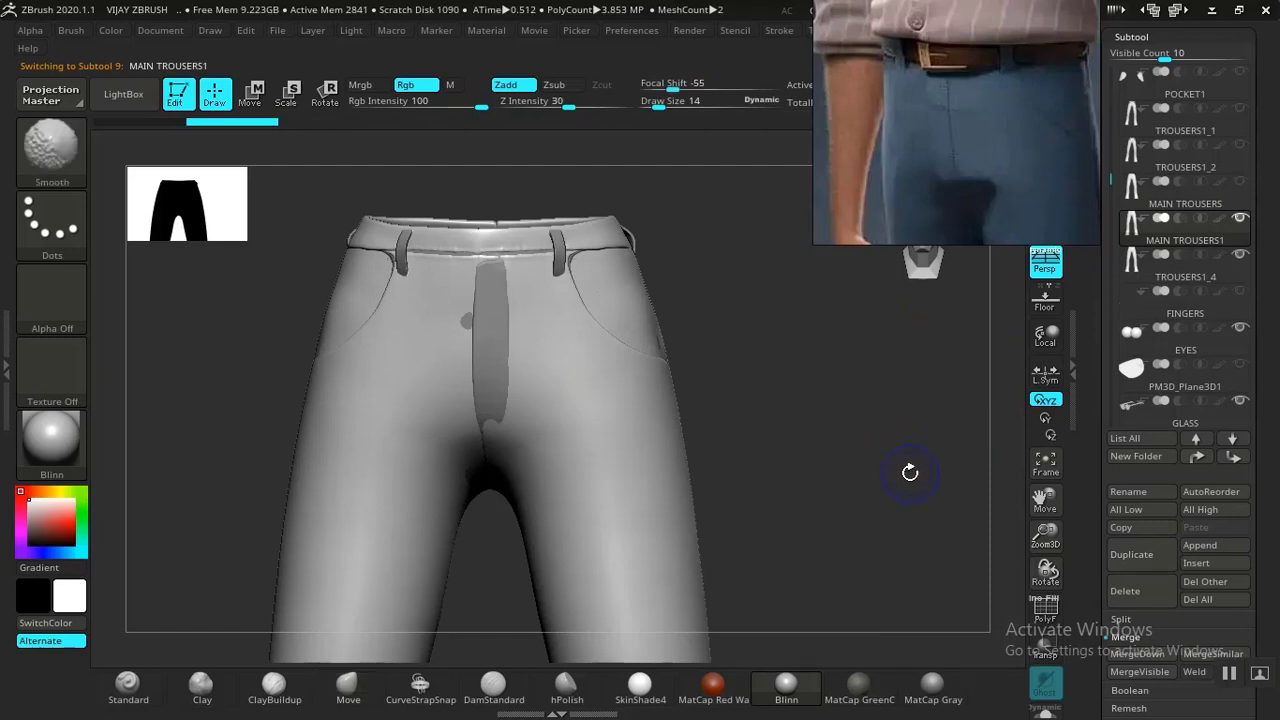
key("shift+d")
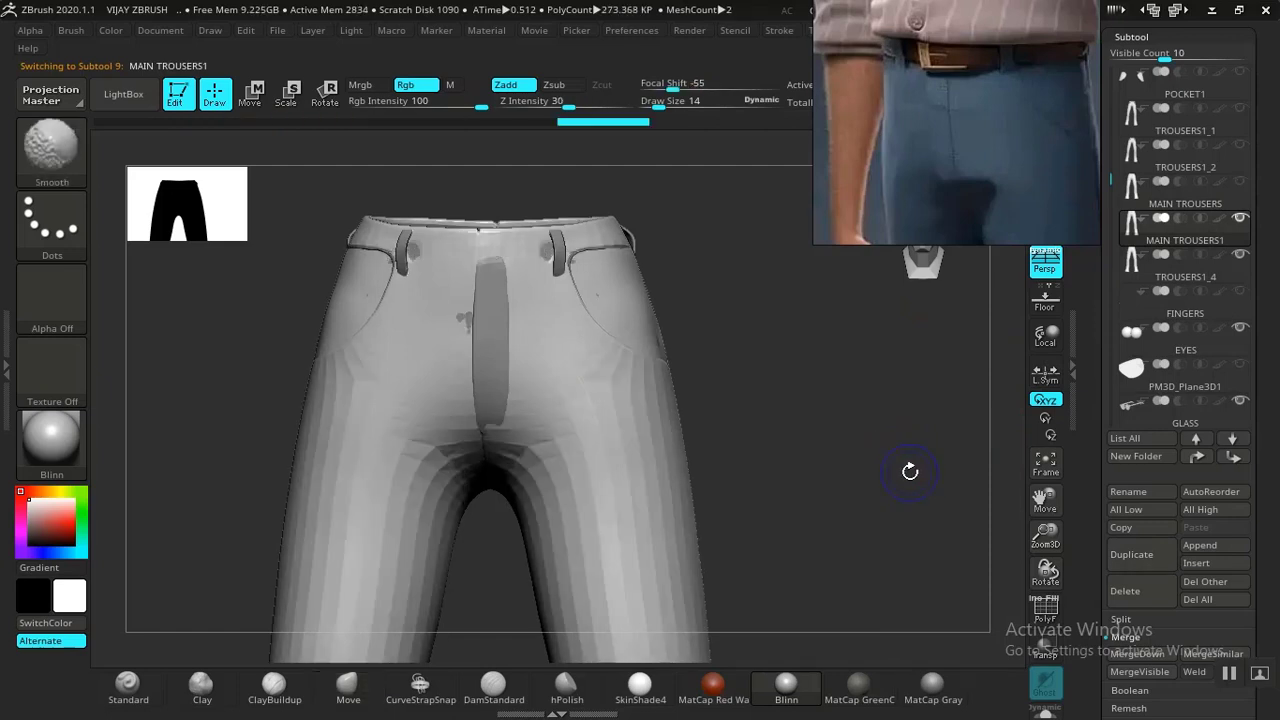
key("shift+f")
left_click_drag(860, 430, 619, 384)
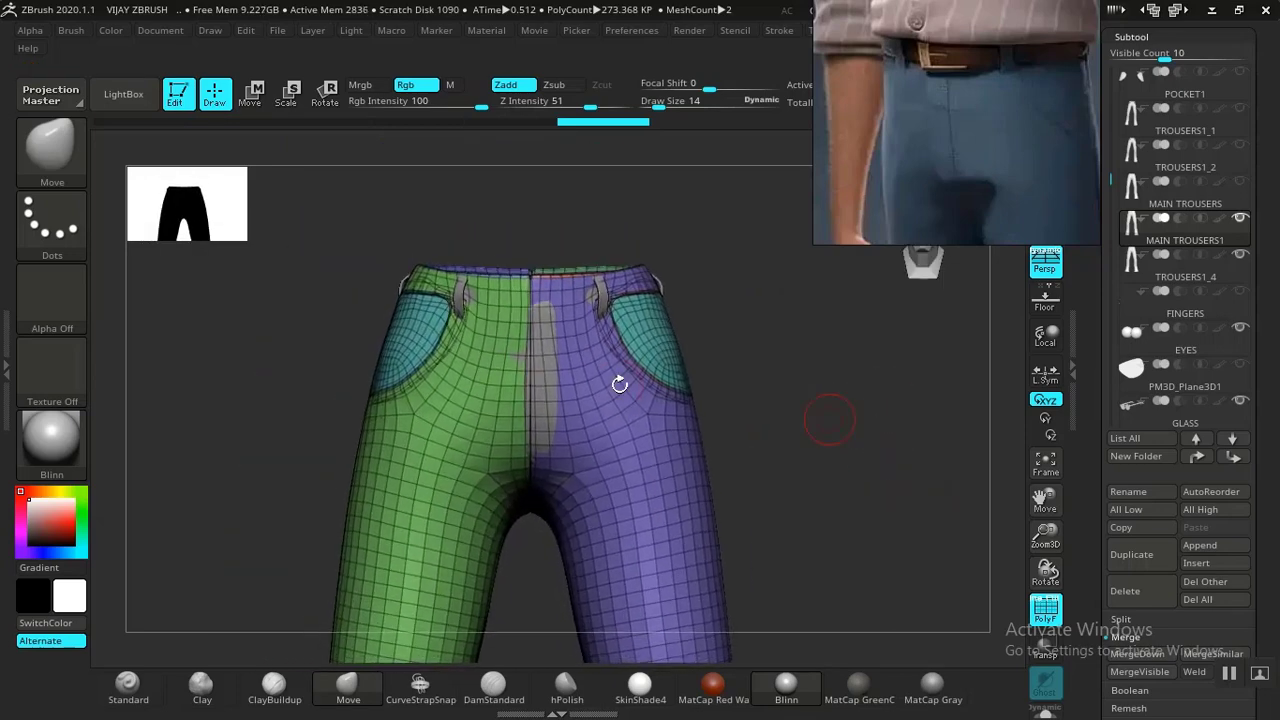
Try to lasso-mask the waistband of the trousers copy and assign it a separate polygroup.
key("ctrl")
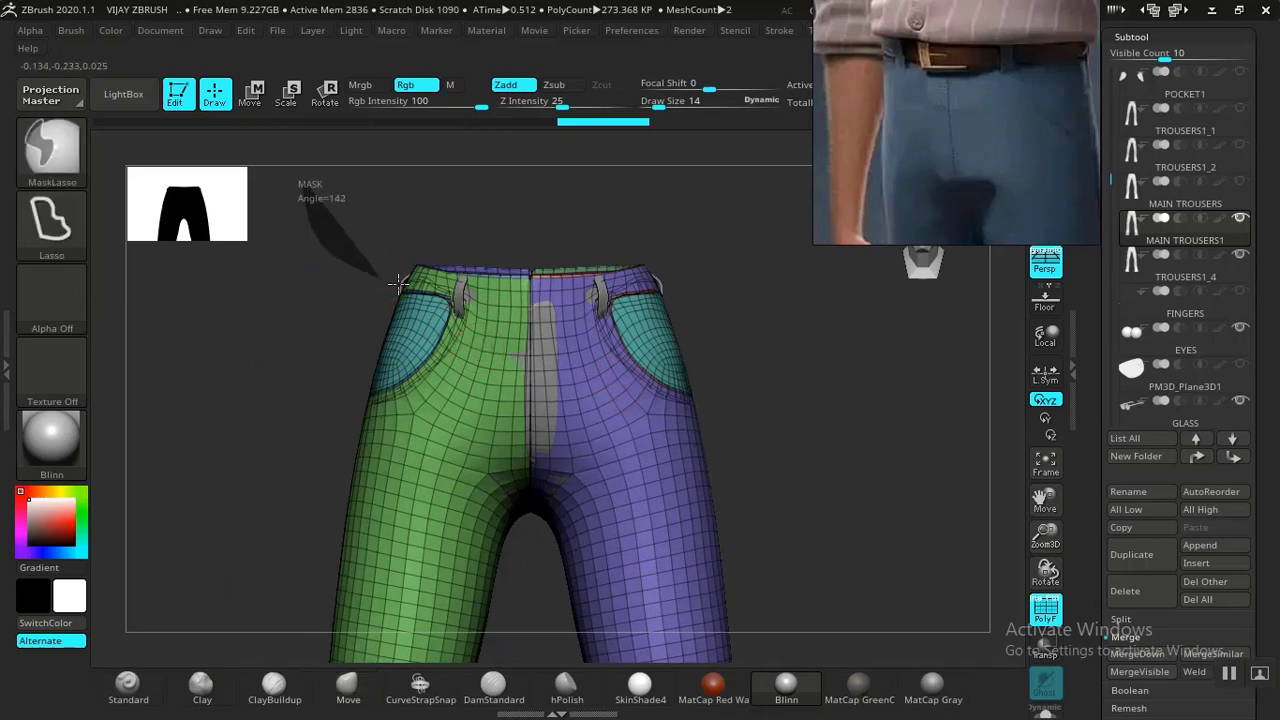
mouse_move(545, 295)
left_mouse_down("ctrl")
mouse_move(686, 271)
mouse_move(790, 190)
mouse_move(760, 220)
left_mouse_up("ctrl")
key("ctrl+w")
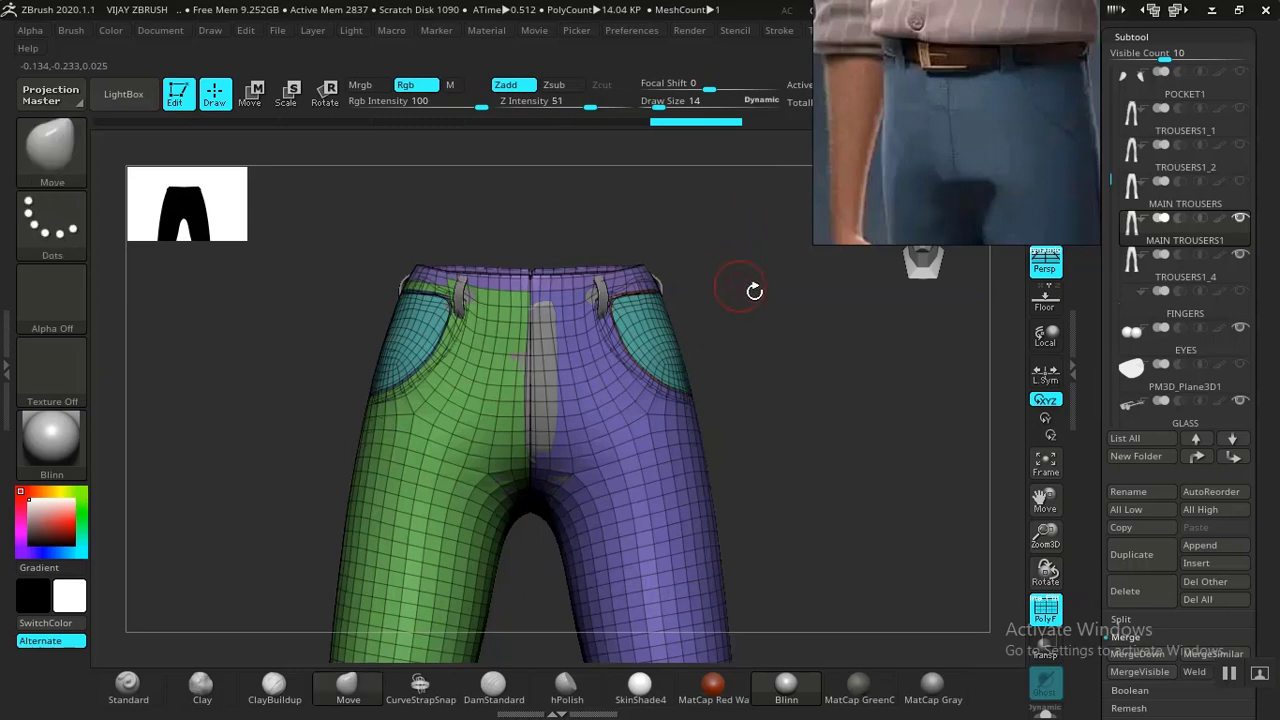
left_click_drag(750, 300, 845, 415, "alt")
left_click(551, 604, "ctrl")
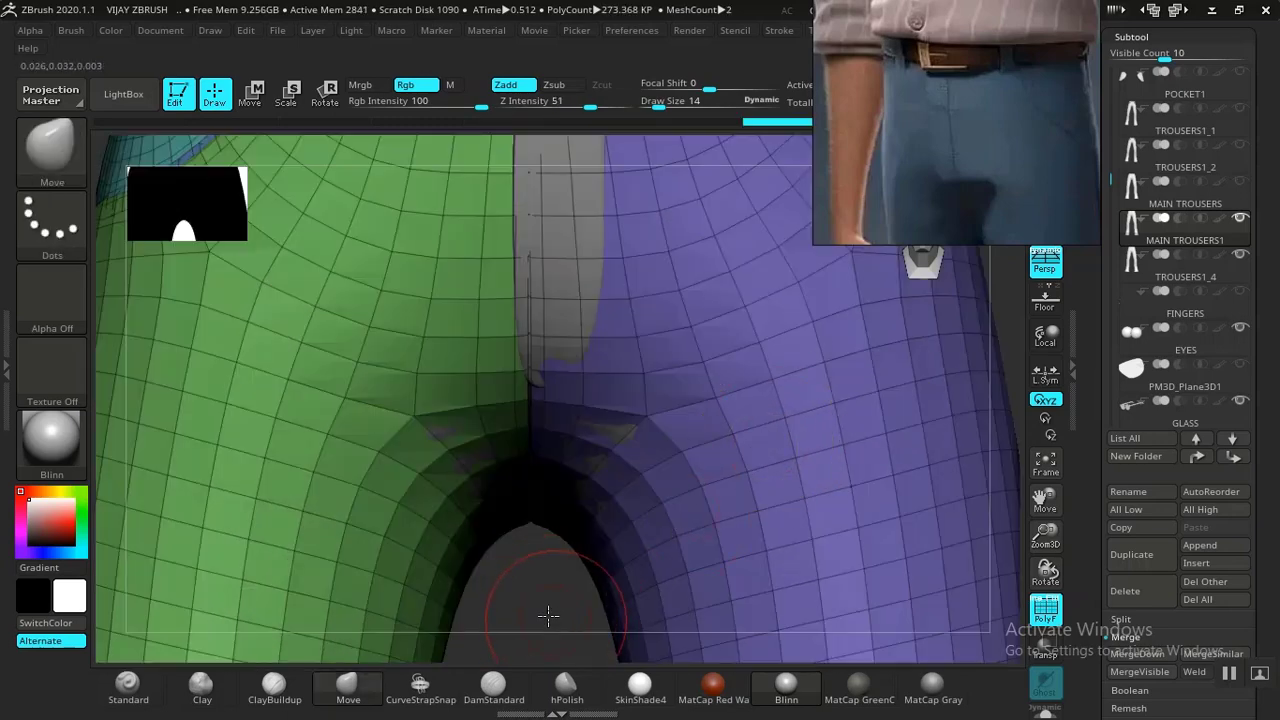
left_click_drag(548, 615, 688, 533, "alt")
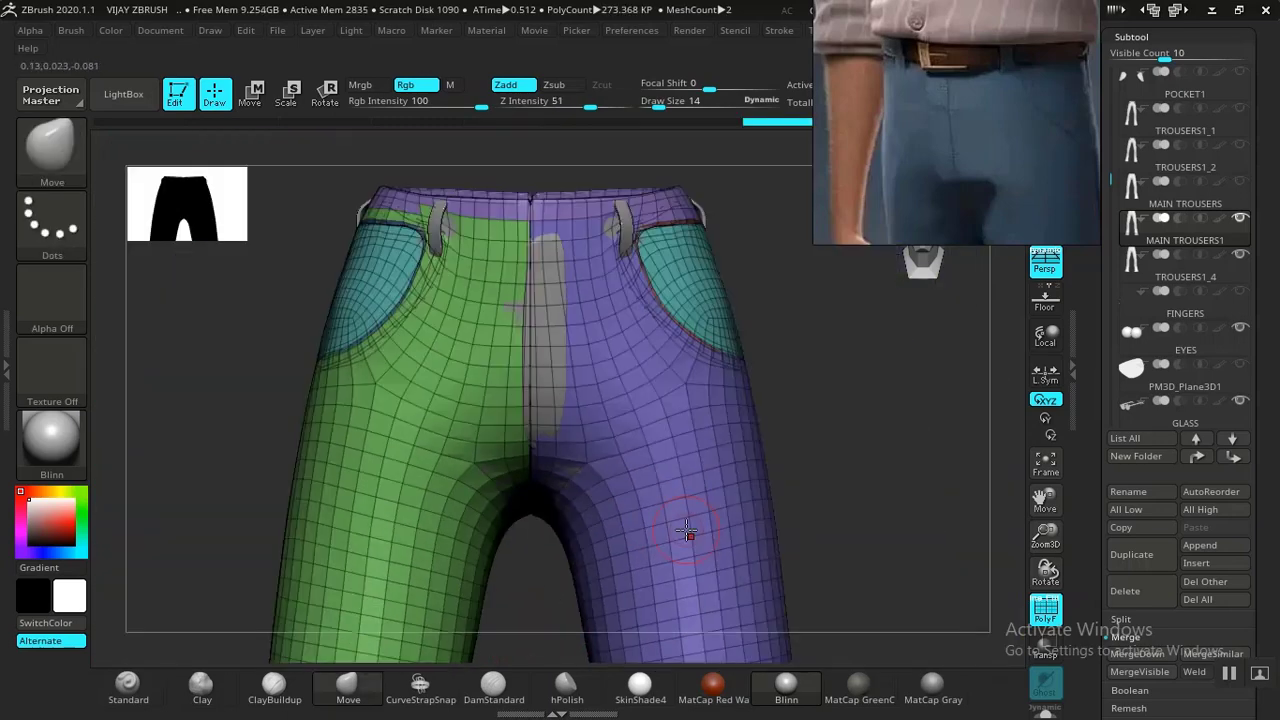
Isolate the trousers copy in Solo mode and merge its pieces into a single polygroup.
left_click(1043, 712)
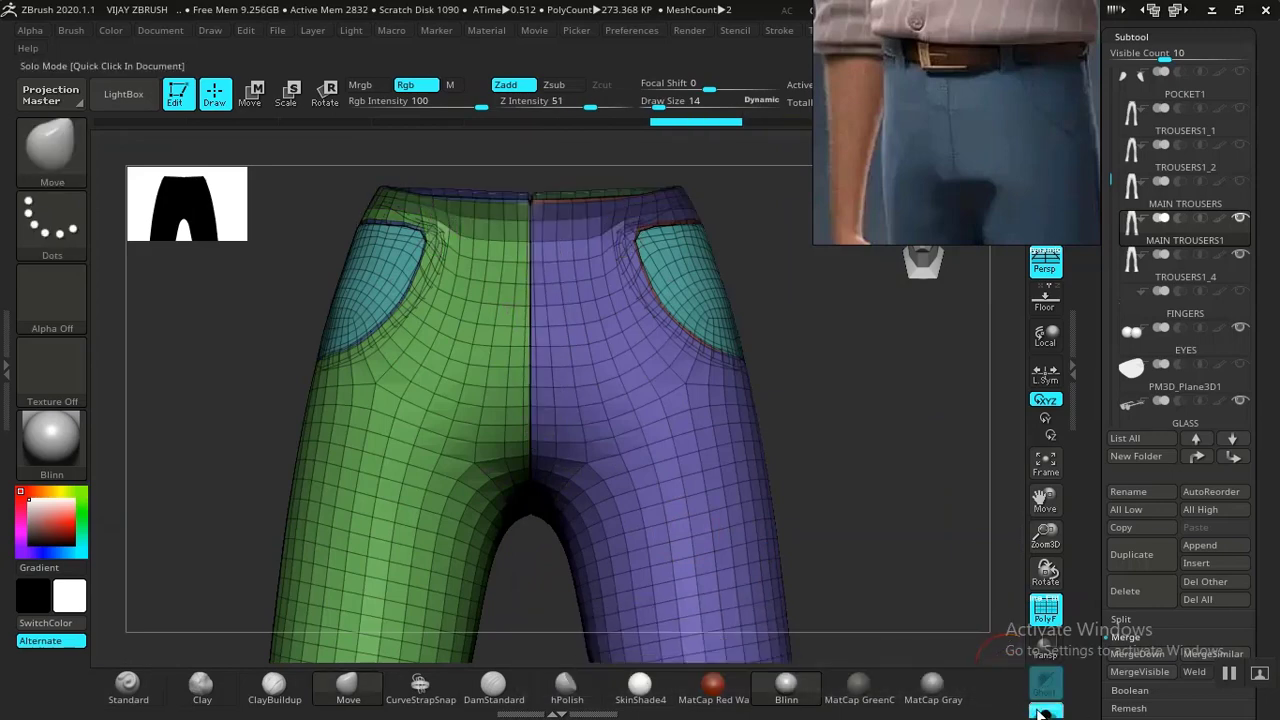
key("ctrl")
mouse_move(845, 470)
left_mouse_down("ctrl")
mouse_move(888, 487)
mouse_move(883, 420)
mouse_move(883, 491)
mouse_move(840, 389)
mouse_move(860, 394)
mouse_move(834, 433)
mouse_move(820, 386)
left_mouse_up("ctrl")
key("ctrl+w")
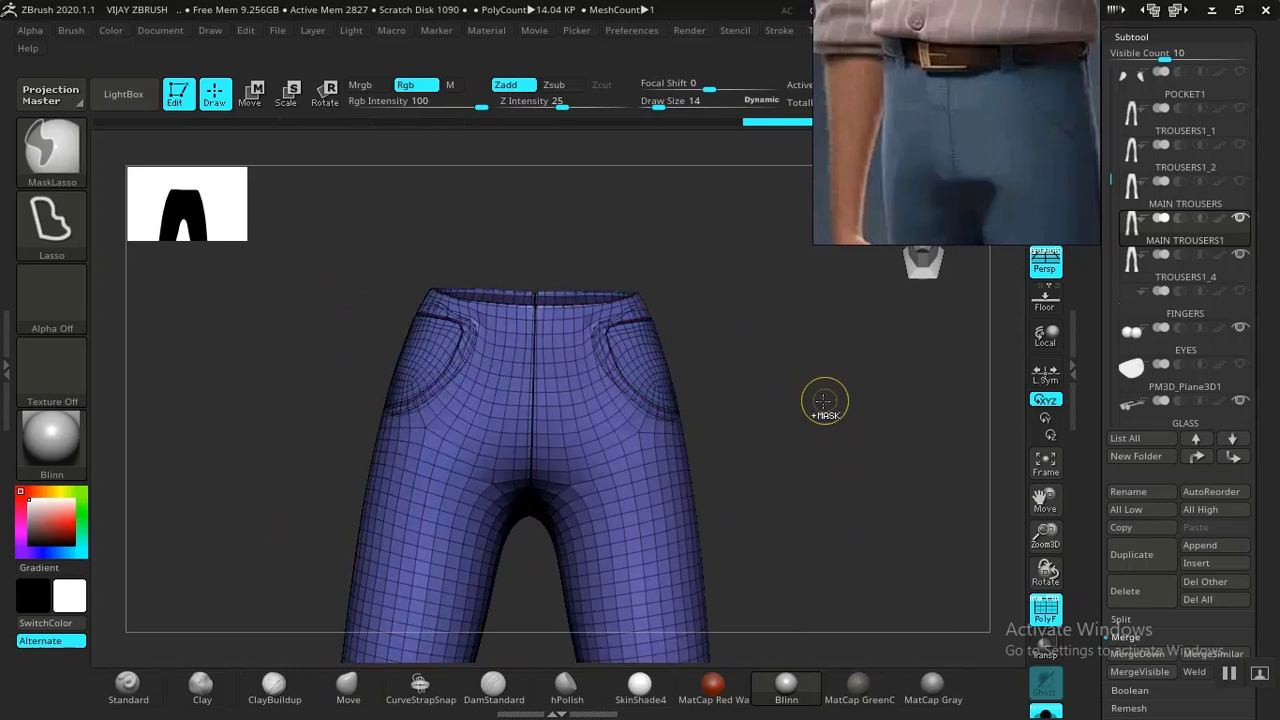
Try masking the waistband again on the single-group trousers and turning it into its own polygroup.
key("ctrl")
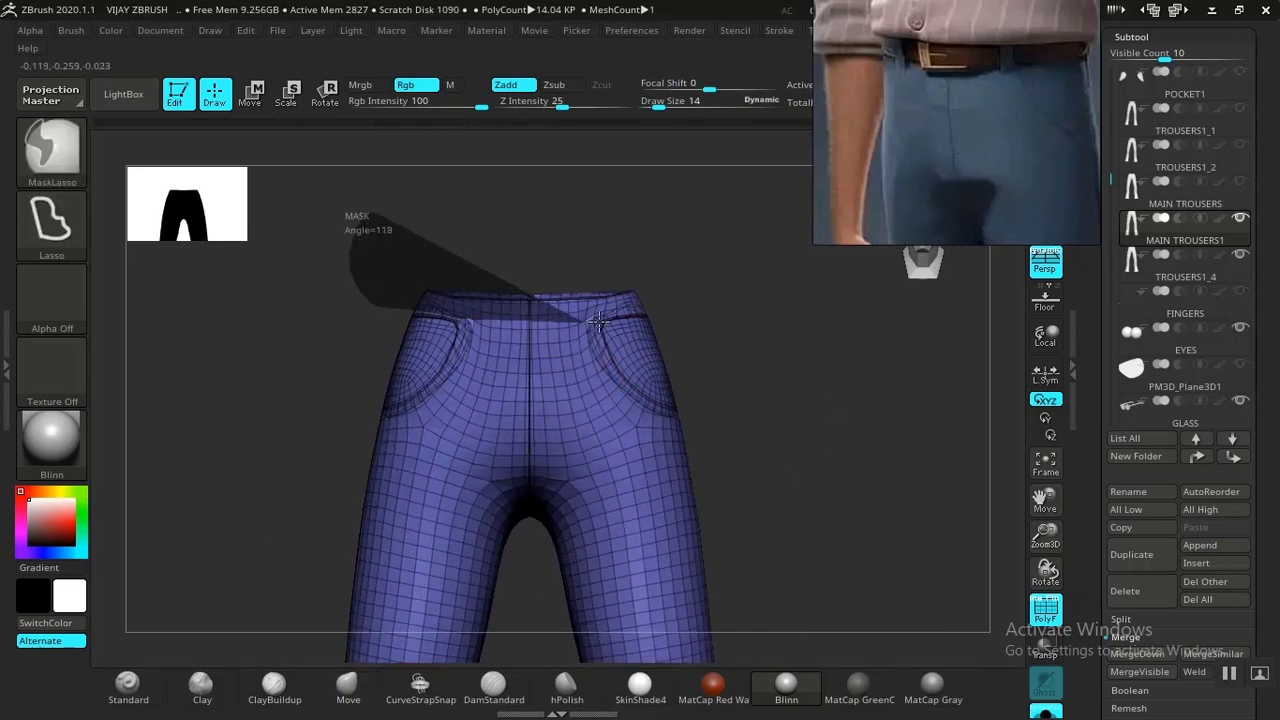
mouse_move(597, 320)
left_mouse_down("ctrl")
mouse_move(766, 240)
mouse_move(706, 229)
left_mouse_up("ctrl")
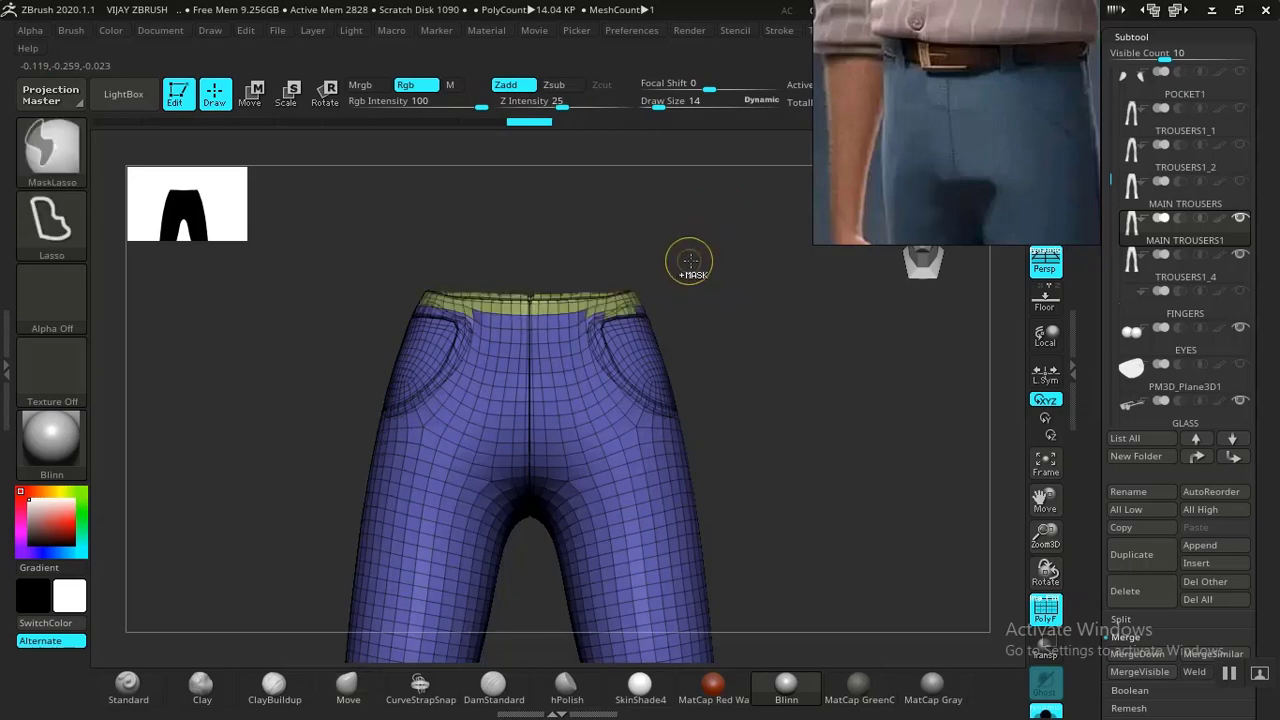
mouse_move(737, 320)
left_mouse_down("ctrl")
mouse_move(725, 338)
mouse_move(674, 337)
mouse_move(731, 309)
mouse_move(791, 383)
mouse_move(714, 329)
left_mouse_up("ctrl")
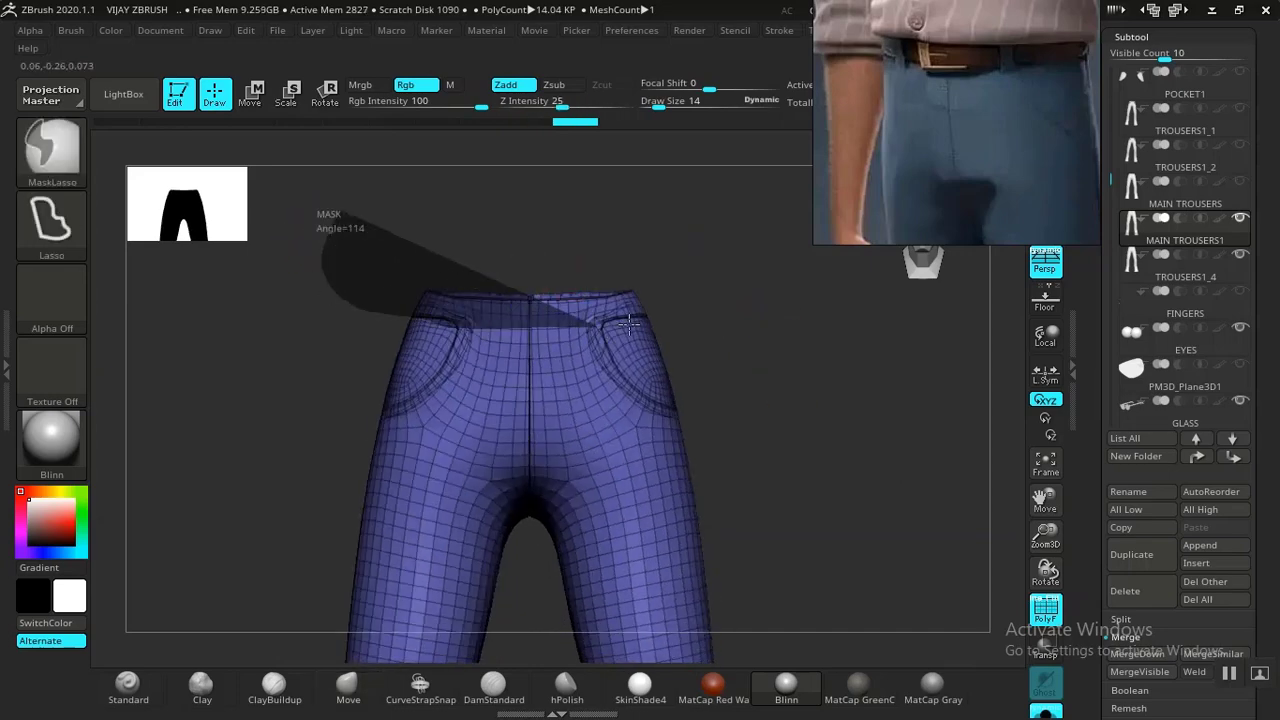
mouse_move(628, 322)
left_mouse_down("ctrl")
mouse_move(725, 212)
mouse_move(626, 178)
left_mouse_up("ctrl")
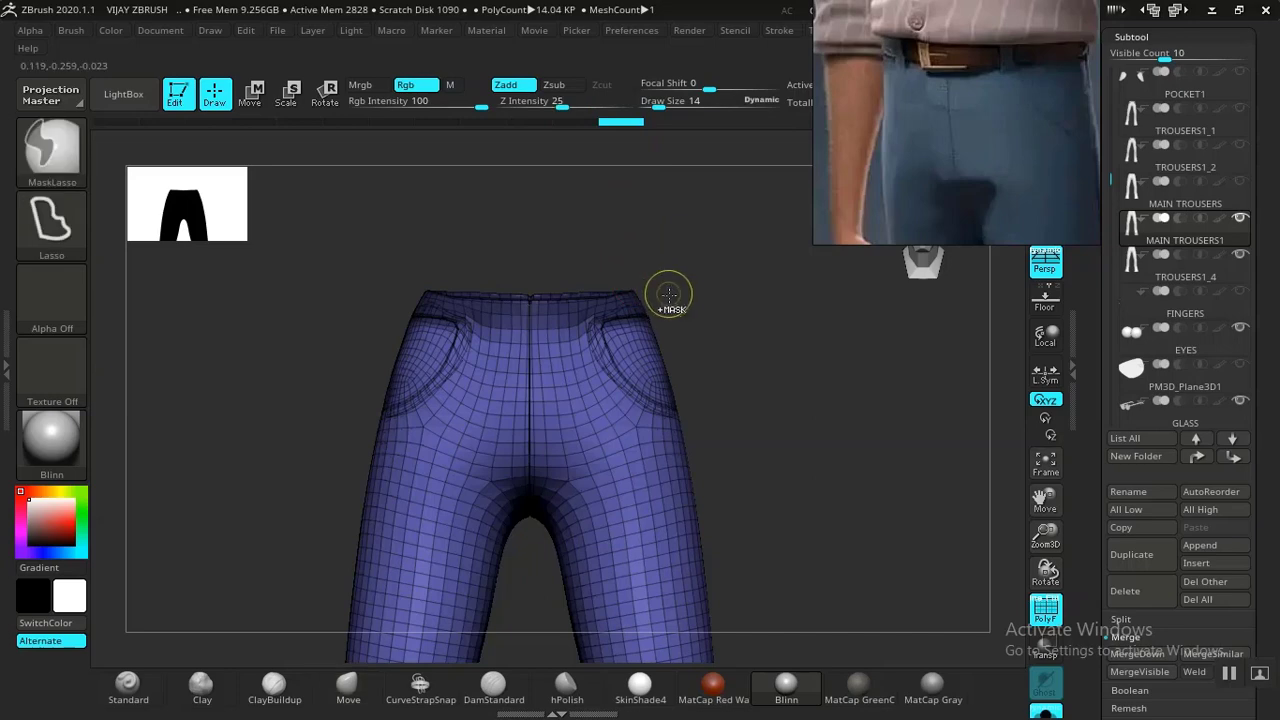
key("ctrl+w")
mouse_move(773, 358)
left_mouse_down()
mouse_move(894, 354)
mouse_move(886, 434)
mouse_move(914, 403)
mouse_move(857, 409)
mouse_move(869, 514)
mouse_move(871, 403)
mouse_move(871, 417)
mouse_move(852, 394)
mouse_move(866, 429)
mouse_move(846, 360)
mouse_move(817, 437)
mouse_move(797, 360)
mouse_move(770, 400)
left_mouse_up()
left_click(872, 410, "ctrl")
left_click_drag(745, 343, 682, 148, "alt")
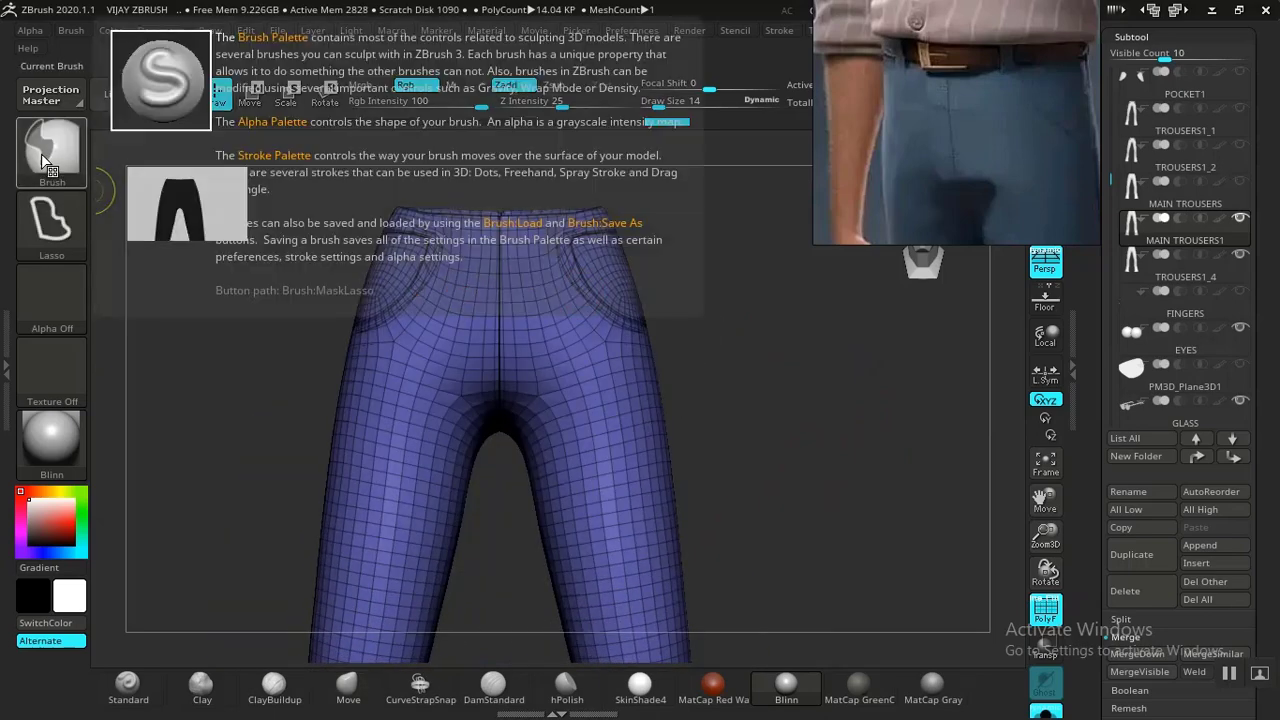
left_click_drag(290, 324, 312, 381, "alt")
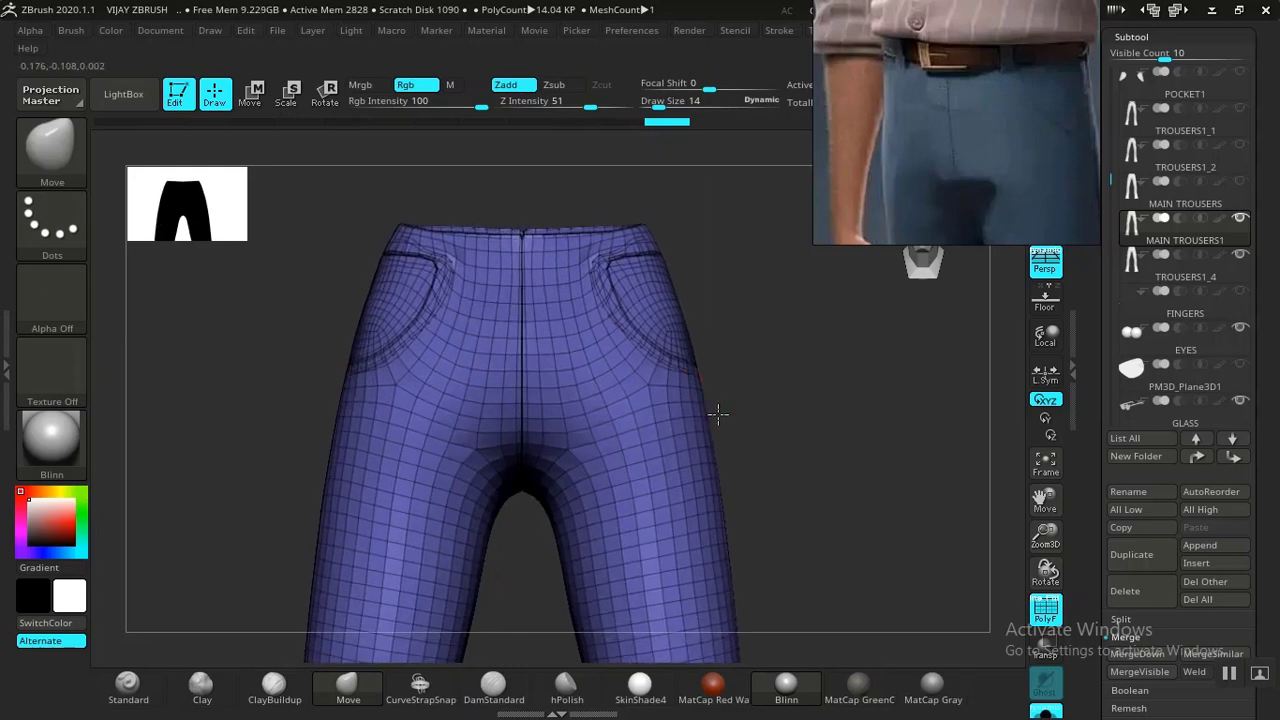
Make a wider lasso-masked waist area, reaching down over the upper pockets, its own polygroup and isolate it.
left_click_drag(720, 414, 760, 305)
key("ctrl")
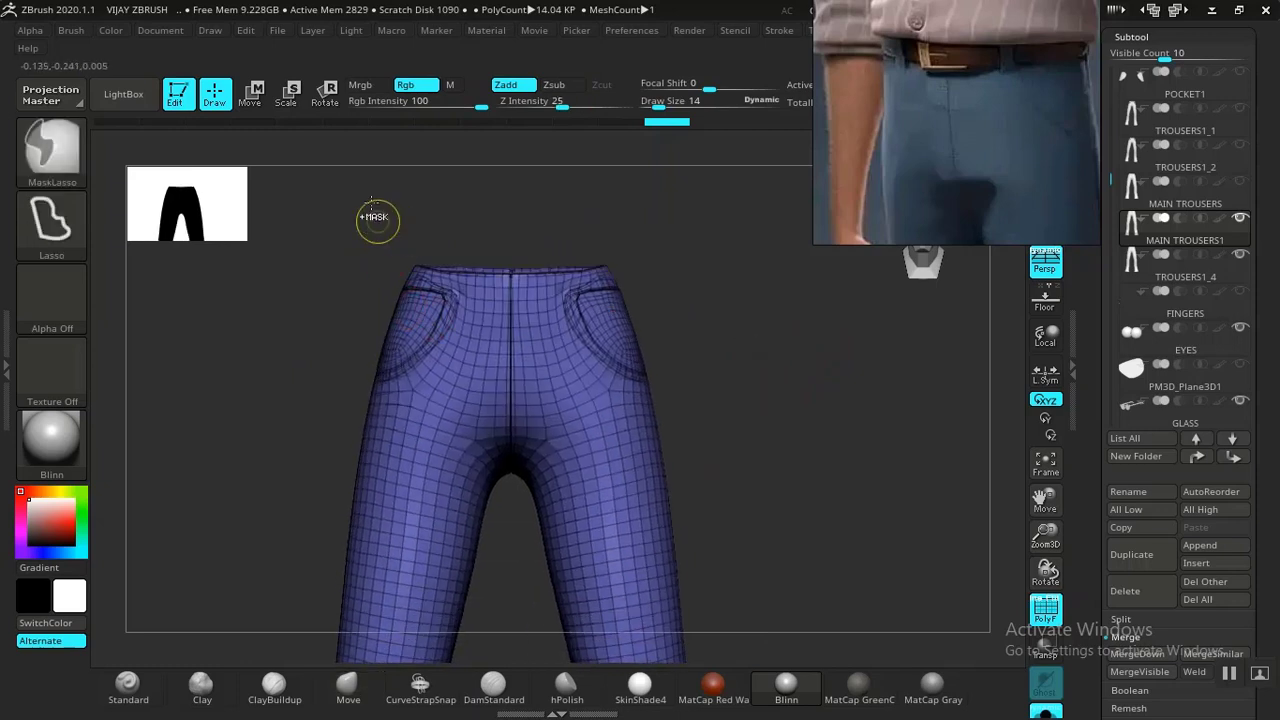
mouse_move(397, 318)
left_mouse_down("ctrl")
mouse_move(700, 314)
mouse_move(681, 187)
left_mouse_up("ctrl")
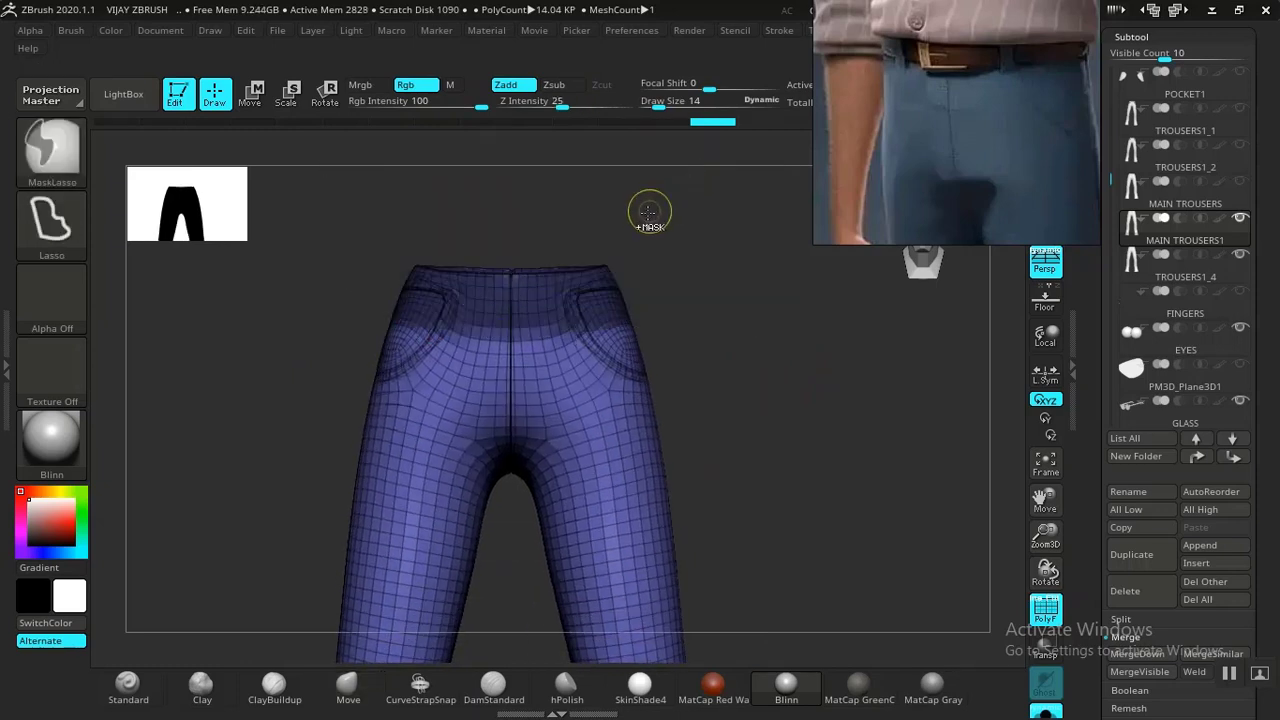
left_click(530, 300, "ctrl+shift")
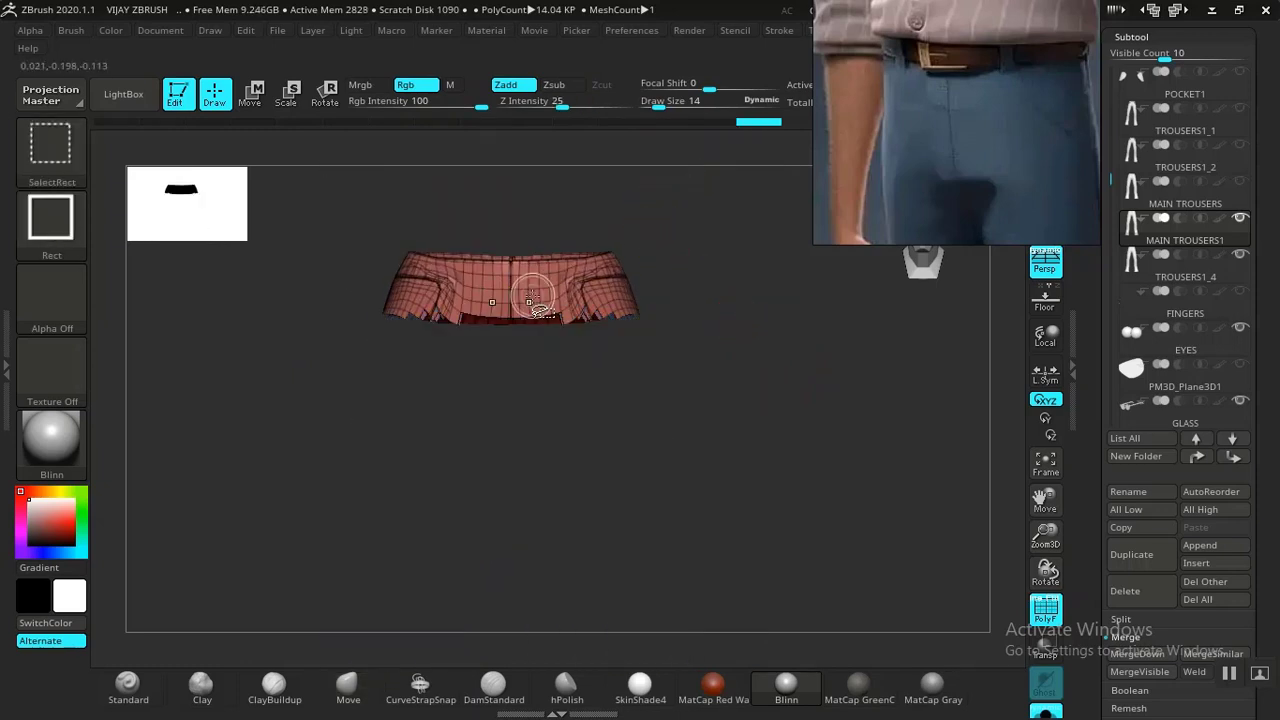
left_click_drag(626, 428, 786, 403)
Put the lower part of the isolated waist strip in a separate polygroup and hide it.
mouse_move(860, 385)
left_mouse_down("ctrl")
mouse_move(560, 466)
mouse_move(225, 322)
left_mouse_up("ctrl")
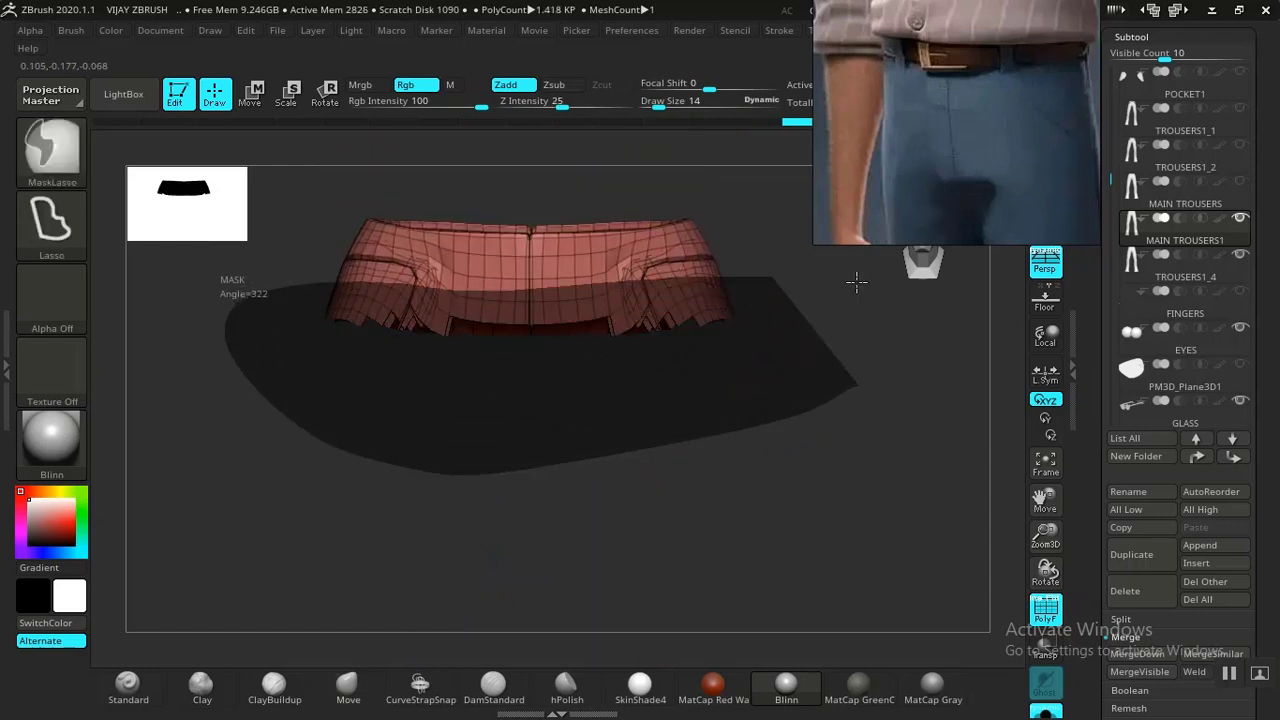
left_click_drag(857, 282, 840, 290, "ctrl")
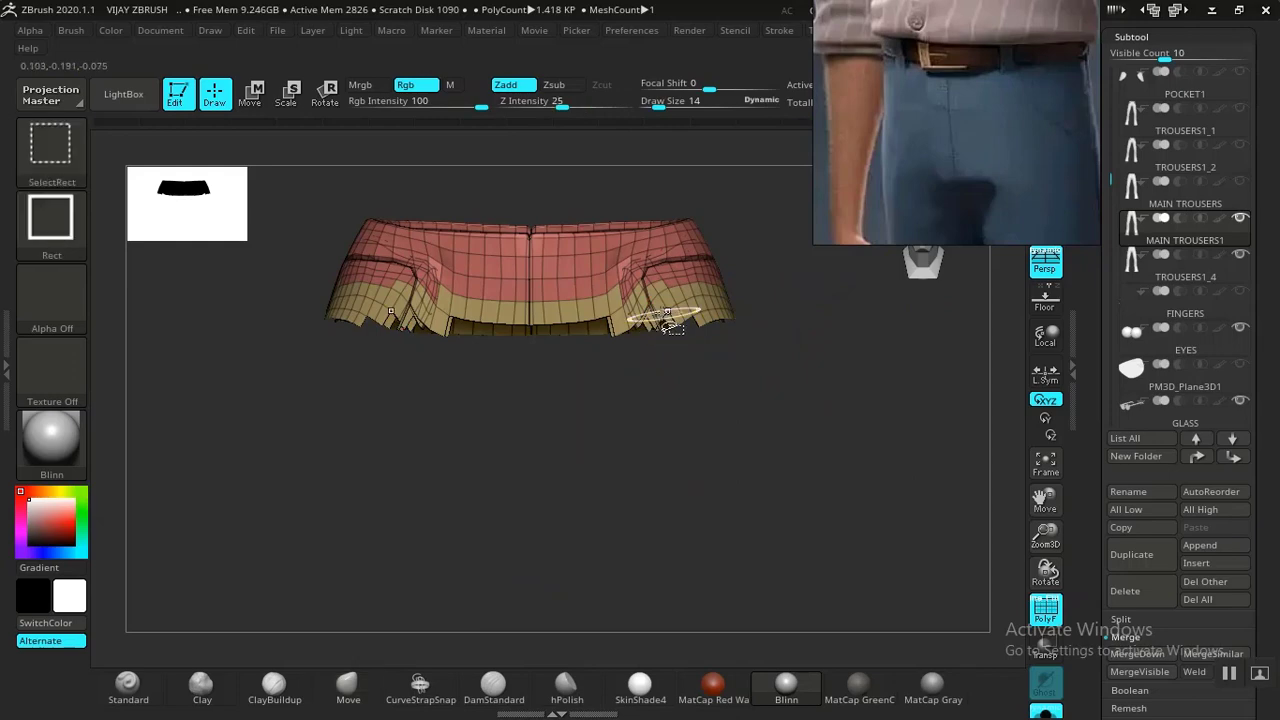
left_click_drag(634, 439, 623, 588, "alt")
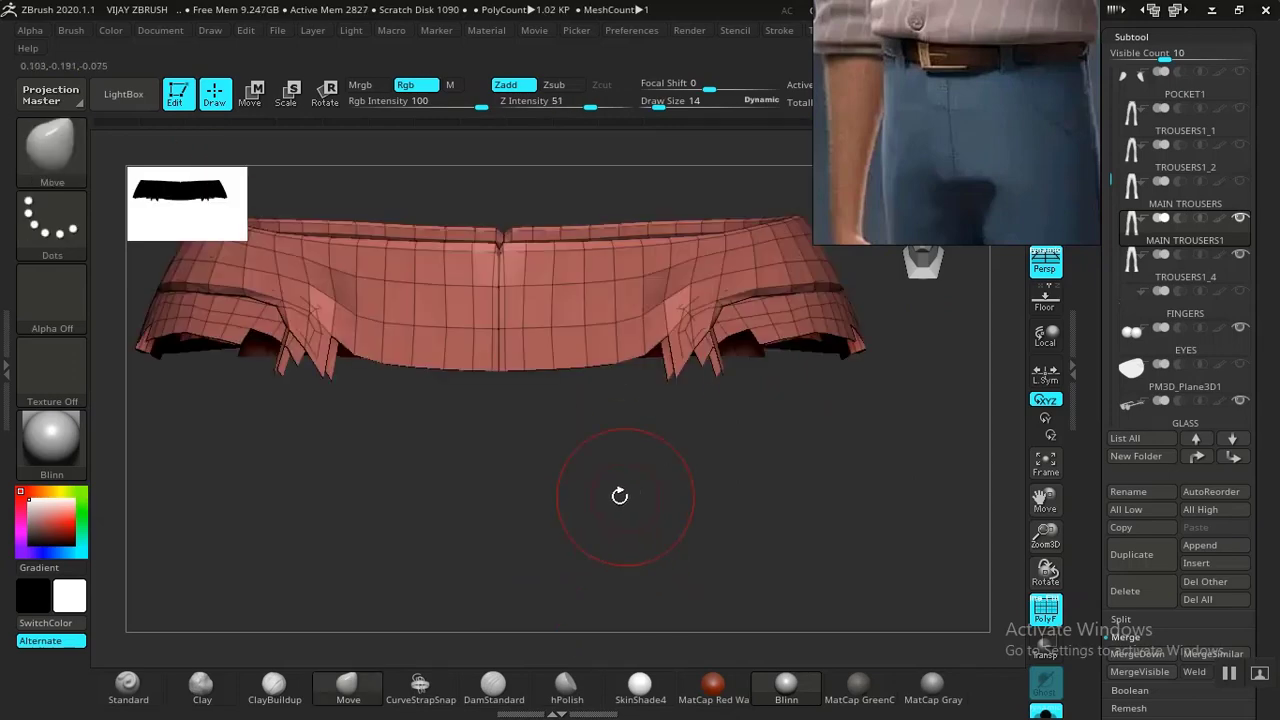
mouse_move(620, 494)
left_mouse_down()
mouse_move(543, 546)
mouse_move(560, 574)
left_mouse_up()
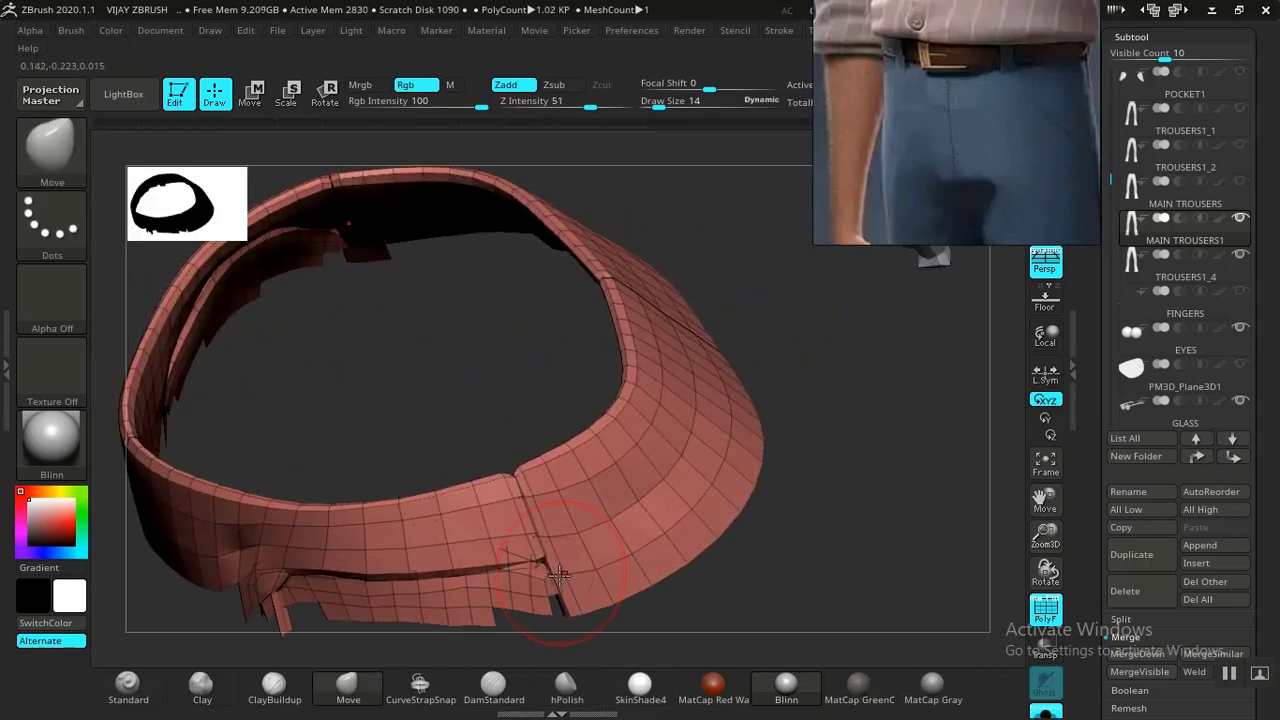
left_click_drag(691, 581, 557, 519)
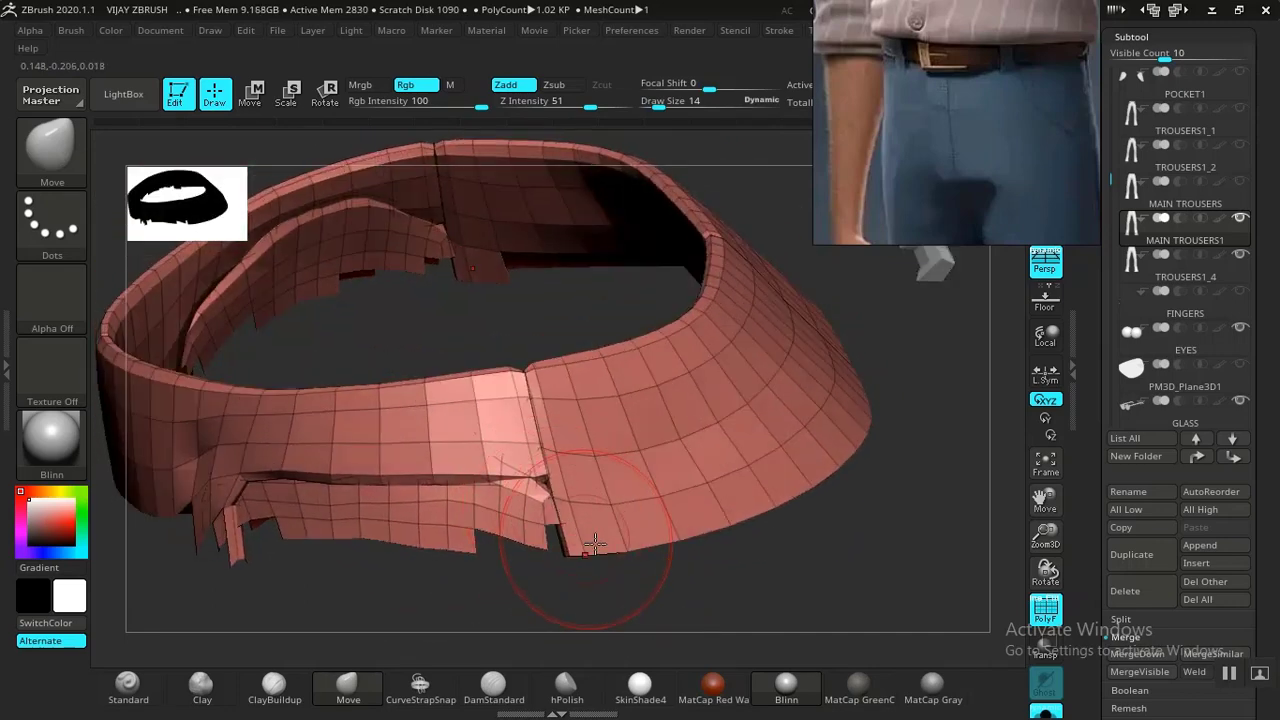
Undo the waist strip's grouping and hiding, and delete the duplicated MAIN TROUSERS1 subtool.
key("ctrl+z")
key("ctrl+z")
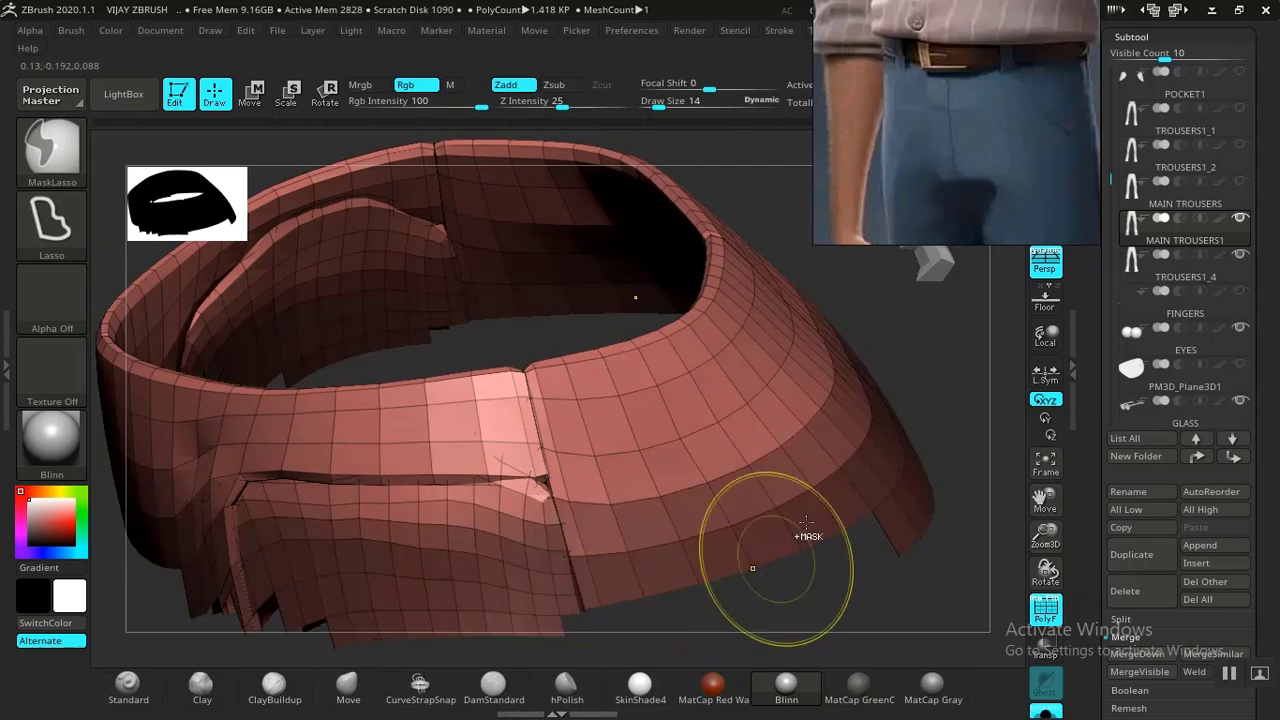
mouse_move(922, 364)
left_mouse_down()
mouse_move(823, 300)
mouse_move(846, 326)
mouse_move(811, 382)
left_mouse_up()
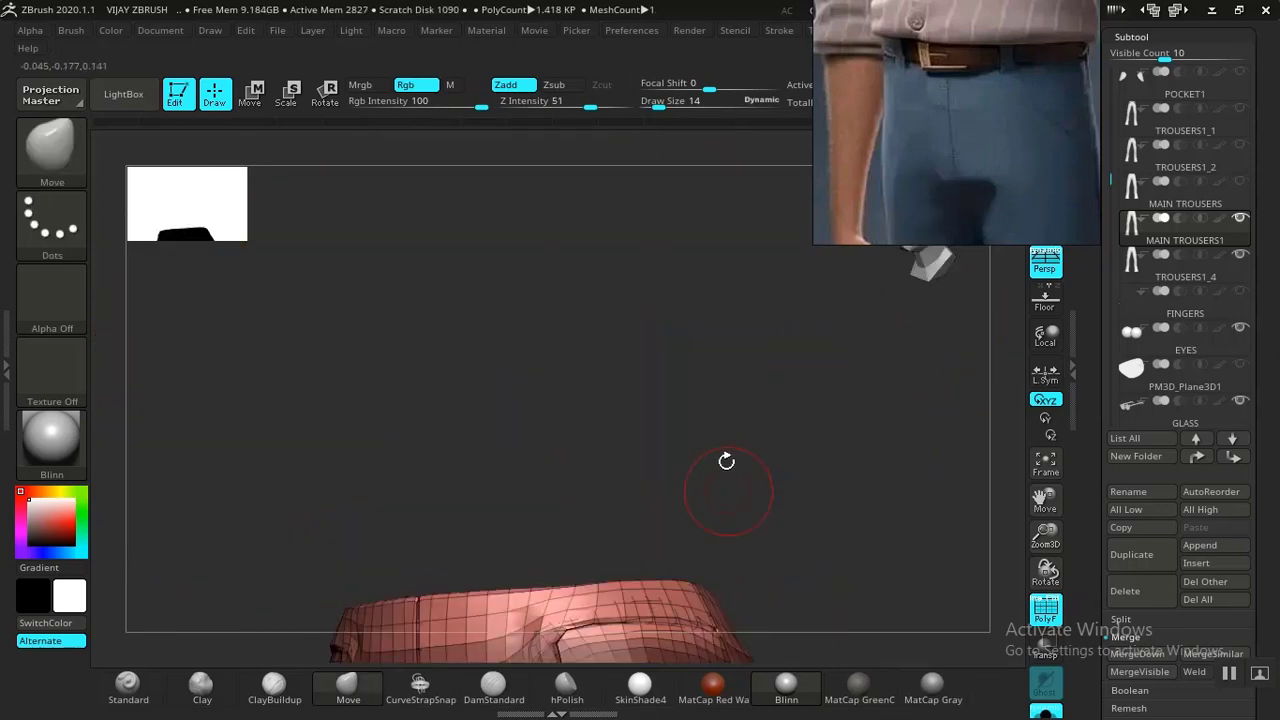
mouse_move(726, 460)
left_mouse_down()
mouse_move(728, 332)
mouse_move(754, 343)
left_mouse_up()
key("ctrl+z")
key("ctrl+z")
key("ctrl+z")
key("ctrl+z")
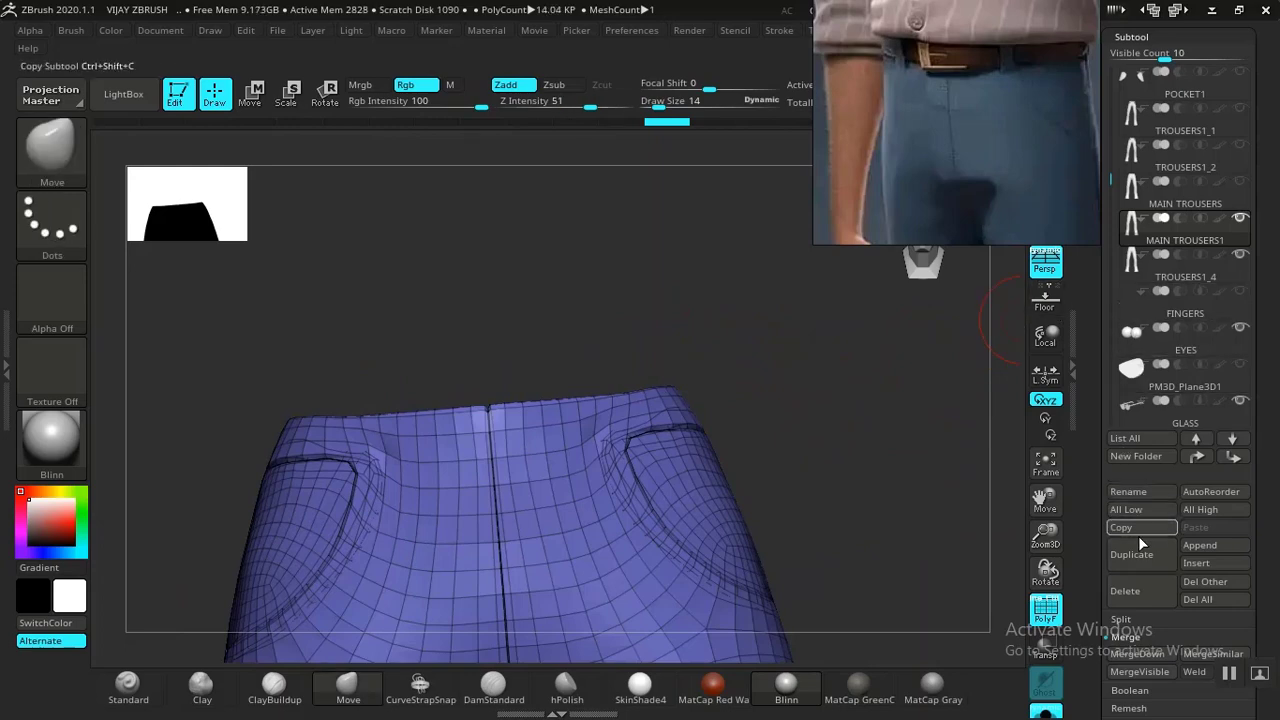
left_click(1134, 594)
left_click(968, 640)
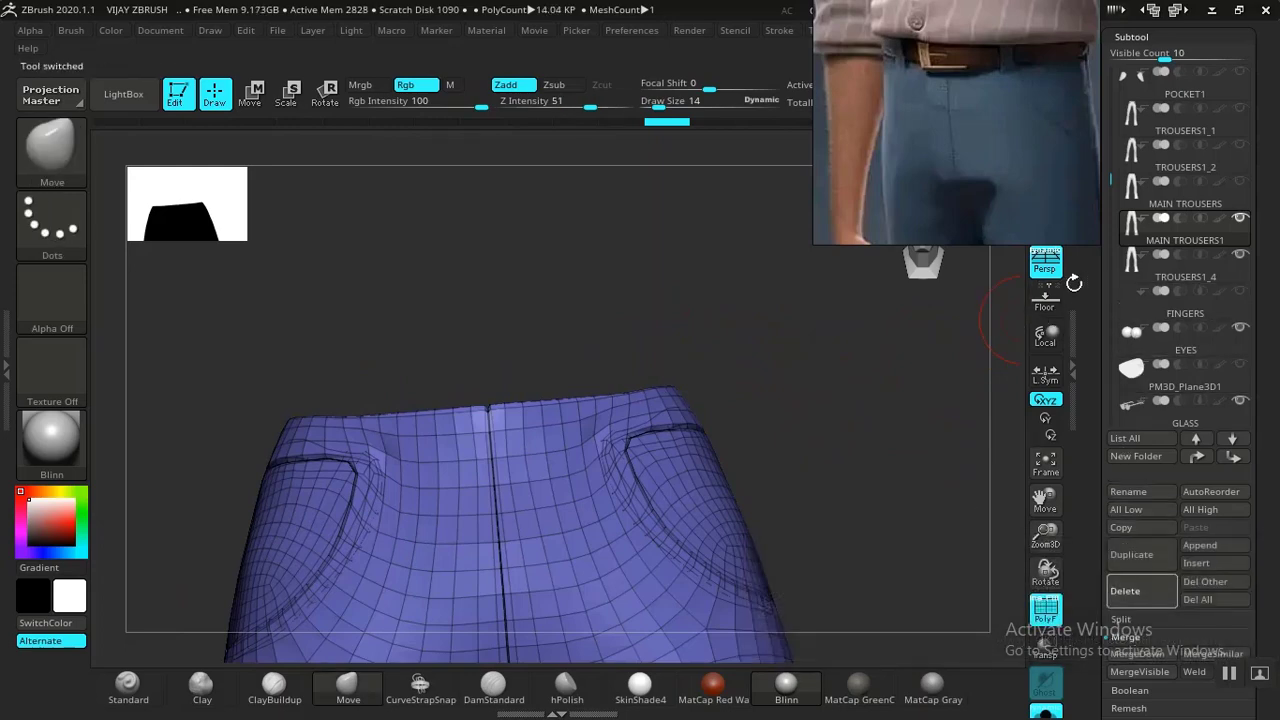
Select the TROUSERS1_2 subtool and subdivide it once with the polyframe turned off.
left_click(1174, 180)
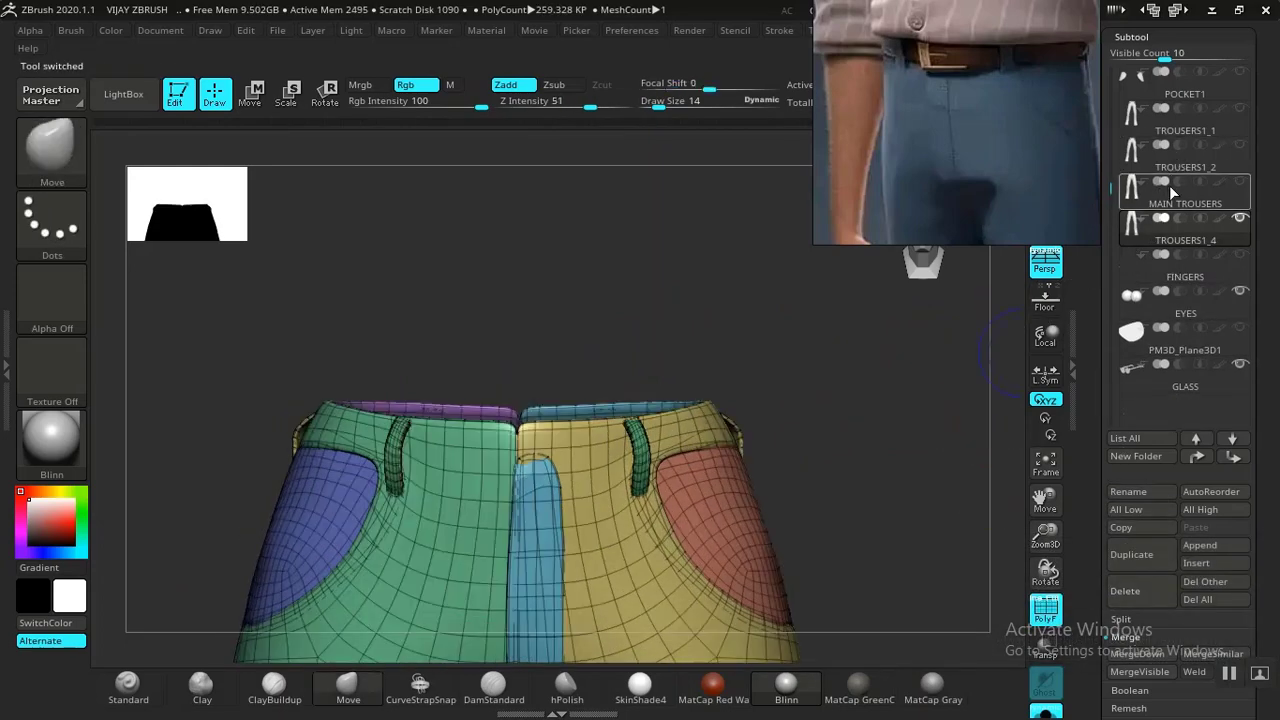
left_click(1175, 179)
mouse_move(840, 518)
left_mouse_down()
mouse_move(889, 449)
mouse_move(806, 474)
mouse_move(871, 457)
mouse_move(883, 434)
mouse_move(912, 459)
mouse_move(971, 457)
mouse_move(960, 457)
left_mouse_up()
key("ctrl")
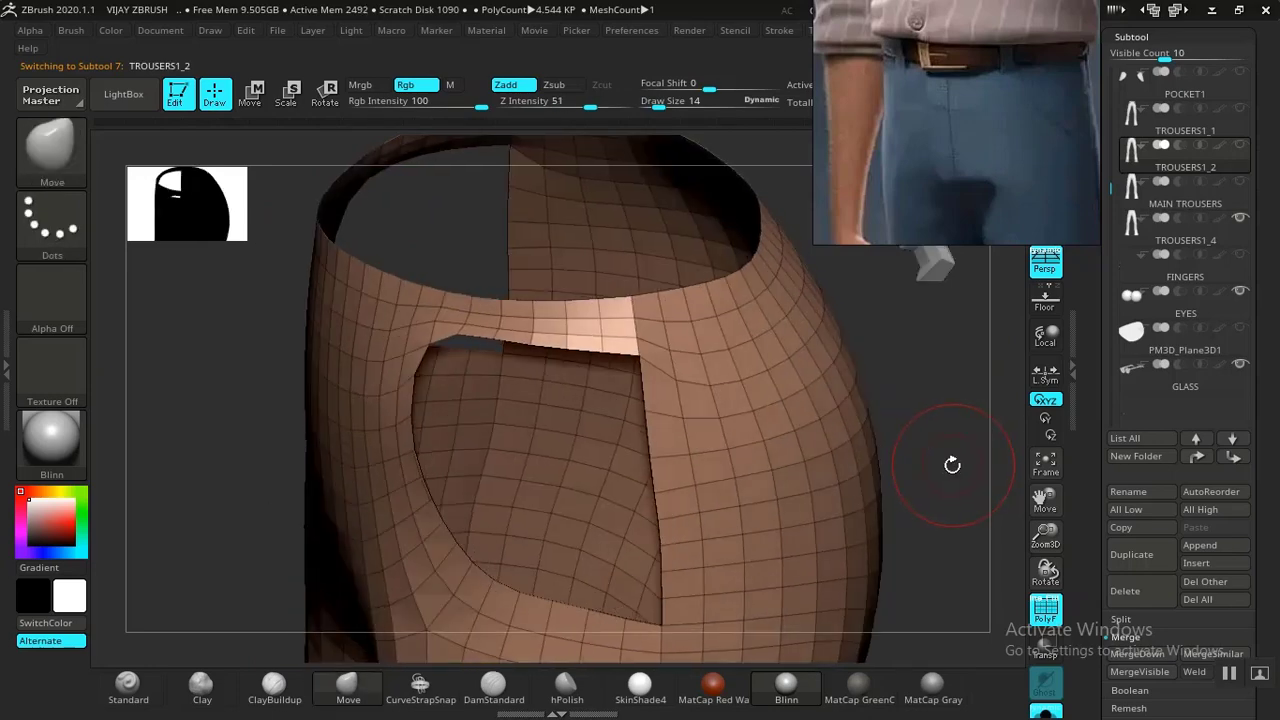
key("shift+f")
key("ctrl+d")
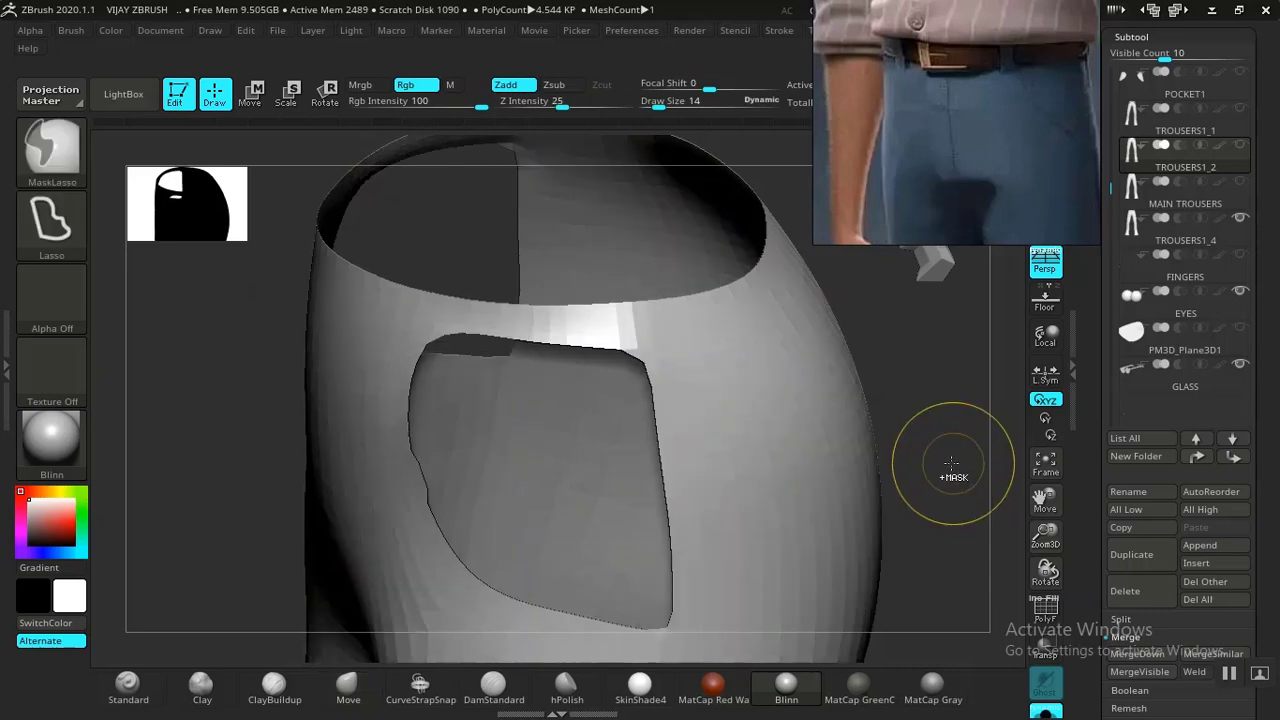
Drop the TROUSERS1_2 subtool back to its lower subdivision level and turn the polyframe on.
left_click_drag(951, 471, 930, 400)
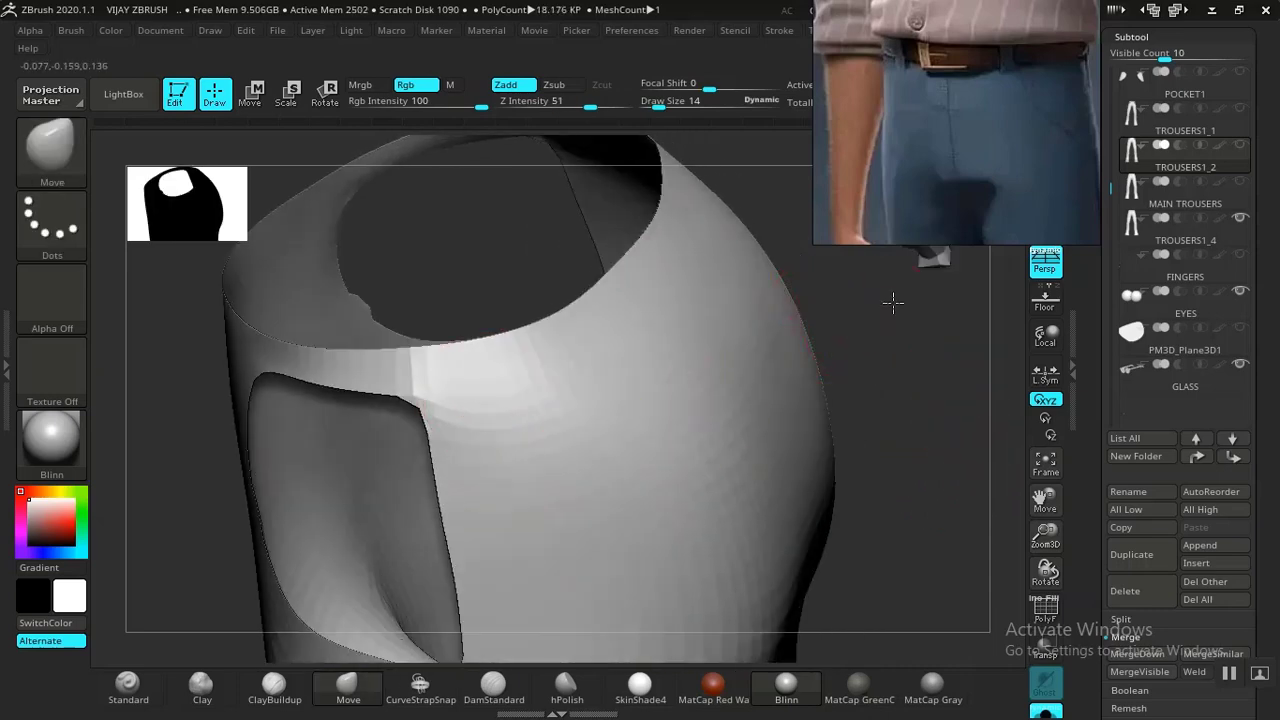
mouse_move(893, 303)
left_mouse_down()
mouse_move(949, 443)
mouse_move(840, 197)
mouse_move(889, 451)
mouse_move(913, 400)
mouse_move(886, 386)
mouse_move(903, 383)
mouse_move(866, 379)
left_mouse_up()
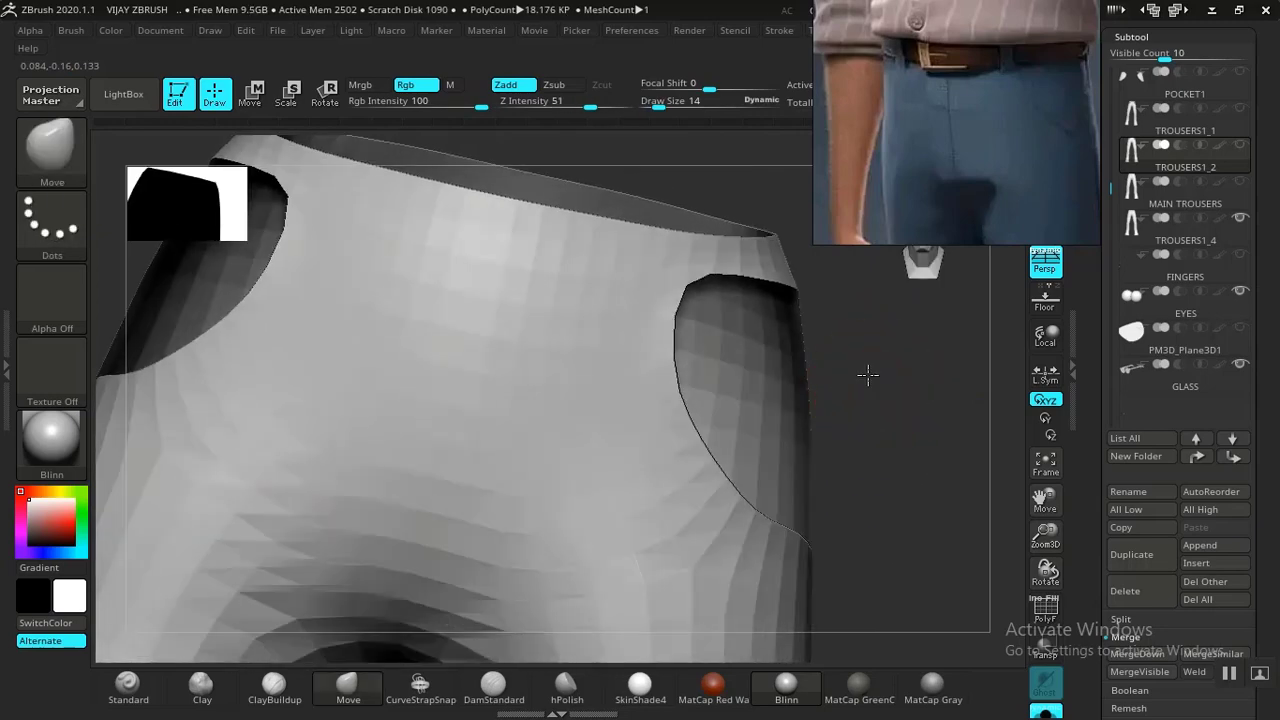
key("shift+d")
key("shift+f")
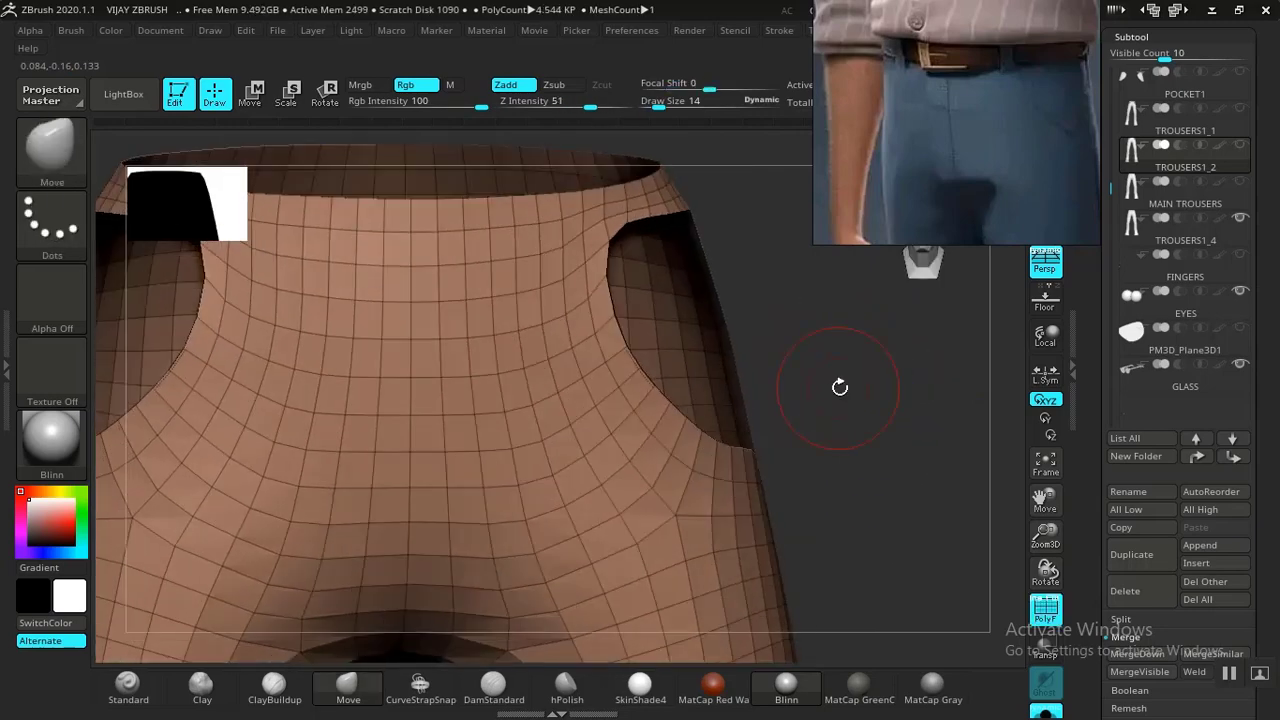
Duplicate the whole TROUSERS1_2 subtool.
left_click_drag(840, 387, 1093, 343)
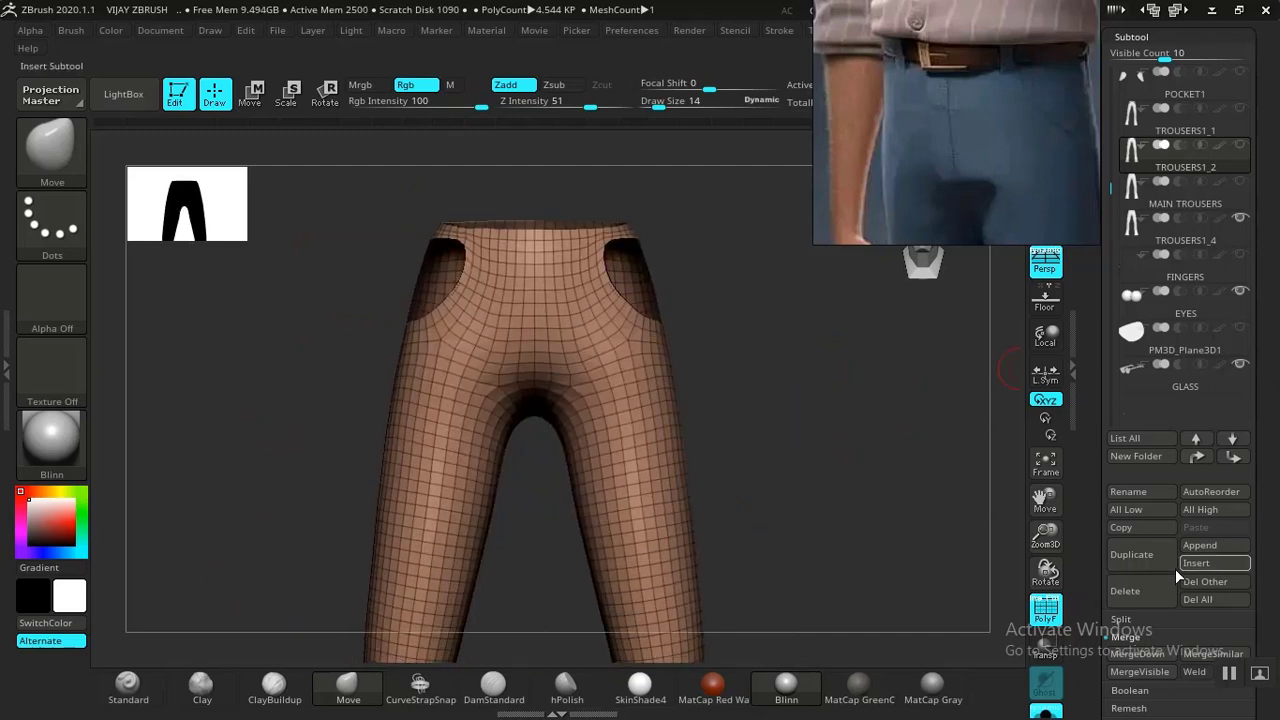
left_click(1151, 556)
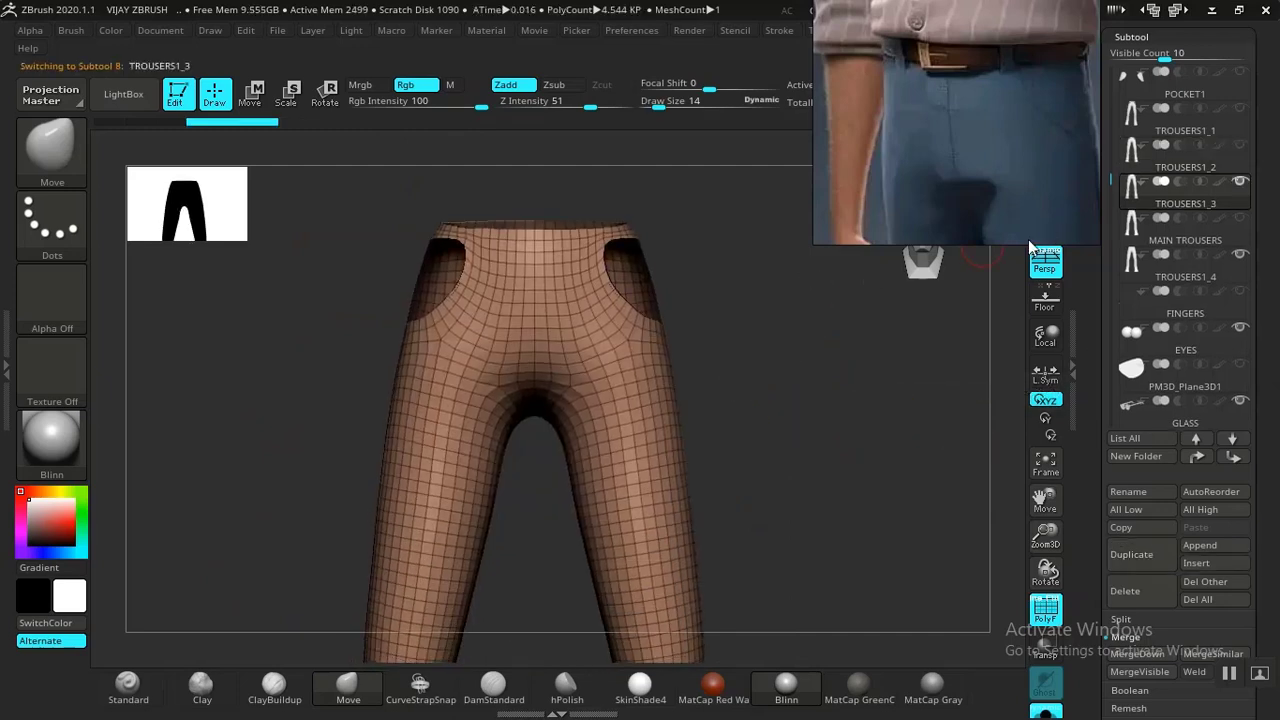
key("ctrl")
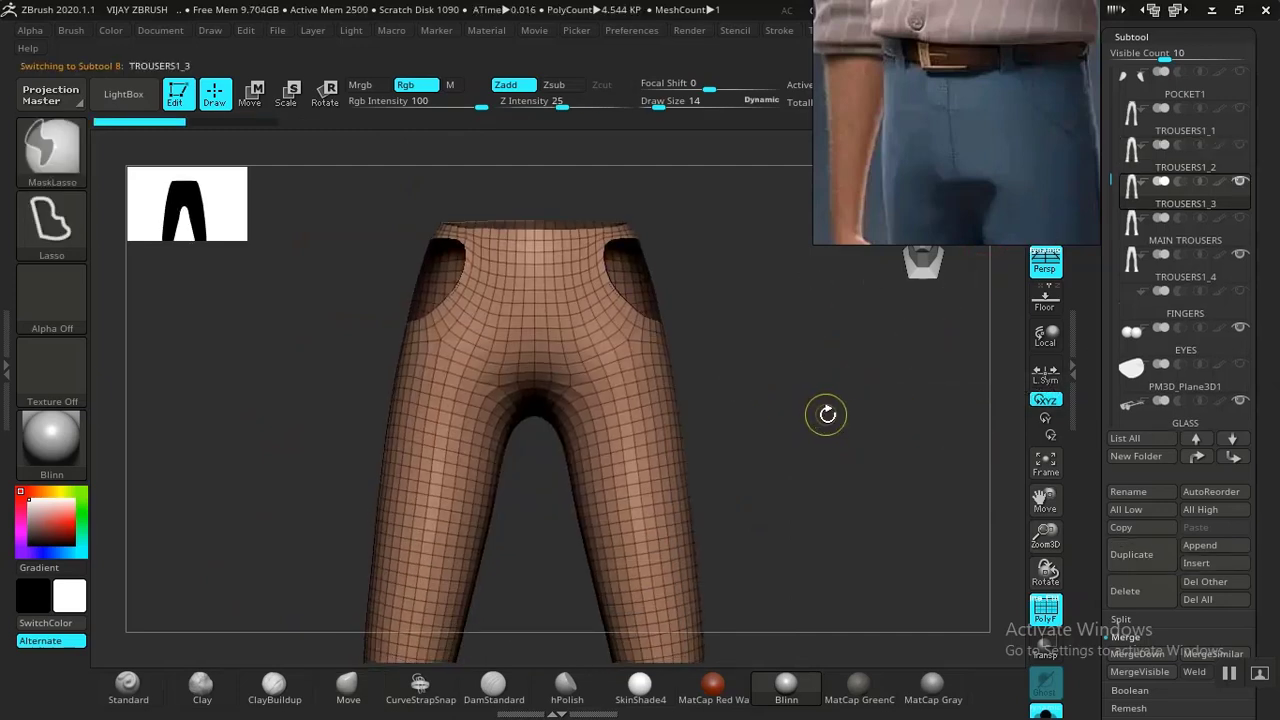
Undo the last change on the original TROUSERS1_2 subtool and reselect its duplicate, TROUSERS1_3.
left_click(1197, 170)
key("ctrl+z")
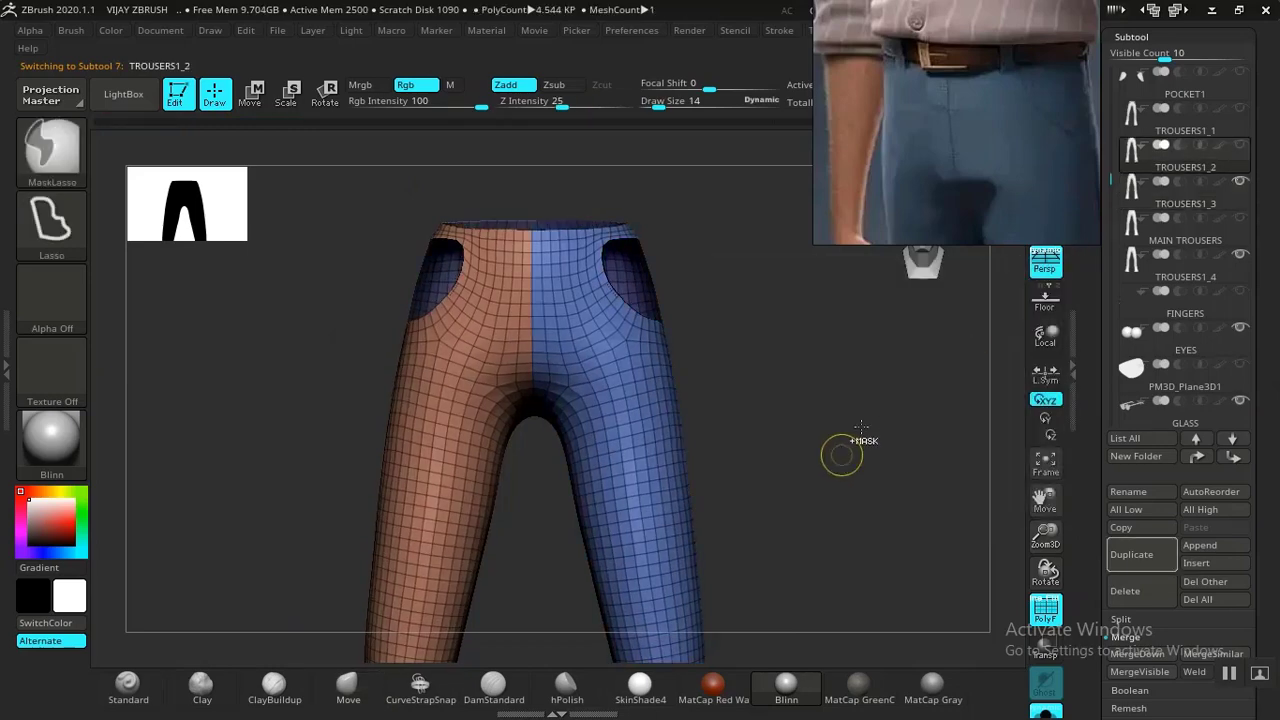
left_click(1183, 188)
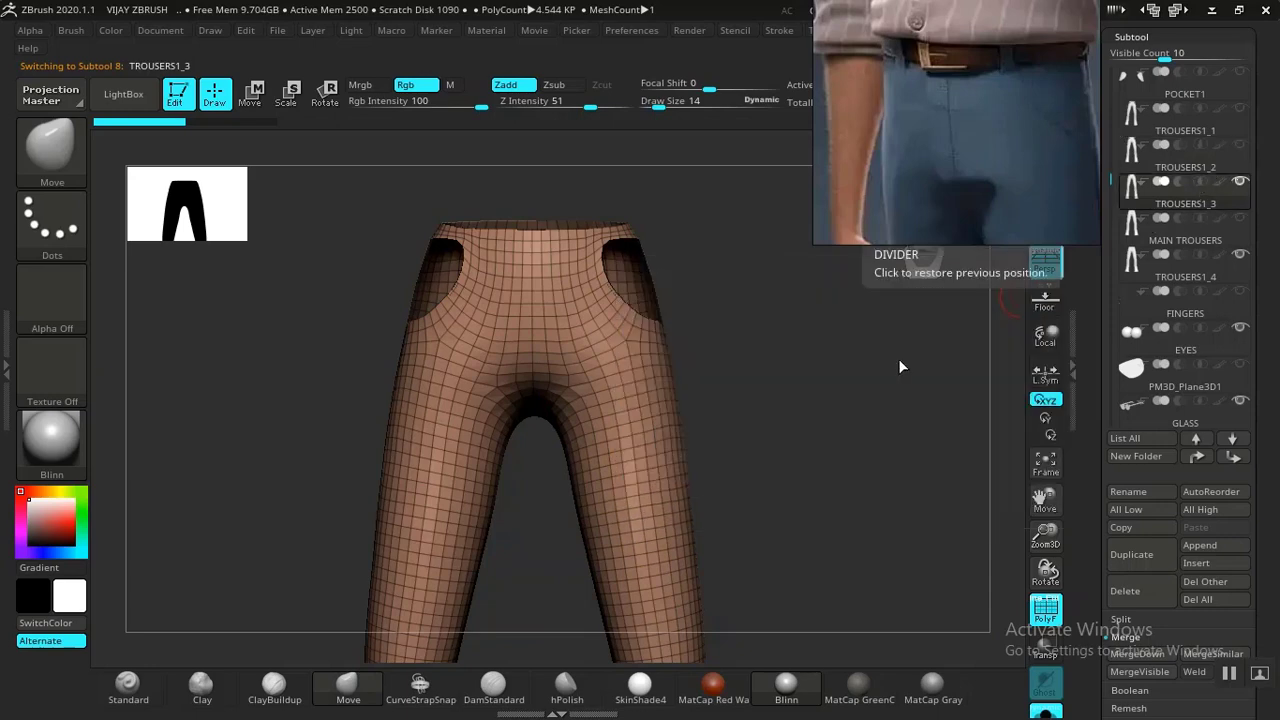
Hide the legs of the duplicated trousers with a rectangular selection, leaving only the hip section above the crotch.
left_click_drag(753, 402, 491, 262, "alt")
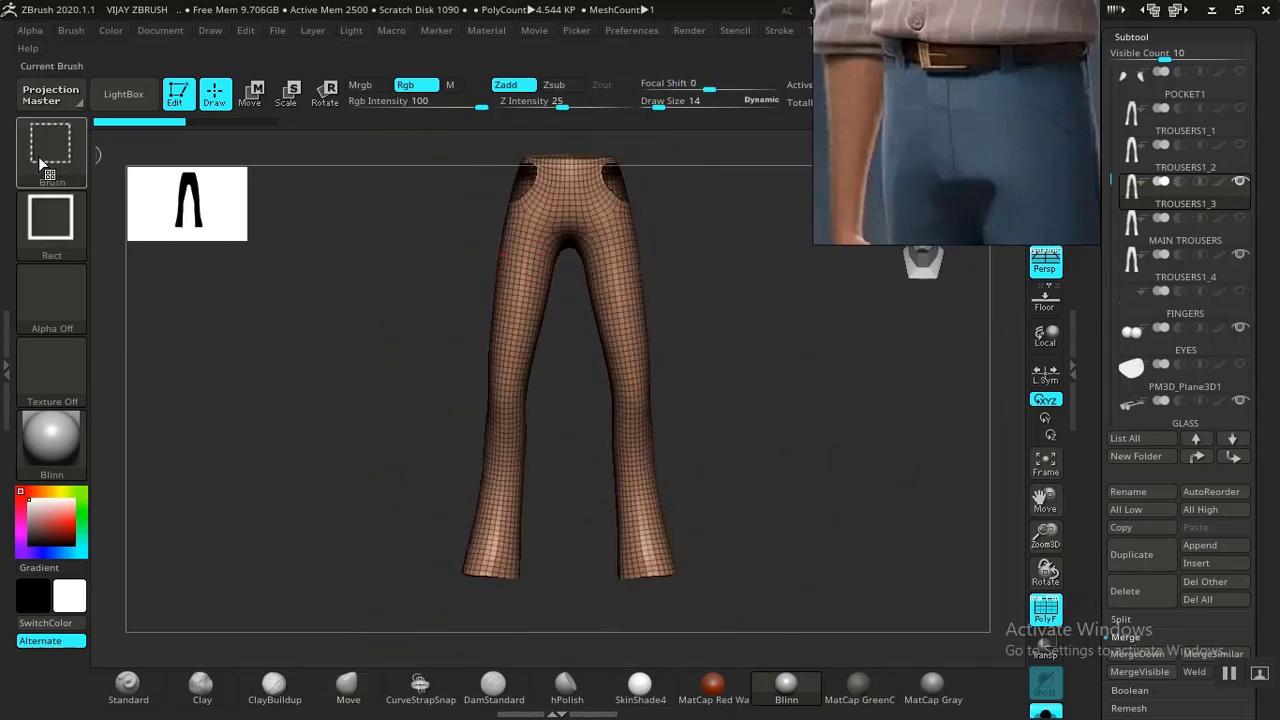
mouse_move(467, 615)
left_mouse_down("ctrl+shift")
mouse_move(329, 277)
mouse_move(331, 217)
left_mouse_up("ctrl+shift")
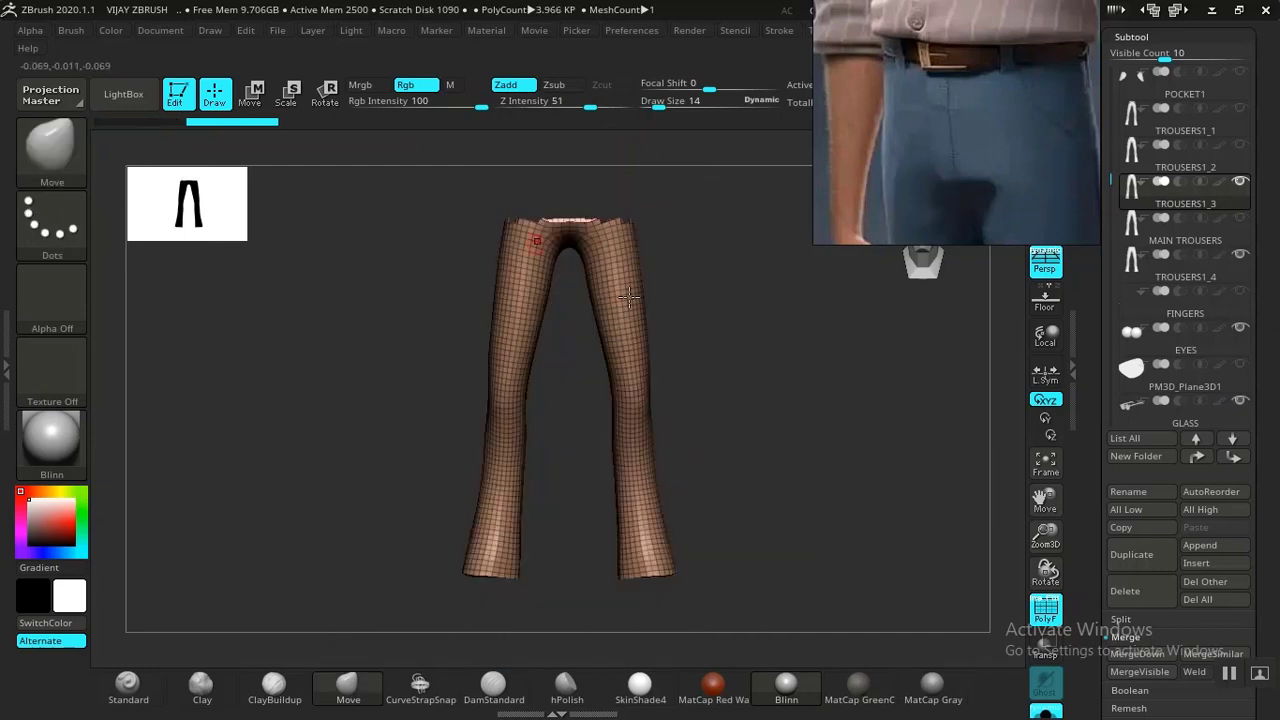
left_click(714, 344, "ctrl+shift")
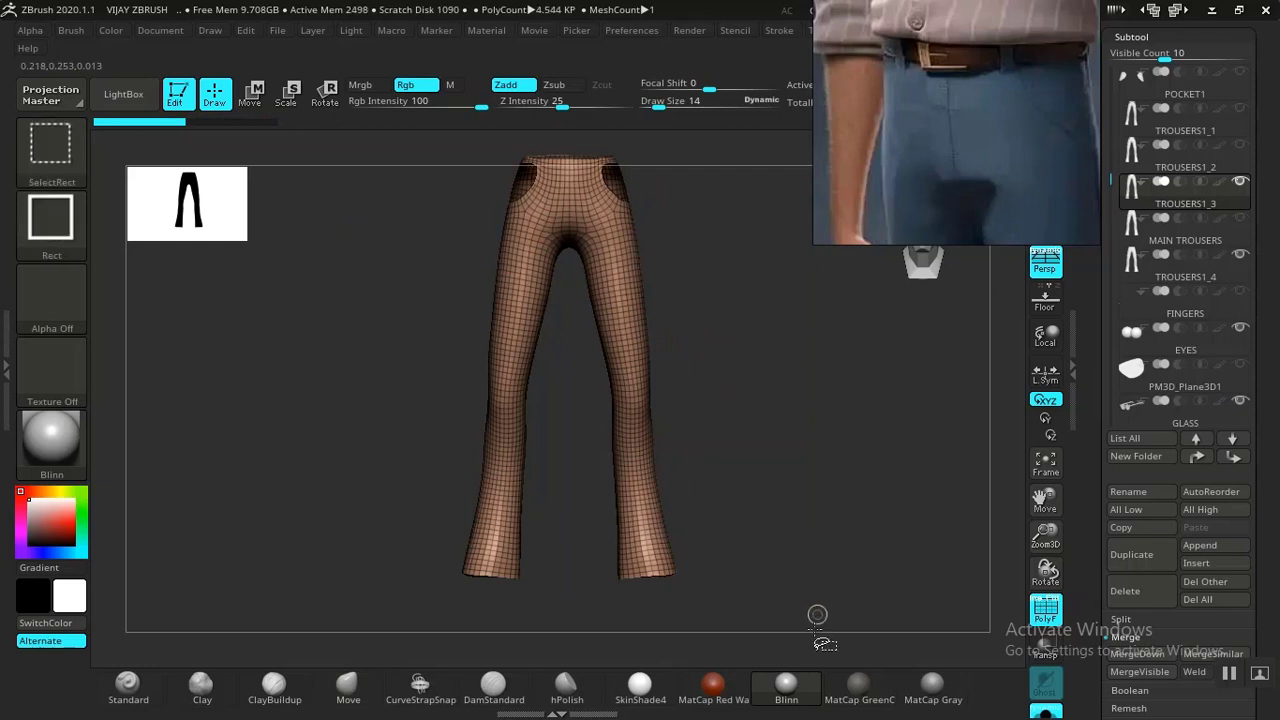
mouse_move(814, 628)
left_mouse_down("ctrl+shift")
mouse_move(299, 494)
mouse_move(325, 214)
left_mouse_up("ctrl+shift")
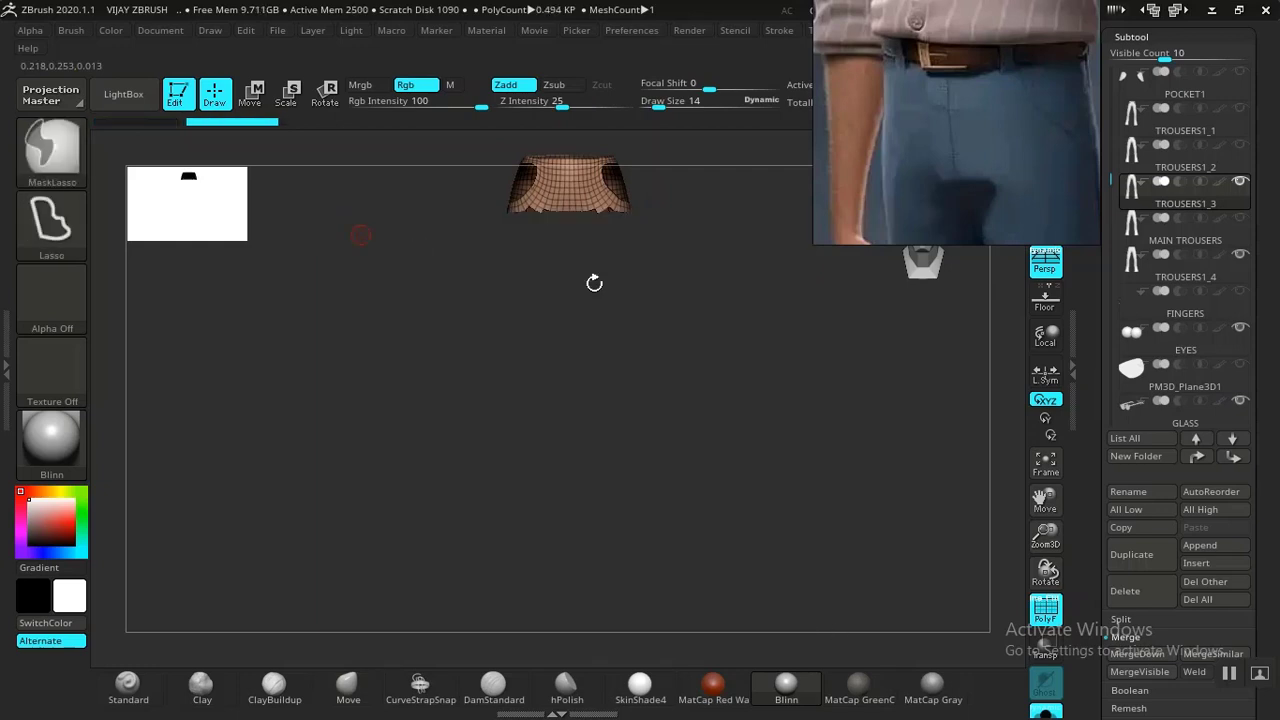
left_click_drag(594, 280, 812, 396)
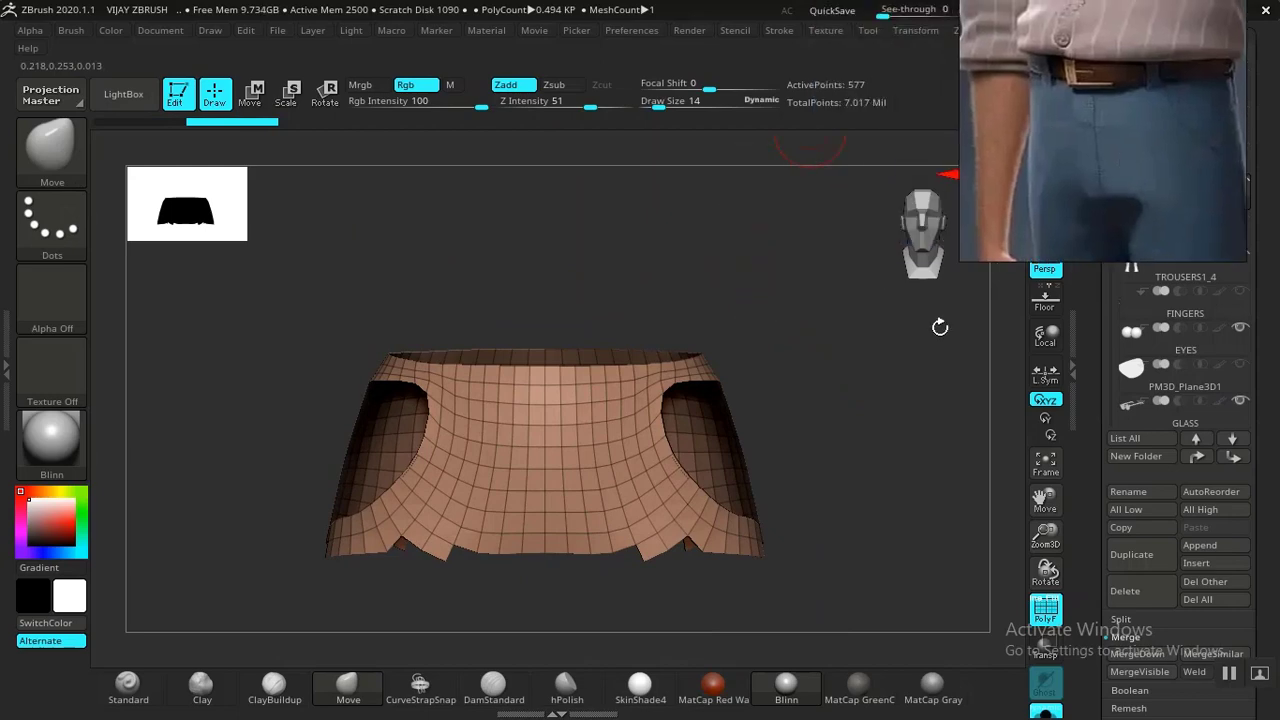
Delete the hidden leg geometry from the TROUSERS1_3 subtool.
scroll(1100, 544, "down", 1)
left_click_drag(1101, 443, 1101, 383)
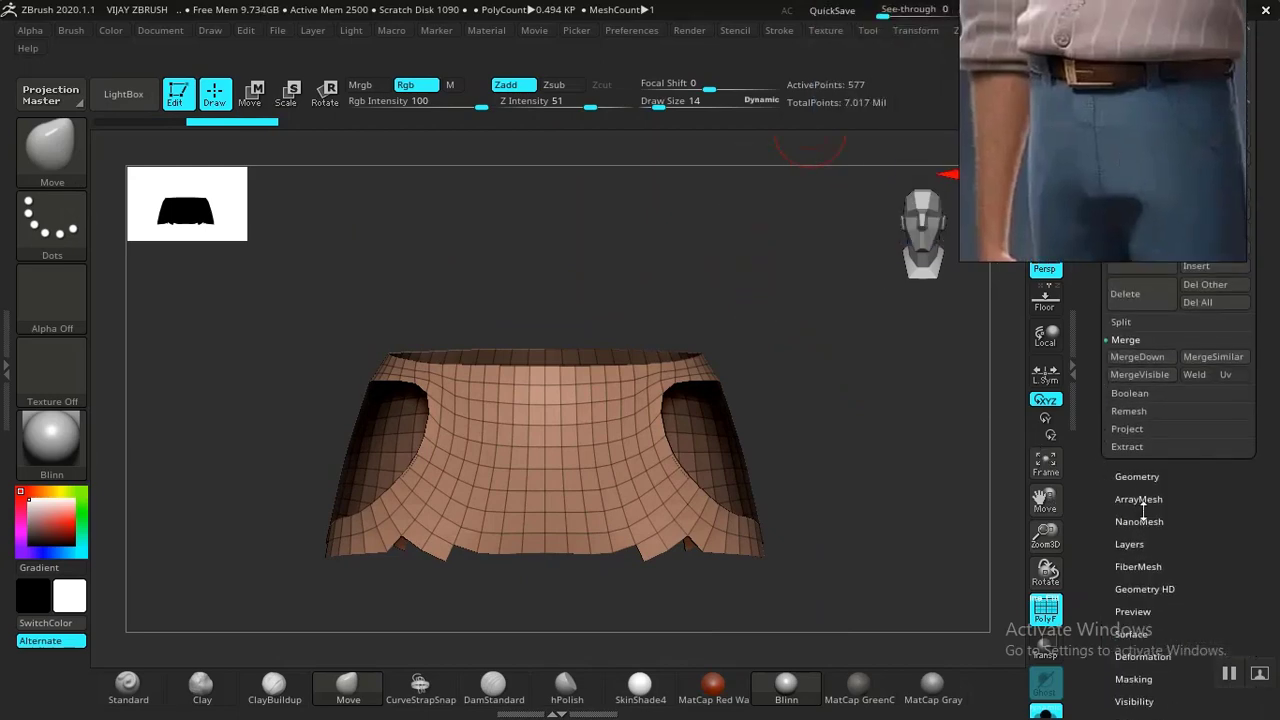
left_click(1139, 479)
left_click_drag(1102, 265, 1101, 577)
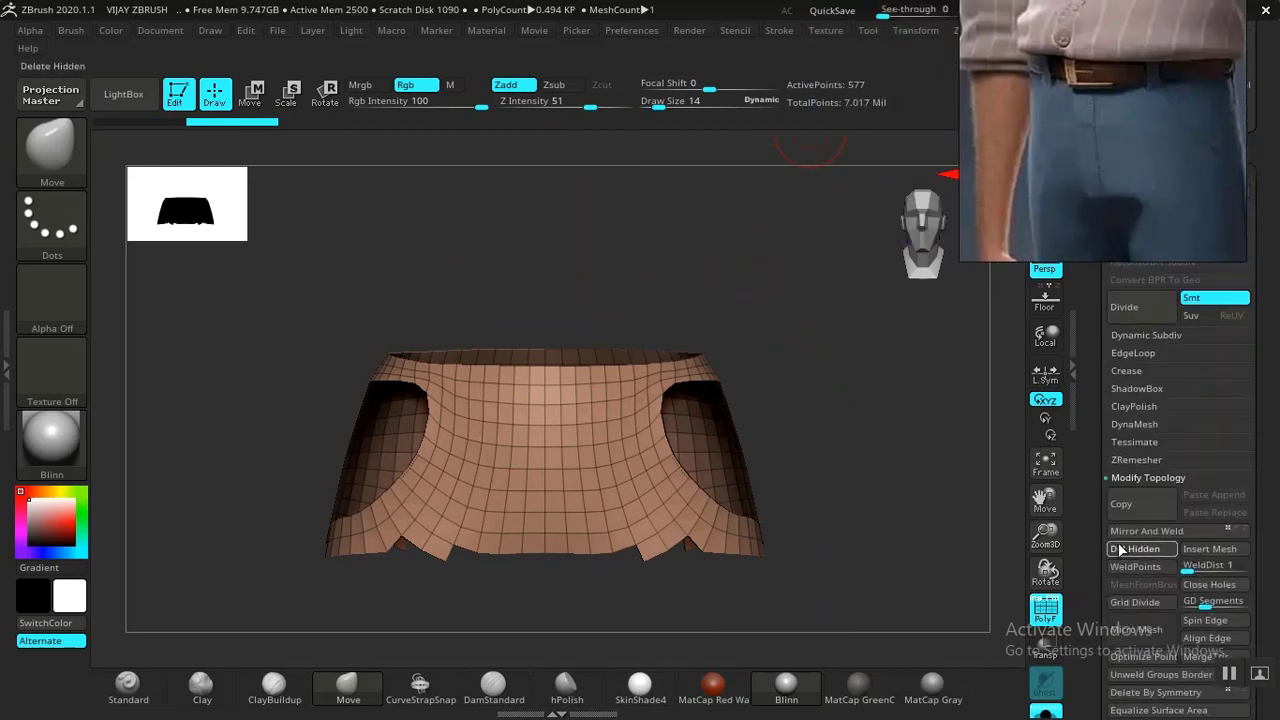
left_click_drag(895, 356, 879, 425)
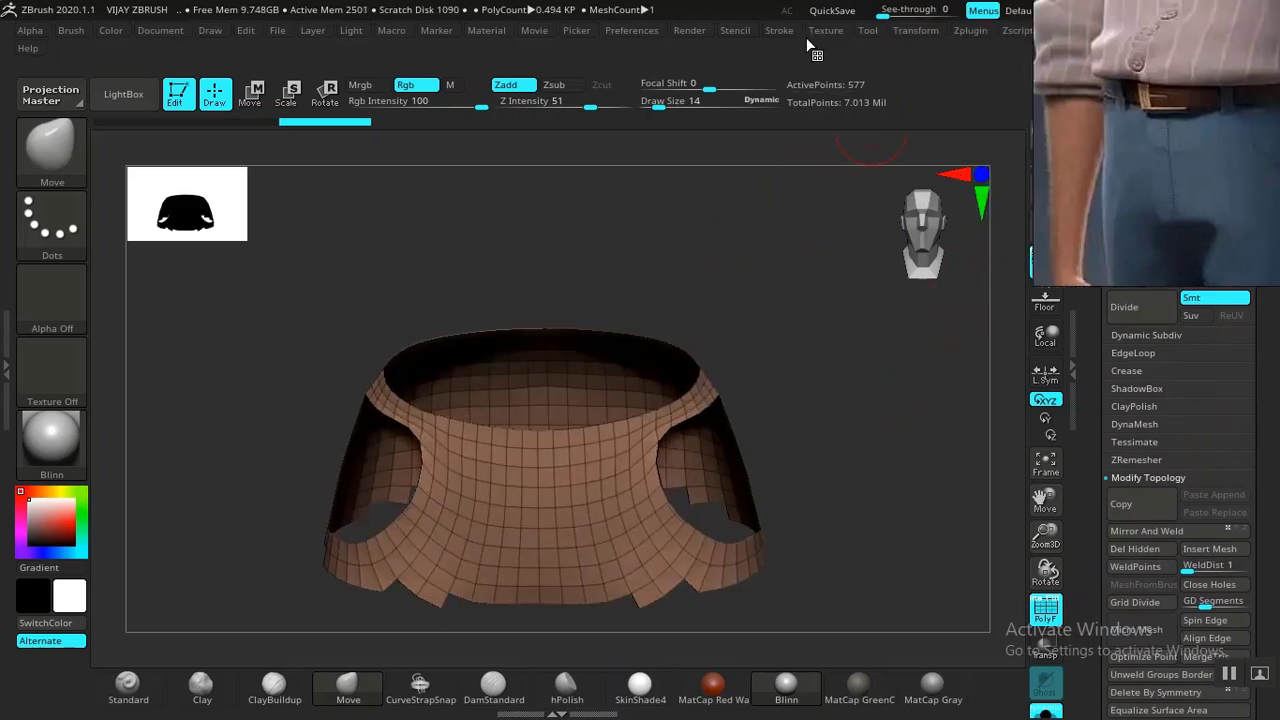
Turn Solo mode off to show the finished trousers together with the hip piece, keeping the polyframe on.
mouse_move(809, 222)
left_mouse_down()
mouse_move(823, 385)
mouse_move(874, 463)
mouse_move(985, 550)
left_mouse_up()
key("shift+f")
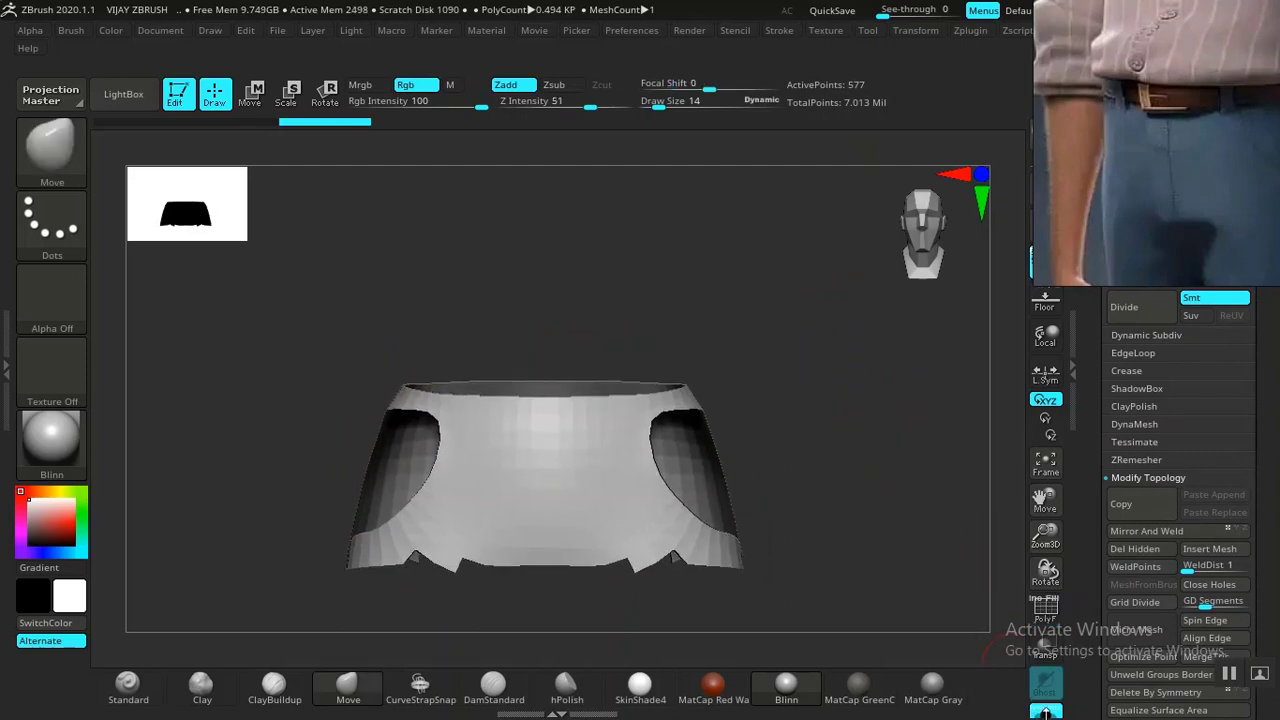
left_click(1045, 711)
key("shift+f")
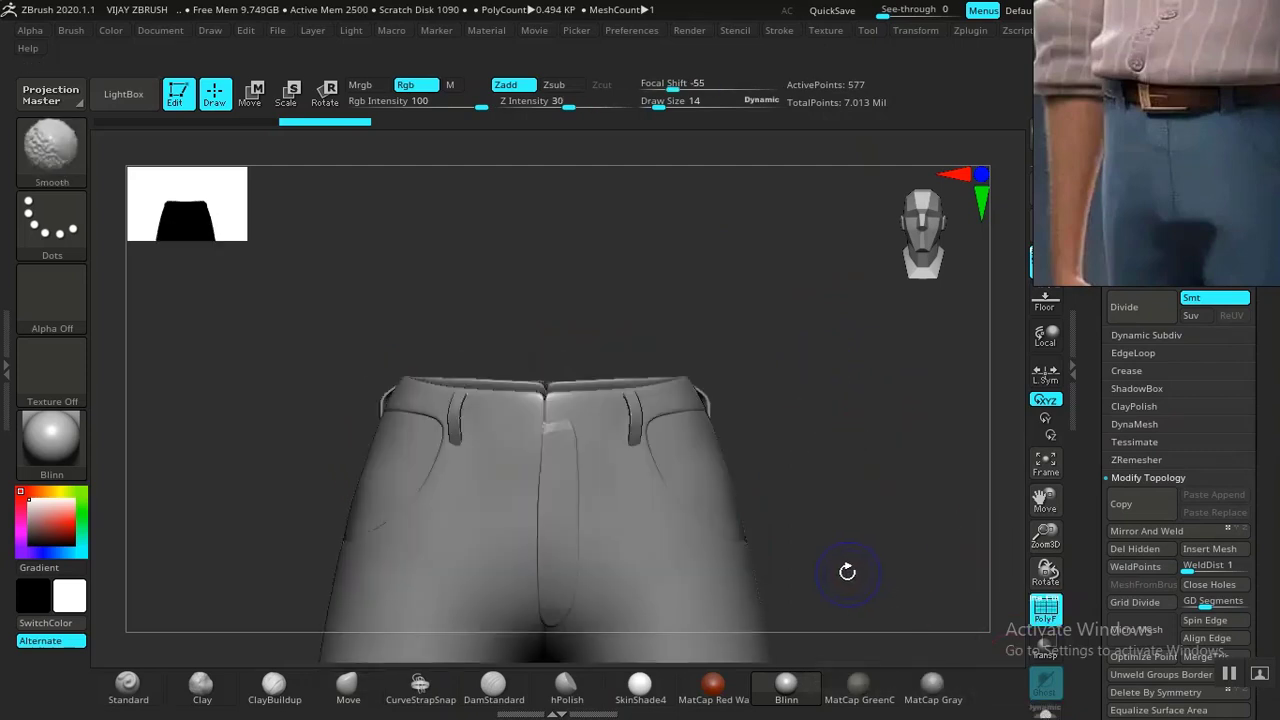
mouse_move(847, 571)
left_mouse_down()
mouse_move(829, 523)
mouse_move(834, 603)
mouse_move(849, 574)
mouse_move(800, 538)
mouse_move(824, 457)
left_mouse_up()
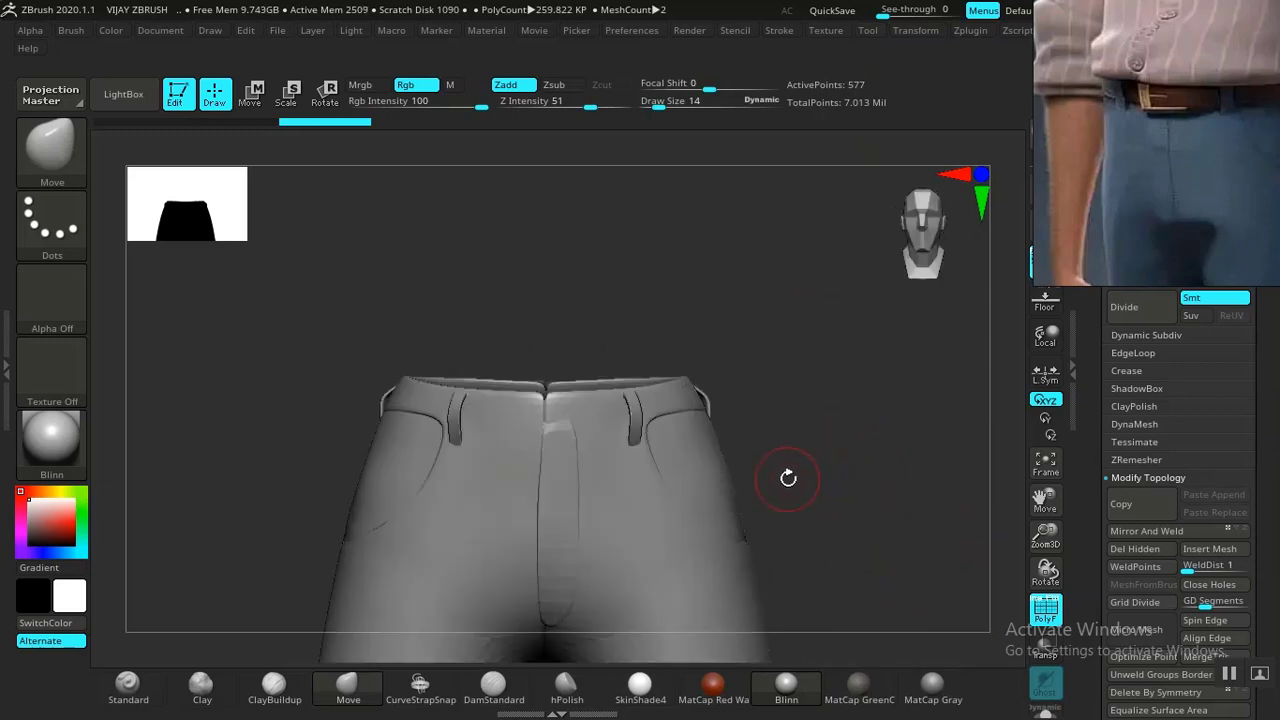
Centre the gizmo on the hip piece and scale it up slightly and uniformly over the trousers' waist.
key("r")
left_click_drag(866, 400, 729, 469)
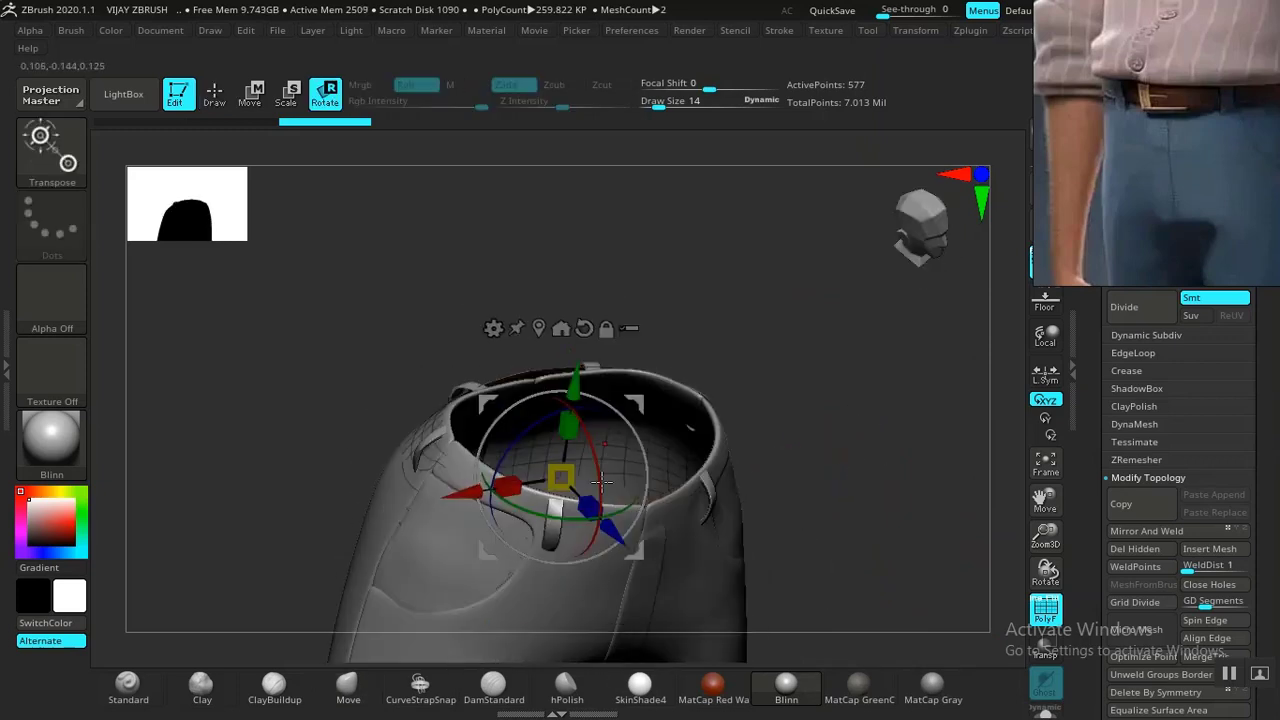
left_click(539, 328)
left_click_drag(580, 484, 577, 500)
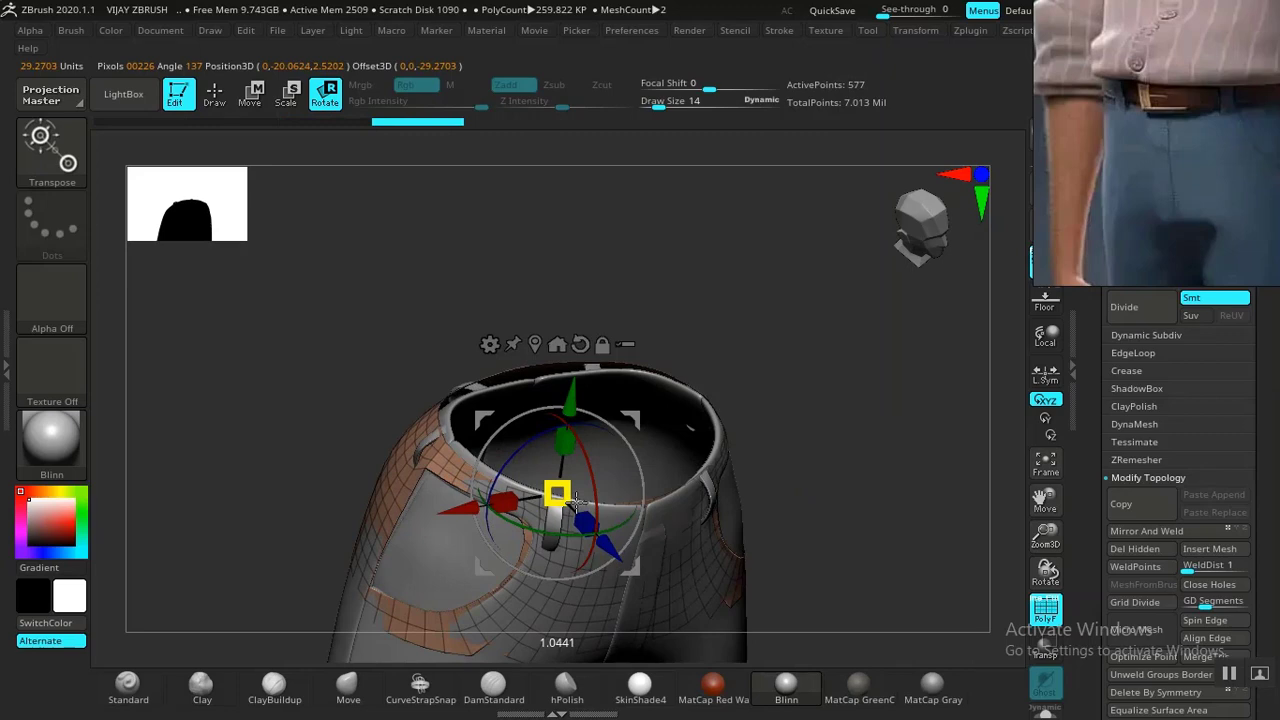
left_click_drag(574, 501, 571, 496)
Examine how the enlarged hip piece fits around the waist of the TROUSERS1_4 mesh, and reselect TROUSERS1_3 in Draw mode.
left_click_drag(895, 420, 888, 487)
left_click_drag(863, 434, 697, 355)
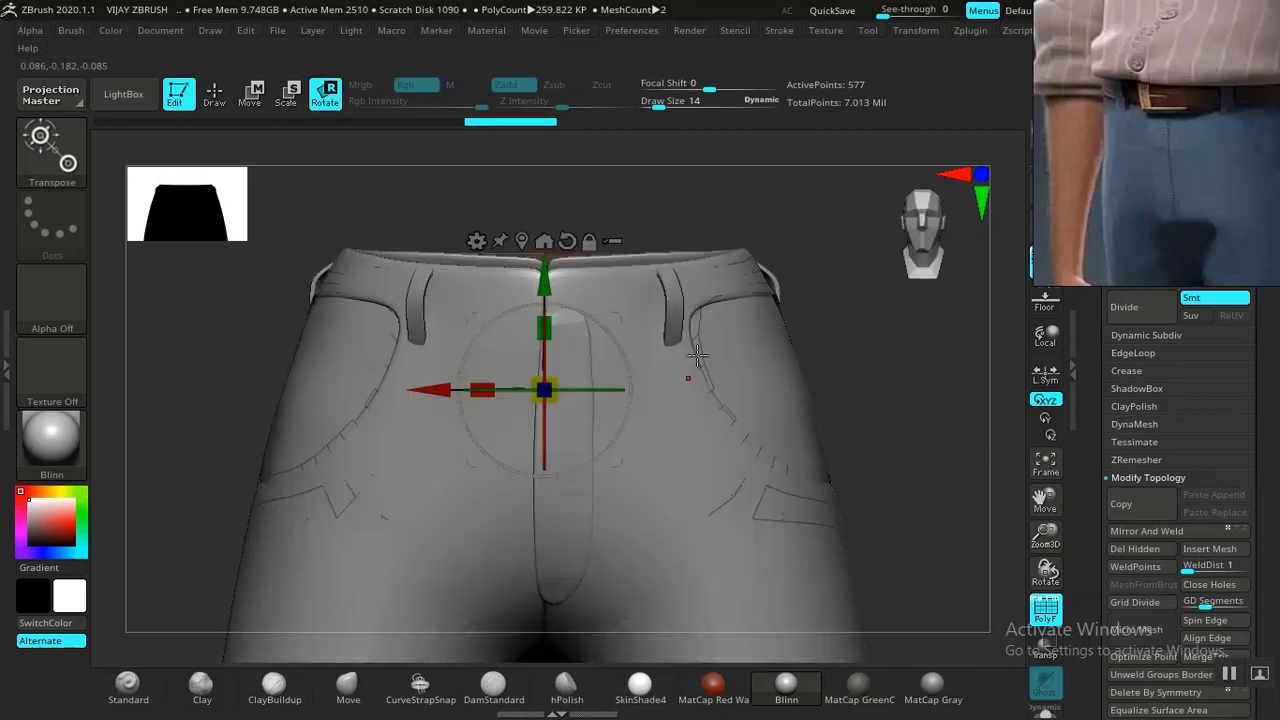
left_click_drag(767, 302, 664, 342)
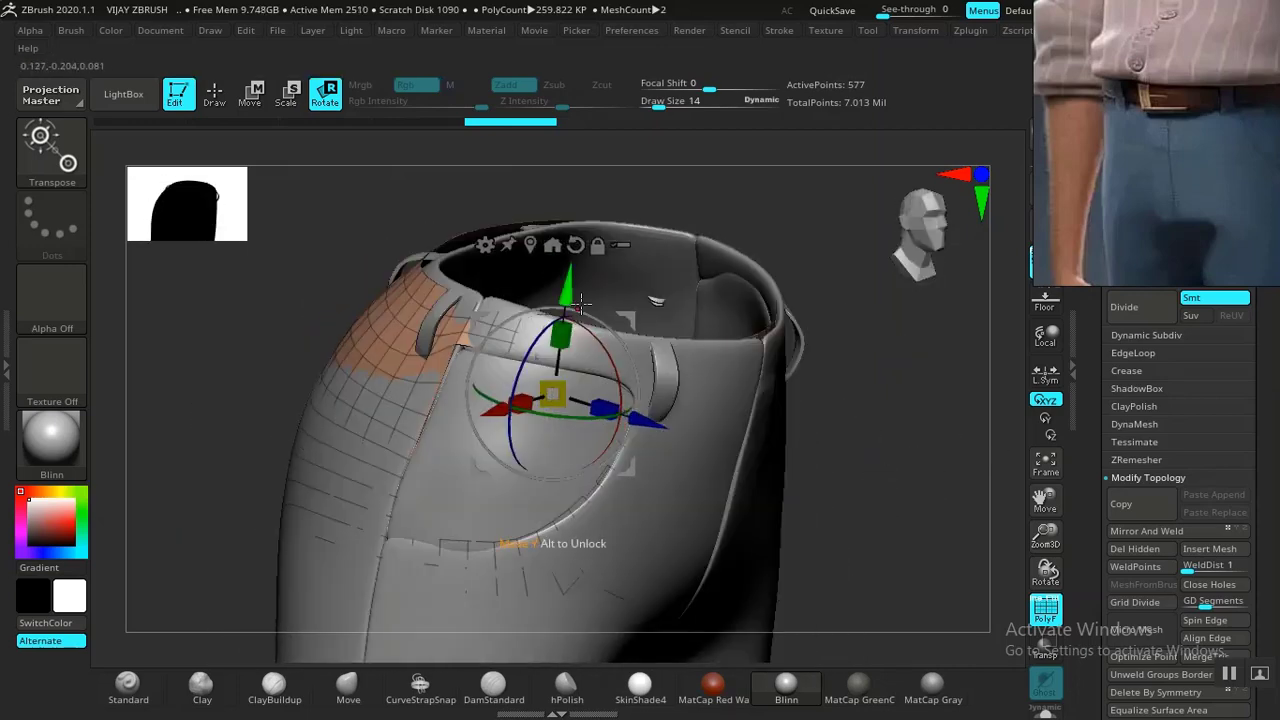
left_click_drag(962, 318, 550, 428)
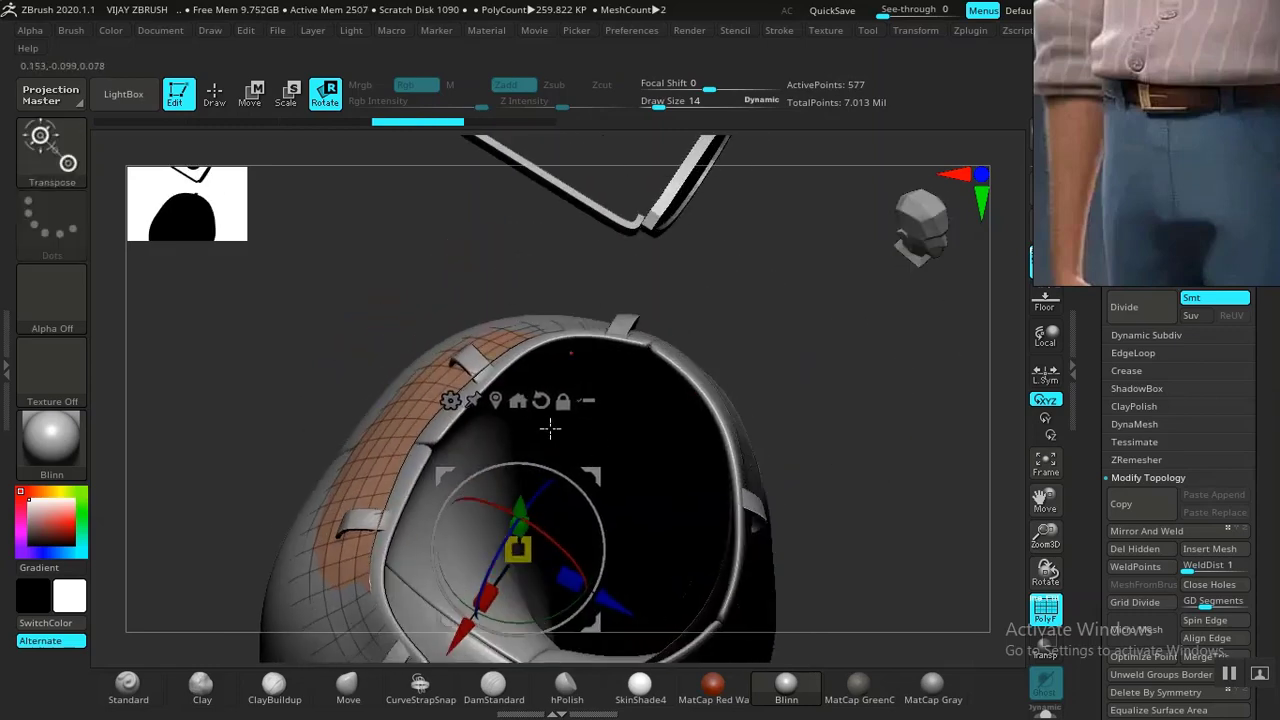
left_click(595, 404, "alt")
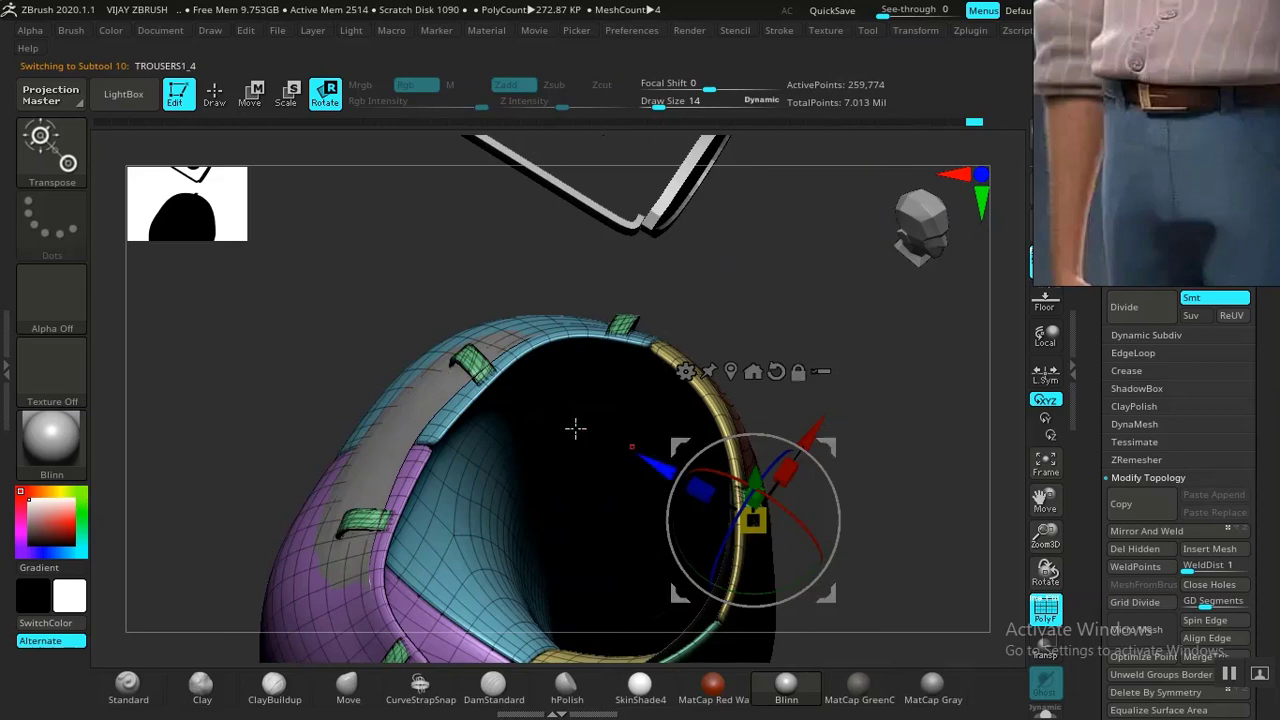
left_click_drag(900, 302, 880, 342)
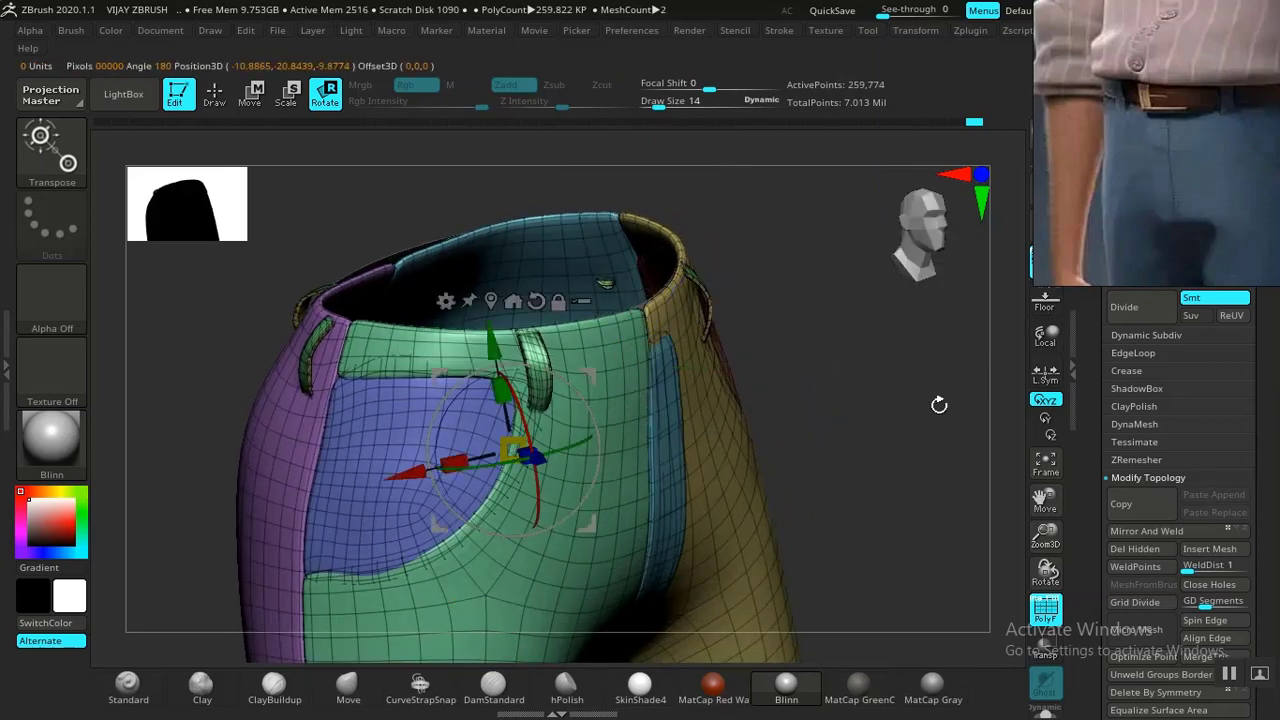
key("q")
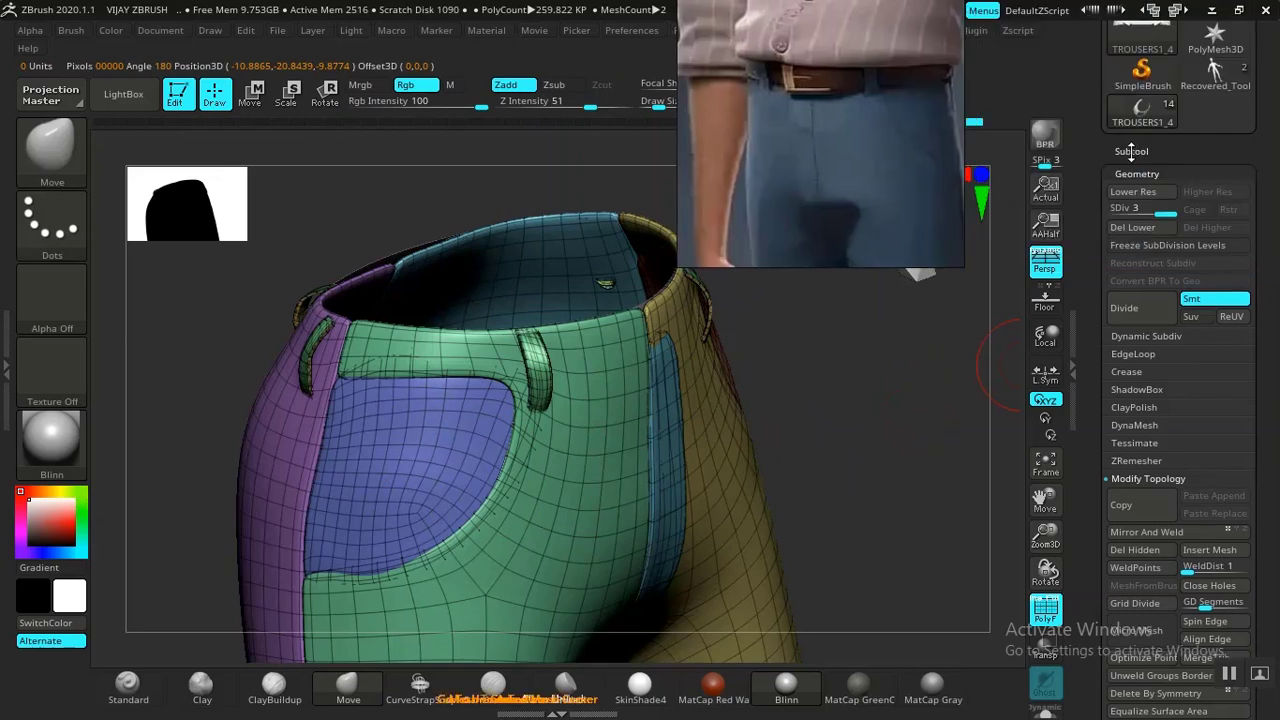
left_click(1140, 150)
mouse_move(1185, 350)
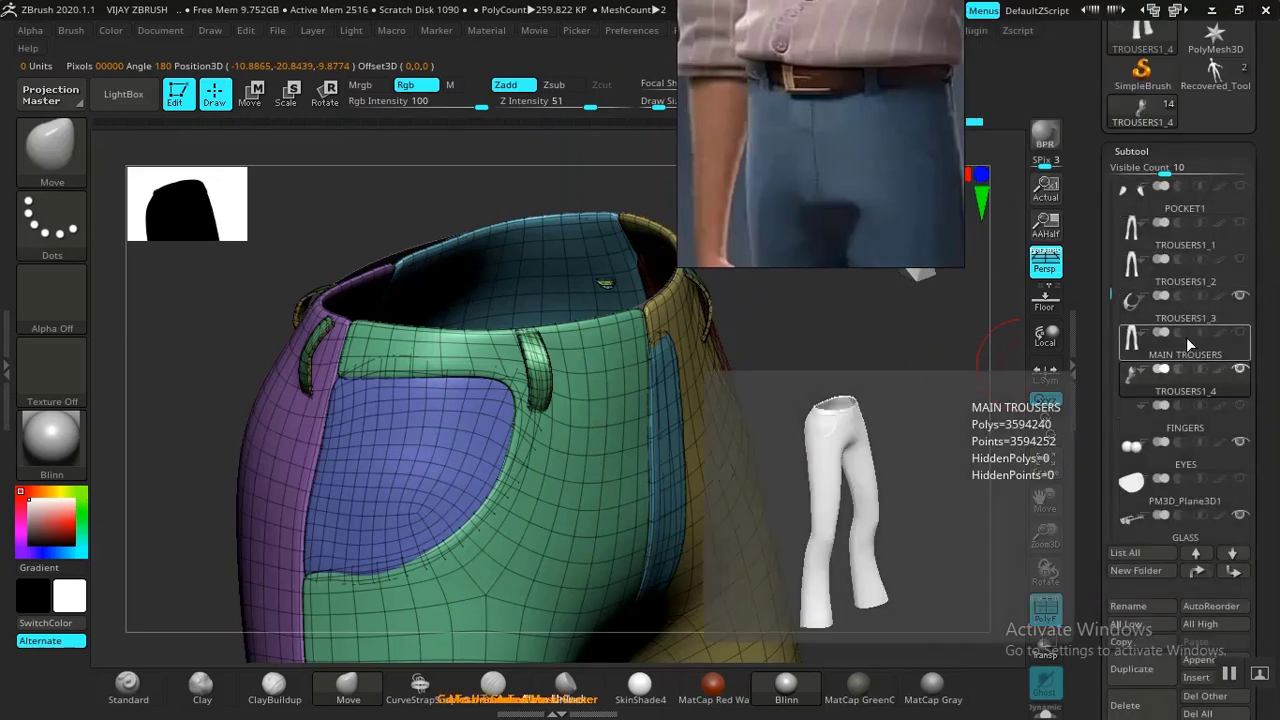
left_click(1188, 305)
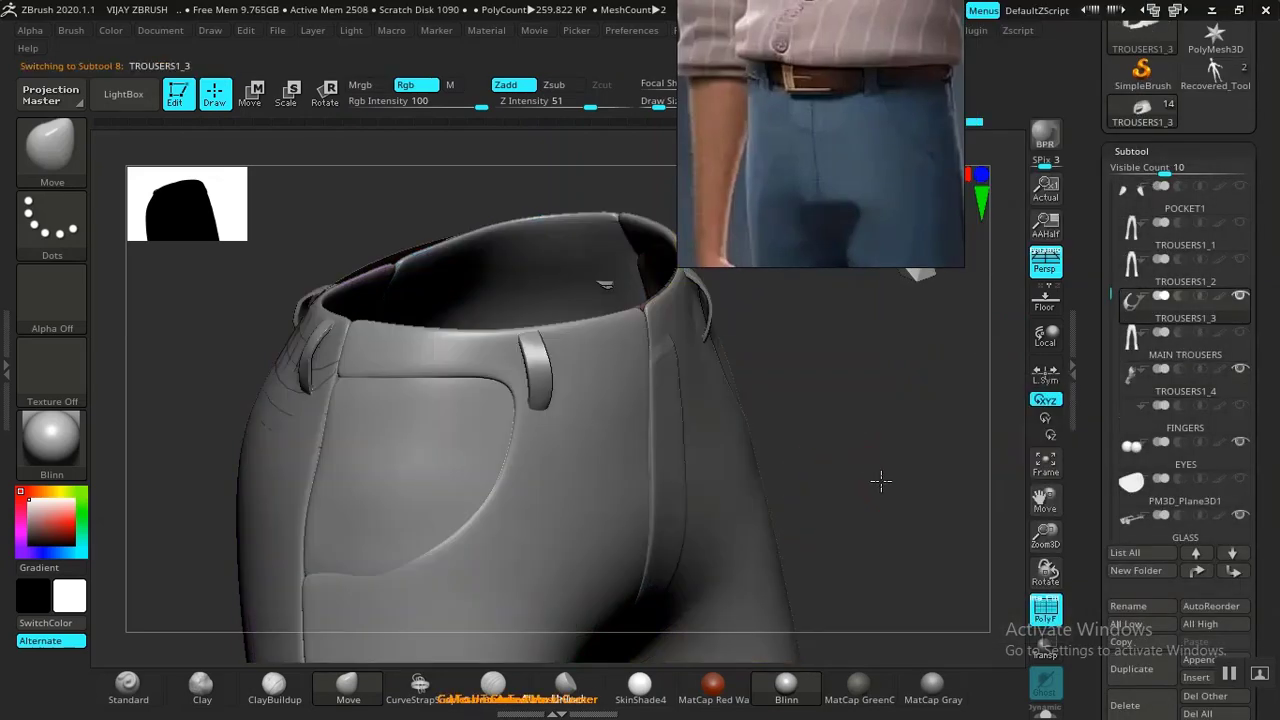
Scale the TROUSERS1_3 hip piece up slightly more and shift it along its Z axis to fit around the trousers' waist.
mouse_move(880, 481)
left_mouse_down()
mouse_move(909, 523)
mouse_move(894, 500)
left_mouse_up()
key("w")
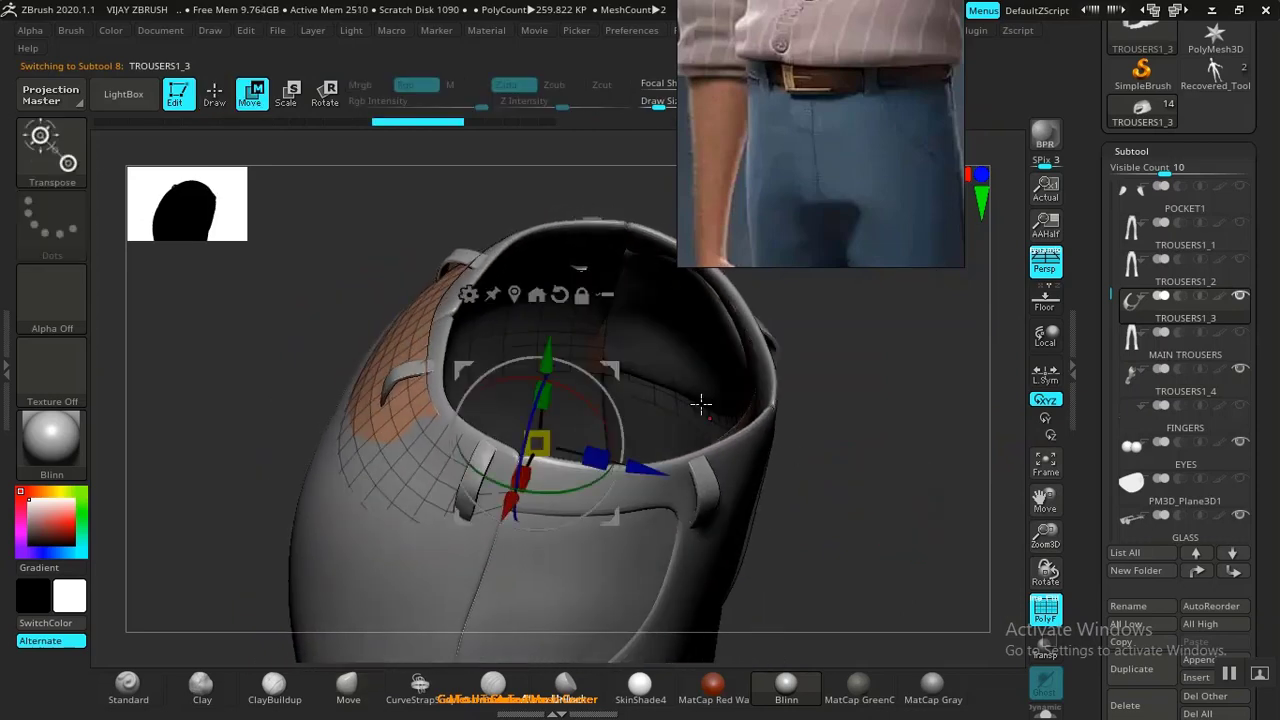
left_click(540, 591, "alt")
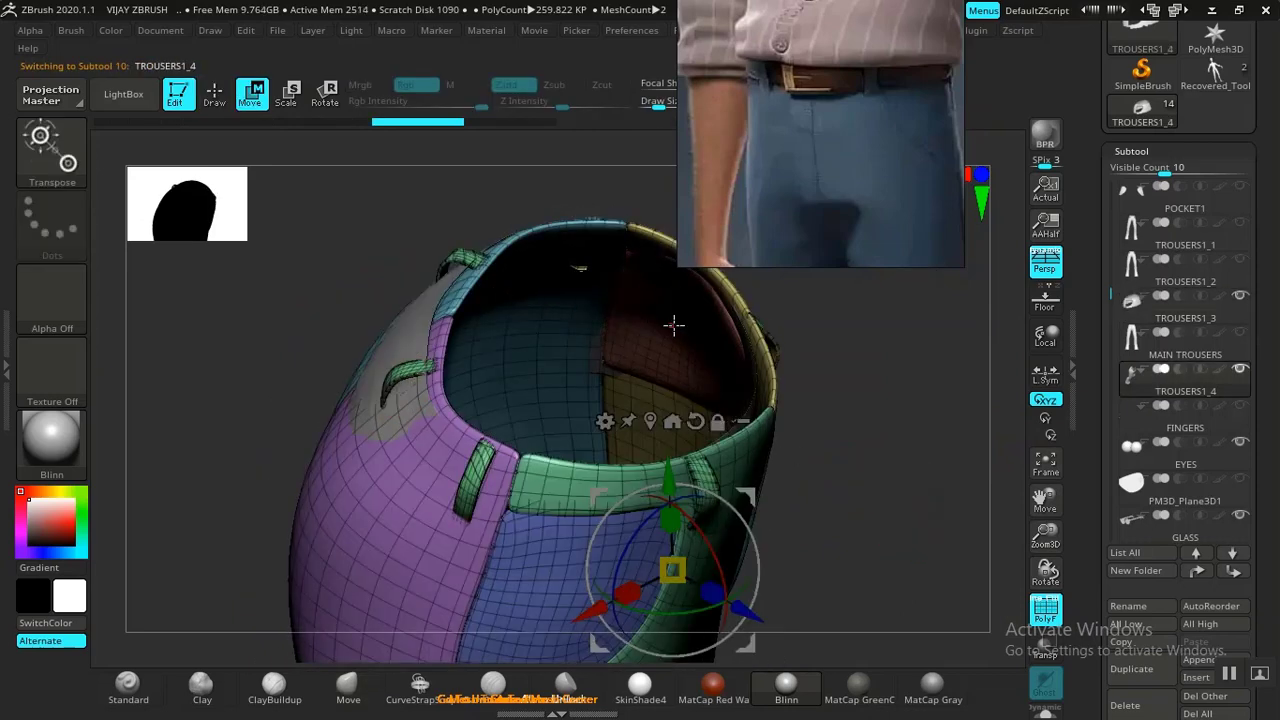
left_click(1180, 320)
left_click_drag(840, 457, 802, 440)
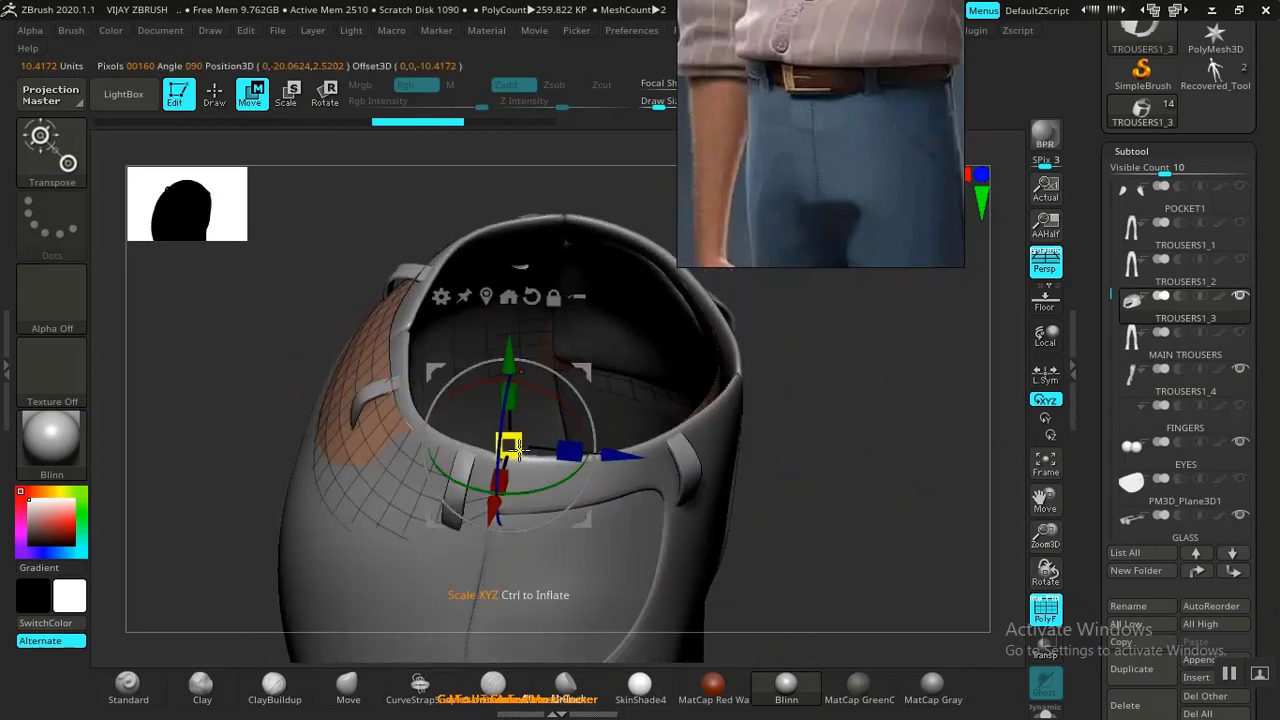
left_click_drag(516, 451, 519, 453)
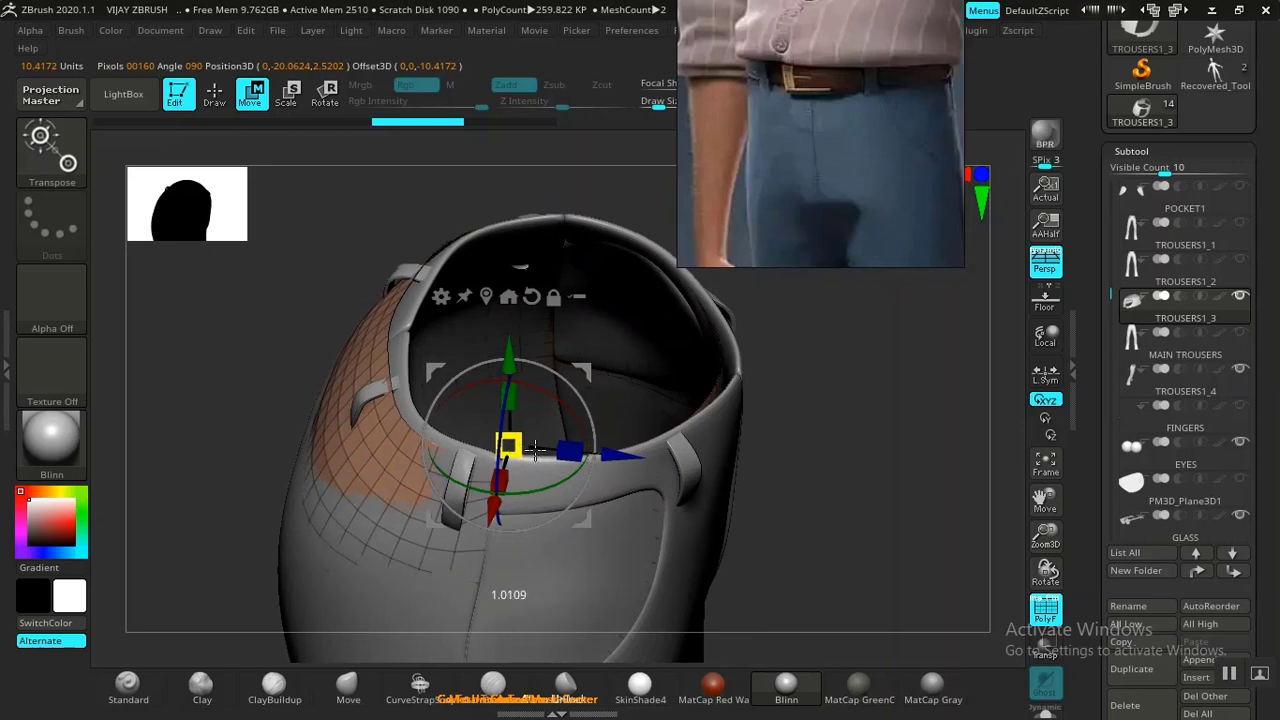
left_click_drag(622, 456, 634, 457)
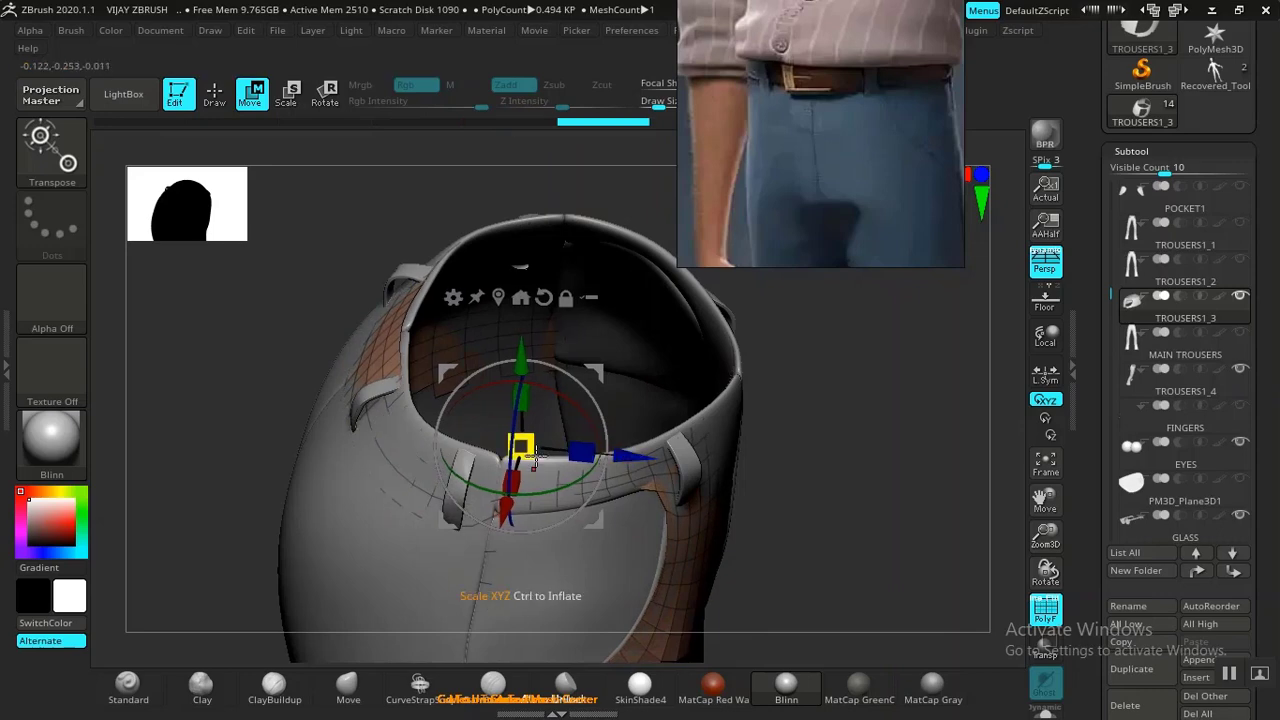
left_click_drag(537, 458, 538, 458)
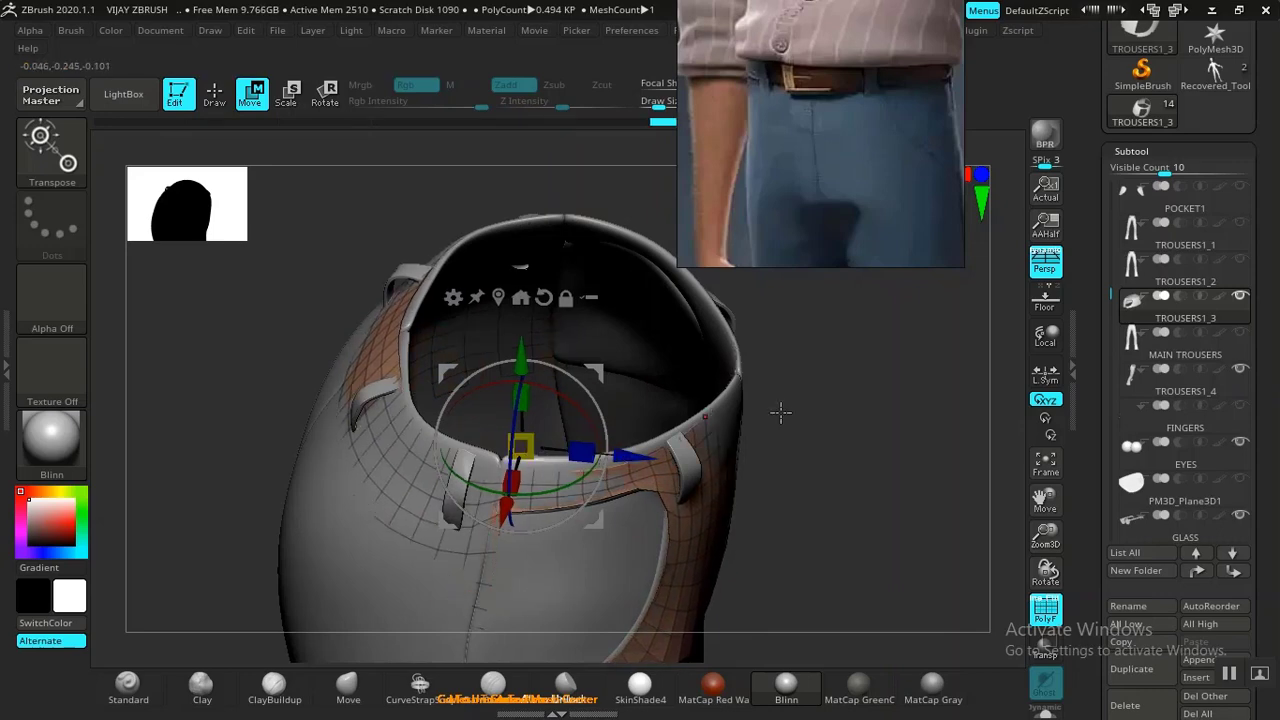
Switch to Draw mode, isolate the TROUSERS1_3 hip piece with Solo and move the reference image away from the model.
left_click_drag(780, 411, 853, 449)
key("q")
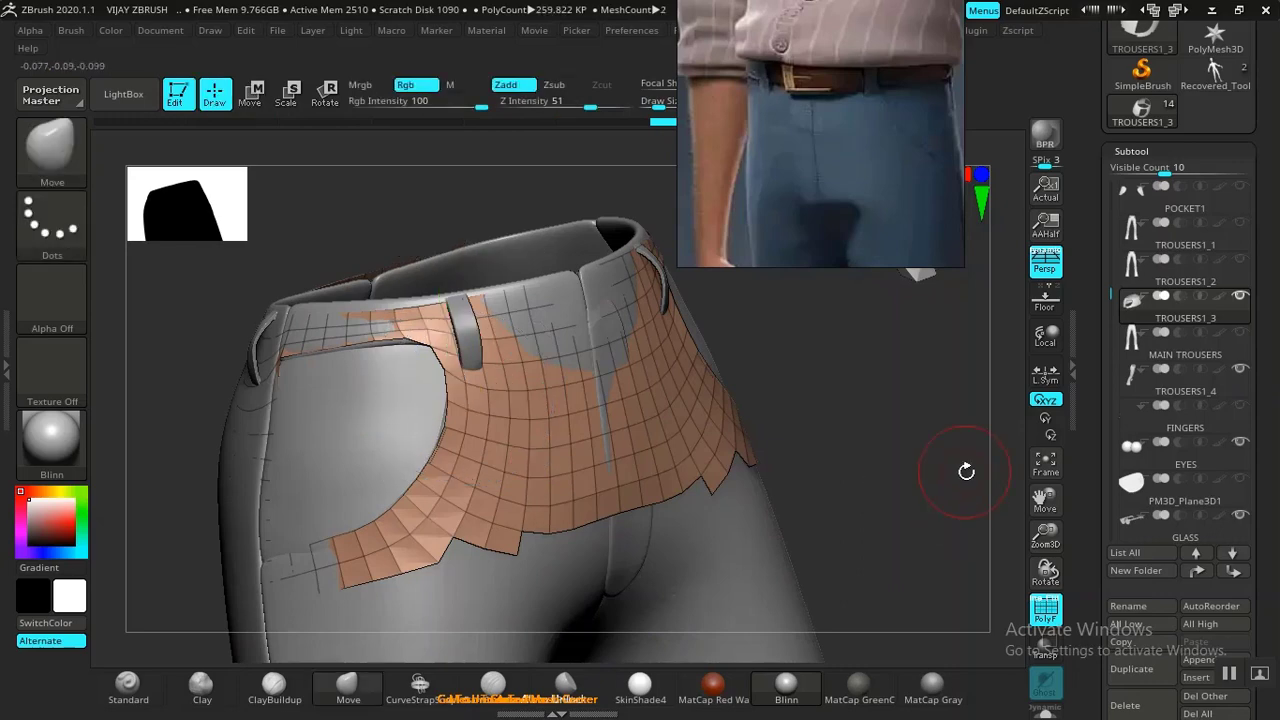
left_click(1052, 713)
left_click_drag(803, 247, 1174, 219)
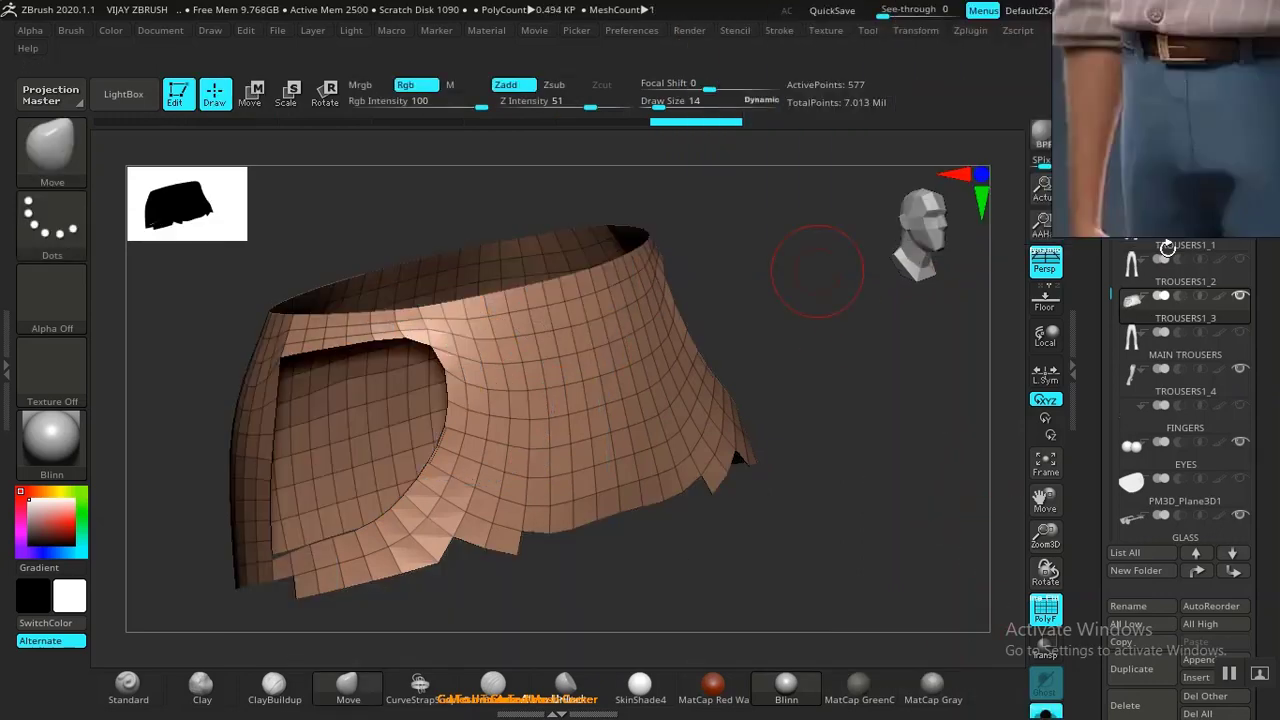
left_click_drag(908, 404, 800, 490)
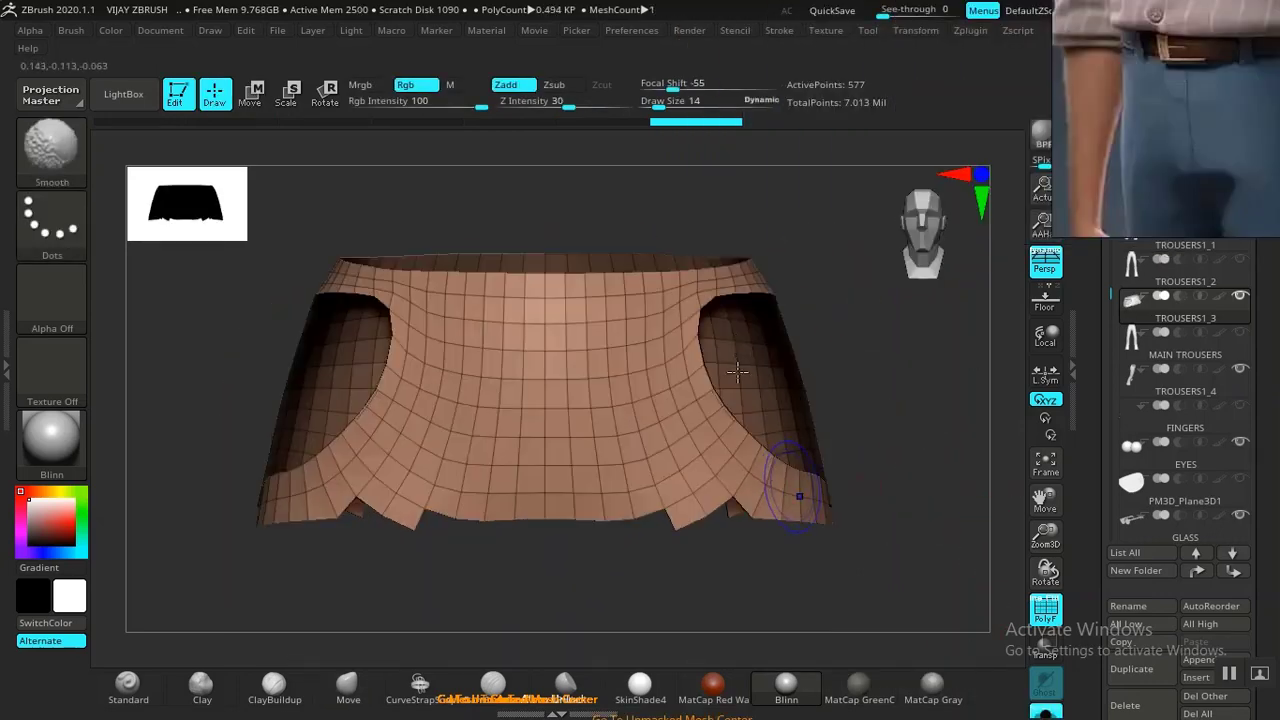
Frame the hip piece's open edges with curves, using Border only with Polygroups and Creased edges off.
left_click(778, 30)
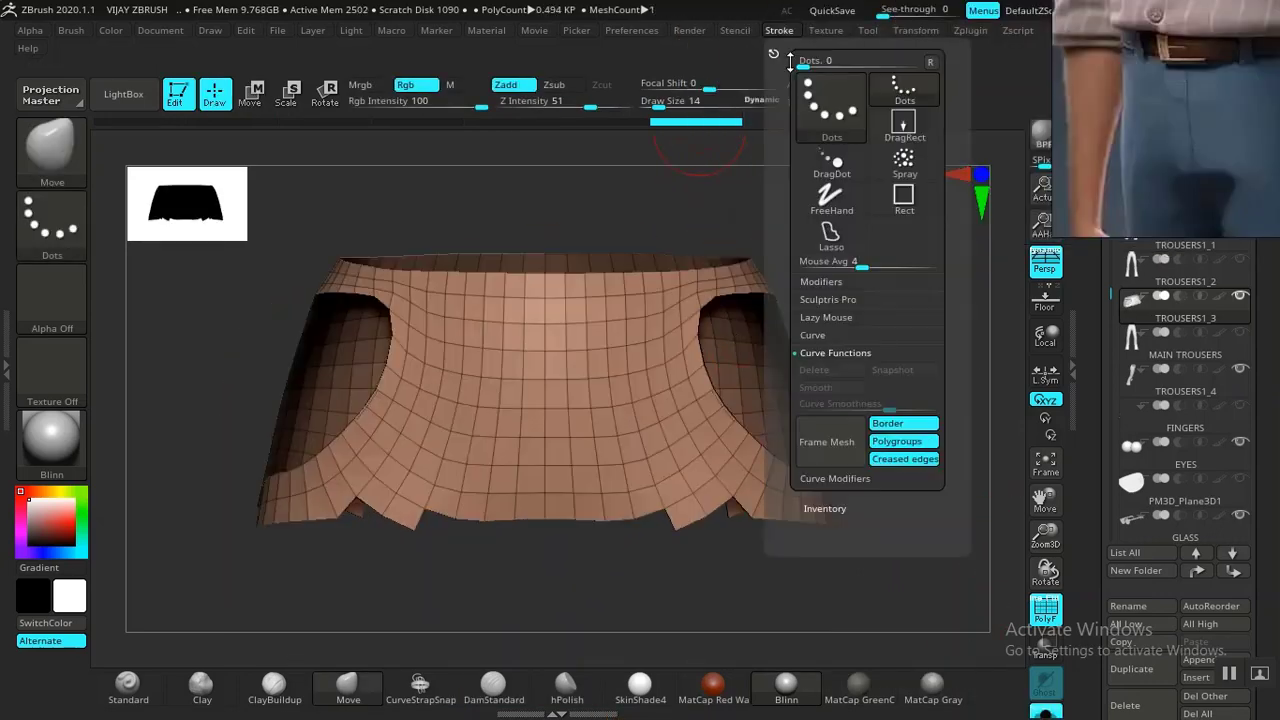
left_click(878, 444)
left_click(890, 450)
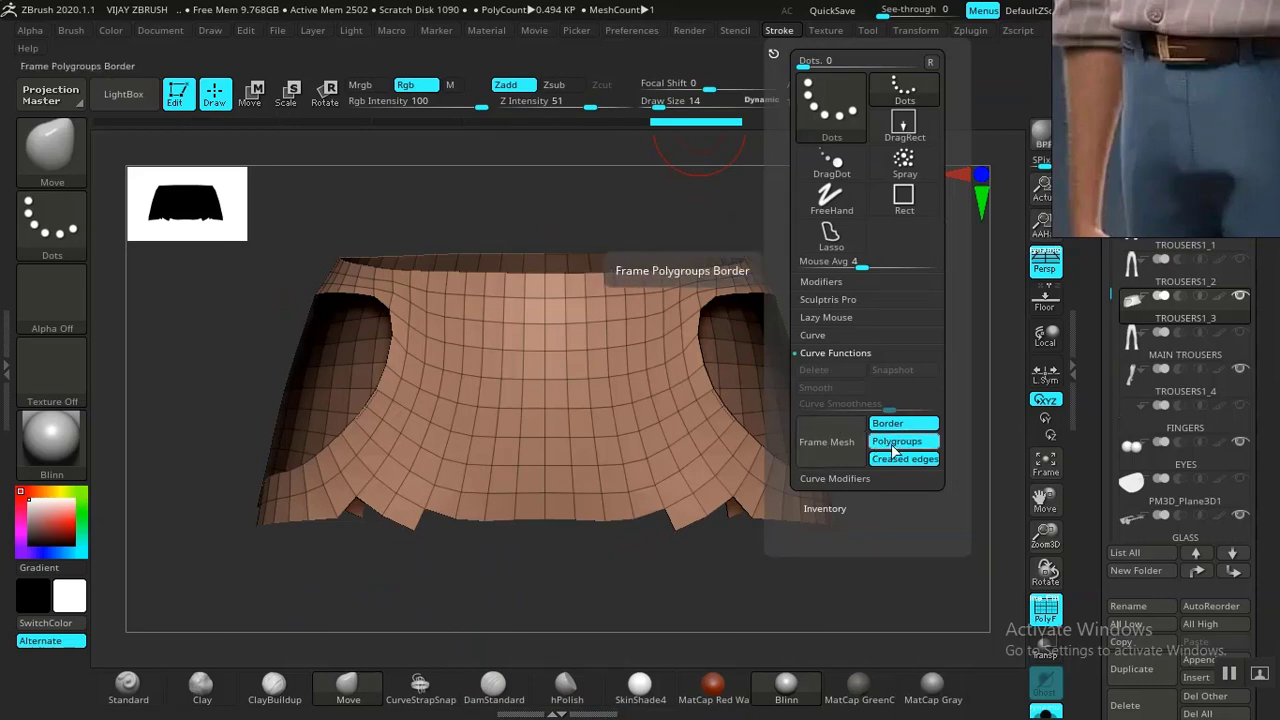
left_click(900, 443)
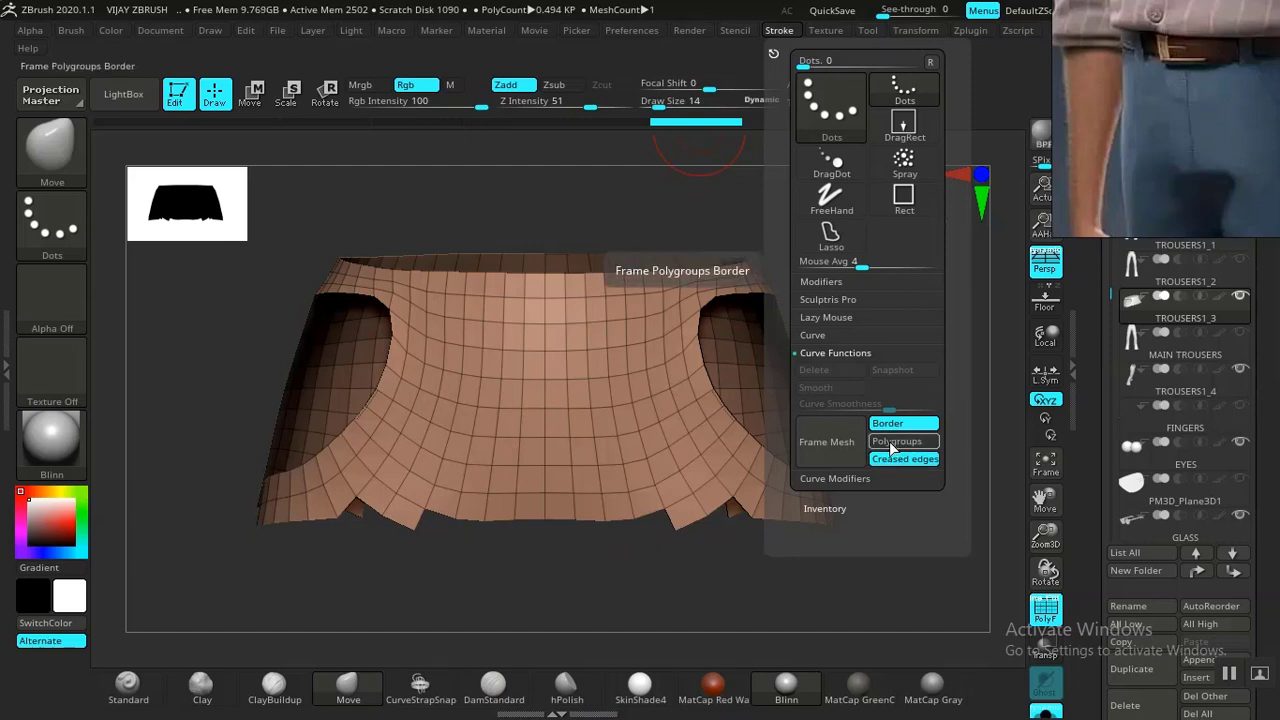
left_click(905, 459)
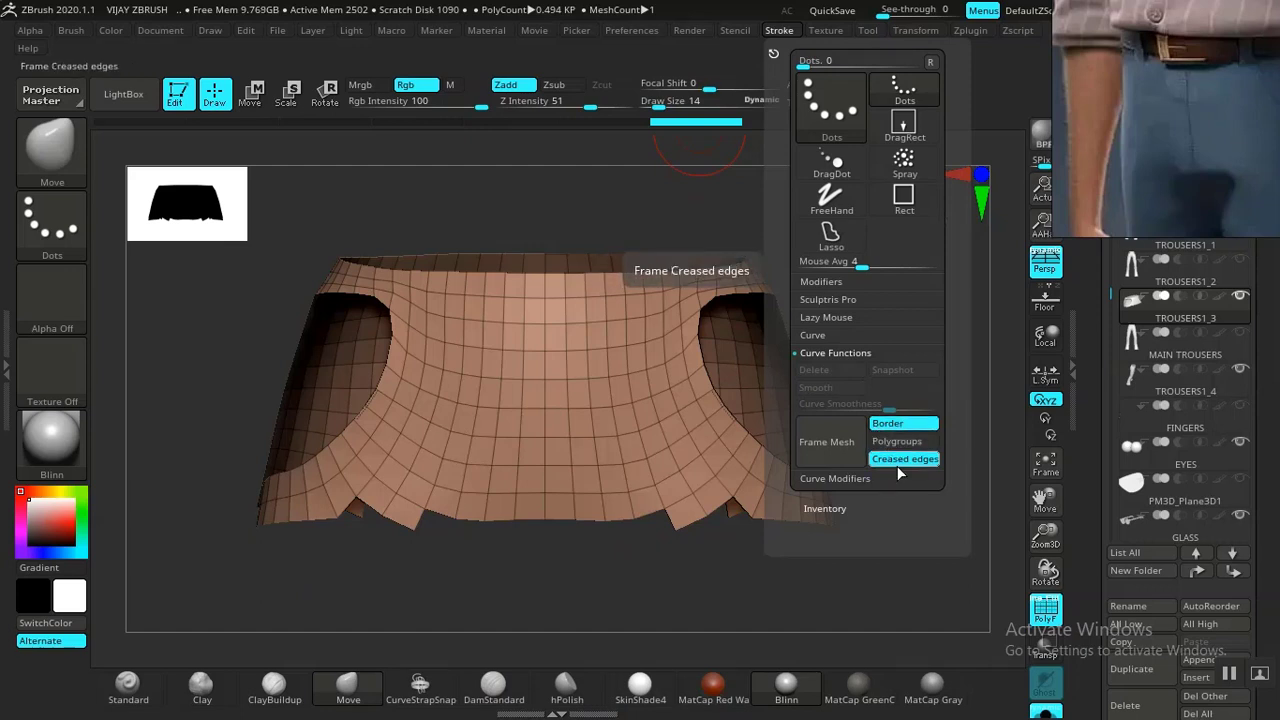
left_click(826, 452)
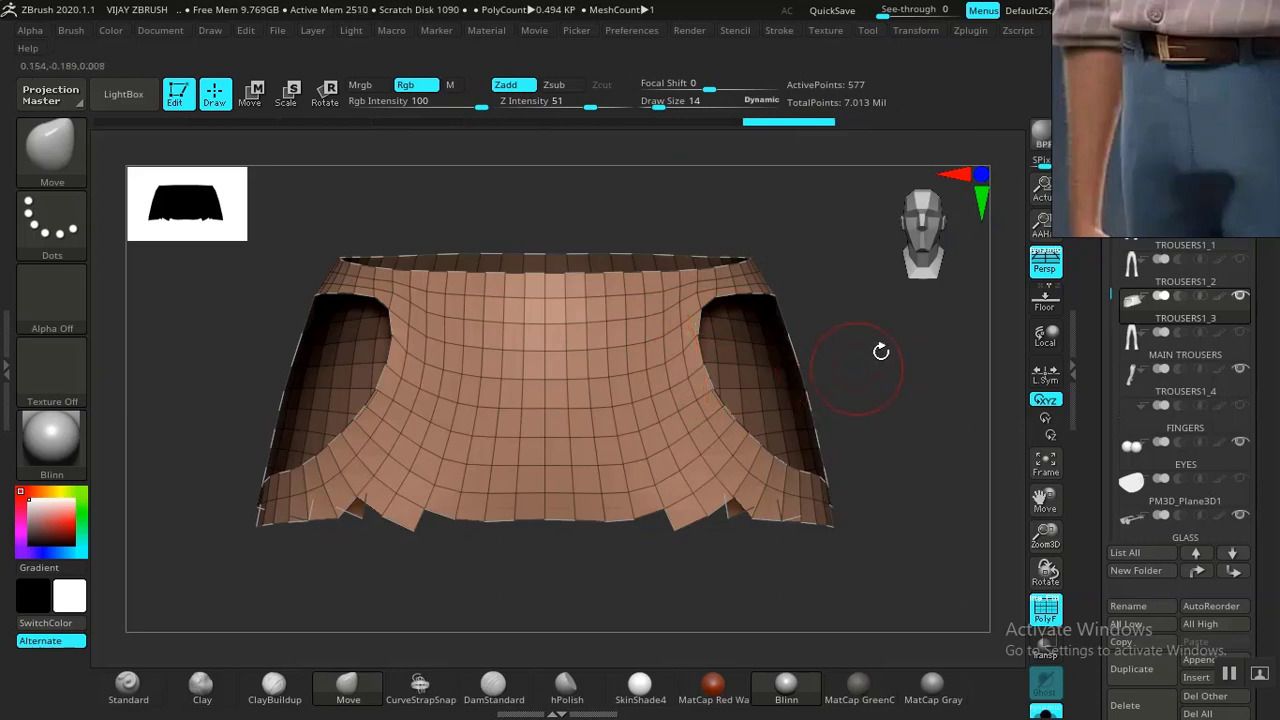
left_click_drag(880, 351, 902, 424)
mouse_move(912, 369)
left_mouse_down("alt")
mouse_move(902, 389)
mouse_move(872, 358)
left_mouse_up("alt")
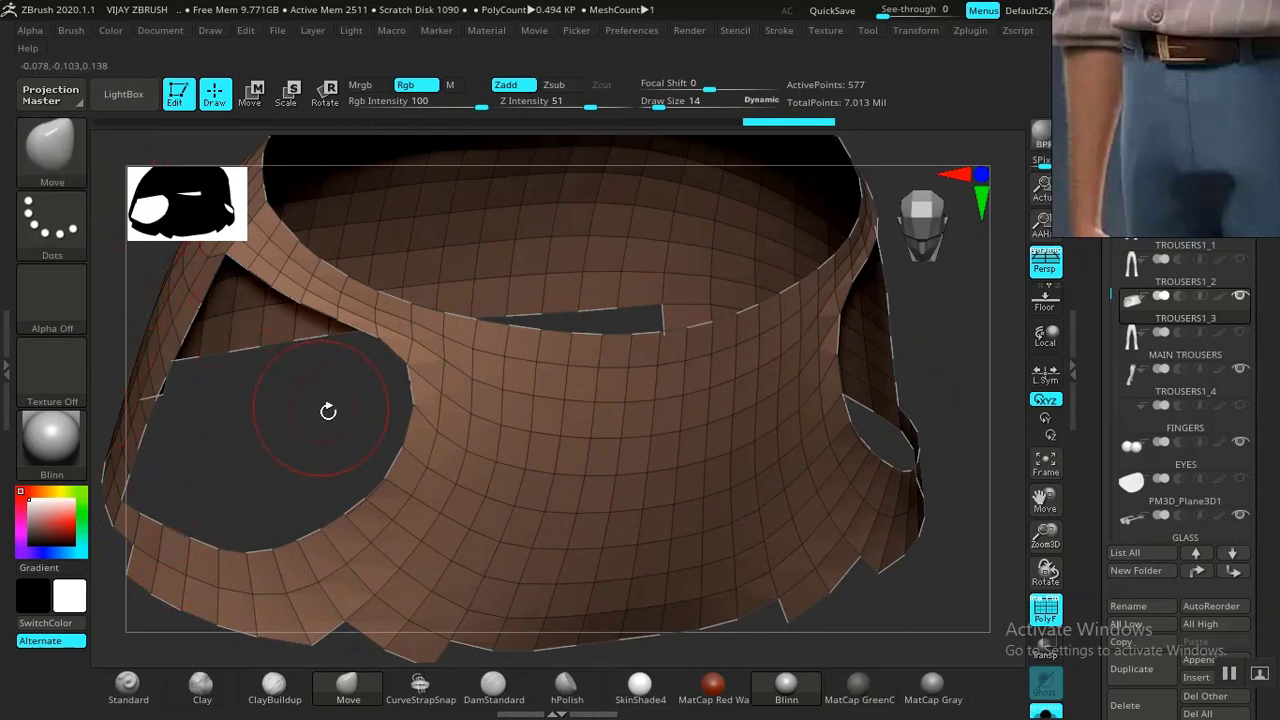
Load the Belts Brush from the BELT IMM folder in LightBox and choose the Belt 01 mesh.
key("b")
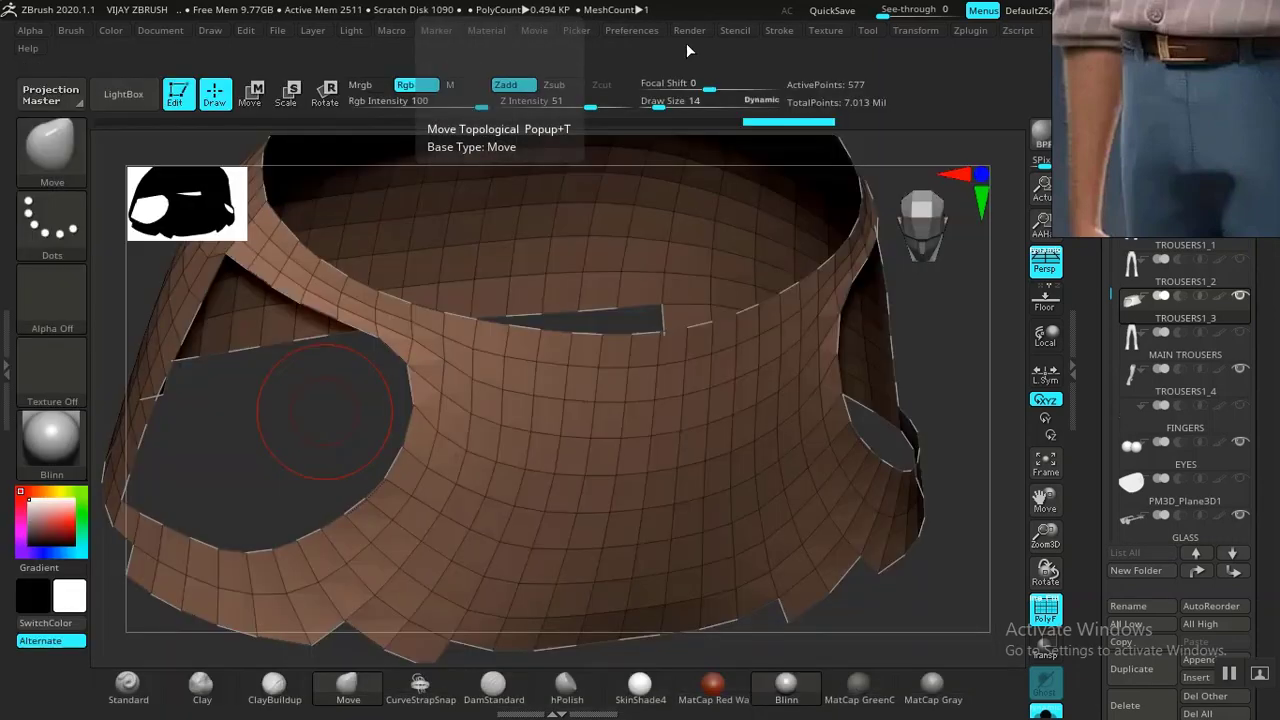
left_click(118, 95)
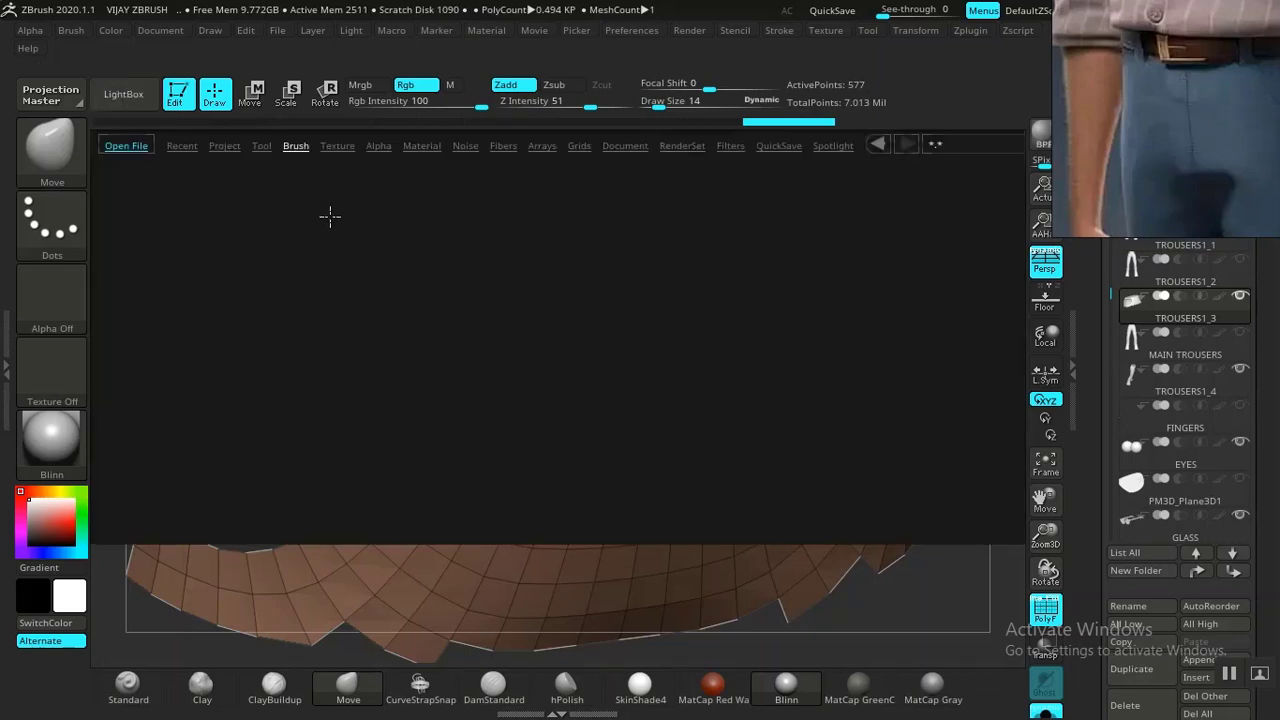
left_click(142, 210)
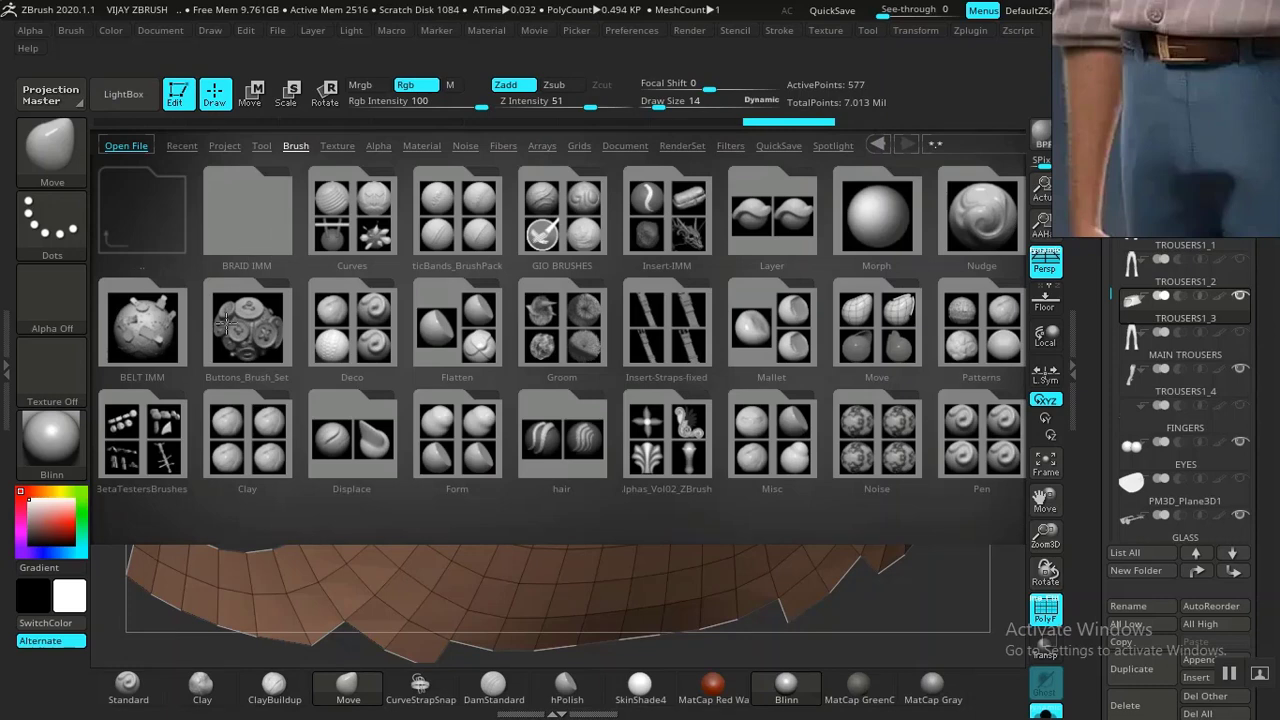
left_click(145, 340)
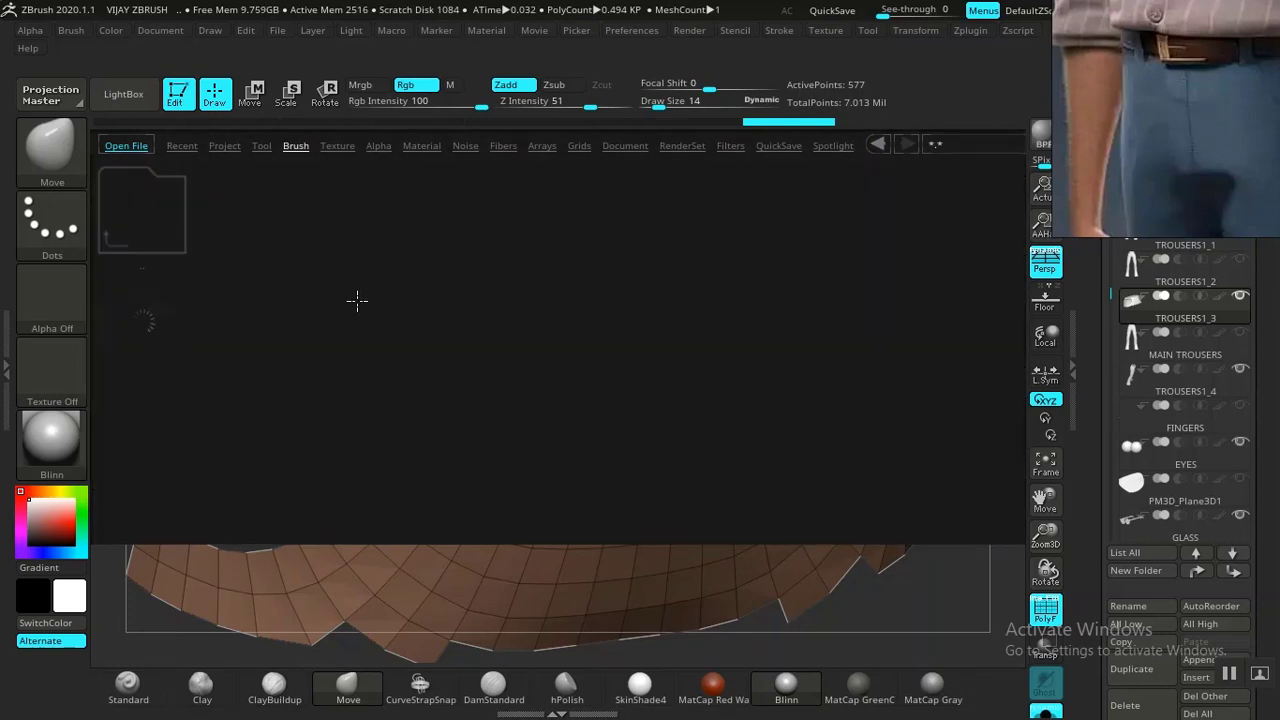
double_click(140, 325)
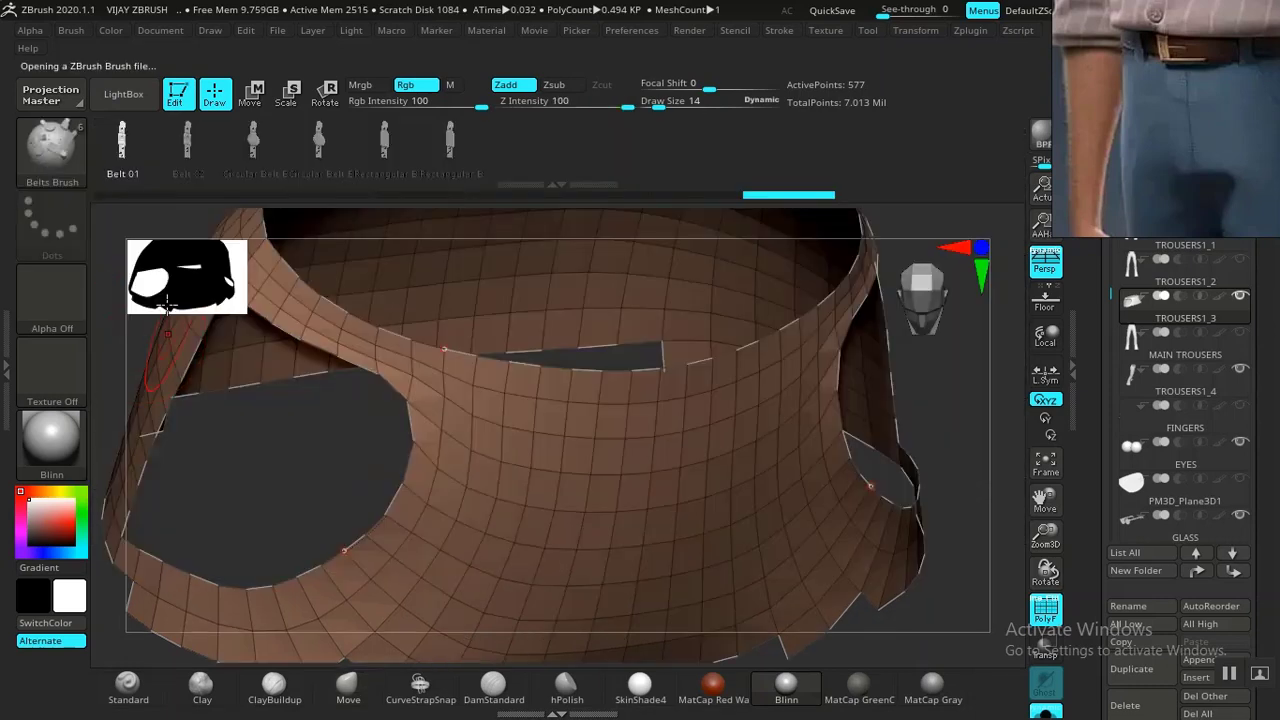
left_click(120, 145)
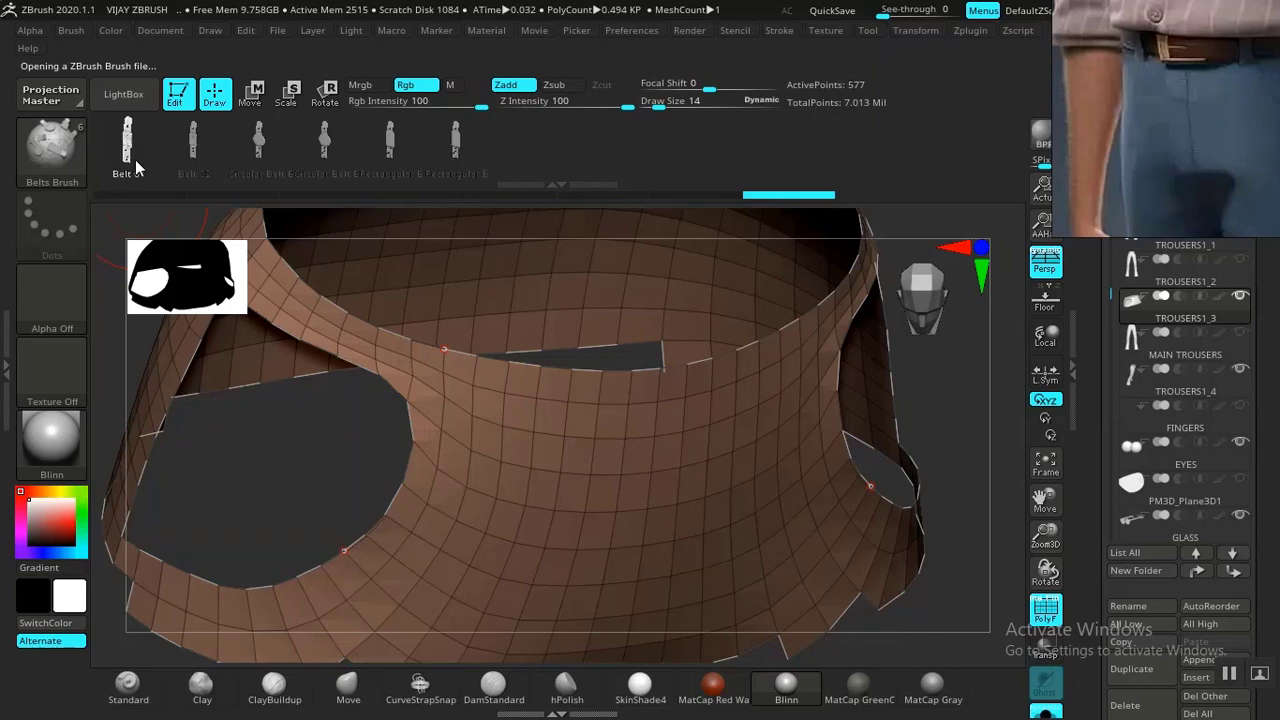
Try inserting Belt 01 along all the framed border curves of the hip piece, and undo it.
left_click_drag(974, 372, 970, 696)
left_click(605, 343)
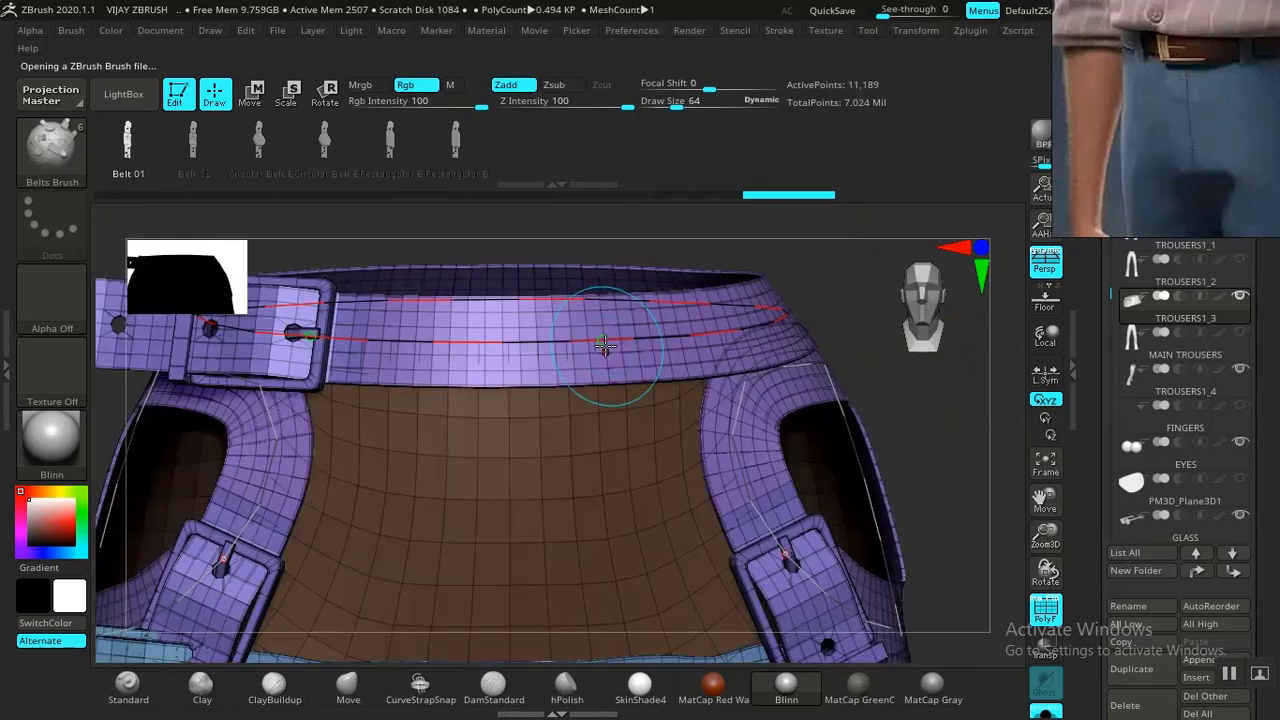
left_click_drag(943, 400, 774, 414)
key("ctrl+z")
left_click_drag(611, 583, 613, 608)
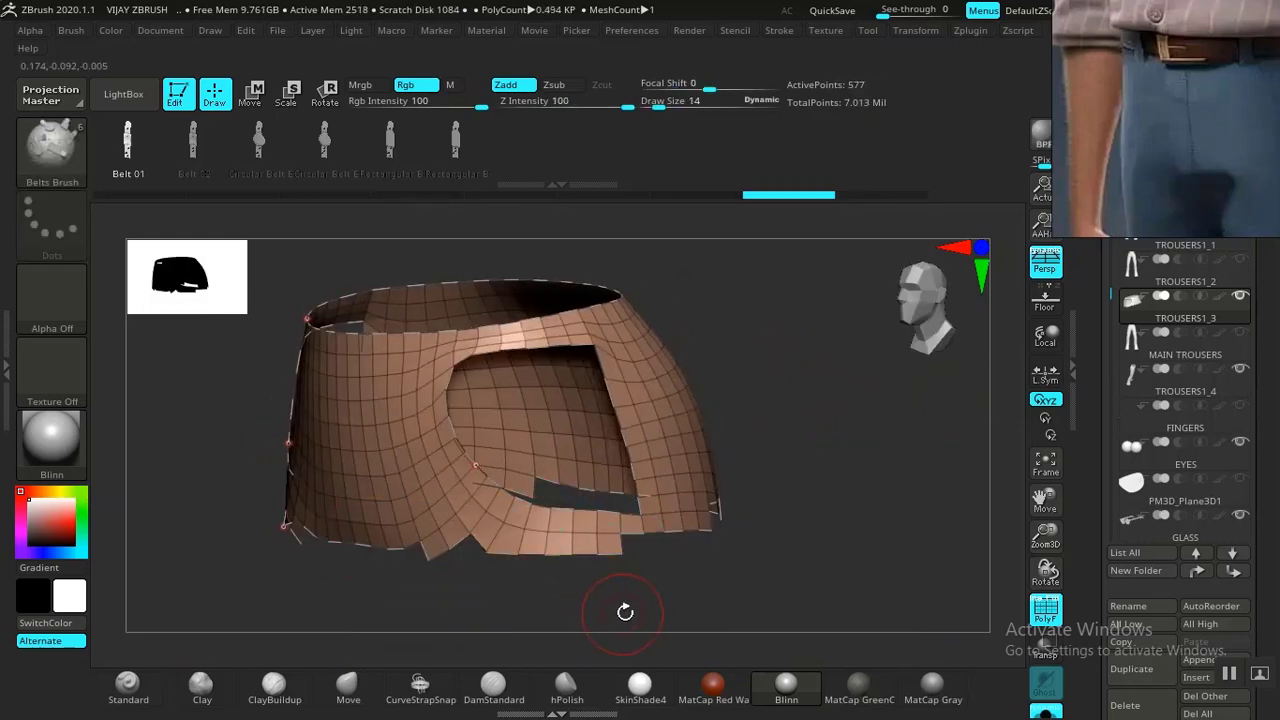
key("ctrl")
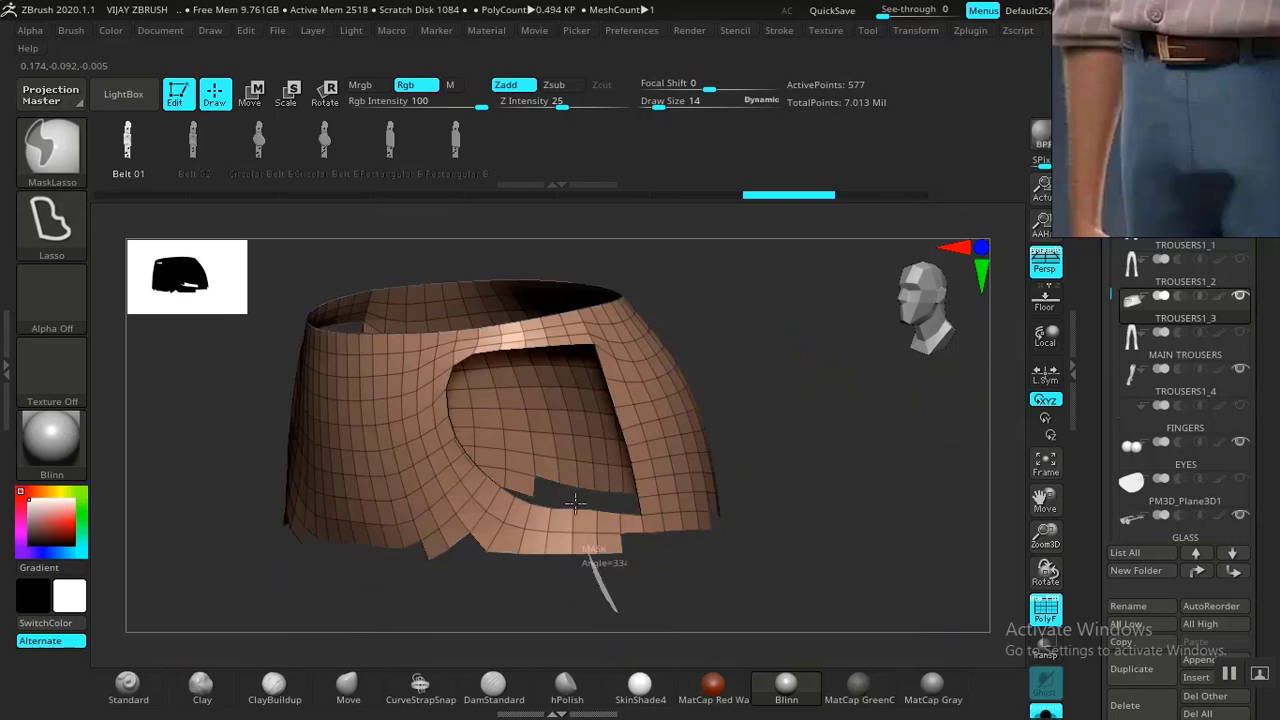
left_click_drag(575, 503, 608, 465, "ctrl")
key("ctrl+z")
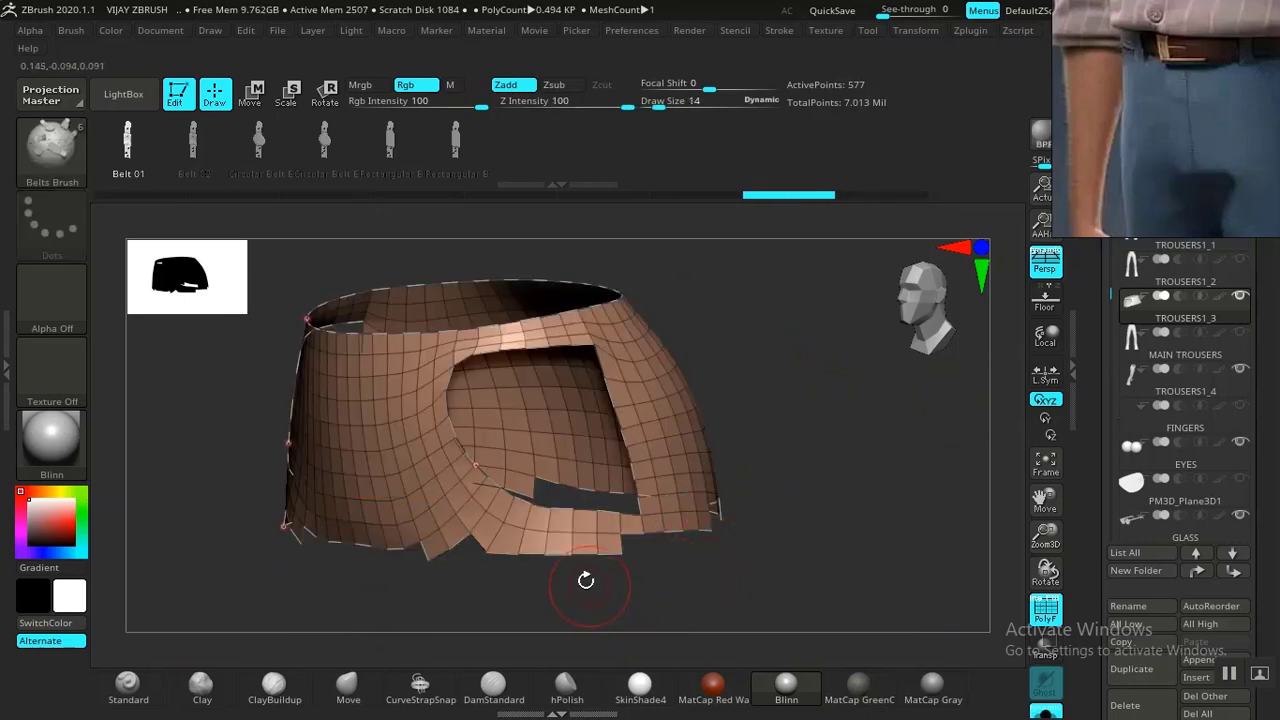
mouse_move(586, 580)
left_mouse_down()
mouse_move(580, 500)
mouse_move(617, 580)
left_mouse_up()
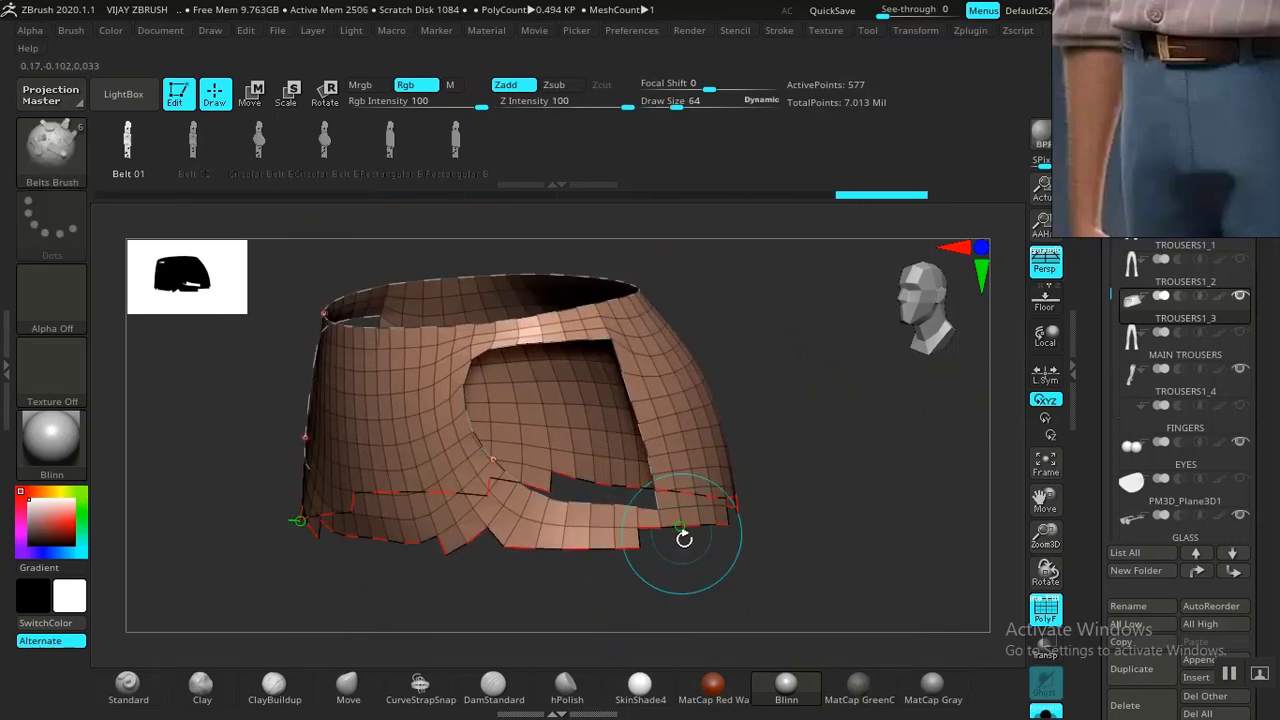
mouse_move(684, 538)
left_mouse_down()
mouse_move(709, 571)
mouse_move(814, 549)
mouse_move(851, 440)
mouse_move(872, 476)
mouse_move(943, 443)
mouse_move(870, 472)
mouse_move(891, 446)
mouse_move(860, 452)
left_mouse_up()
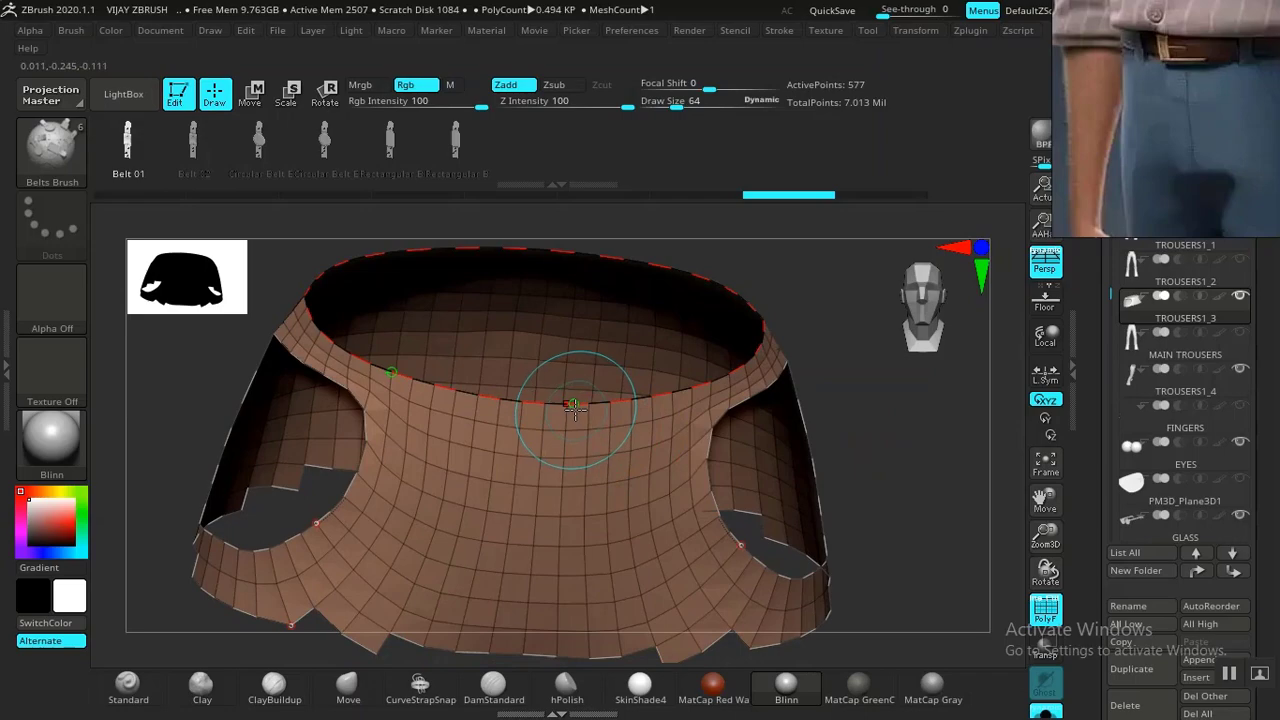
Try applying Belt 01 from the waist's upper border curve, inspect the straps around the pocket openings, and undo it.
left_click(574, 406)
mouse_move(914, 429)
left_mouse_down()
mouse_move(929, 391)
mouse_move(934, 417)
mouse_move(898, 450)
mouse_move(951, 523)
mouse_move(960, 491)
mouse_move(931, 503)
mouse_move(865, 427)
mouse_move(846, 429)
mouse_move(846, 460)
mouse_move(750, 481)
mouse_move(851, 477)
mouse_move(823, 477)
mouse_move(894, 432)
mouse_move(886, 466)
mouse_move(940, 457)
mouse_move(820, 484)
mouse_move(851, 457)
left_mouse_up()
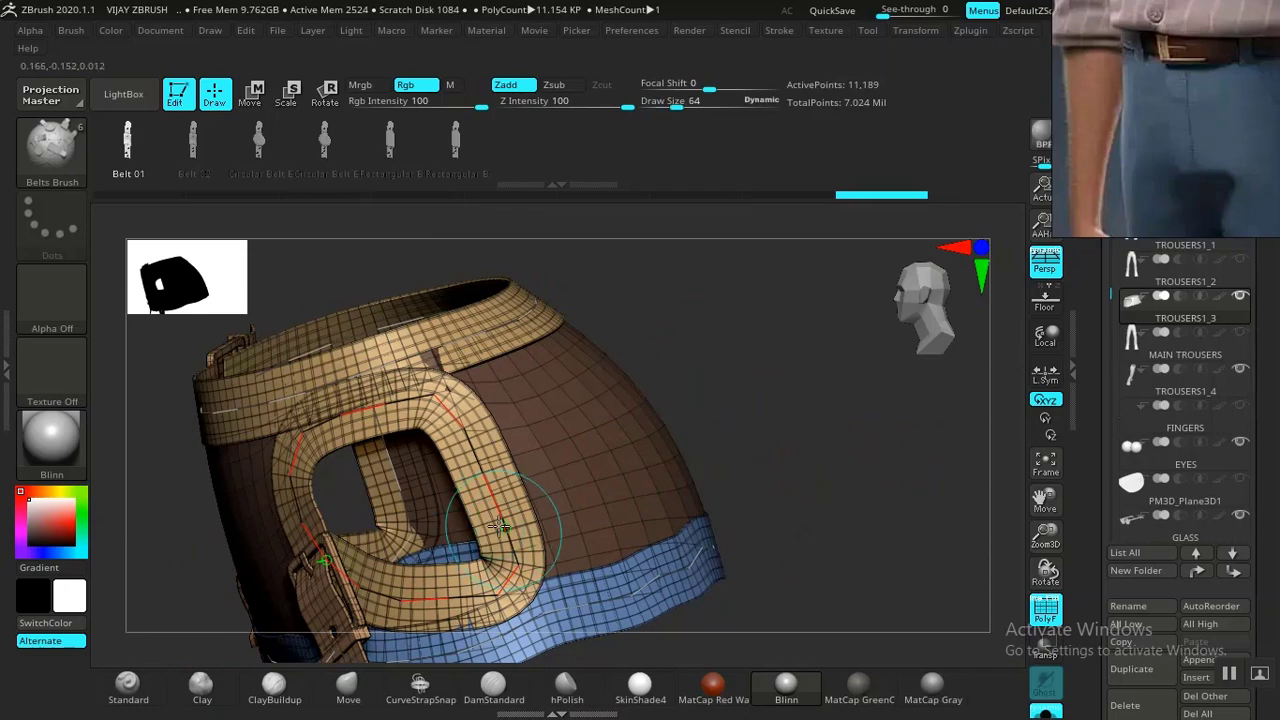
mouse_move(760, 470)
left_mouse_down()
mouse_move(777, 443)
mouse_move(687, 462)
left_mouse_up()
left_click_drag(761, 409, 817, 426)
key("ctrl+z")
key("bracketleft")
key("bracketleft")
key("bracketleft")
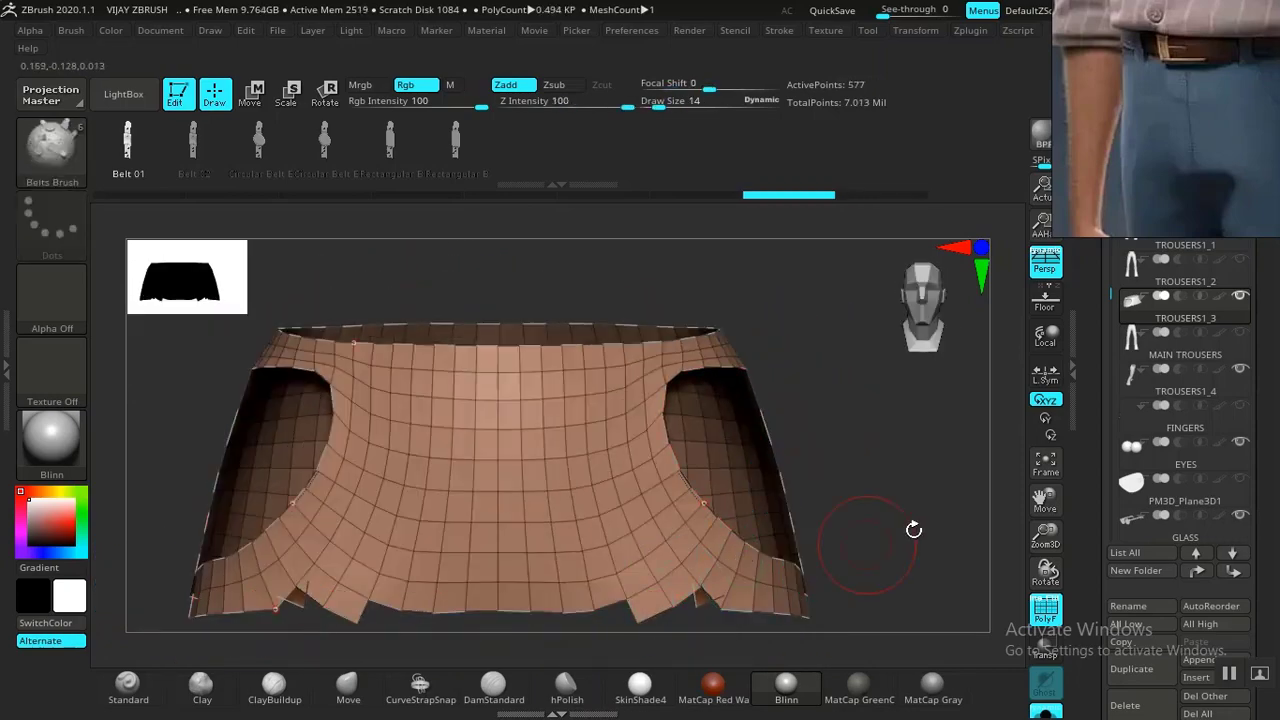
left_click_drag(941, 539, 800, 400)
key("ctrl")
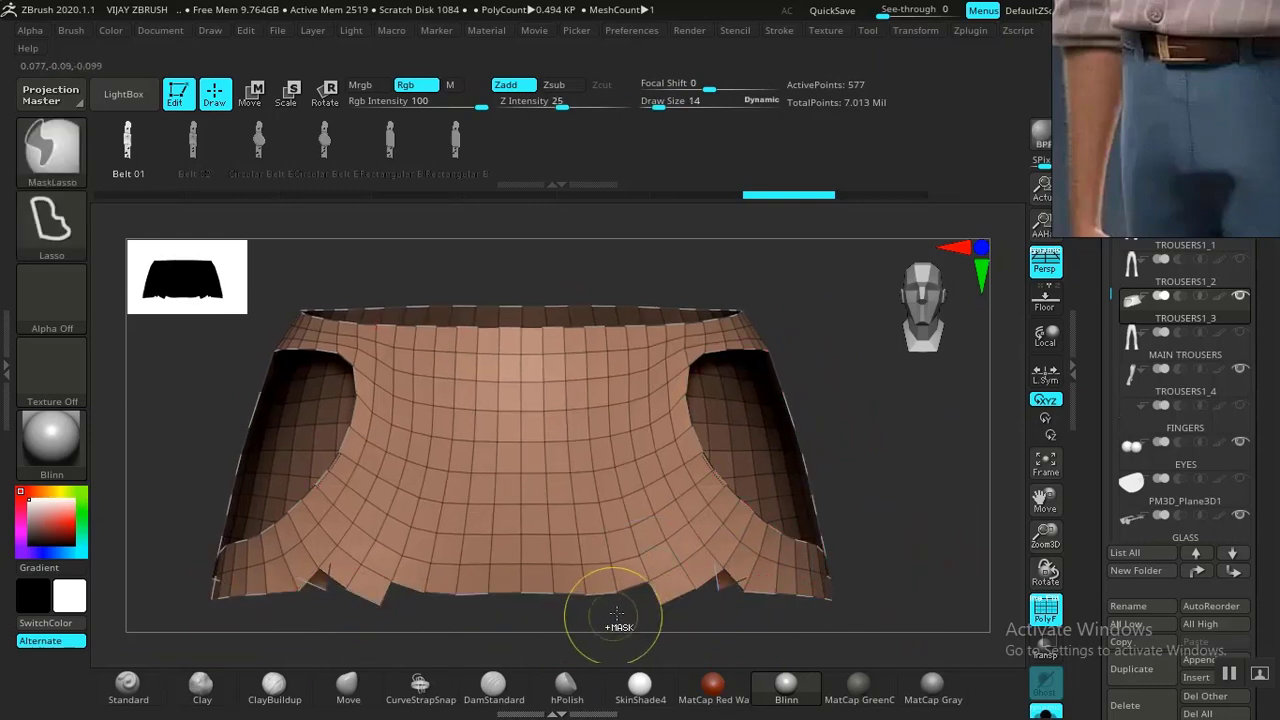
key("ctrl+a")
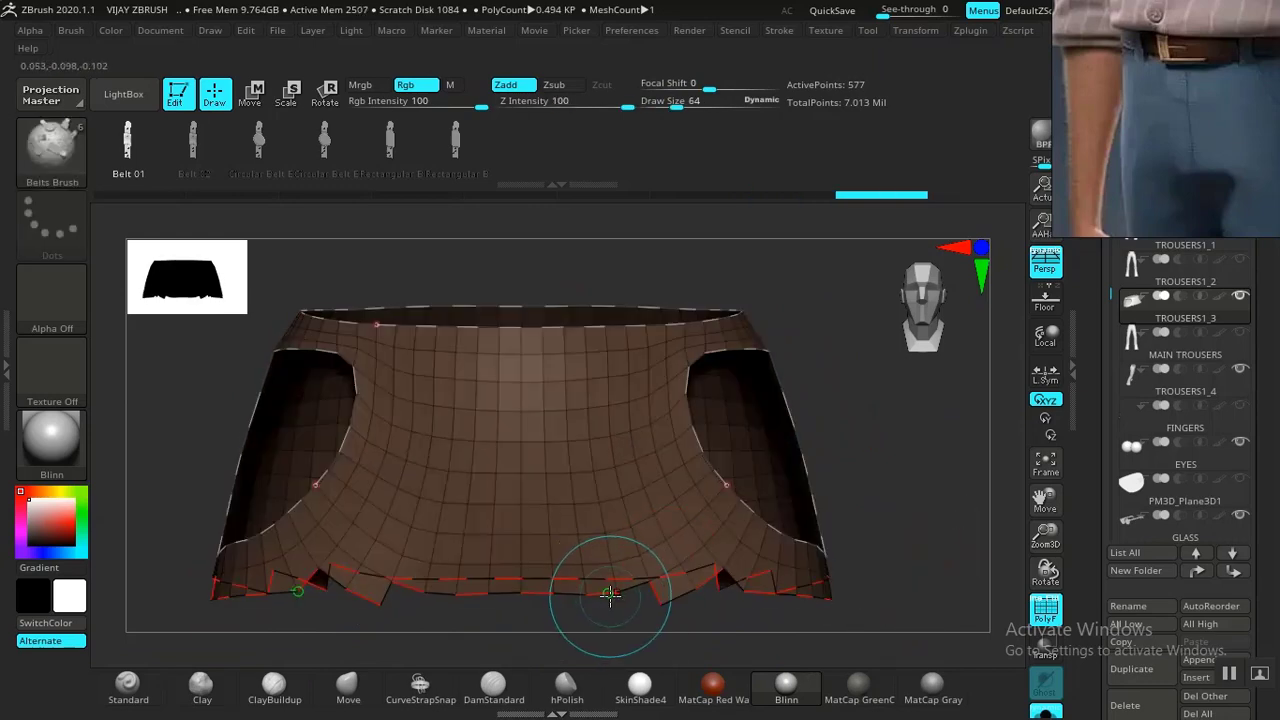
key("ctrl+z")
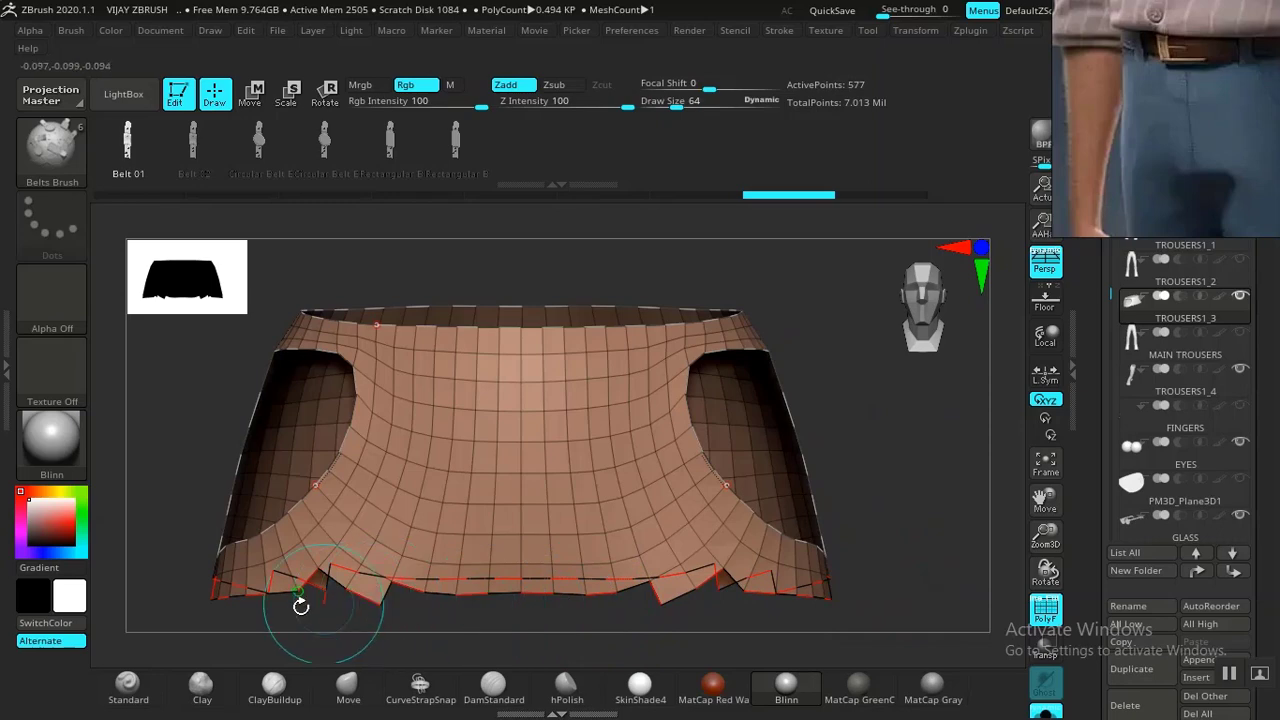
left_click(297, 595)
key("ctrl+z")
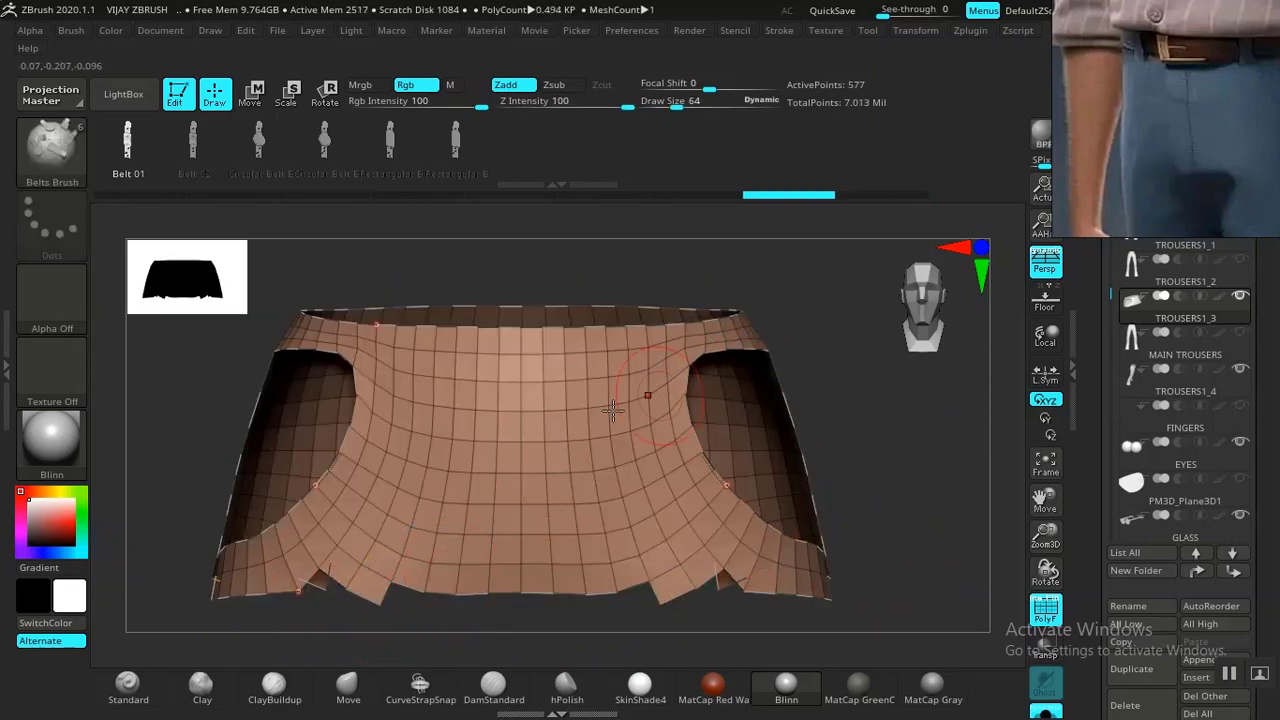
left_click(599, 302)
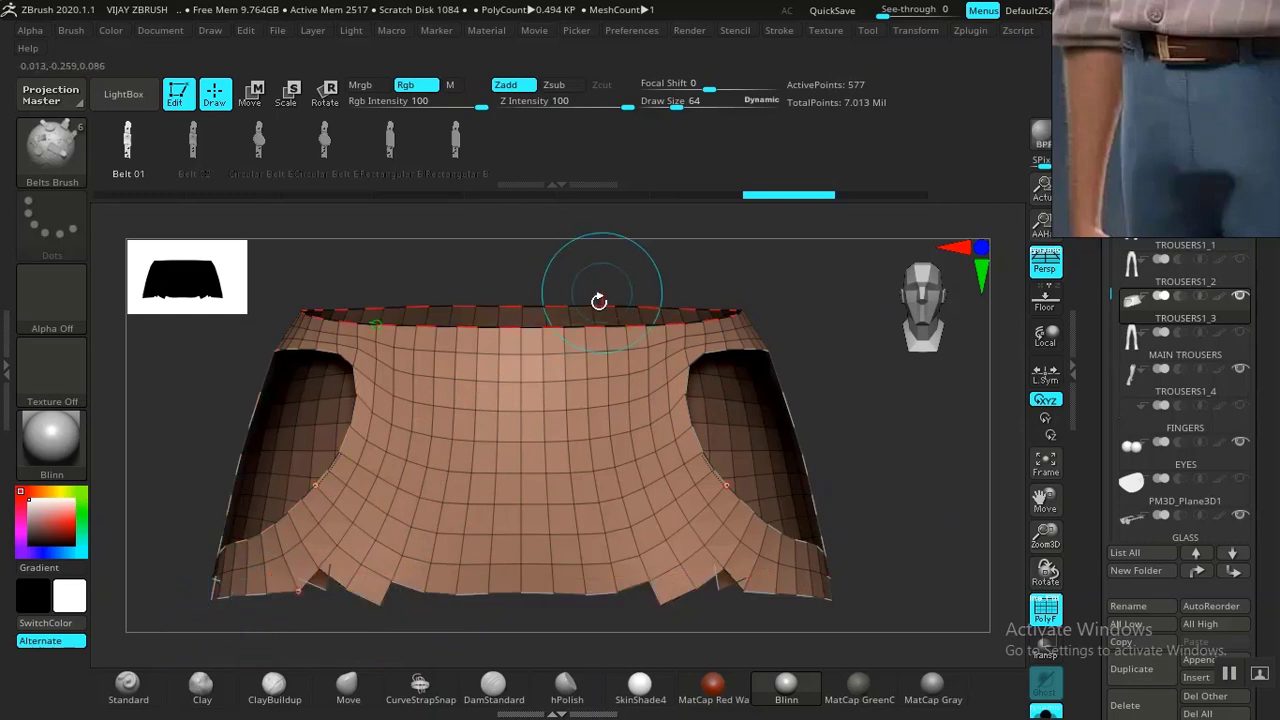
left_click(867, 399)
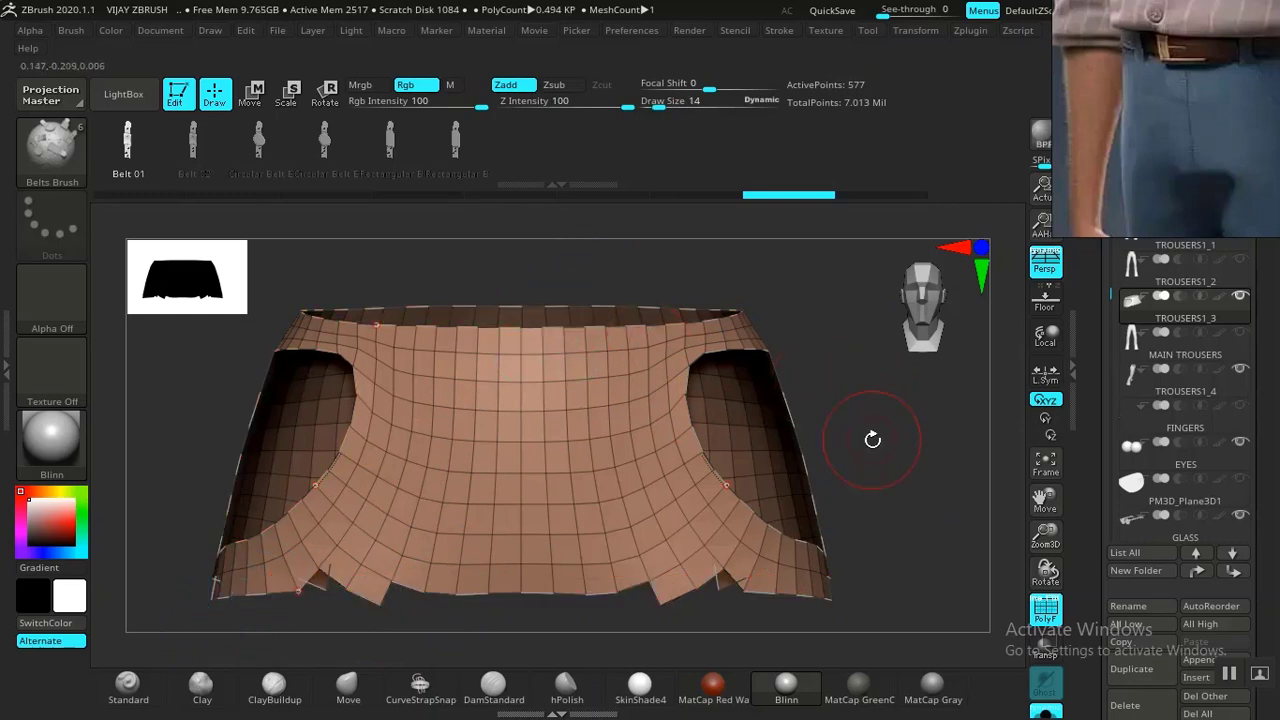
Mask the upper waist strip of the hip piece and turn it into its own polygroup.
left_click_drag(872, 440, 820, 417)
left_click_drag(934, 449, 826, 540)
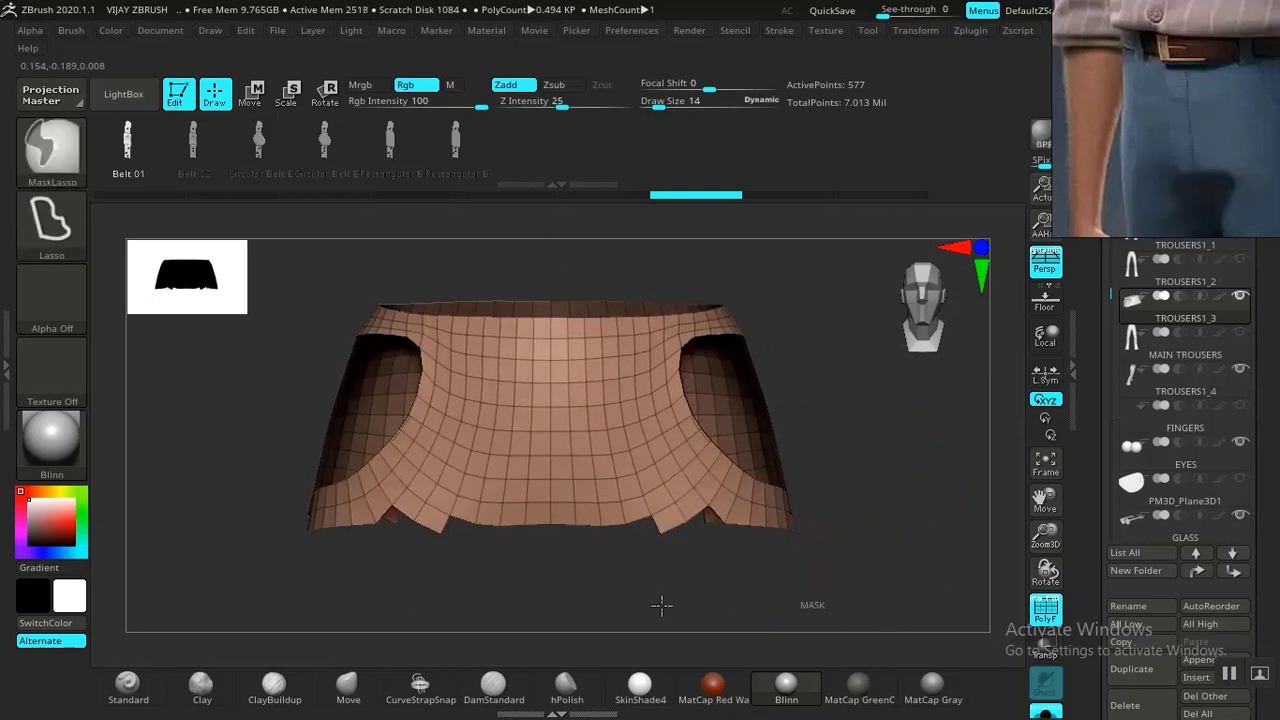
mouse_move(876, 600)
left_mouse_down("ctrl")
mouse_move(229, 523)
mouse_move(178, 405)
mouse_move(177, 358)
mouse_move(935, 360)
mouse_move(945, 380)
left_mouse_up("ctrl")
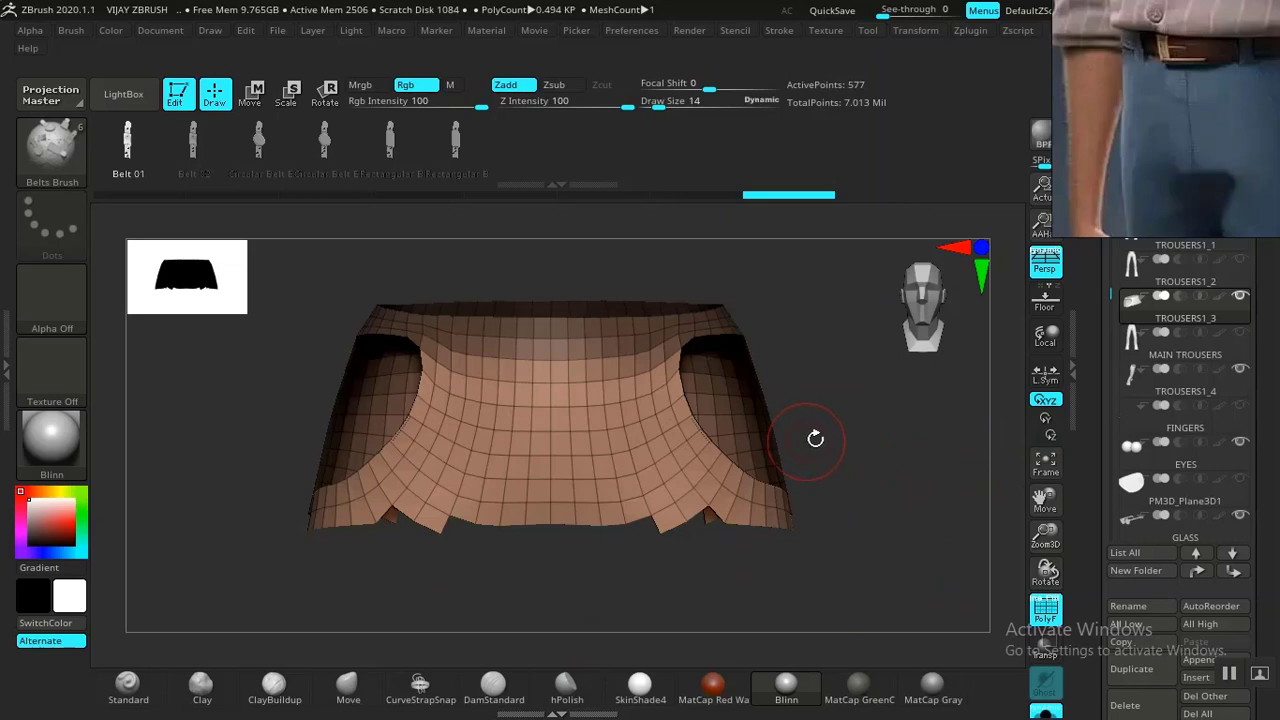
left_click_drag(849, 437, 879, 445)
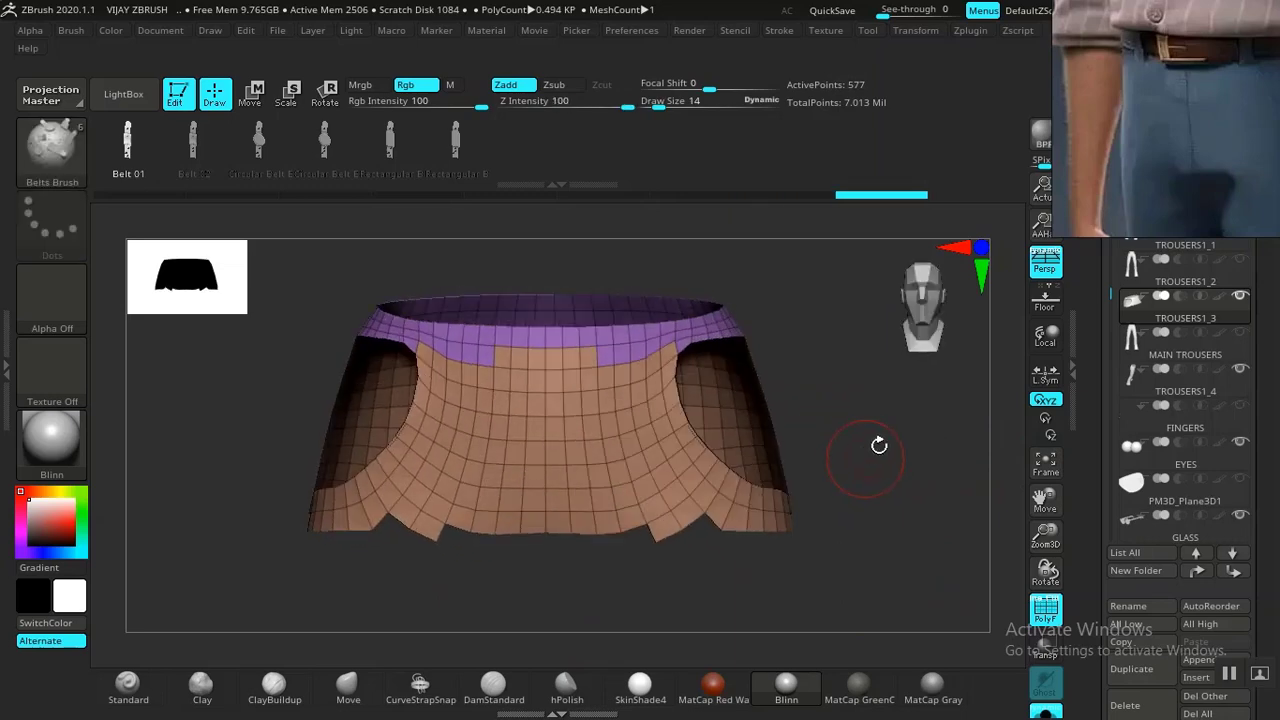
Show only the waist strip's polygroup and delete the hidden remainder of the hip piece.
left_click(602, 511, "ctrl+shift")
left_click(606, 509, "ctrl+shift")
left_click_drag(814, 509, 1008, 526)
left_click_drag(1092, 628, 1089, 507)
left_click(1126, 618)
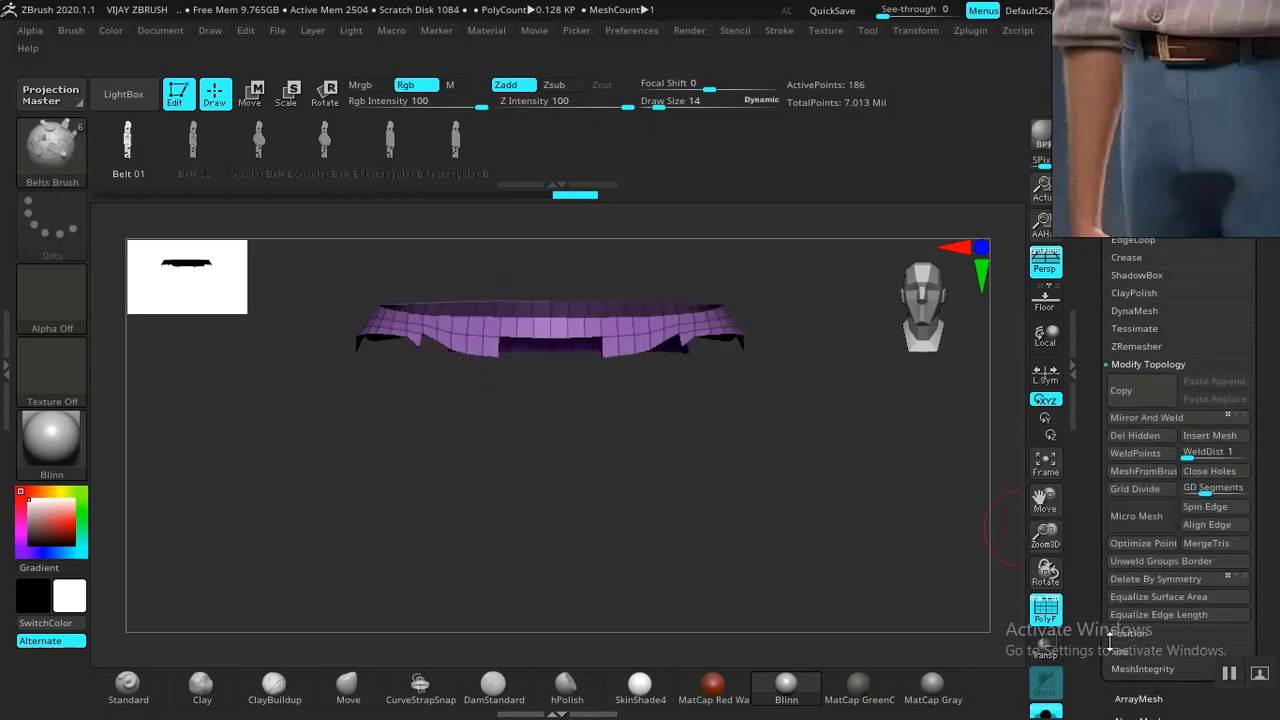
Frame the waist strip's border edges with curves and insert Belt 01 along the framed curves.
left_click_drag(756, 480, 735, 575, "alt")
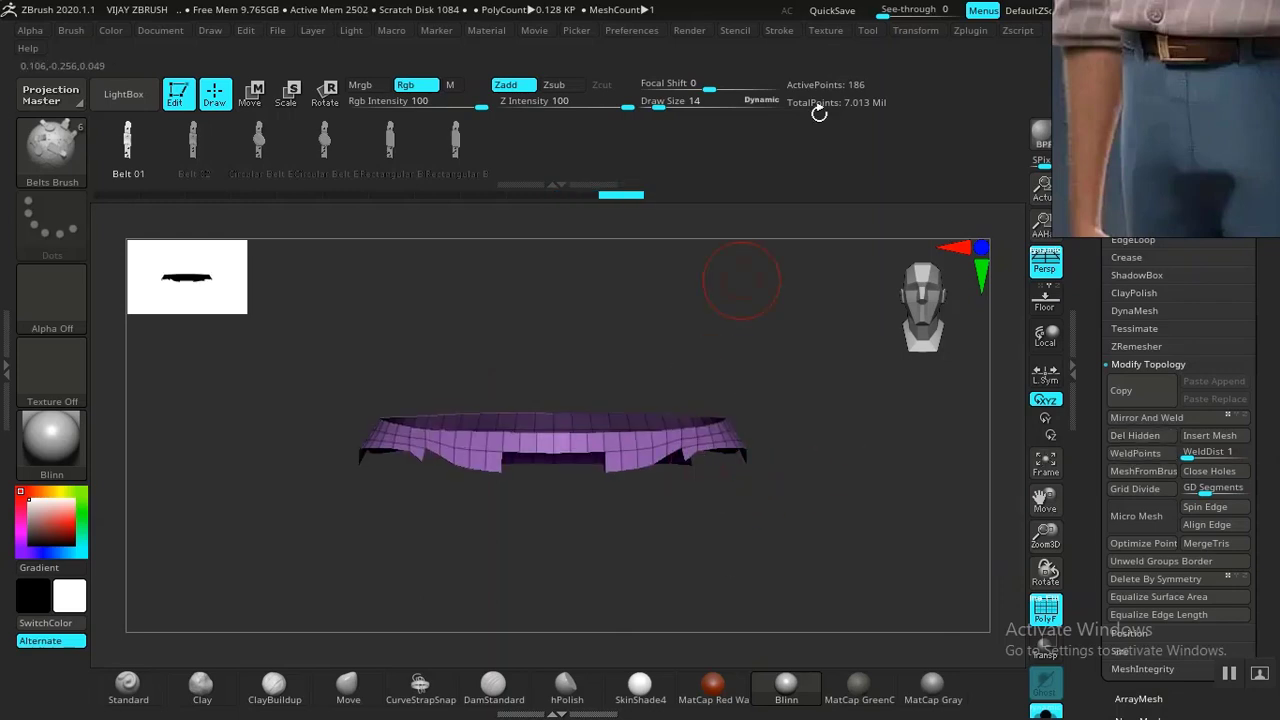
left_click(779, 31)
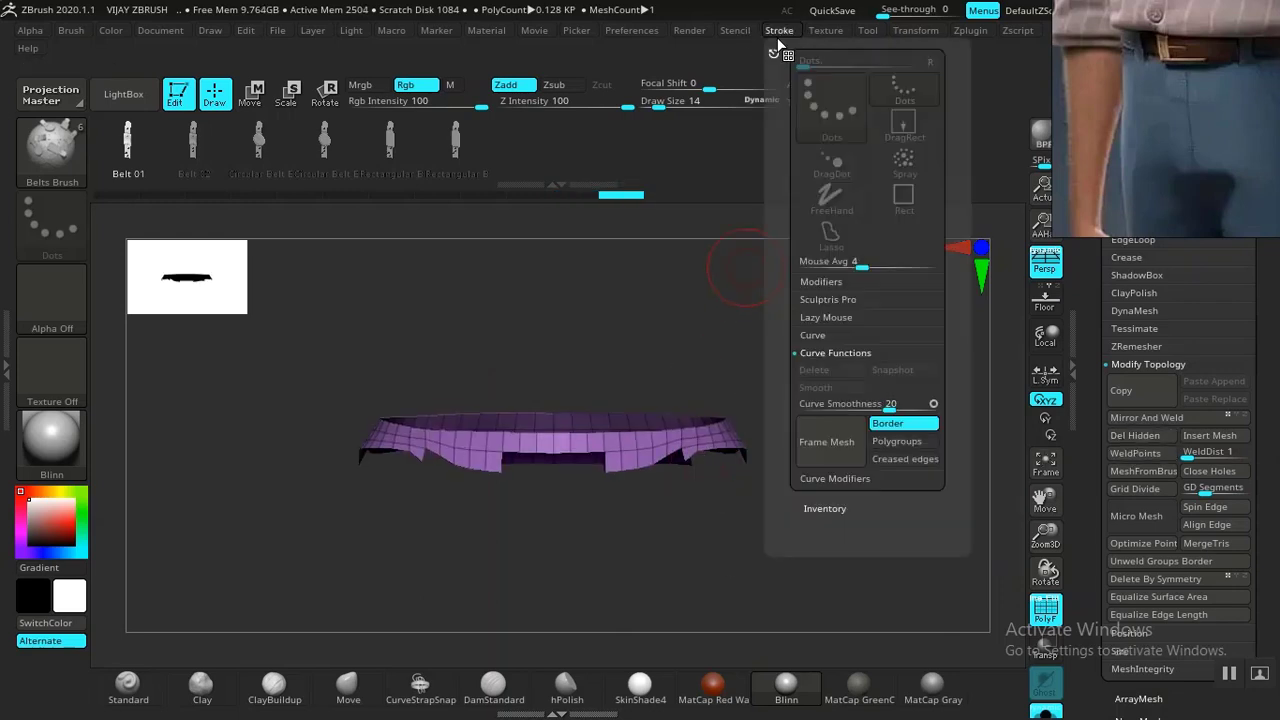
left_click(834, 441)
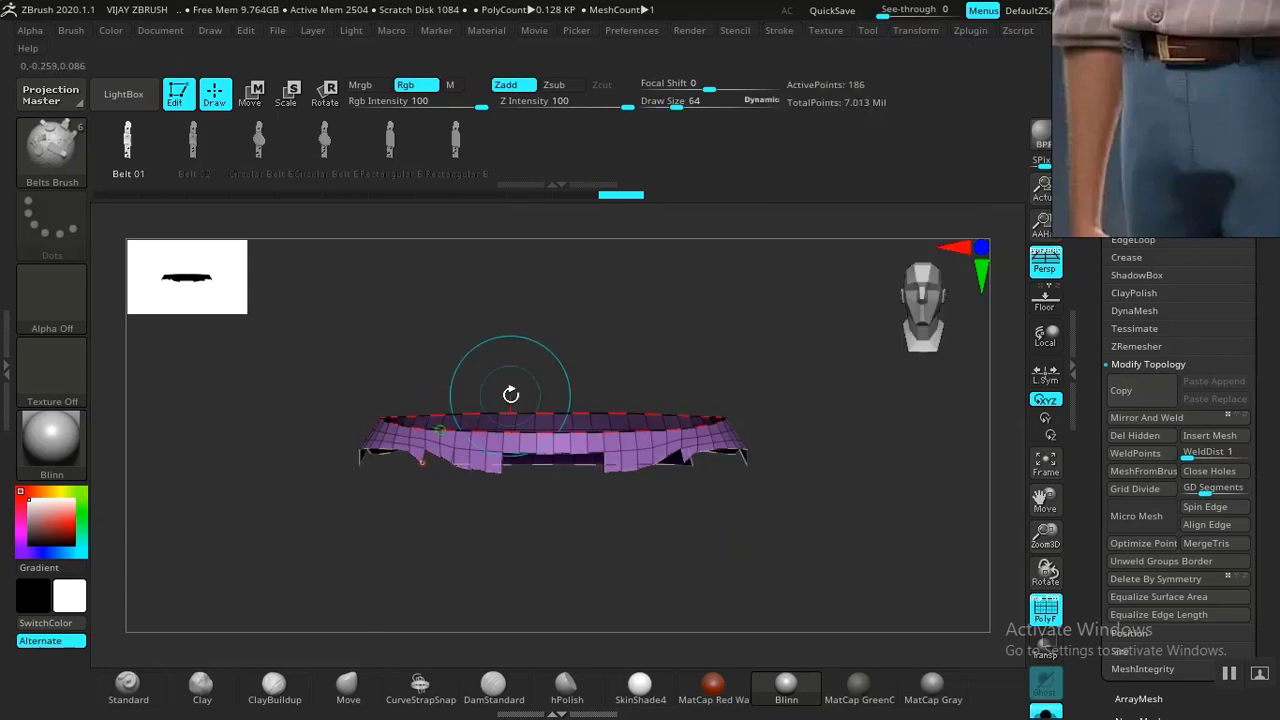
left_click_drag(553, 527, 720, 369)
left_click(595, 420)
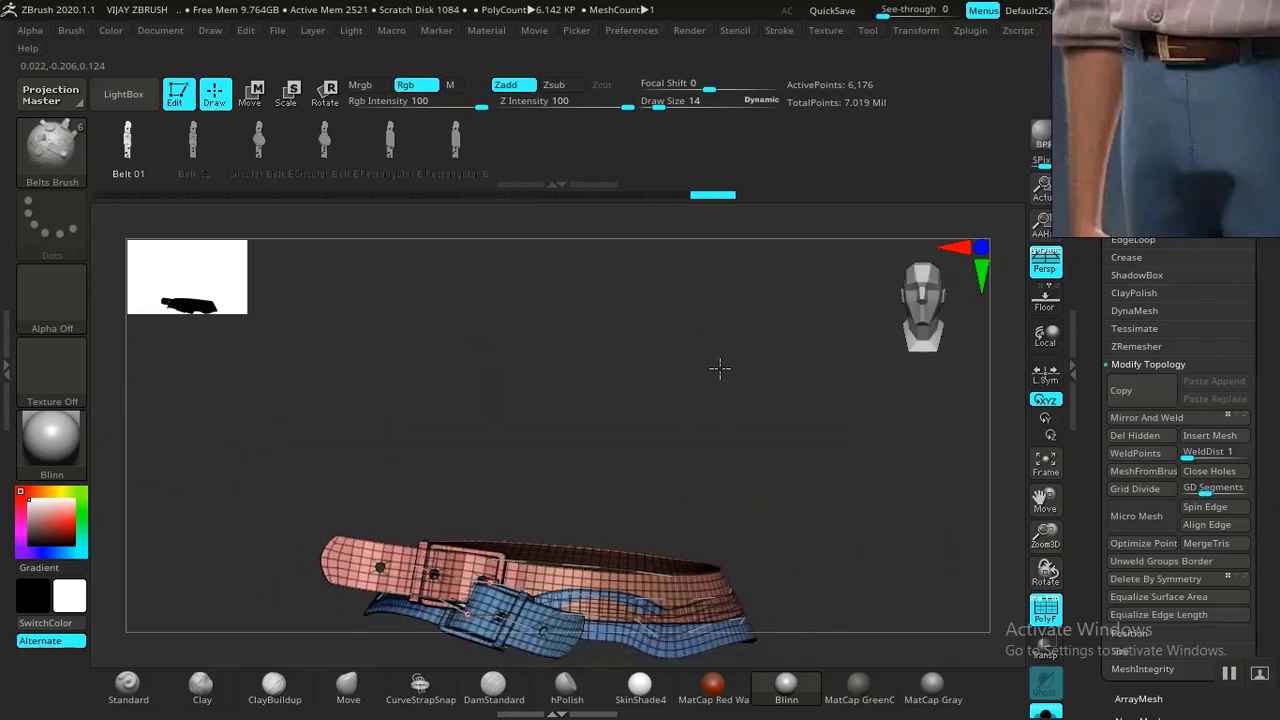
Try adjusting the upper belt along its curve at a larger brush size, and undo the distorted result.
left_click_drag(809, 389, 677, 386)
key("ctrl+z")
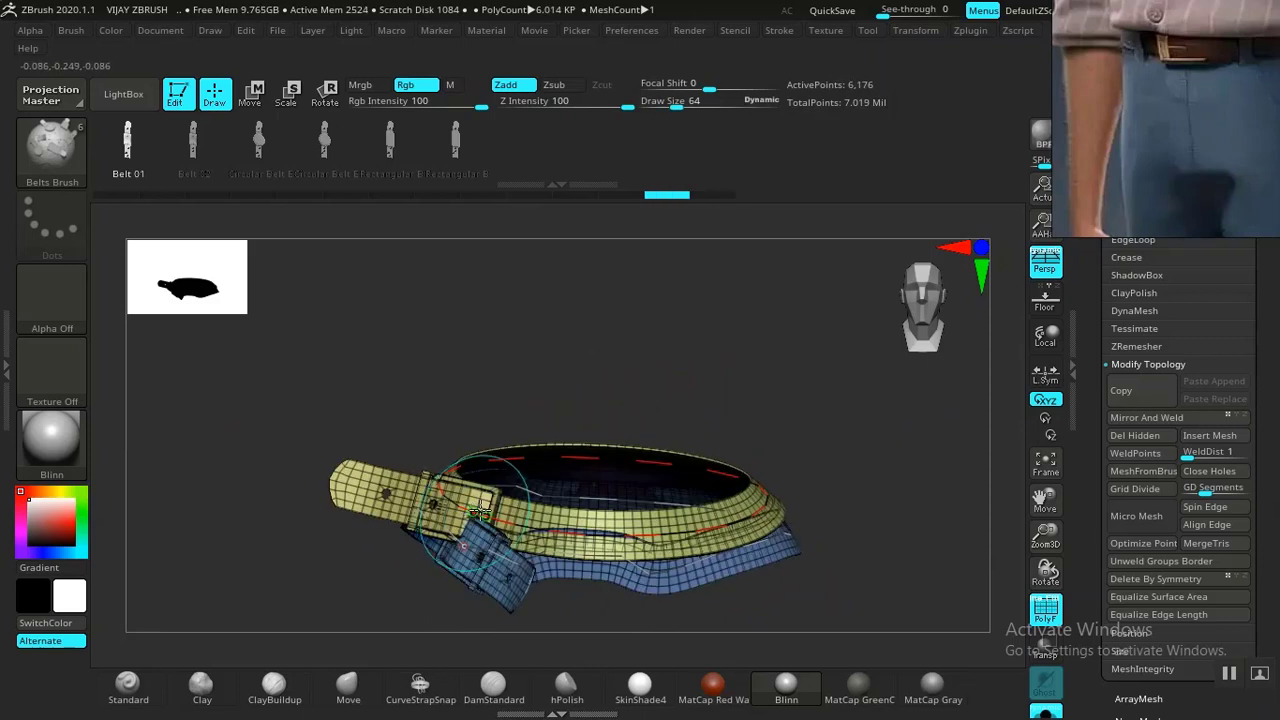
left_click(641, 458, "ctrl+shift")
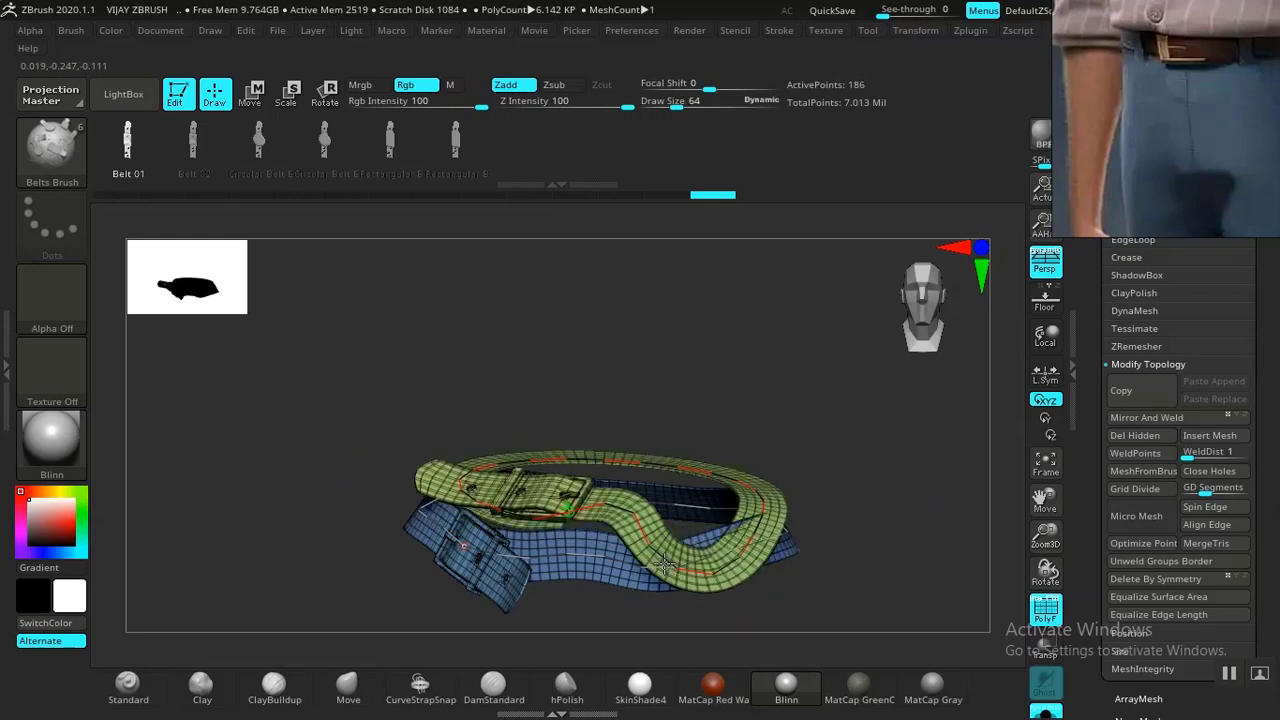
key("ctrl+z")
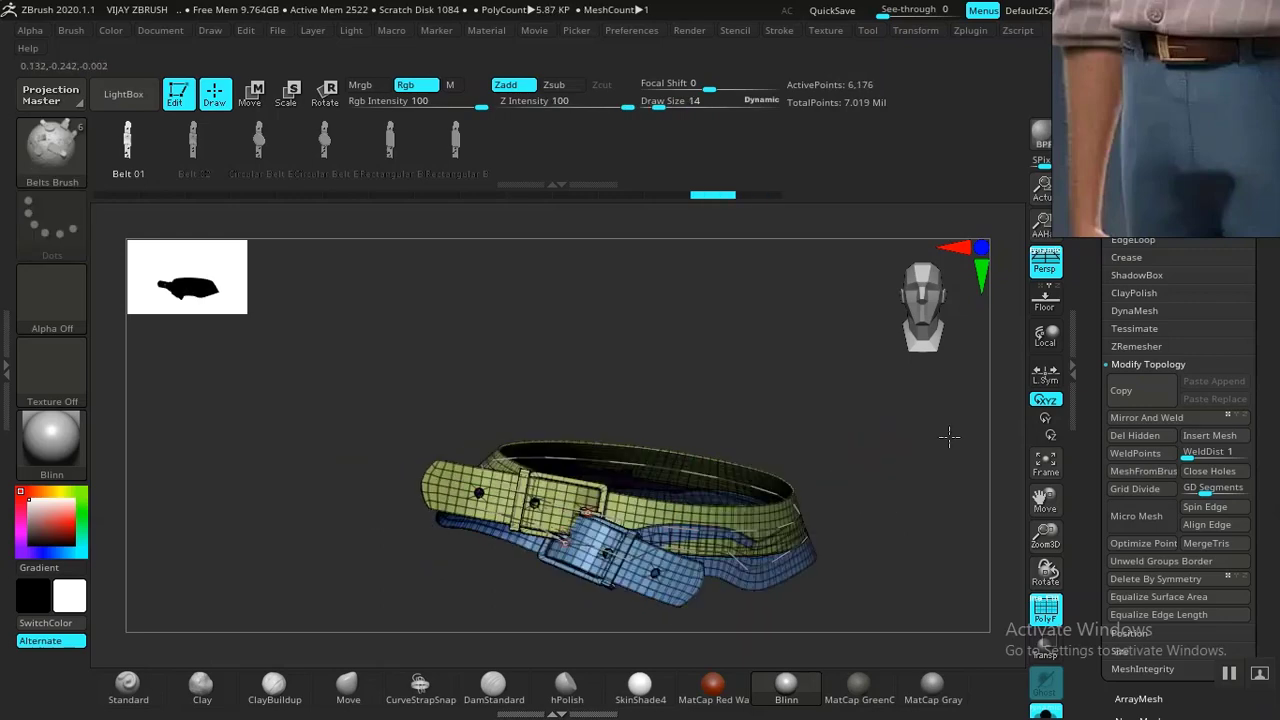
Switch to the Standard brush, turn off the polyframe and check the inserted belts from several angles.
left_click_drag(949, 436, 927, 470)
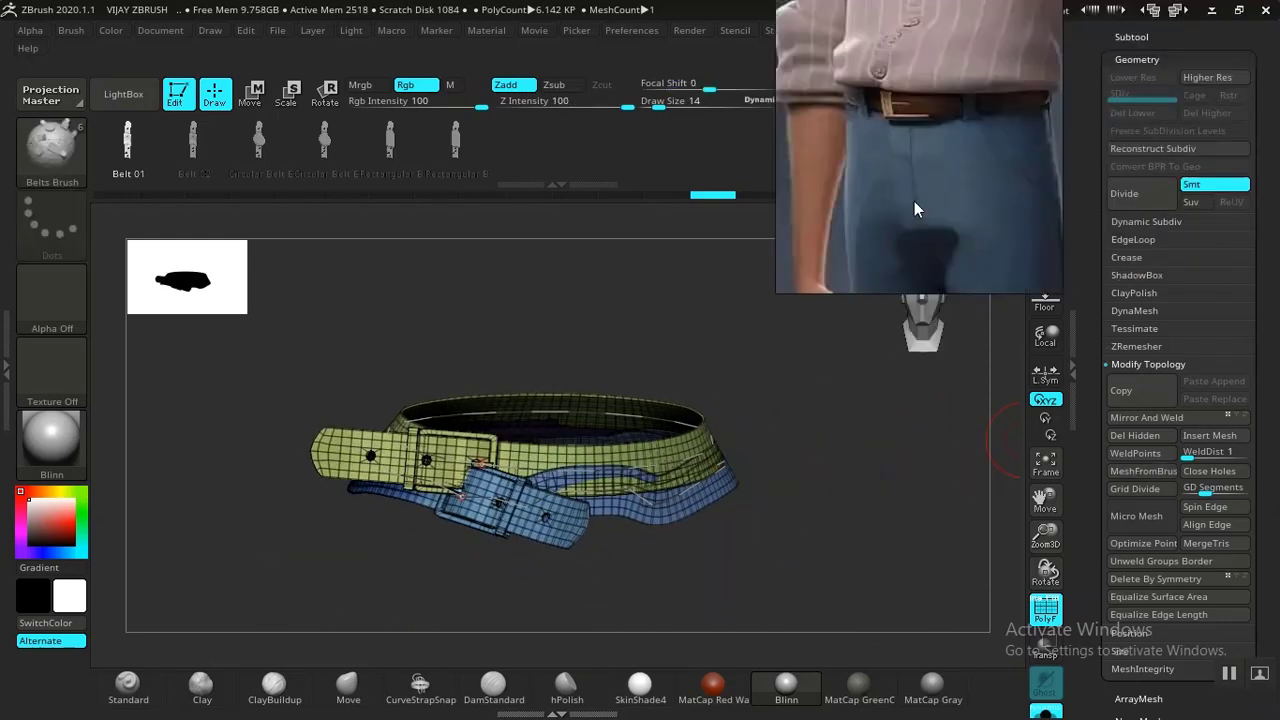
left_click(140, 686)
key("shift+f")
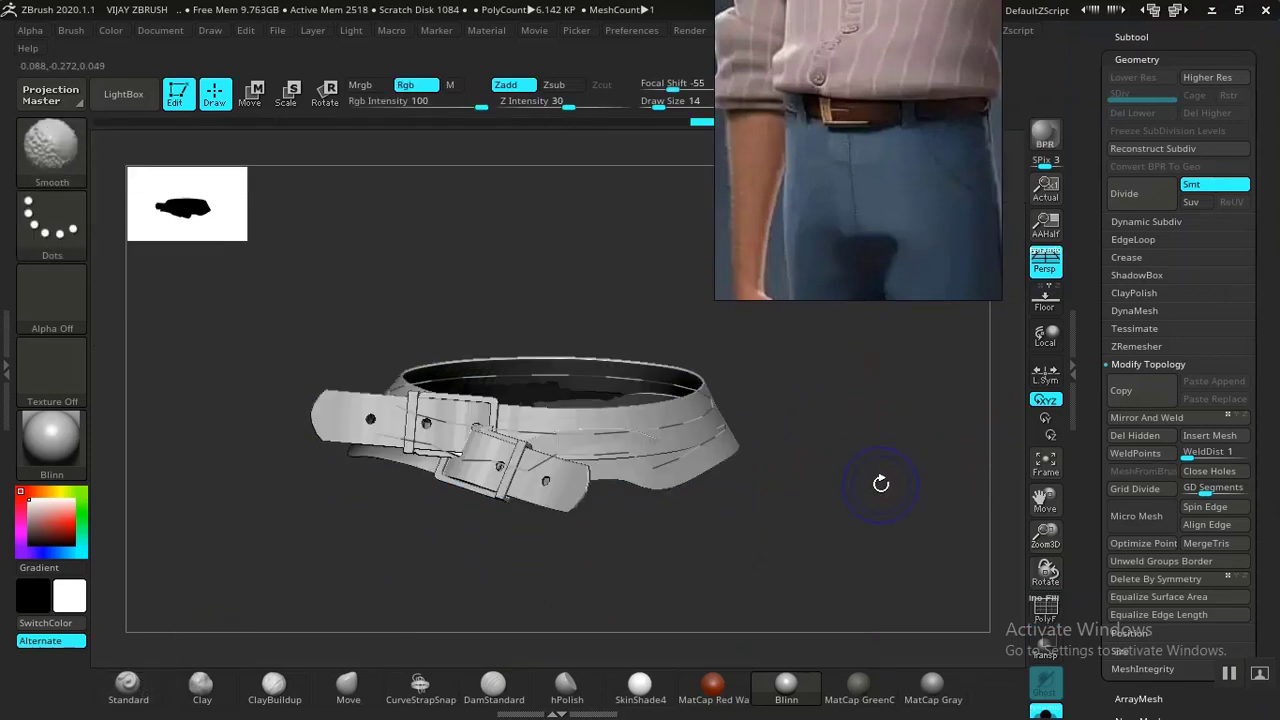
left_click_drag(871, 491, 1015, 378)
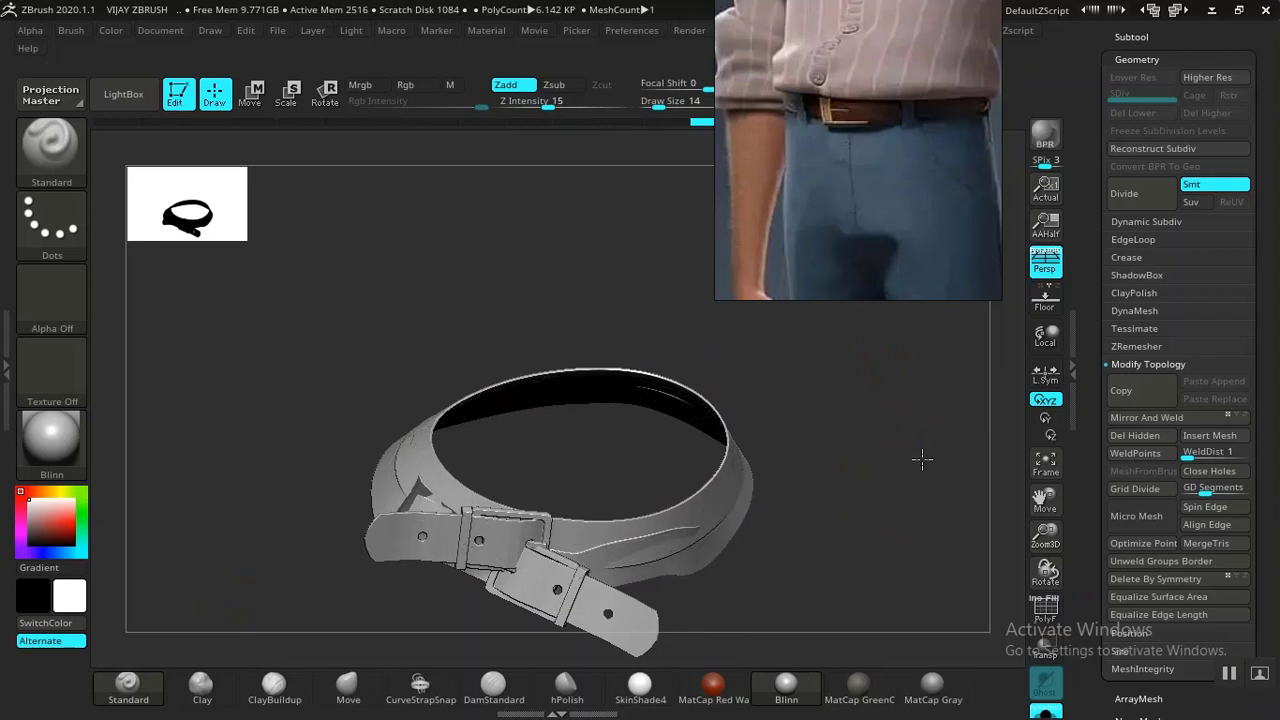
left_click_drag(922, 459, 985, 360)
Split the unmasked points of TROUSERS1_3 so the belts and the waist strip become separate subtools.
left_click(1131, 37)
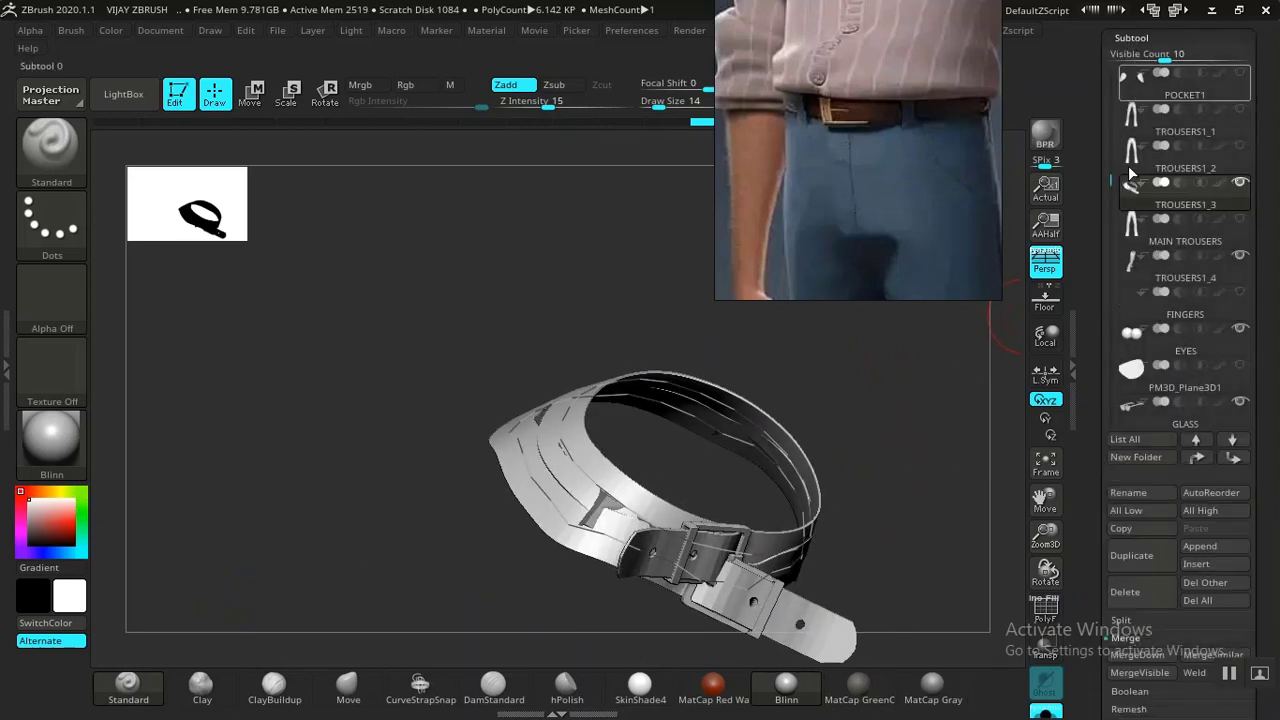
scroll(1126, 555, "down", 2)
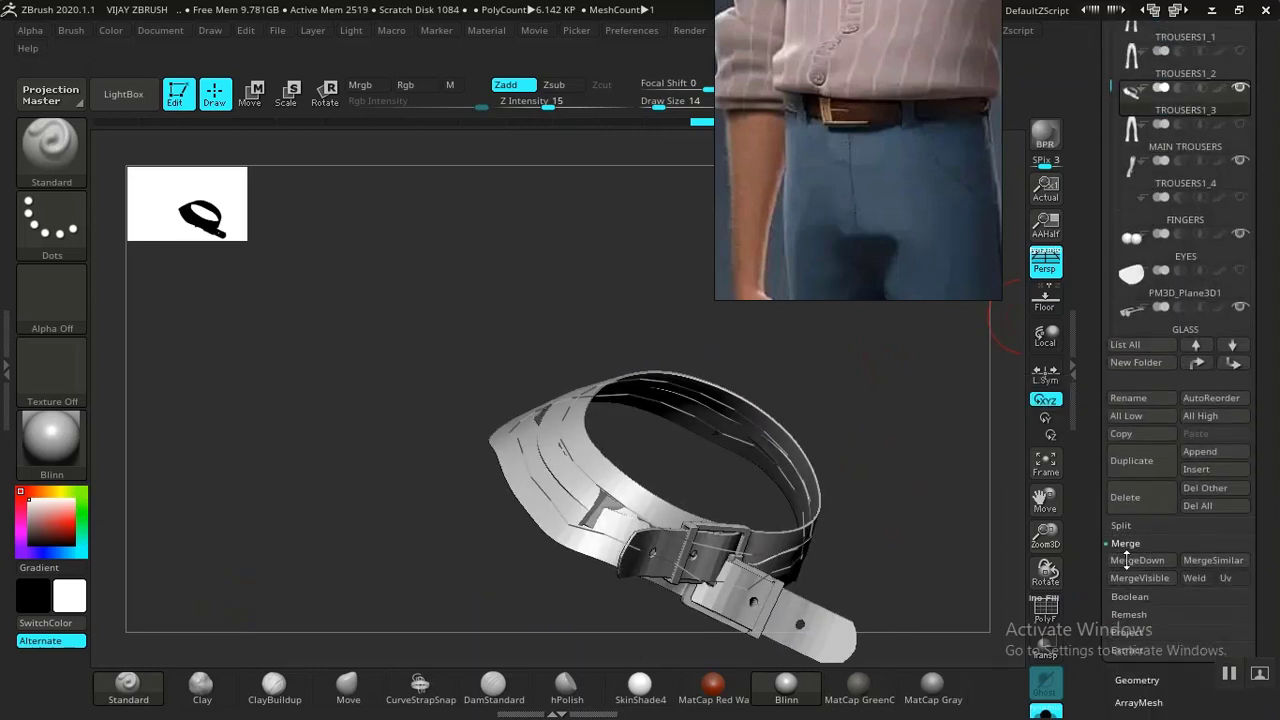
left_click(1122, 526)
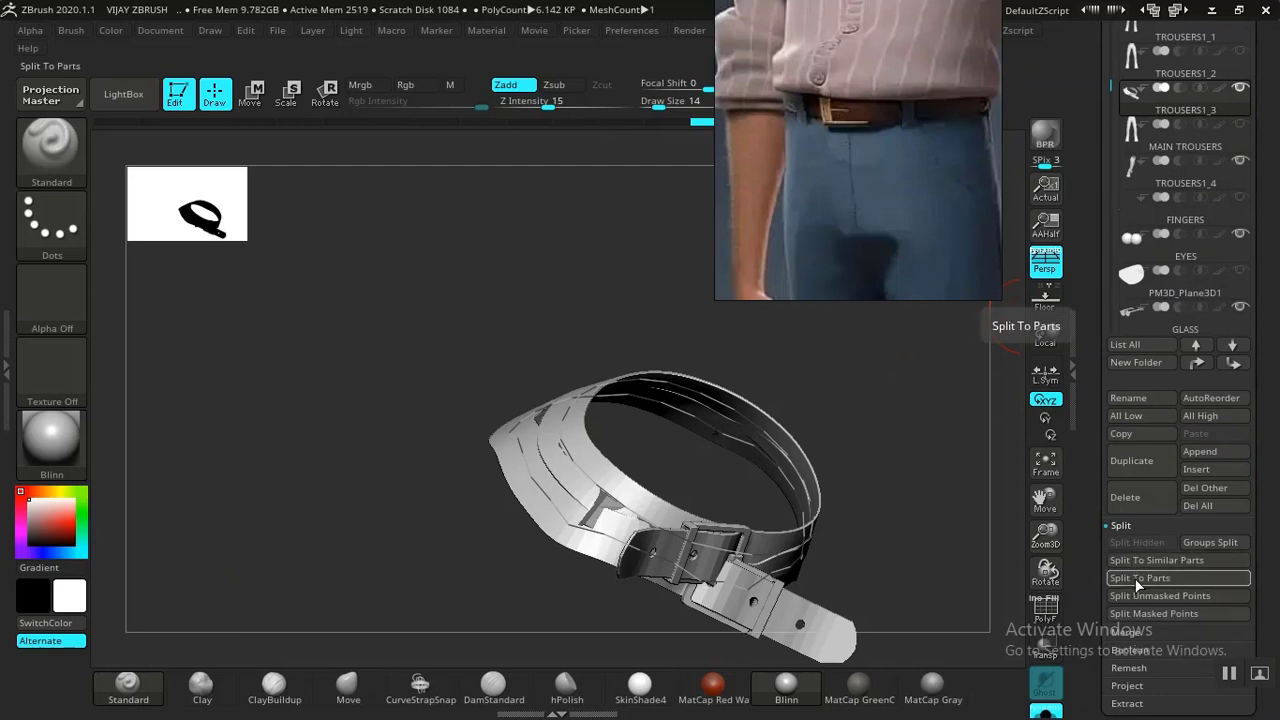
left_click(1141, 597)
mouse_move(970, 560)
left_mouse_down()
mouse_move(946, 529)
mouse_move(1044, 343)
left_mouse_up()
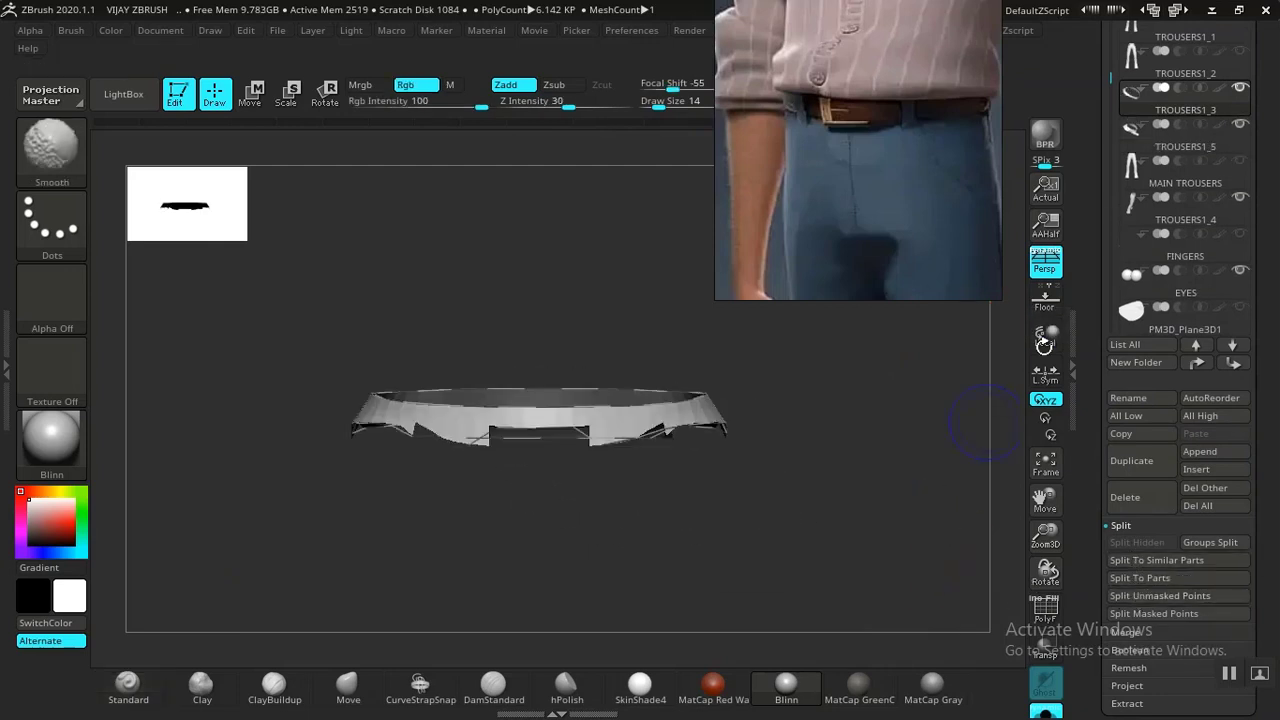
Select the belts' subtool TROUSERS1_5, display its polyframe and hide the polygroups of the lower belt.
left_click(1134, 90)
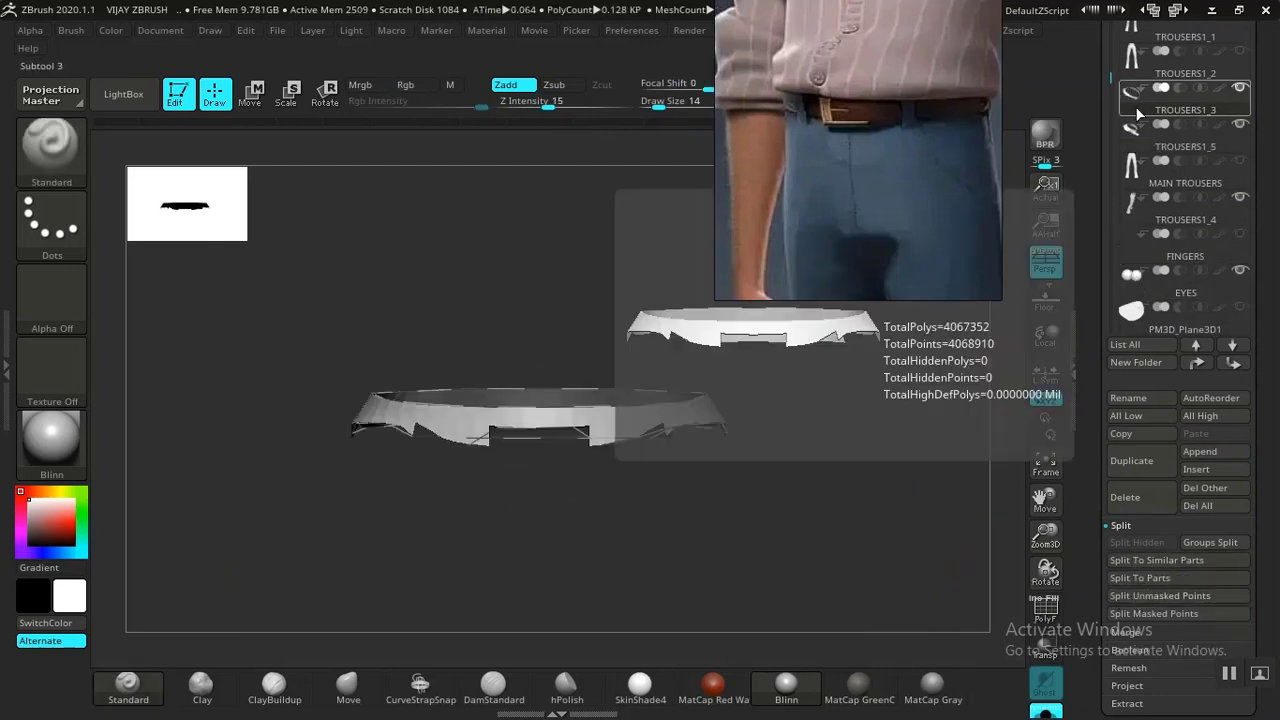
left_click(1139, 143)
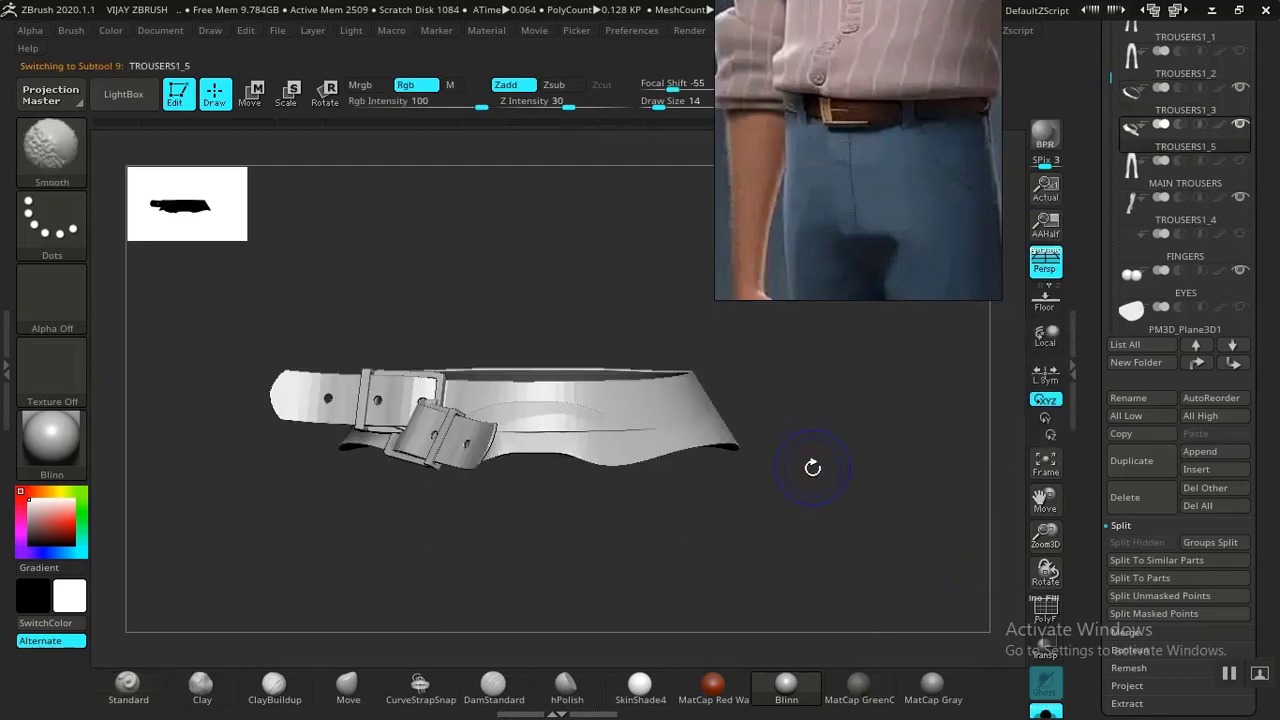
key("shift+f")
left_click_drag(814, 503, 694, 471)
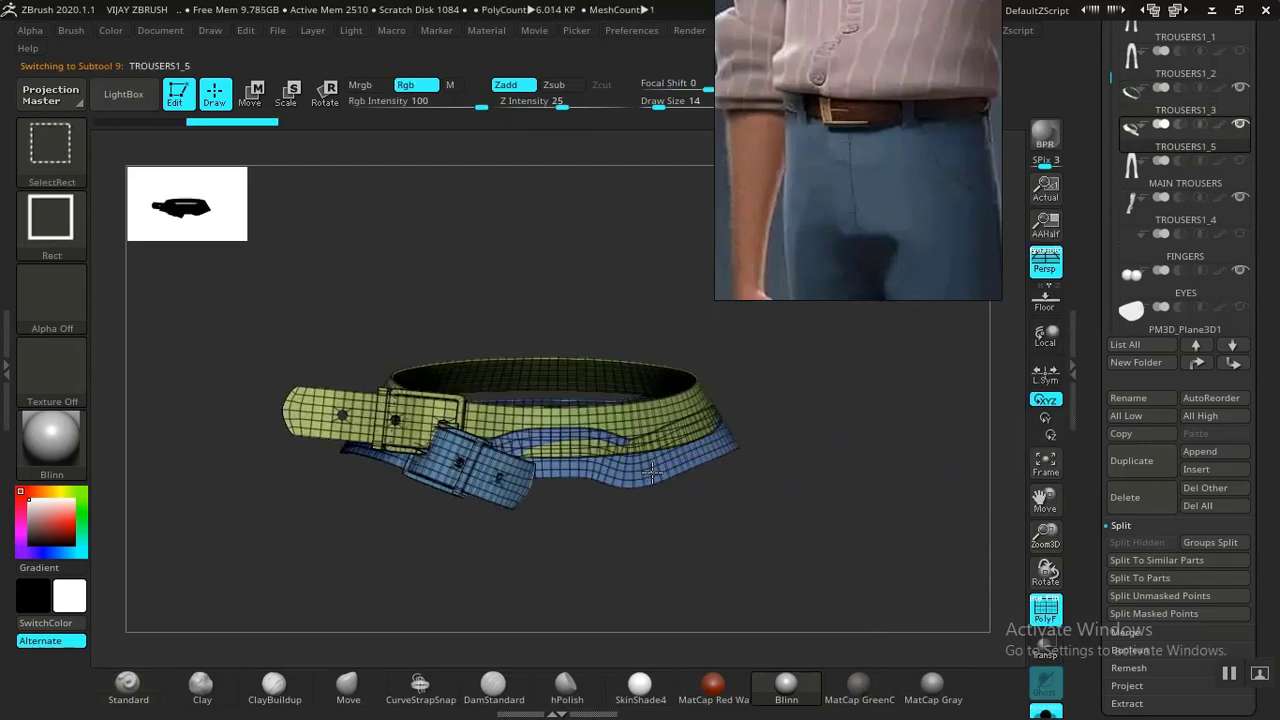
left_click(651, 471, "ctrl+shift")
left_click(651, 471, "ctrl+shift")
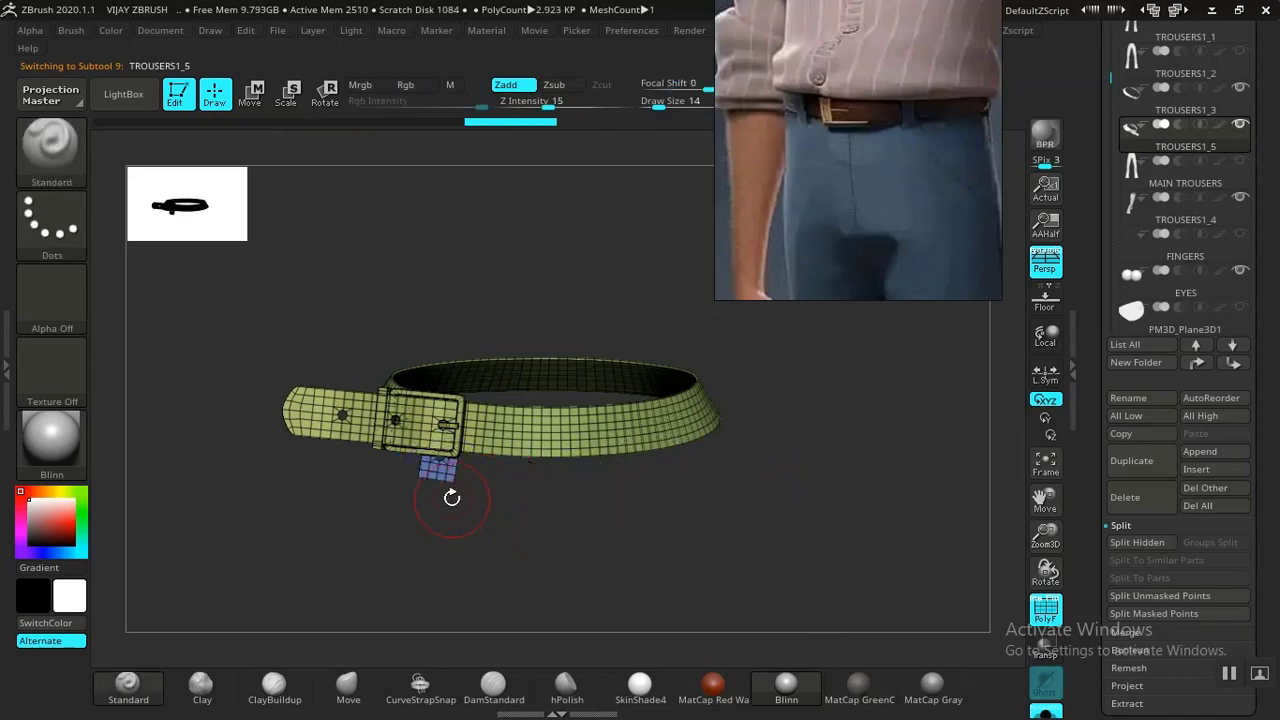
Check the remaining upper belt and its buckle, and delete the hidden lower belt geometry.
left_click_drag(543, 523, 882, 554)
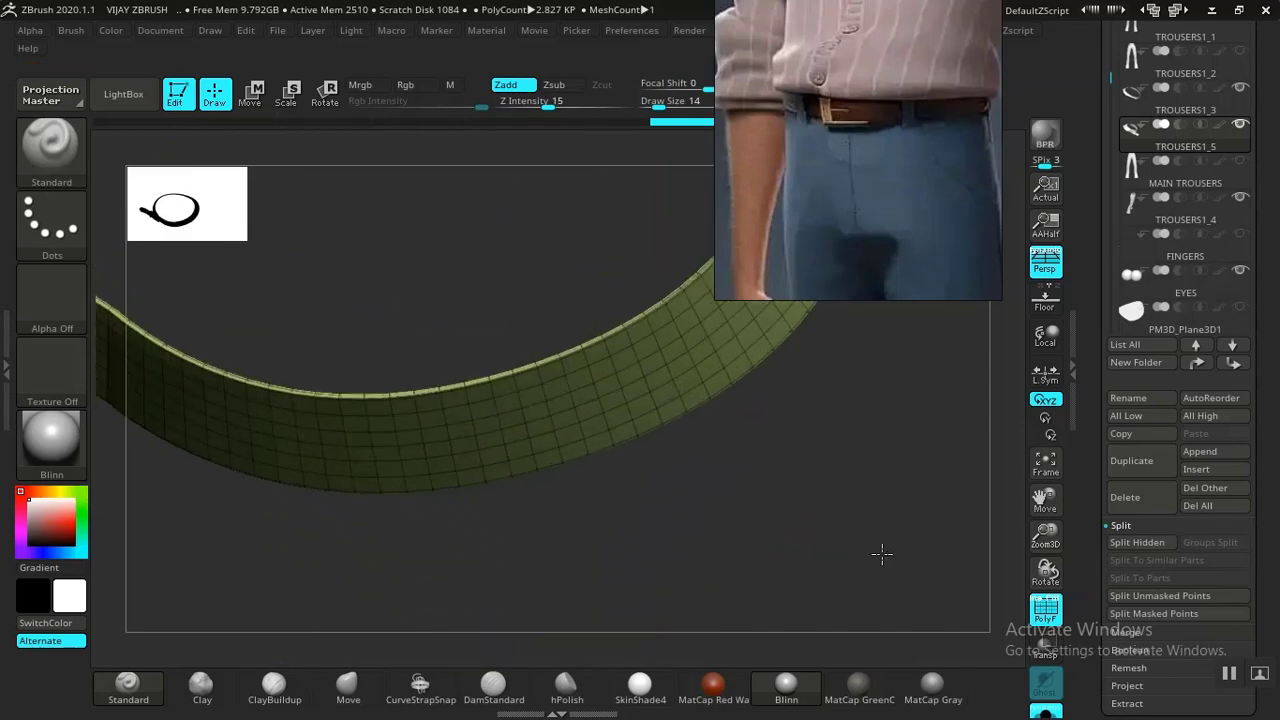
left_click_drag(534, 303, 728, 318, "alt")
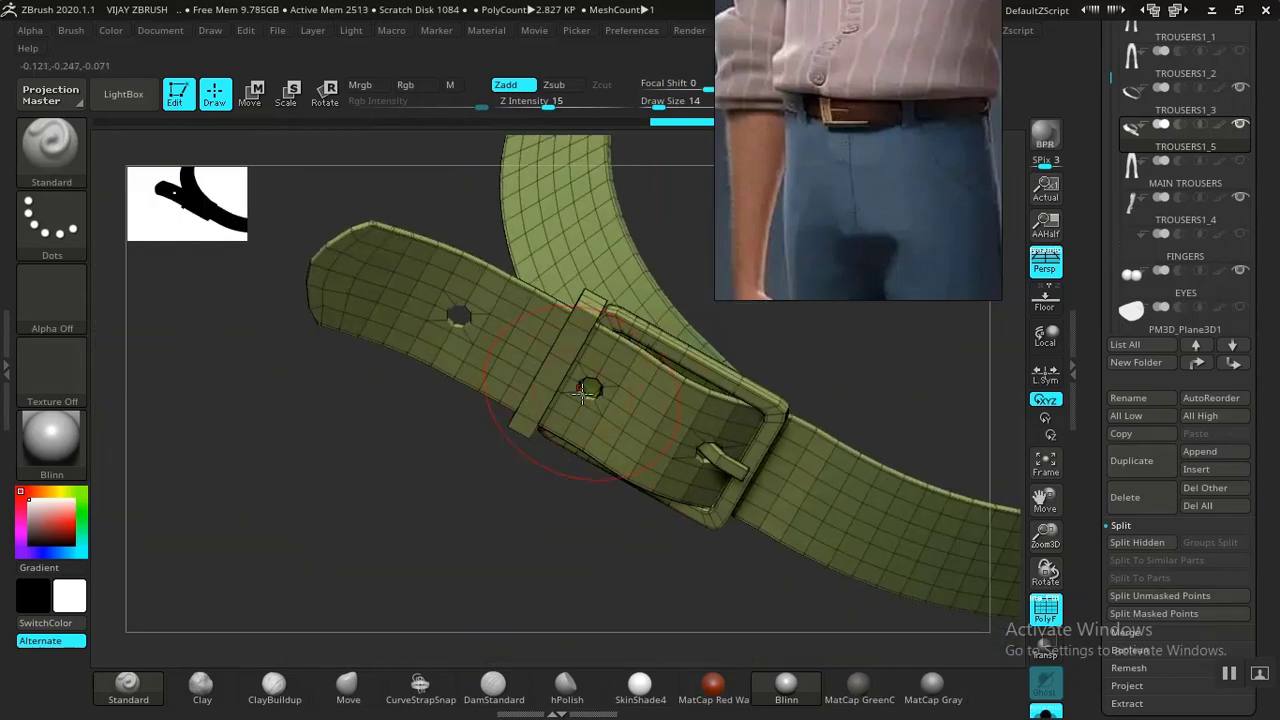
left_click_drag(583, 395, 718, 504)
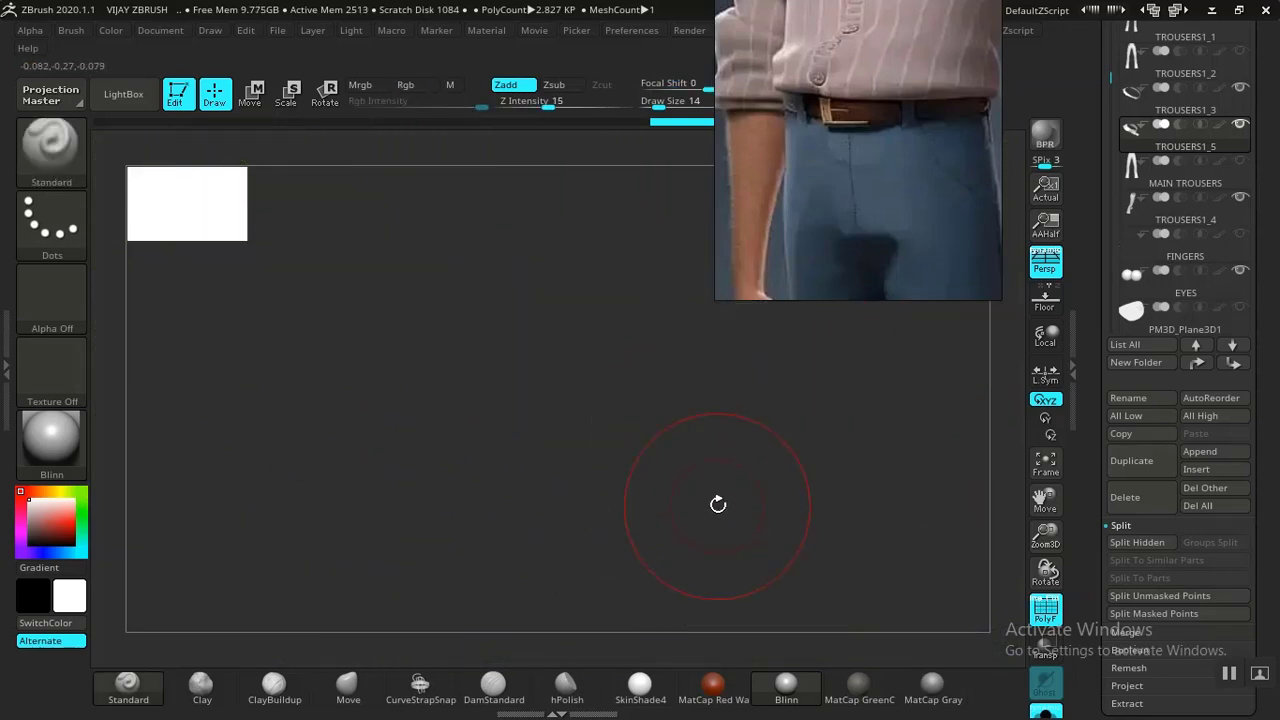
key("f")
left_click_drag(766, 566, 936, 471)
scroll(1140, 483, "down", 15)
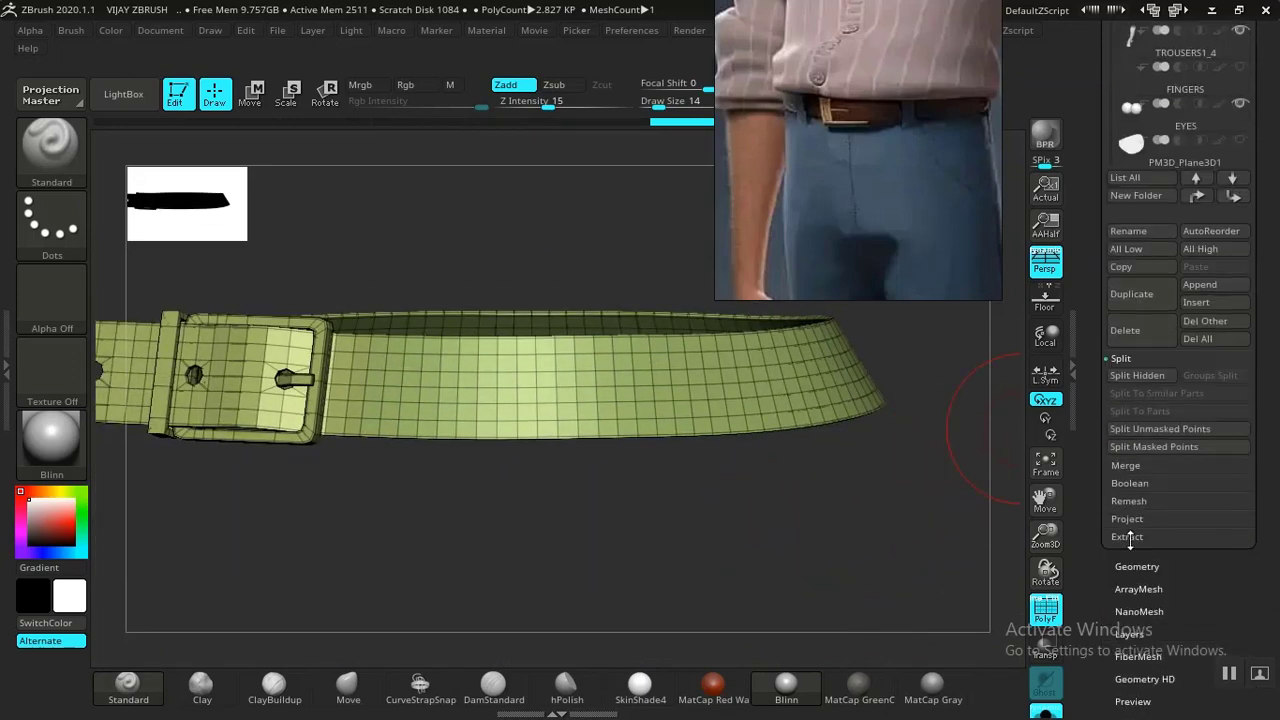
left_click_drag(1095, 628, 1095, 646)
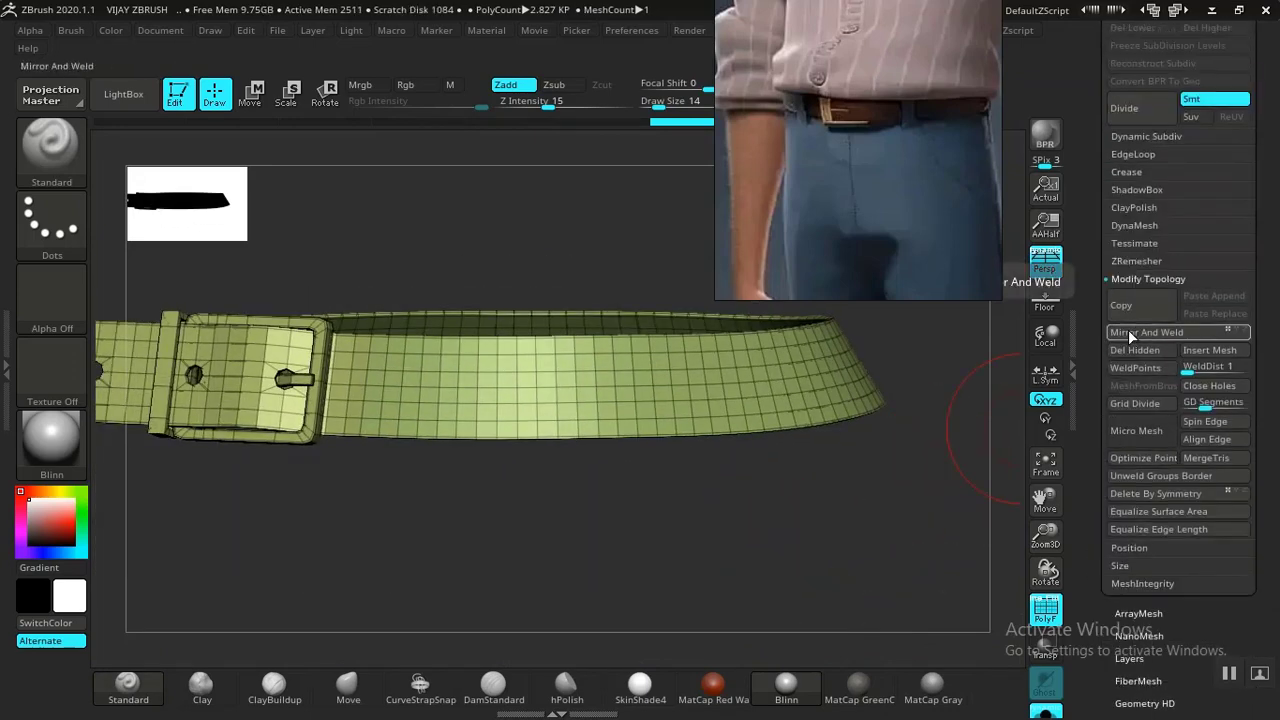
left_click_drag(880, 478, 900, 535)
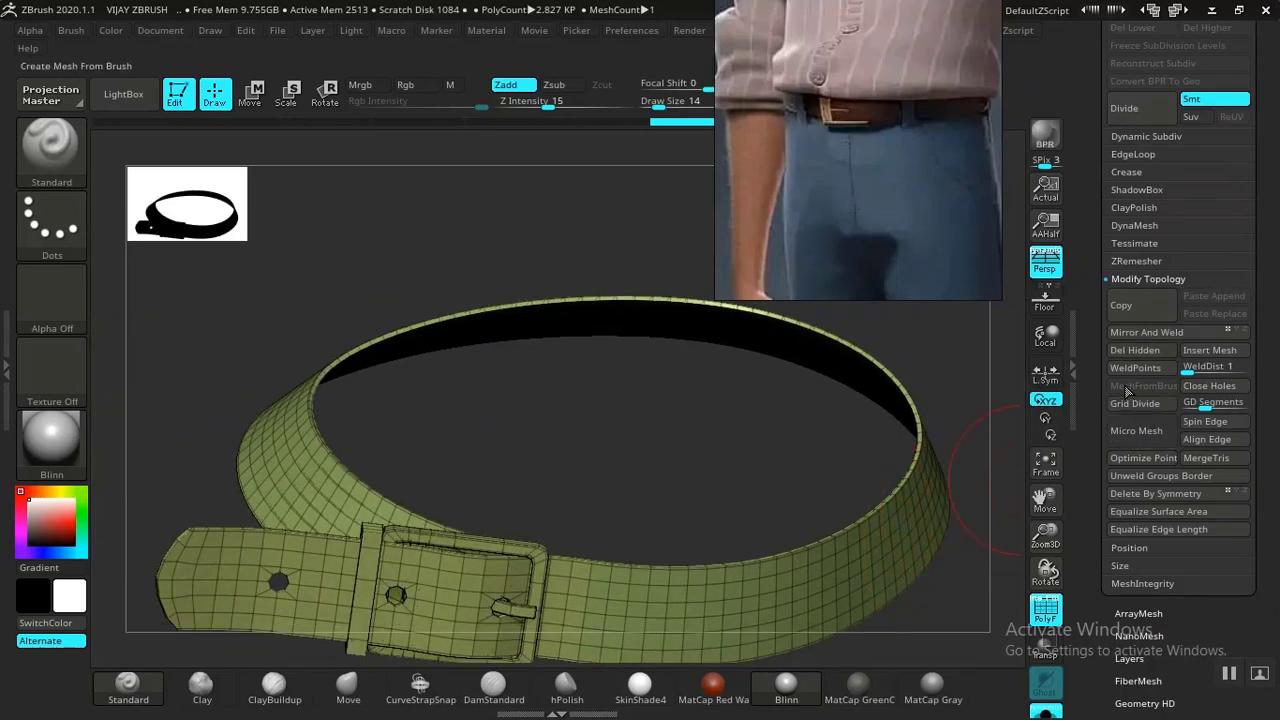
Turn off Solo mode to show the belt together with the trousers, and frame the waist area.
left_click_drag(961, 371, 853, 420)
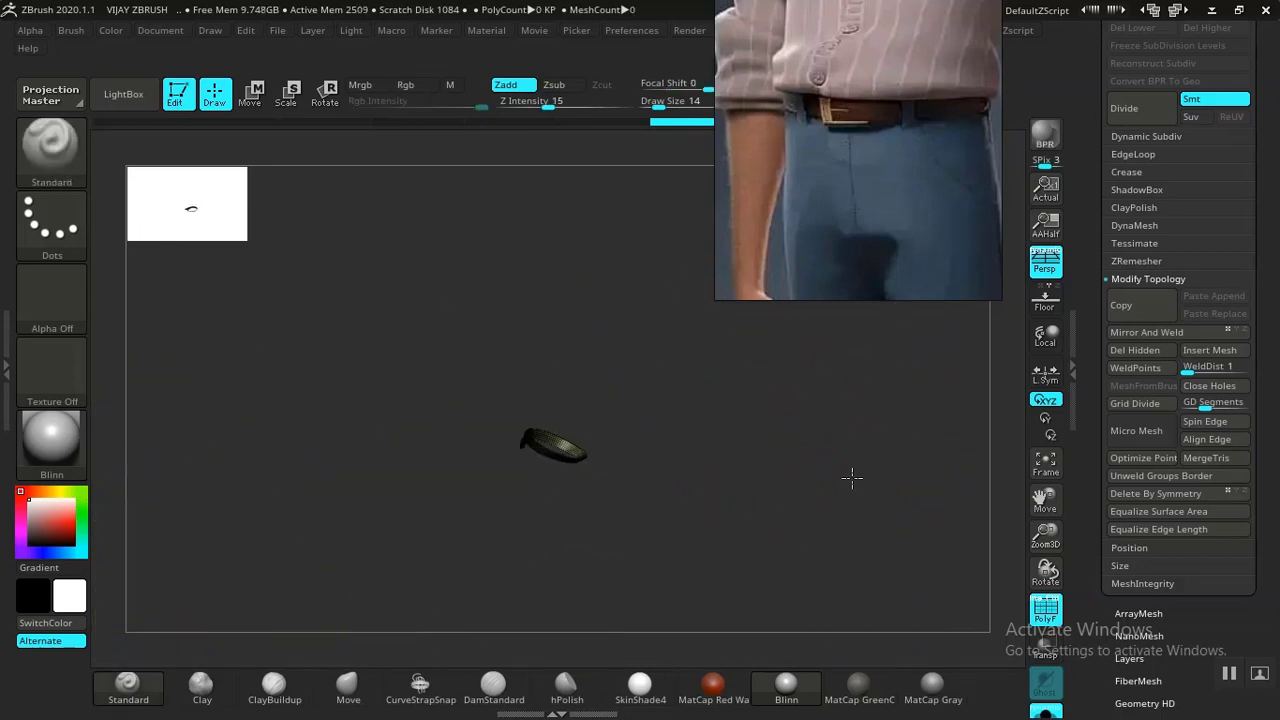
mouse_move(763, 498)
left_mouse_down()
mouse_move(757, 531)
mouse_move(723, 560)
mouse_move(671, 580)
mouse_move(610, 579)
mouse_move(633, 544)
mouse_move(797, 531)
mouse_move(757, 537)
mouse_move(772, 640)
mouse_move(811, 563)
mouse_move(754, 563)
mouse_move(796, 505)
mouse_move(869, 586)
mouse_move(871, 477)
mouse_move(852, 497)
mouse_move(794, 454)
mouse_move(714, 428)
mouse_move(720, 630)
mouse_move(743, 623)
mouse_move(706, 558)
mouse_move(731, 489)
mouse_move(796, 484)
left_mouse_up()
left_click_drag(1091, 260, 1098, 314)
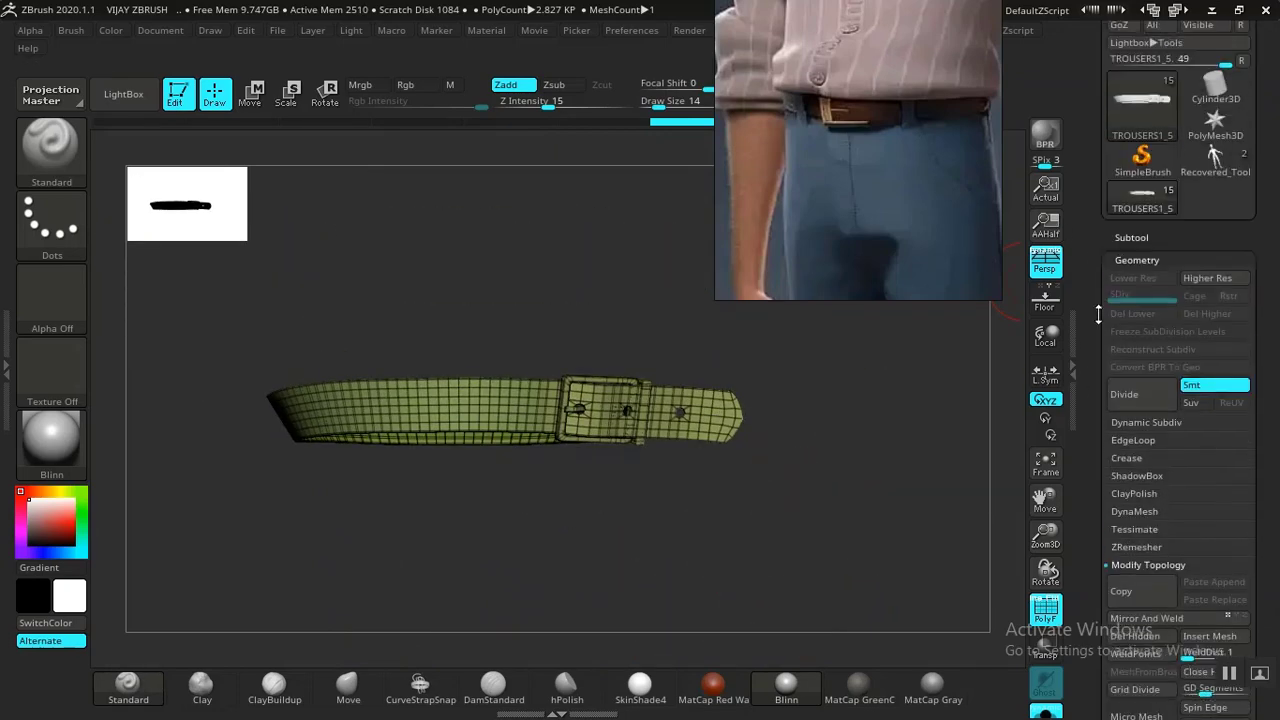
left_click_drag(916, 459, 1000, 355)
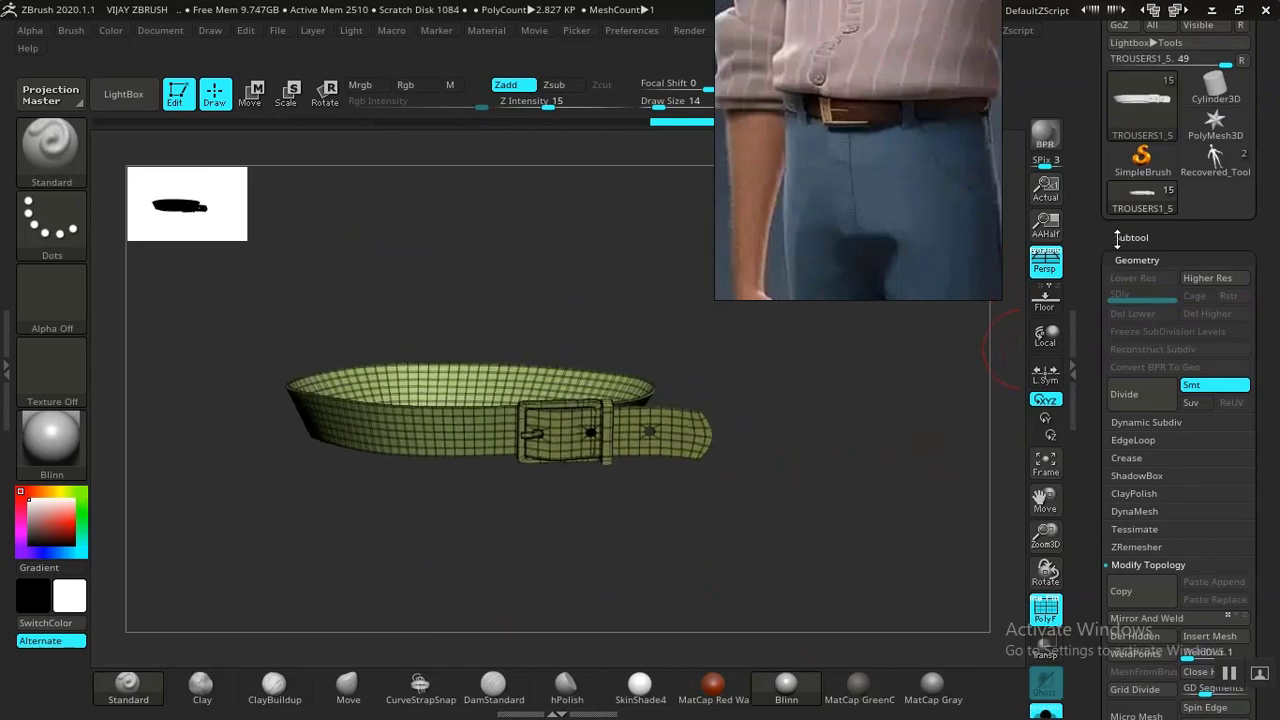
left_click(1045, 712)
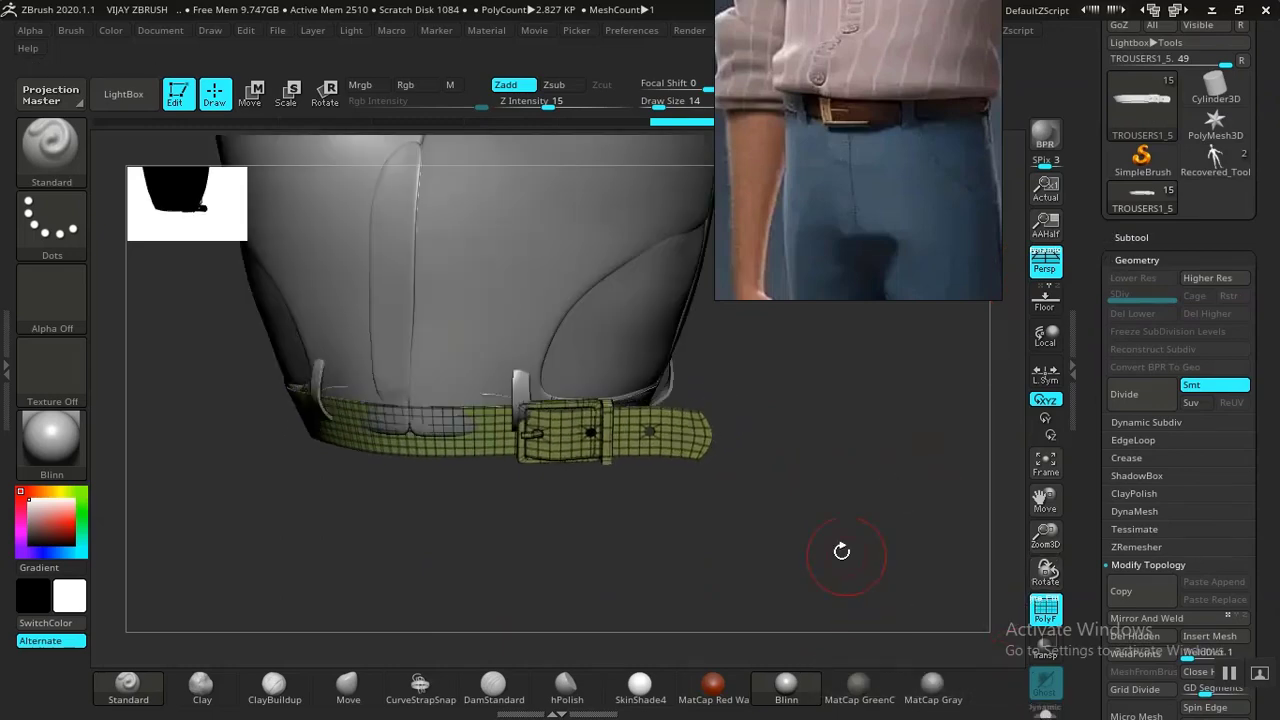
left_click_drag(842, 551, 786, 471)
key("f")
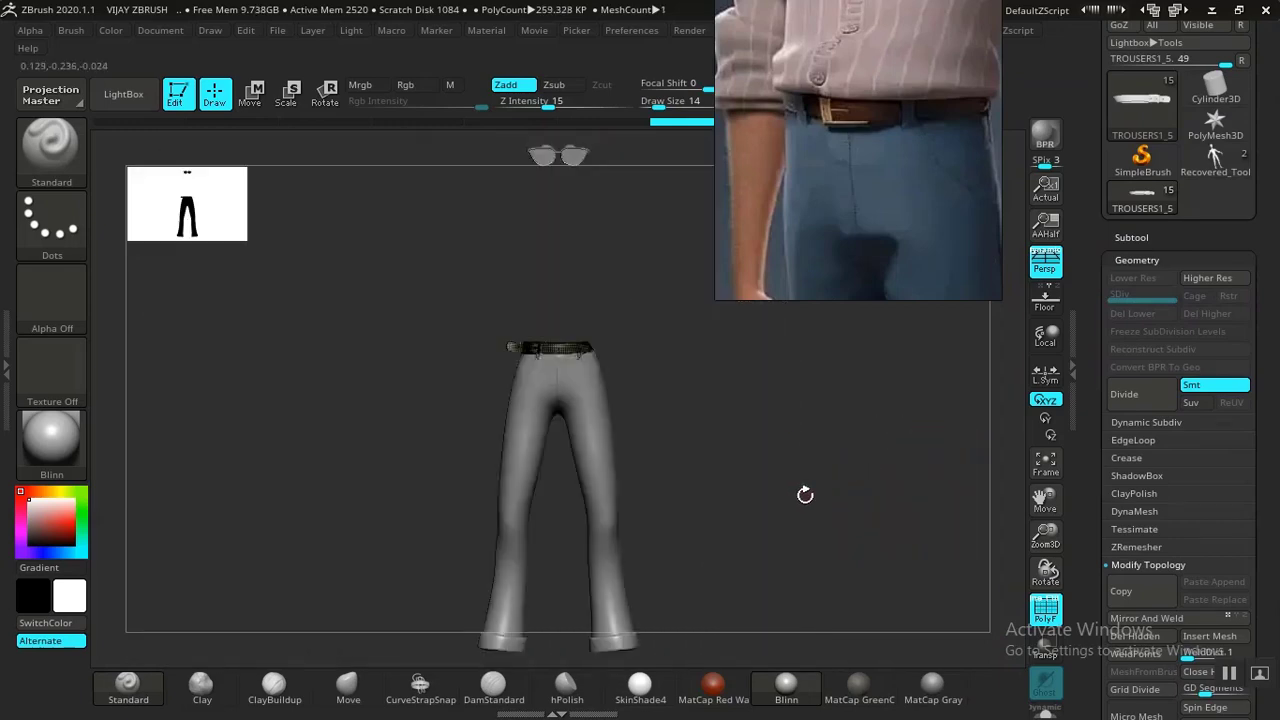
key("f")
mouse_move(573, 252)
left_mouse_down()
mouse_move(537, 237)
mouse_move(537, 271)
mouse_move(674, 320)
mouse_move(637, 357)
mouse_move(607, 277)
mouse_move(843, 483)
mouse_move(820, 449)
mouse_move(840, 423)
mouse_move(823, 491)
mouse_move(807, 497)
left_mouse_up()
Recentre the transform gizmo on the belt and lower the belt onto the trousers' waistband.
key("w")
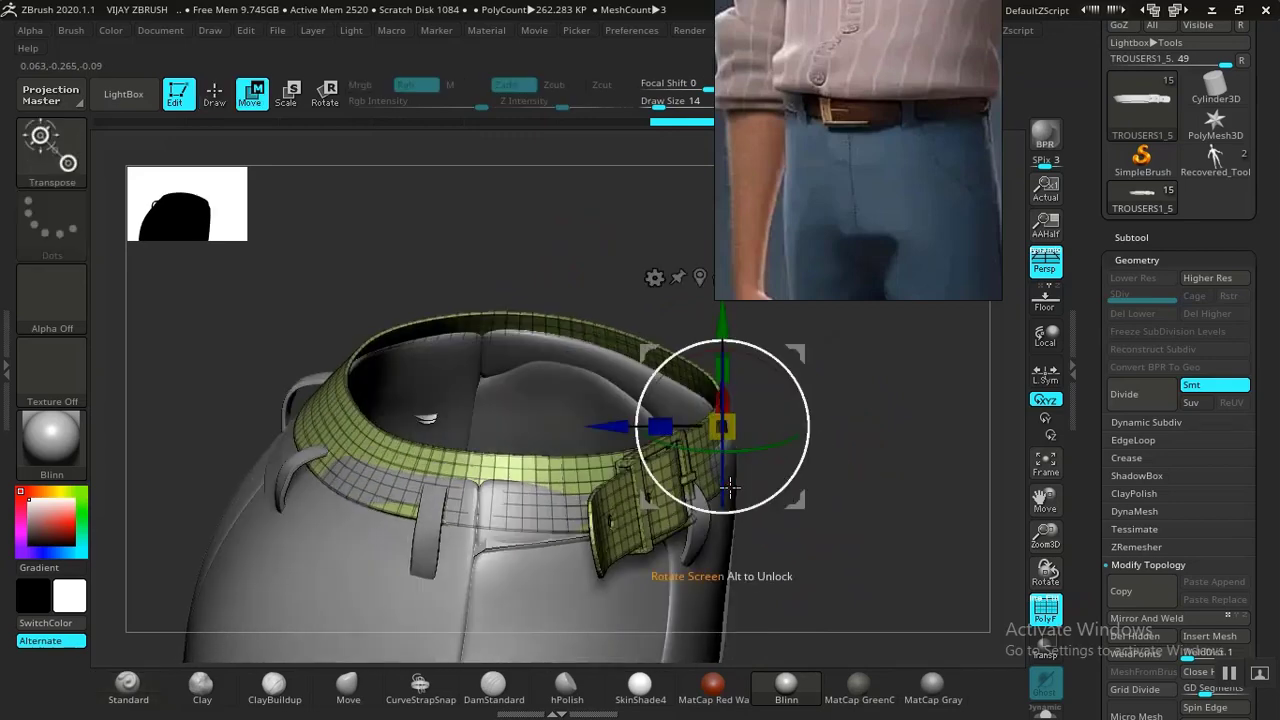
left_click(698, 277)
left_click_drag(514, 325, 506, 345)
left_click_drag(857, 386, 757, 451)
left_click_drag(869, 480, 538, 459)
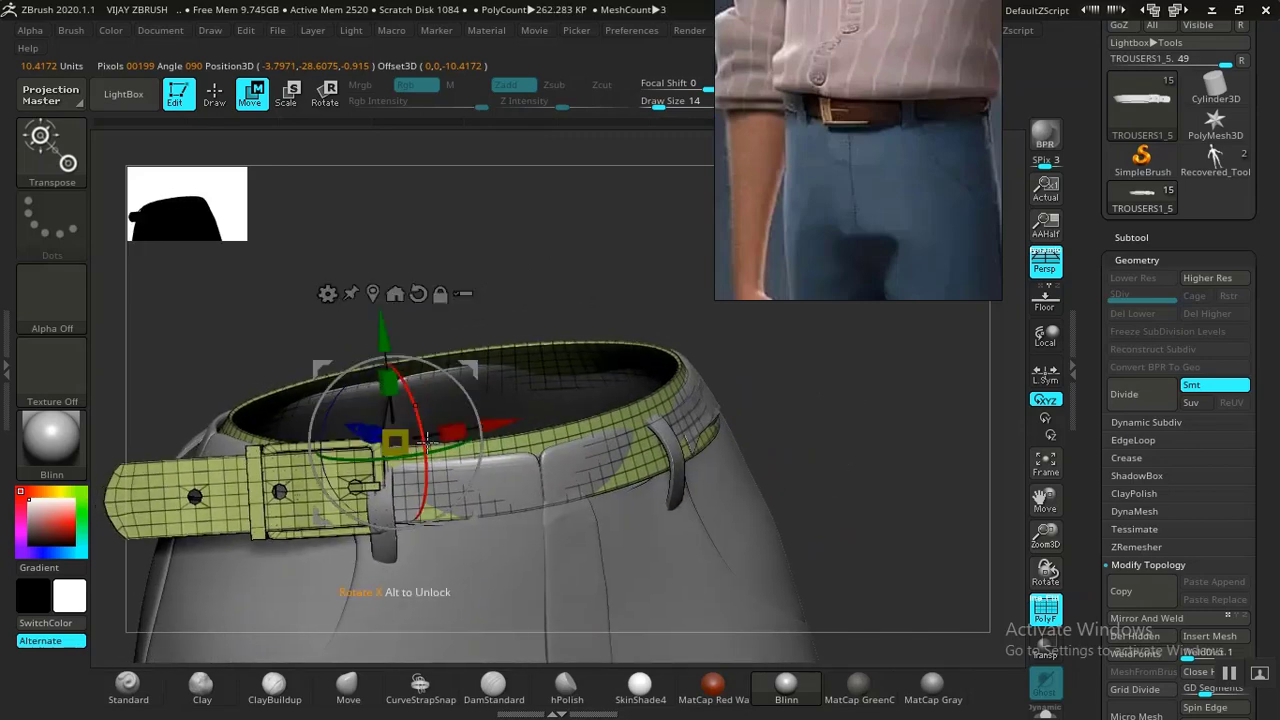
Try to rotate the belt around the waist and shift it so it lines up with the trousers' waistband.
left_click_drag(426, 330, 514, 315, "shift")
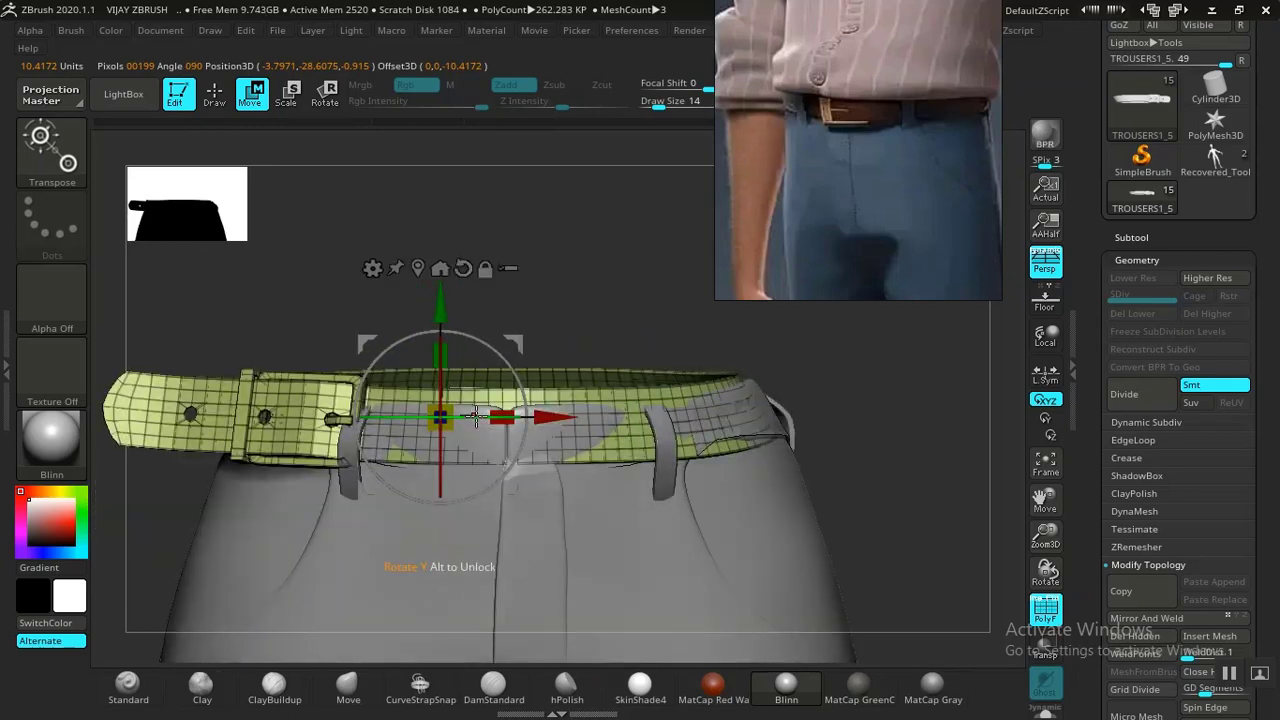
left_click_drag(475, 415, 524, 417)
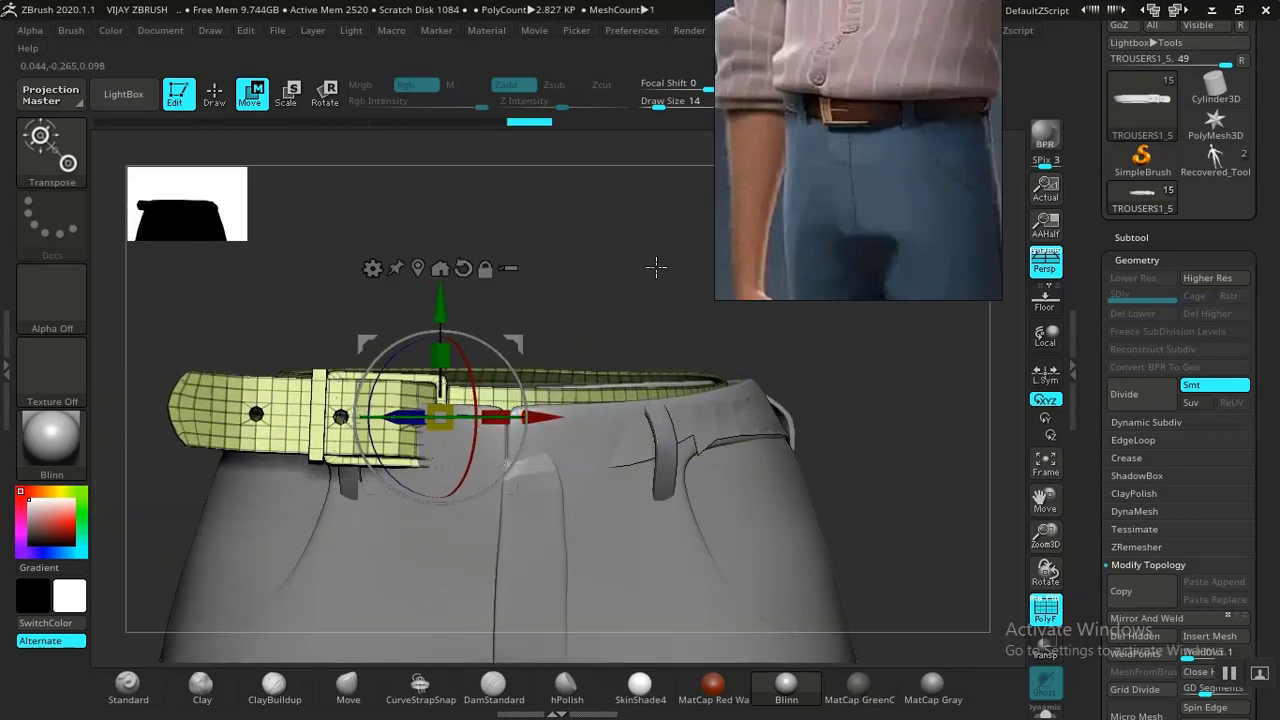
left_click_drag(656, 266, 636, 438)
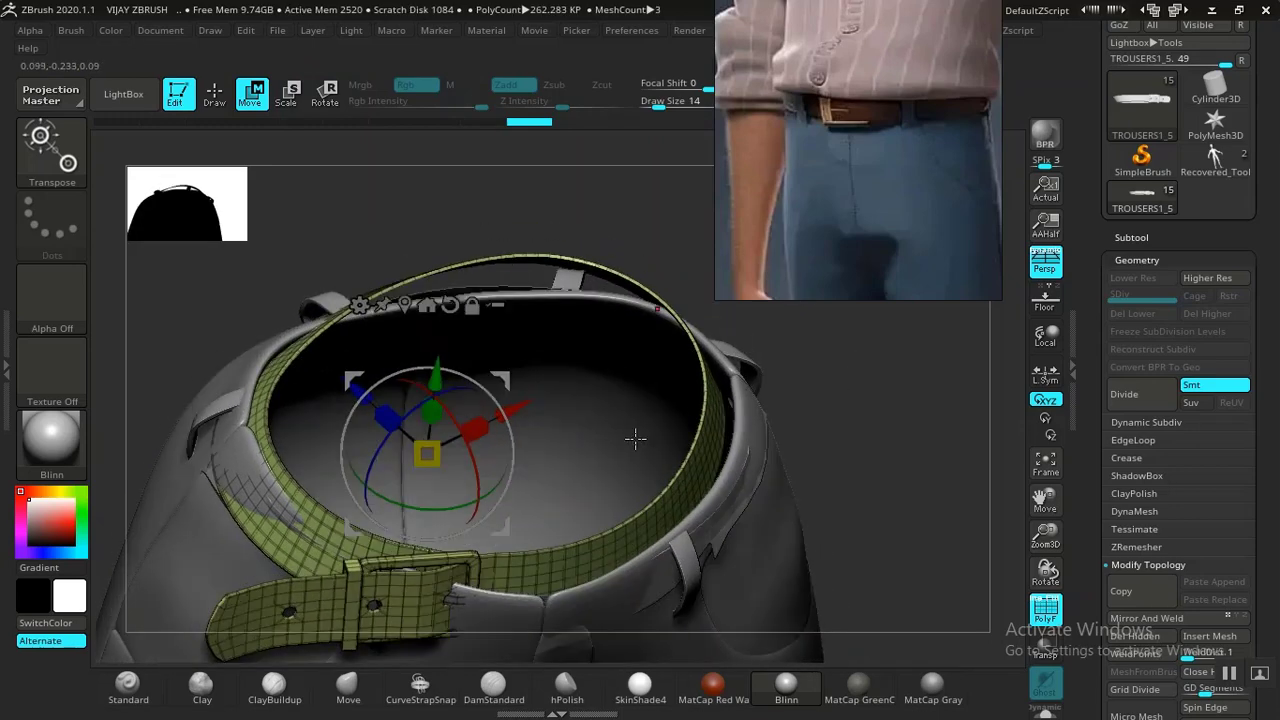
left_click_drag(508, 378, 538, 396)
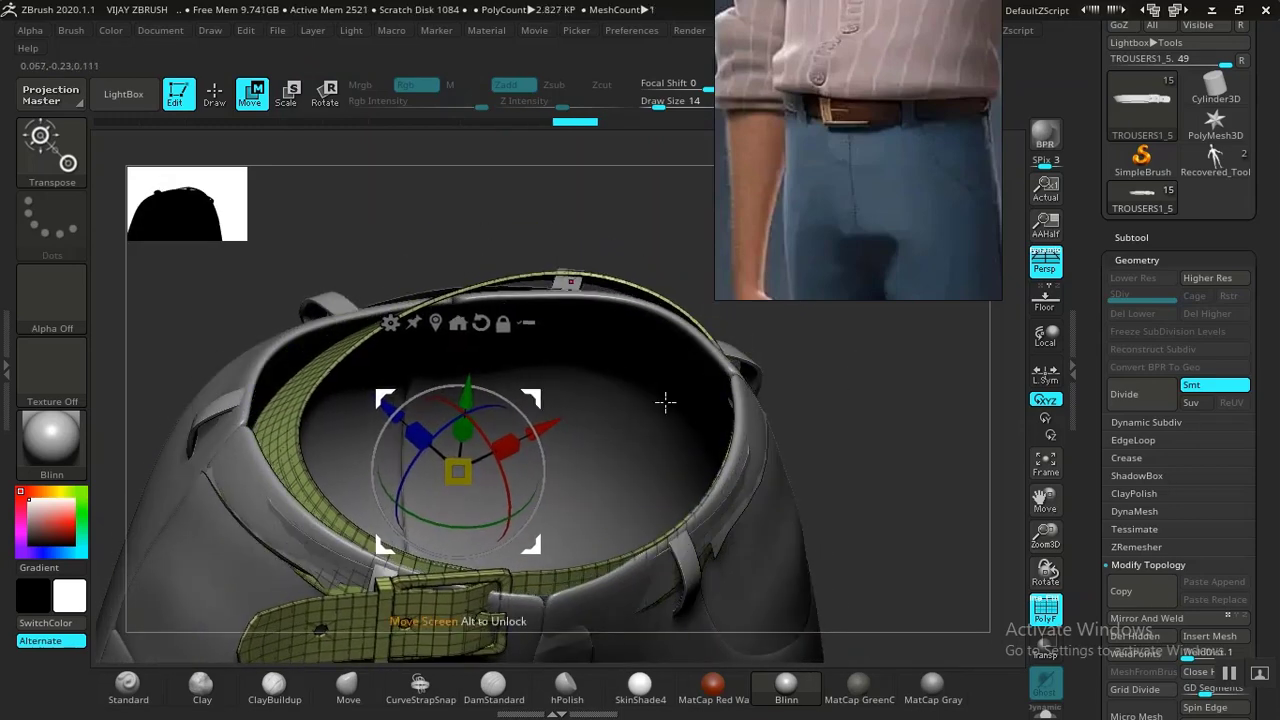
Try to refine the belt's fit by moving it against the waistband from the side and front.
mouse_move(805, 398)
left_mouse_down()
mouse_move(866, 354)
mouse_move(829, 331)
mouse_move(823, 409)
mouse_move(791, 449)
mouse_move(882, 461)
mouse_move(820, 461)
mouse_move(817, 517)
mouse_move(774, 511)
mouse_move(789, 497)
mouse_move(760, 522)
mouse_move(740, 409)
left_mouse_up()
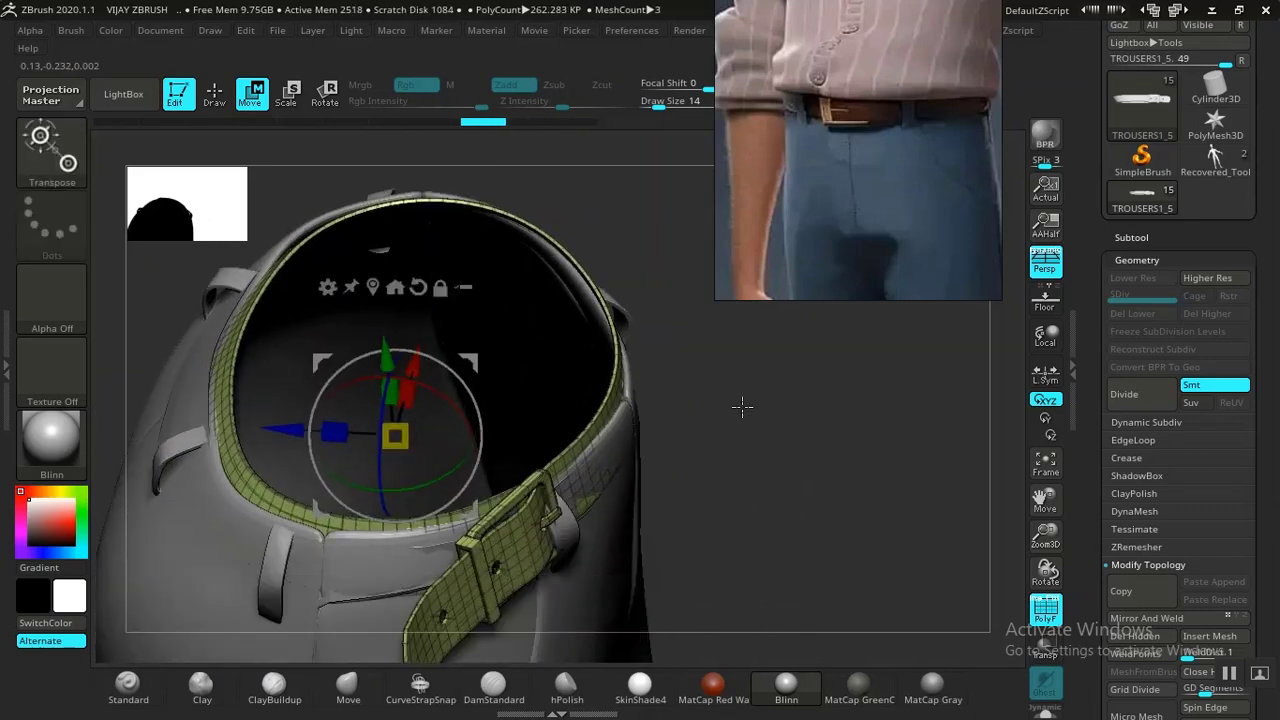
left_click_drag(455, 459, 543, 406)
left_click_drag(692, 426, 595, 432, "alt")
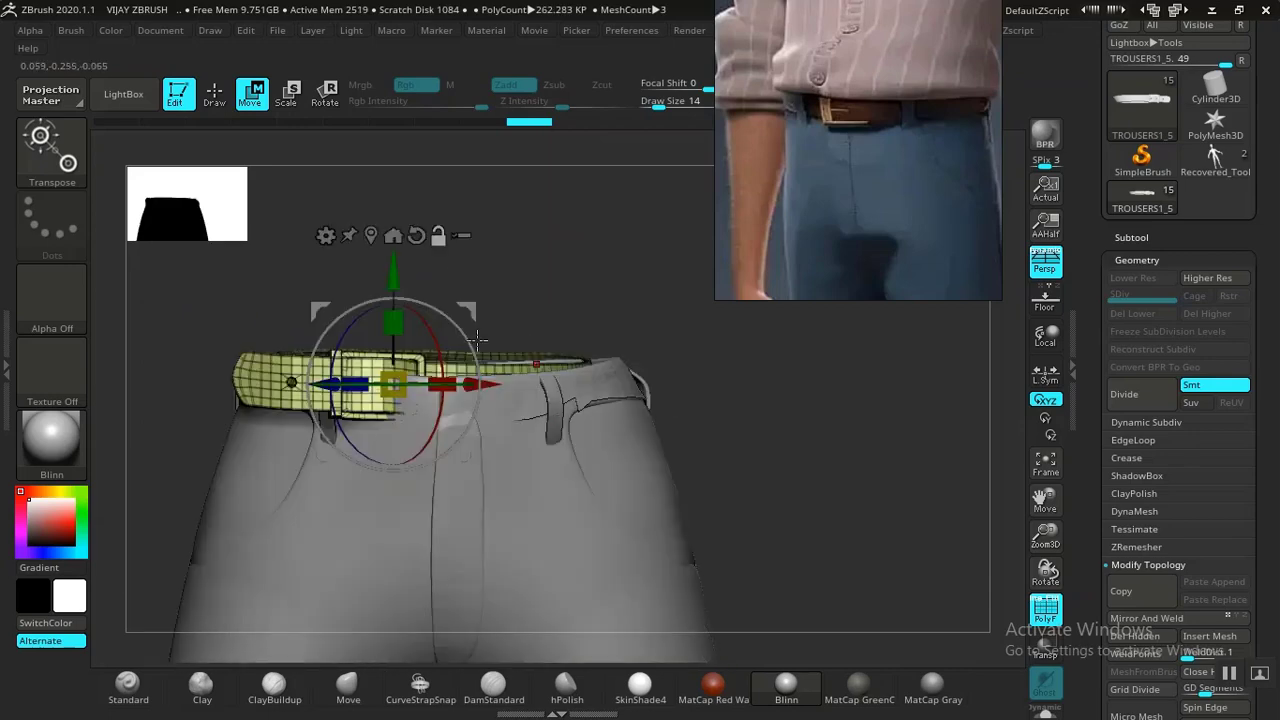
left_click_drag(467, 309, 496, 304)
mouse_move(754, 337)
left_mouse_down()
mouse_move(594, 434)
mouse_move(740, 414)
left_mouse_up()
Delete the belt subtool TROUSERS1_5.
key("q")
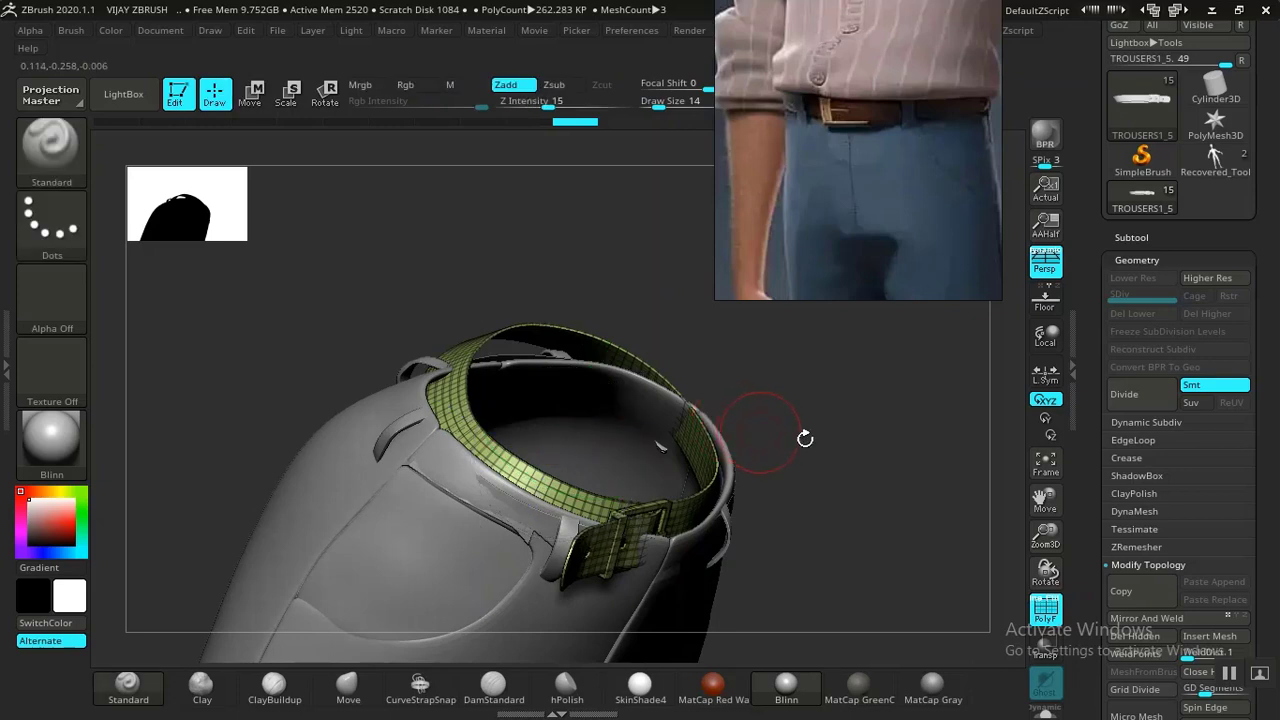
left_click(1131, 238)
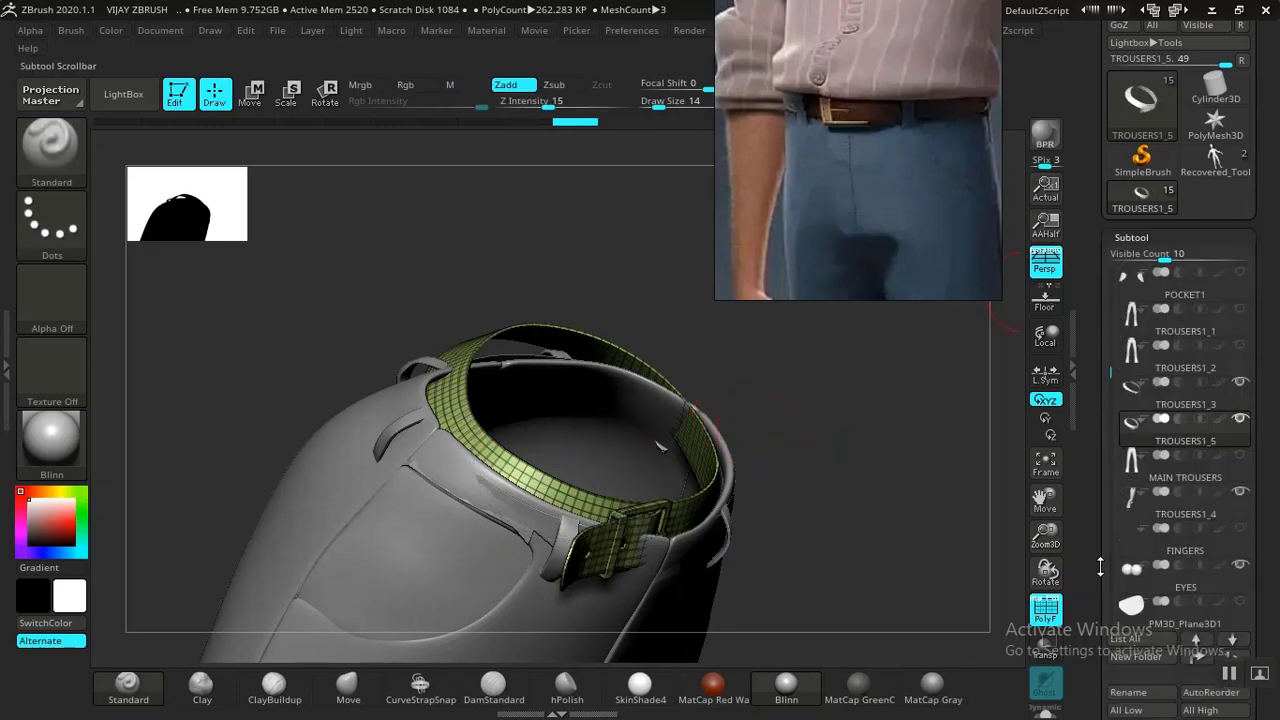
left_click_drag(1100, 567, 1079, 481)
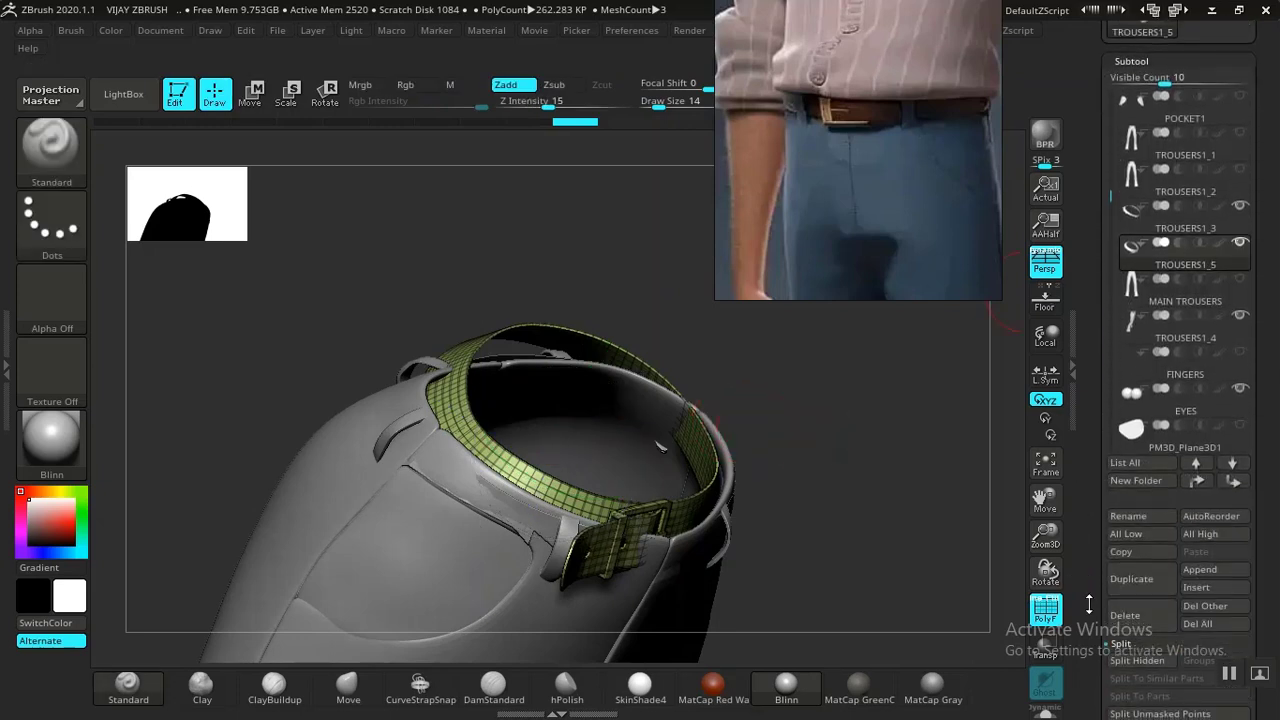
left_click_drag(1089, 604, 1092, 540)
left_click(1125, 547)
left_click(948, 588)
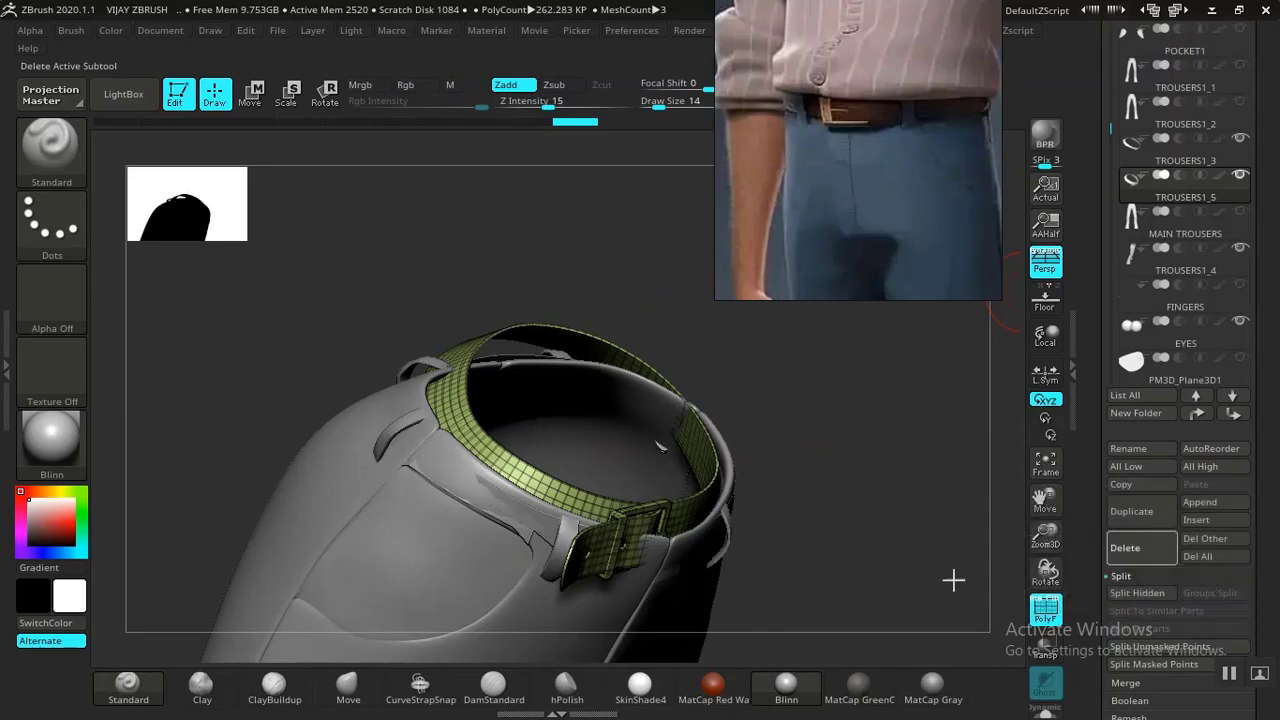
Examine the waist area of MAIN TROUSERS and TROUSERS1_4 with and without the polyframe.
left_click_drag(880, 440, 848, 392)
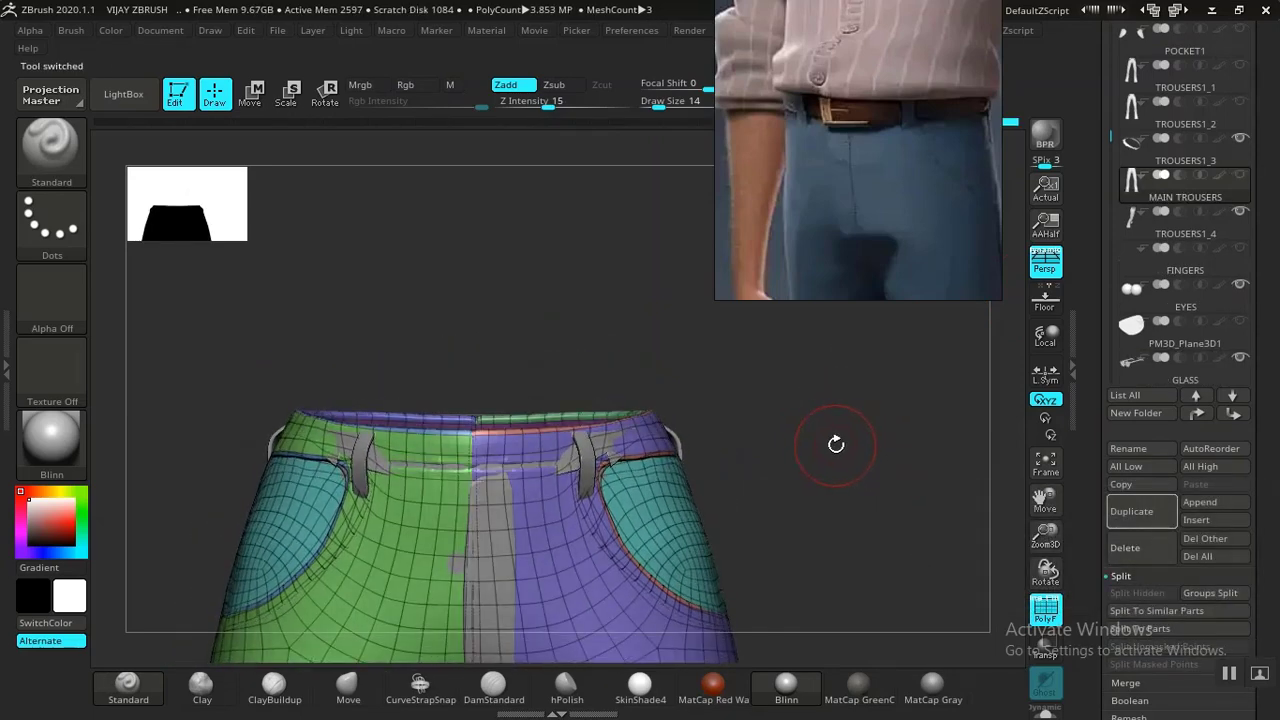
key("shift+f")
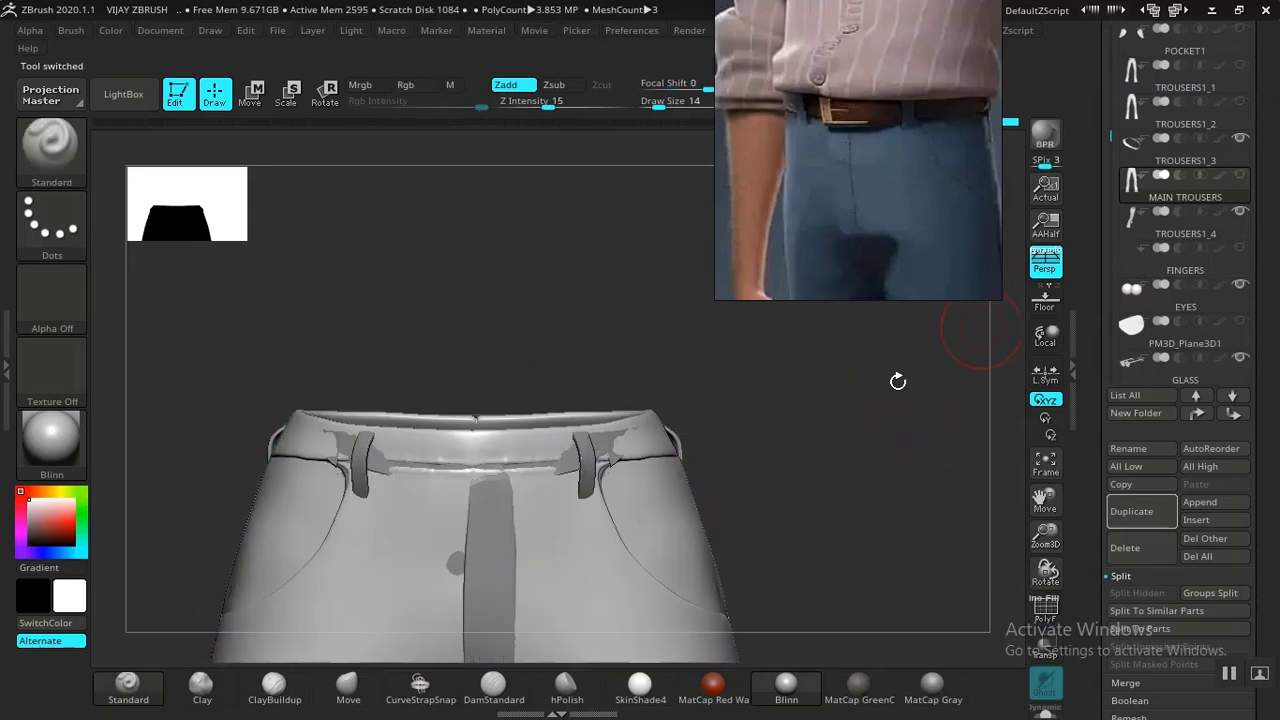
left_click_drag(854, 424, 813, 416)
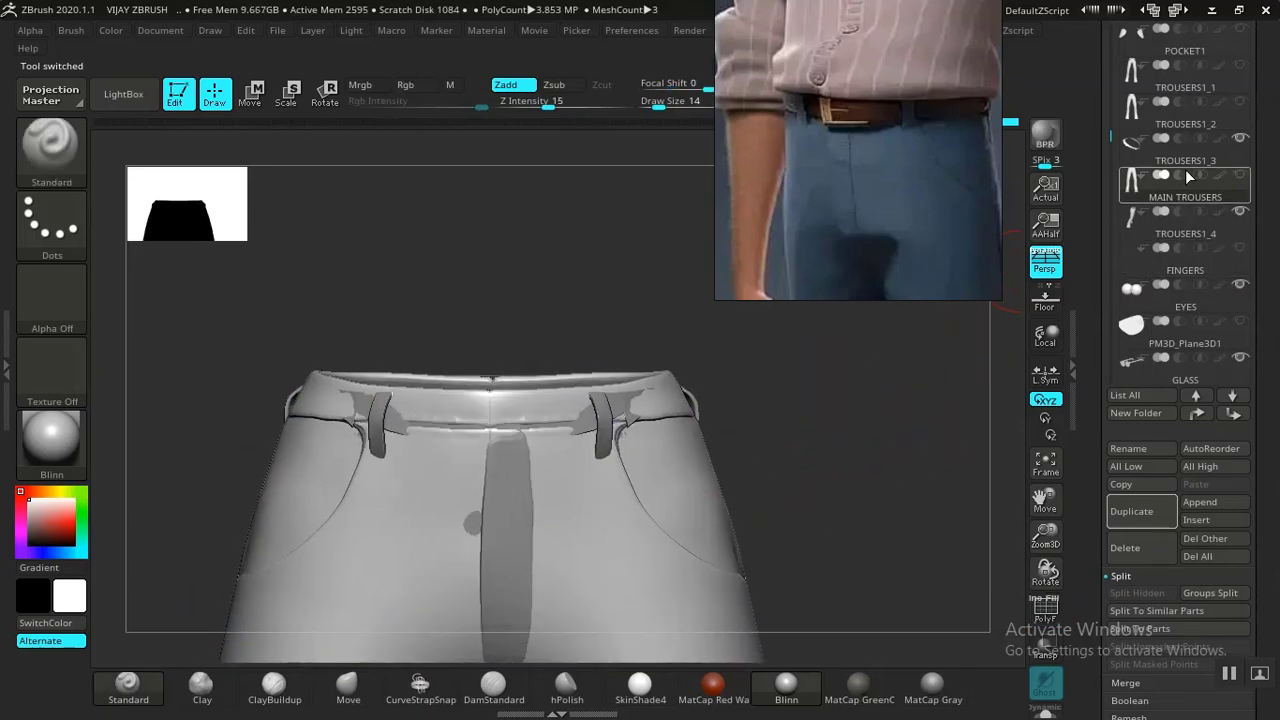
mouse_move(1179, 230)
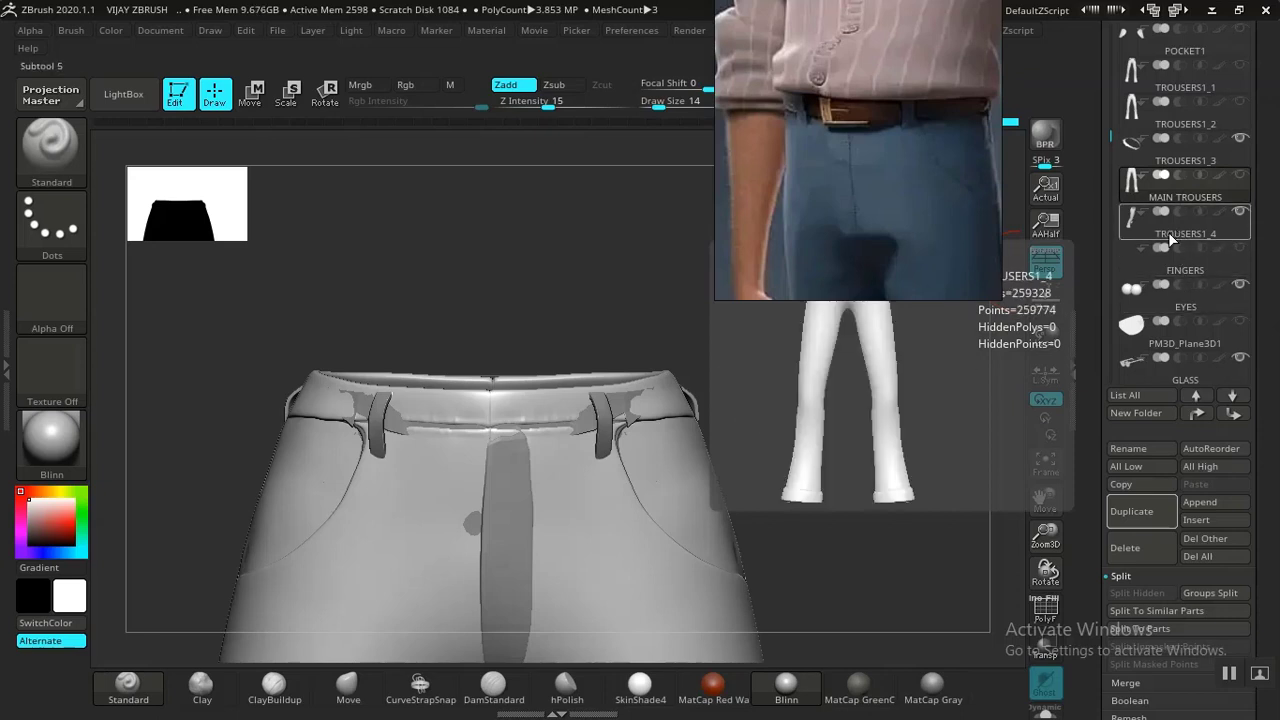
left_click(1171, 229)
left_click_drag(871, 414, 862, 445)
key("shift+f")
key("shift+f")
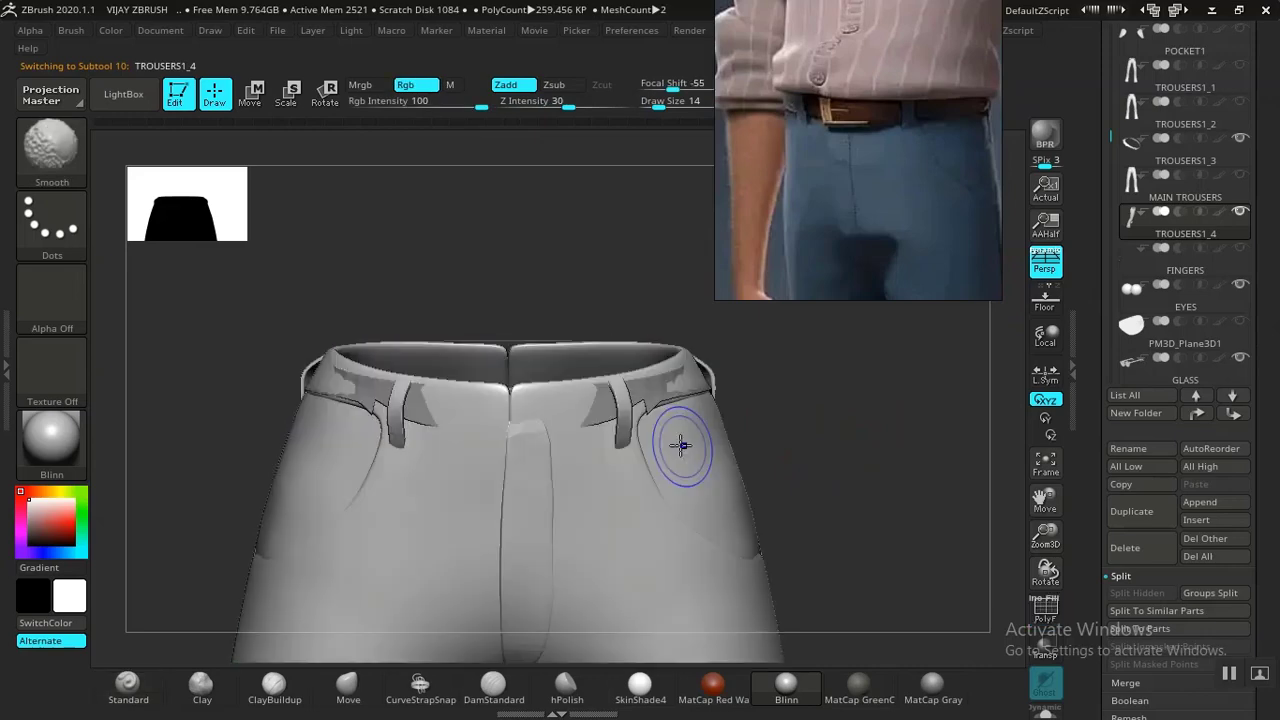
Hide the waist strip TROUSERS1_3 and the TROUSERS1_4 subtool, showing MAIN TROUSERS with its polyframe.
left_click(609, 413, "alt")
key("shift+f")
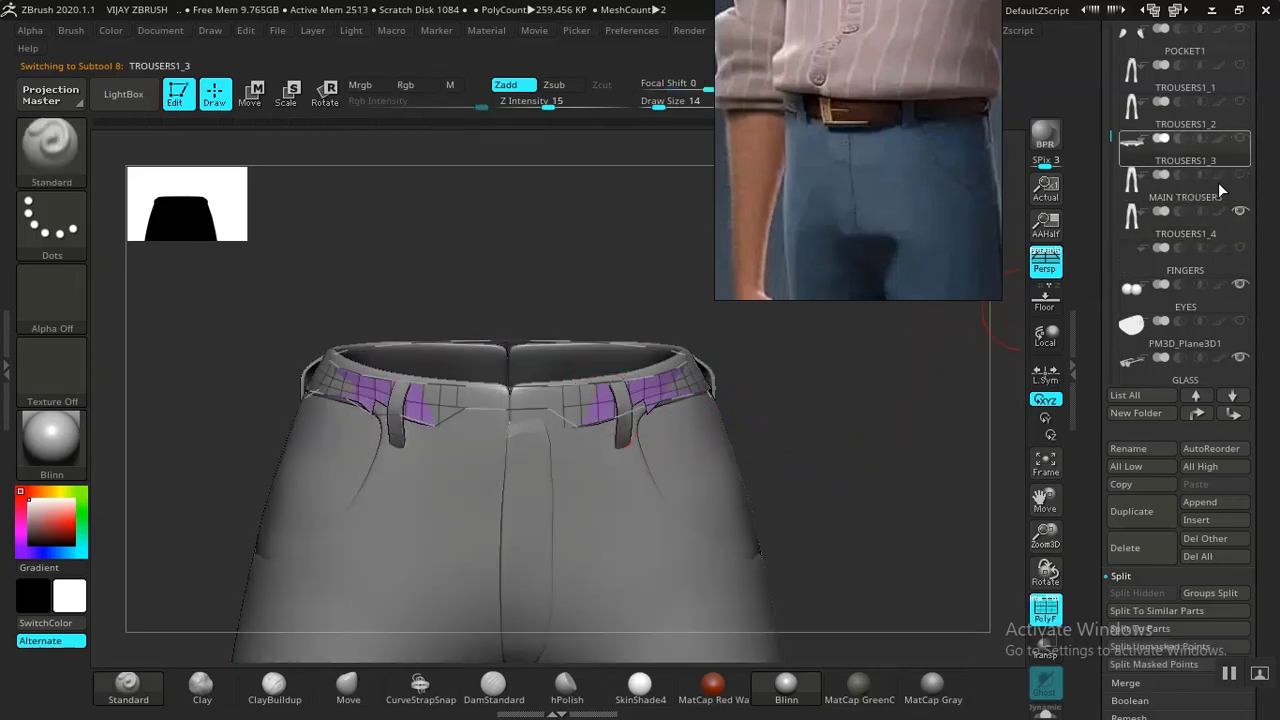
left_click(1186, 198)
left_click_drag(851, 443, 835, 465)
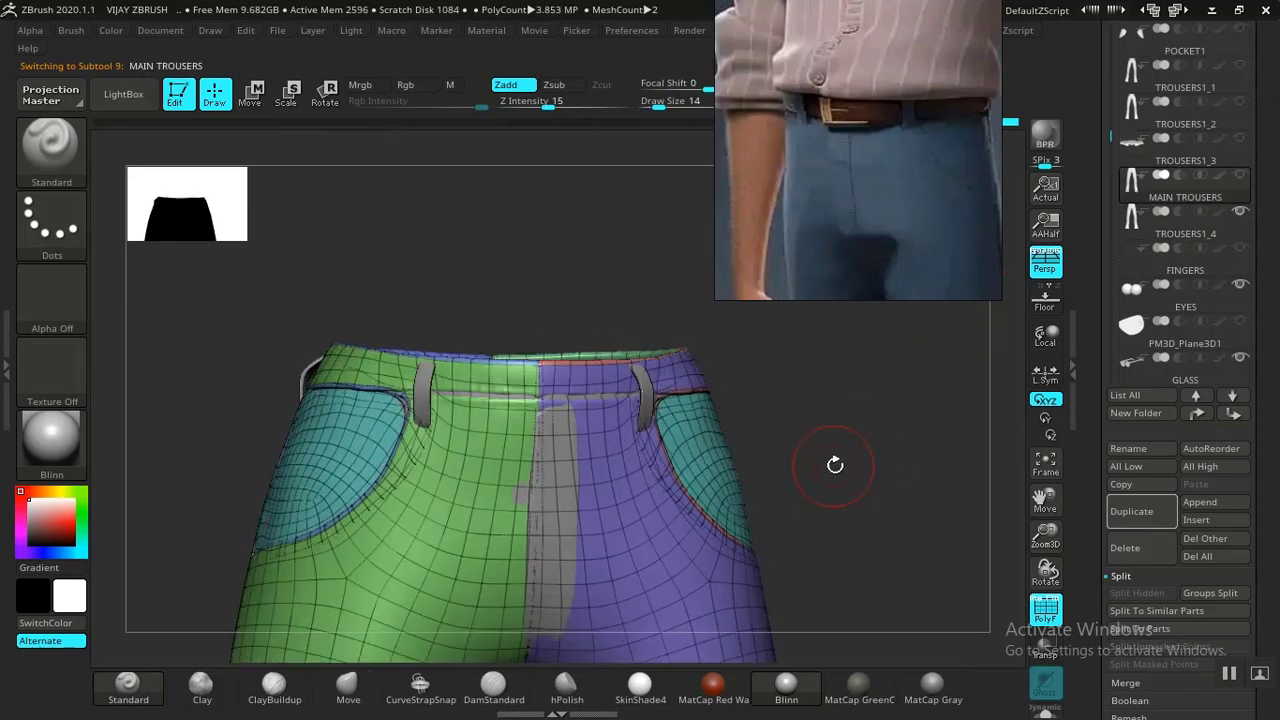
left_click(1240, 215)
left_click_drag(914, 449, 885, 470)
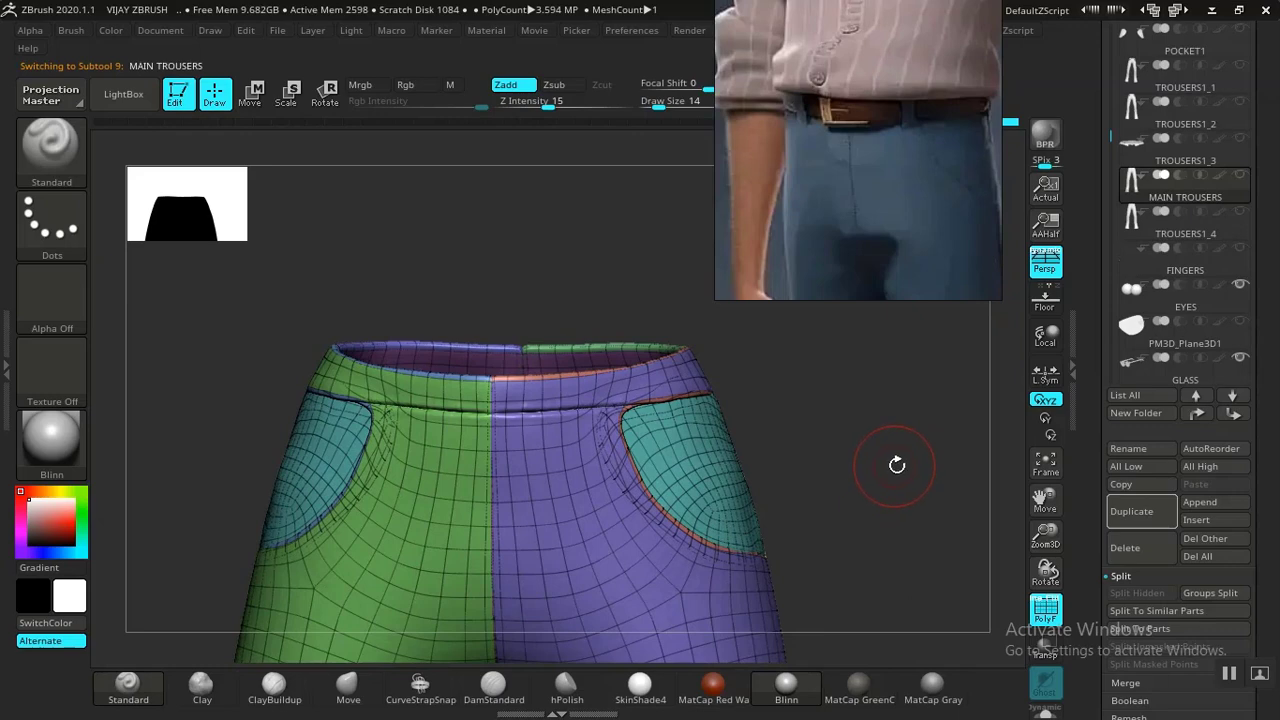
Rename the trousers subtool TROUSERS1_4, which has the belt loops and fly, as MAIN TROUSER.
left_click(1182, 232)
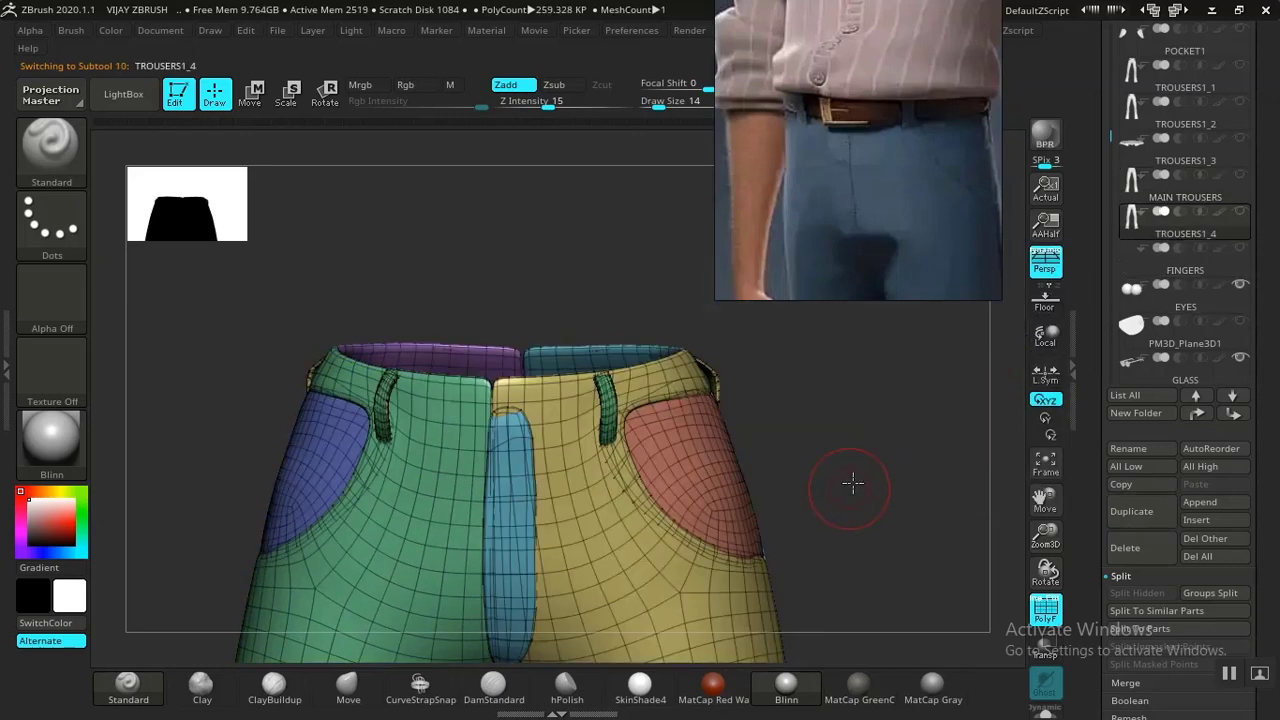
left_click_drag(851, 483, 859, 477)
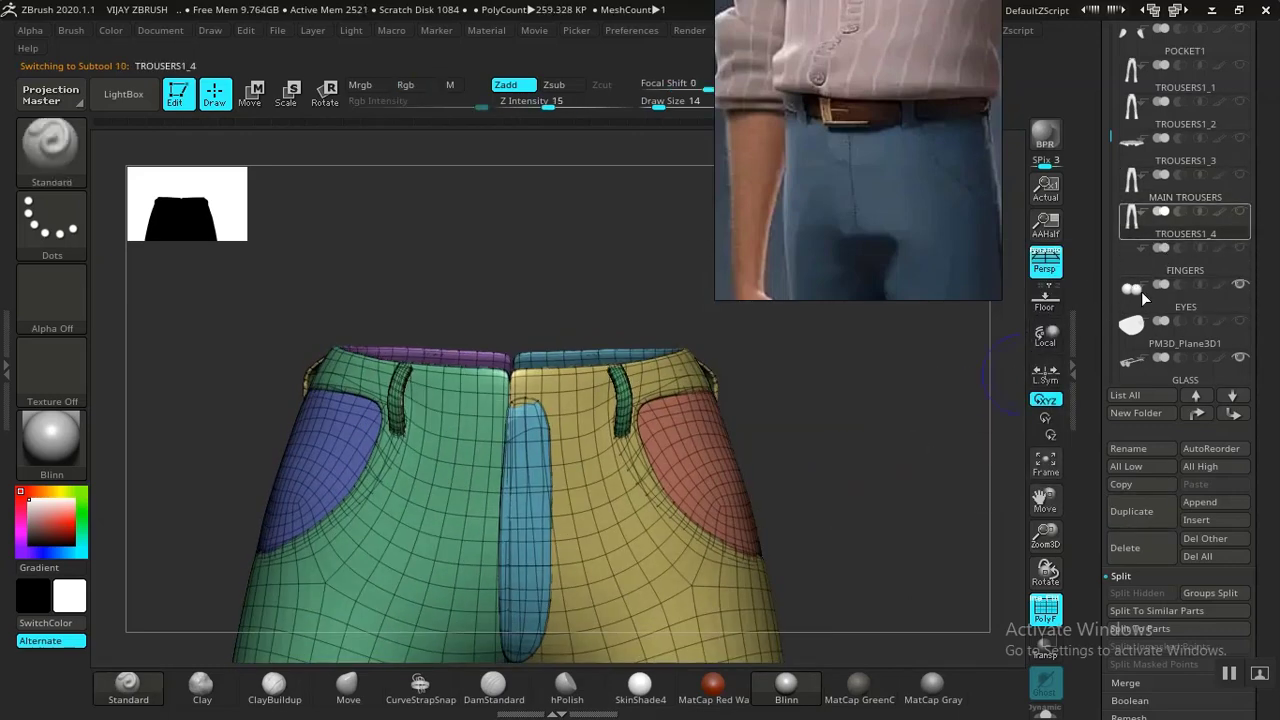
left_click(1125, 448)
type("MAIN")
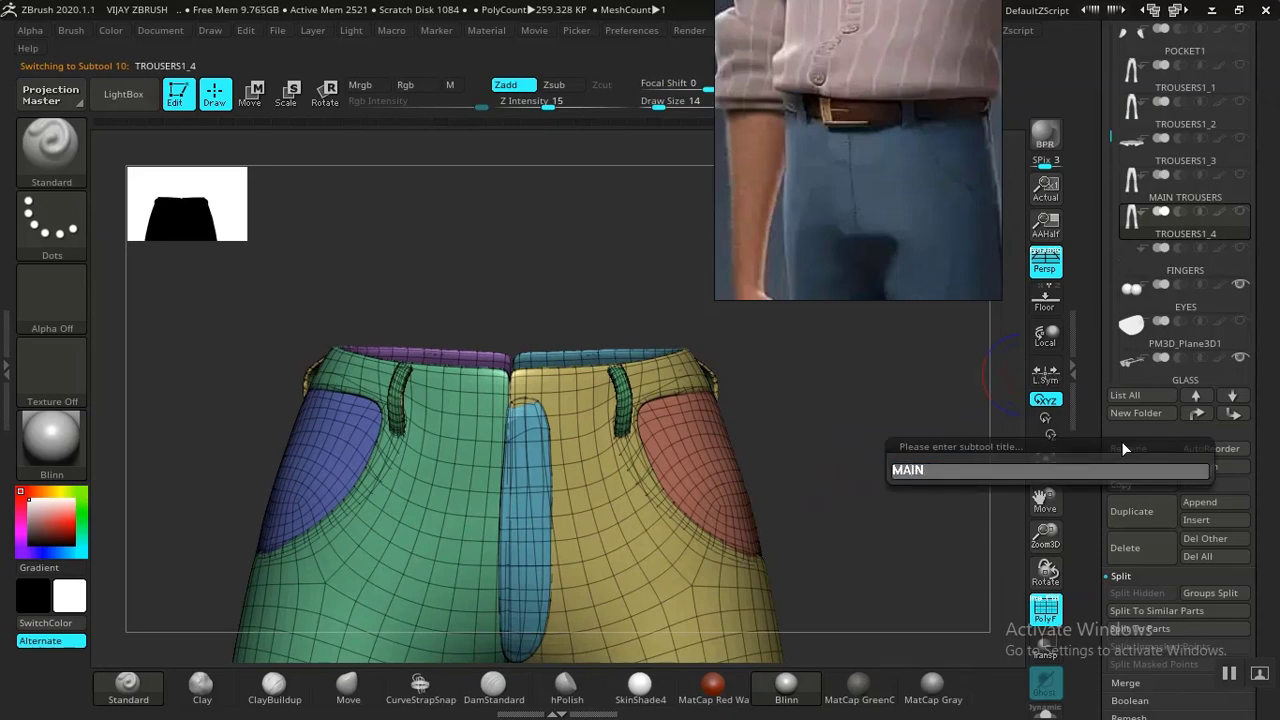
type("TROUSER")
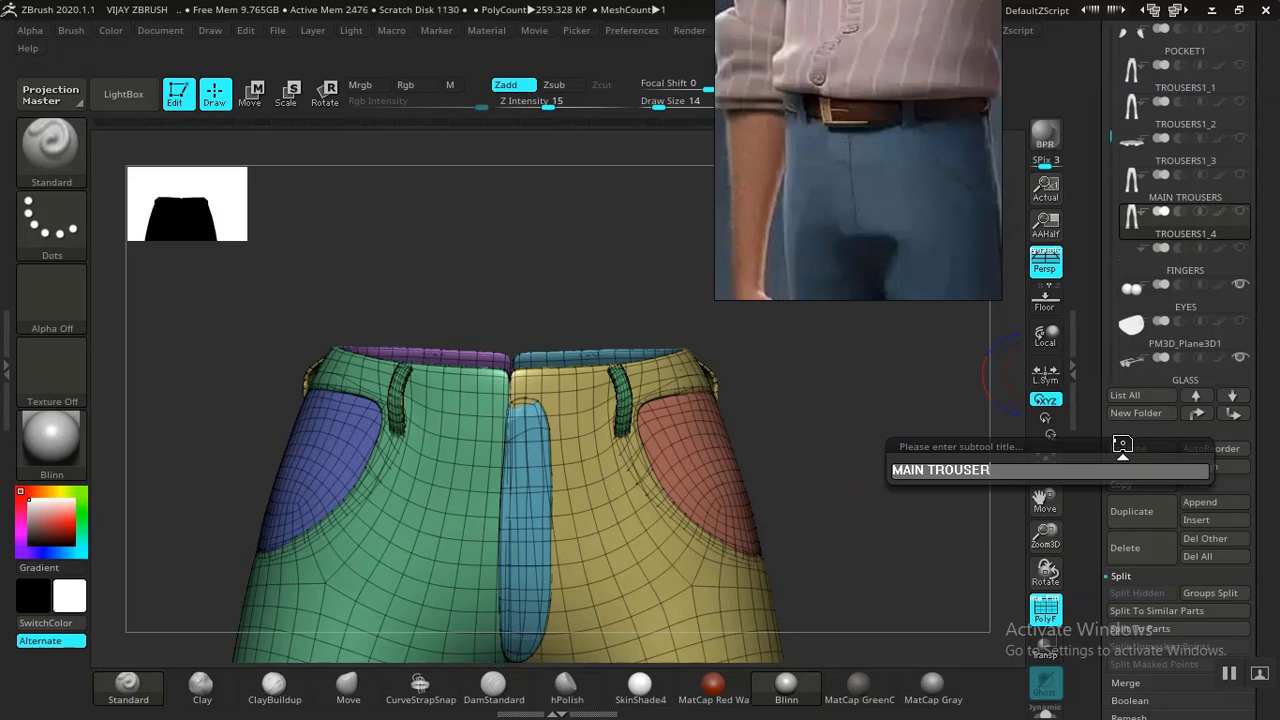
key("Return")
Rename the plain MAIN TROUSERS subtool without belt loops as DUPLTROUSERS.
left_click(1184, 192)
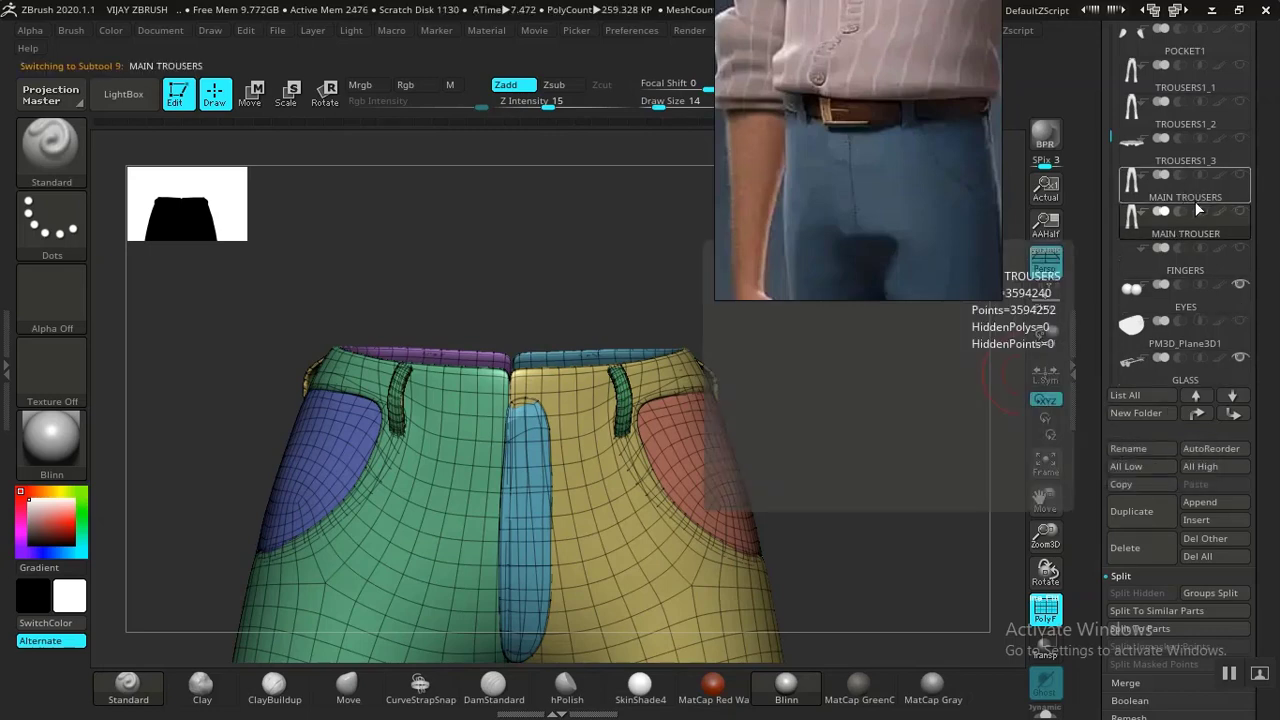
left_click(1169, 275)
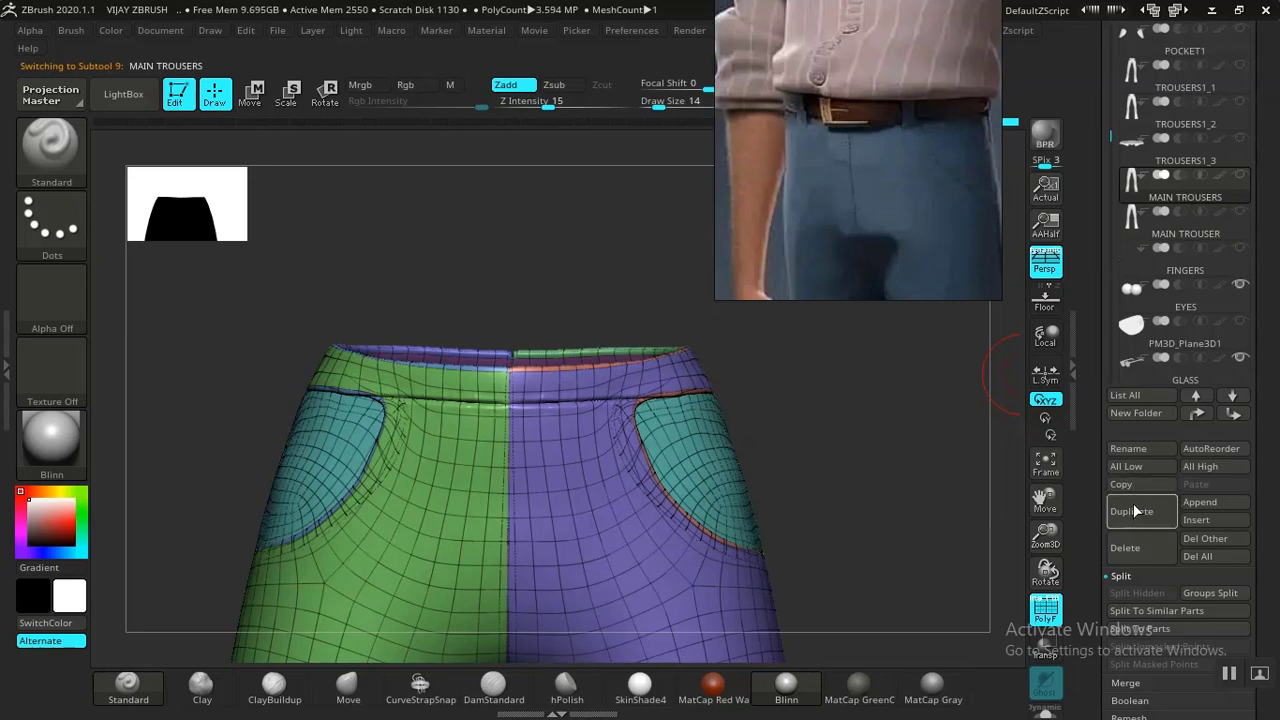
left_click(1139, 450)
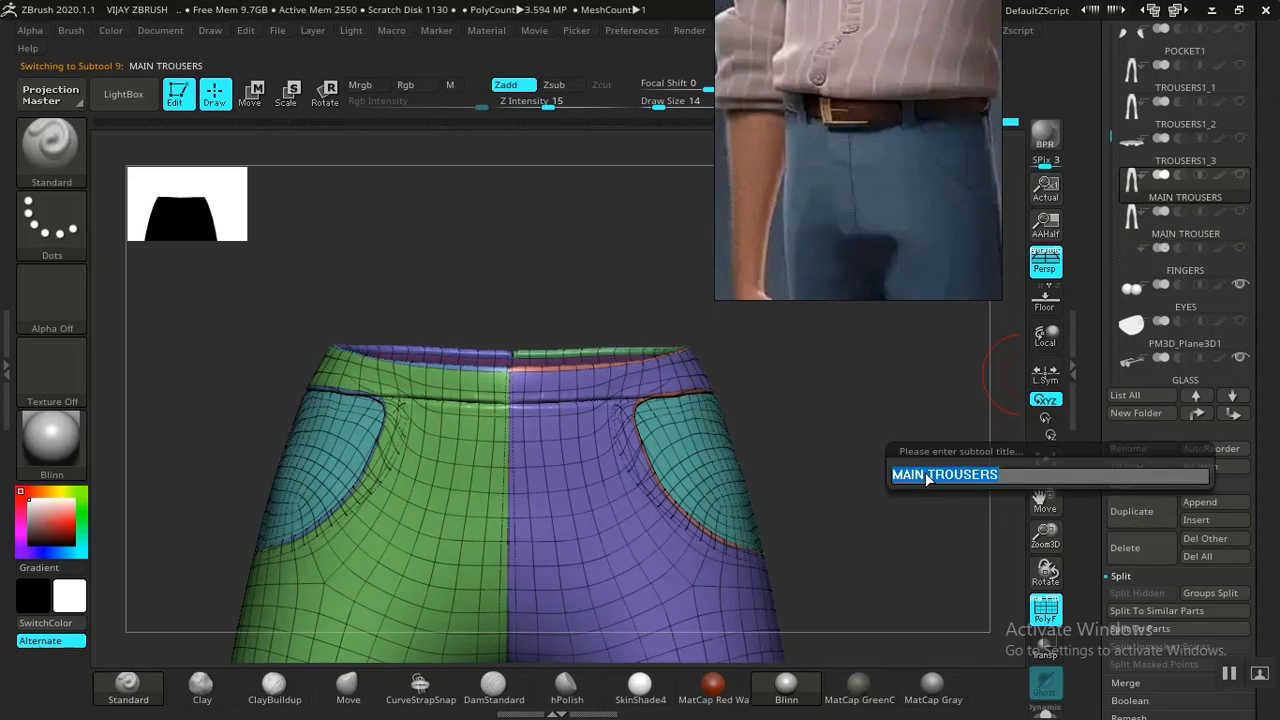
type("DUPL")
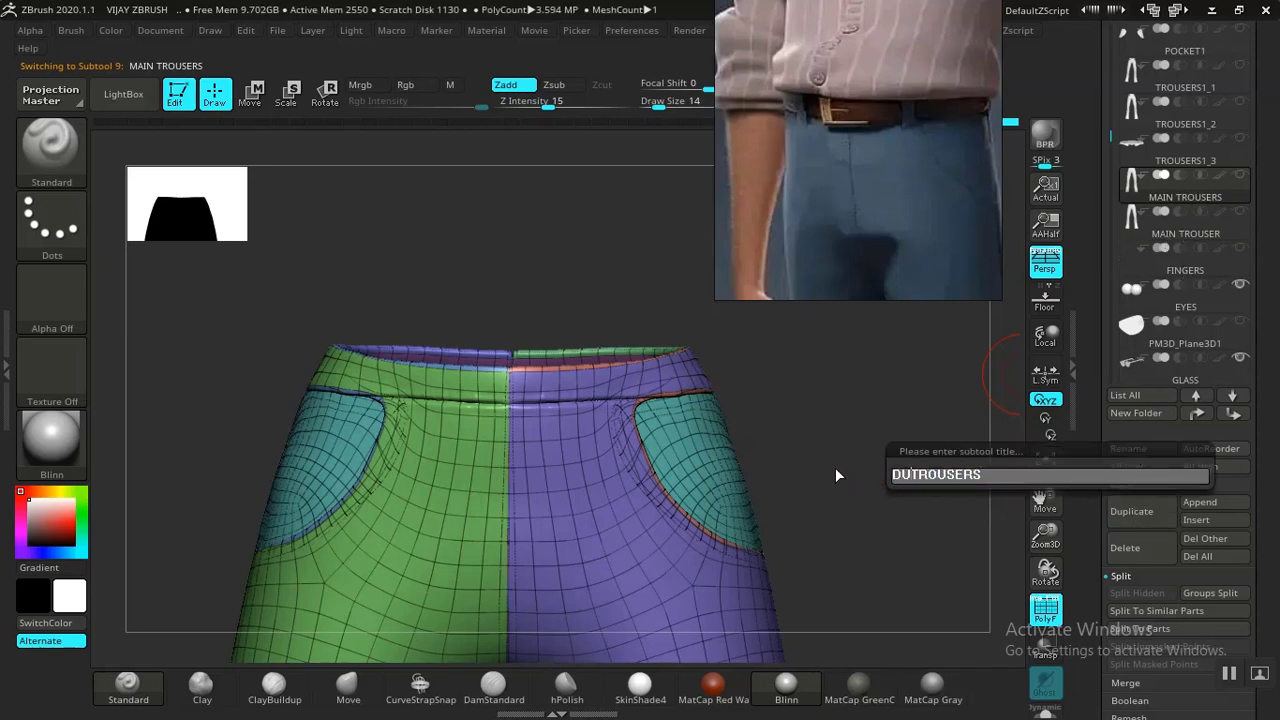
key("Return")
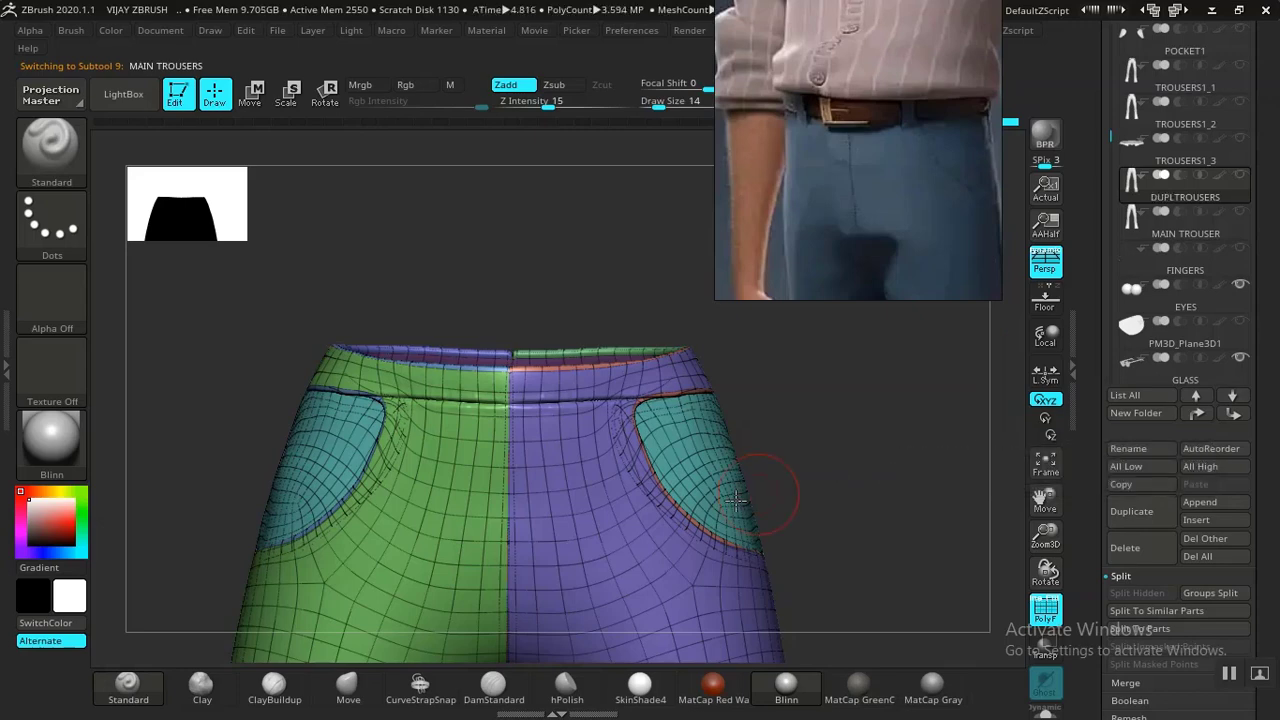
Frame the DUPLTROUSERS subtool and lower its subdivision by four levels.
left_click_drag(891, 512, 860, 516)
key("f")
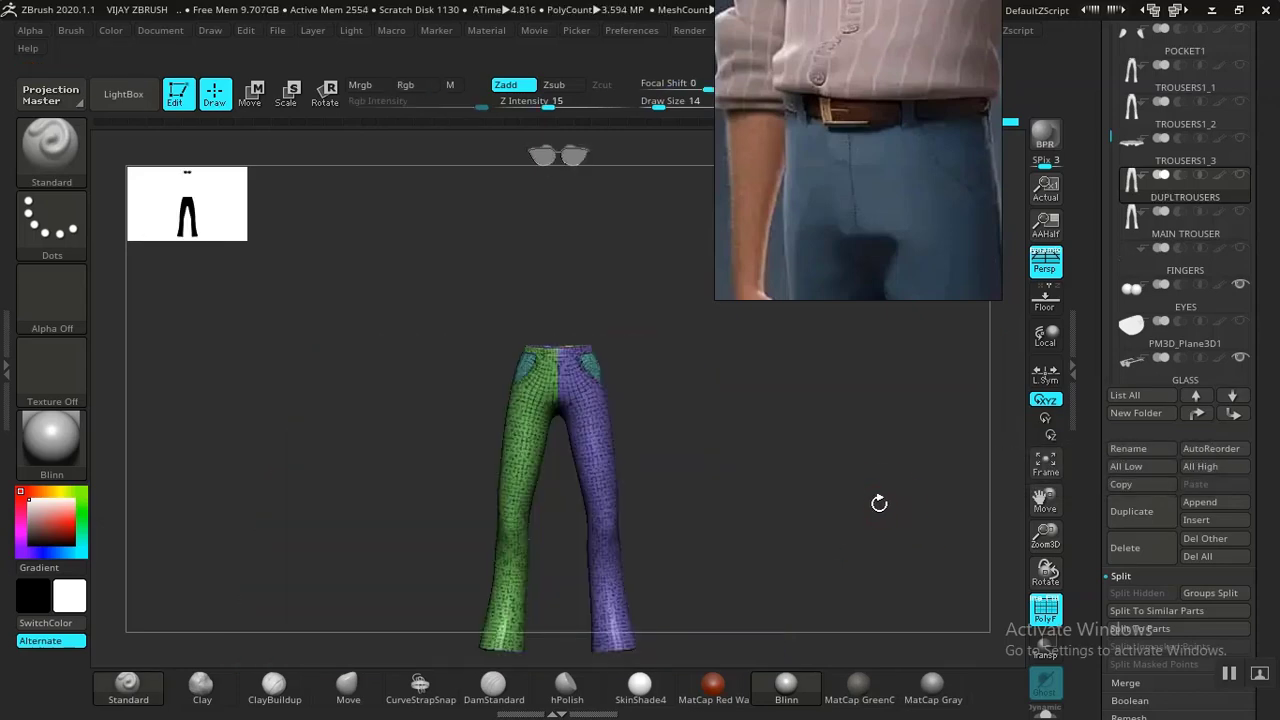
key("f")
left_click_drag(843, 470, 893, 458, "alt")
left_click(1196, 213)
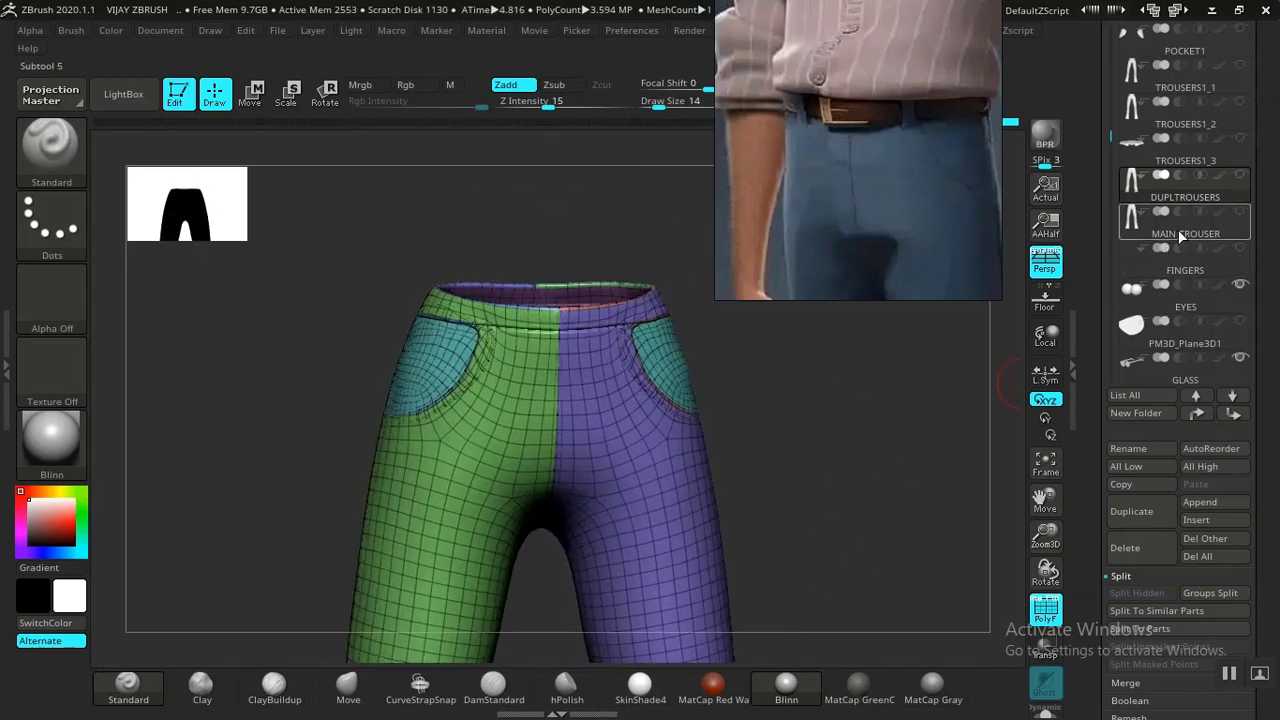
left_click(1192, 197)
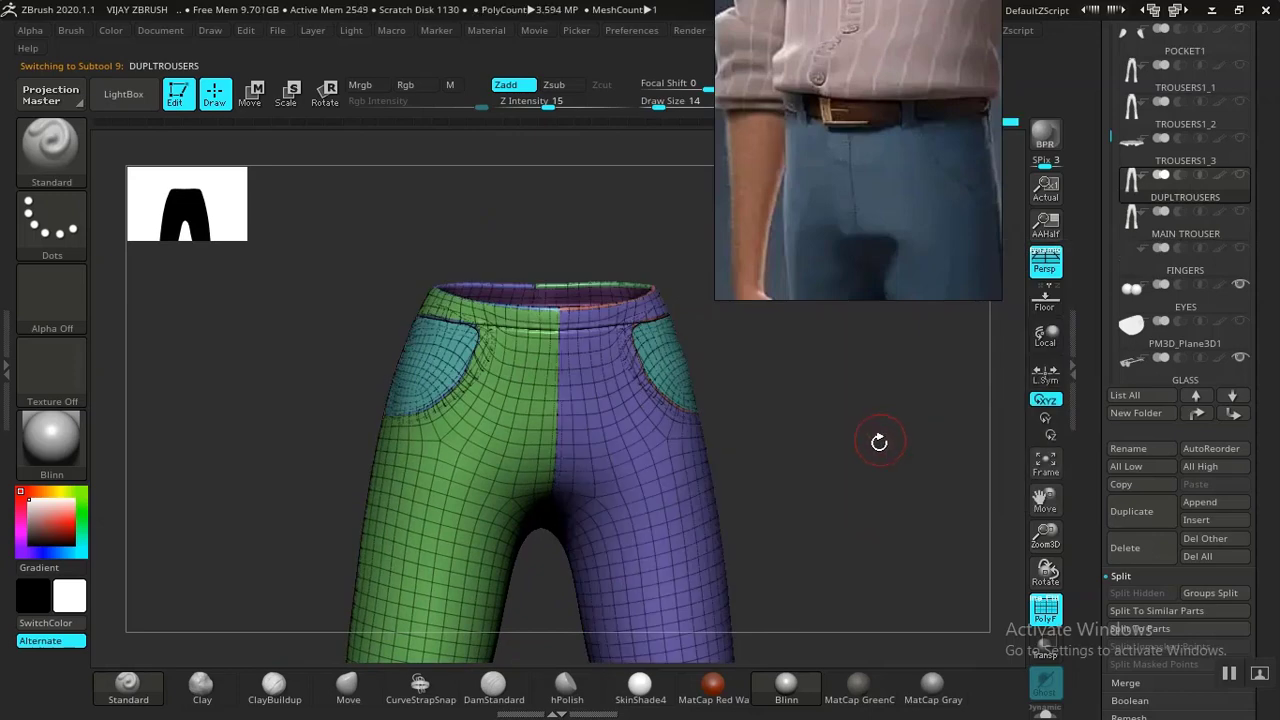
key("shift+f")
key("shift+f")
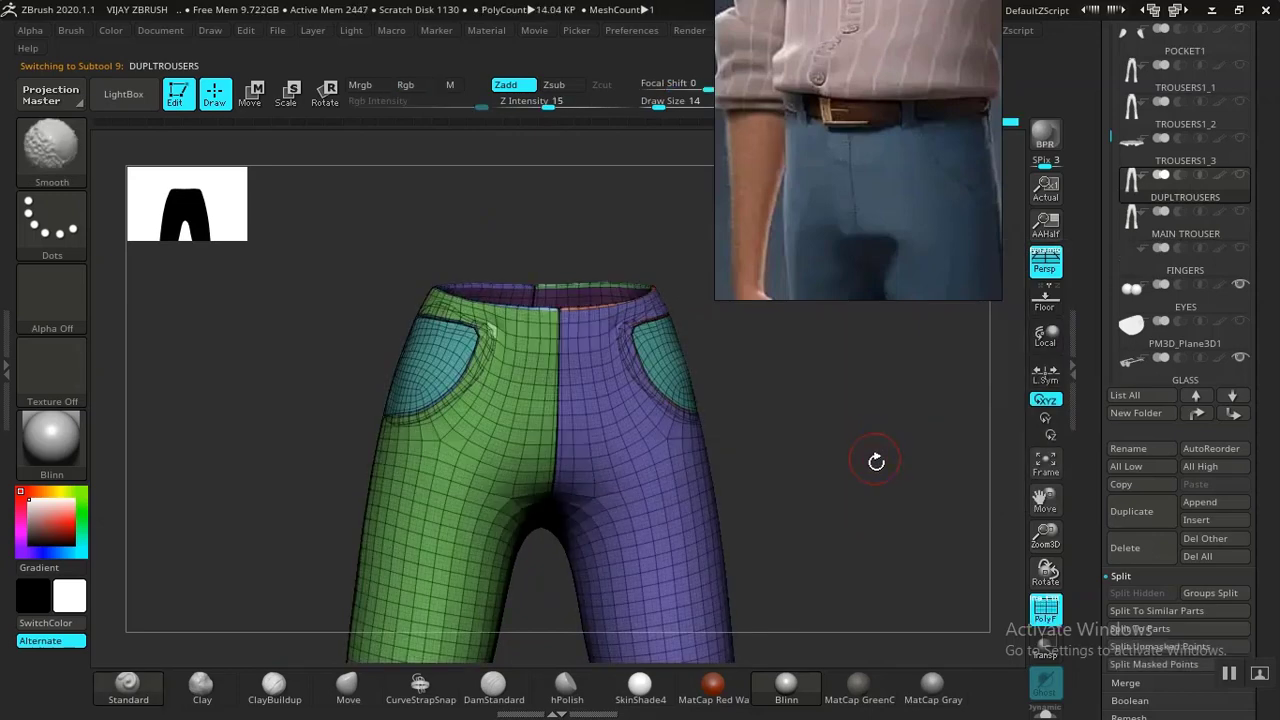
key("shift+d")
key("shift+d")
key("shift+d")
key("shift+d")
Select the MAIN TROUSER subtool, turn off its polyframe and frame the waistband and belt loops.
left_click(1150, 234)
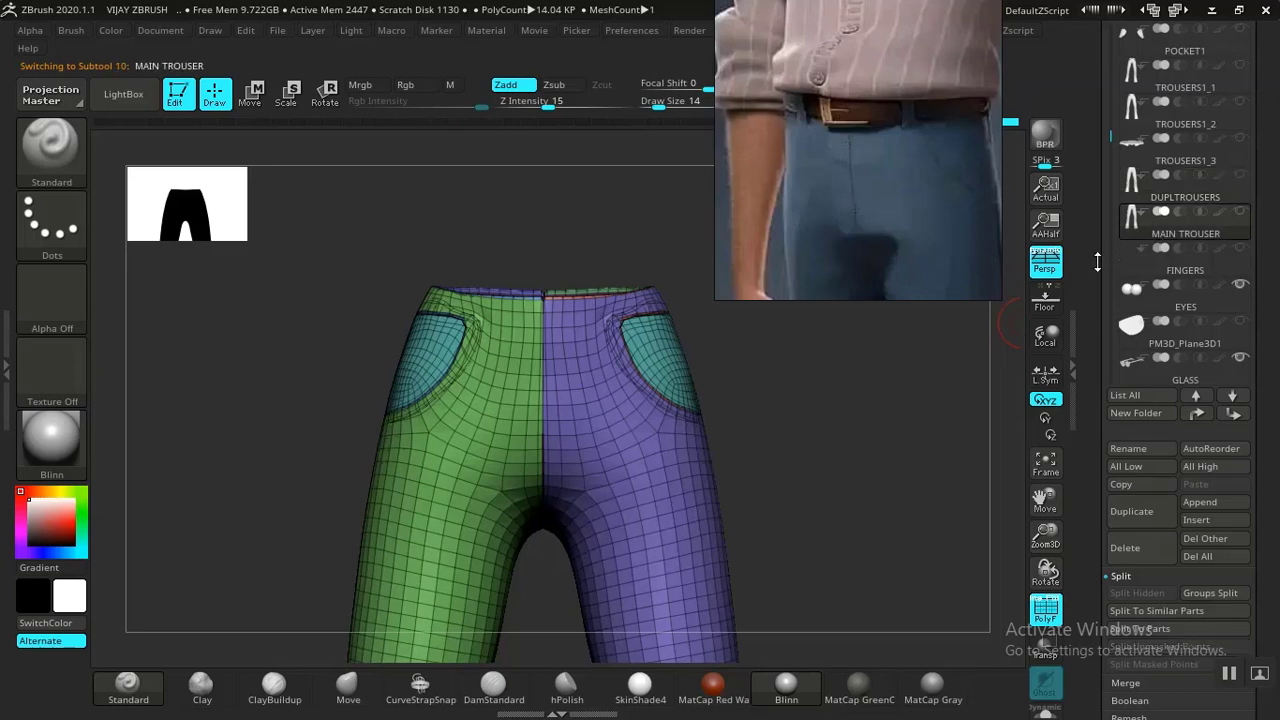
key("shift+f")
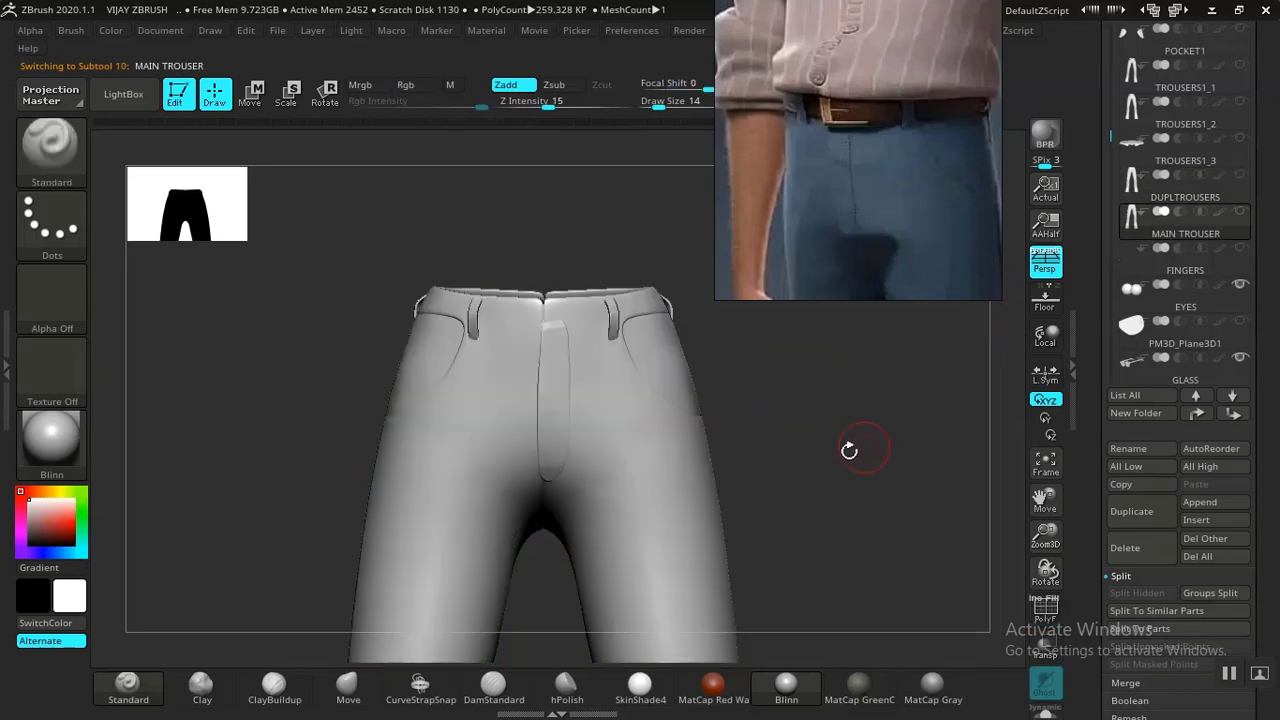
left_click_drag(849, 450, 857, 520, "alt")
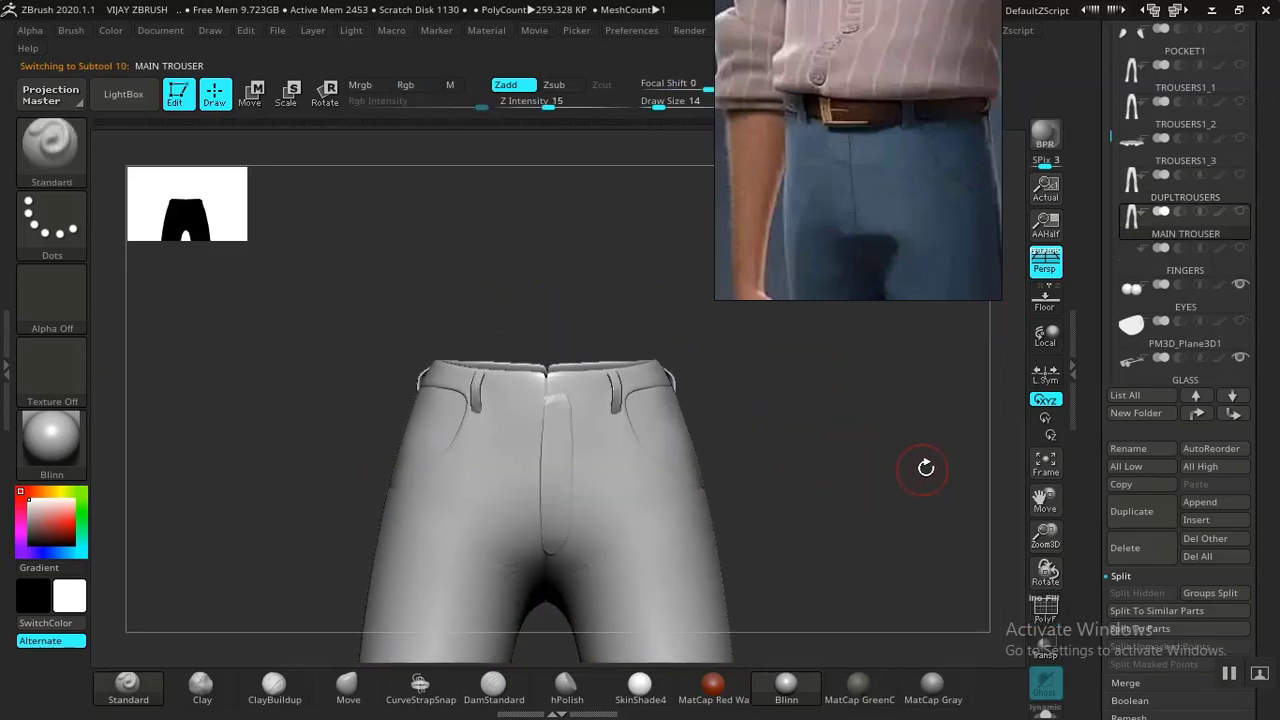
left_click_drag(926, 467, 926, 480)
left_click_drag(867, 446, 897, 590, "alt")
left_click_drag(889, 453, 880, 660, "alt")
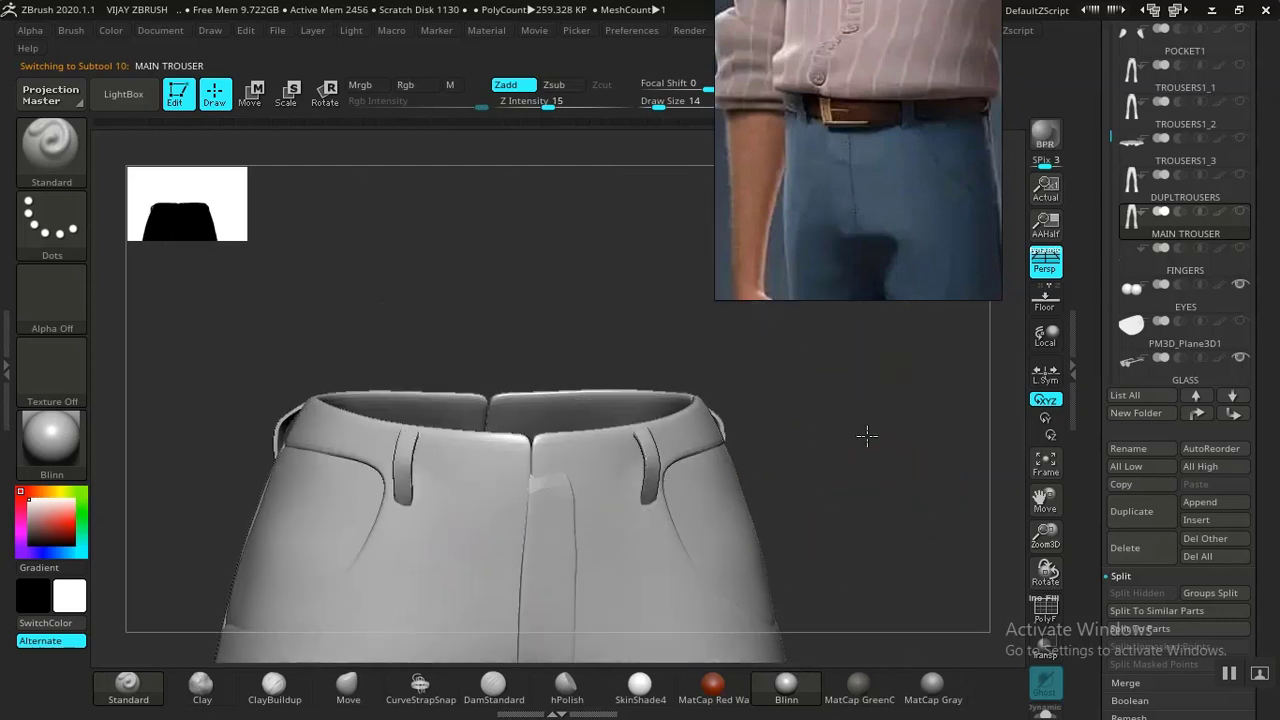
Adjust the notch at the centre of the MAIN TROUSER waistband with the Move Topological brush.
left_click_drag(866, 434, 860, 572, "alt")
left_click_drag(920, 457, 840, 458, "shift")
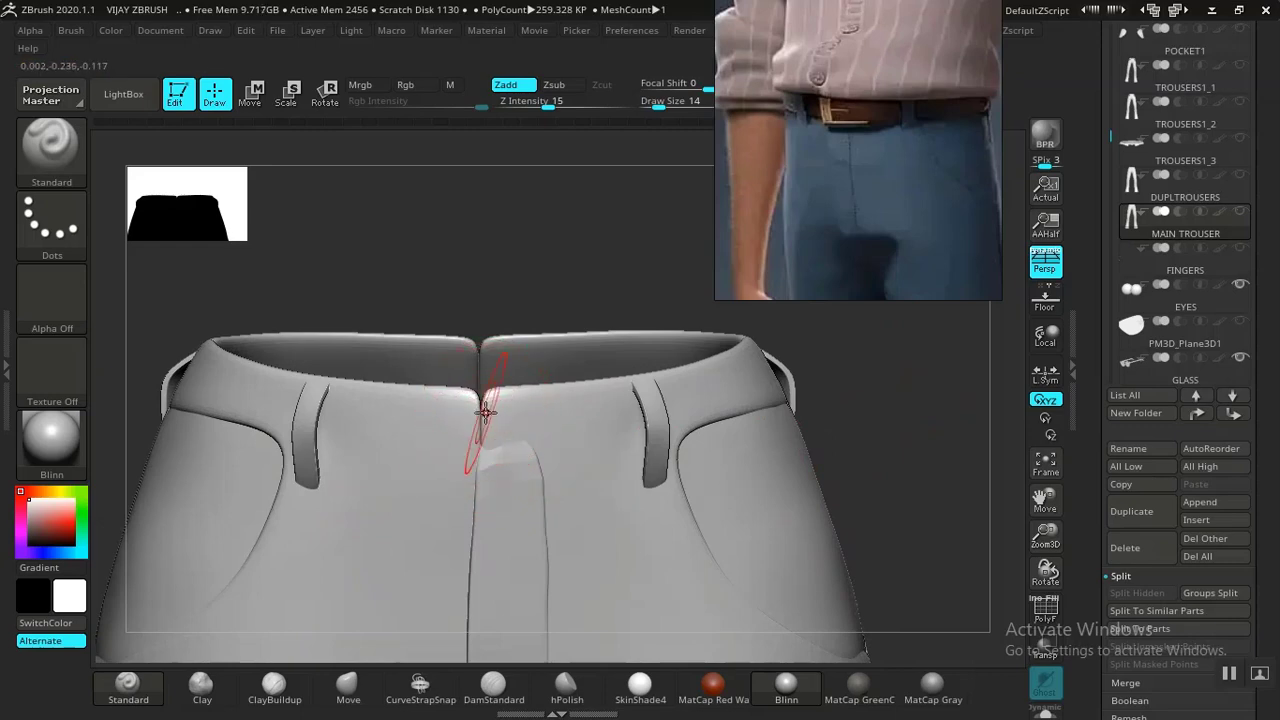
key("b")
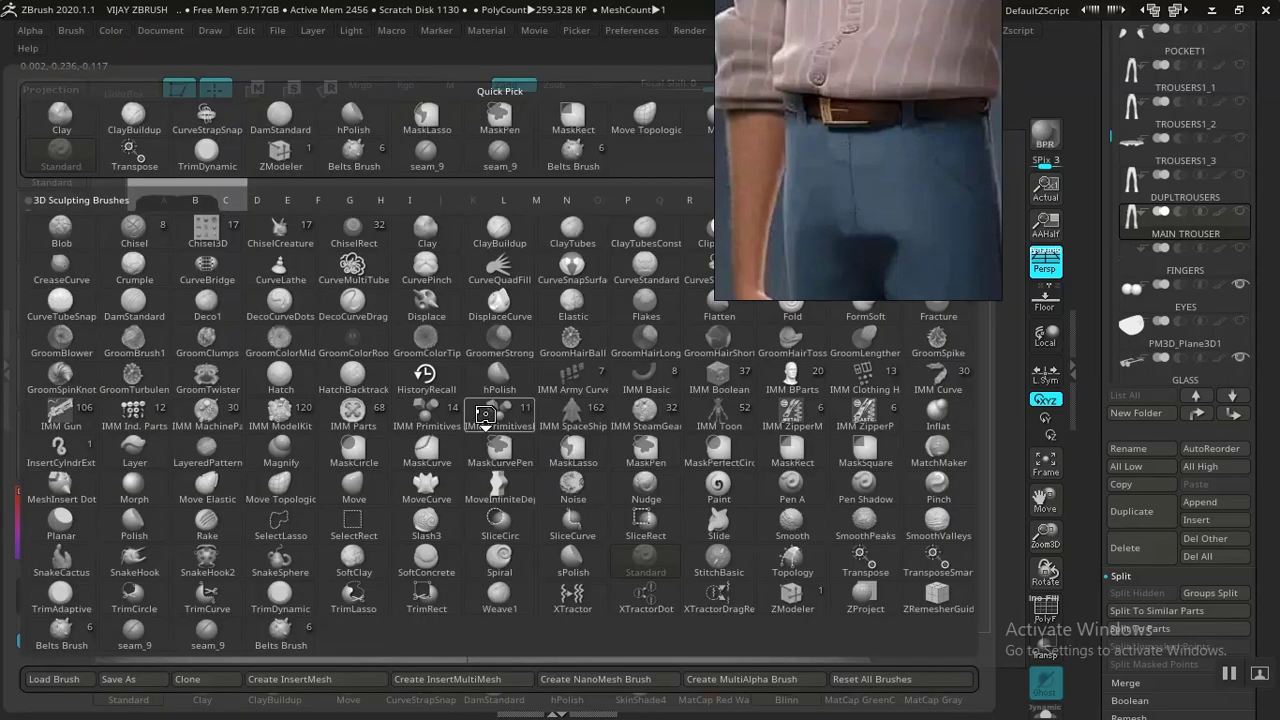
left_click(279, 490)
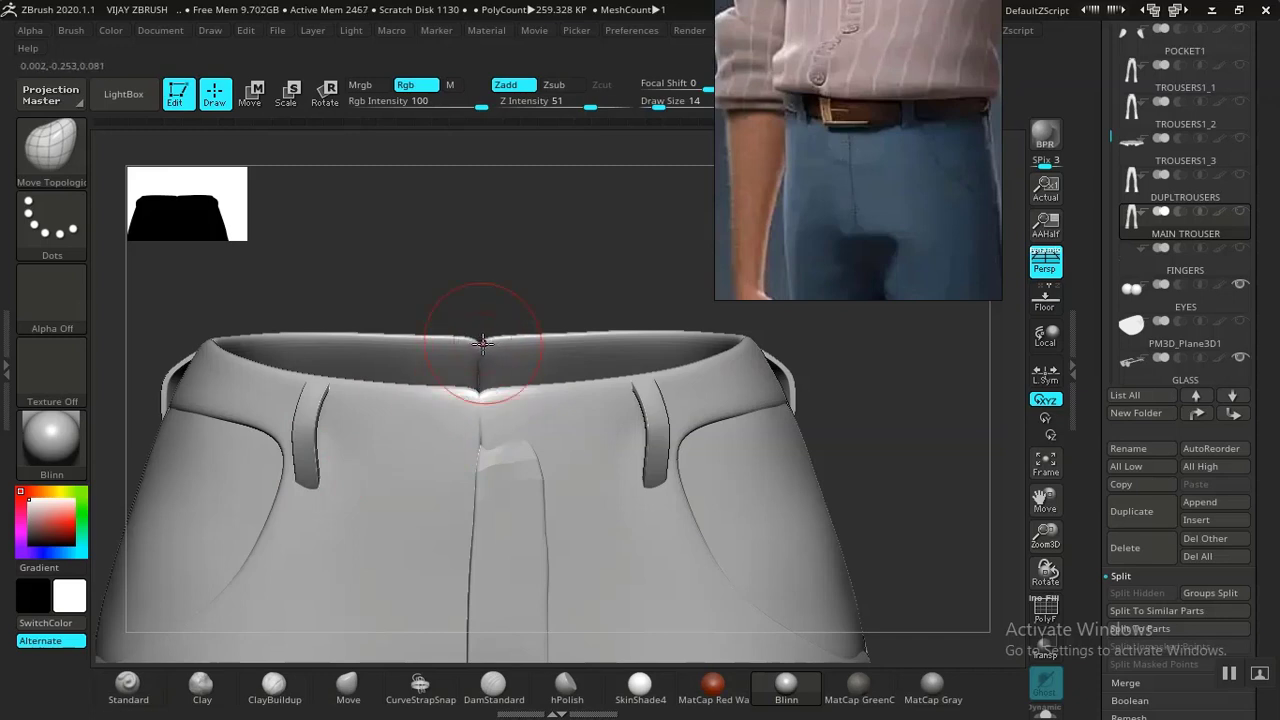
left_click_drag(924, 436, 776, 514, "alt")
left_click_drag(703, 465, 666, 504)
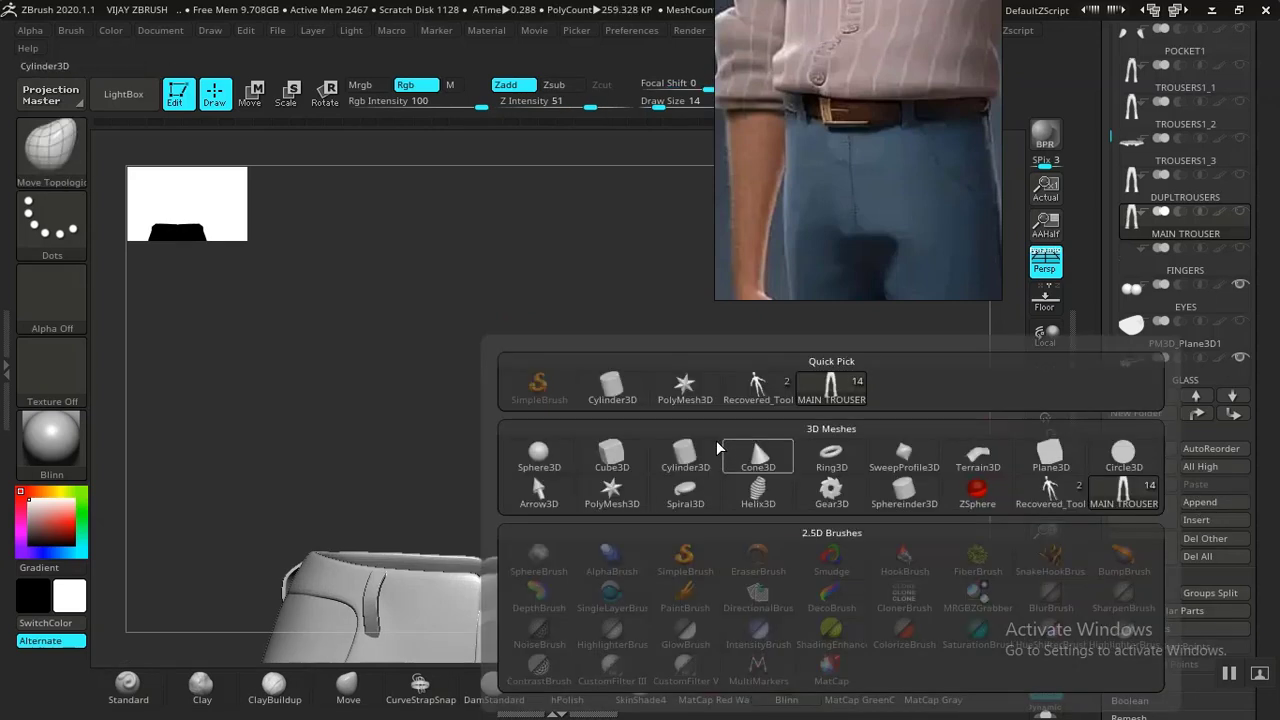
Append a Sphere3D subtool, make it the active subtool and show its polyframe.
left_click(541, 458)
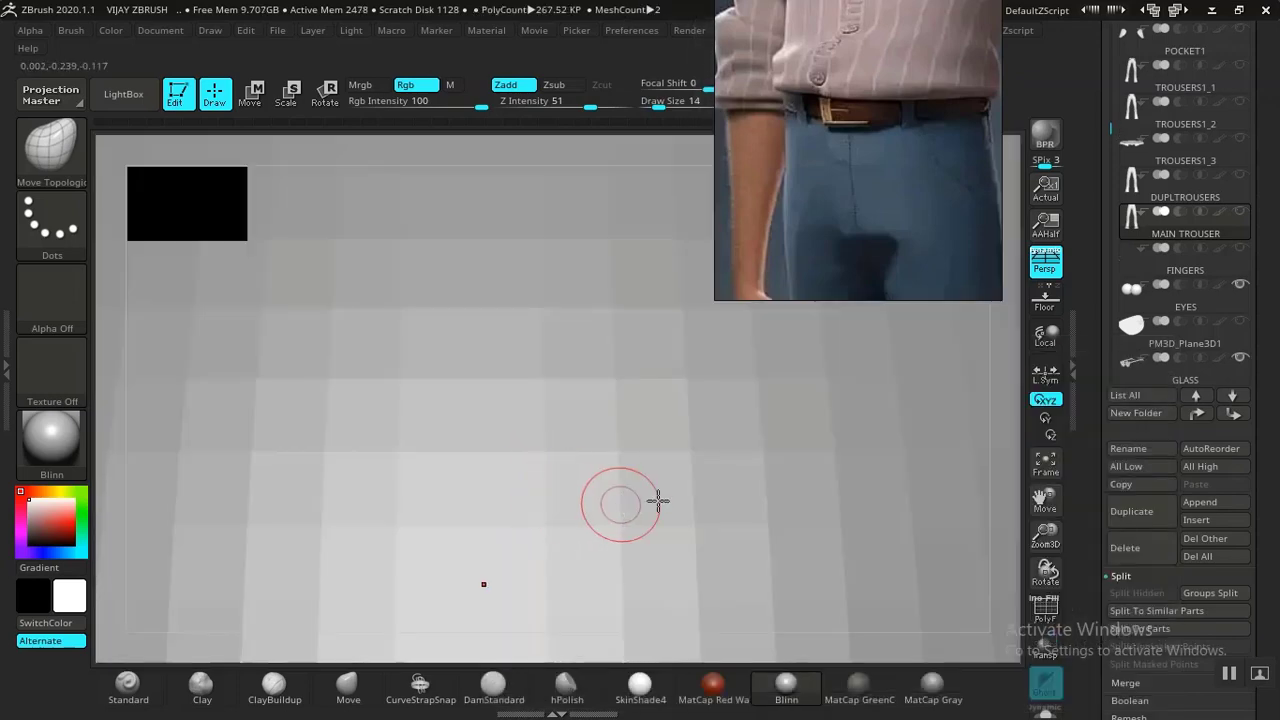
key("f")
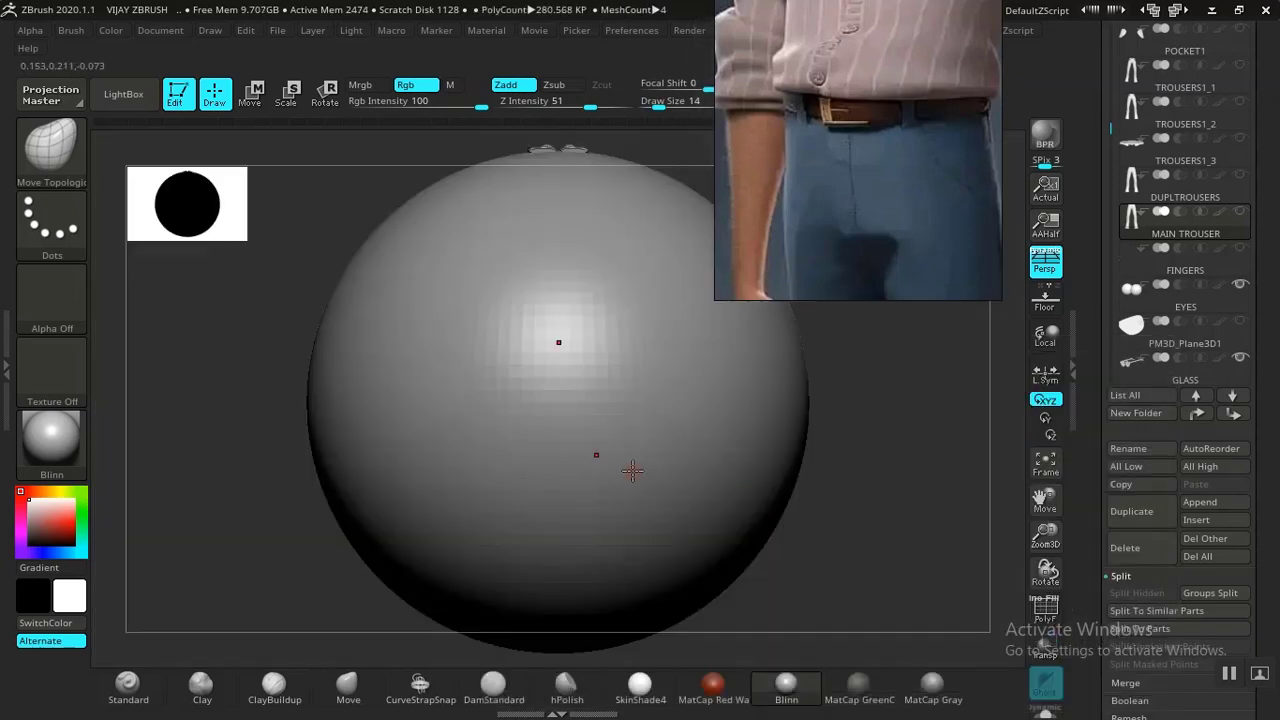
left_click(652, 477, "alt")
key("shift+f")
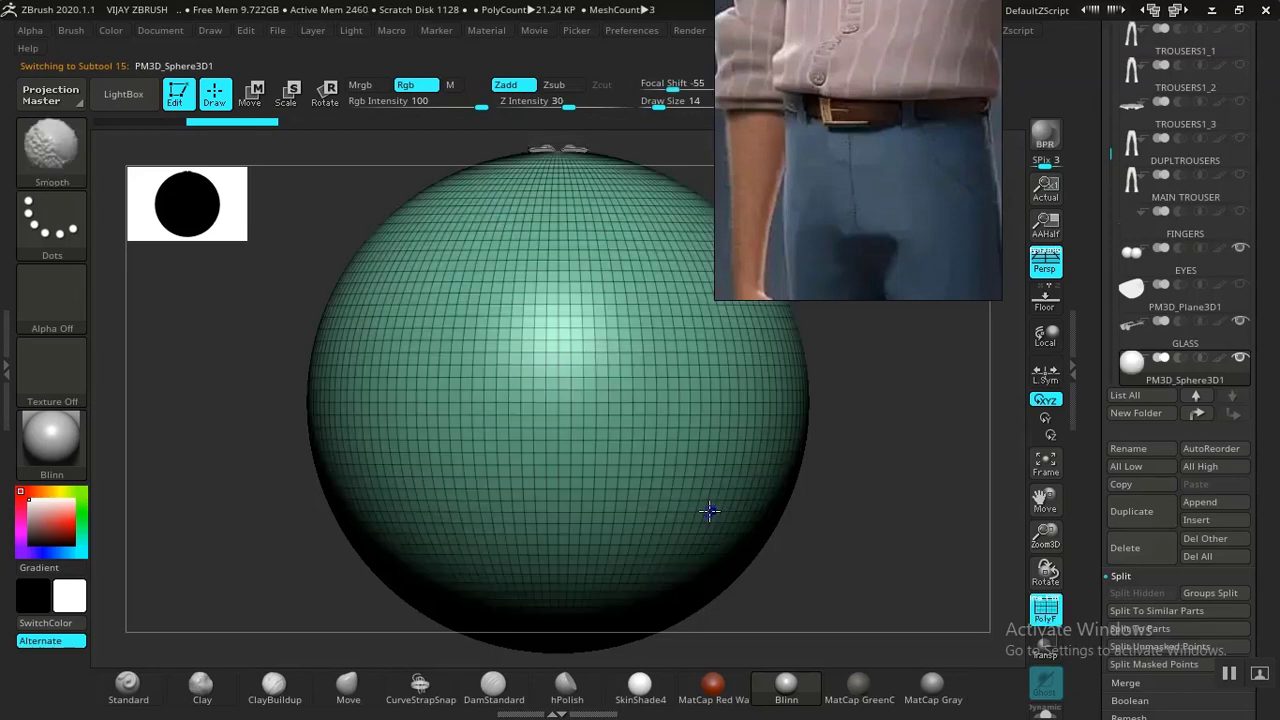
Scale the appended sphere down uniformly to a small fraction of its original size.
key("e")
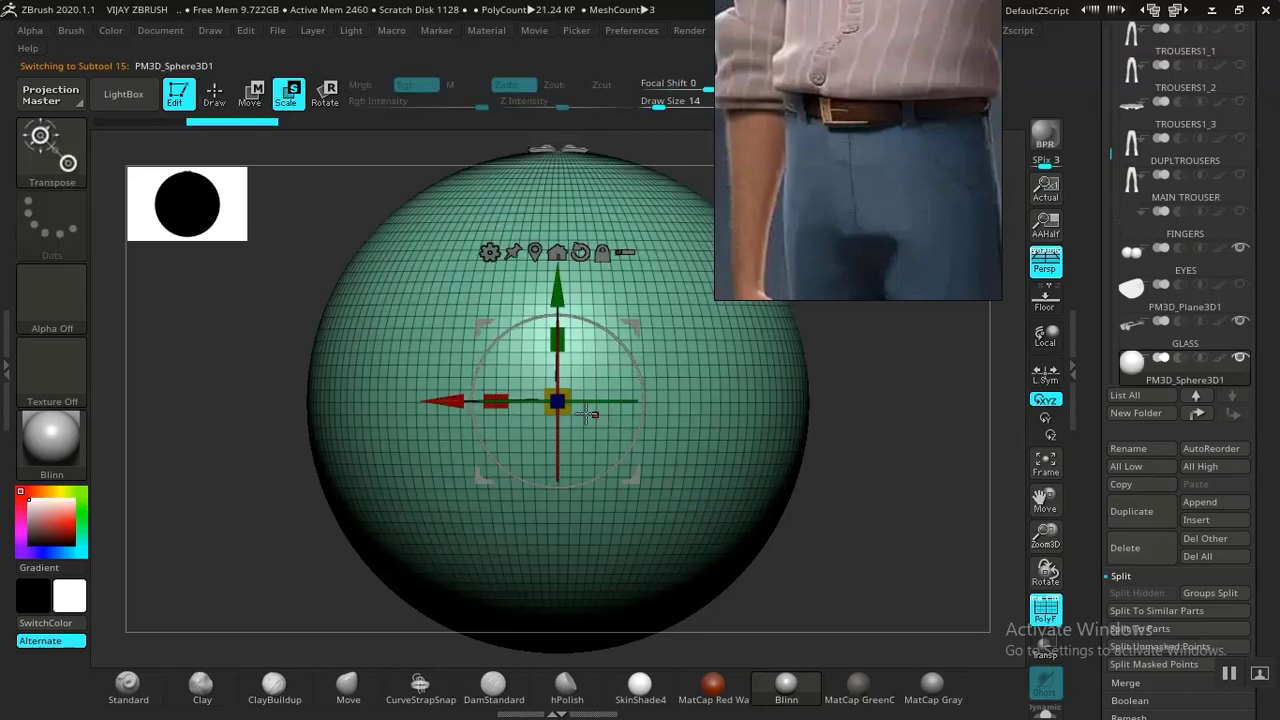
left_click_drag(588, 413, 340, 391)
key("f")
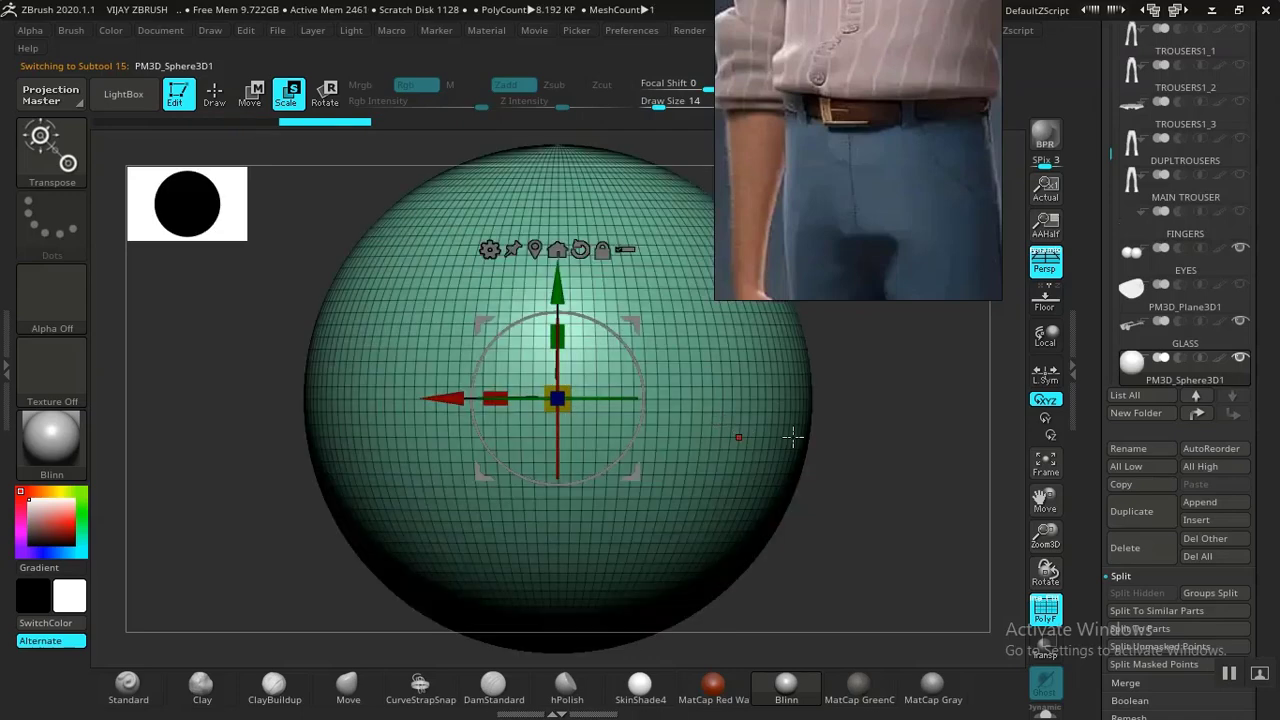
left_click_drag(883, 465, 1005, 482)
left_click_drag(566, 391, 340, 400)
mouse_move(722, 425)
left_mouse_down("alt")
mouse_move(734, 361)
mouse_move(735, 473)
mouse_move(666, 437)
mouse_move(721, 437)
left_mouse_up("alt")
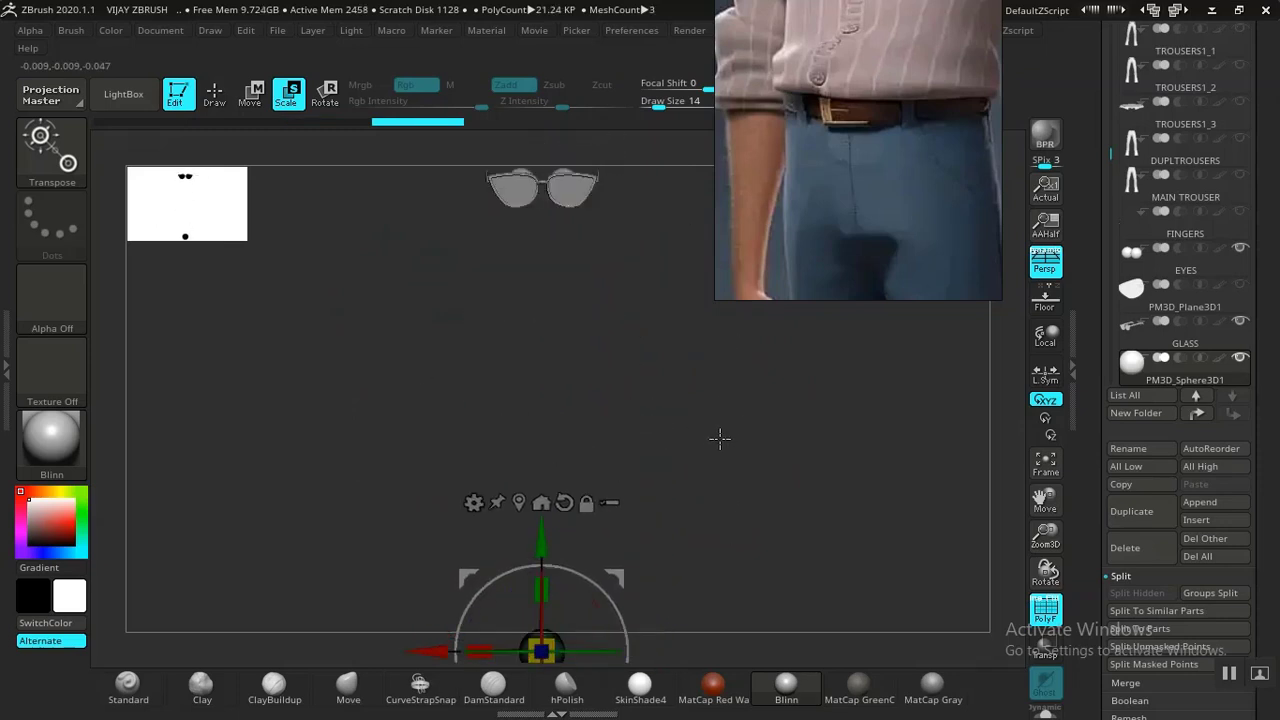
Show the MAIN TROUSER subtool, enlarge the sphere to about hip width and raise it to the waistband.
left_click(1241, 176)
left_click_drag(800, 475, 831, 250, "alt")
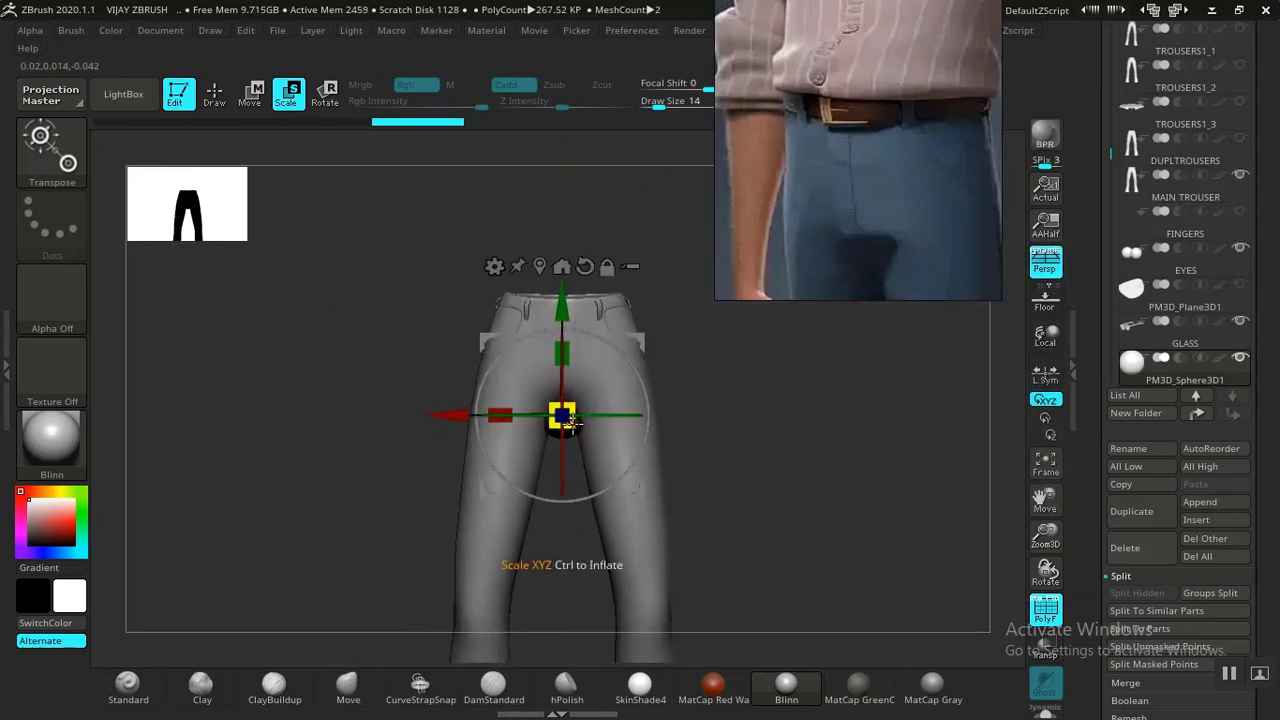
left_click_drag(562, 414, 593, 443)
left_click_drag(573, 289, 573, 193)
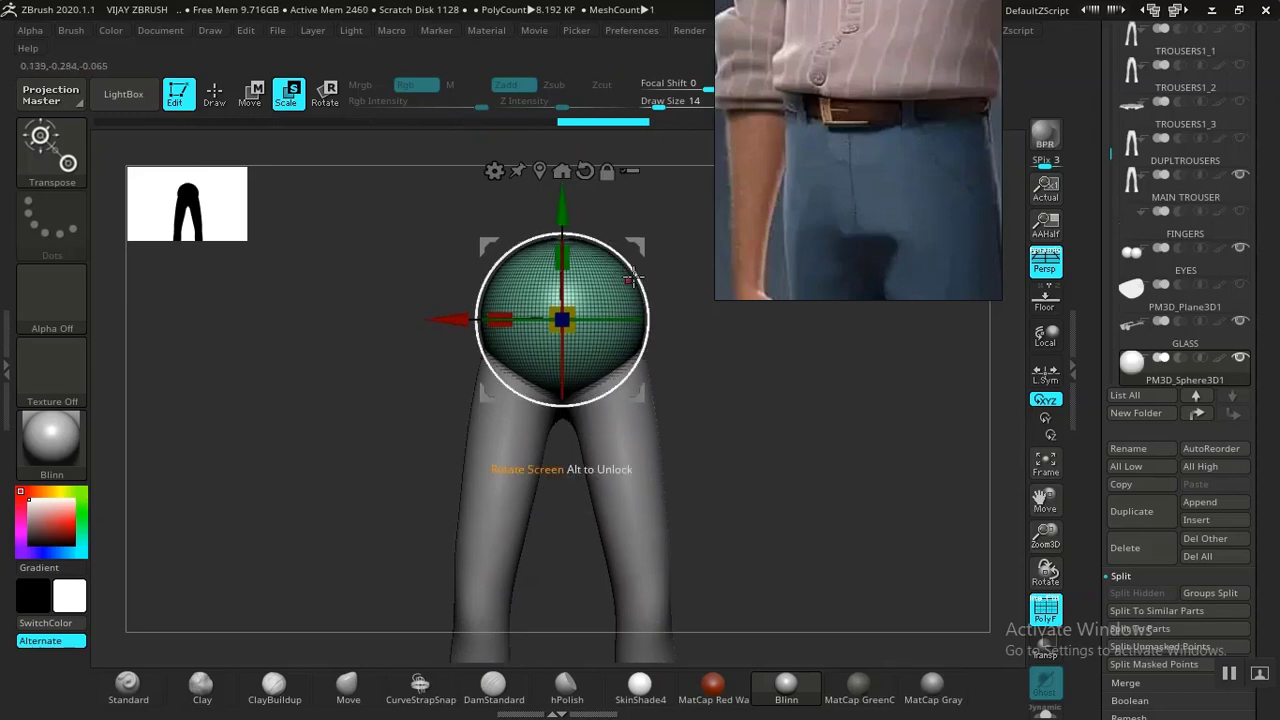
left_click_drag(753, 349, 433, 223, "alt")
key("q")
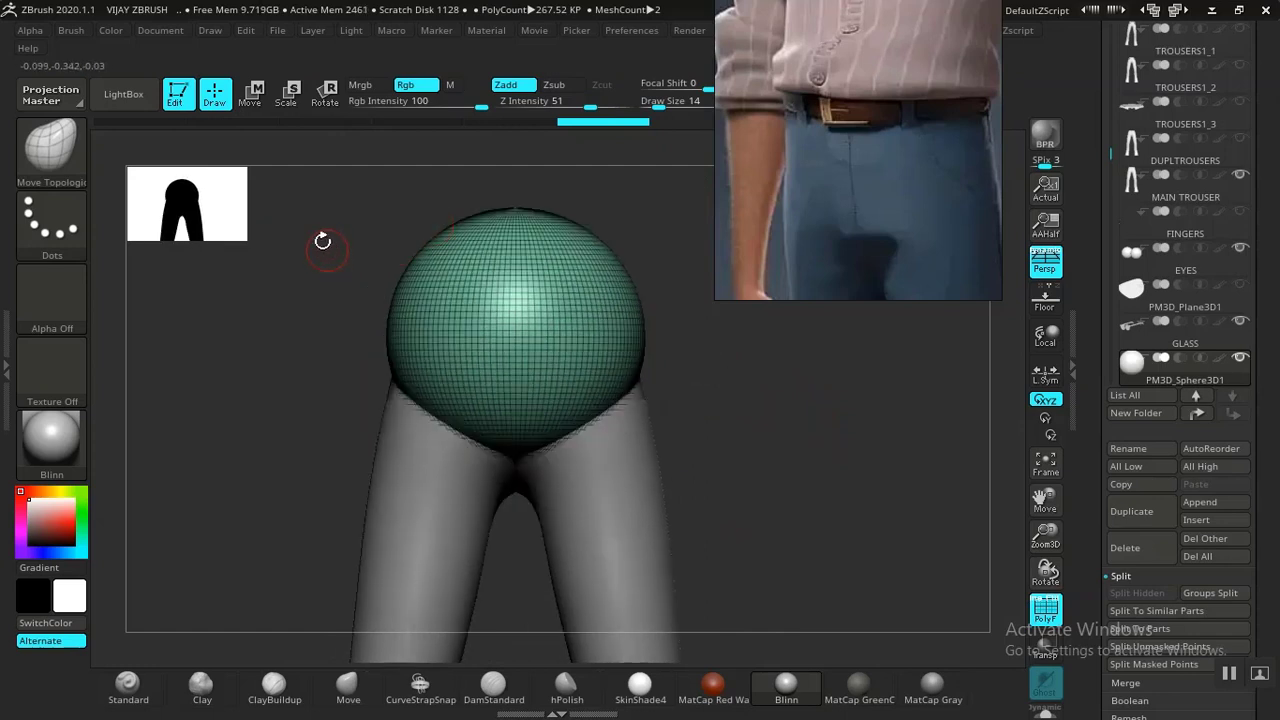
Hide the lower half of the sphere in the front view.
key("ctrl")
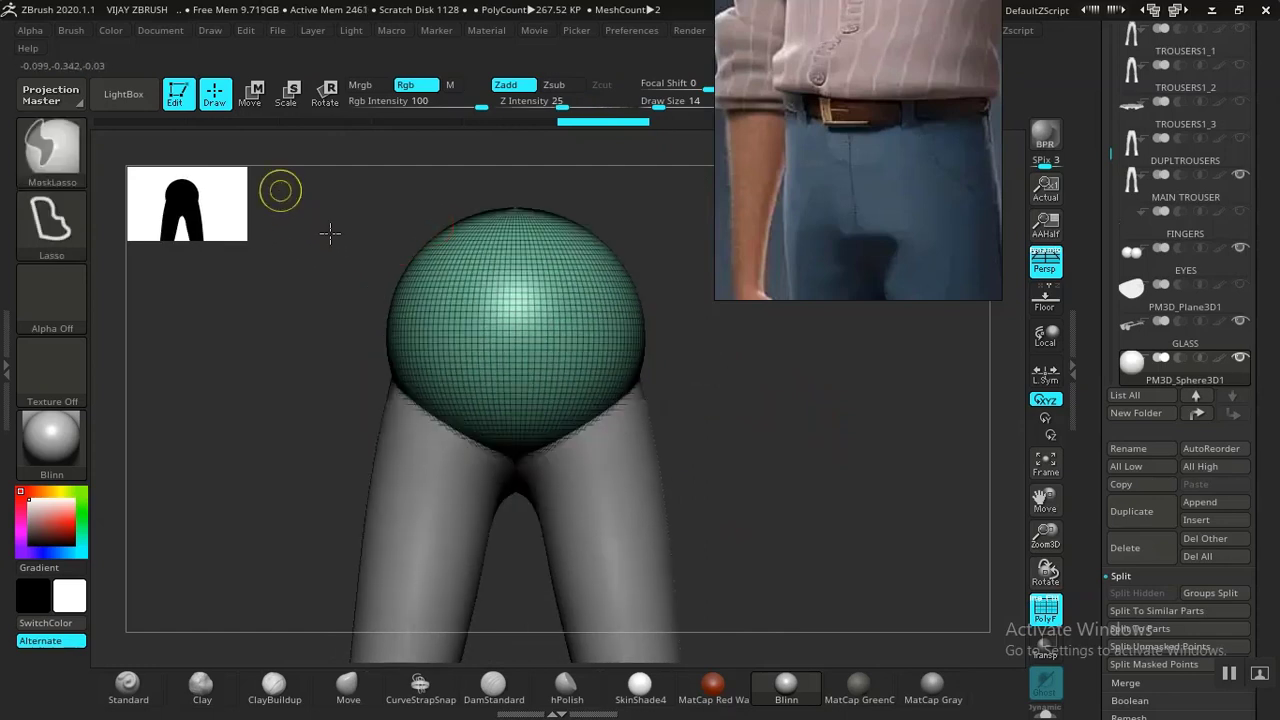
mouse_move(288, 181)
left_mouse_down("ctrl+shift")
mouse_move(423, 291)
mouse_move(829, 312)
mouse_move(829, 325)
left_mouse_up("ctrl+shift")
left_click_drag(748, 323, 828, 388)
Turn on double-sided display for the sphere and undo the hiding of its lower half.
left_click_drag(1087, 567, 1099, 412)
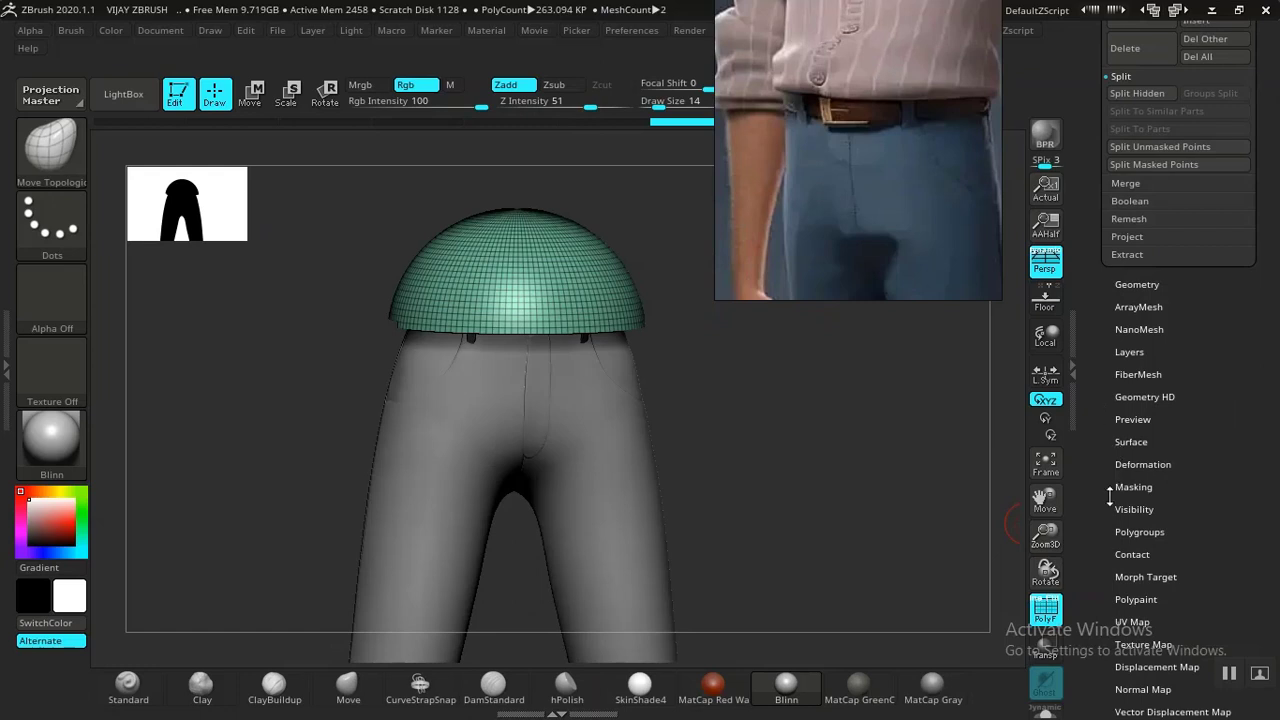
left_click_drag(1110, 495, 1115, 450)
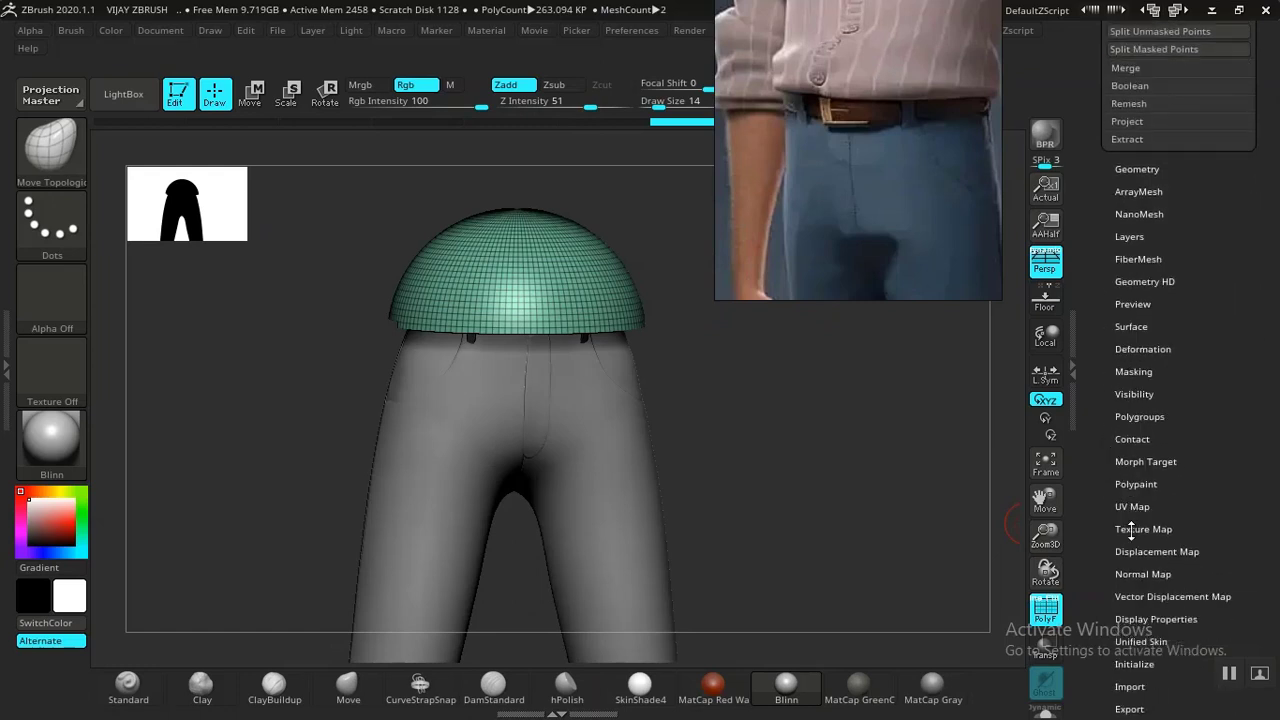
left_click_drag(1095, 601, 1108, 528)
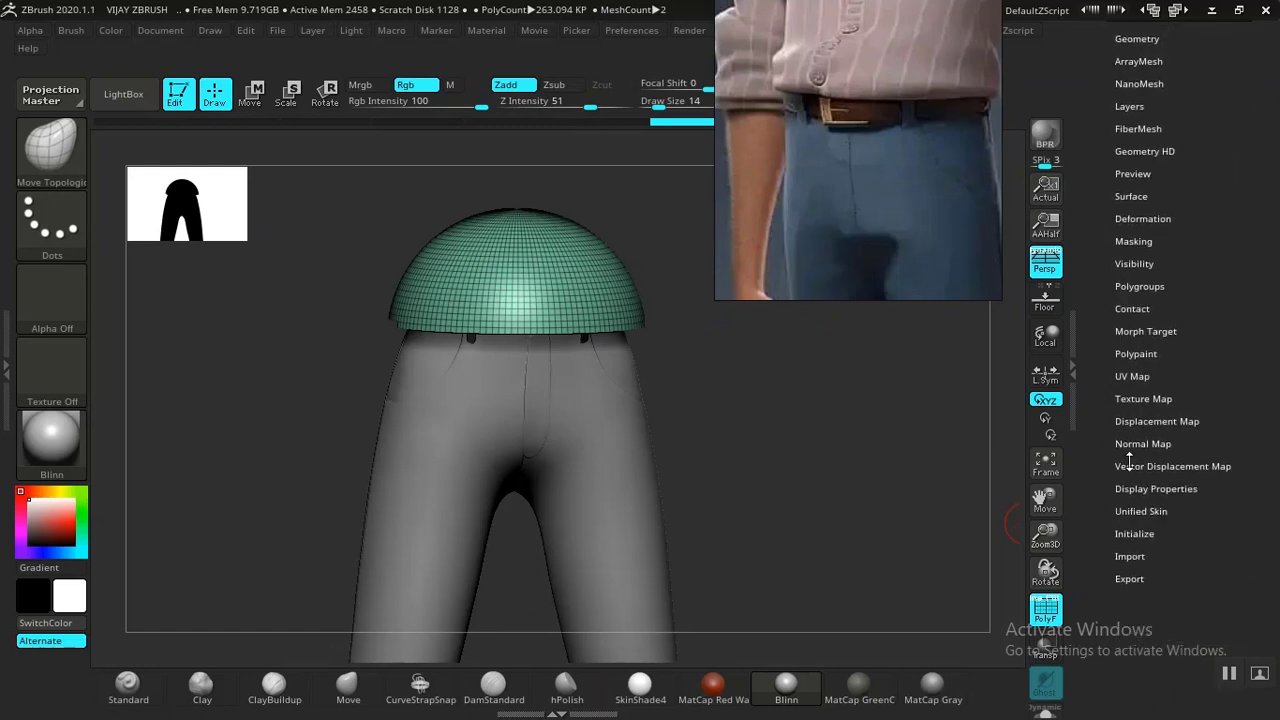
left_click(1136, 492)
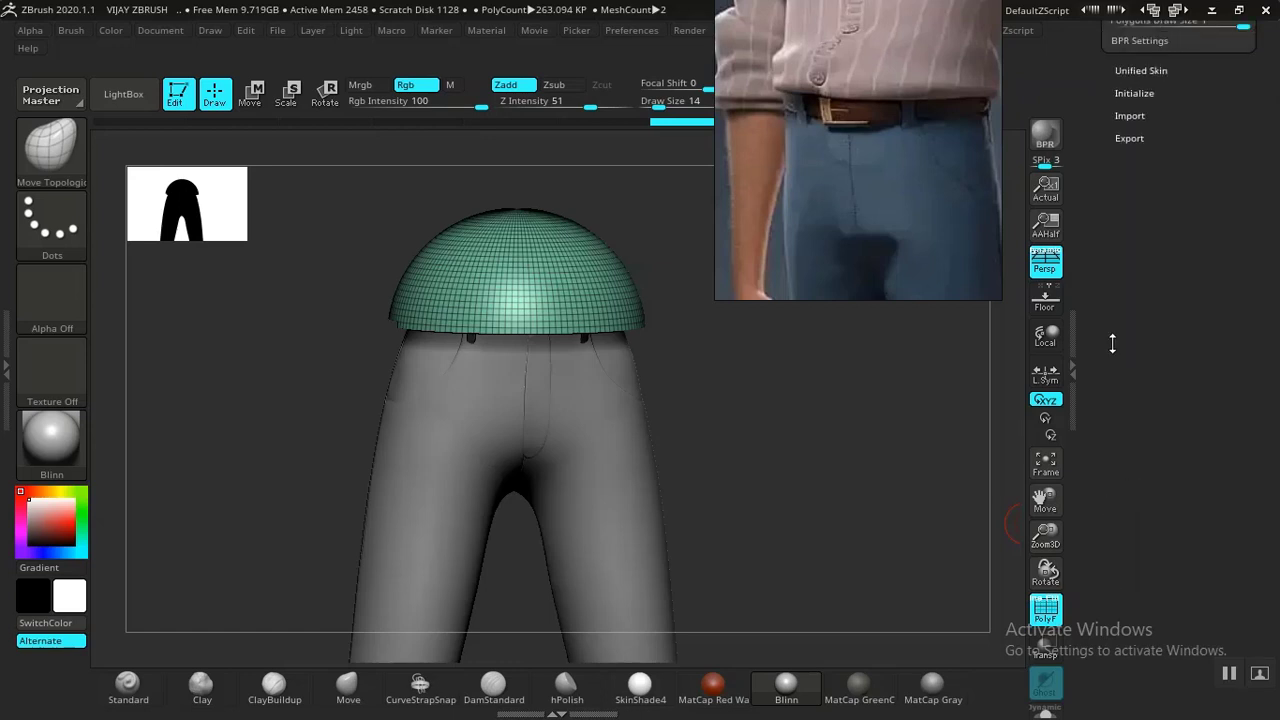
left_click_drag(1111, 343, 1105, 473)
left_click(1128, 299)
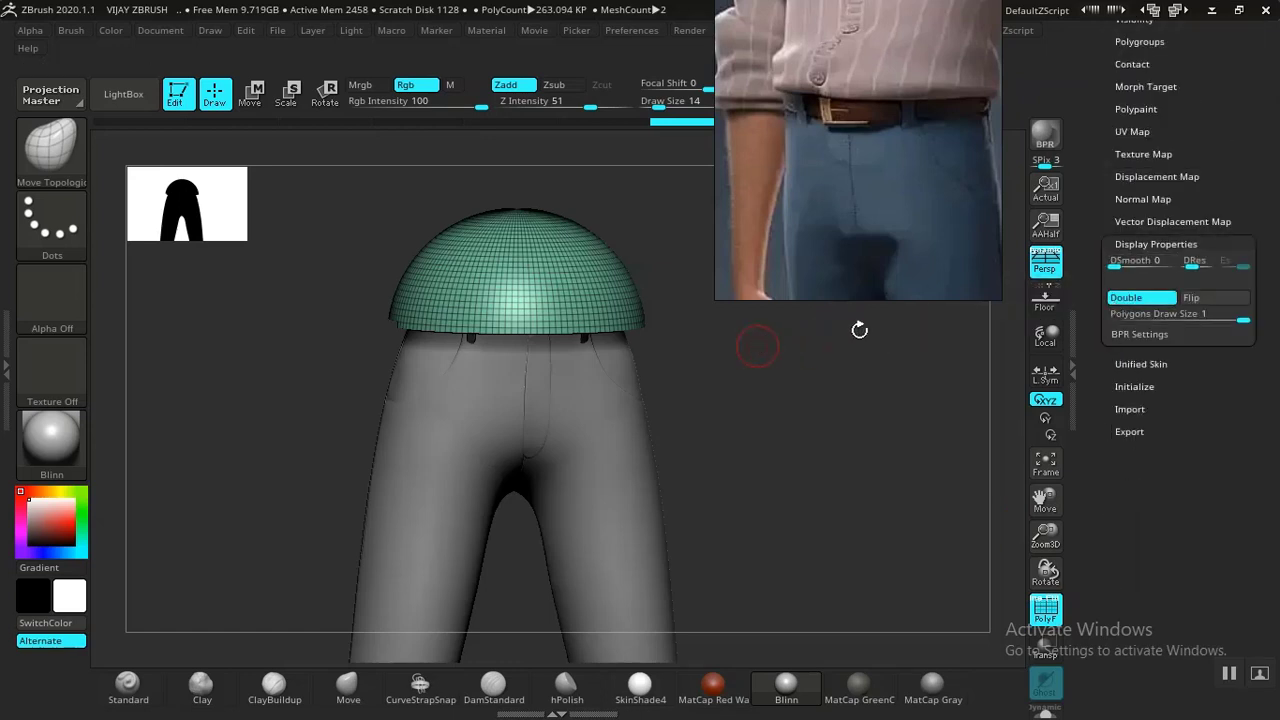
mouse_move(859, 330)
left_mouse_down()
mouse_move(797, 411)
mouse_move(874, 366)
mouse_move(866, 383)
mouse_move(740, 414)
left_mouse_up()
key("ctrl+z")
left_click(1140, 297)
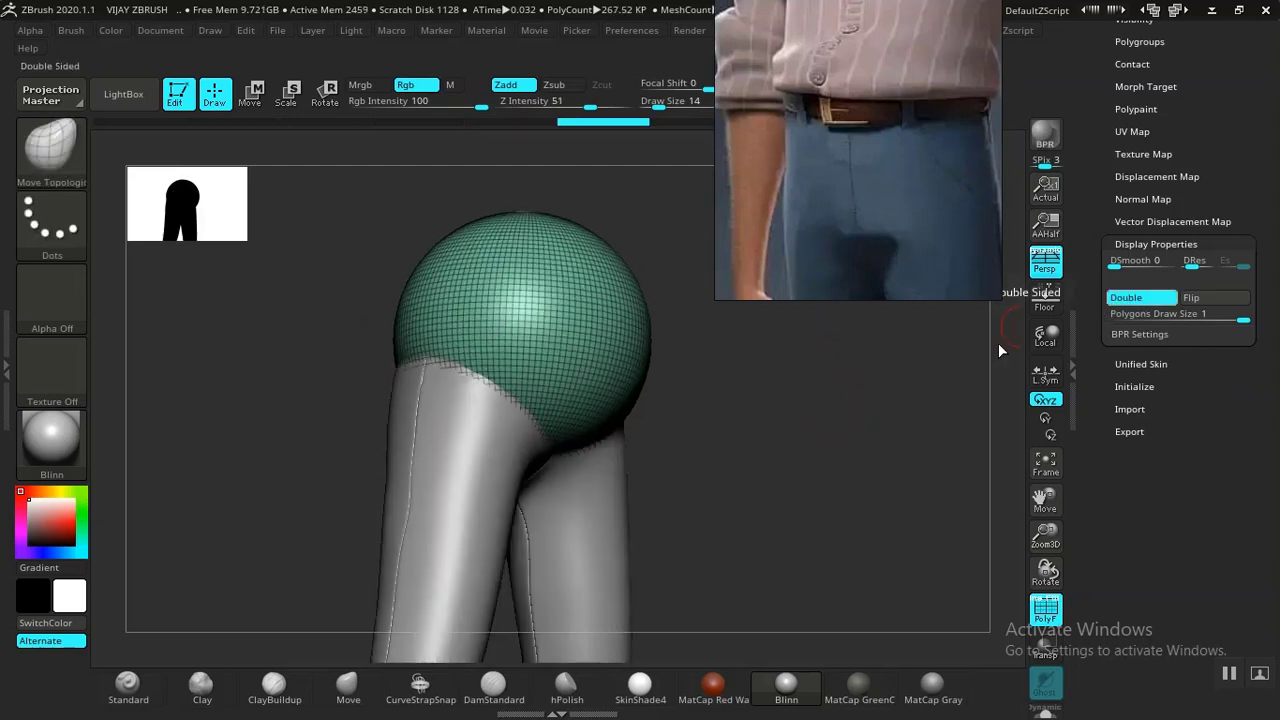
Try to reconstruct a lower subdivision level for the sphere.
left_click_drag(998, 350, 843, 437)
key("ctrl")
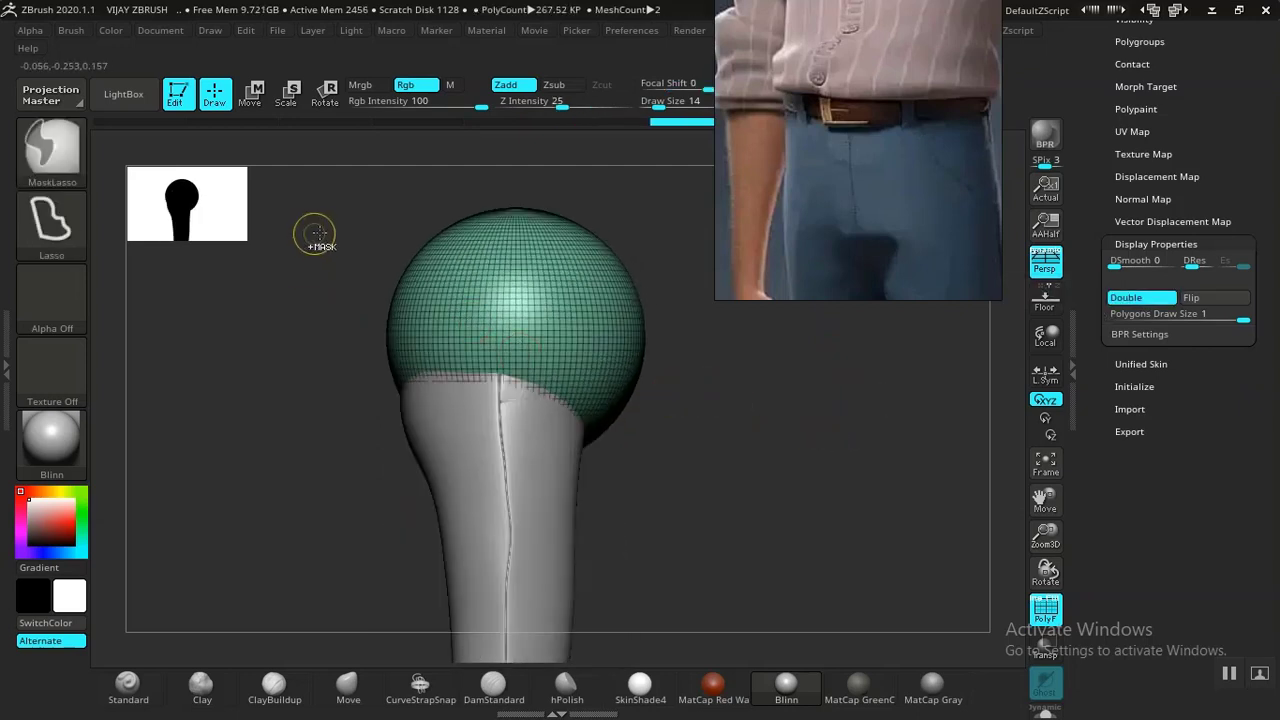
scroll(1093, 206, "up", 5)
left_click(1137, 155)
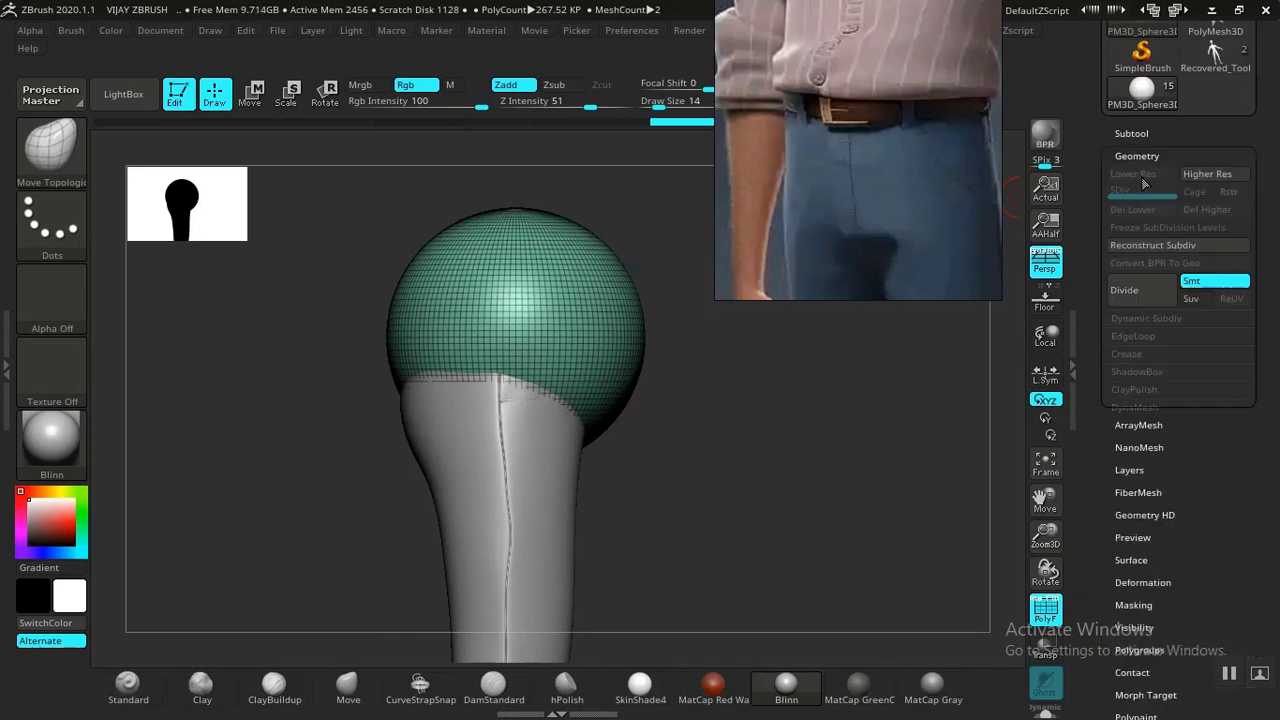
left_click(1122, 249)
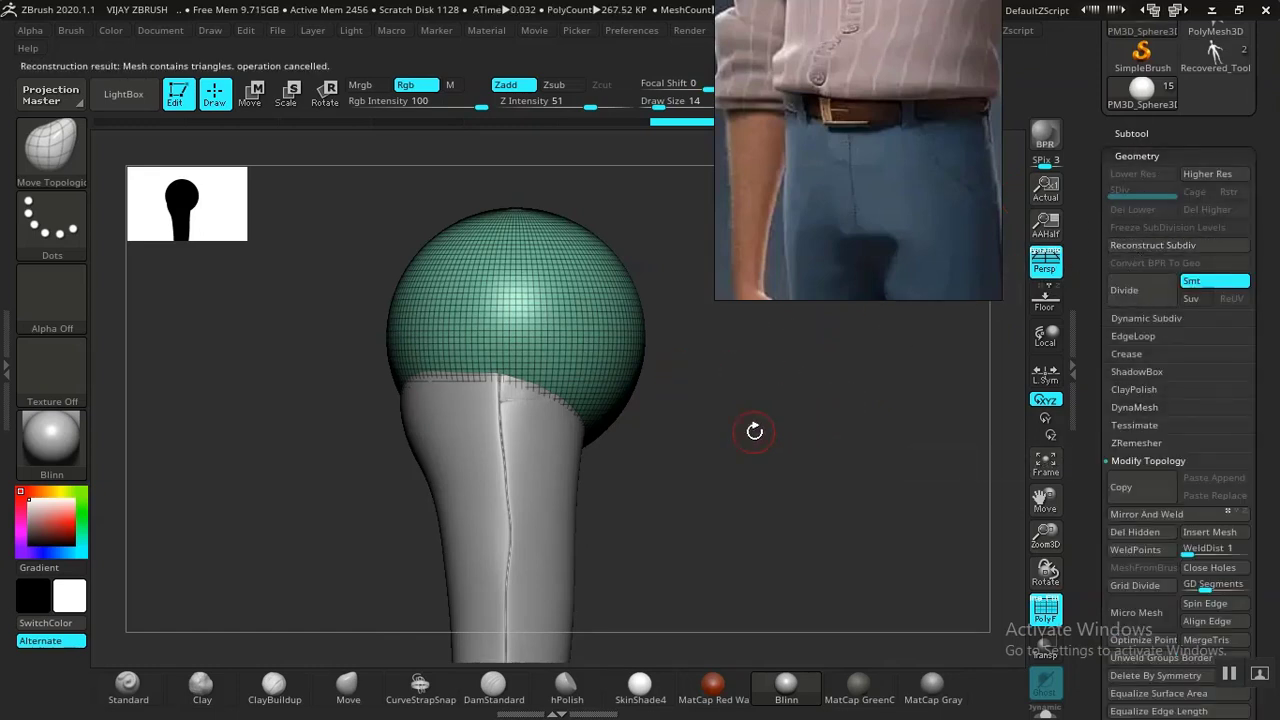
Hide the upper half of the sphere and delete the hidden geometry, keeping the lower bowl.
left_click_drag(754, 431, 702, 426)
mouse_move(306, 190)
left_mouse_down("ctrl+shift")
mouse_move(383, 271)
mouse_move(741, 327)
mouse_move(785, 322)
left_mouse_up("ctrl+shift")
left_click_drag(691, 374, 773, 436)
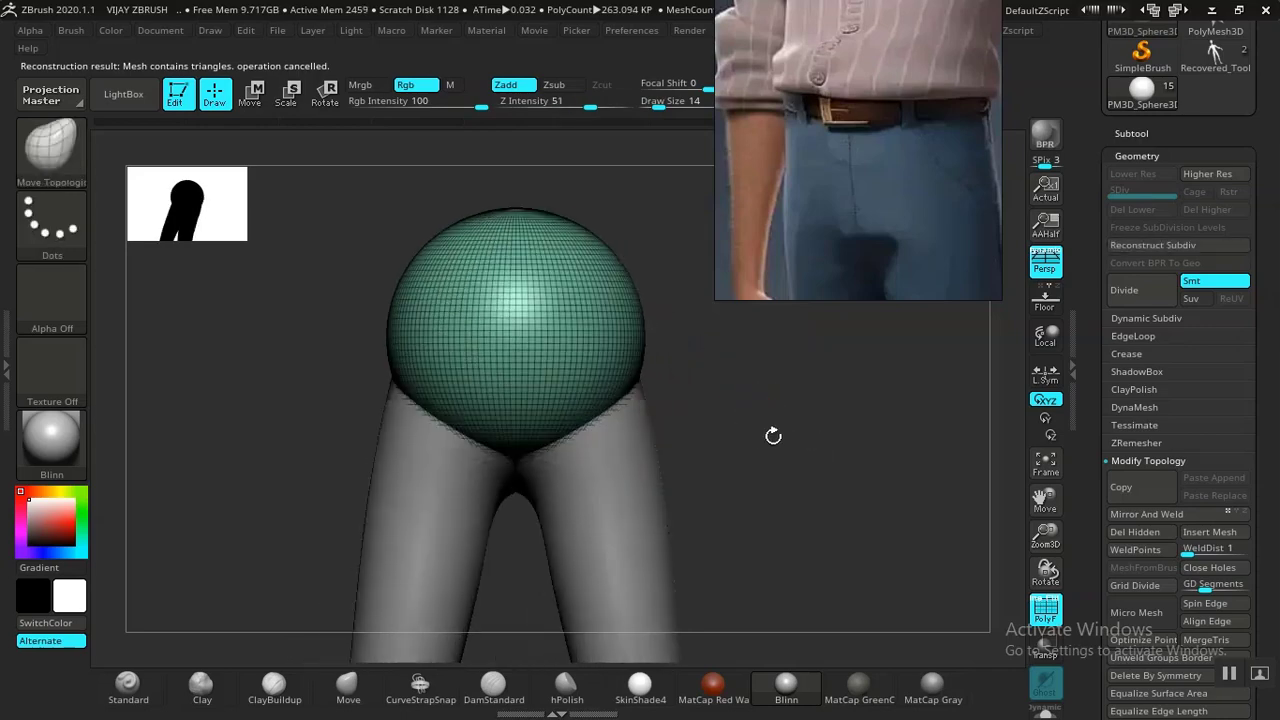
left_click_drag(906, 463, 155, 329, "ctrl+shift")
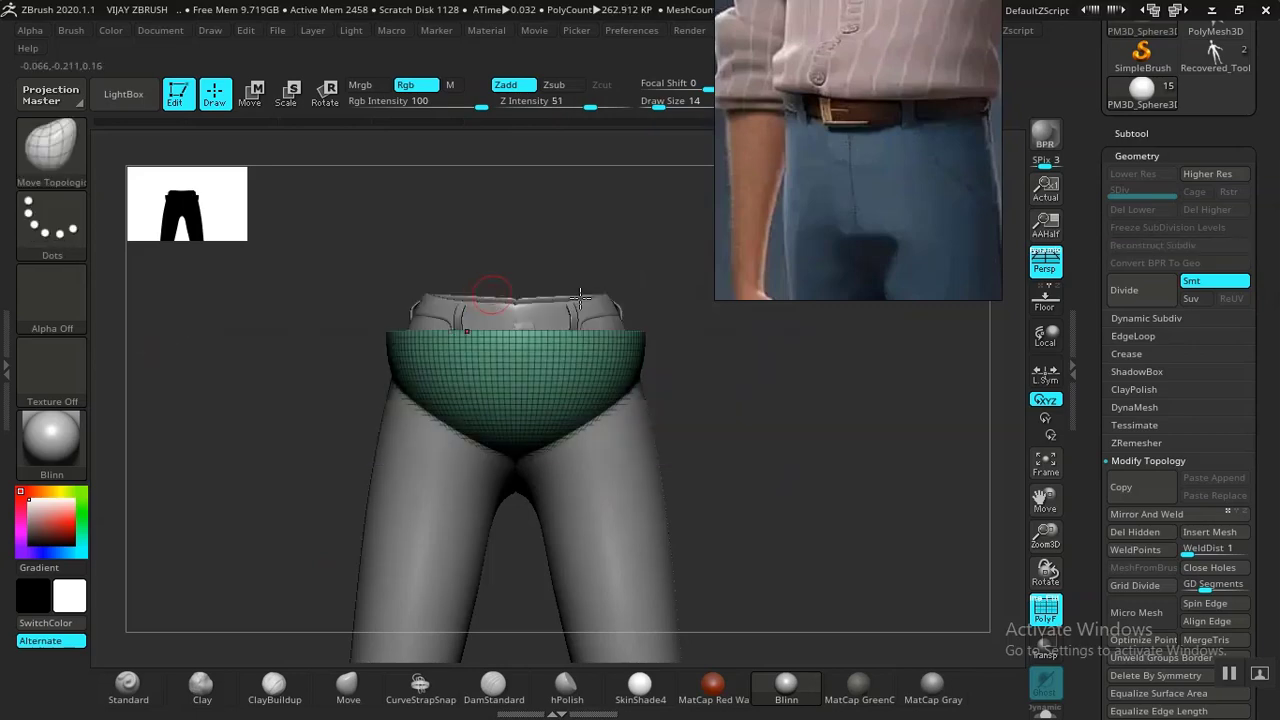
left_click_drag(735, 330, 854, 458)
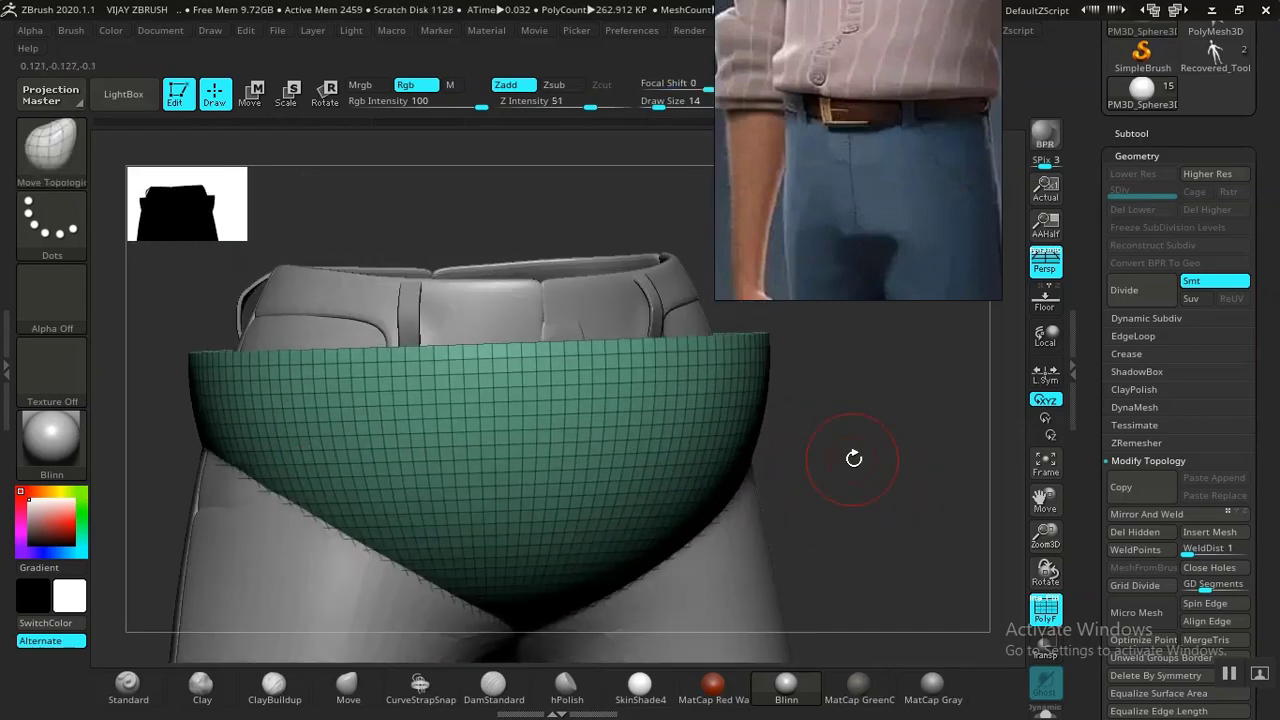
left_click(1128, 549)
Resize the half sphere and raise it so that it sits in the trousers' waist opening.
key("r")
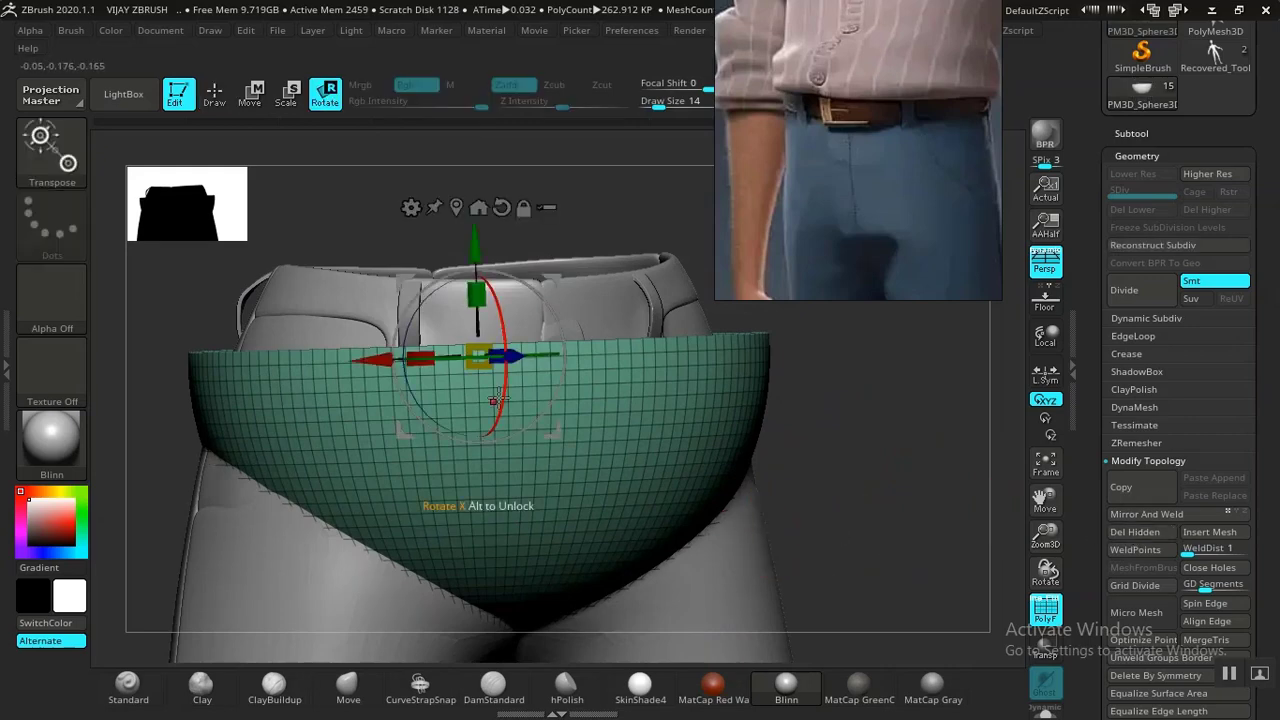
left_click_drag(420, 358, 357, 337)
left_click_drag(880, 440, 781, 409)
left_click_drag(481, 234, 483, 166)
left_click_drag(780, 378, 886, 423)
left_click_drag(591, 449, 544, 439)
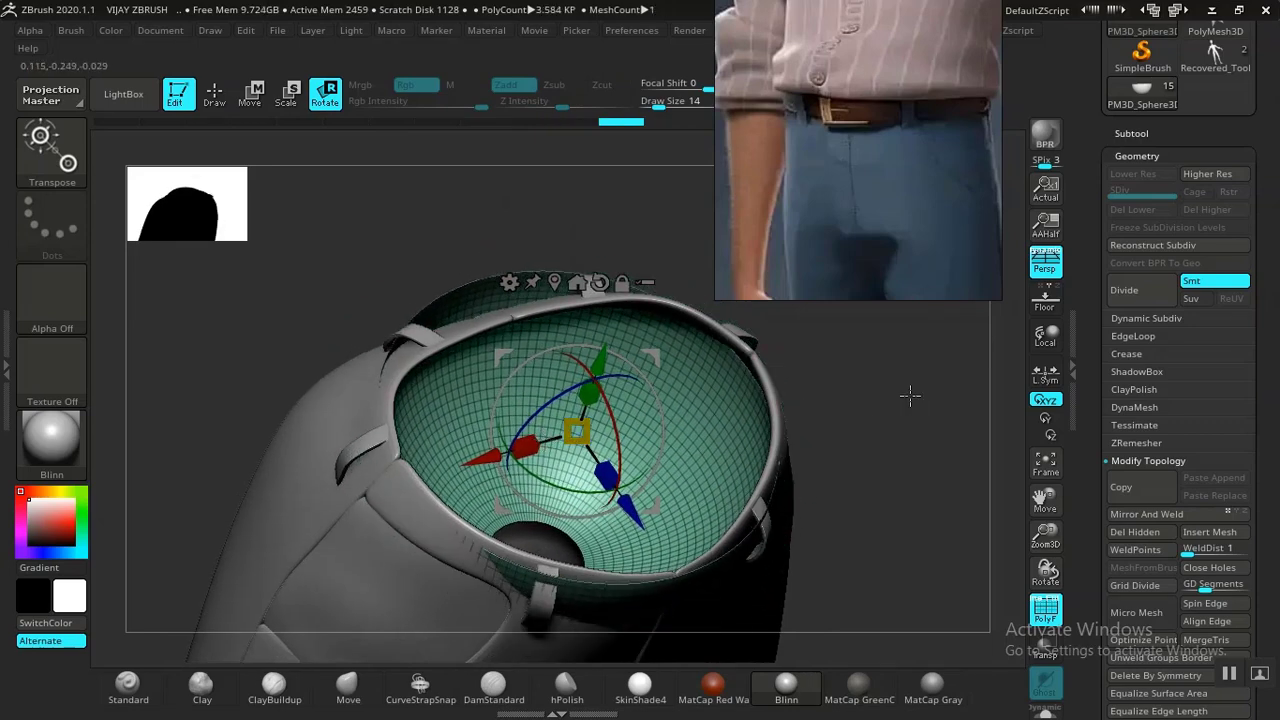
Adjust the half sphere's height so that its rim sits just below the waistband's upper edge.
left_click_drag(906, 394, 658, 322)
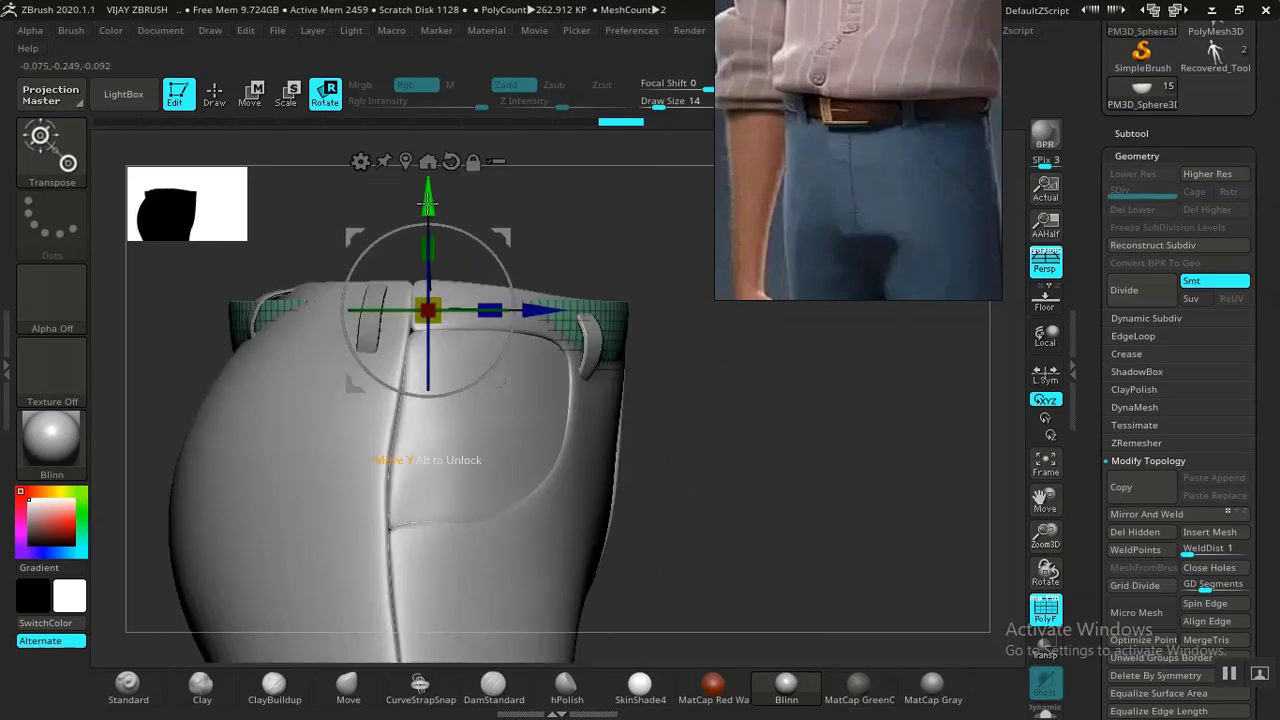
left_click_drag(428, 200, 428, 126)
left_click_drag(691, 331, 591, 291, "alt")
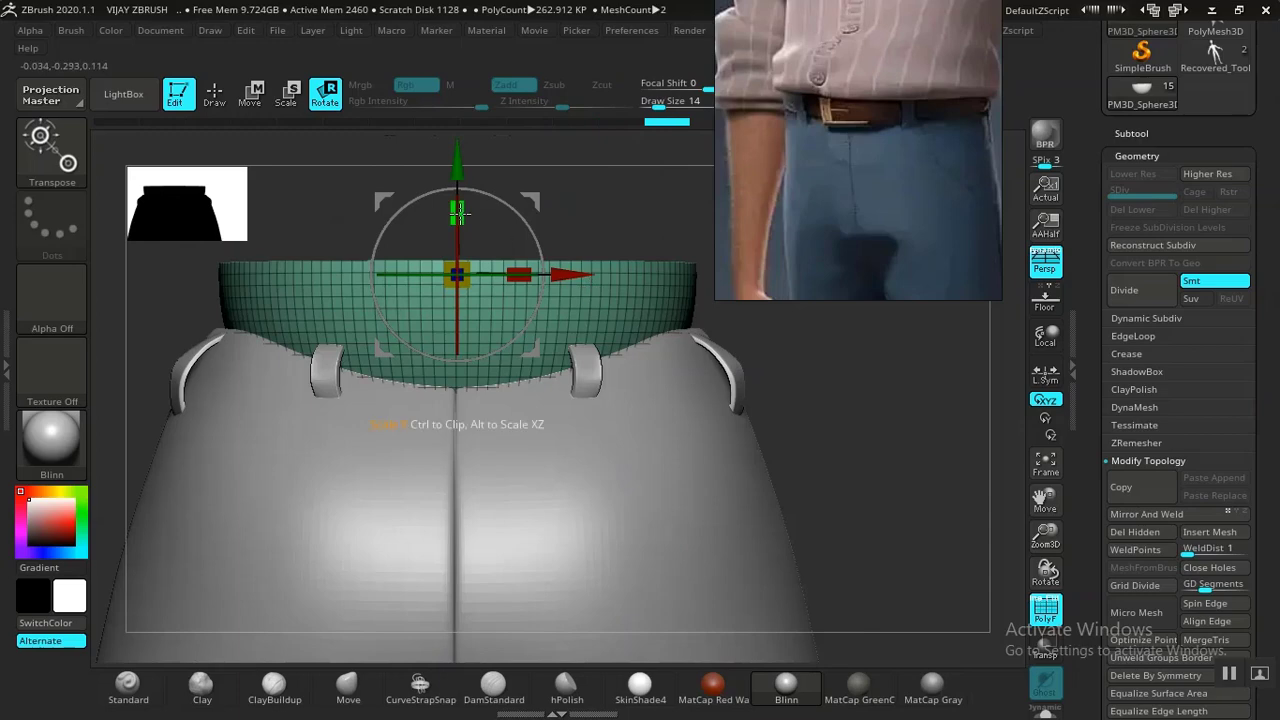
left_click_drag(455, 160, 459, 257)
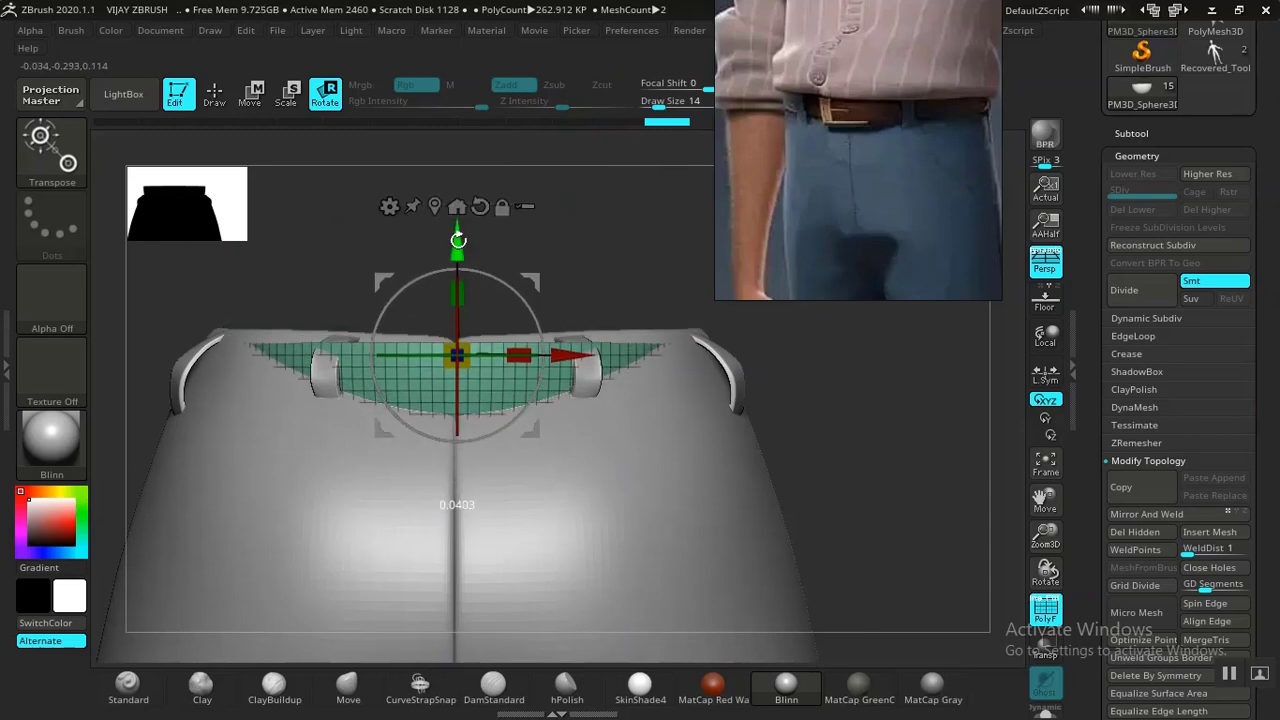
Scale the half sphere in depth and widen it to about 1.09 times to follow the waist opening.
left_click_drag(856, 374, 818, 350)
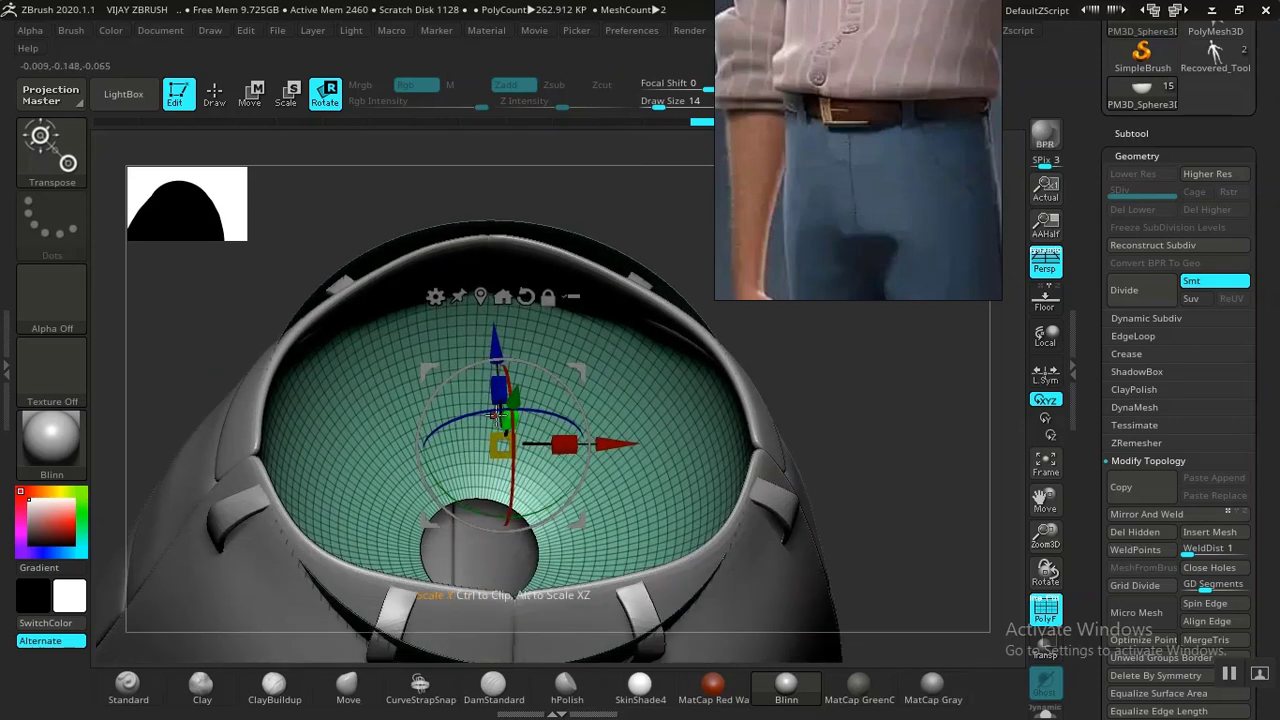
left_click_drag(492, 388, 492, 408)
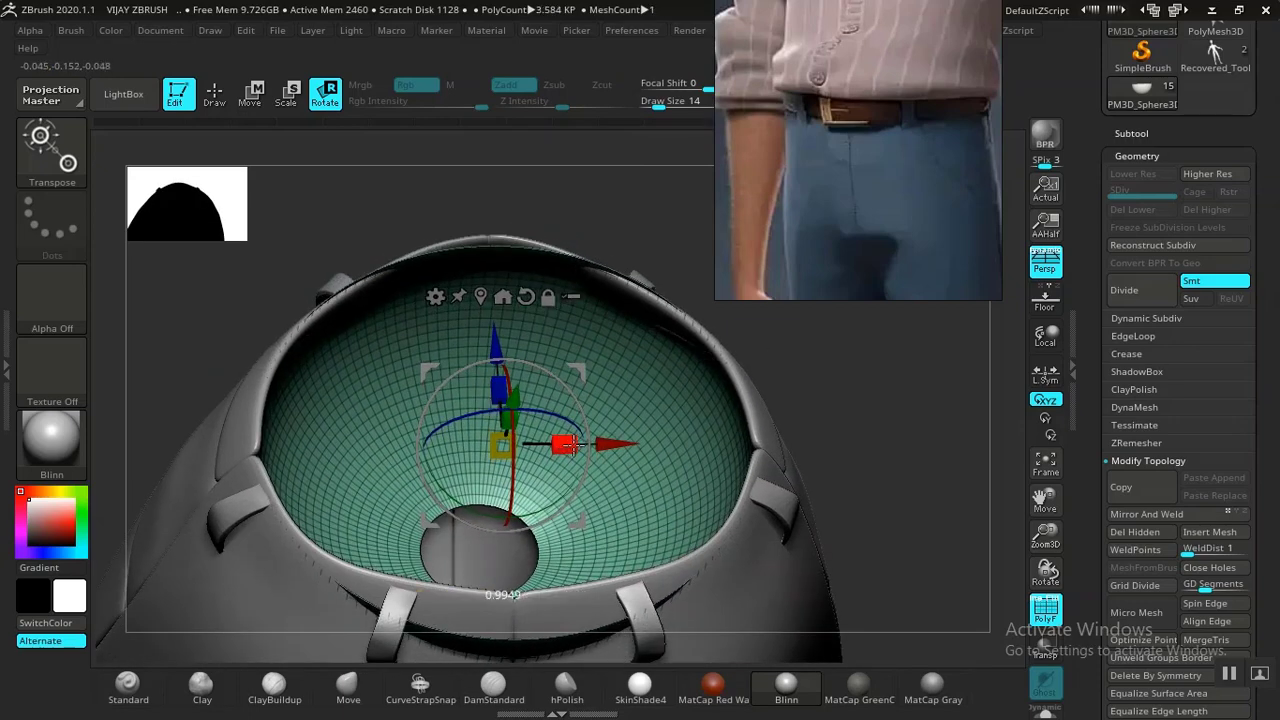
left_click_drag(567, 444, 588, 444)
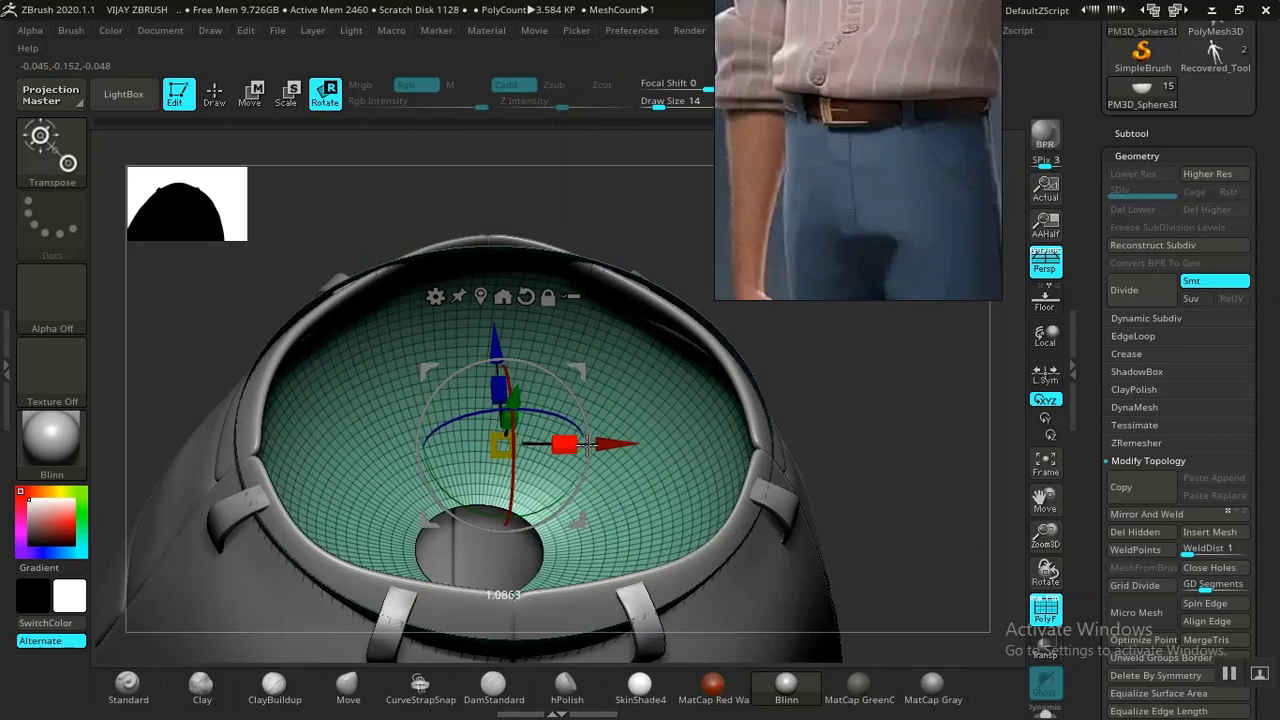
left_click_drag(857, 406, 700, 432)
left_click_drag(931, 407, 791, 410)
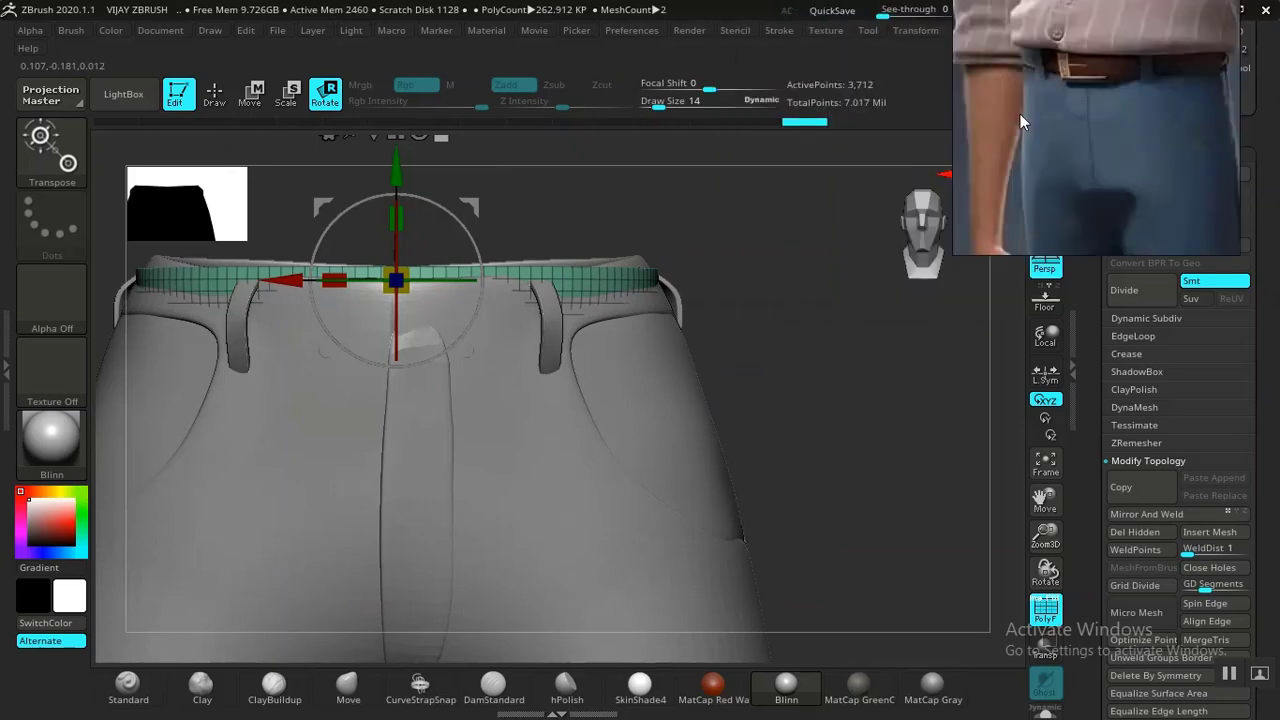
Reposition the half sphere inside the trousers' waist opening and fine-tune its sideways width to follow the waistband.
left_click_drag(892, 437, 758, 421)
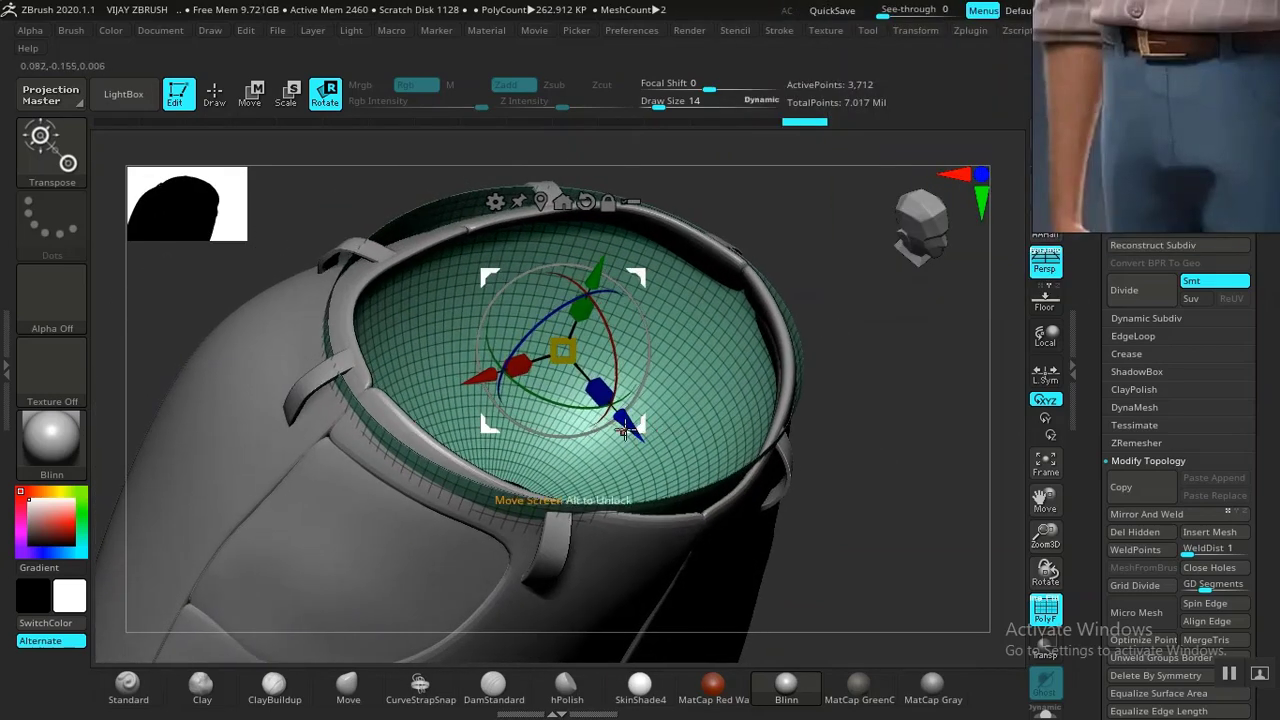
left_click_drag(624, 430, 630, 438)
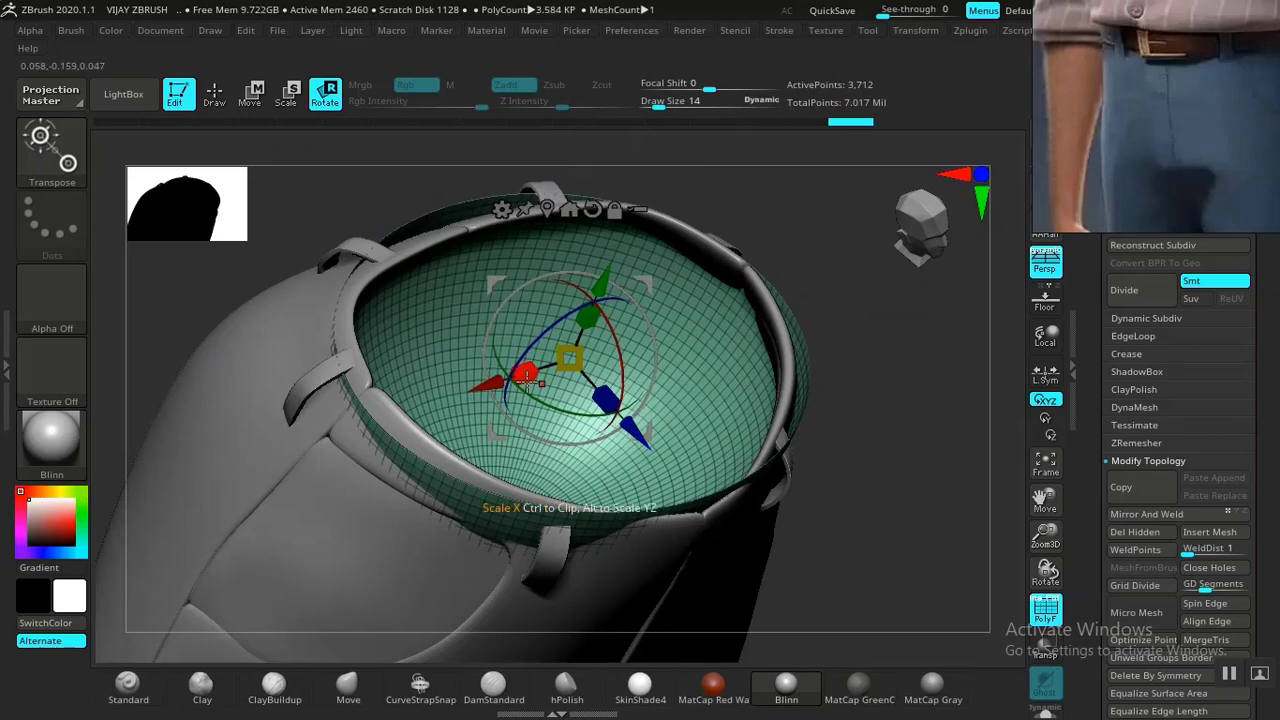
left_click_drag(527, 375, 522, 376)
Adjust the half sphere's height so that its rim runs level with the belt loops.
mouse_move(851, 309)
left_mouse_down()
mouse_move(814, 266)
mouse_move(880, 374)
mouse_move(863, 343)
mouse_move(866, 371)
mouse_move(801, 212)
left_mouse_up()
key("q")
key("w")
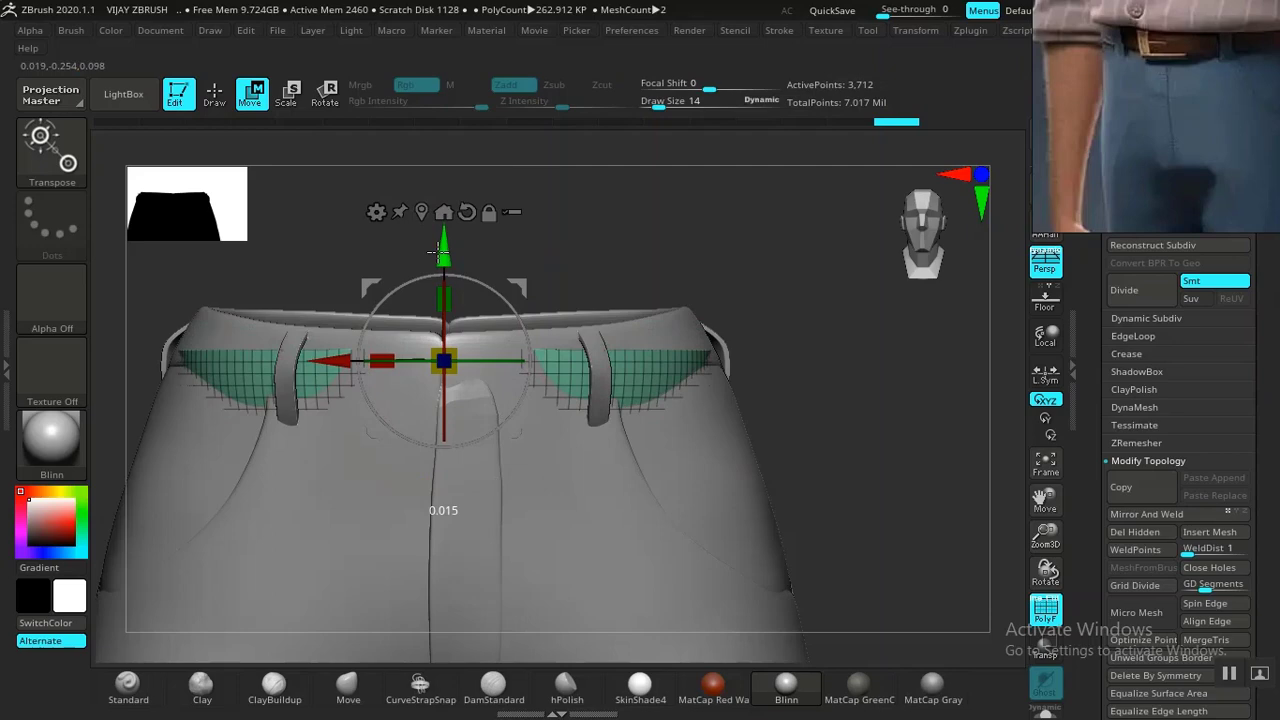
left_click_drag(766, 300, 558, 331)
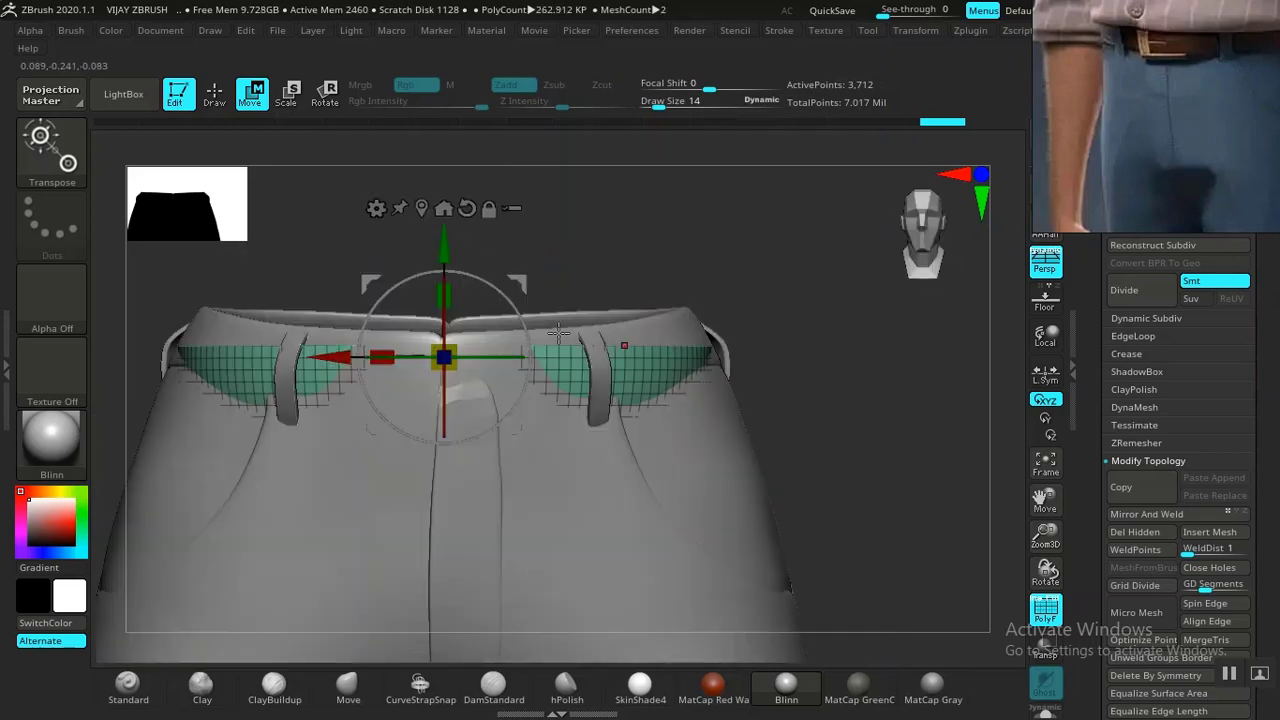
left_click_drag(447, 254, 447, 252)
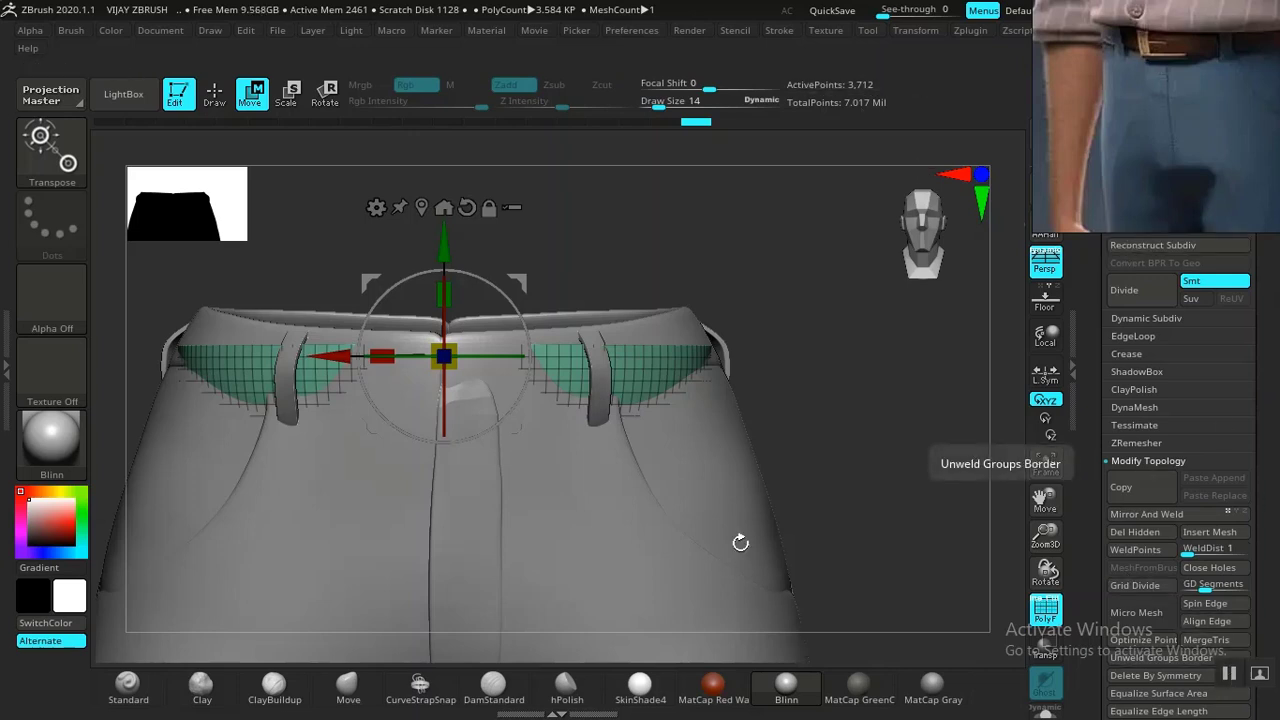
left_click_drag(817, 423, 817, 414)
Create a curve along the half sphere's open border with Frame Mesh.
key("q")
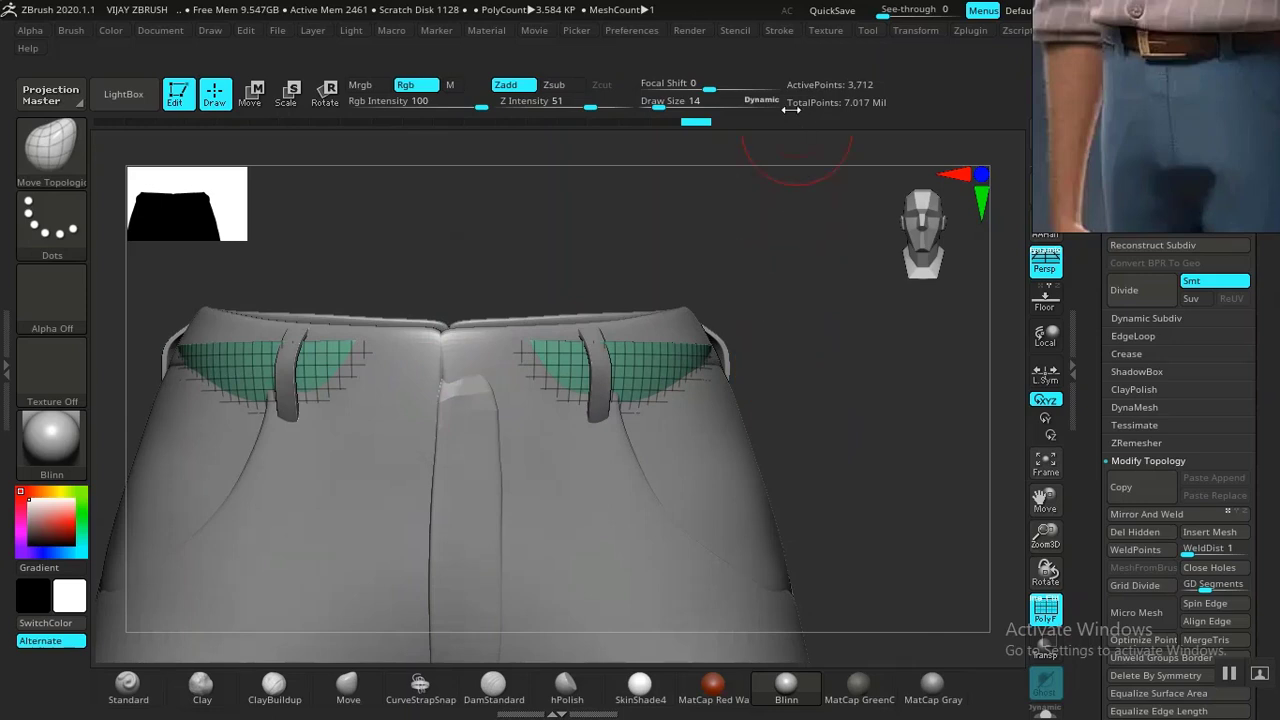
left_click(775, 30)
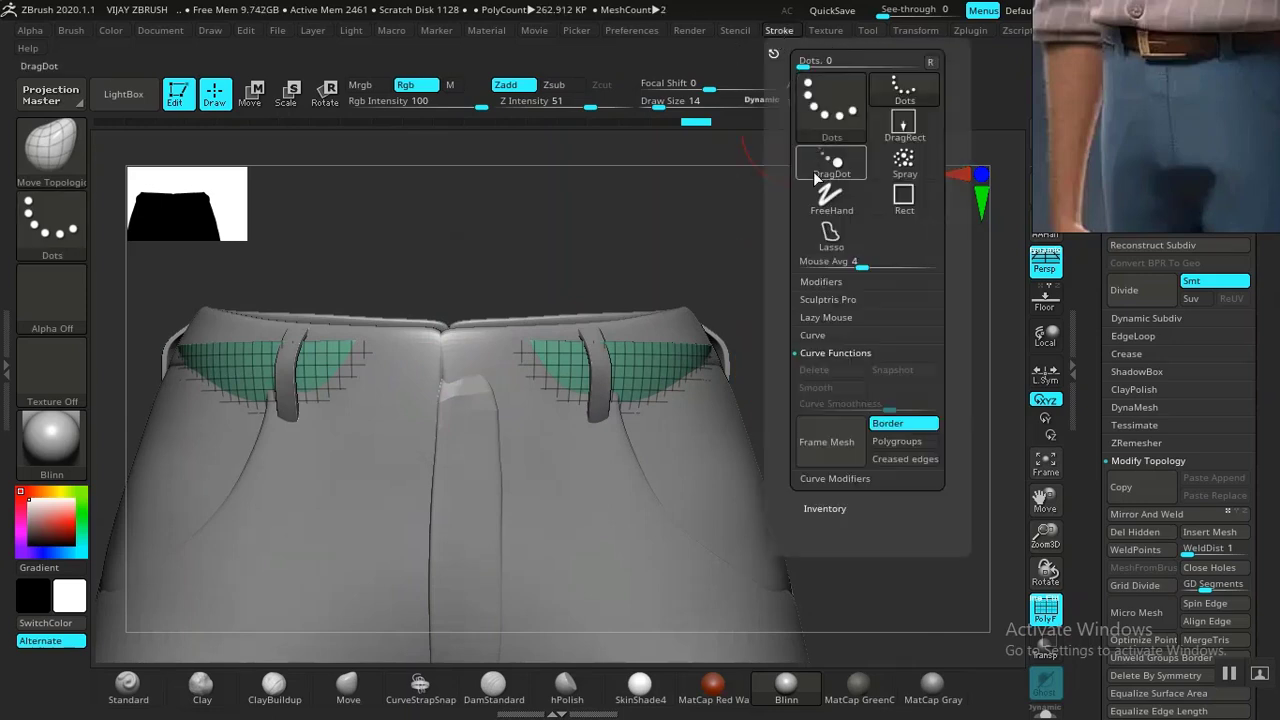
left_click(812, 443)
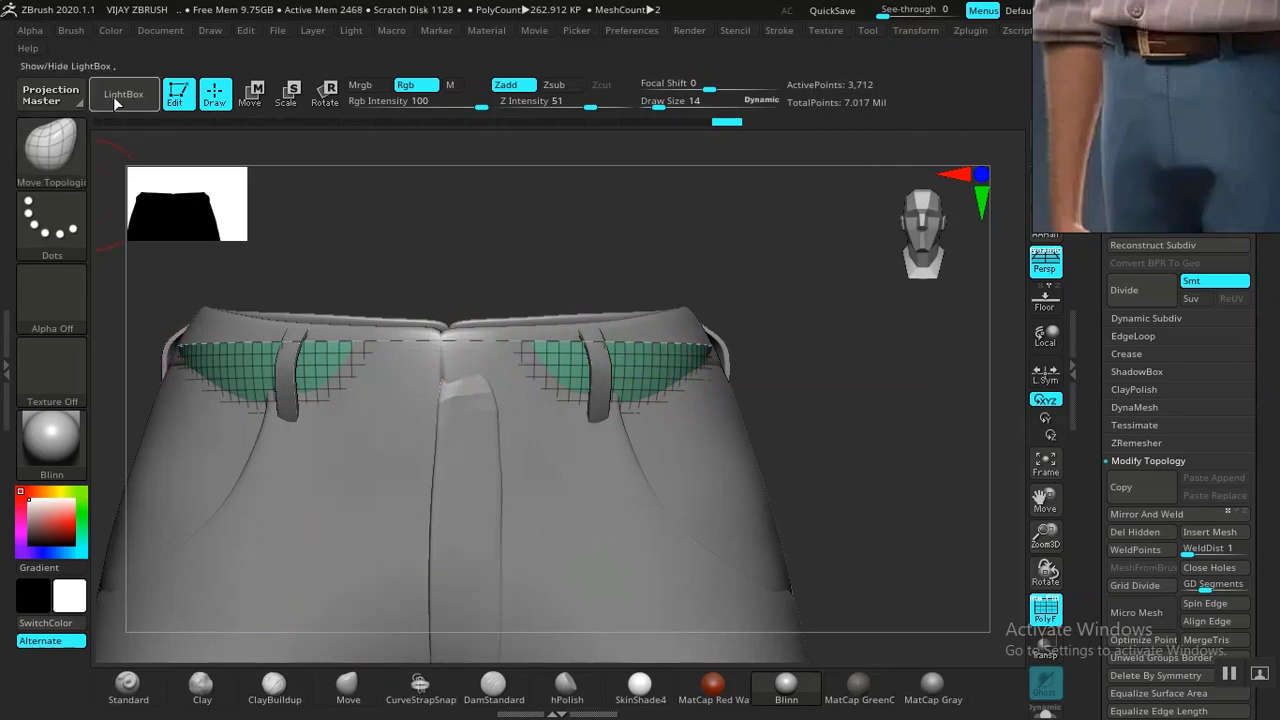
Insert Belt 01 from the Belts Brush along the border curve.
key("b")
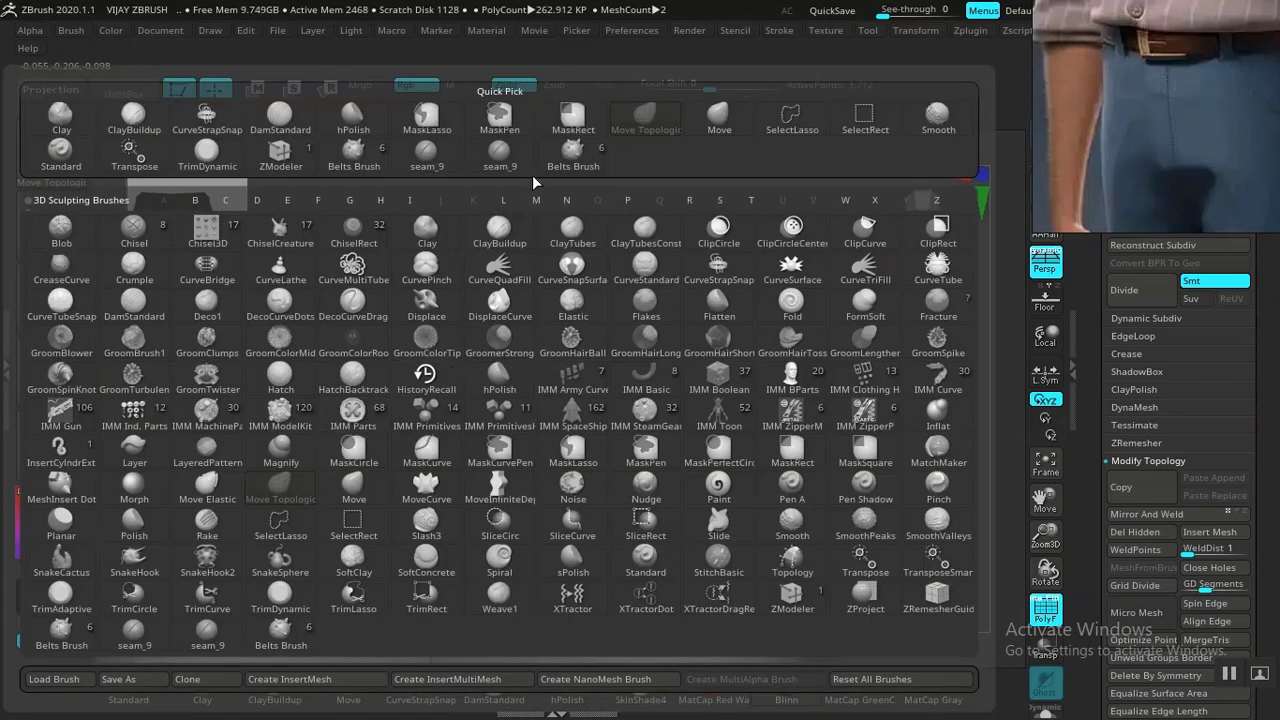
left_click(563, 156)
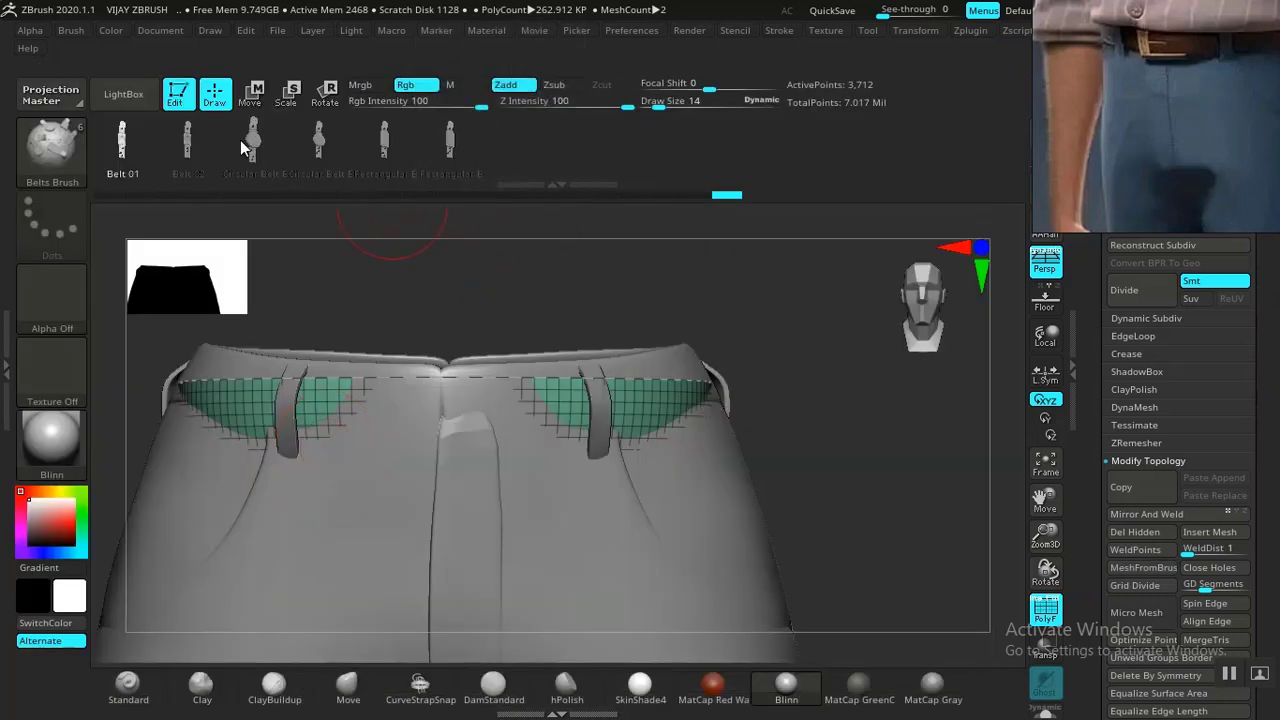
left_click(433, 381)
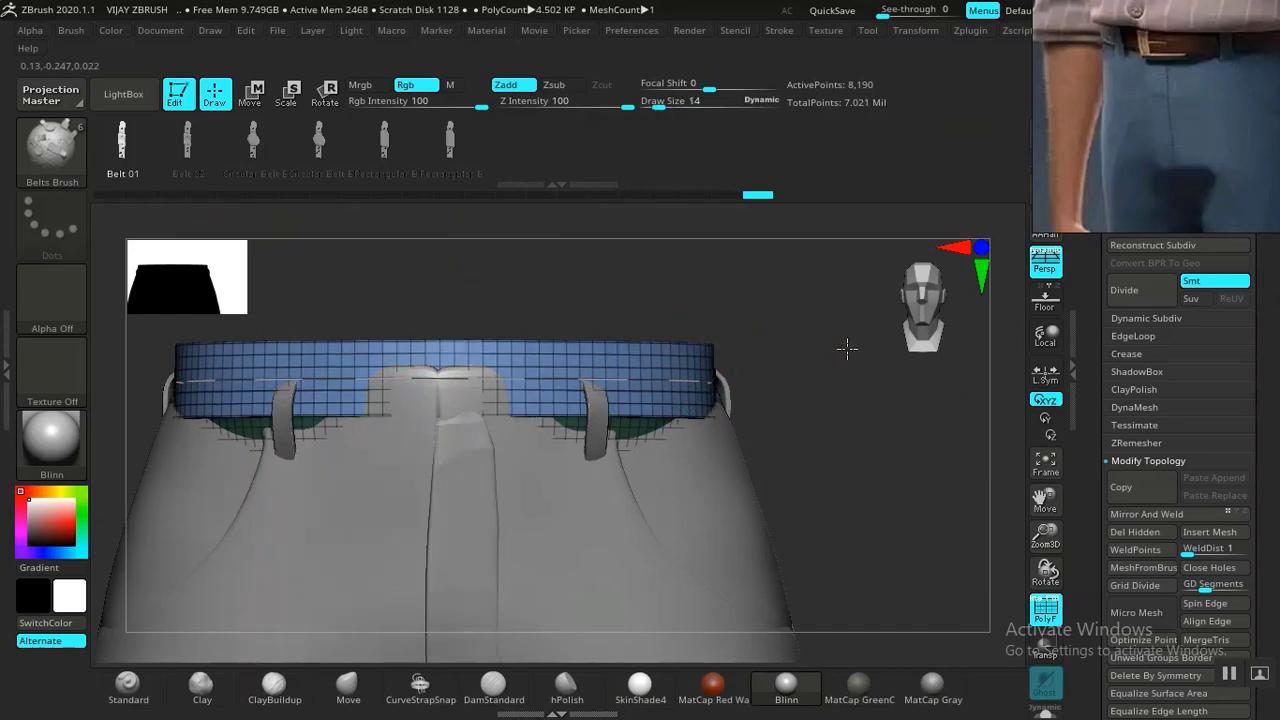
Undo the inserted belt and try reapplying it at a draw size of 64 from the curve's rear and front points.
left_click_drag(846, 349, 844, 387)
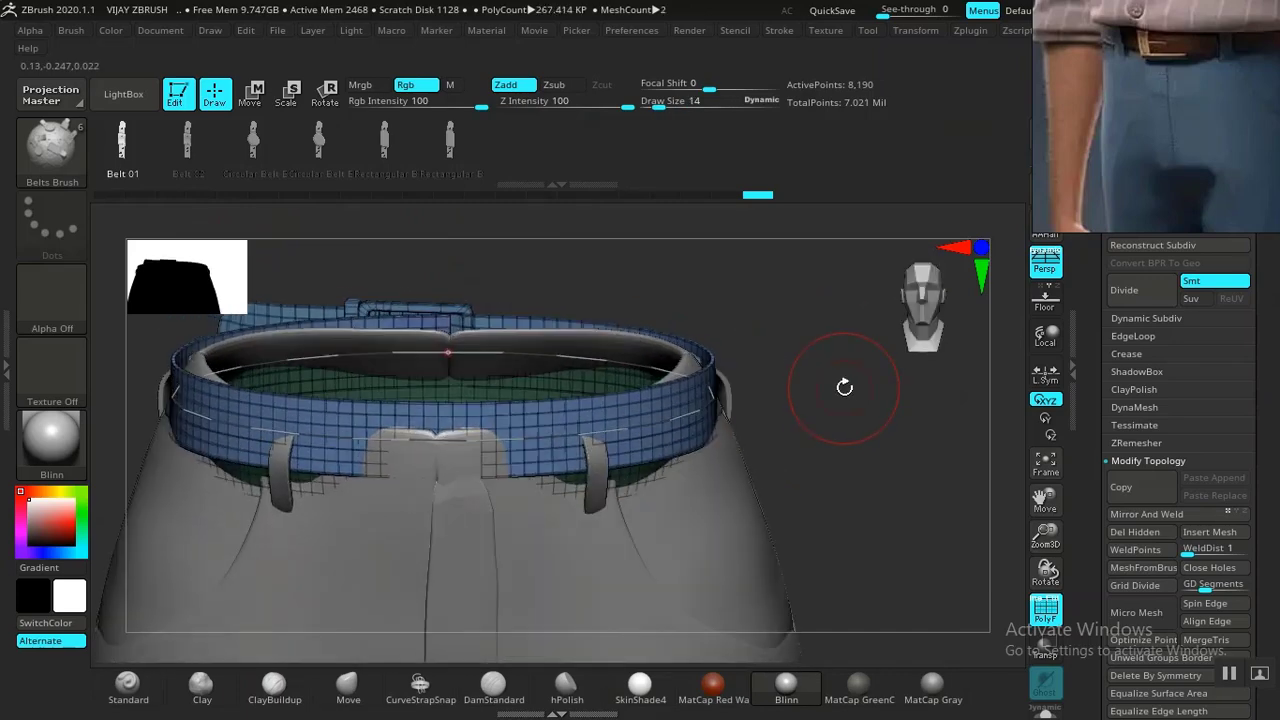
key("ctrl")
key("ctrl+z")
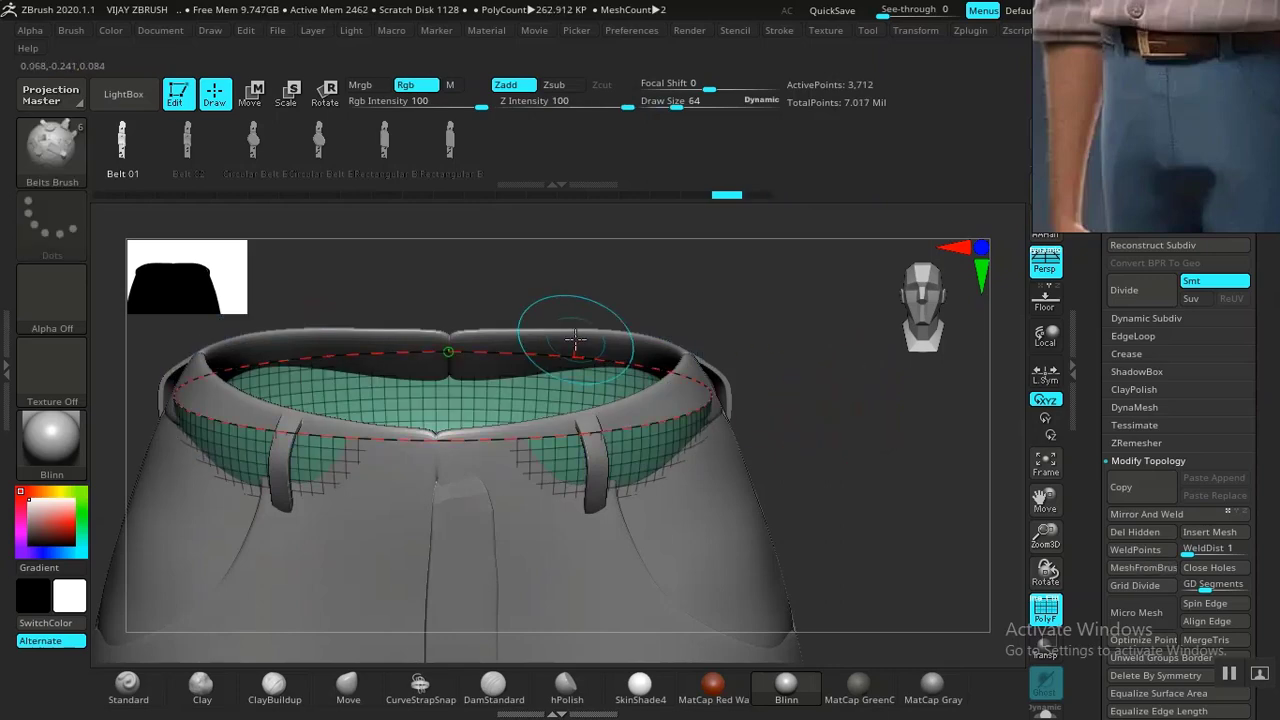
left_click(448, 352)
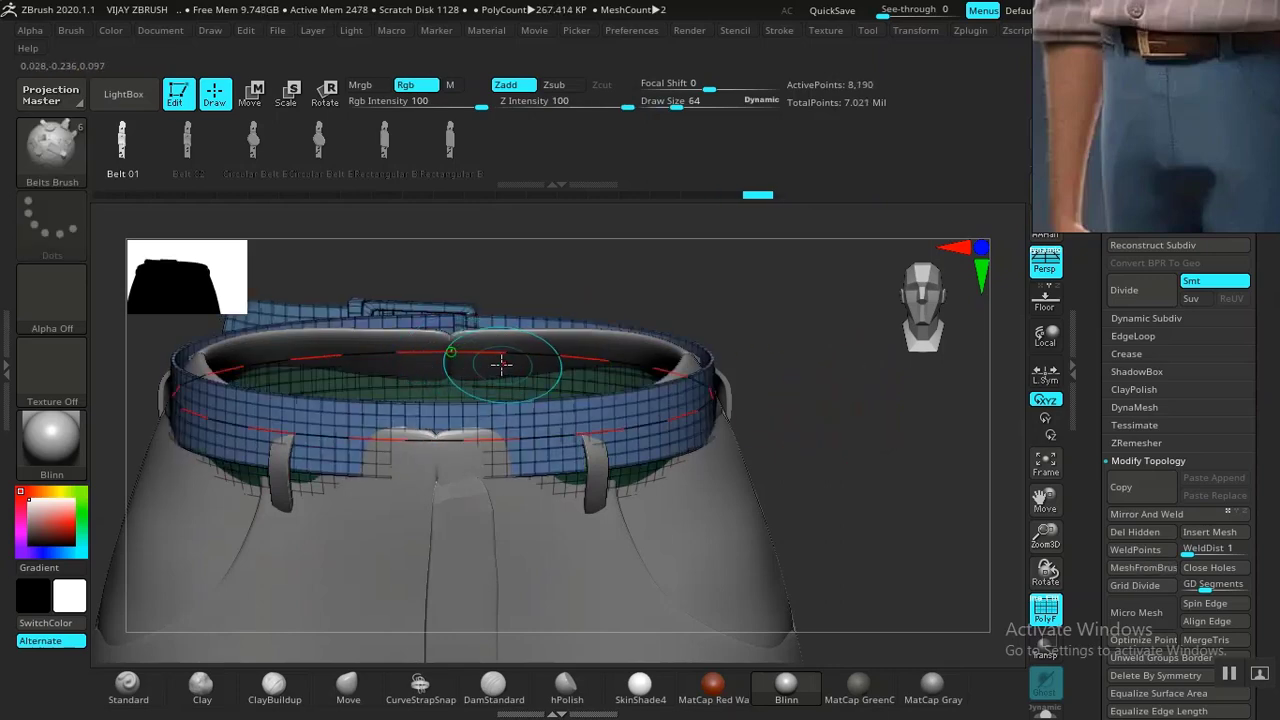
key("ctrl+z")
left_click(512, 440)
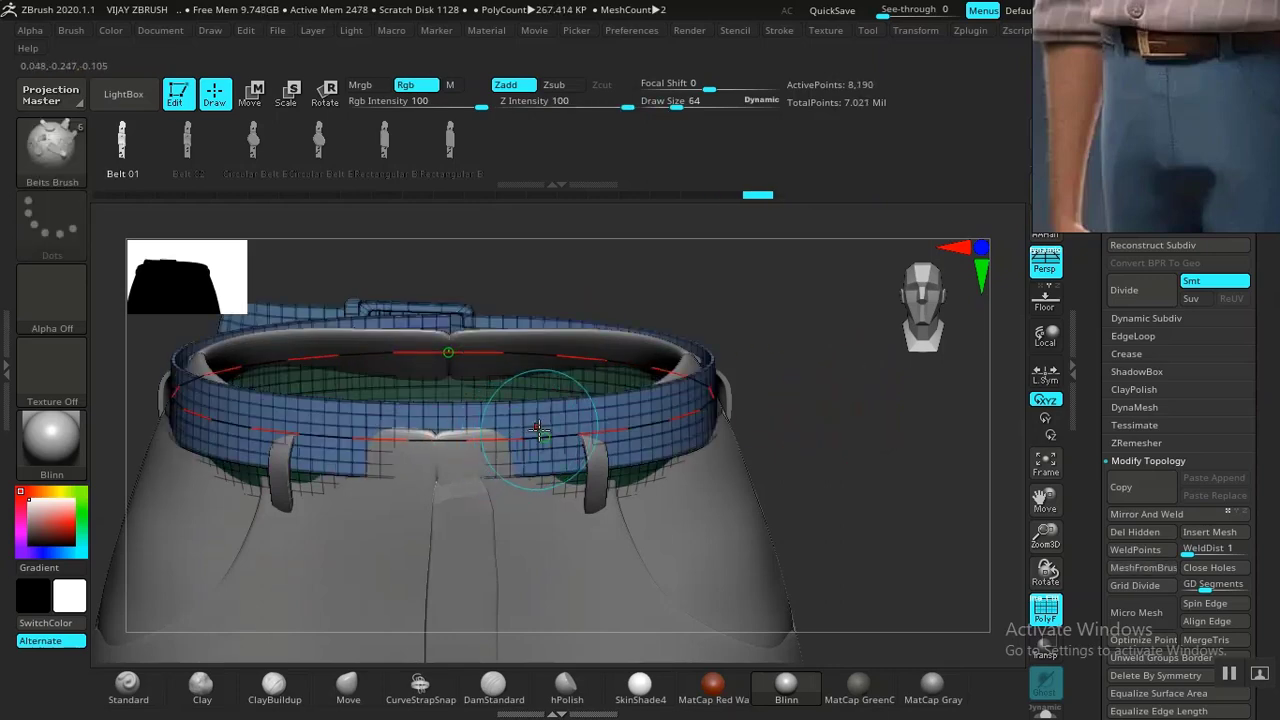
key("ctrl+z")
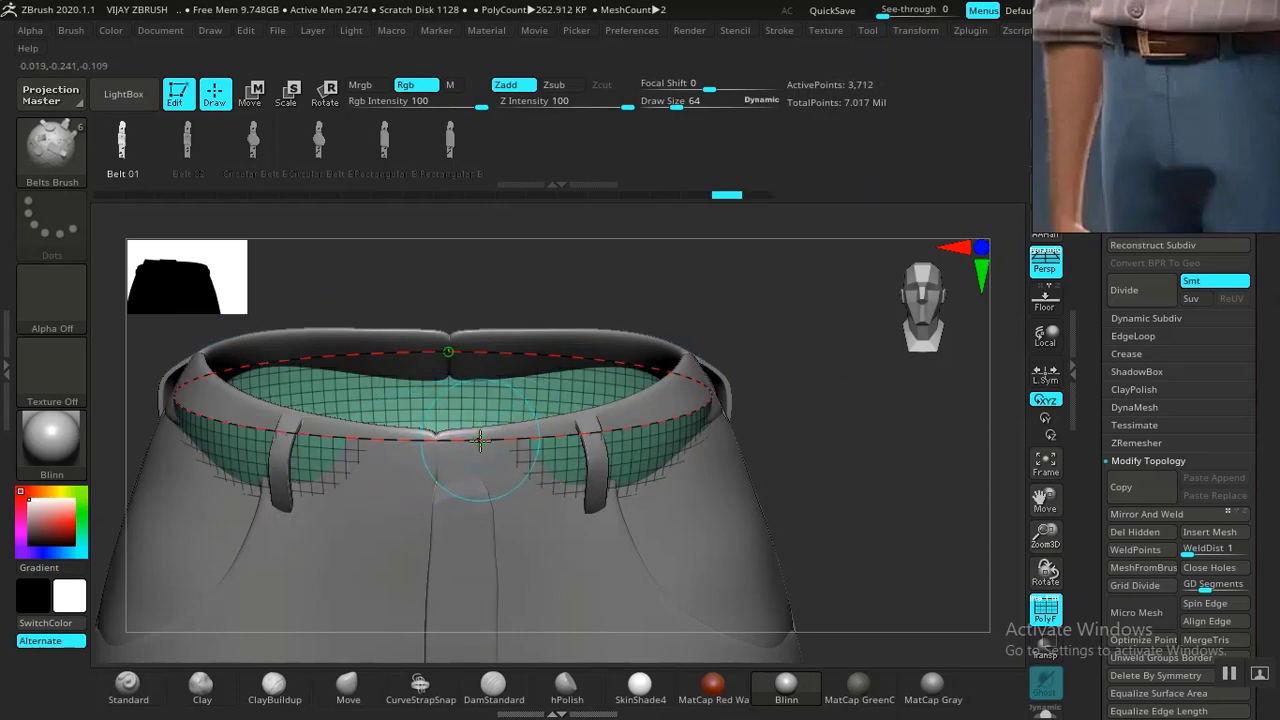
left_click(480, 440)
key("ctrl+z")
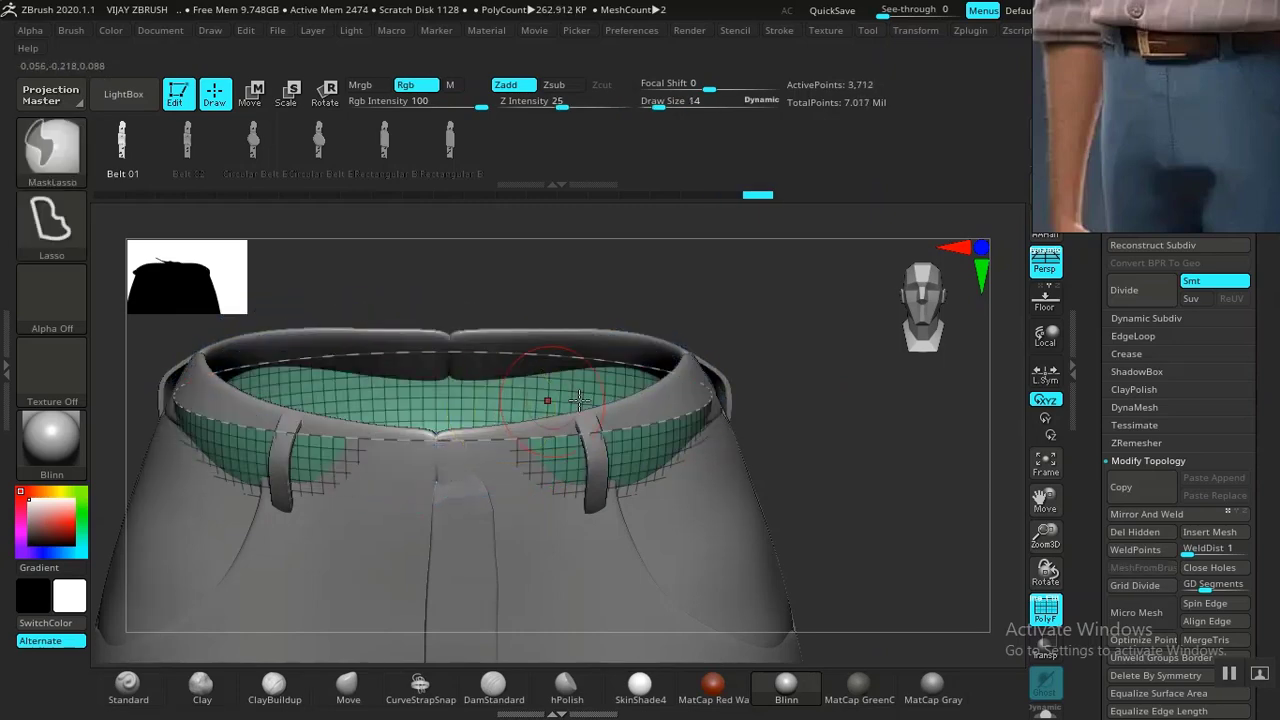
Try other points on the curve, undo those attempts, and insert the belt again from the curve's point at the back seam.
mouse_move(806, 366)
left_mouse_down()
mouse_move(790, 372)
mouse_move(802, 373)
mouse_move(737, 314)
mouse_move(783, 351)
left_mouse_up()
left_click(487, 383)
key("ctrl+z")
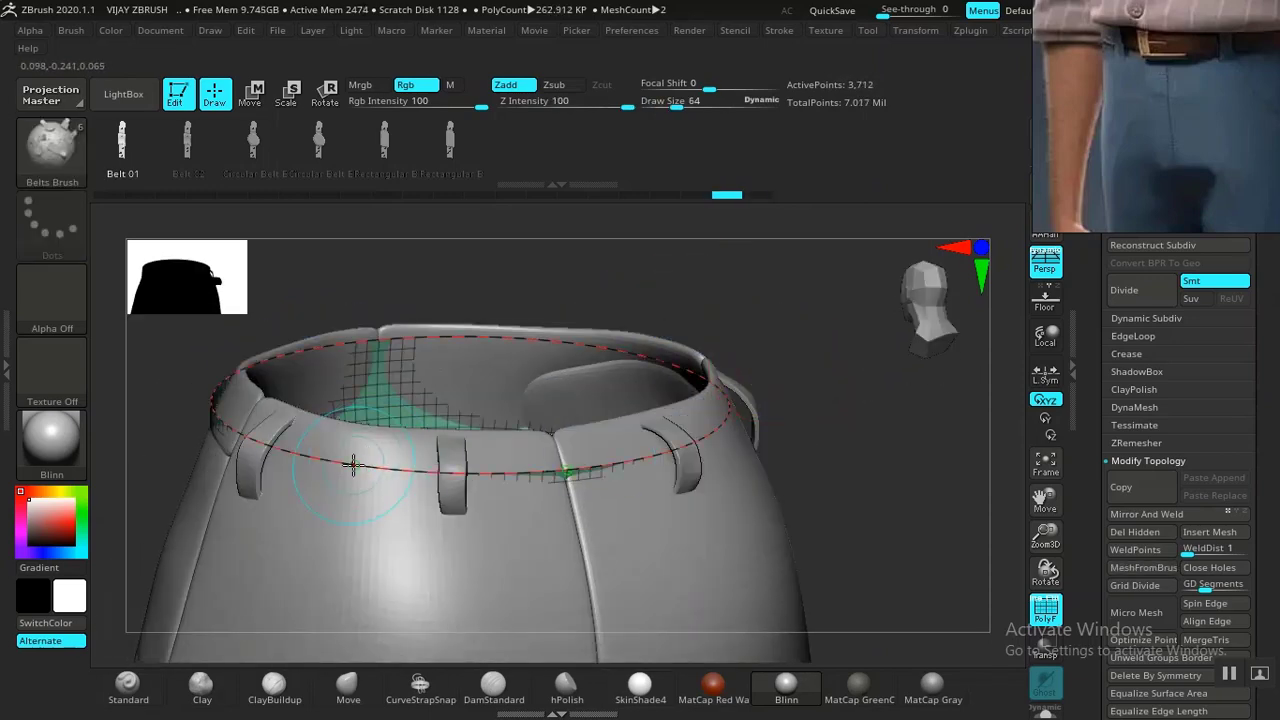
left_click(352, 466)
key("ctrl+z")
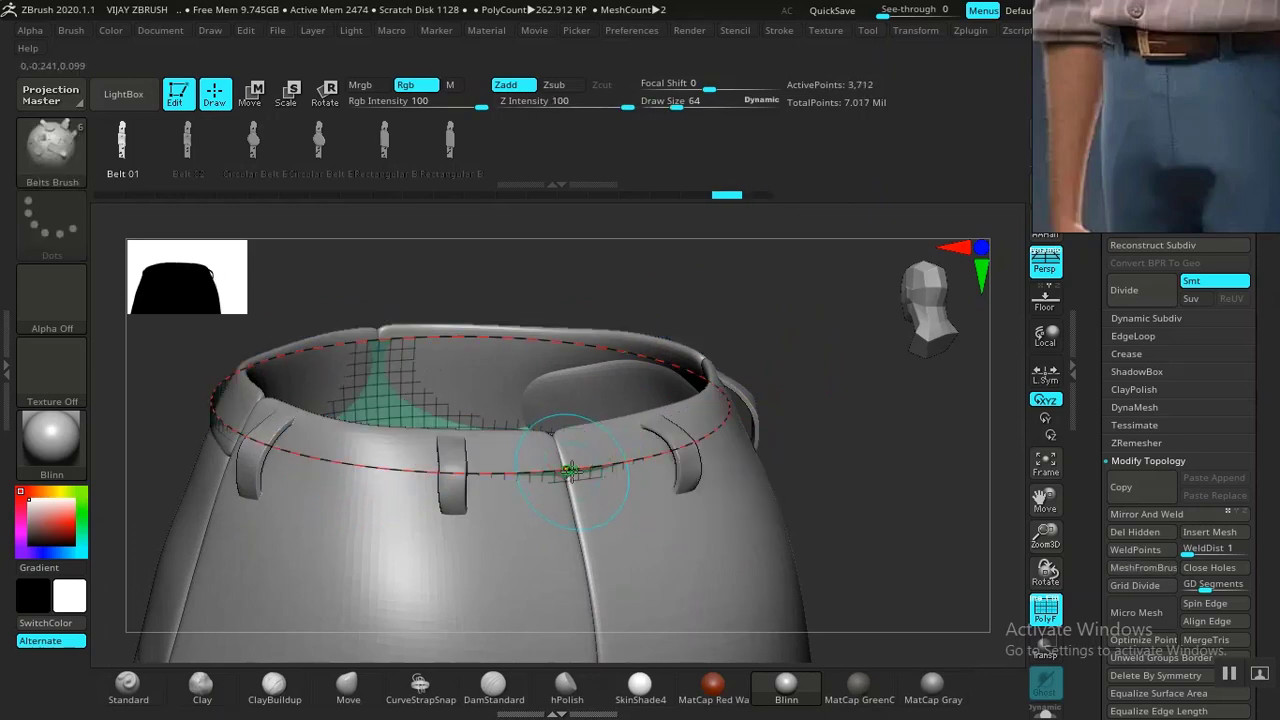
left_click(566, 464)
left_click_drag(865, 371, 866, 397, "shift")
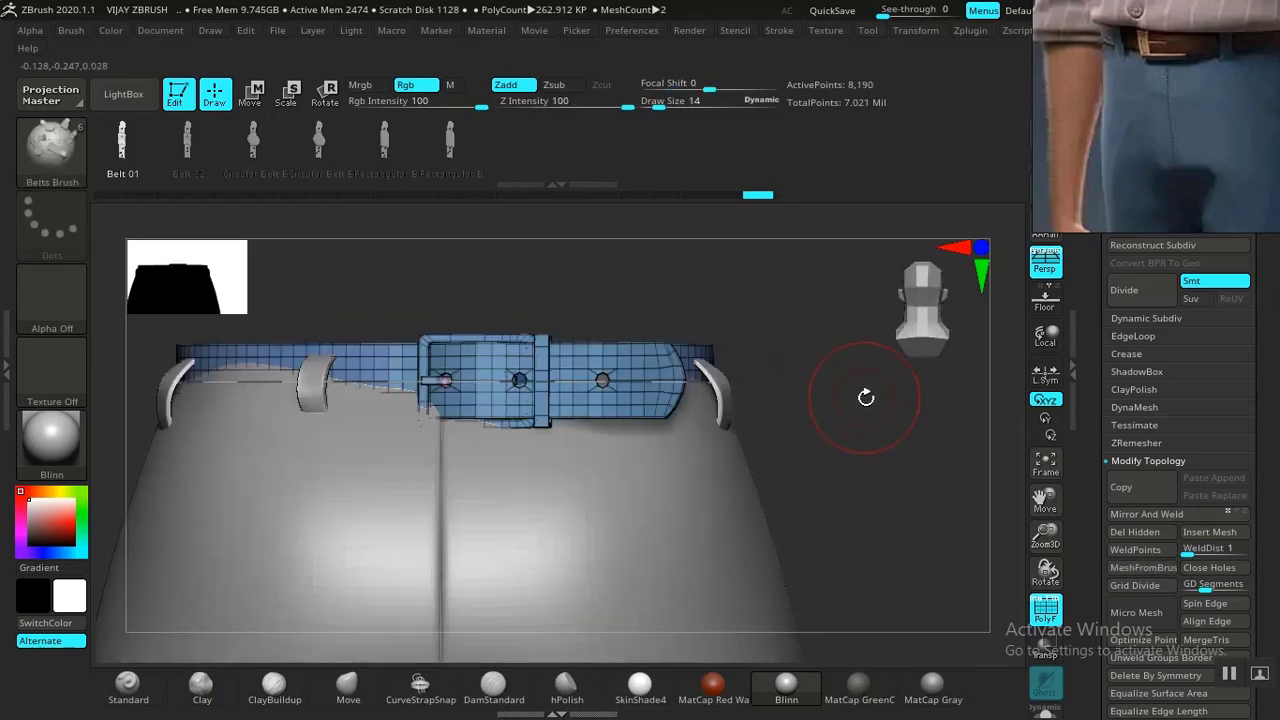
Rotate the belt about half a turn around its vertical axis so that the buckle faces forward.
left_click_drag(789, 433, 842, 477)
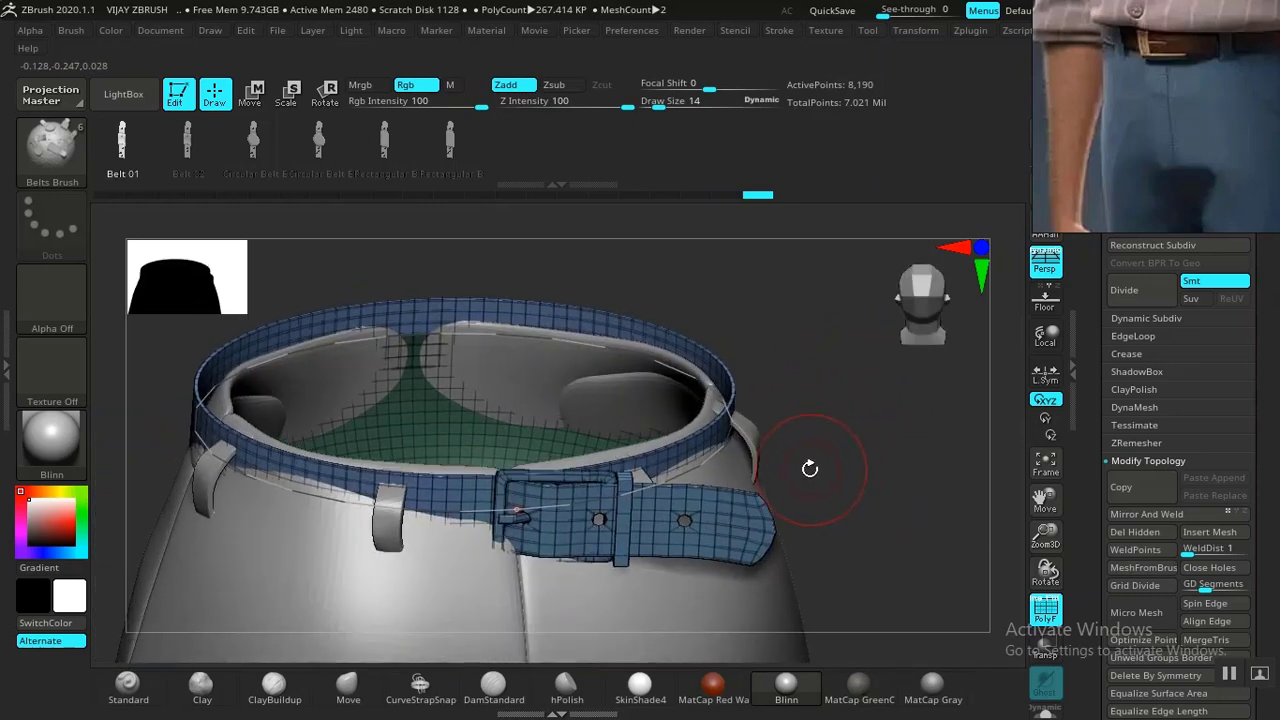
key("e")
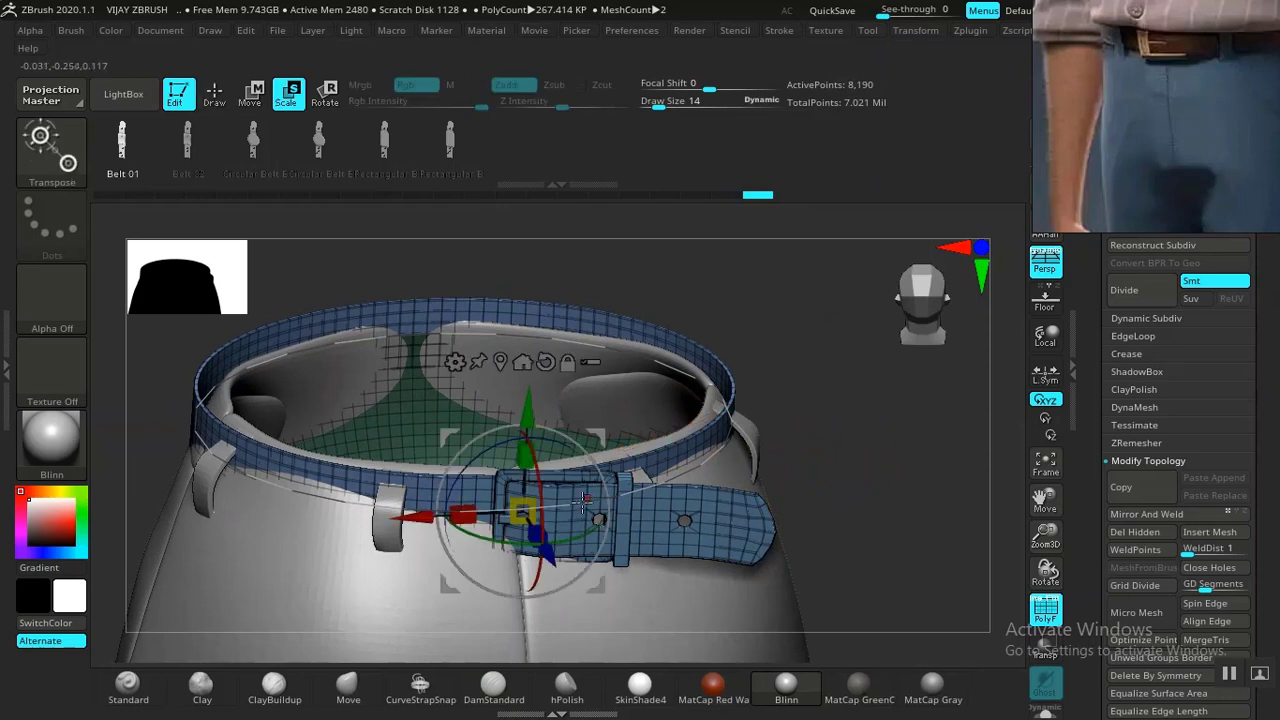
left_click_drag(577, 527, 432, 541)
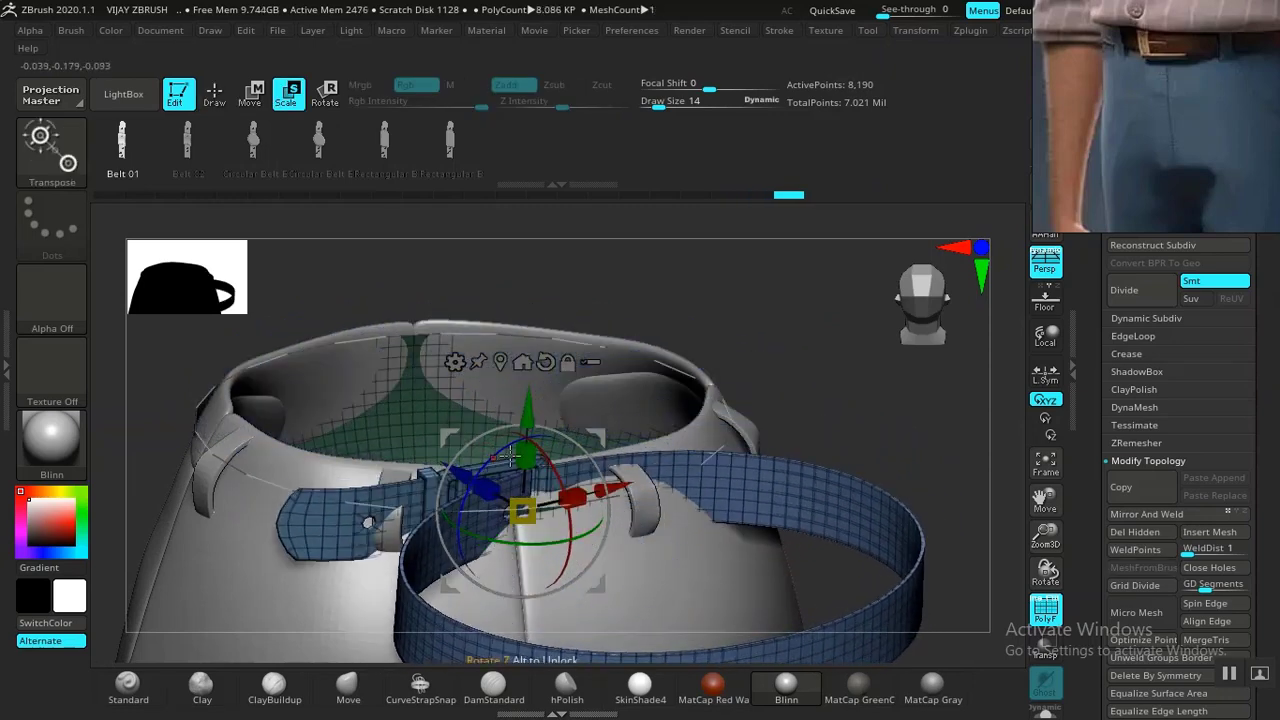
Move the belt forward by about 0.216 along Z so that it encircles the trousers' waist.
left_click_drag(796, 401, 847, 406)
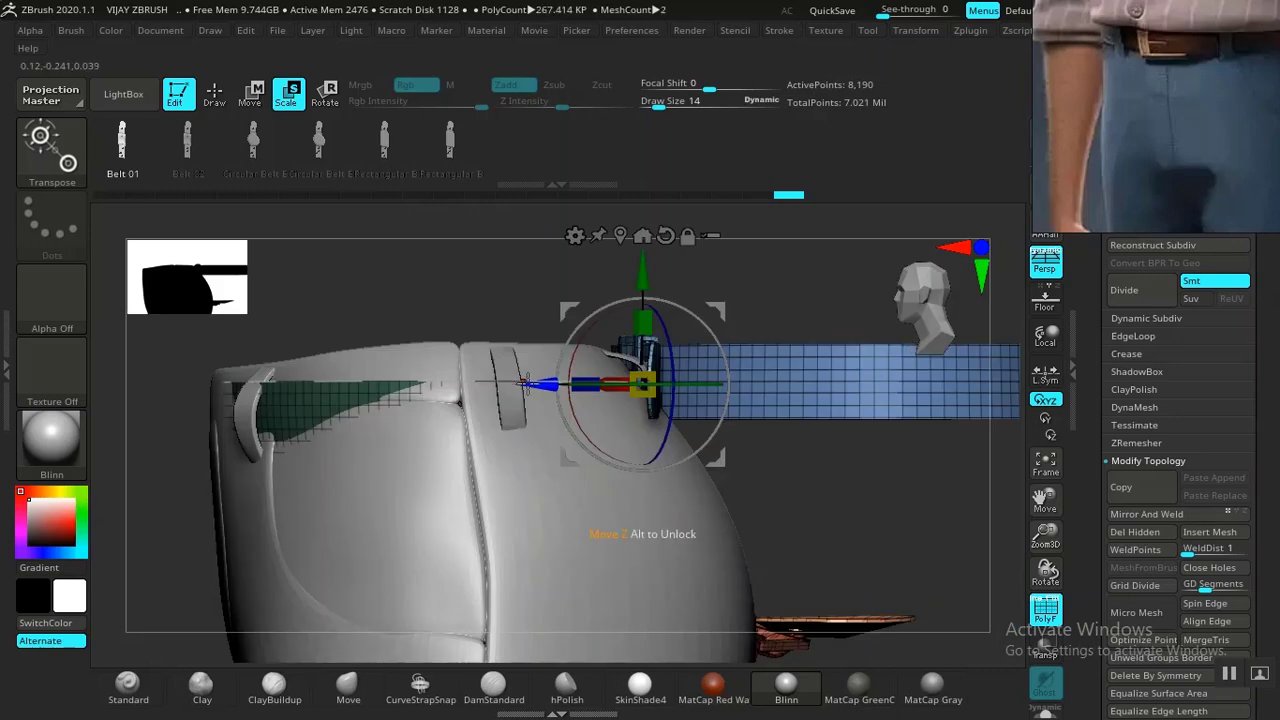
left_click_drag(892, 507, 854, 531)
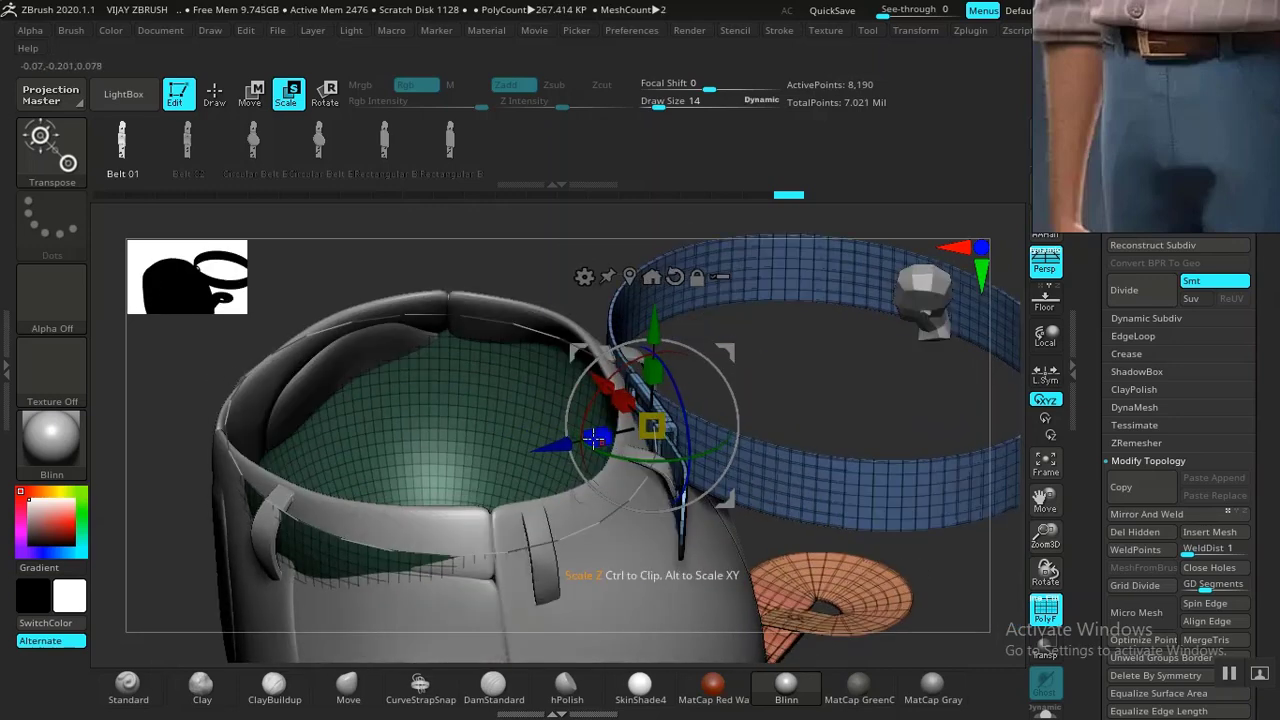
left_click_drag(551, 452, 265, 505)
mouse_move(843, 470)
left_mouse_down("alt")
mouse_move(769, 337)
mouse_move(800, 400)
mouse_move(806, 380)
left_mouse_up("alt")
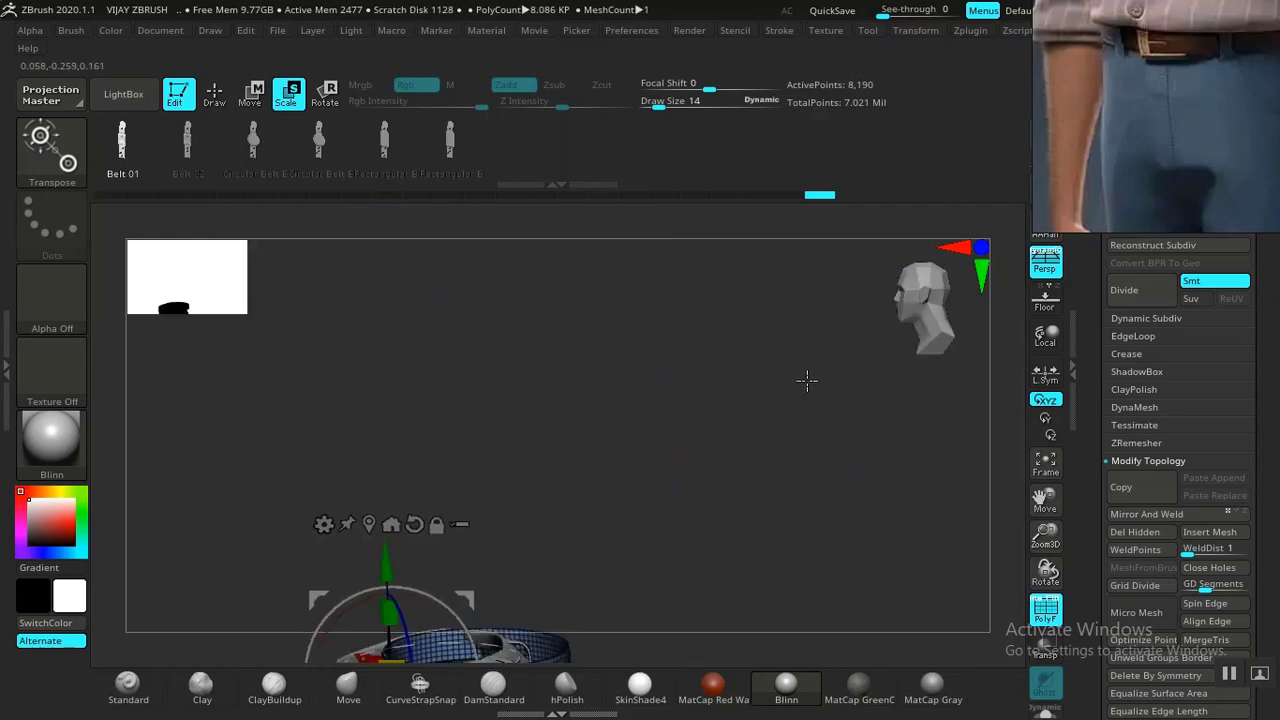
left_click_drag(644, 451, 766, 442, "alt")
left_click_drag(794, 531, 780, 269, "alt")
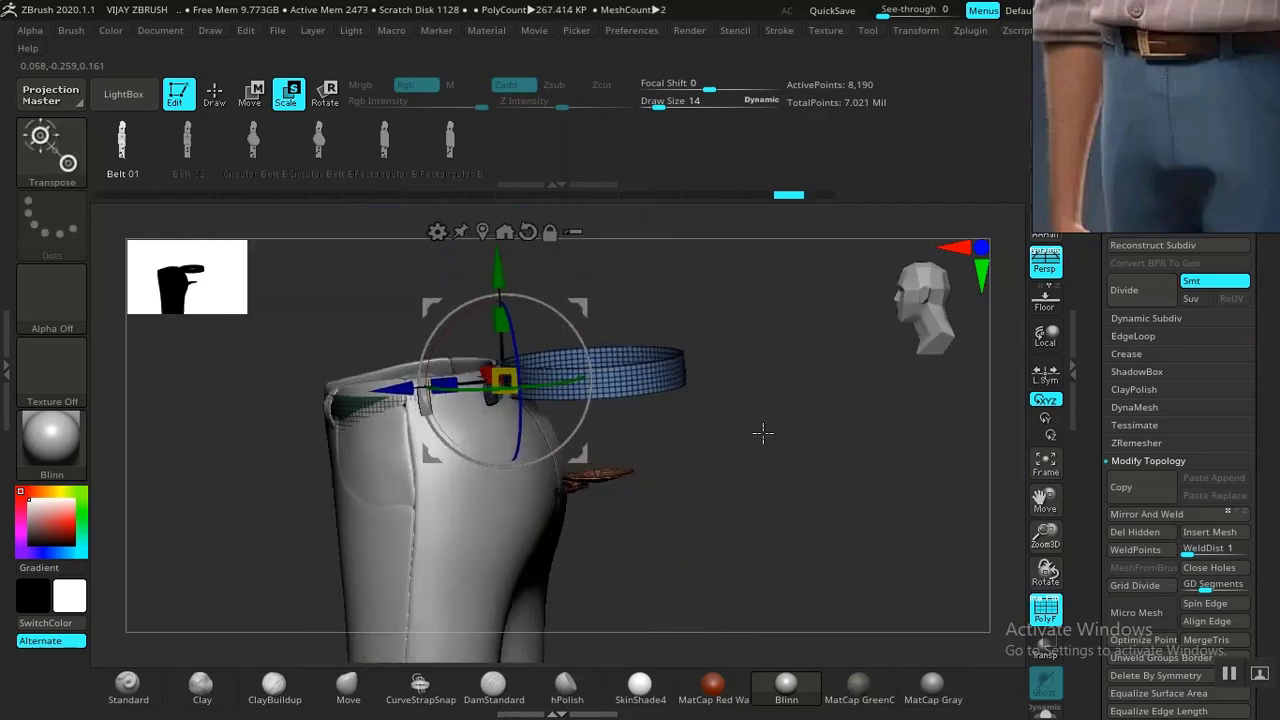
left_click_drag(732, 321, 587, 405)
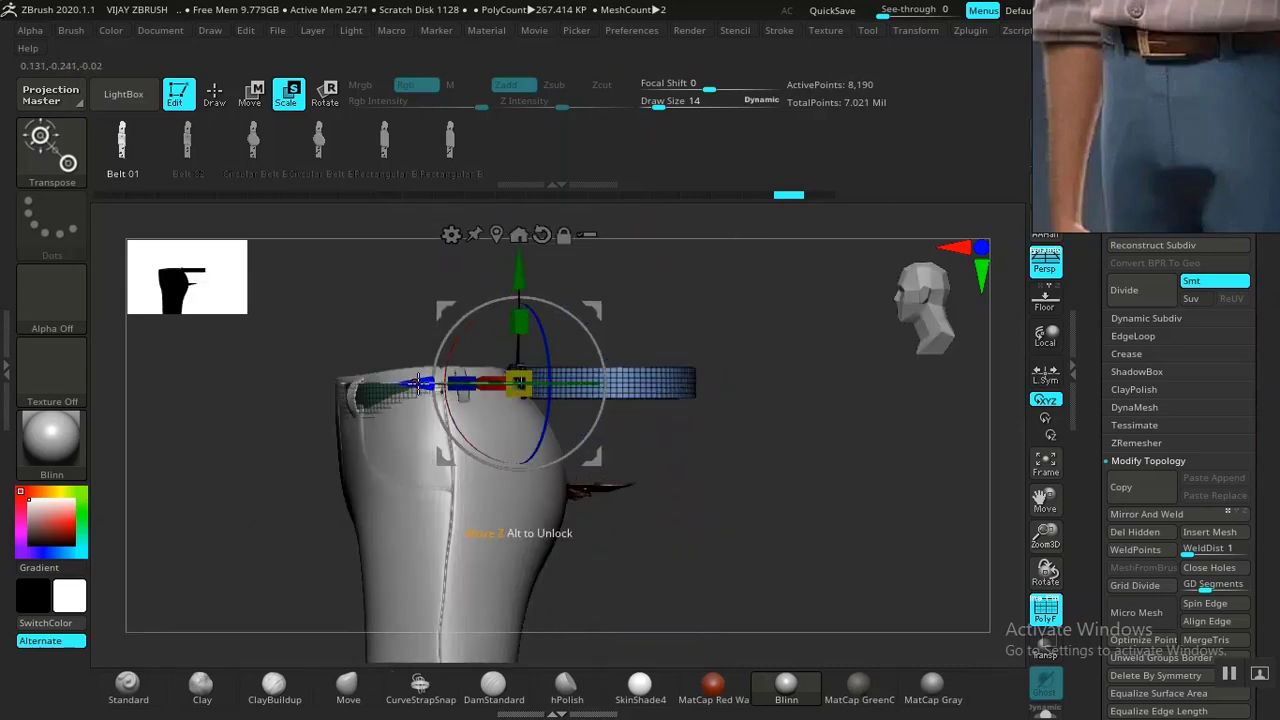
left_click_drag(418, 384, 250, 388)
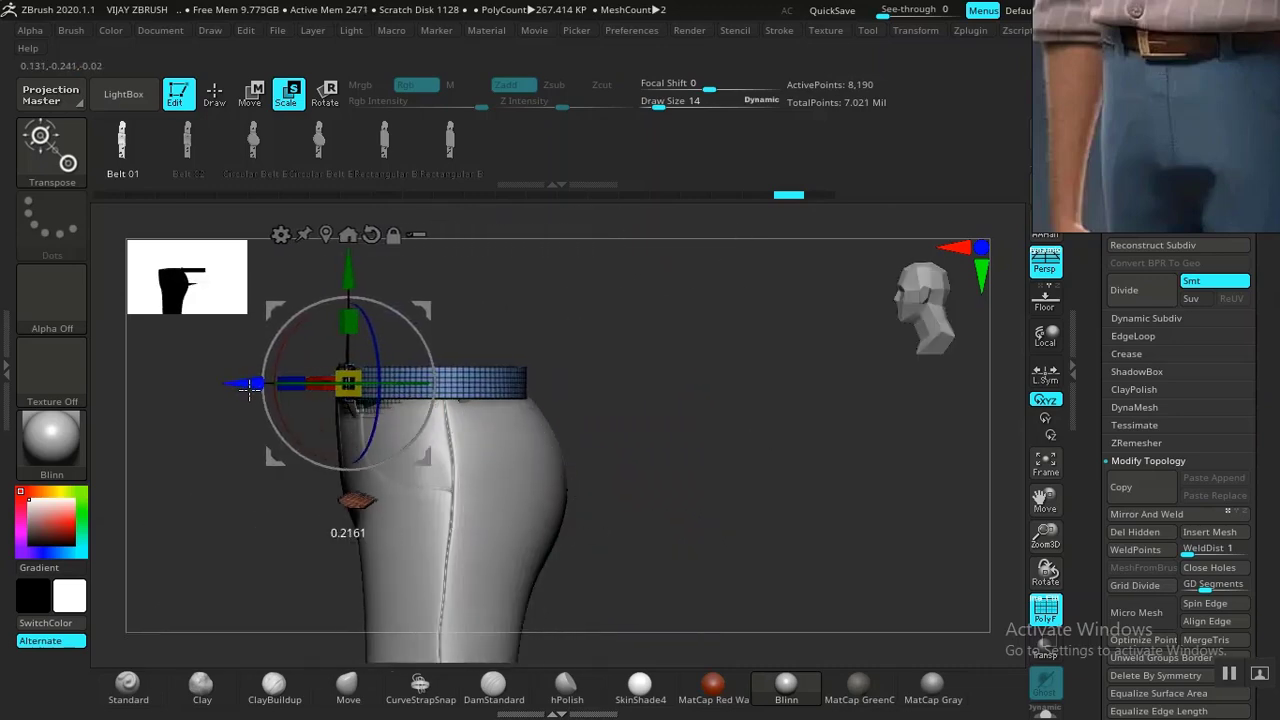
Shift the belt sideways along X and adjust its X scale to match the waist width.
left_click_drag(629, 406, 557, 497)
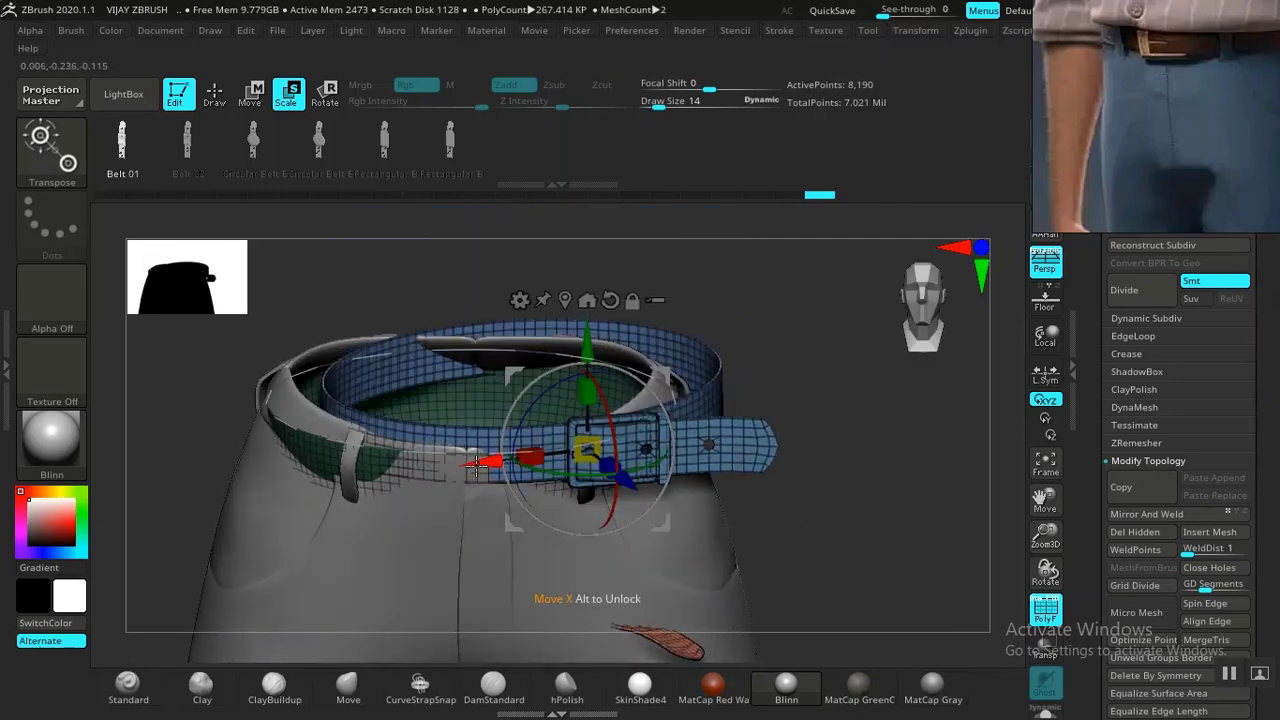
left_click_drag(476, 465, 424, 472)
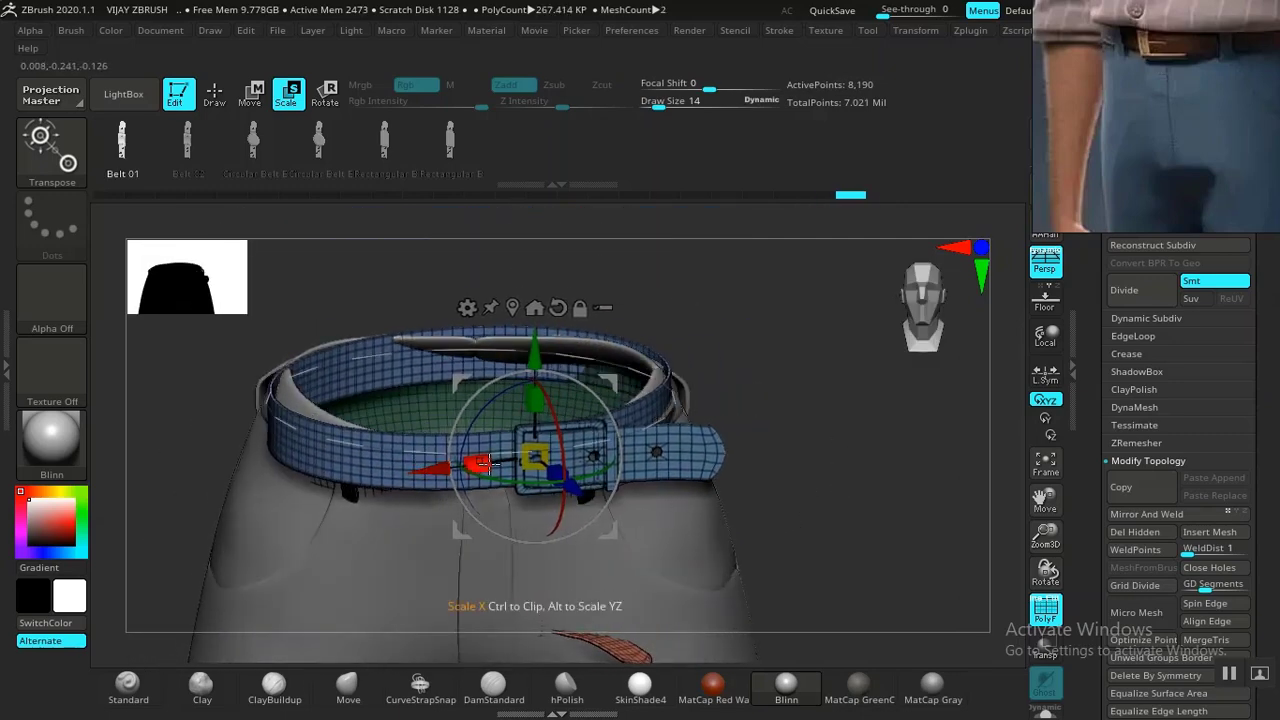
left_click_drag(518, 476, 552, 480)
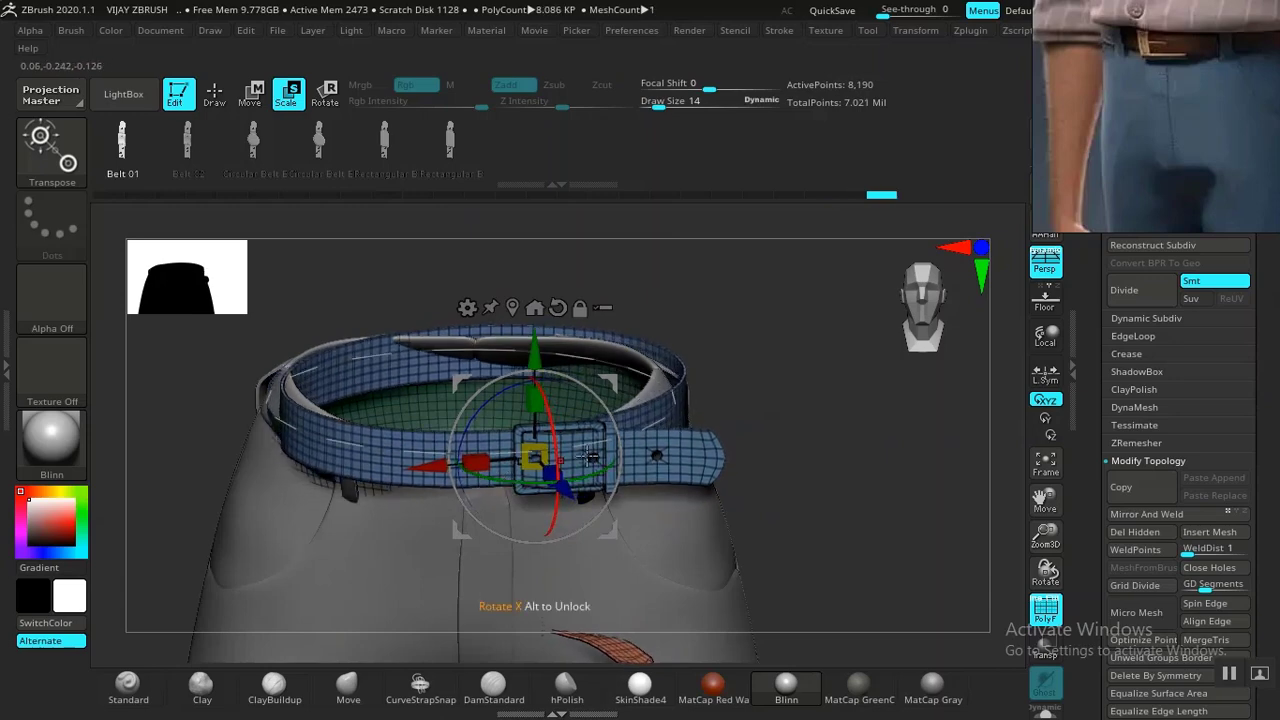
Reposition the belt around the waist opening as seen from above and adjust its placement at the front.
left_click_drag(780, 394, 817, 460)
left_click_drag(954, 487, 952, 326, "alt")
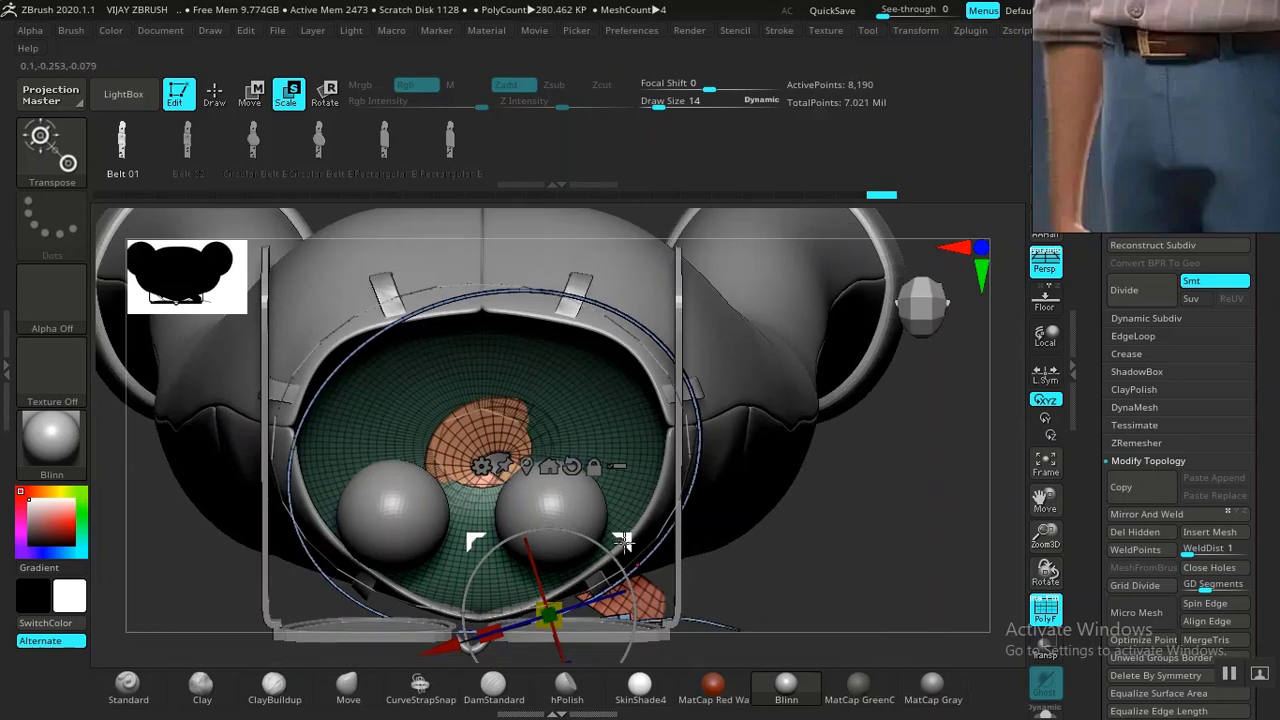
left_click_drag(622, 541, 604, 536)
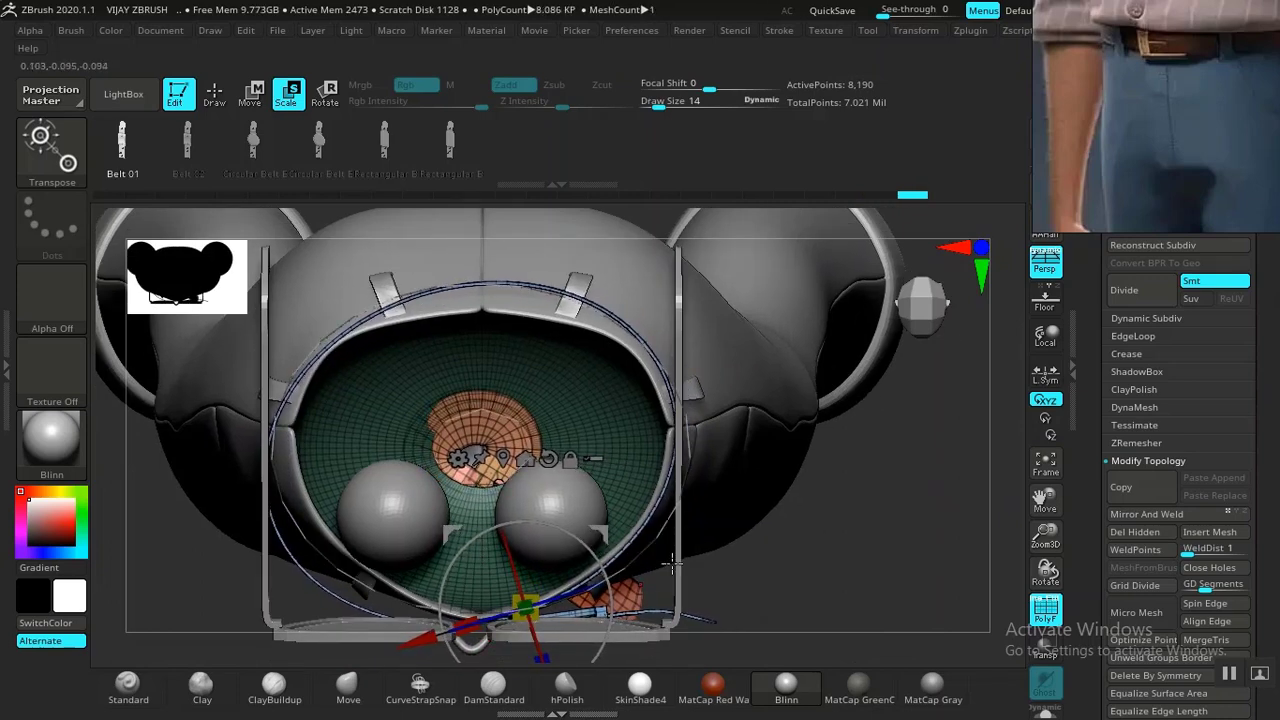
left_click_drag(673, 563, 736, 456)
left_click_drag(597, 315, 594, 311)
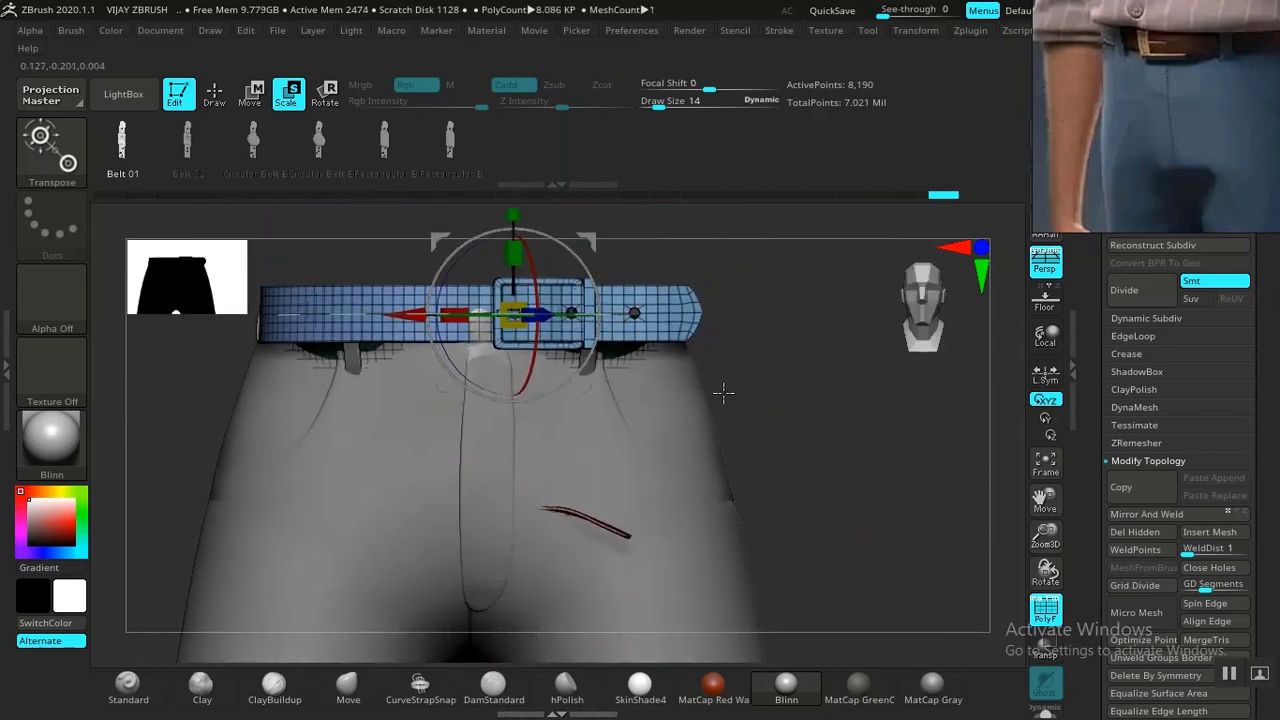
Move the belt sideways over the waistband and rotate it about its vertical axis to bring the buckle over the fly.
left_click_drag(791, 363, 797, 449, "alt")
left_click(492, 258)
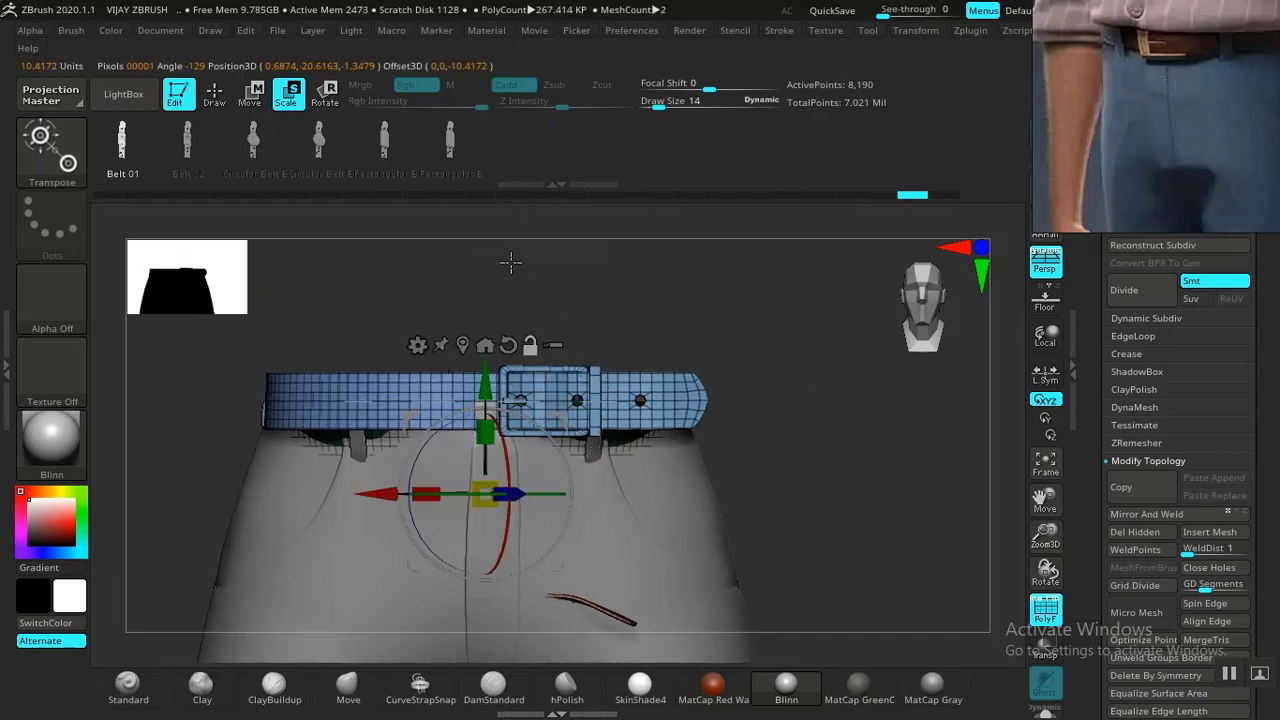
left_click_drag(563, 418, 538, 440)
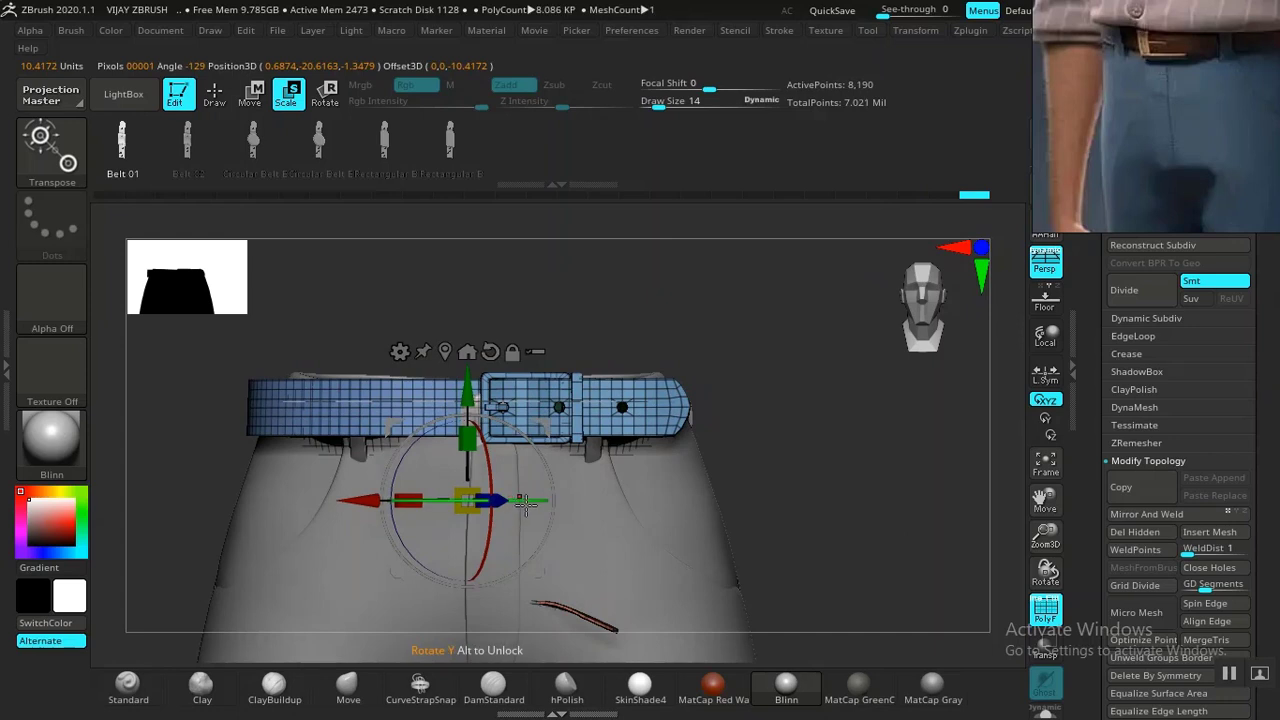
left_click_drag(526, 504, 505, 502)
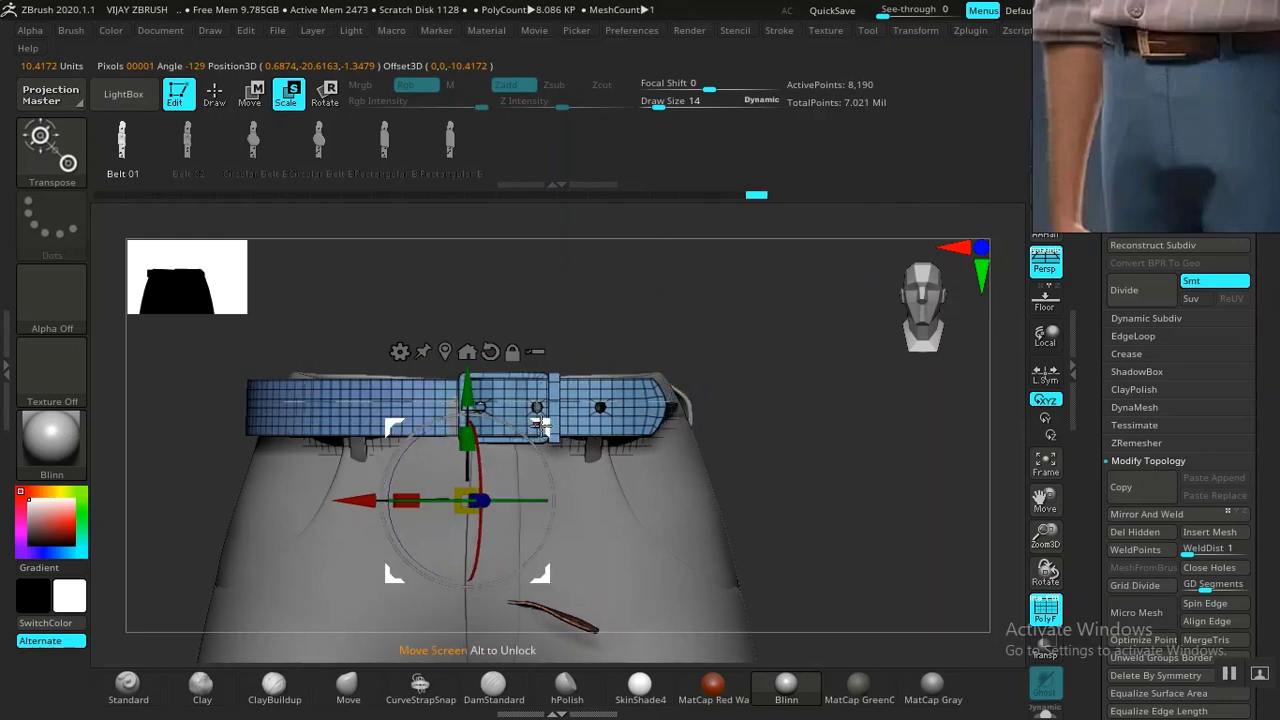
left_click_drag(541, 425, 532, 440)
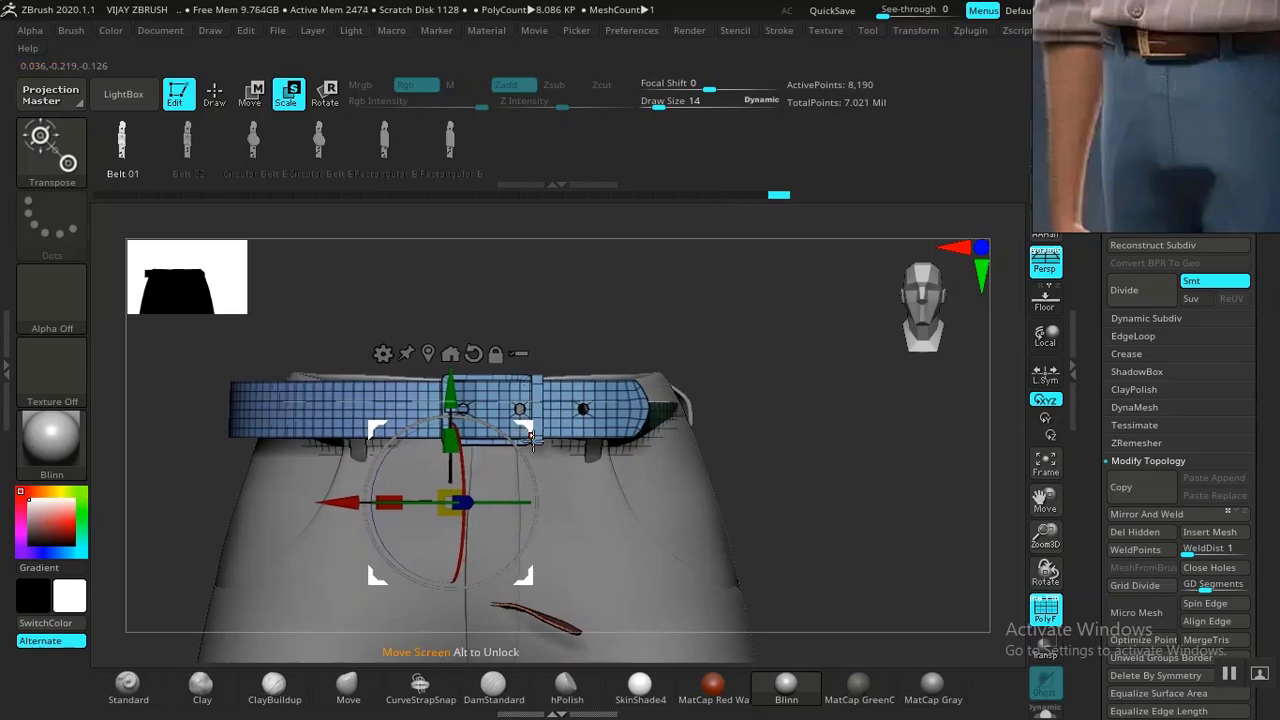
left_click_drag(489, 514, 472, 515)
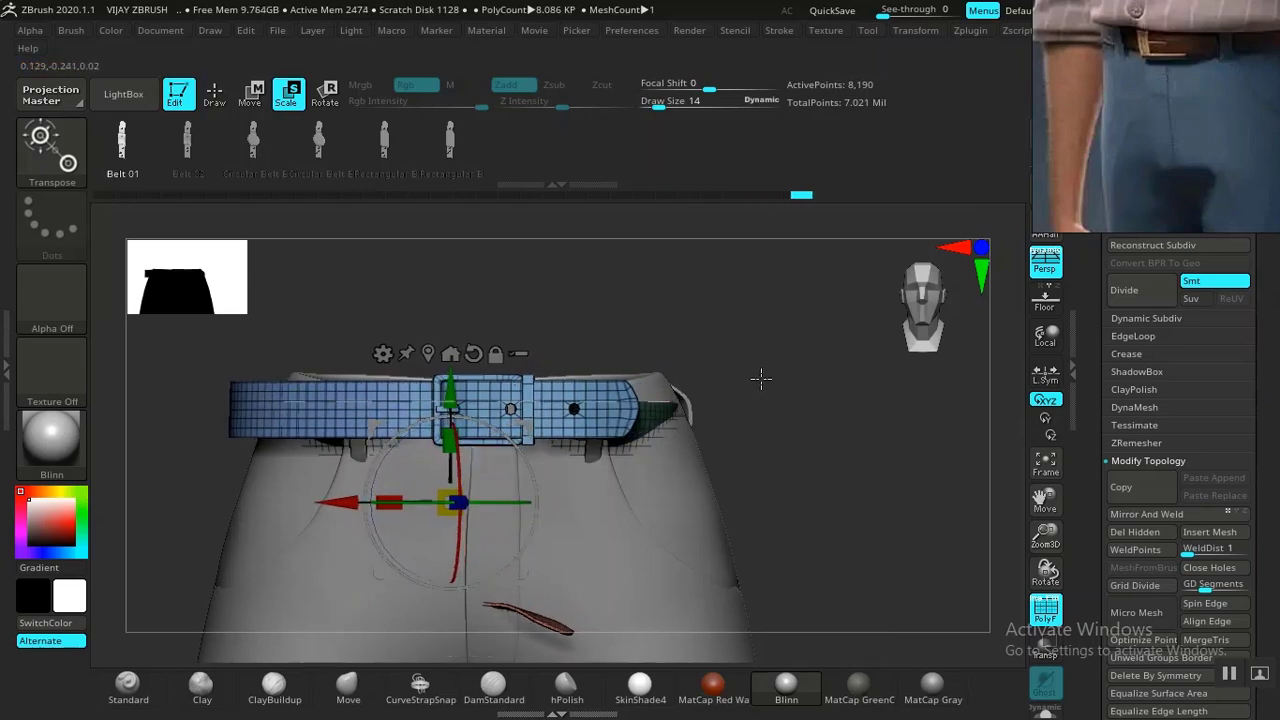
Fine-tune the belt's rotation and shift it back sideways to centre it on the front of the waist.
left_click_drag(794, 388, 806, 418)
left_click_drag(491, 586, 480, 585)
left_click_drag(512, 461, 542, 454)
left_click_drag(808, 415, 806, 351, "shift")
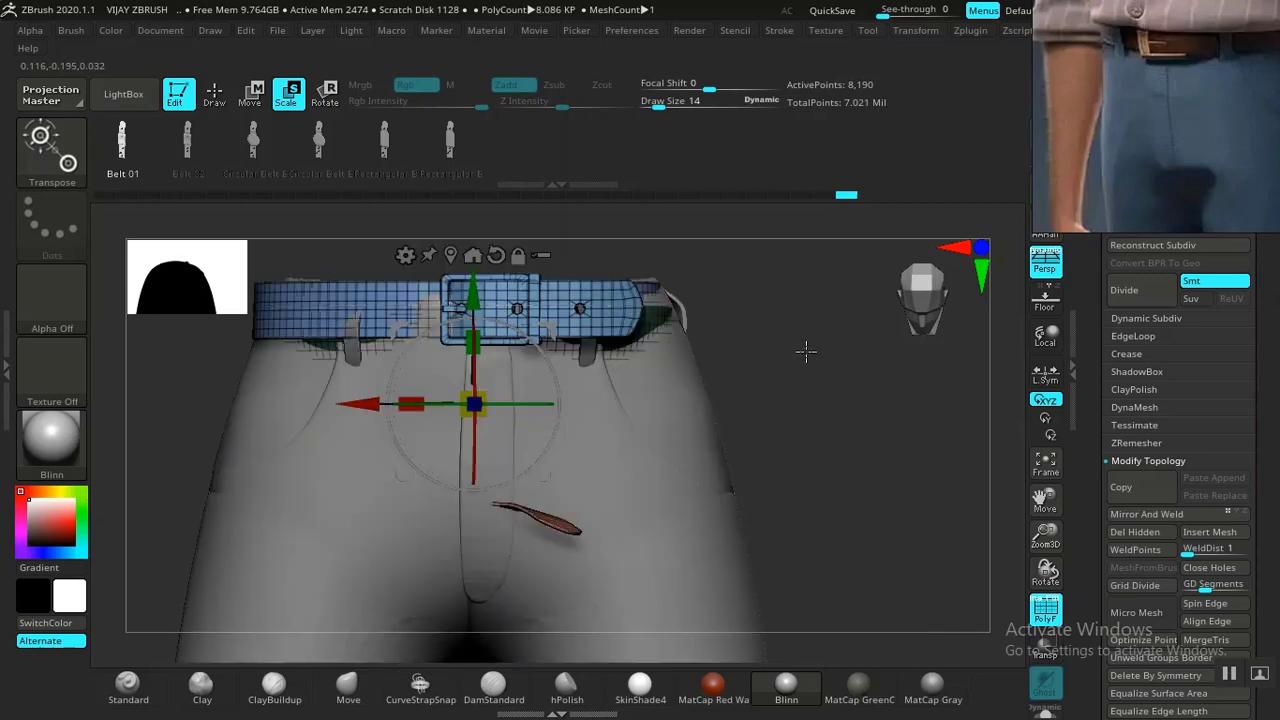
left_click_drag(803, 400, 817, 503, "alt")
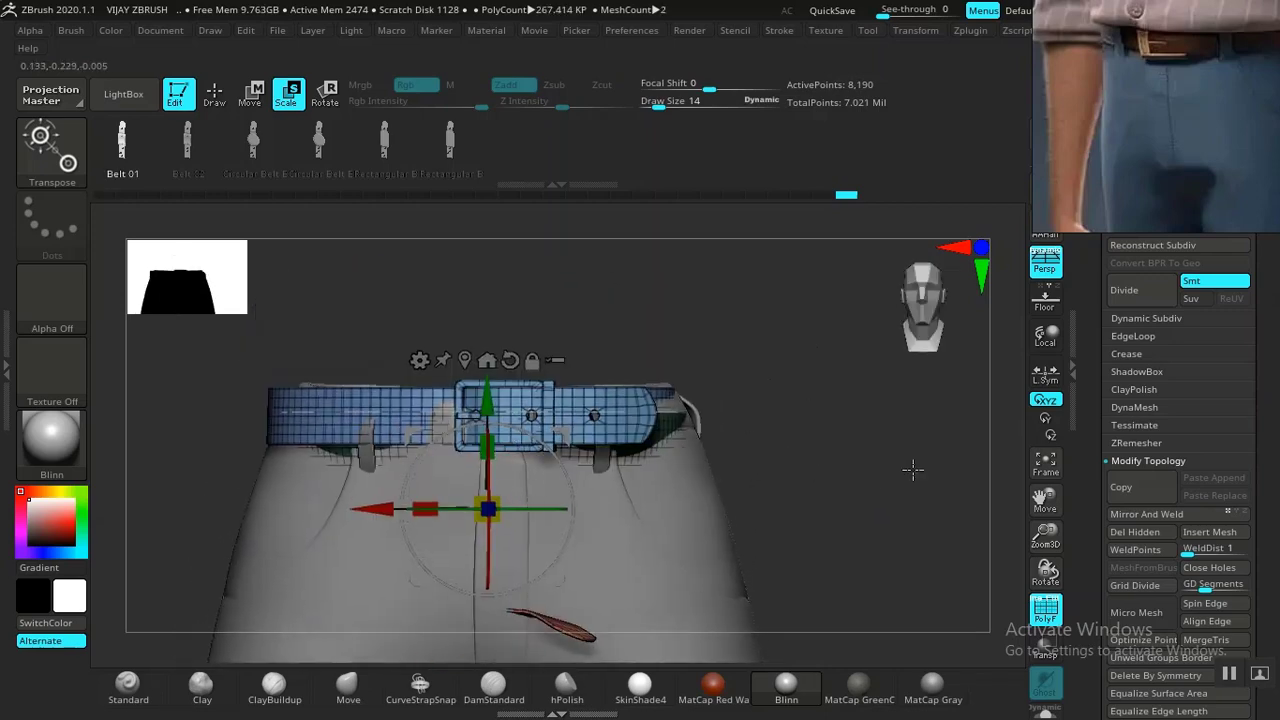
Leave the transform gizmo and switch to the Move brush.
left_click(781, 31)
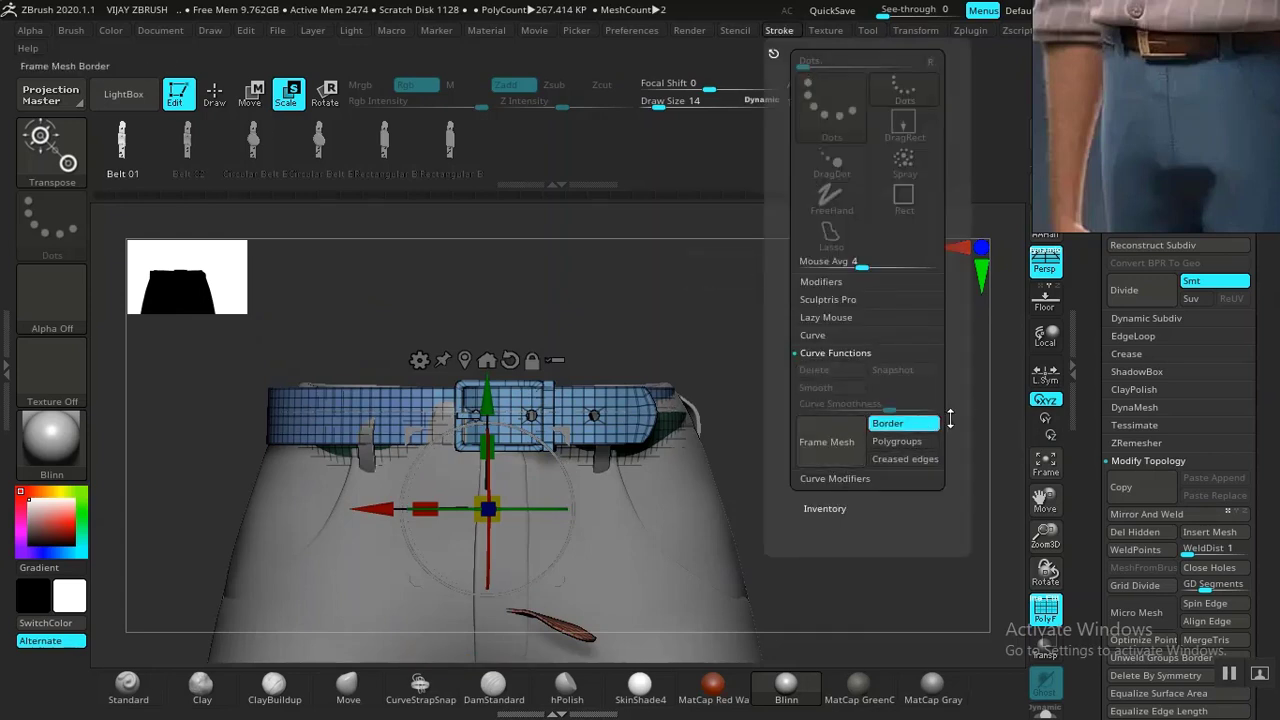
left_click(827, 441)
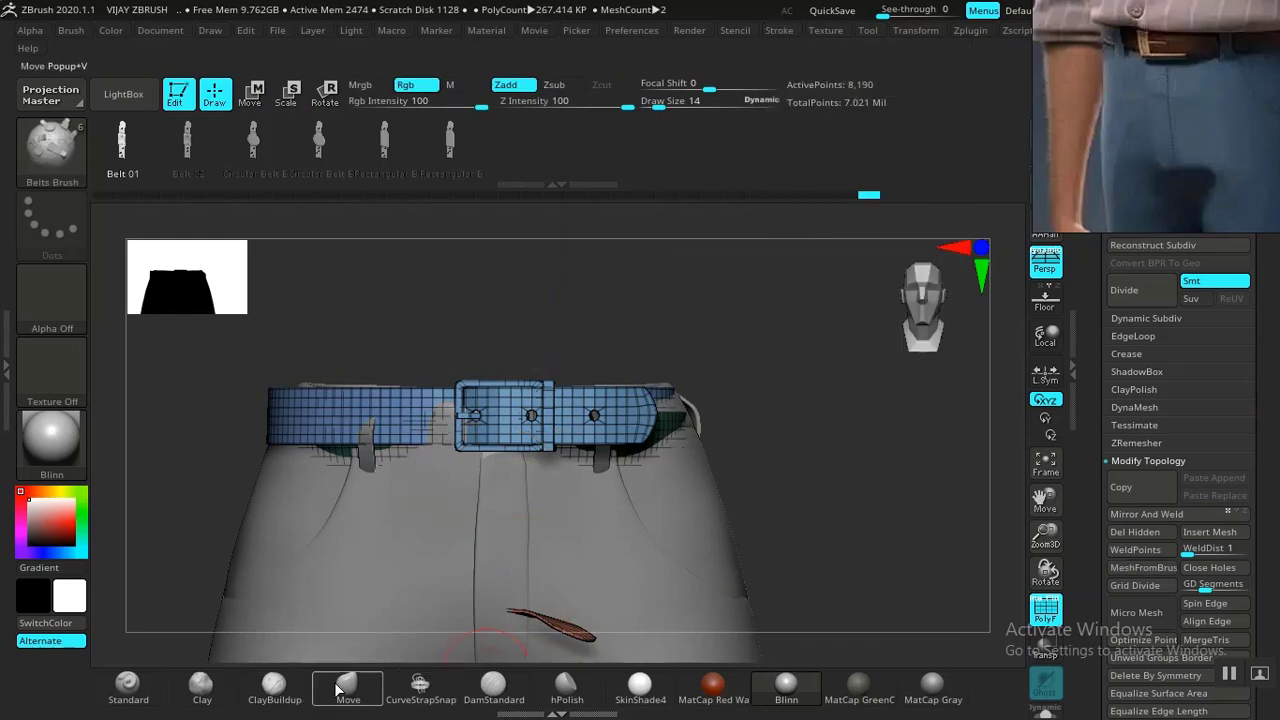
left_click(340, 688)
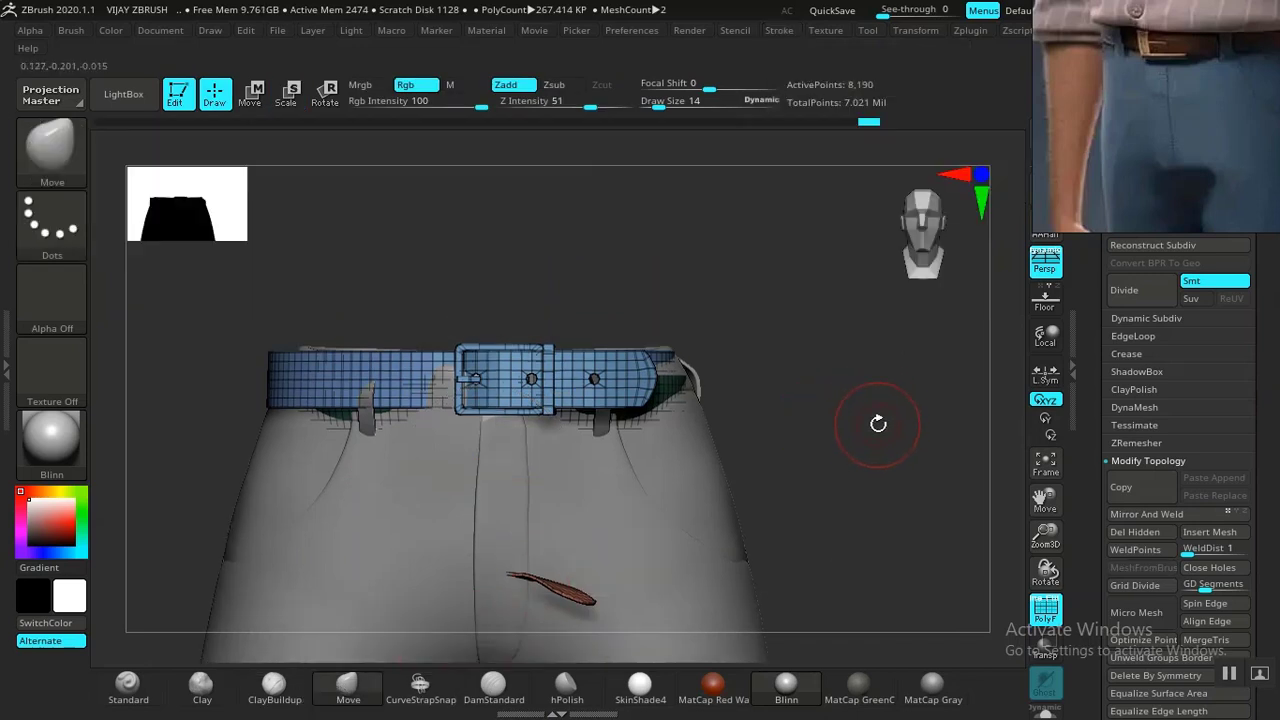
Split the half-sphere and the belt into separate subtools and delete the half-sphere.
left_click_drag(881, 420, 882, 470)
left_click_drag(1089, 525, 1105, 332)
left_click(1132, 245)
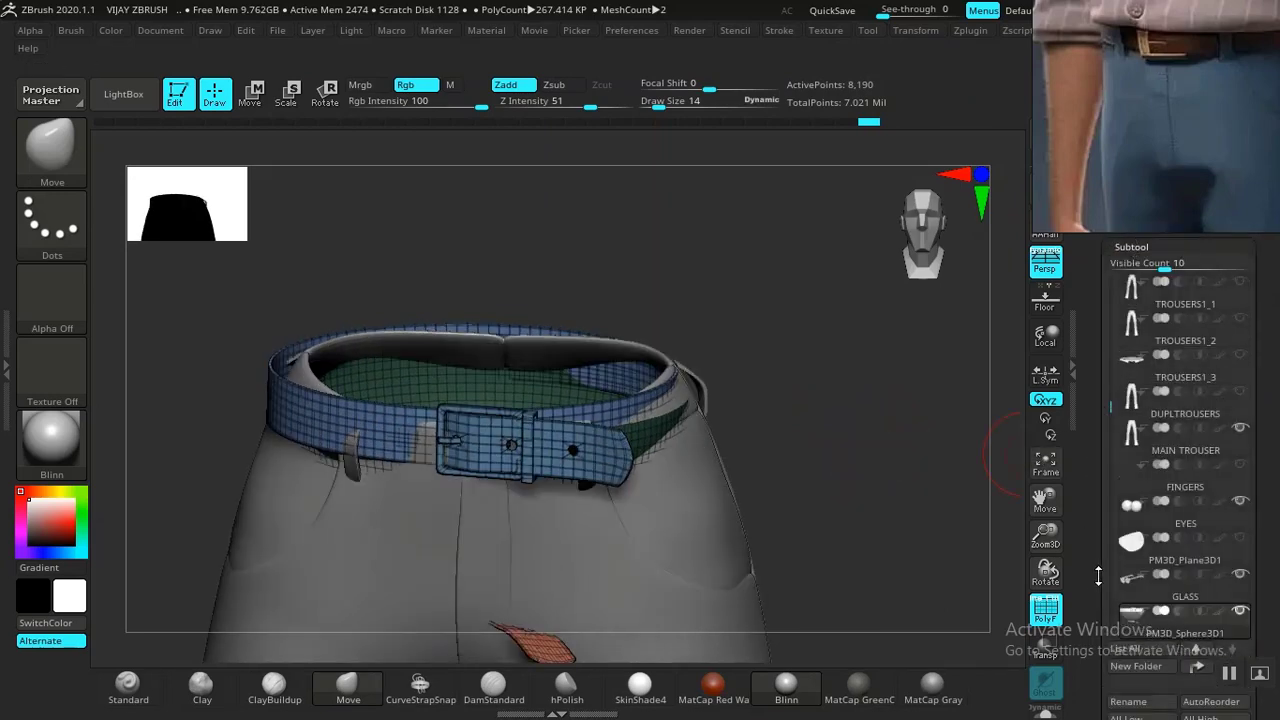
scroll(1089, 449, "down", 5)
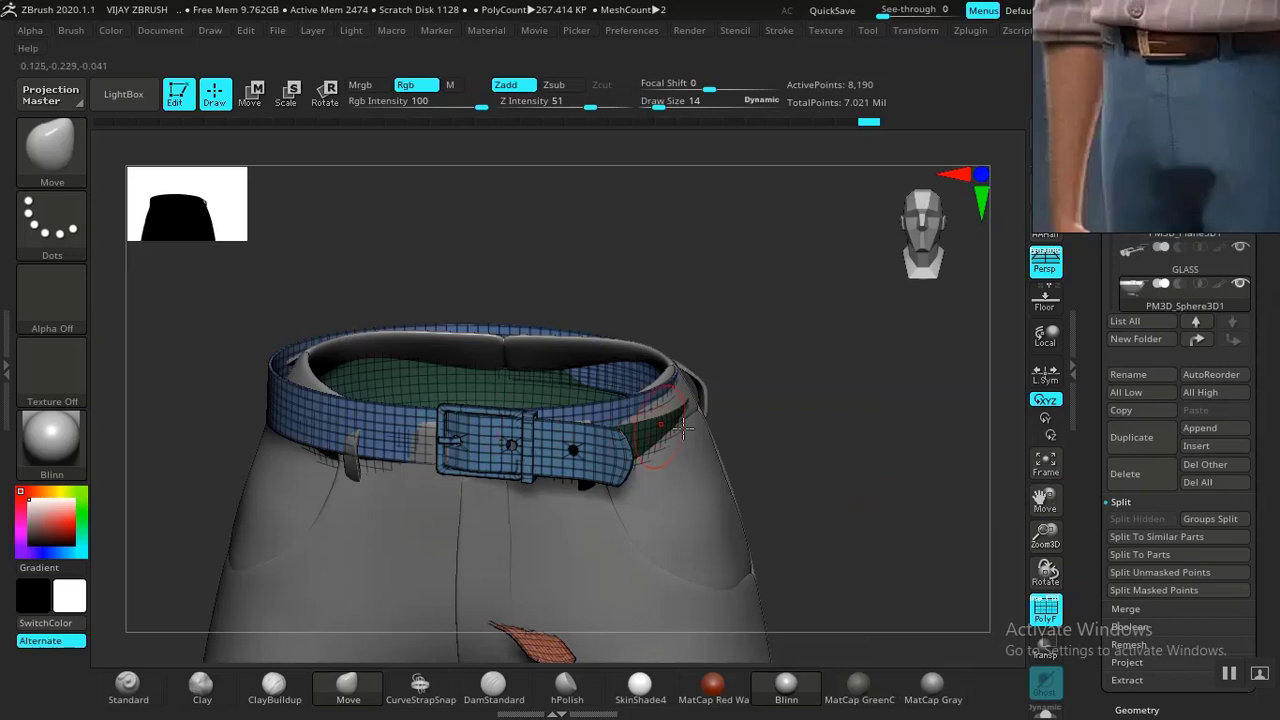
left_click(1118, 556)
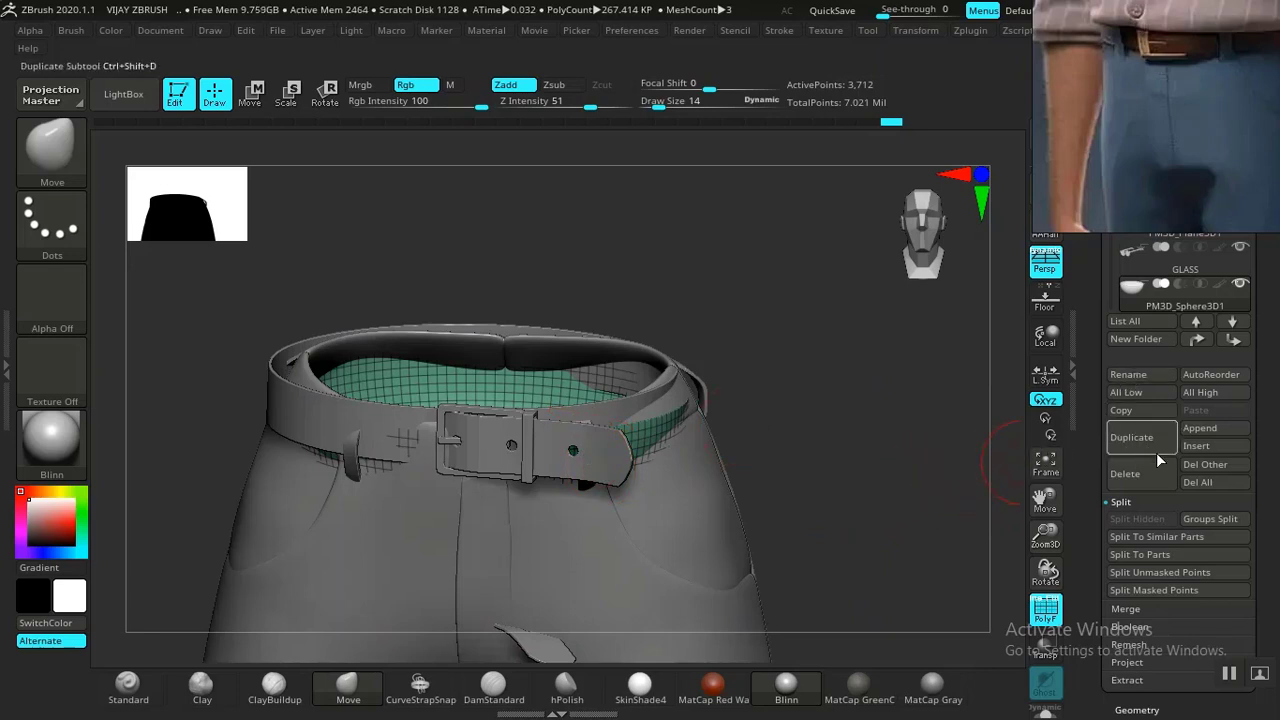
left_click(1142, 477)
left_click(968, 517)
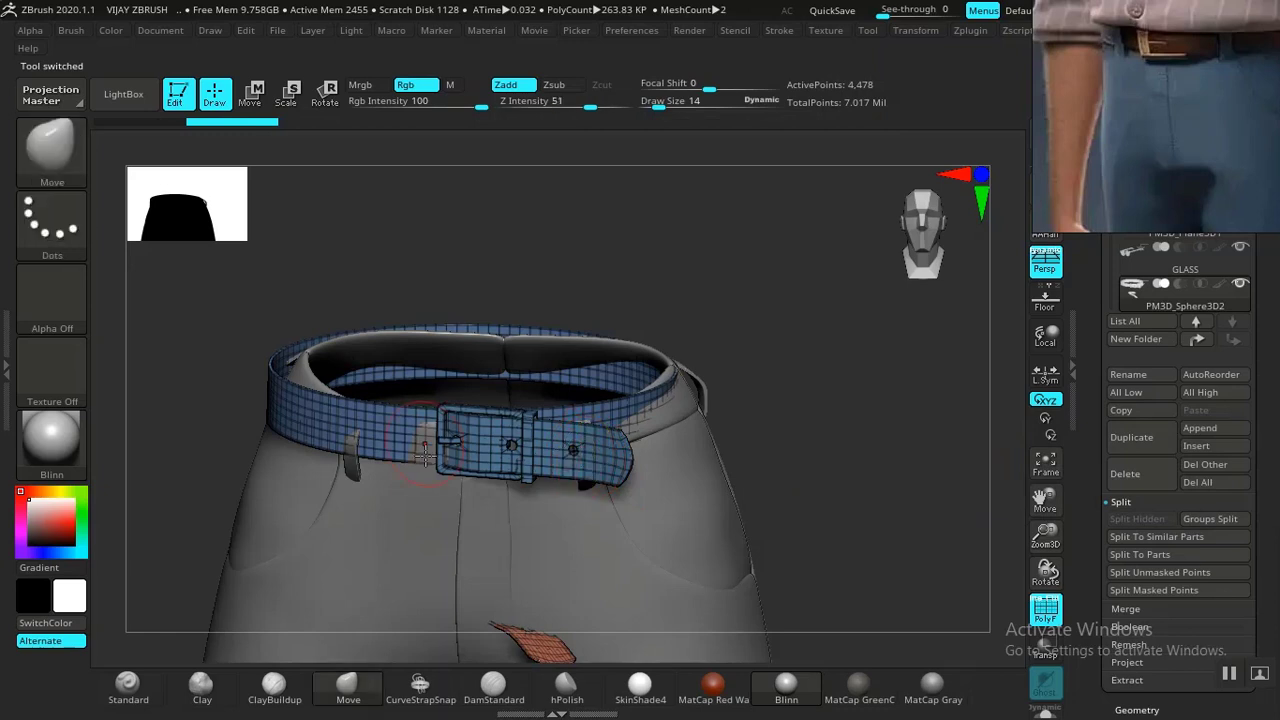
Isolate the belt subtool, hide the stray disc and strap pieces beneath it, delete that hidden geometry and leave Solo mode.
left_click(1045, 705)
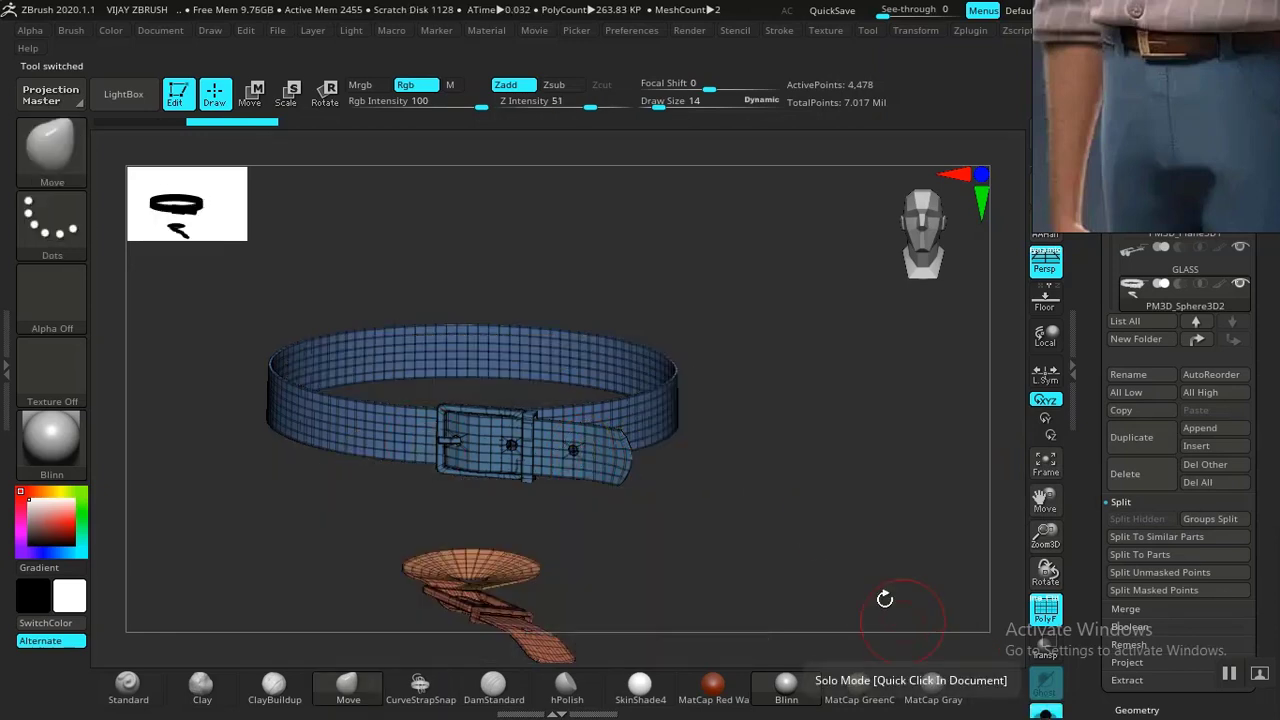
left_click_drag(886, 600, 793, 457)
left_click(521, 496, "ctrl+shift")
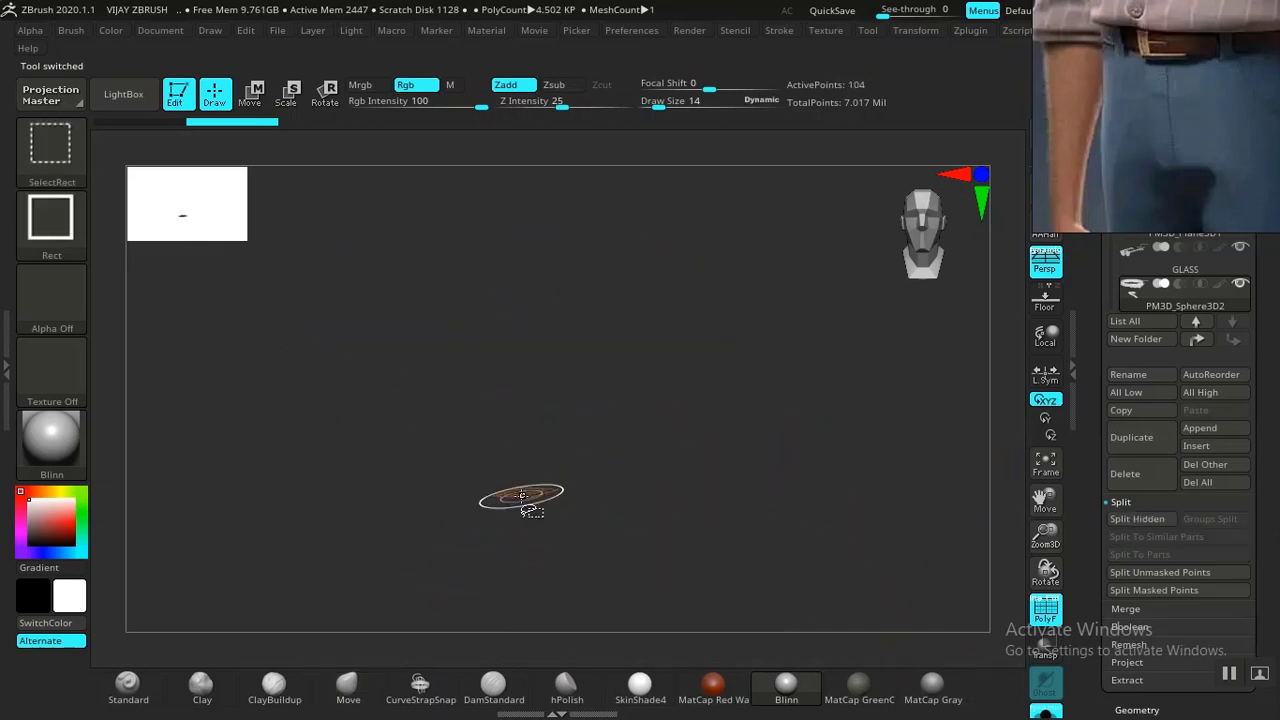
left_click(524, 499, "ctrl+shift")
left_click(532, 474, "ctrl+shift")
left_click(538, 528, "ctrl+shift")
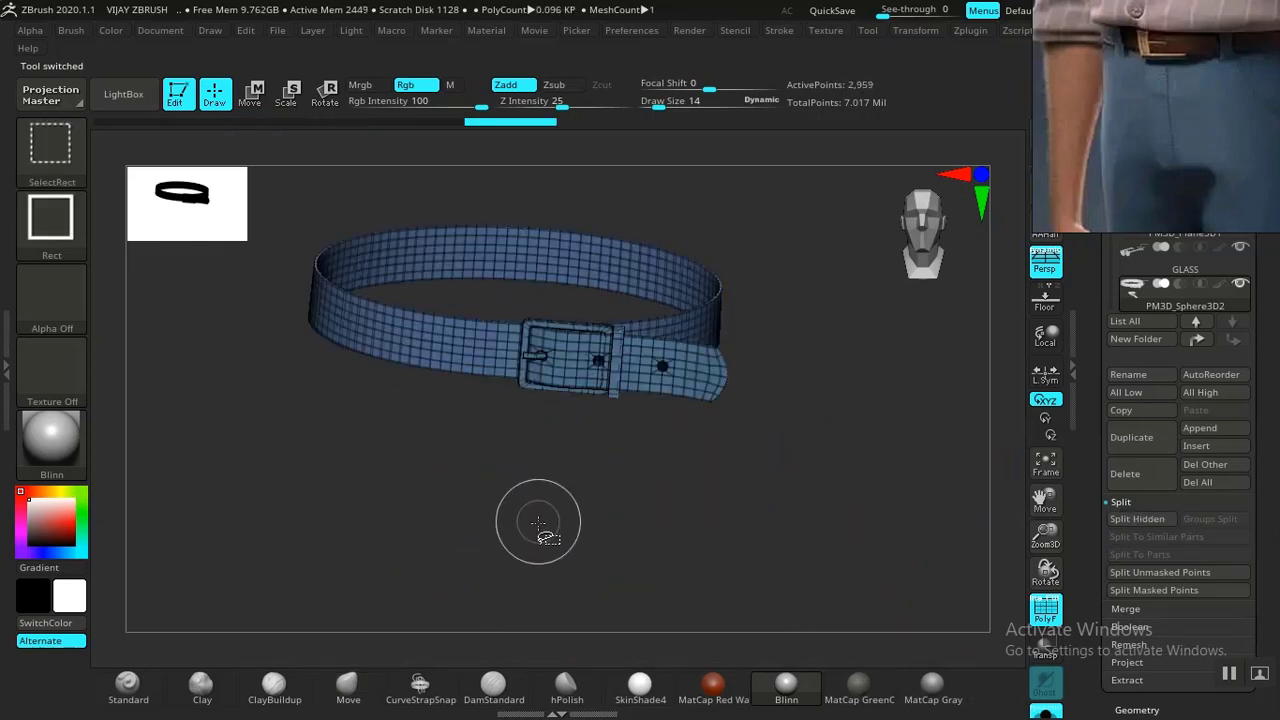
left_click_drag(814, 534, 940, 470)
scroll(1096, 589, "down", 10)
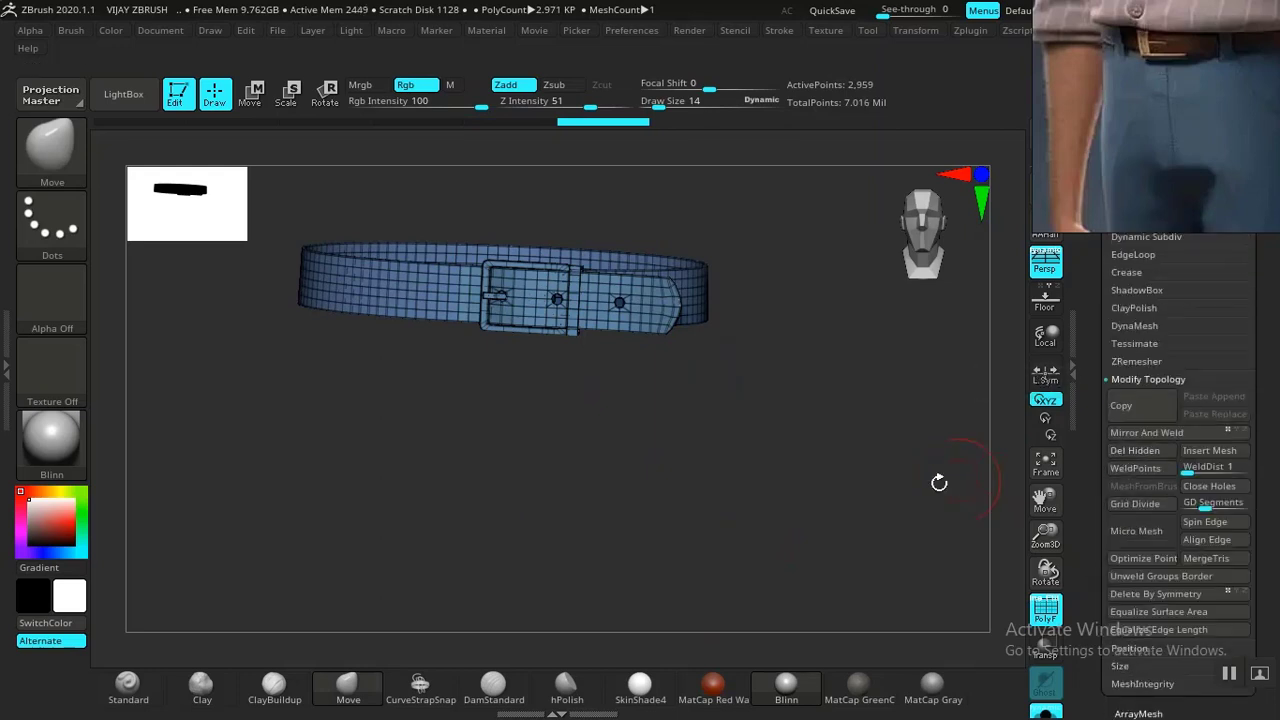
left_click_drag(939, 483, 1002, 568)
left_click(1046, 711)
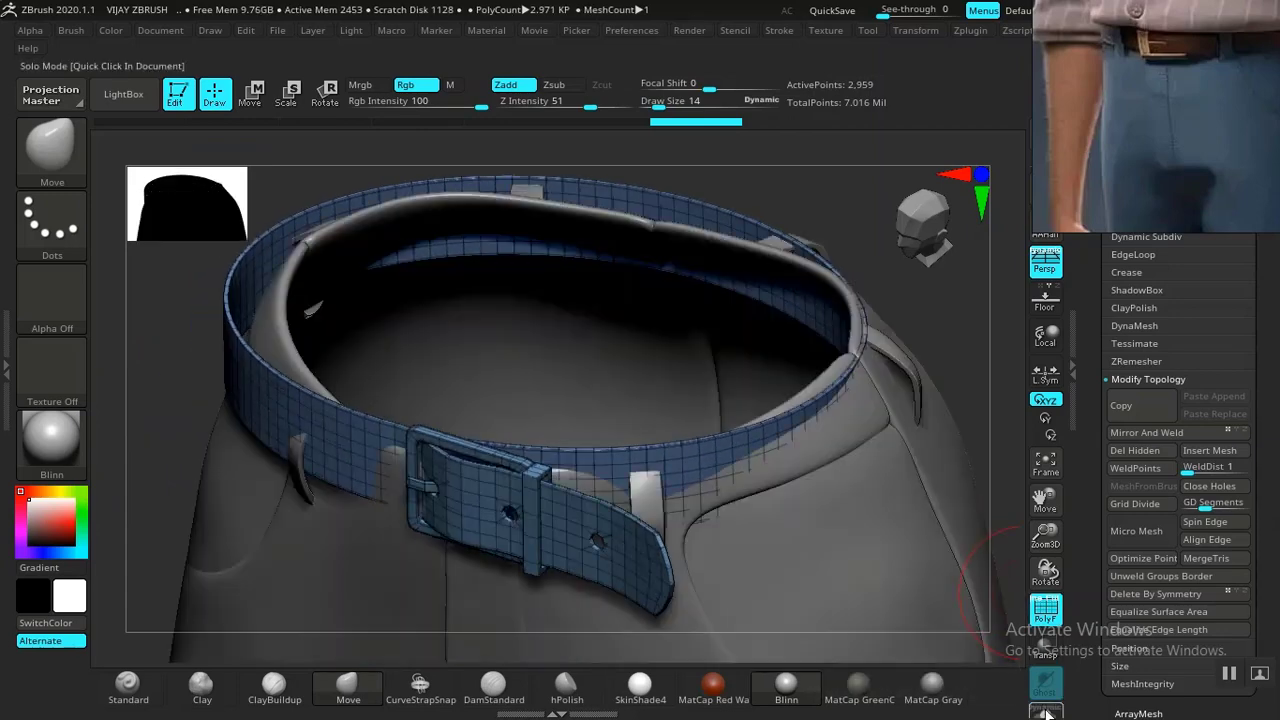
Place the transform gizmo on the buckle and move the belt slightly down and sideways along the waistband.
left_click_drag(987, 334, 990, 290)
key("e")
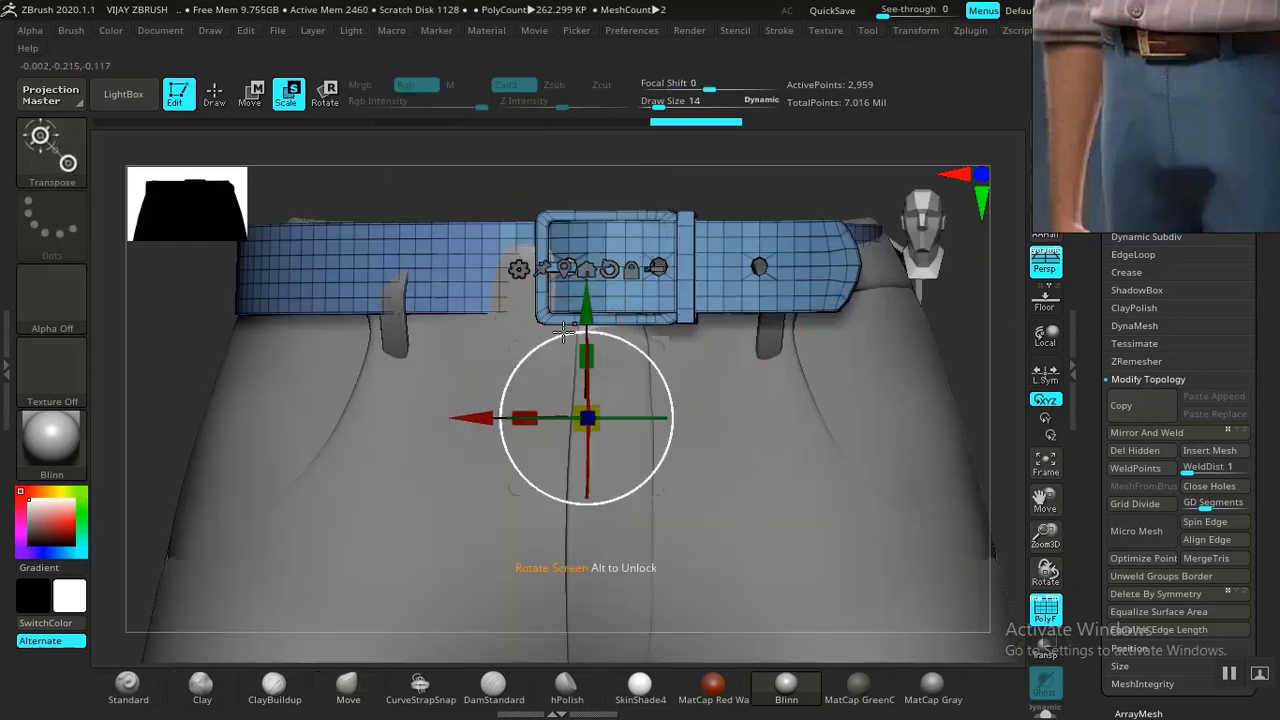
left_click(562, 267)
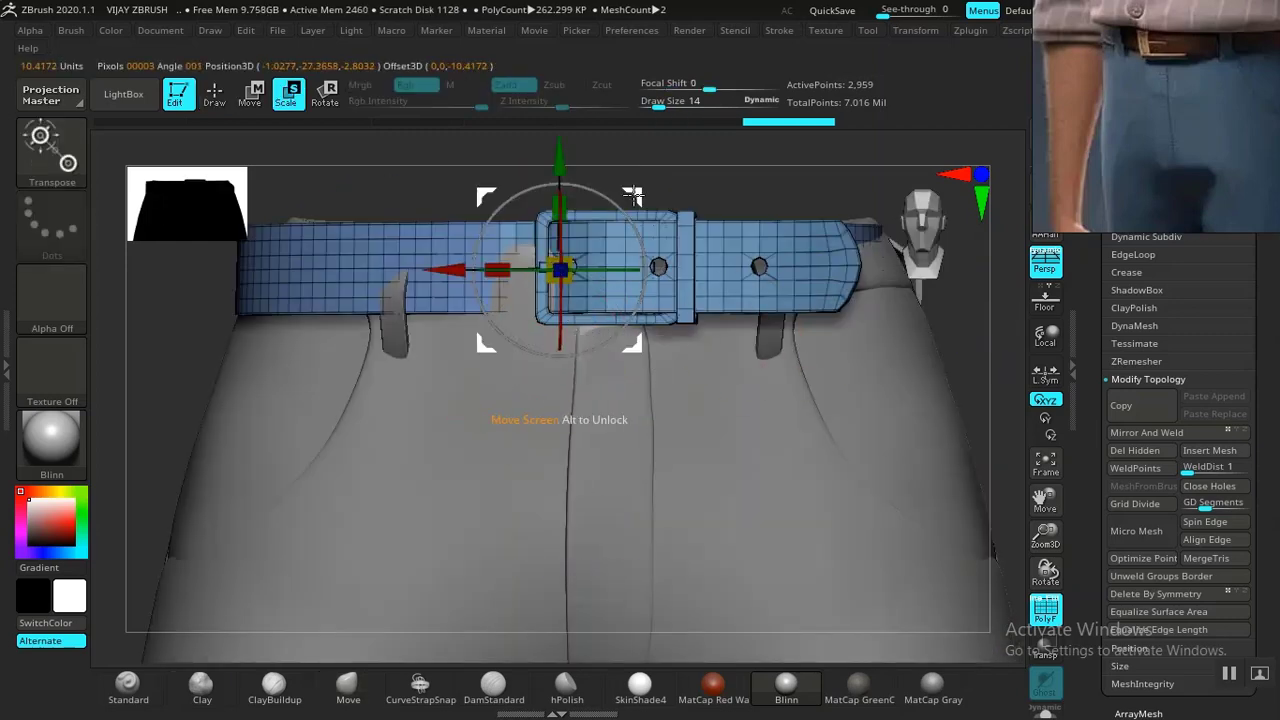
left_click_drag(634, 194, 648, 243)
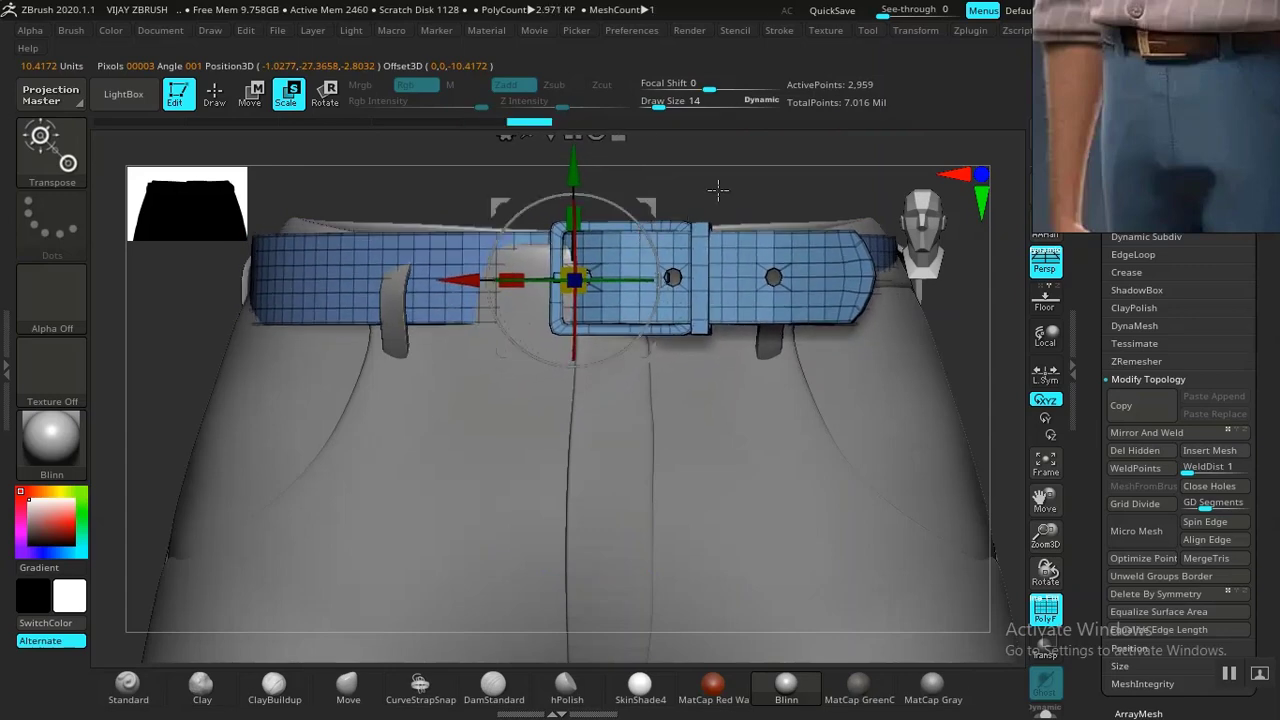
left_click_drag(718, 190, 755, 272)
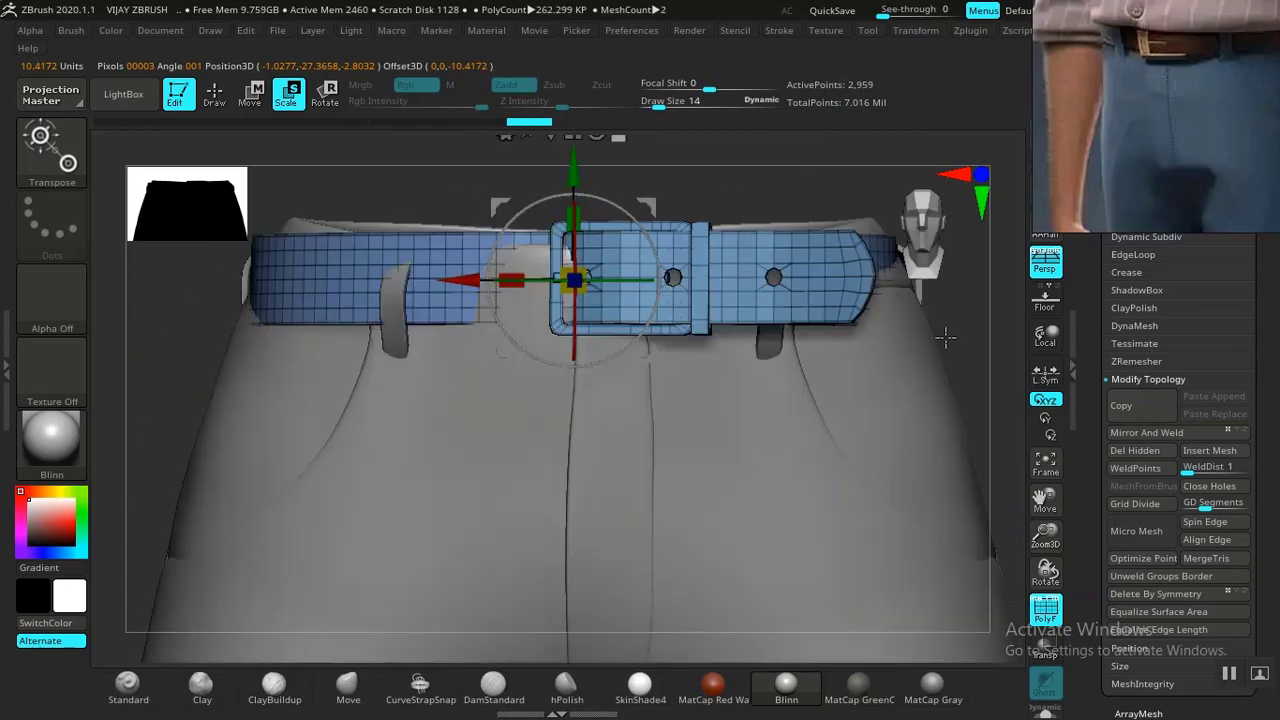
Rotate the belt slightly about its vertical axis and shift it to align the buckle with the front of the trousers.
left_click_drag(948, 354, 793, 305)
left_click_drag(848, 393, 834, 429)
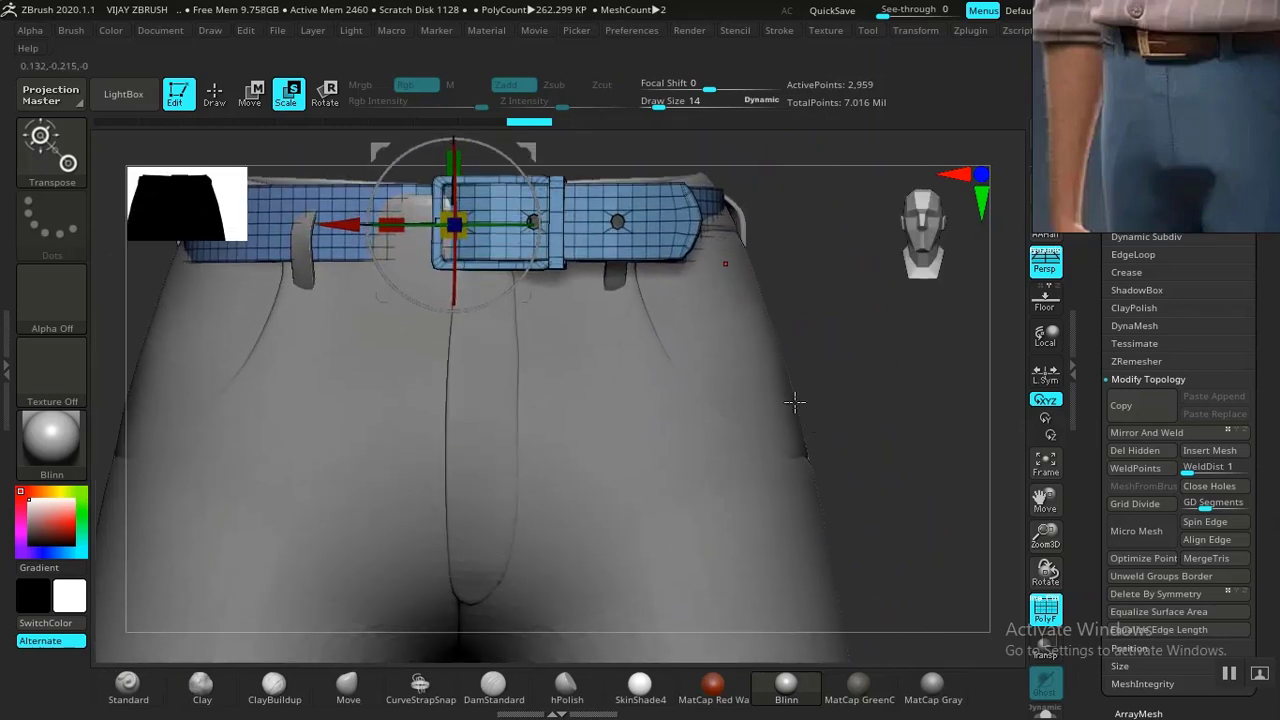
left_click_drag(870, 377, 815, 342)
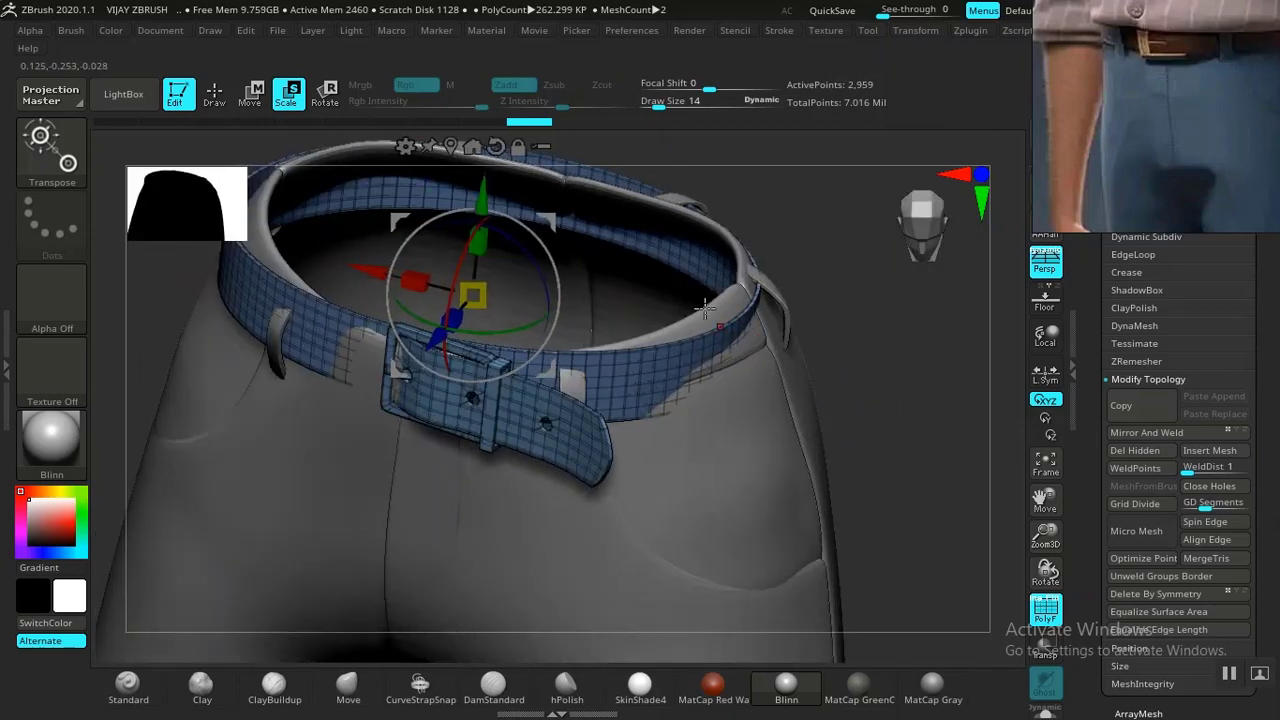
left_click_drag(922, 311, 875, 340, "shift")
left_click_drag(938, 379, 981, 444, "alt")
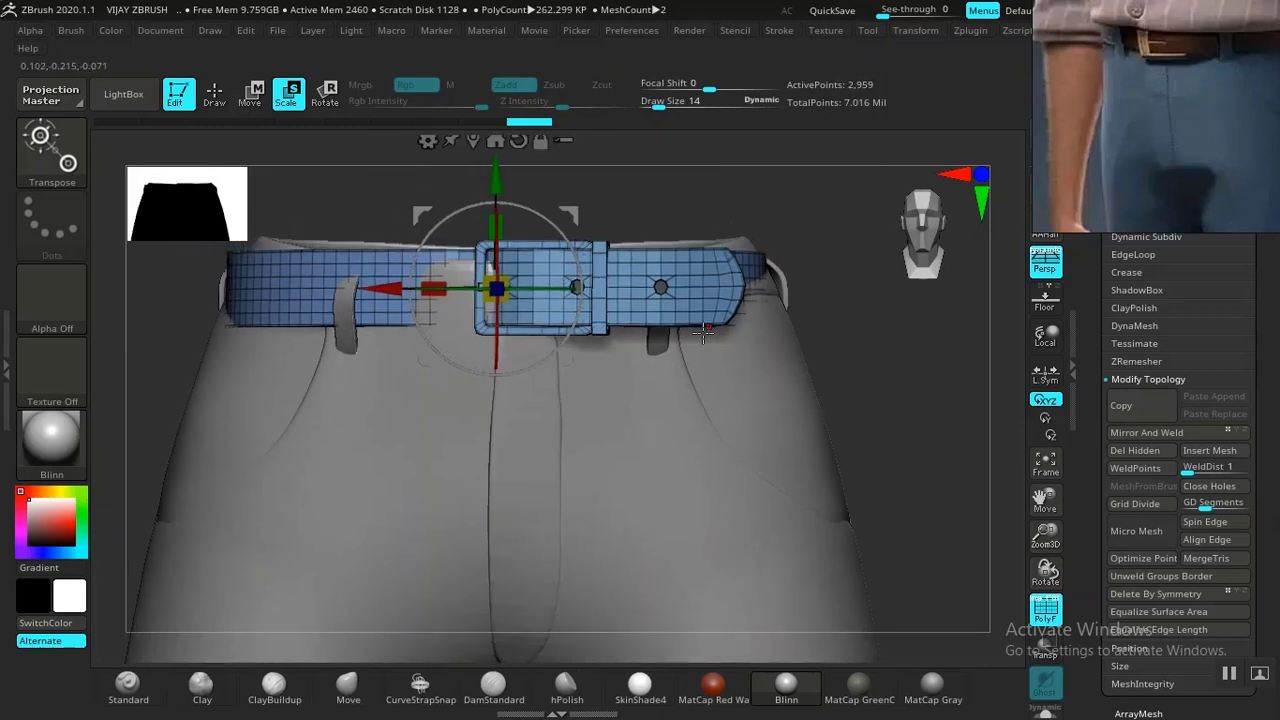
left_click_drag(566, 262, 575, 252)
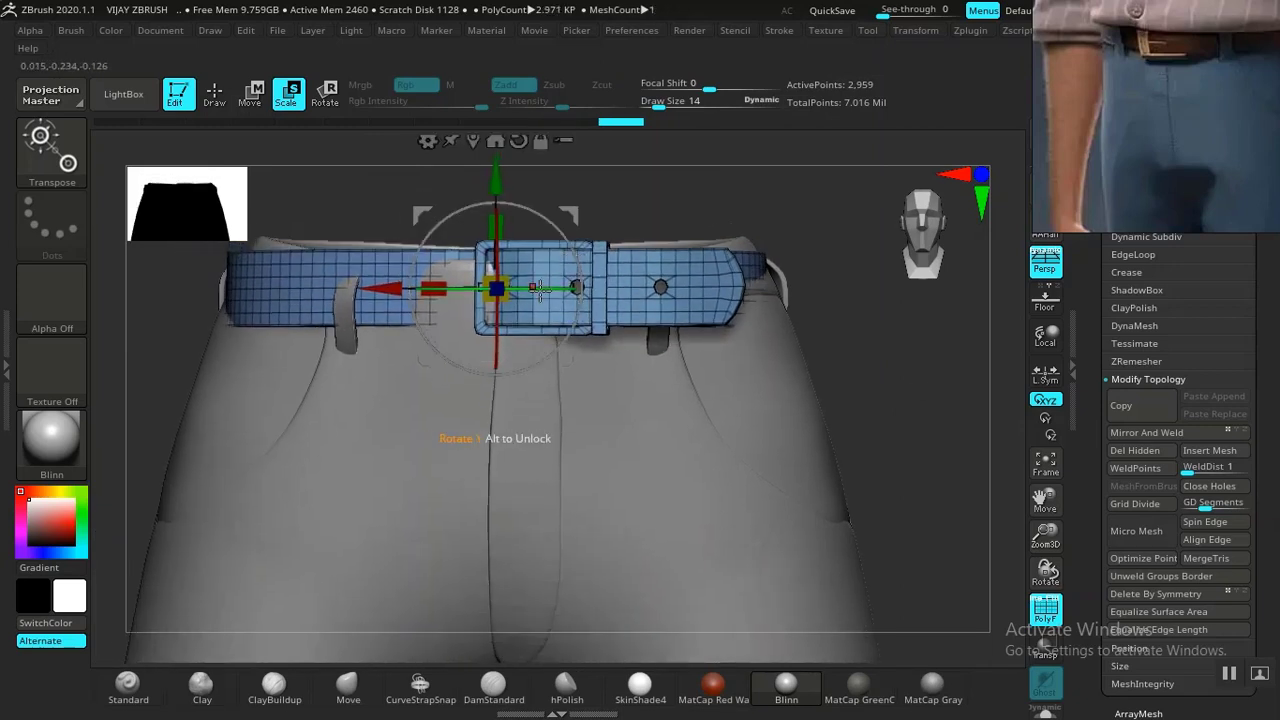
left_click_drag(538, 290, 531, 289)
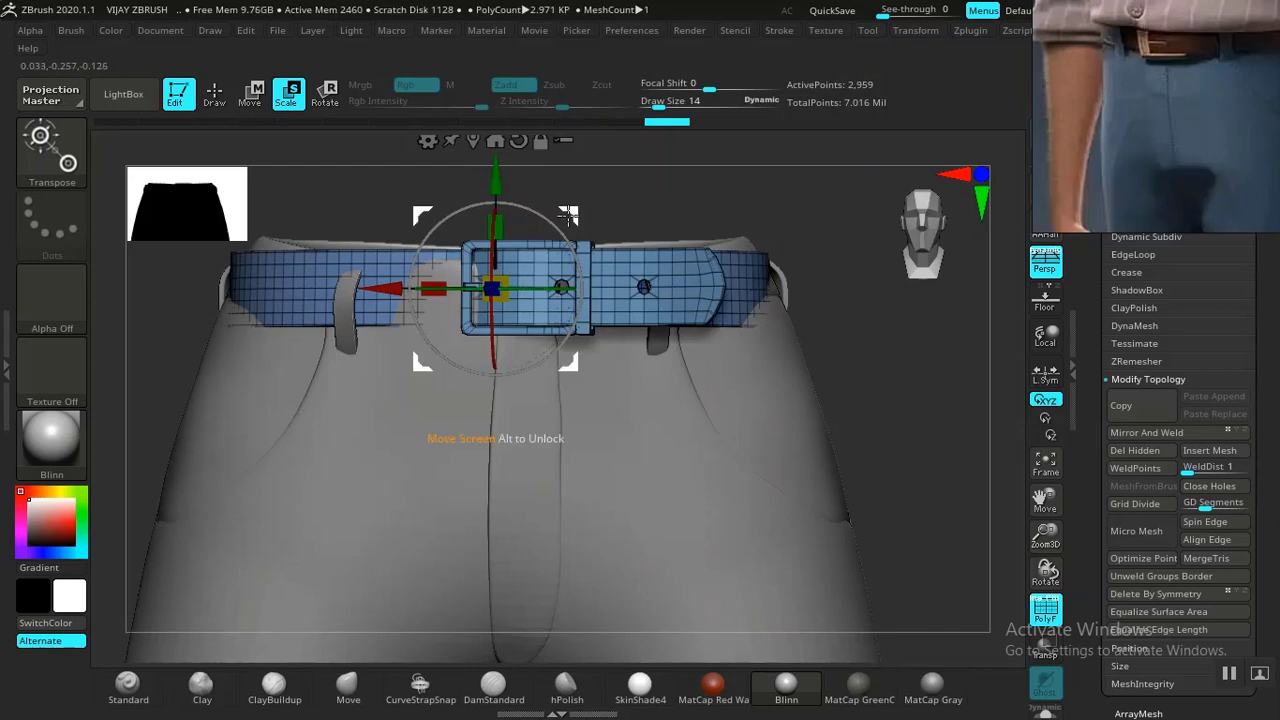
mouse_move(568, 214)
left_mouse_down()
mouse_move(546, 216)
mouse_move(561, 218)
left_mouse_up()
Adjust the belt's position around the waist opening and turn it slightly about its vertical axis from a raised view.
left_click_drag(901, 354, 549, 302)
left_click_drag(563, 259, 559, 259)
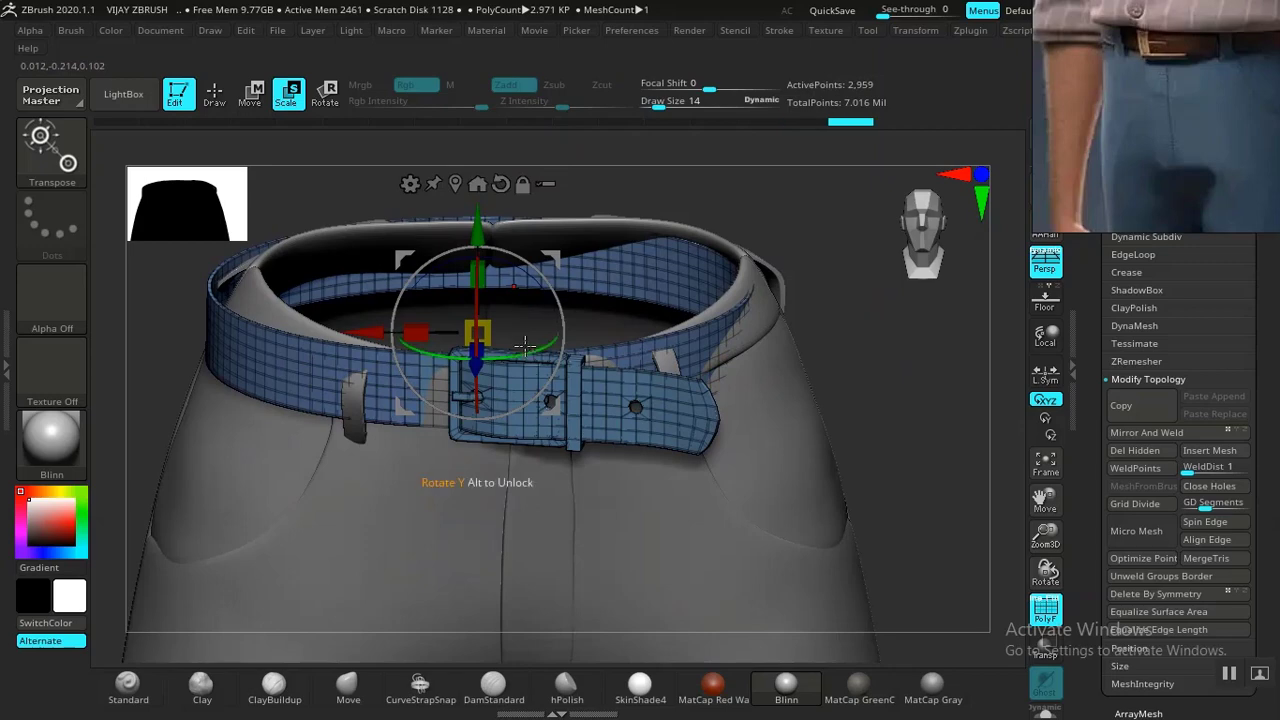
left_click_drag(525, 346, 547, 344)
Move the gizmo's pivot to the belt's front and rotate the belt to follow the waistband as seen from above.
left_click_drag(869, 357, 741, 311)
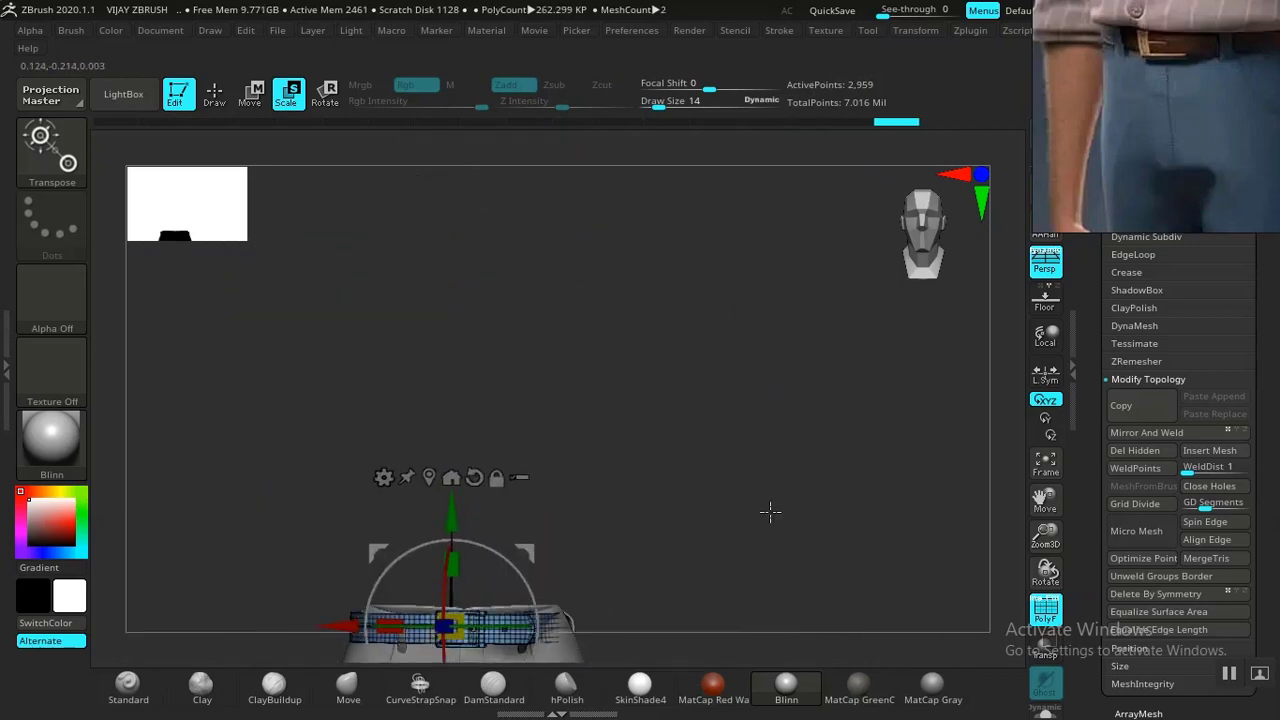
left_click_drag(762, 590, 814, 414, "alt")
key("q")
key("w")
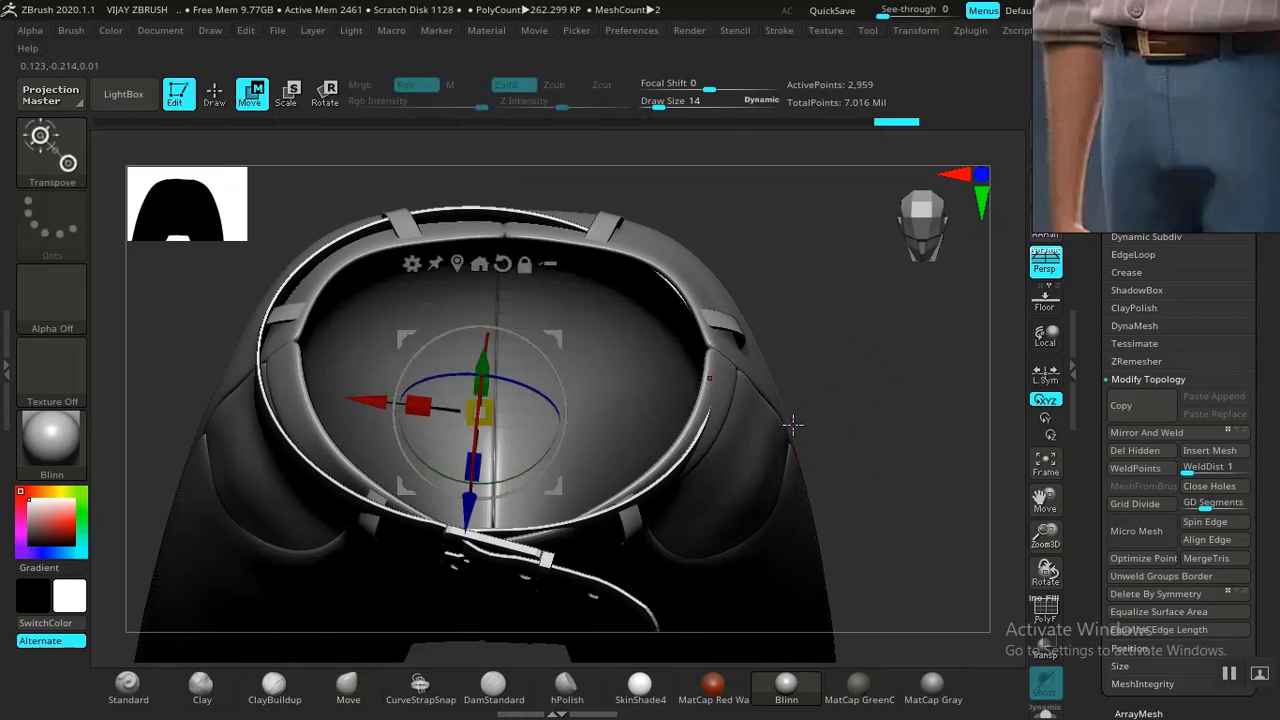
left_click_drag(560, 337, 586, 442, "alt")
left_click_drag(557, 600, 538, 615)
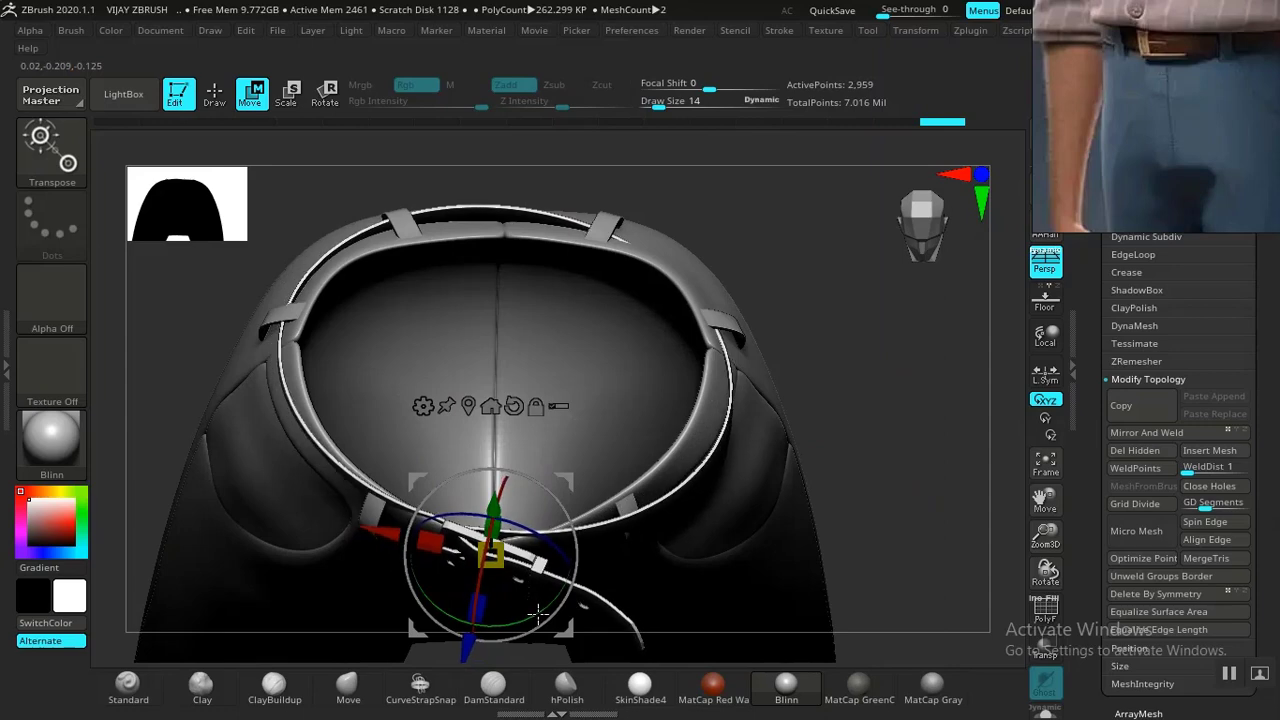
mouse_move(870, 412)
left_mouse_down()
mouse_move(871, 311)
mouse_move(851, 317)
mouse_move(814, 413)
left_mouse_up()
key("q")
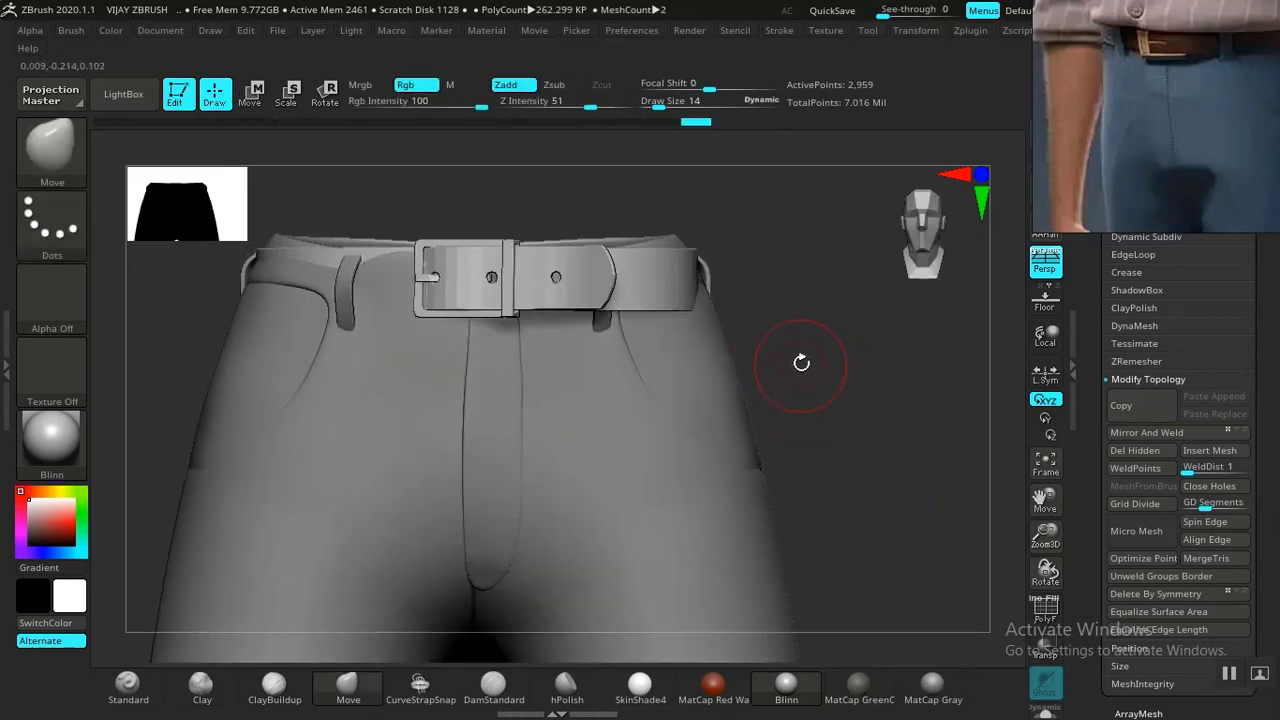
Scale the belt vertically to about 0.92 of its height so that its strap becomes slightly narrower.
left_click_drag(801, 362, 826, 429)
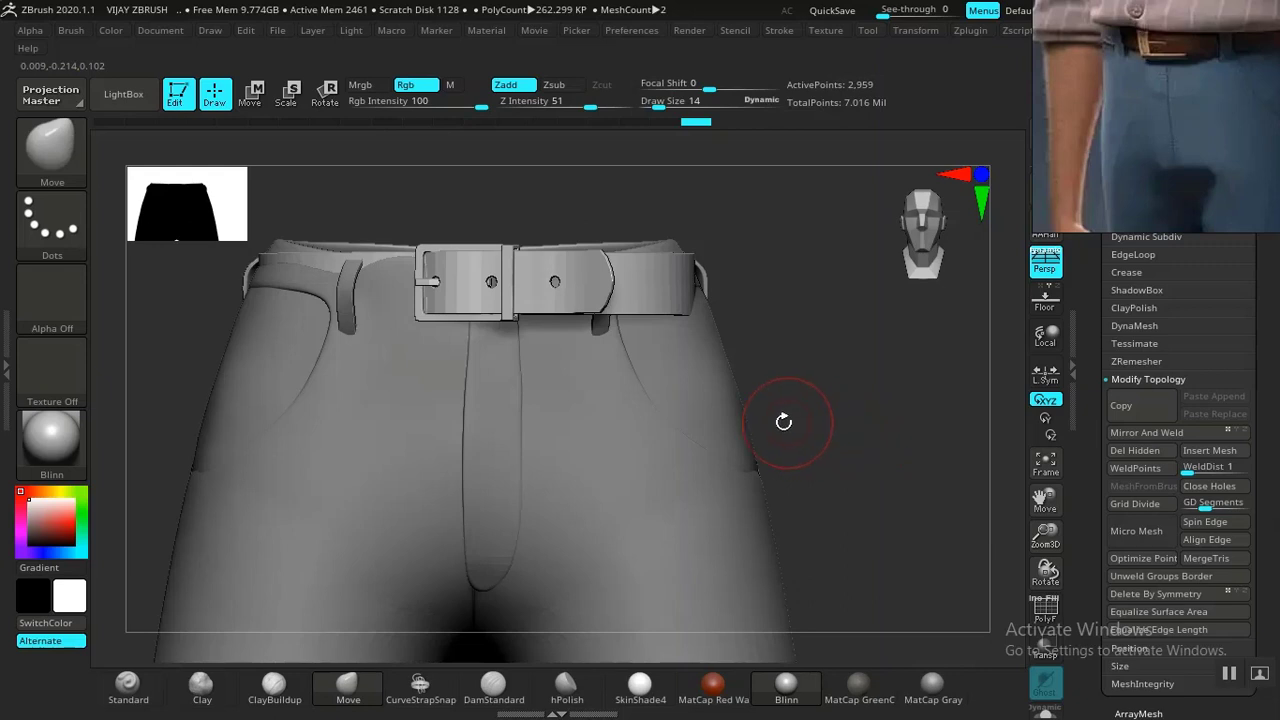
key("r")
left_click(444, 196)
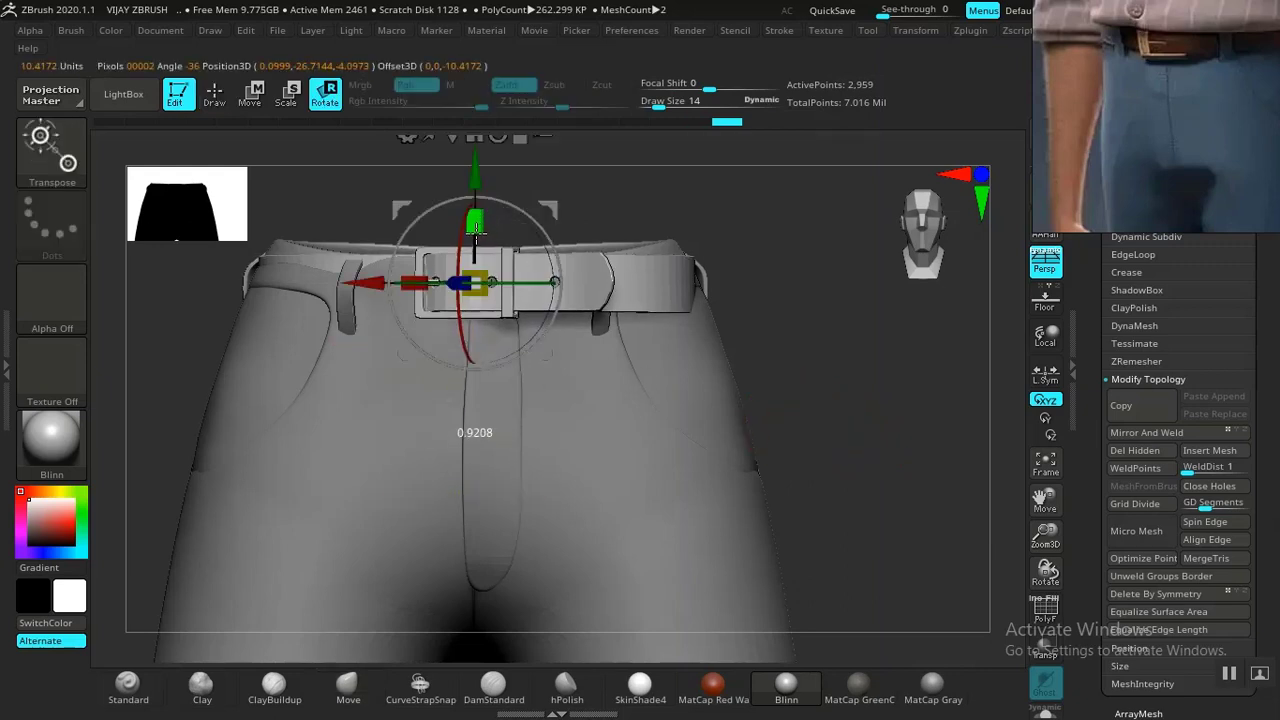
key("q")
Check the belt's fit around the waistband, isolate the belt and show its polygon wireframe.
mouse_move(846, 400)
left_mouse_down()
mouse_move(889, 477)
mouse_move(871, 409)
mouse_move(897, 434)
mouse_move(969, 374)
mouse_move(914, 371)
mouse_move(874, 426)
mouse_move(886, 473)
mouse_move(906, 300)
mouse_move(592, 268)
left_mouse_up()
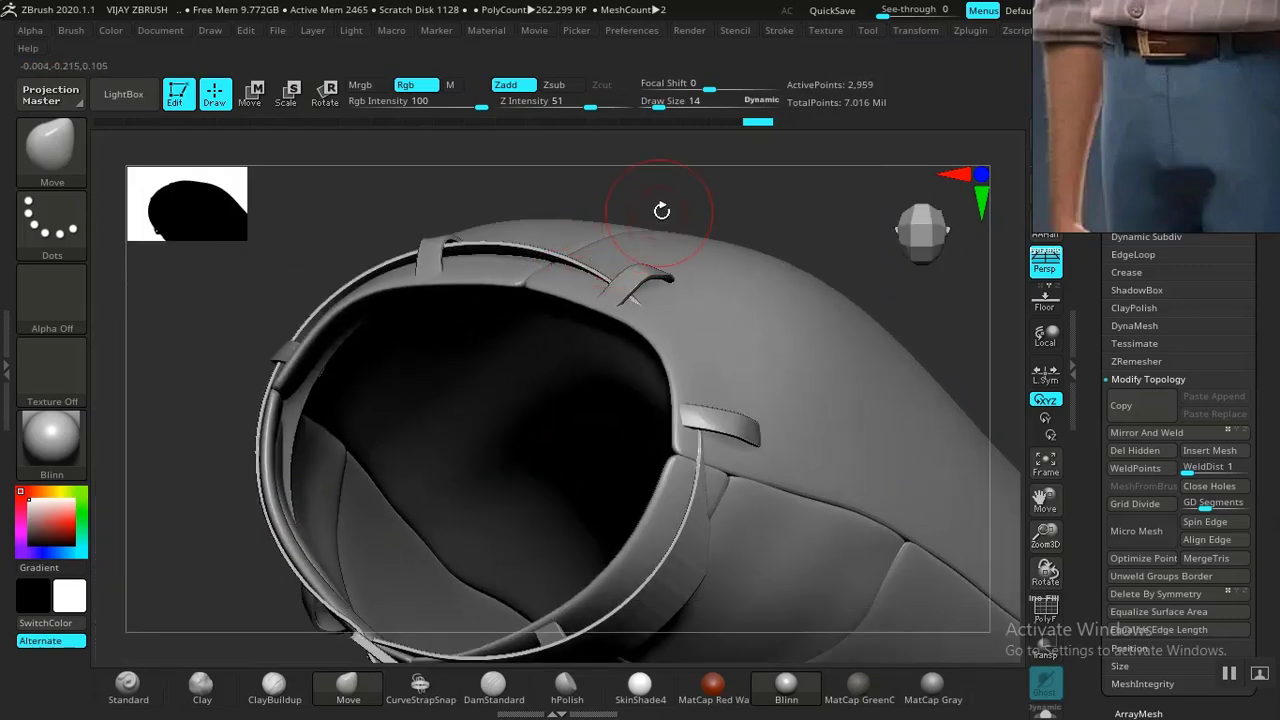
left_click_drag(661, 211, 350, 388)
left_click_drag(246, 396, 860, 474)
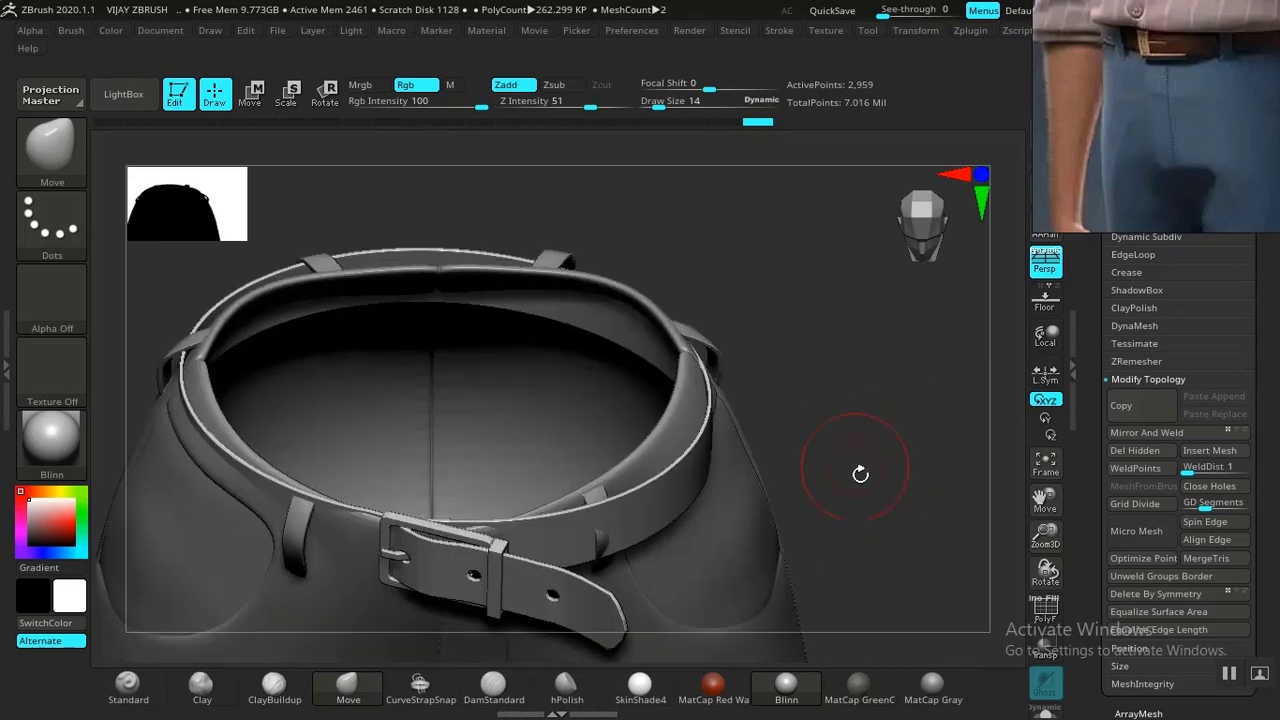
left_click(1040, 704)
left_click_drag(869, 511, 938, 518)
key("shift+f")
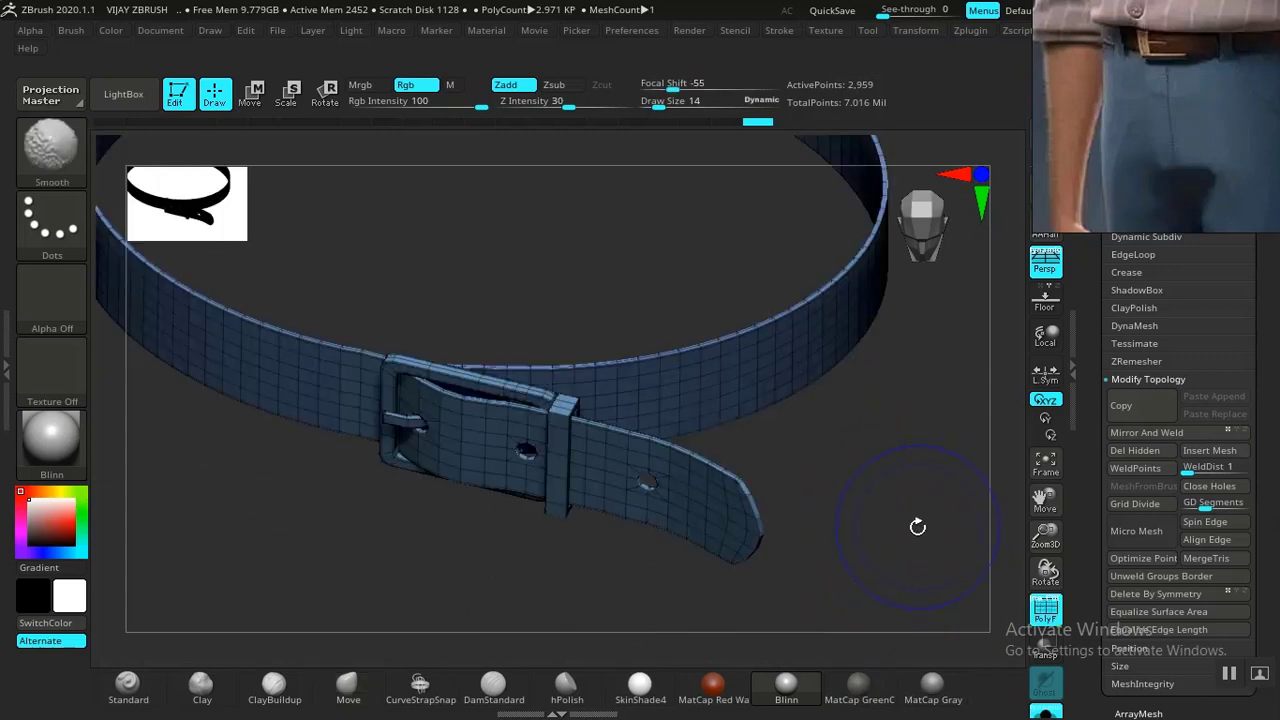
Try smoothing the isolated belt mesh by subdividing it, and undo the subdivision.
key("ctrl")
key("ctrl+d")
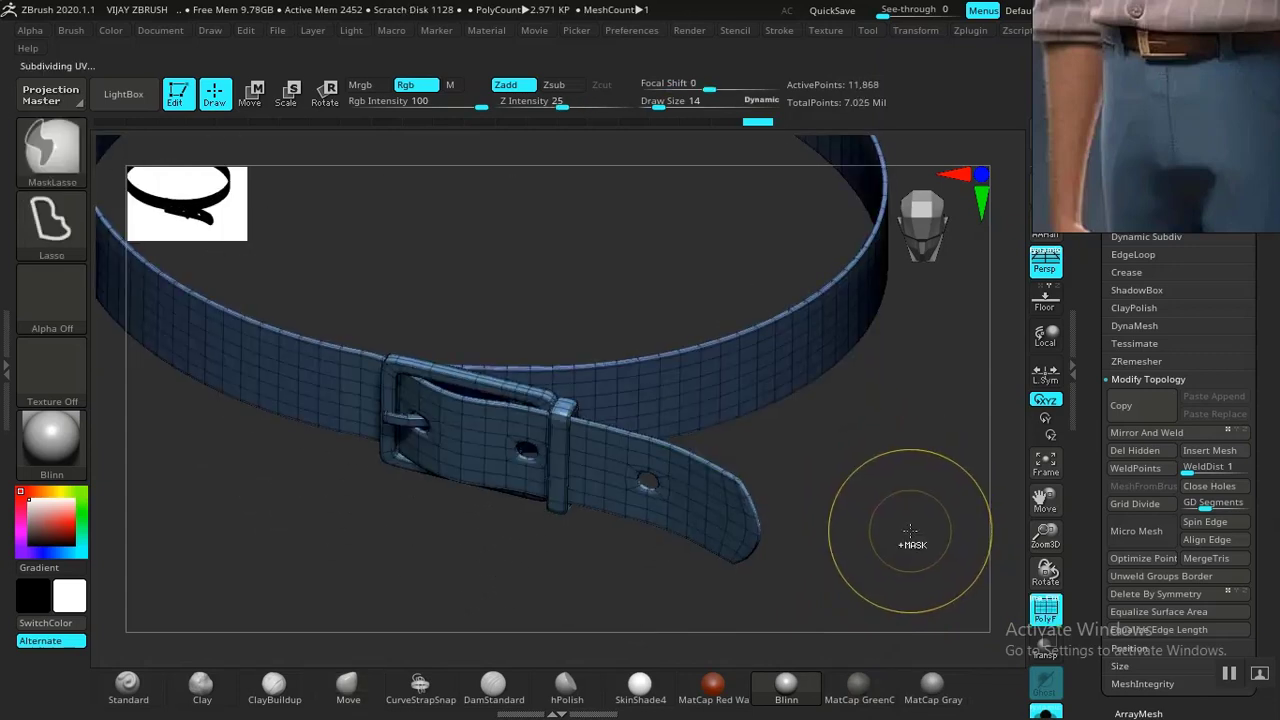
mouse_move(900, 519)
left_mouse_down()
mouse_move(905, 500)
mouse_move(740, 542)
left_mouse_up()
key("ctrl+z")
key("ctrl+z")
Rename the belt's subtool MAIN BELT and duplicate it.
left_click_drag(1084, 625, 1083, 472)
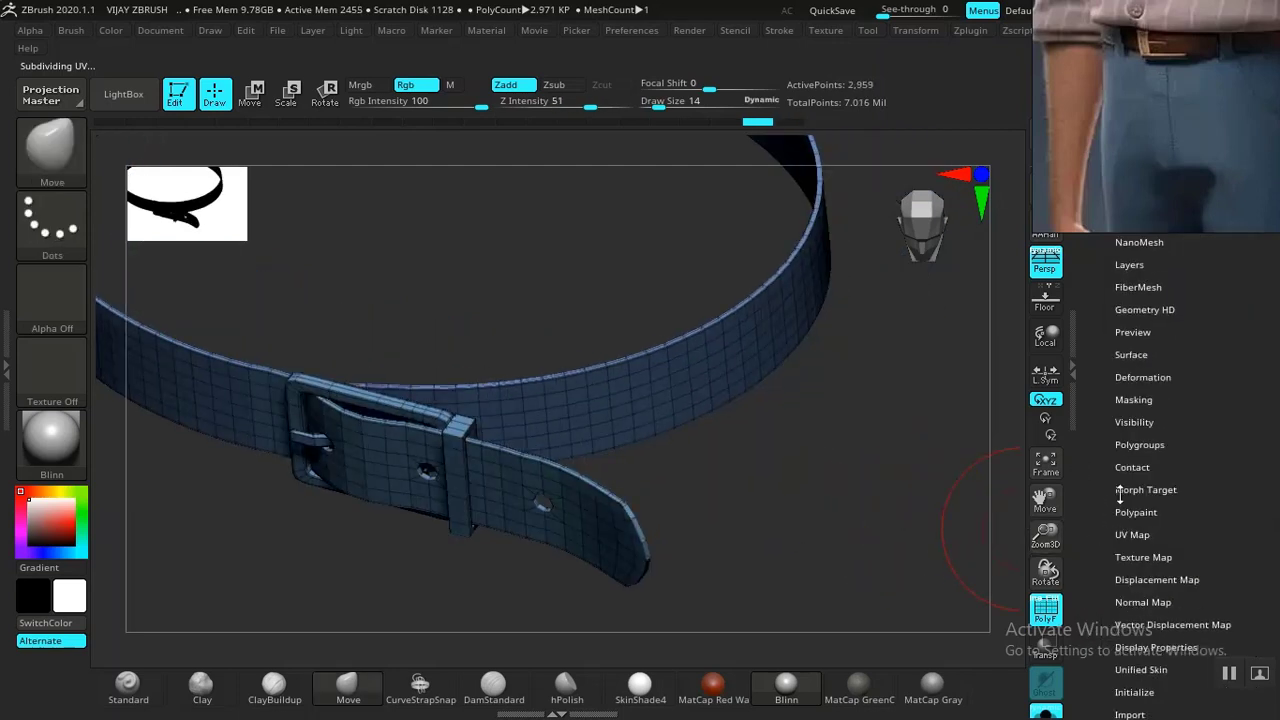
left_click_drag(1108, 667, 1121, 558)
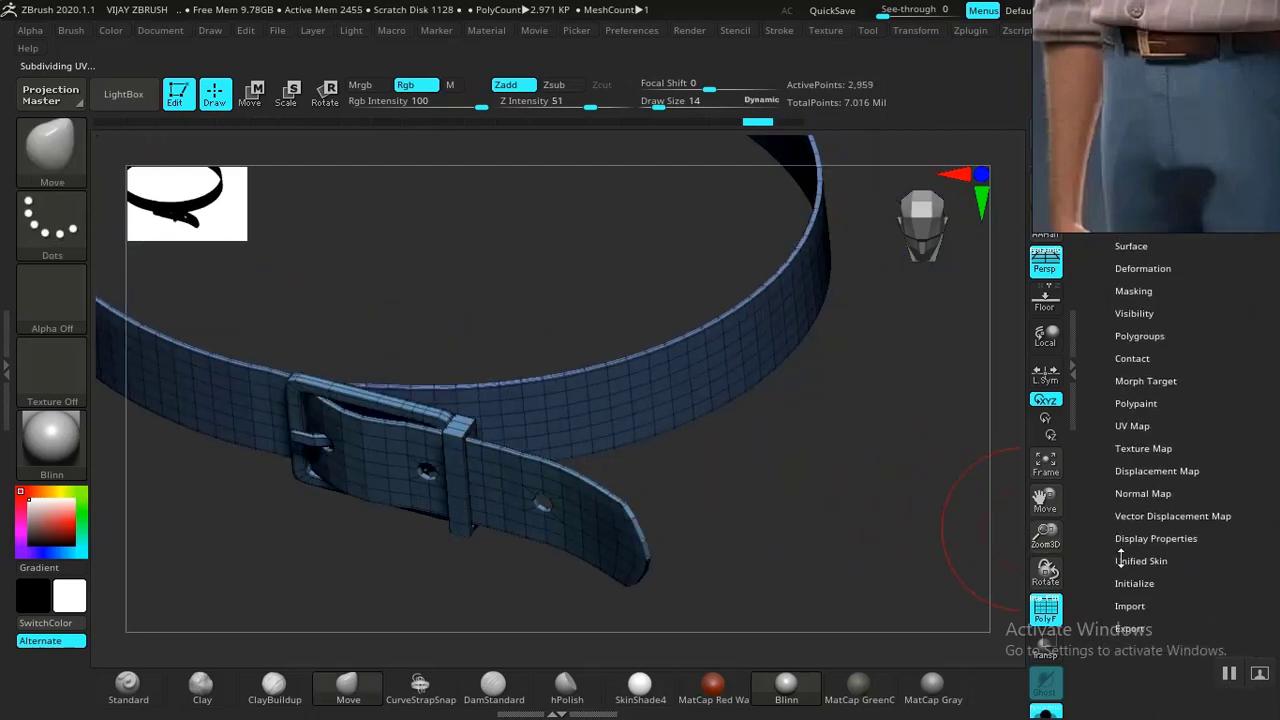
scroll(1100, 496, "up", 10)
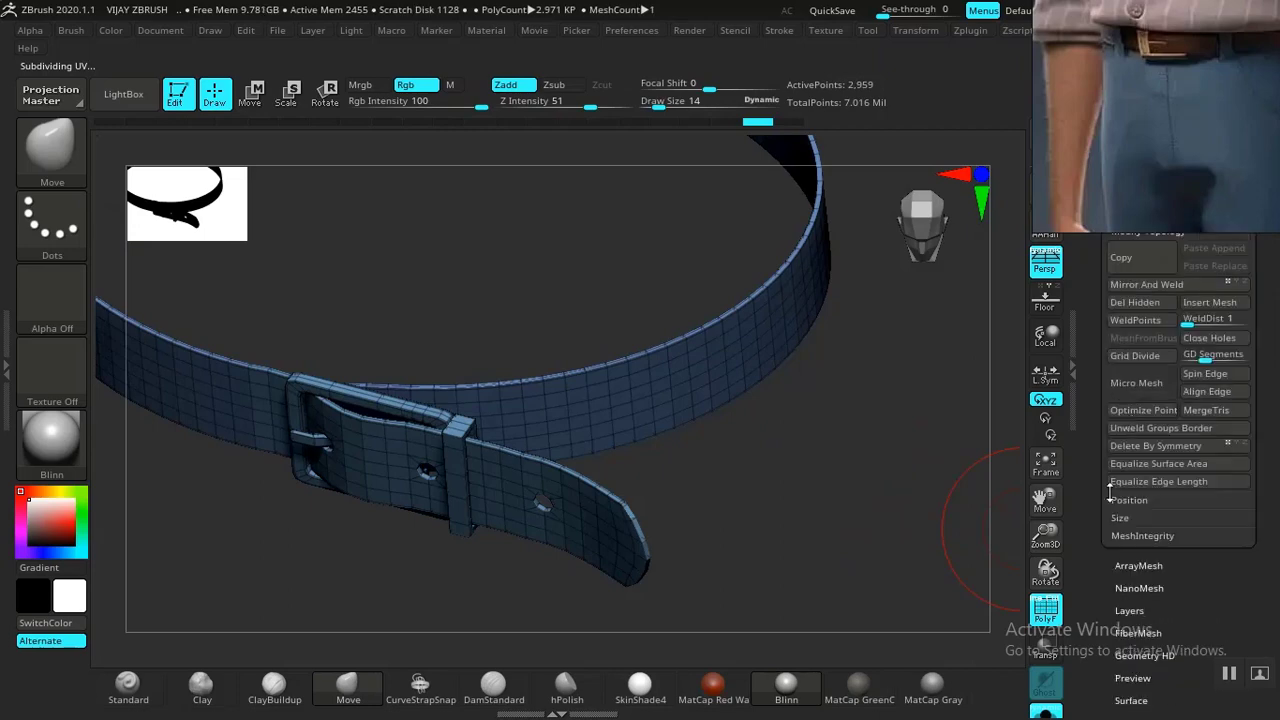
scroll(1080, 342, "up", 10)
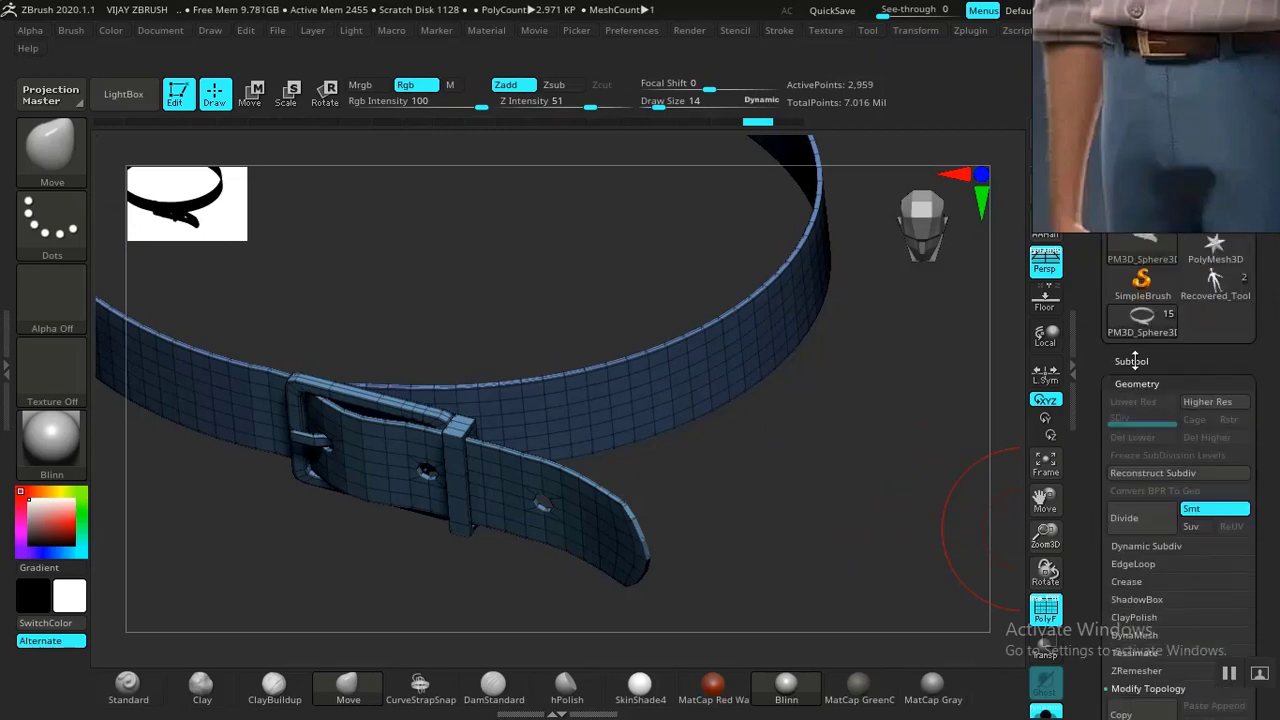
left_click(1134, 361)
scroll(1089, 547, "down", 3)
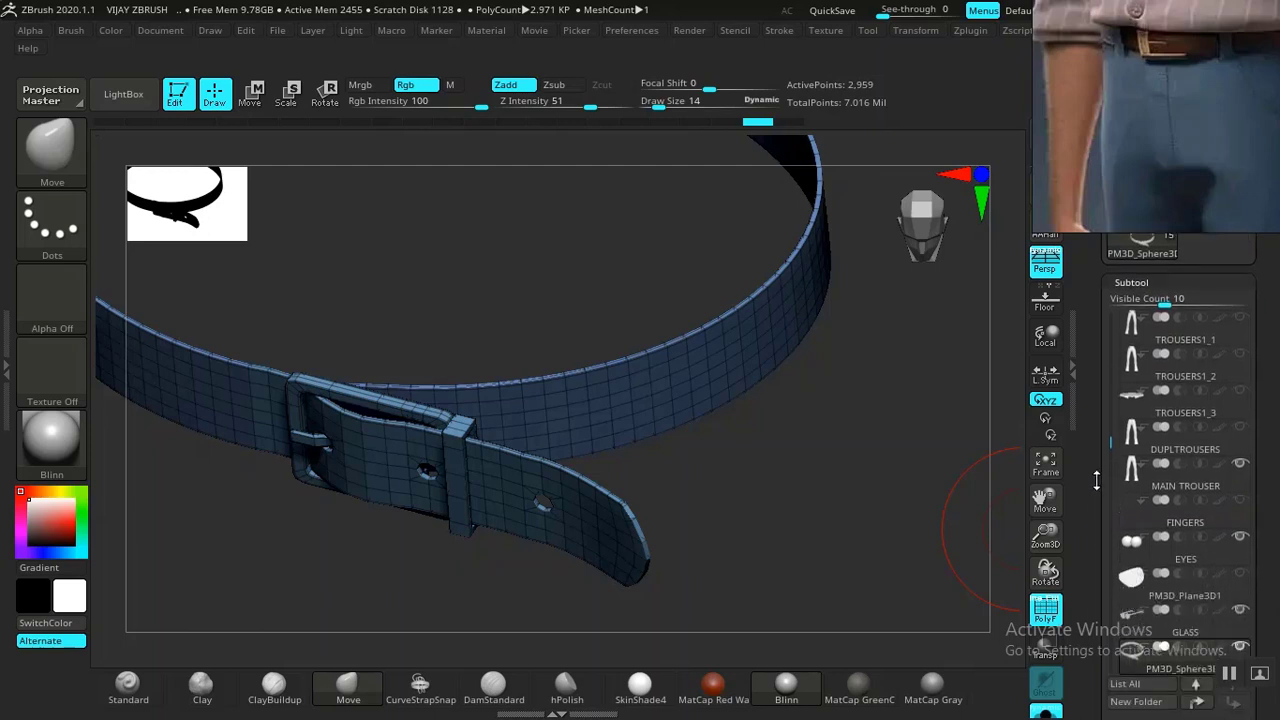
scroll(1092, 536, "down", 4)
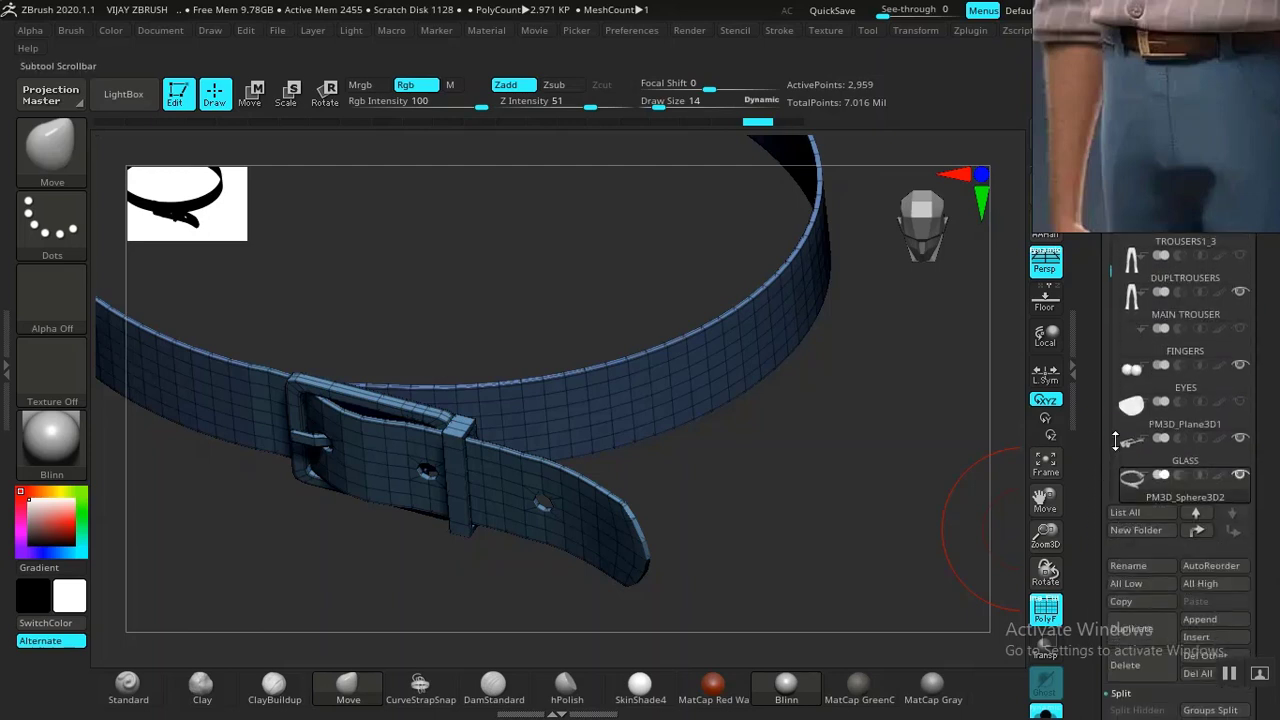
left_click(1121, 567)
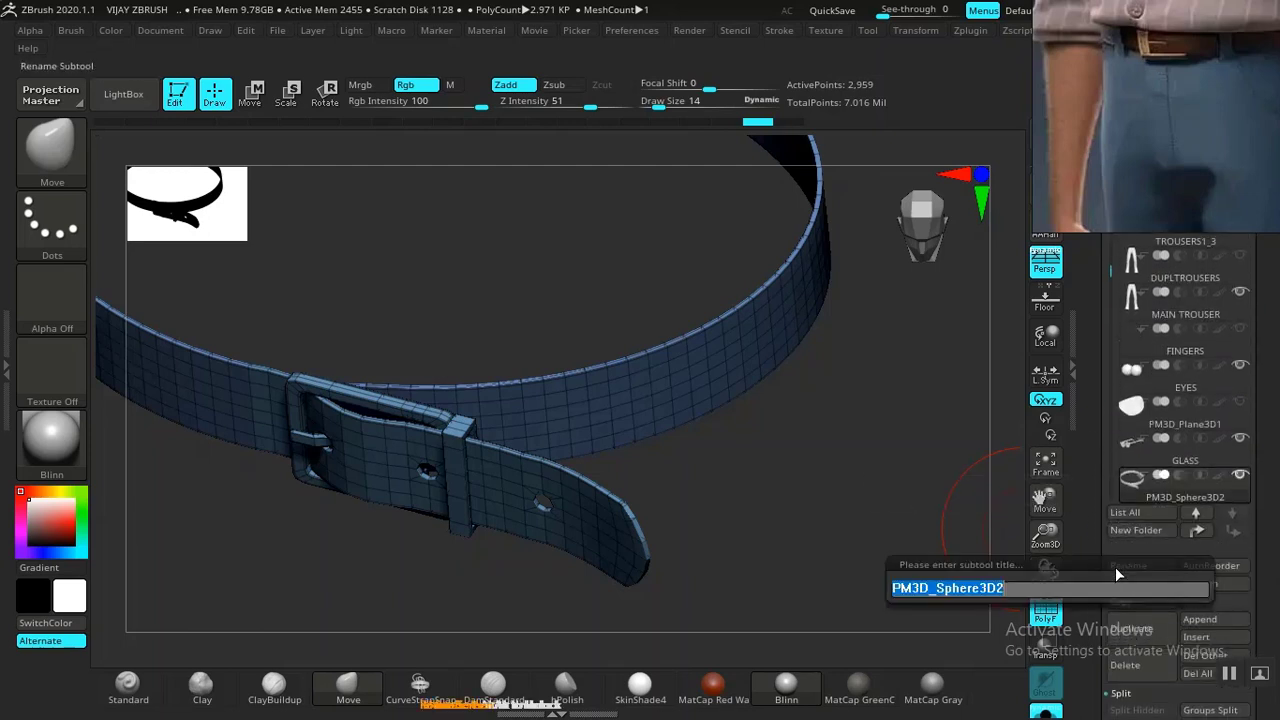
type("MAI")
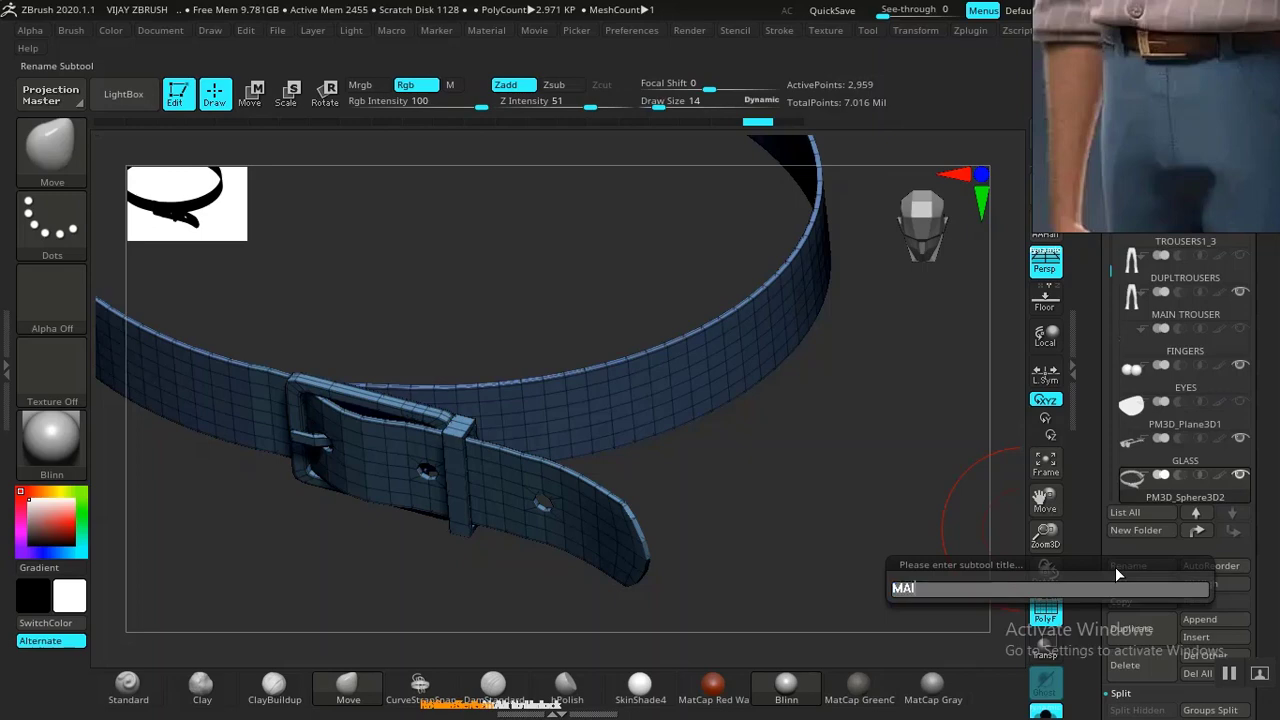
type("N BELT")
key("Return")
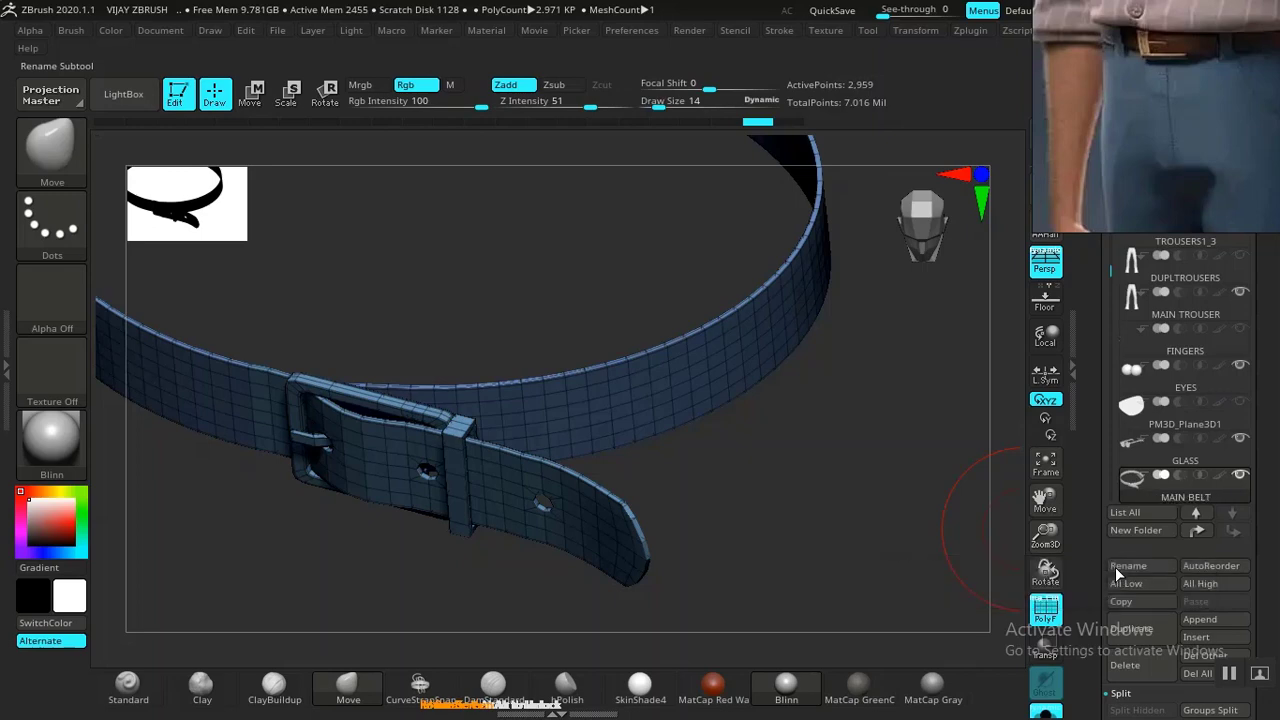
left_click(1110, 624)
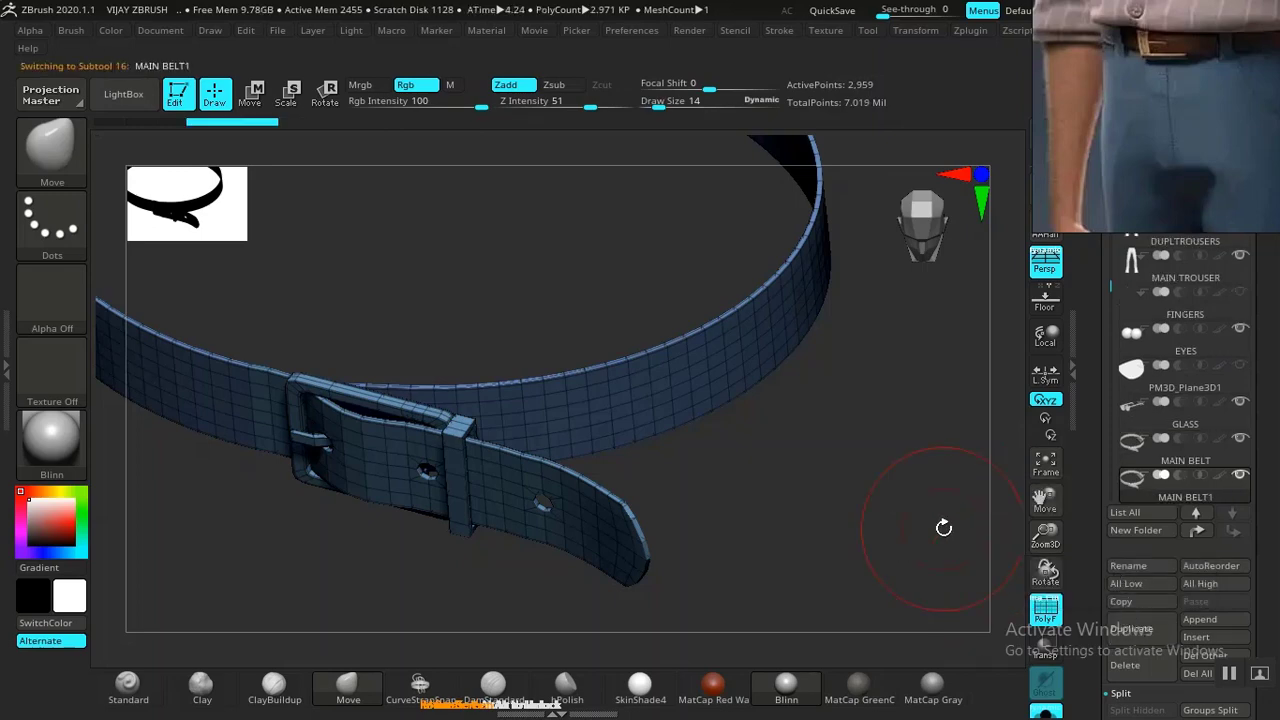
Save the ZBrush project in the MR VIJAH STYLIZED folder, replacing the existing ZPR file.
key("ctrl+s")
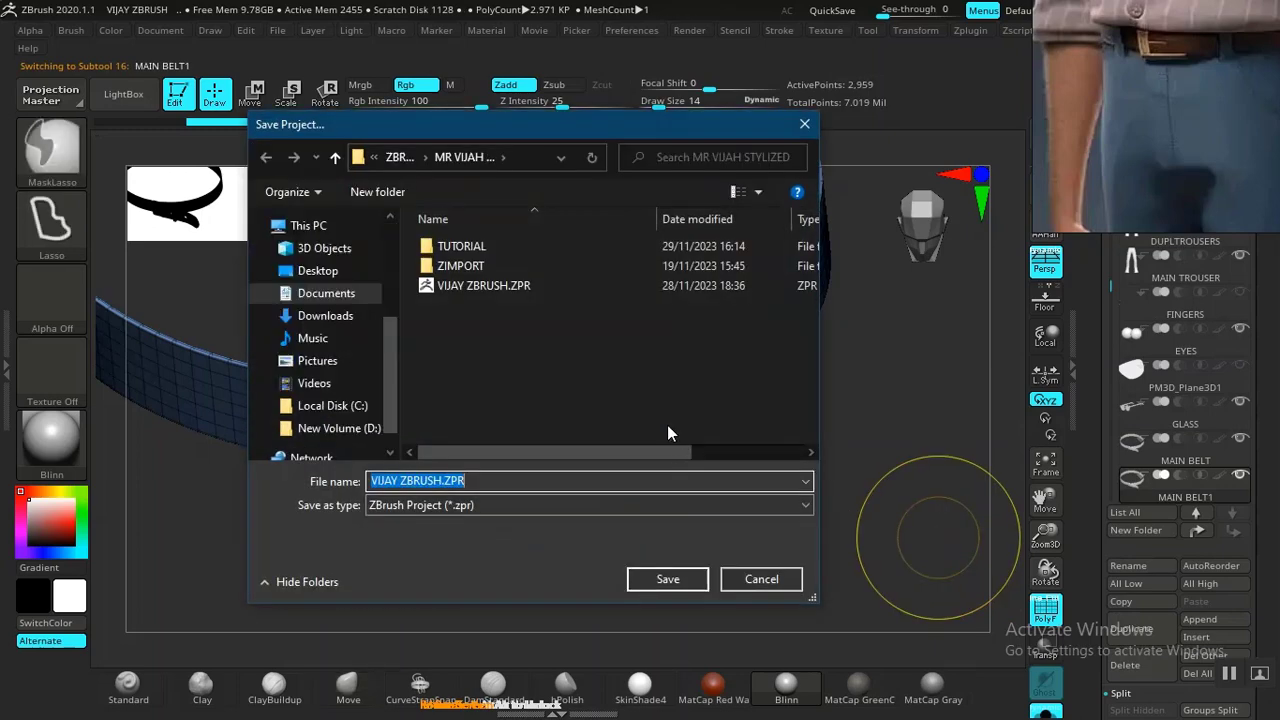
left_click(657, 580)
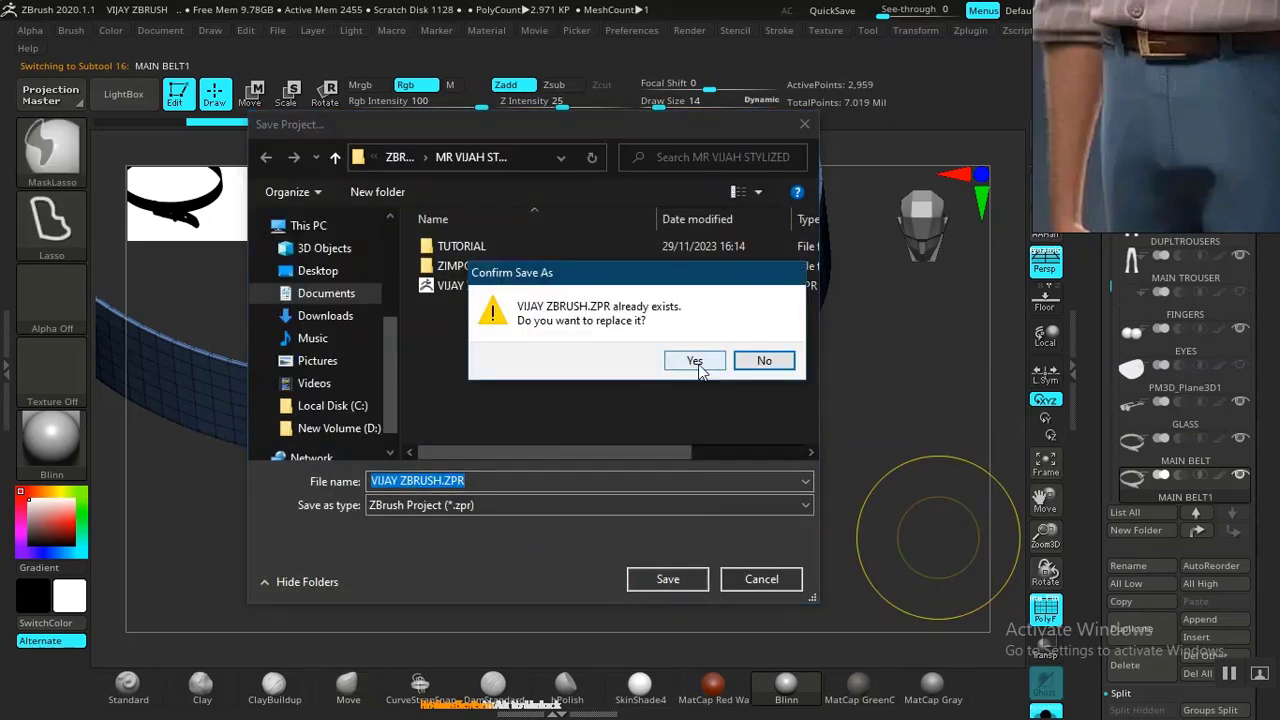
left_click(695, 364)
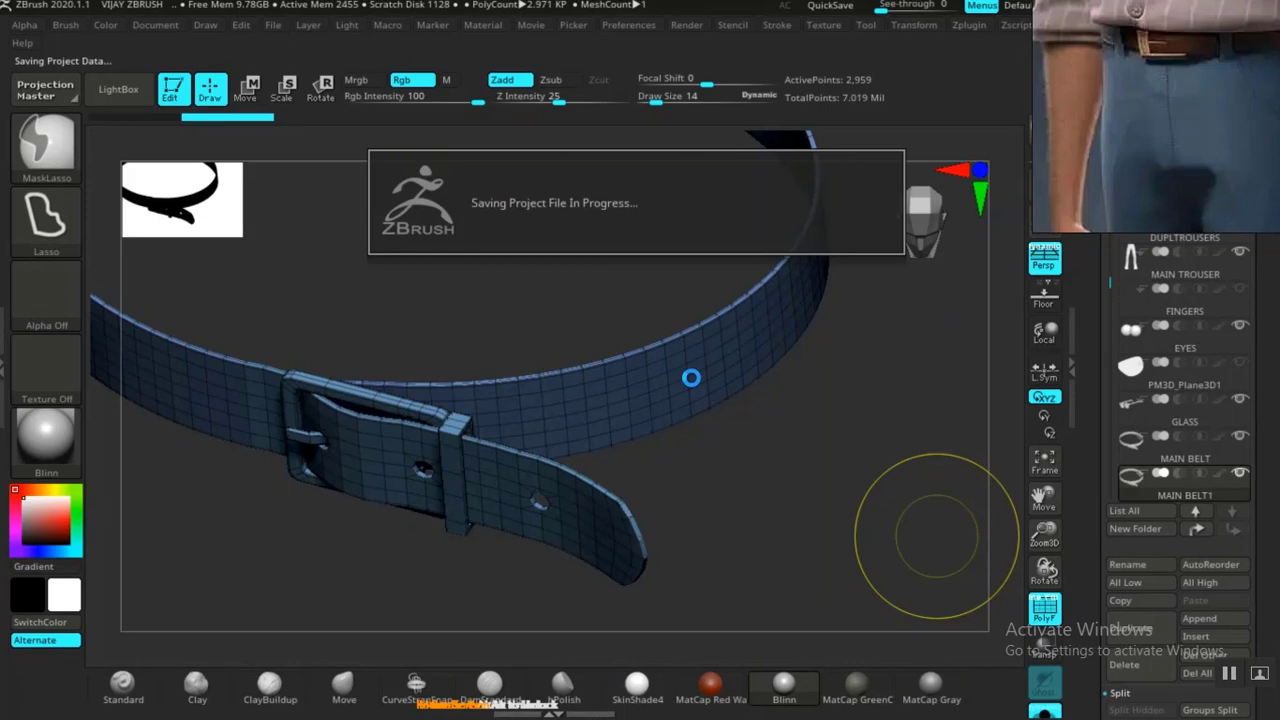
mouse_move(751, 452)
left_mouse_down()
mouse_move(773, 474)
mouse_move(774, 448)
left_mouse_up()
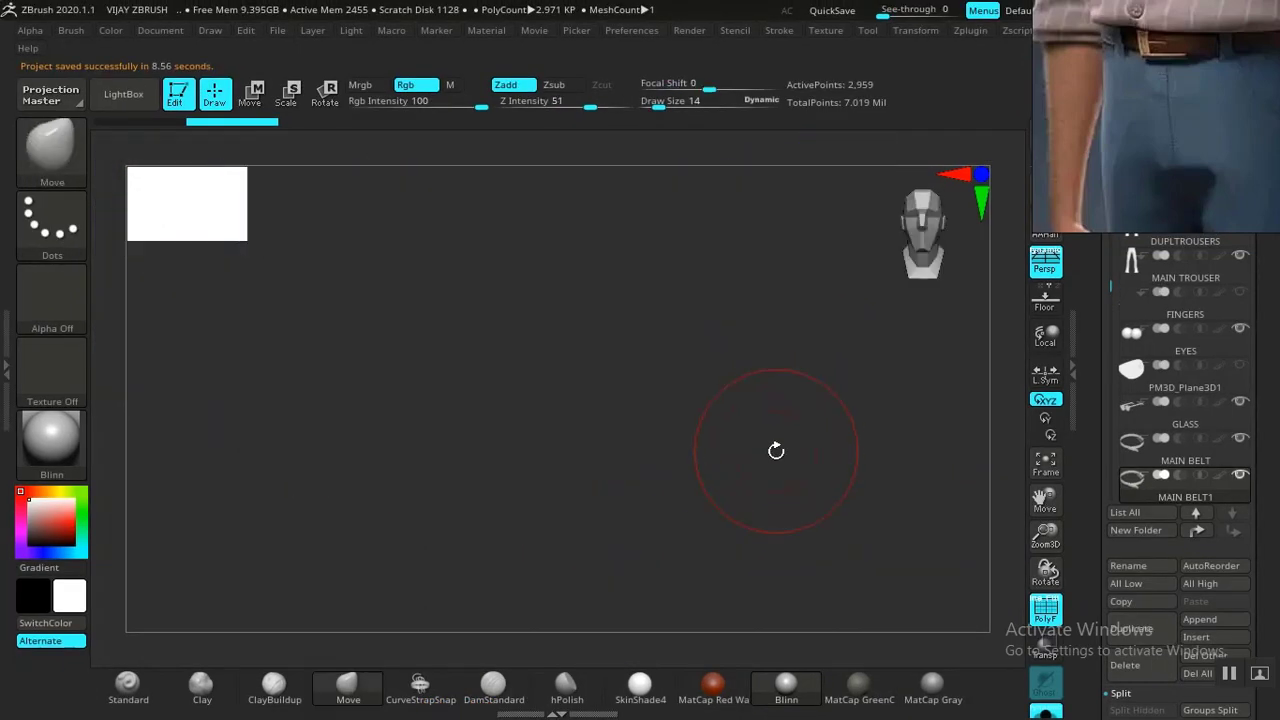
Turn off the polygroup wireframe display and inflate the MAIN BELT1 subtool by 1 to thicken the belt.
left_click_drag(831, 509, 911, 609)
key("shift+f")
left_click_drag(1100, 653, 1093, 508)
left_click(1128, 531)
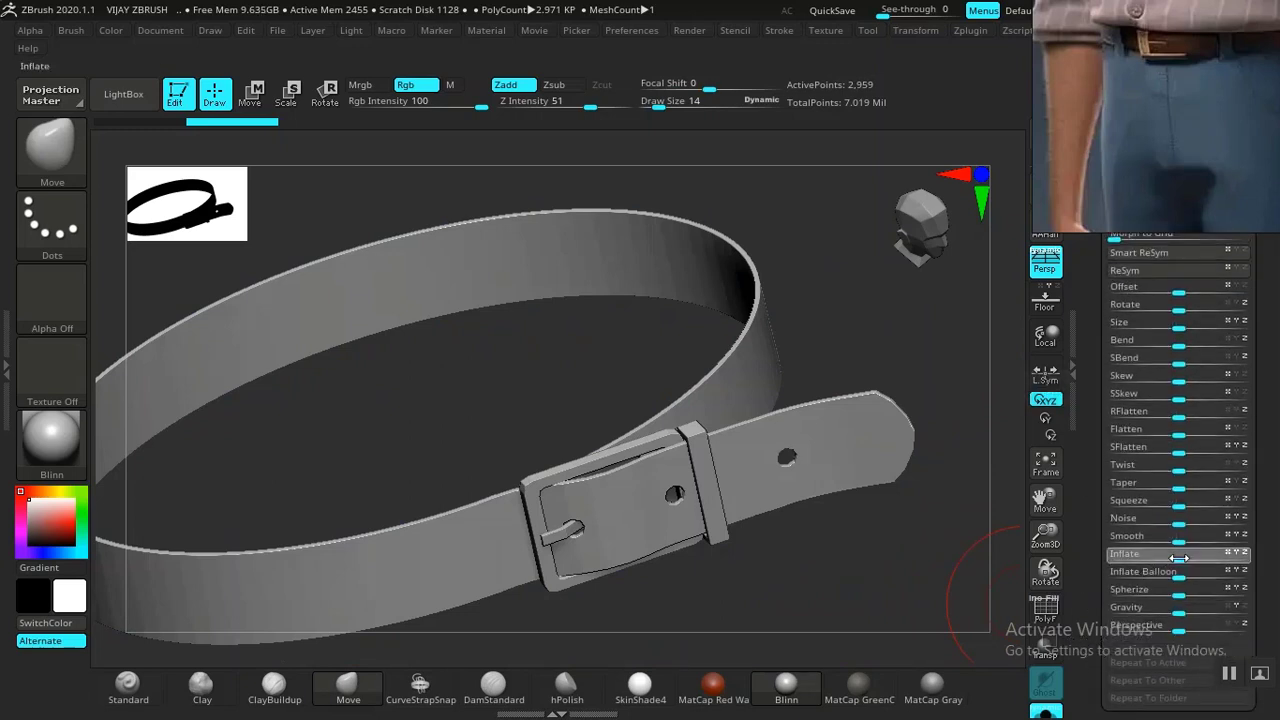
left_click(1182, 557)
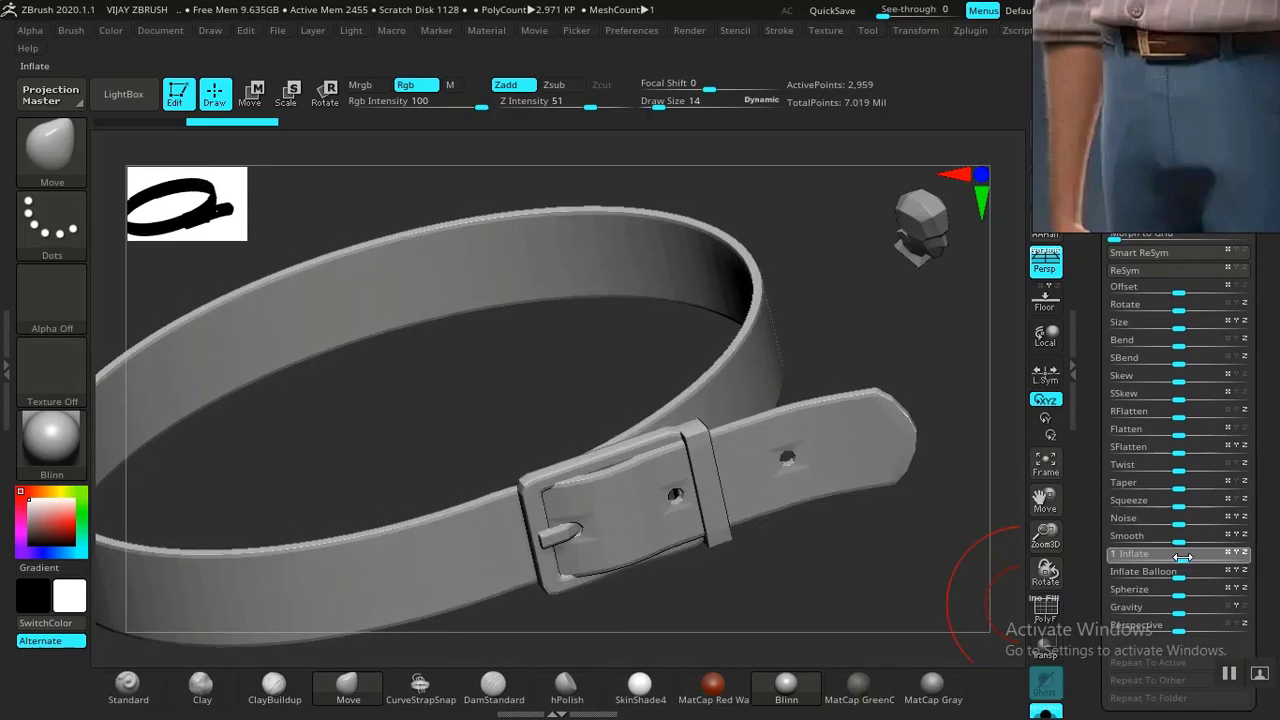
Try subdividing the belt once to inspect its smoothed shape, and return it to the lower-resolution mesh.
mouse_move(931, 531)
left_mouse_down()
mouse_move(871, 589)
mouse_move(885, 582)
mouse_move(814, 589)
mouse_move(899, 592)
mouse_move(780, 526)
mouse_move(866, 546)
mouse_move(863, 560)
mouse_move(834, 562)
left_mouse_up()
key("ctrl")
key("ctrl+d")
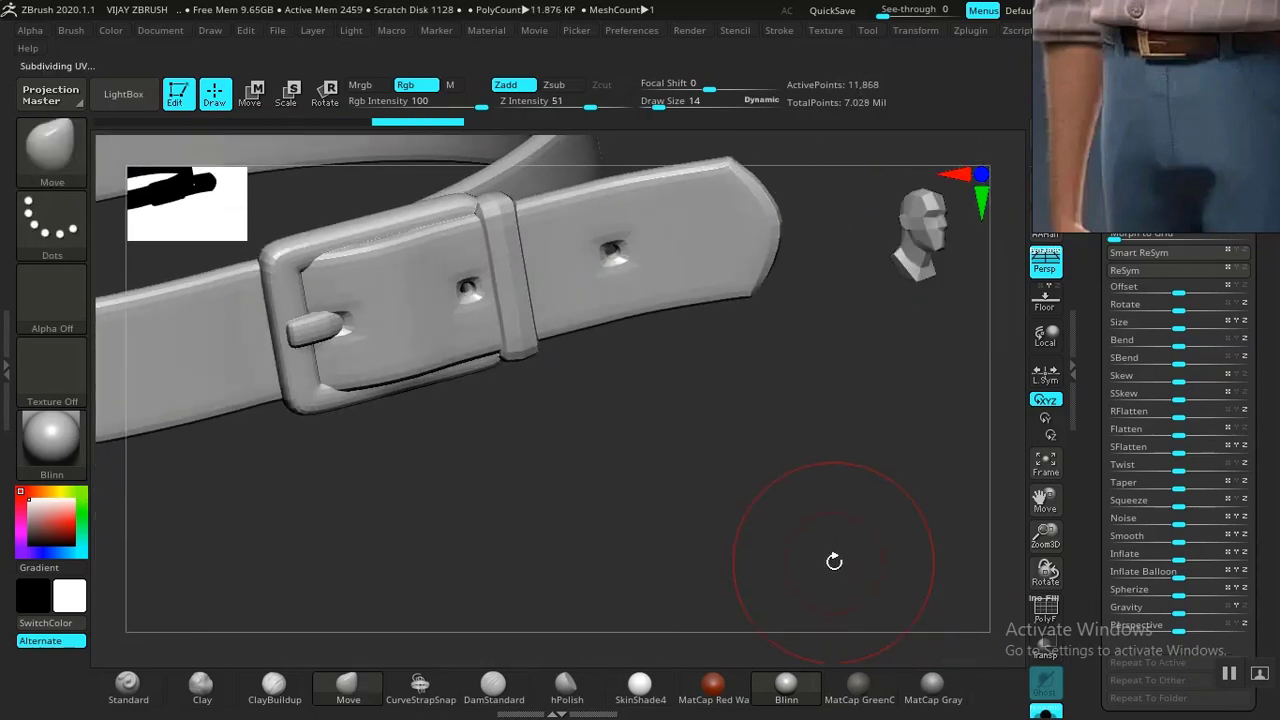
mouse_move(831, 484)
left_mouse_down()
mouse_move(900, 586)
mouse_move(857, 580)
mouse_move(763, 606)
mouse_move(824, 512)
mouse_move(797, 517)
mouse_move(869, 597)
mouse_move(746, 551)
mouse_move(733, 452)
mouse_move(666, 434)
mouse_move(655, 583)
mouse_move(654, 320)
mouse_move(634, 537)
mouse_move(637, 482)
mouse_move(667, 547)
left_mouse_up()
key("shift+d")
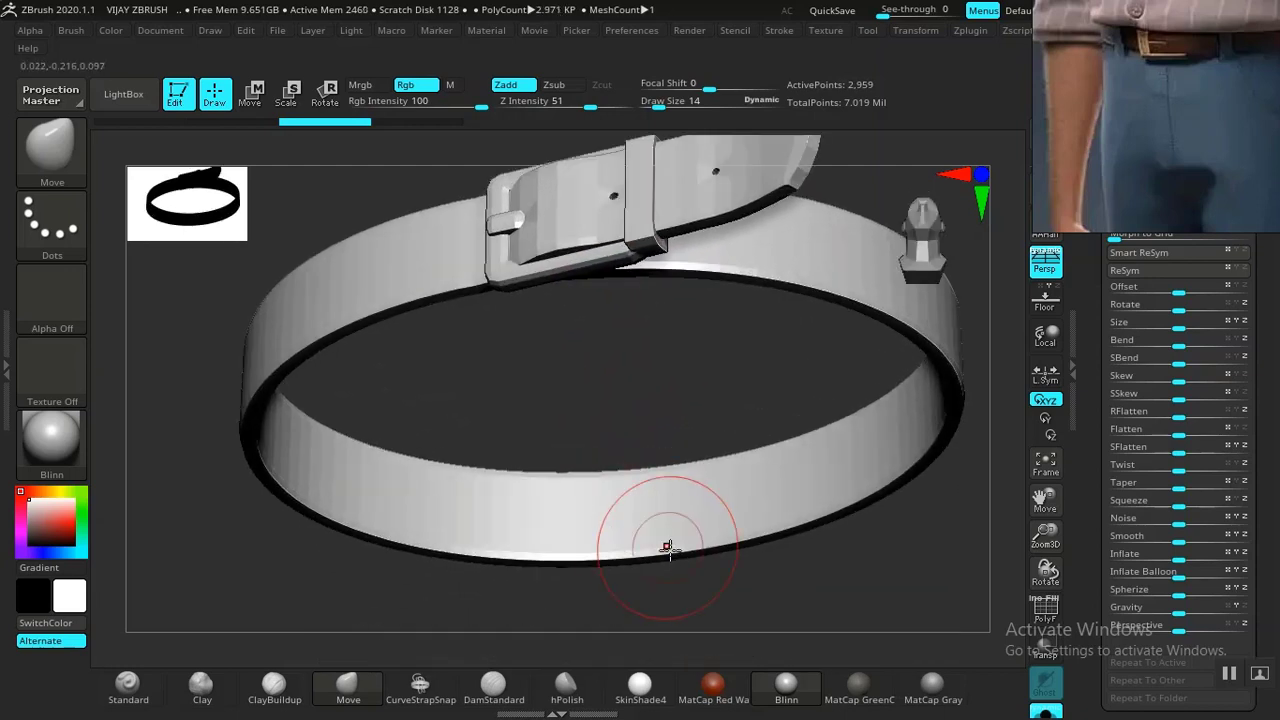
Turn off solo display to show the trousers with the belt, and inflate the belt slightly more.
left_click(1040, 710)
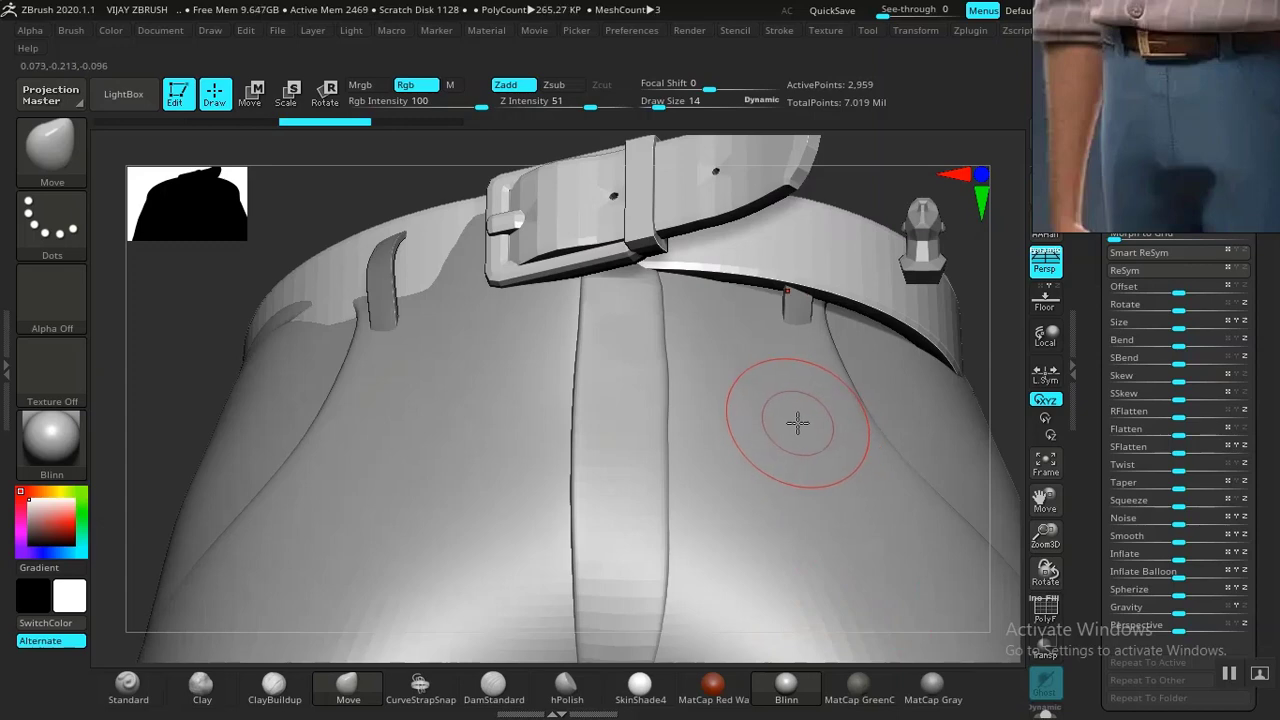
key("f")
left_click_drag(786, 443, 854, 571)
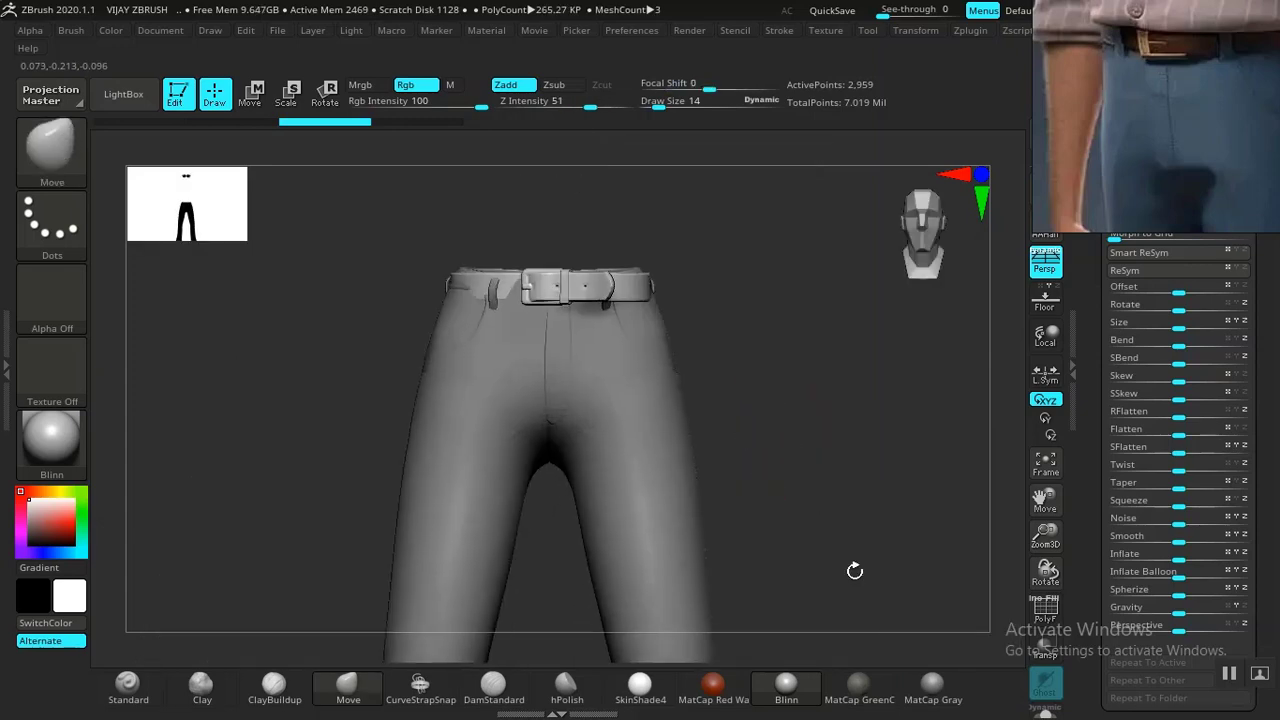
left_click_drag(836, 372, 874, 423)
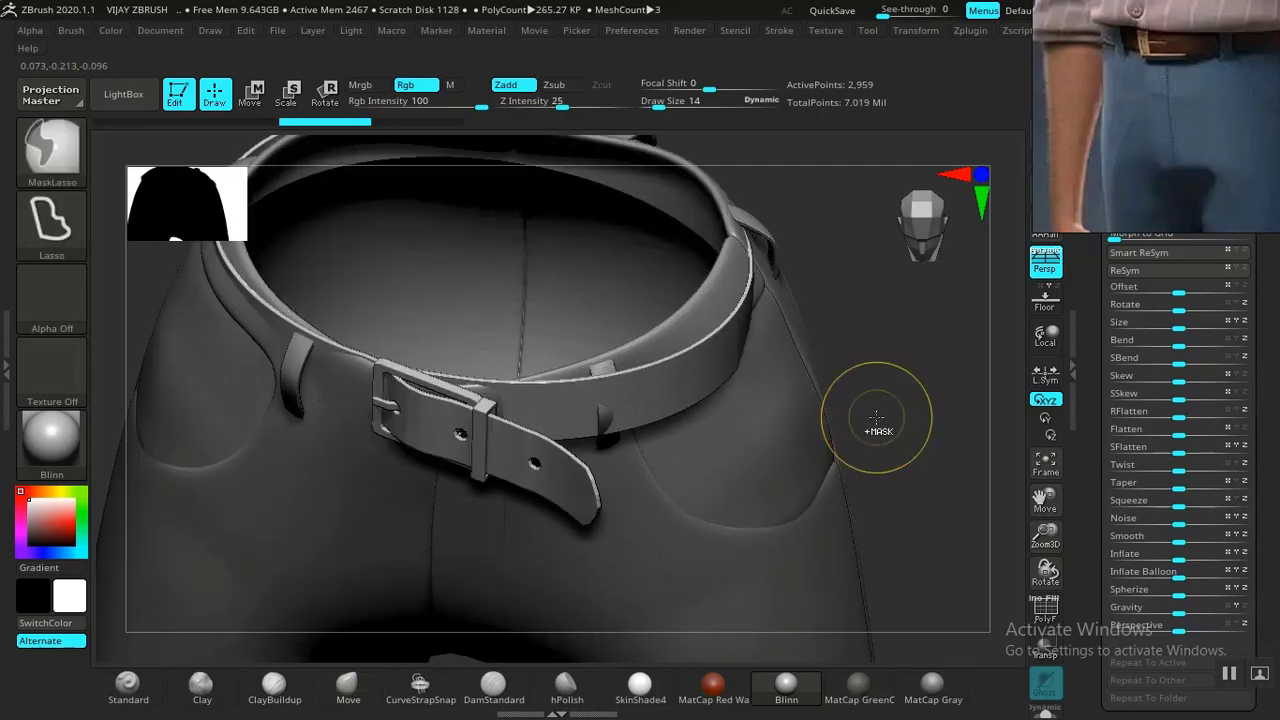
left_click(1122, 553)
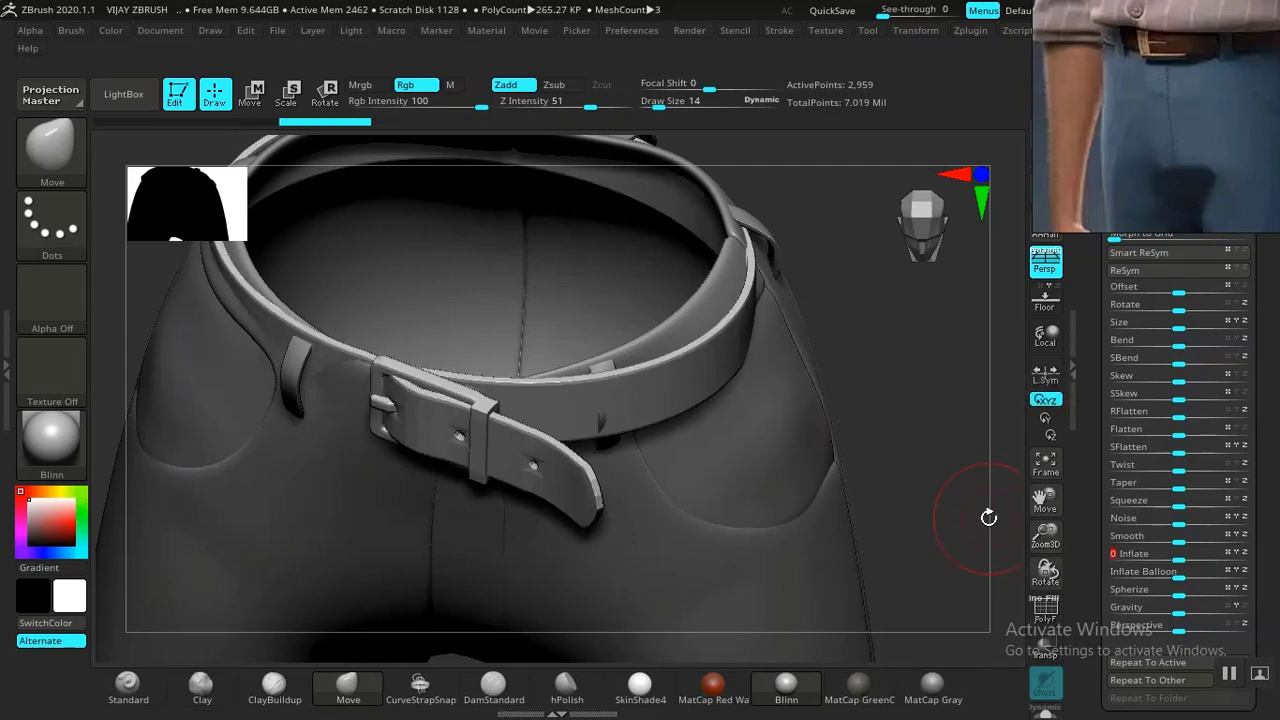
Hide the original MAIN BELT subtool, leaving the thickened MAIN BELT1 on the trousers.
mouse_move(988, 517)
left_mouse_down()
mouse_move(943, 446)
mouse_move(952, 374)
mouse_move(903, 434)
mouse_move(949, 449)
mouse_move(1002, 444)
mouse_move(940, 444)
mouse_move(914, 463)
mouse_move(951, 515)
mouse_move(957, 477)
mouse_move(934, 412)
mouse_move(875, 470)
mouse_move(877, 500)
mouse_move(906, 509)
mouse_move(931, 474)
mouse_move(971, 457)
mouse_move(986, 463)
mouse_move(958, 473)
mouse_move(1034, 471)
mouse_move(1000, 463)
mouse_move(1027, 467)
mouse_move(766, 509)
mouse_move(931, 451)
mouse_move(802, 412)
left_mouse_up()
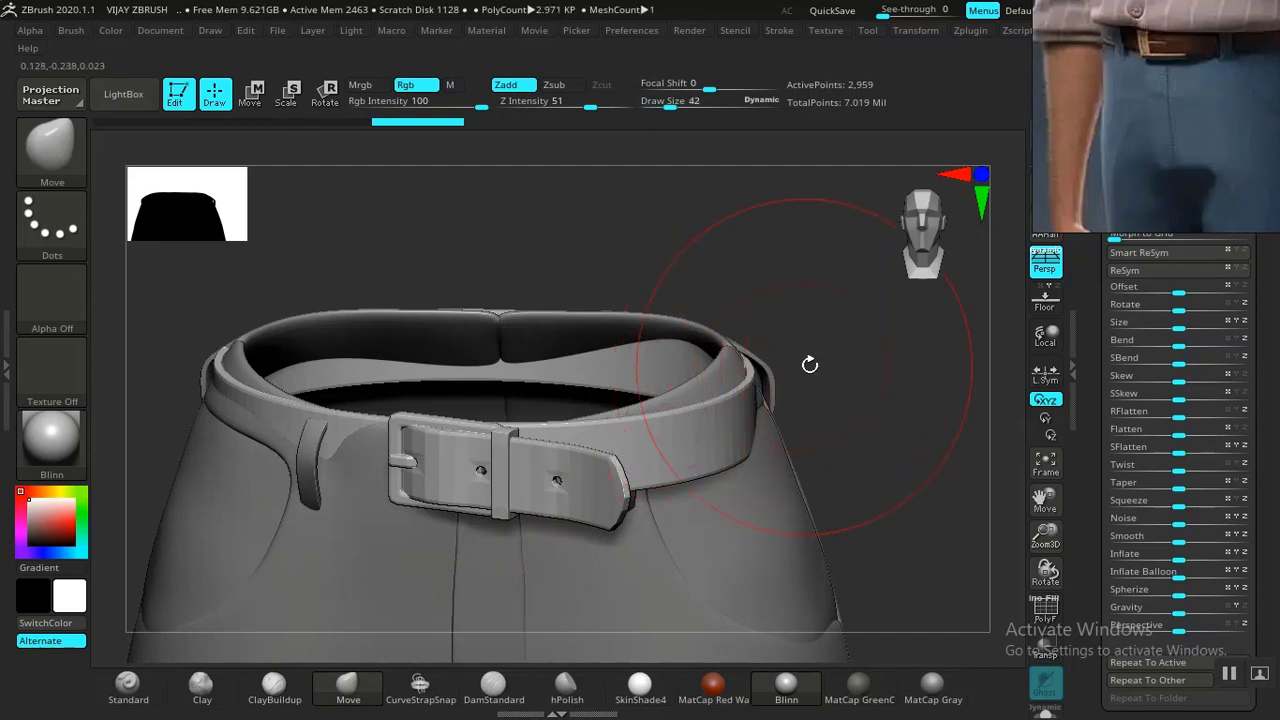
mouse_move(810, 365)
left_mouse_down()
mouse_move(880, 380)
mouse_move(849, 437)
mouse_move(700, 455)
left_mouse_up()
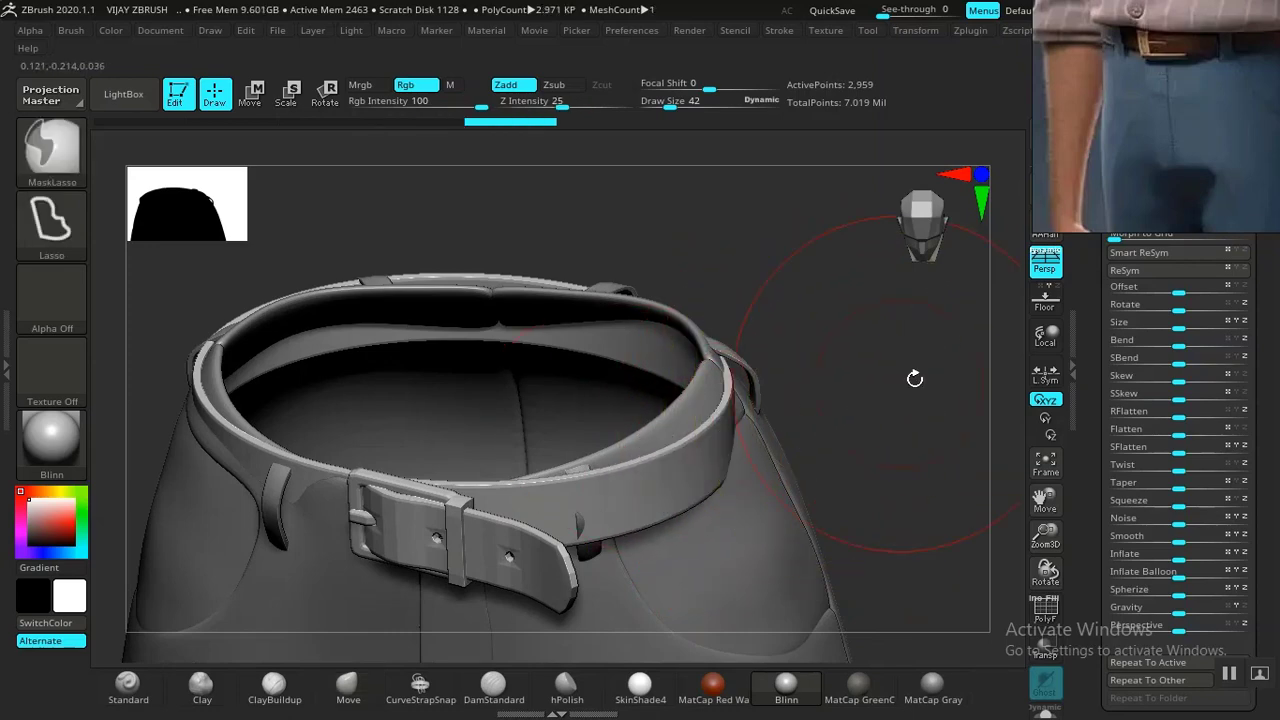
scroll(1112, 228, "up", 5)
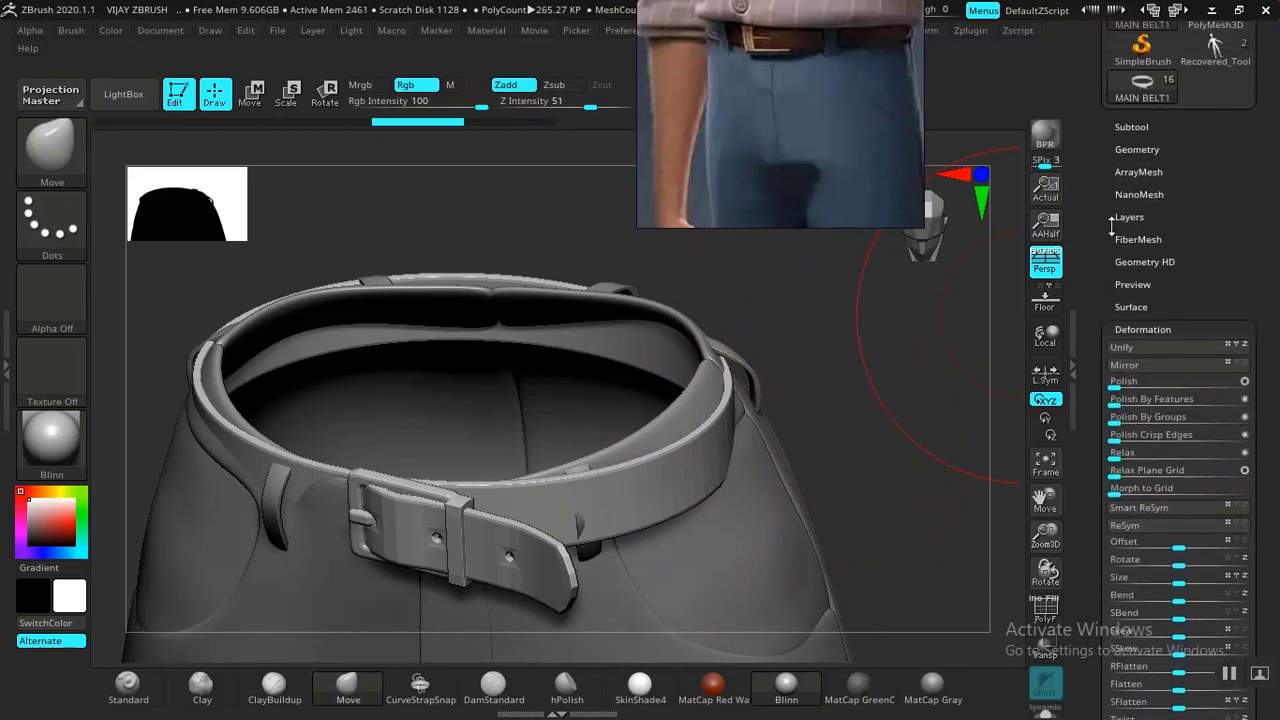
left_click(1132, 127)
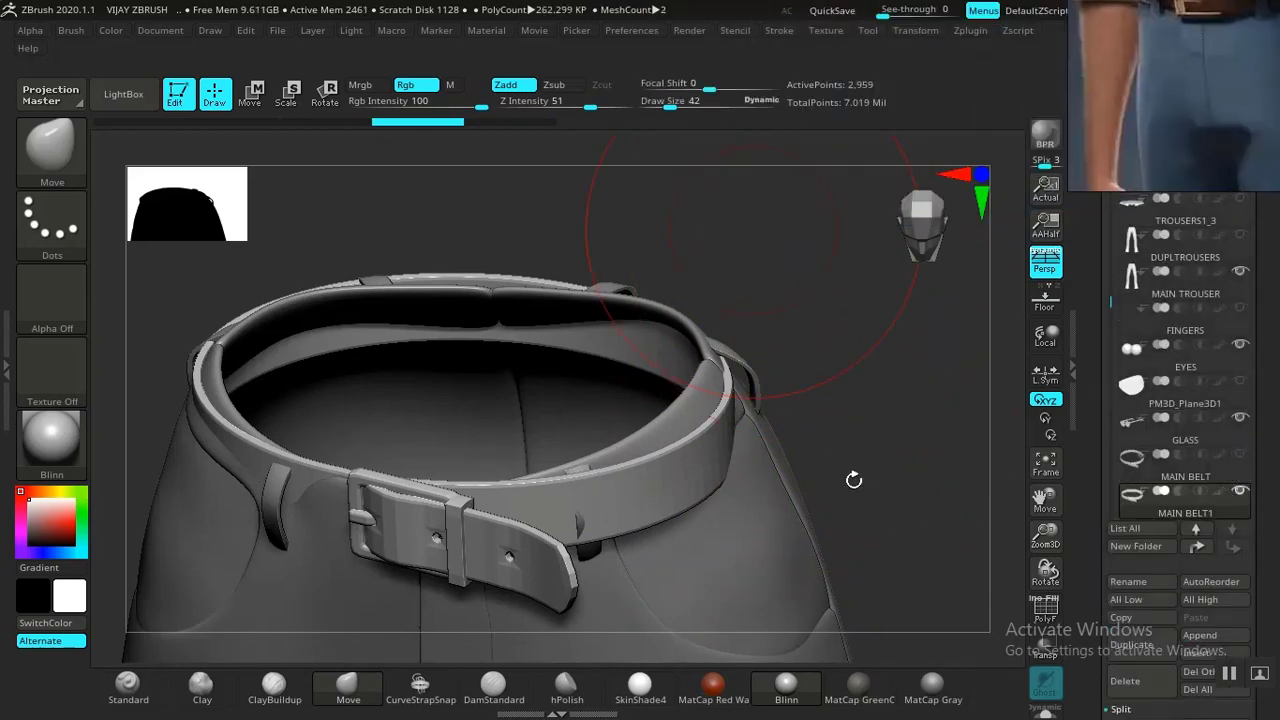
Push the front side section of the belt in against the waistband using the Move brush at draw size 34.
left_click_drag(851, 400, 790, 520)
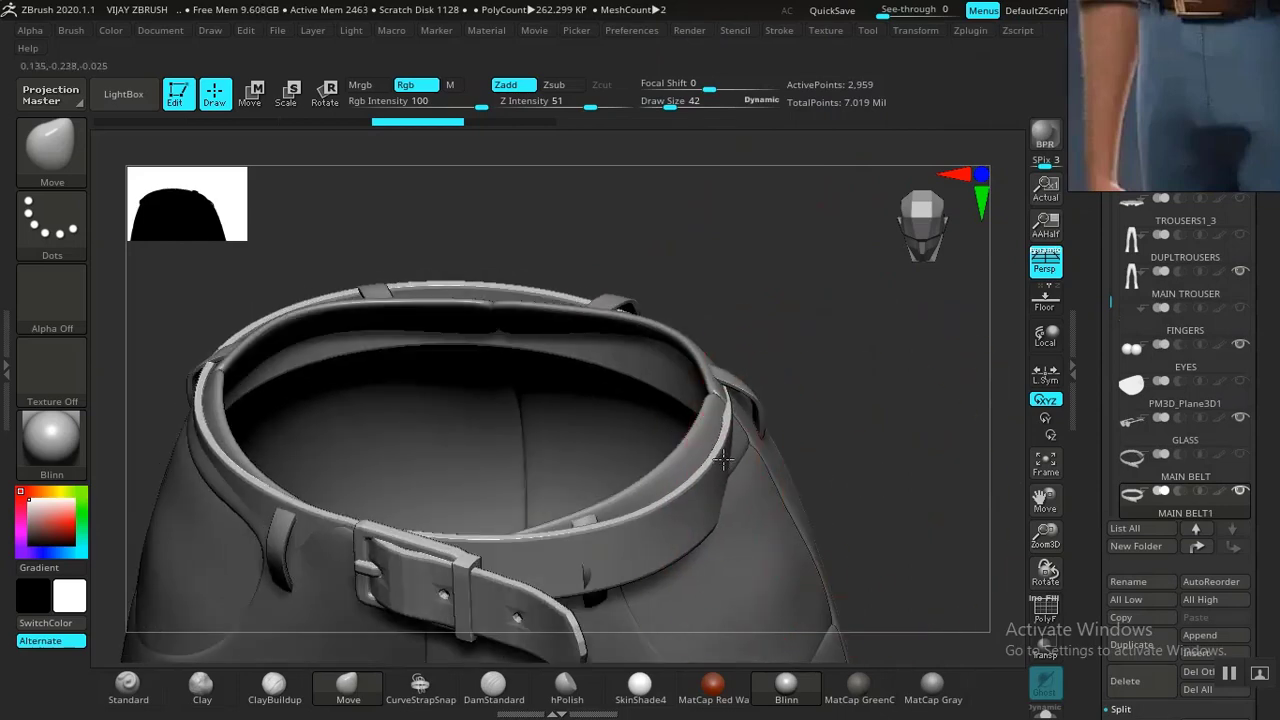
left_click_drag(823, 436, 826, 391)
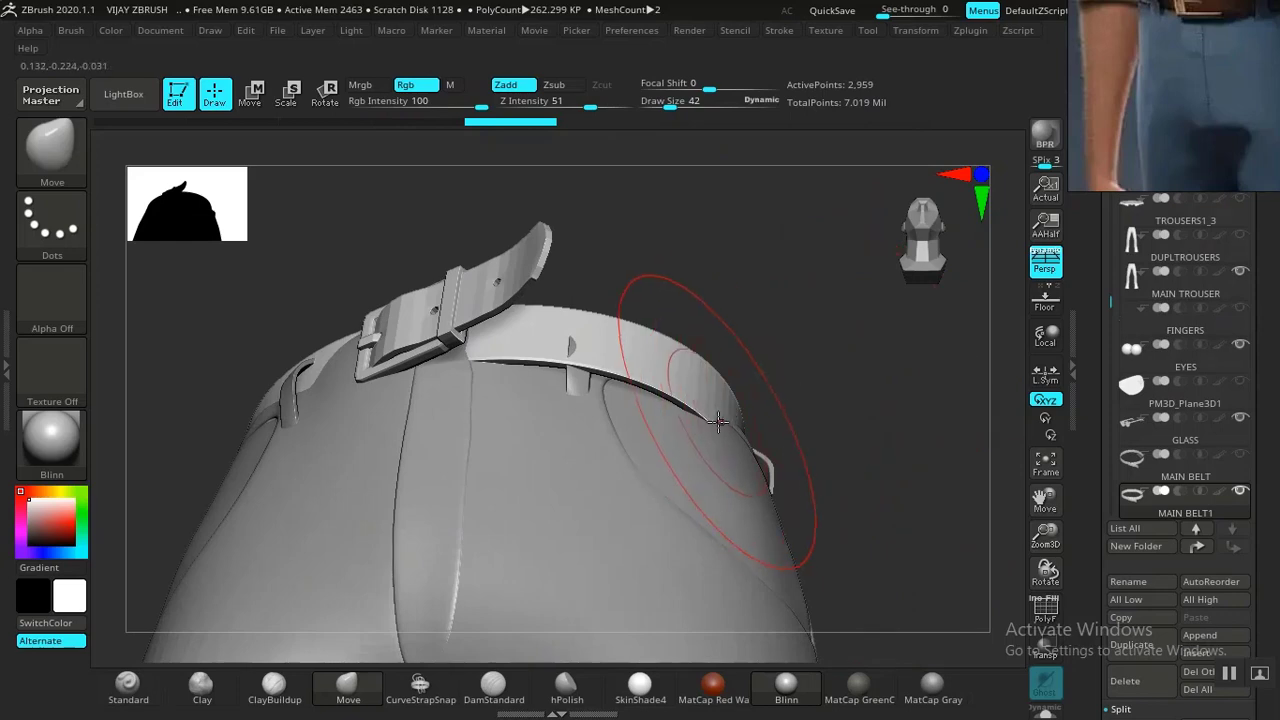
key("[")
left_click_drag(703, 420, 720, 418)
mouse_move(857, 383)
left_mouse_down()
mouse_move(766, 297)
mouse_move(760, 390)
mouse_move(543, 357)
left_mouse_up()
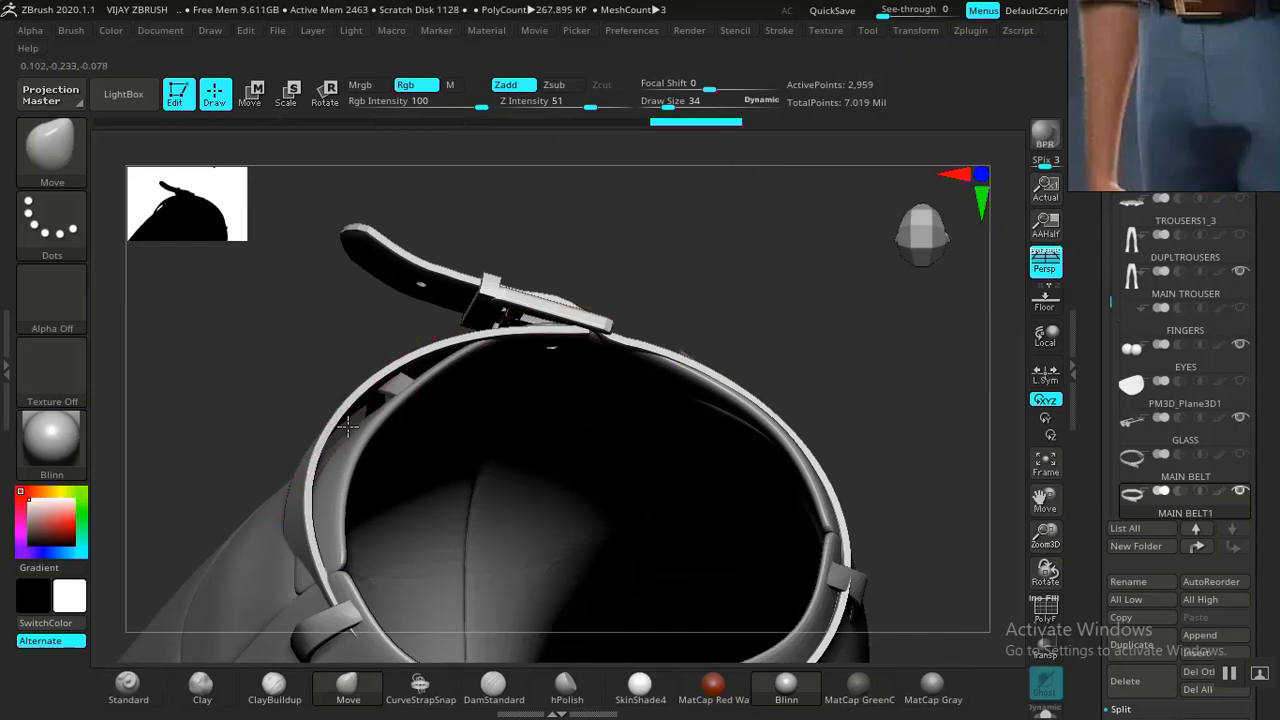
mouse_move(364, 430)
left_mouse_down()
mouse_move(372, 442)
mouse_move(330, 500)
left_mouse_up()
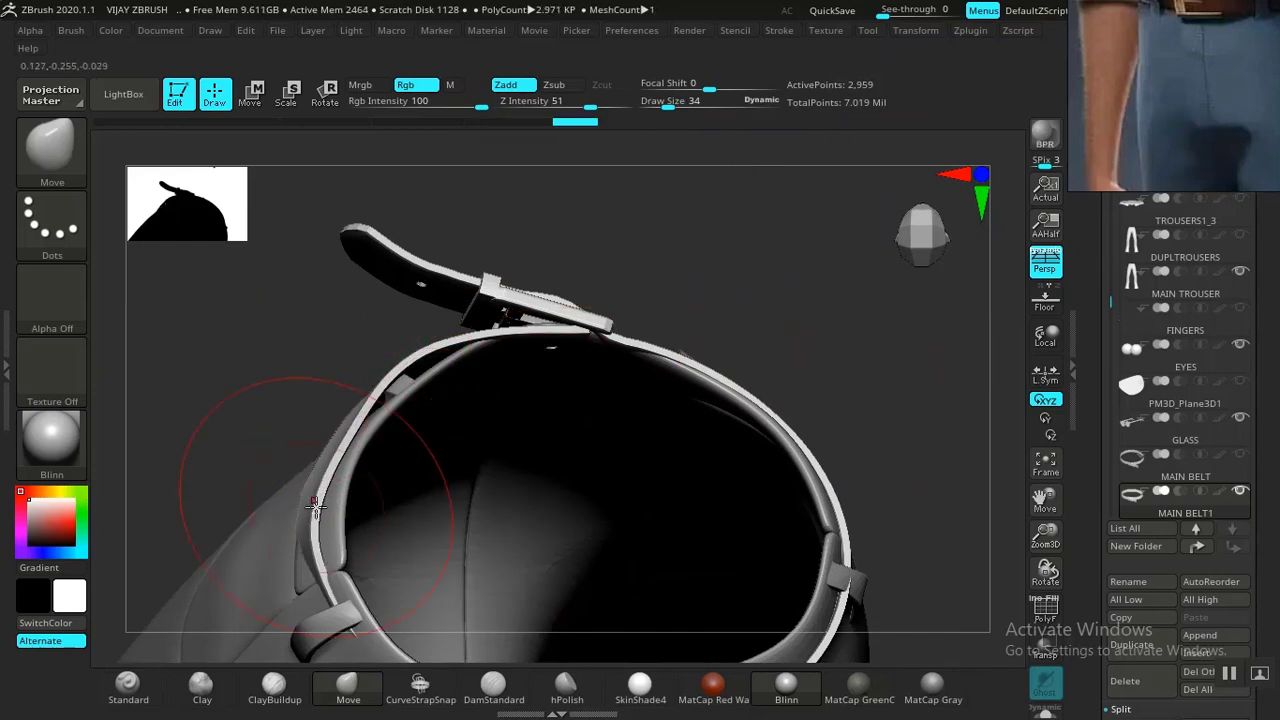
Shape the belt's lower edge at the hip over the trousers using the Move brush at draw size 26.
mouse_move(737, 289)
left_mouse_down()
mouse_move(777, 249)
mouse_move(371, 429)
mouse_move(541, 452)
mouse_move(557, 474)
left_mouse_up()
left_click_drag(660, 395, 857, 377)
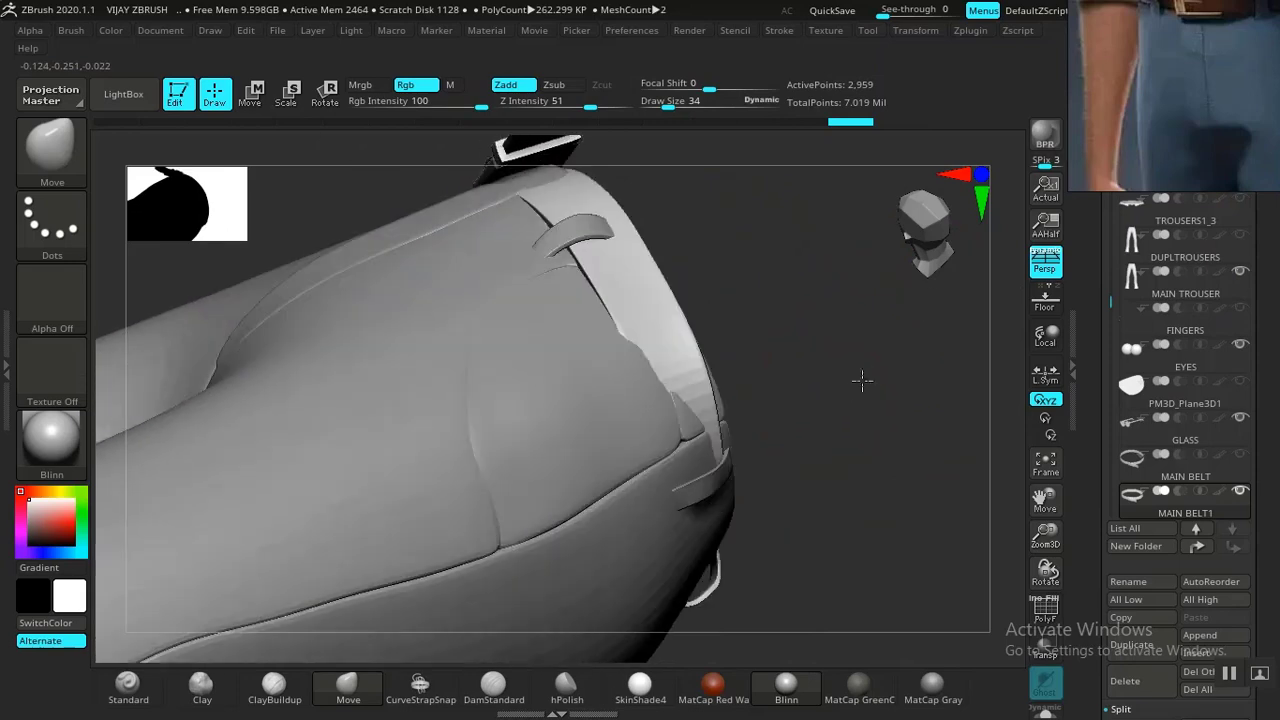
mouse_move(823, 431)
left_mouse_down()
mouse_move(743, 480)
mouse_move(799, 513)
mouse_move(700, 470)
left_mouse_up()
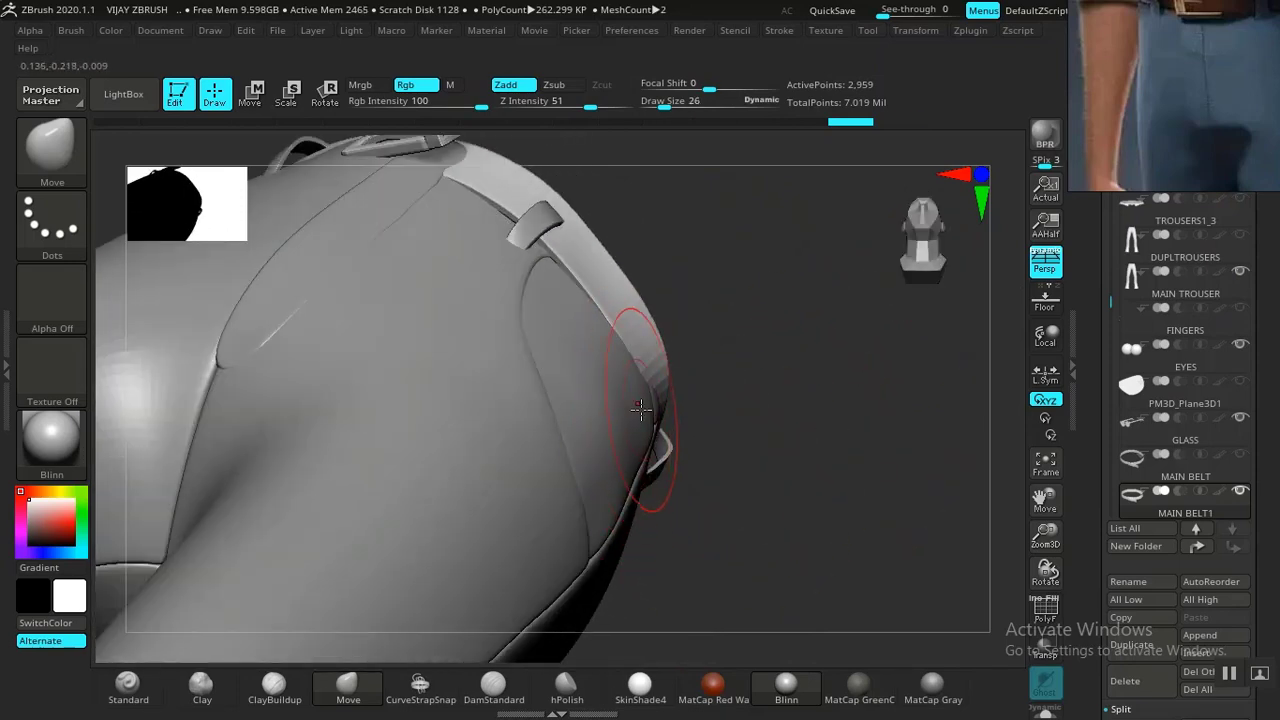
left_click_drag(641, 410, 654, 428)
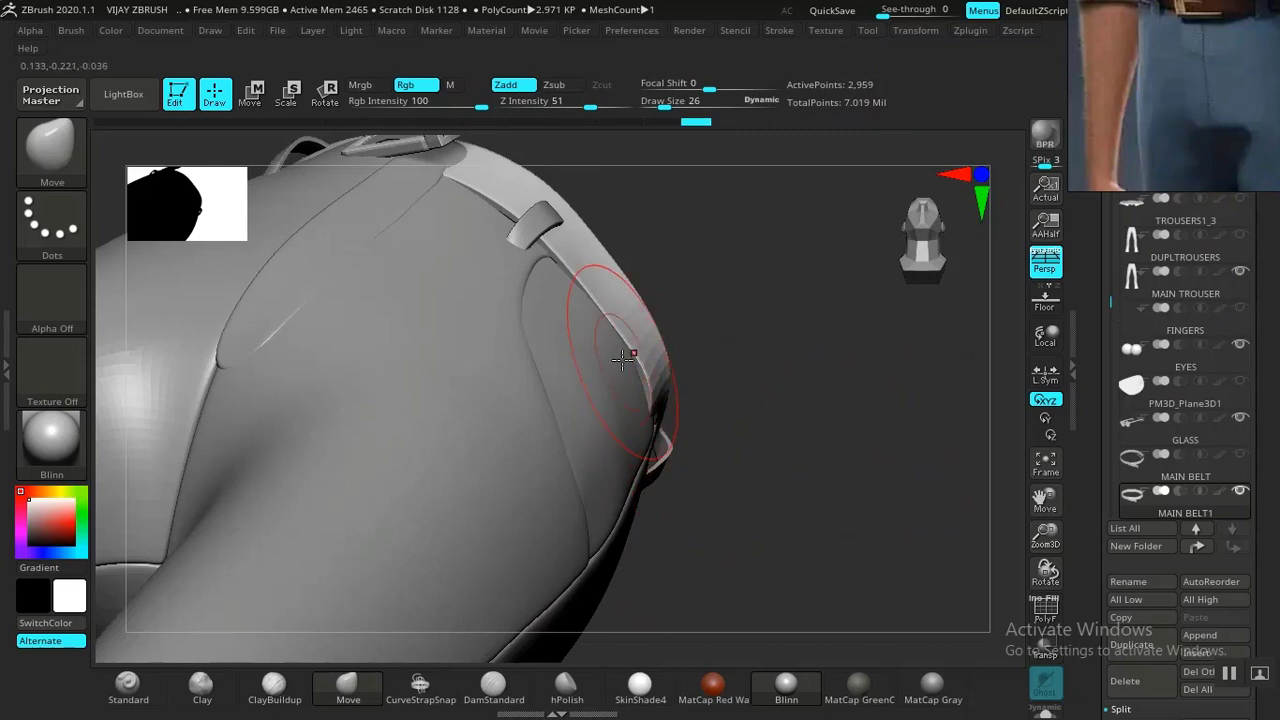
left_click_drag(622, 360, 574, 273)
left_click_drag(632, 431, 658, 454)
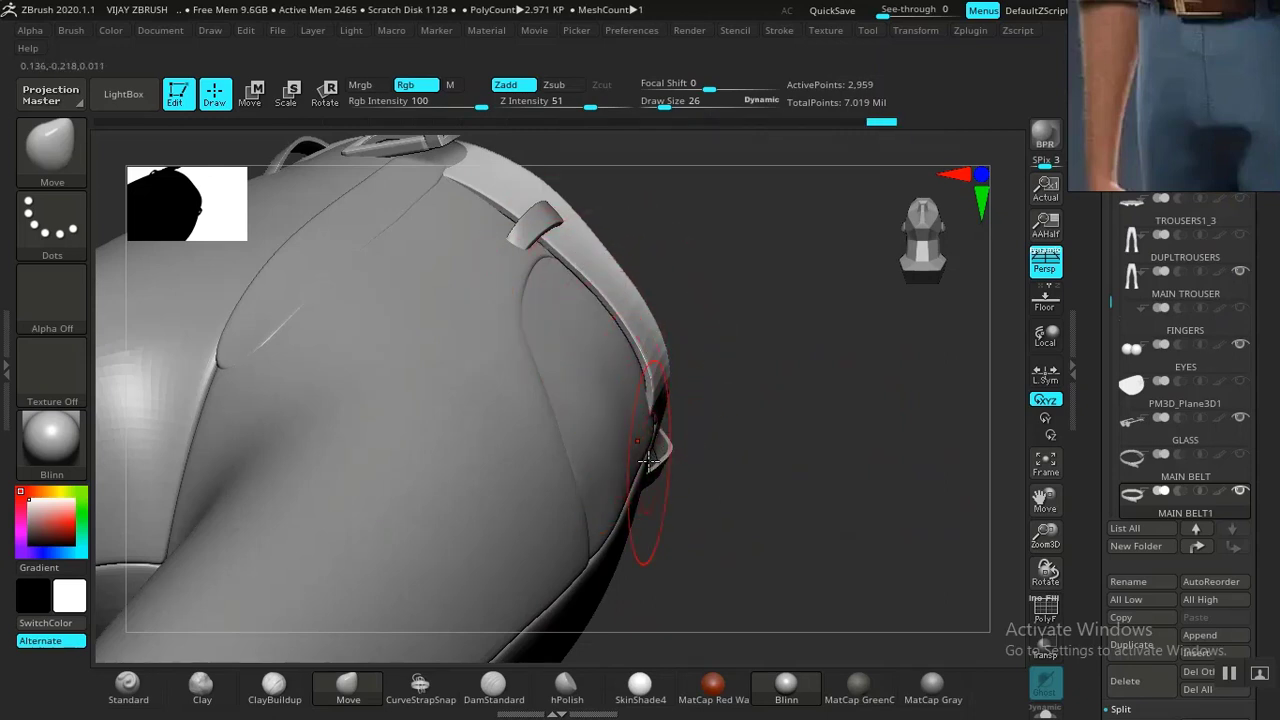
Reshape the belt around the hip and toward the back with the Move brush at draw size 34, following the trousers' waistline.
mouse_move(782, 449)
left_mouse_down()
mouse_move(740, 380)
mouse_move(766, 380)
mouse_move(591, 443)
mouse_move(558, 475)
left_mouse_up()
mouse_move(668, 471)
left_mouse_down("alt")
mouse_move(669, 380)
mouse_move(700, 363)
left_mouse_up("alt")
left_click_drag(546, 433, 561, 432)
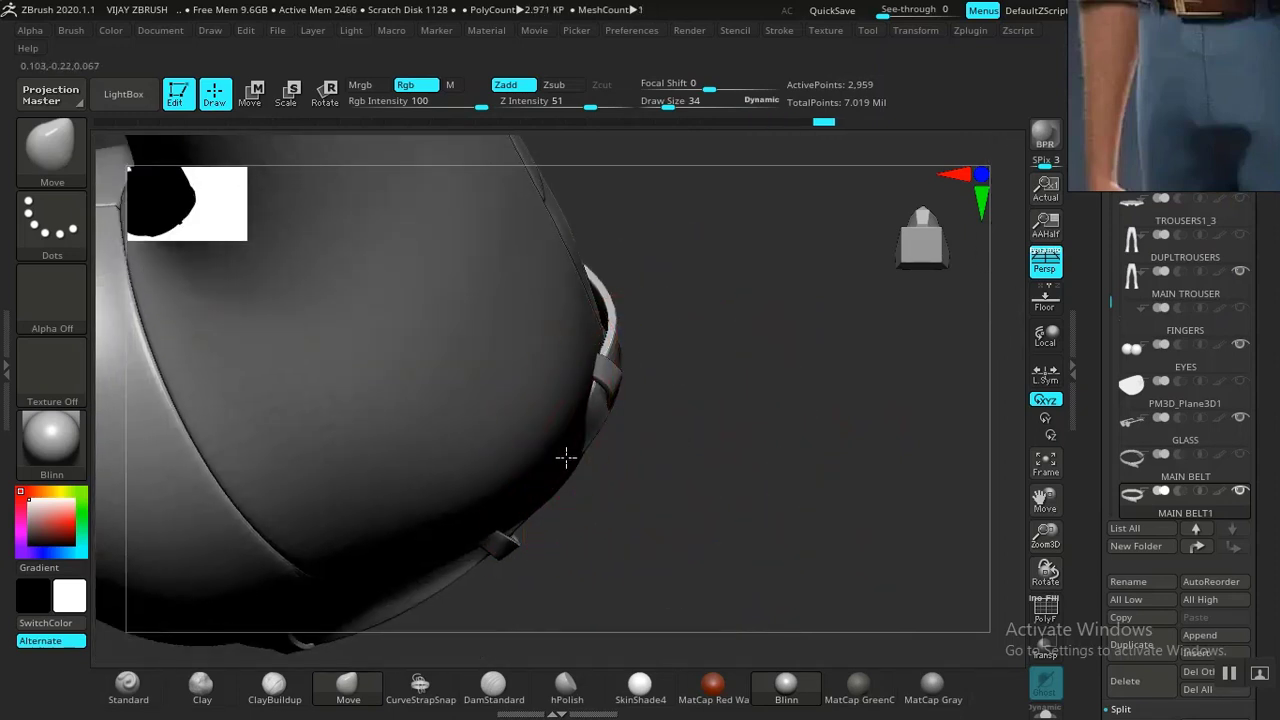
key("ctrl+shift+z")
key("ctrl+shift+z")
key("ctrl+shift+z")
key("ctrl+shift+z")
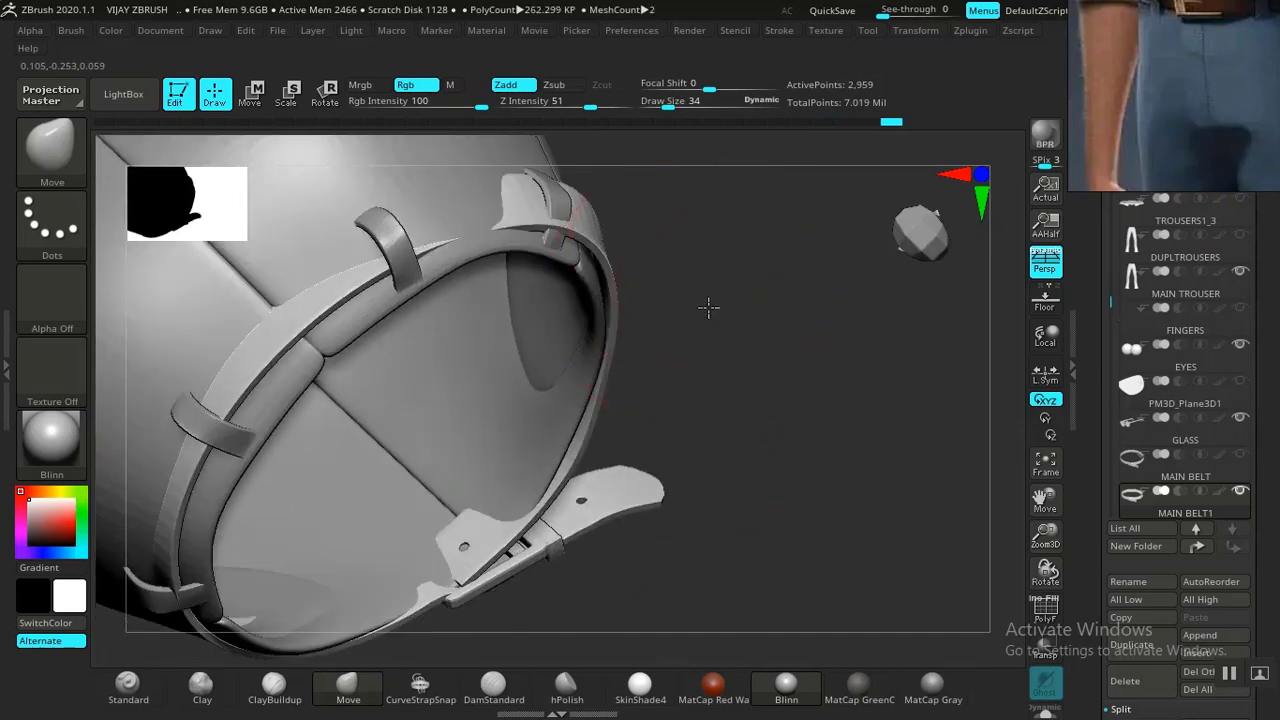
key("ctrl+shift+z")
key("ctrl+shift+z")
key("ctrl+shift+z")
key("ctrl+shift+z")
key("ctrl+shift+z")
key("ctrl+shift+z")
key("ctrl+shift+z")
key("ctrl+shift+z")
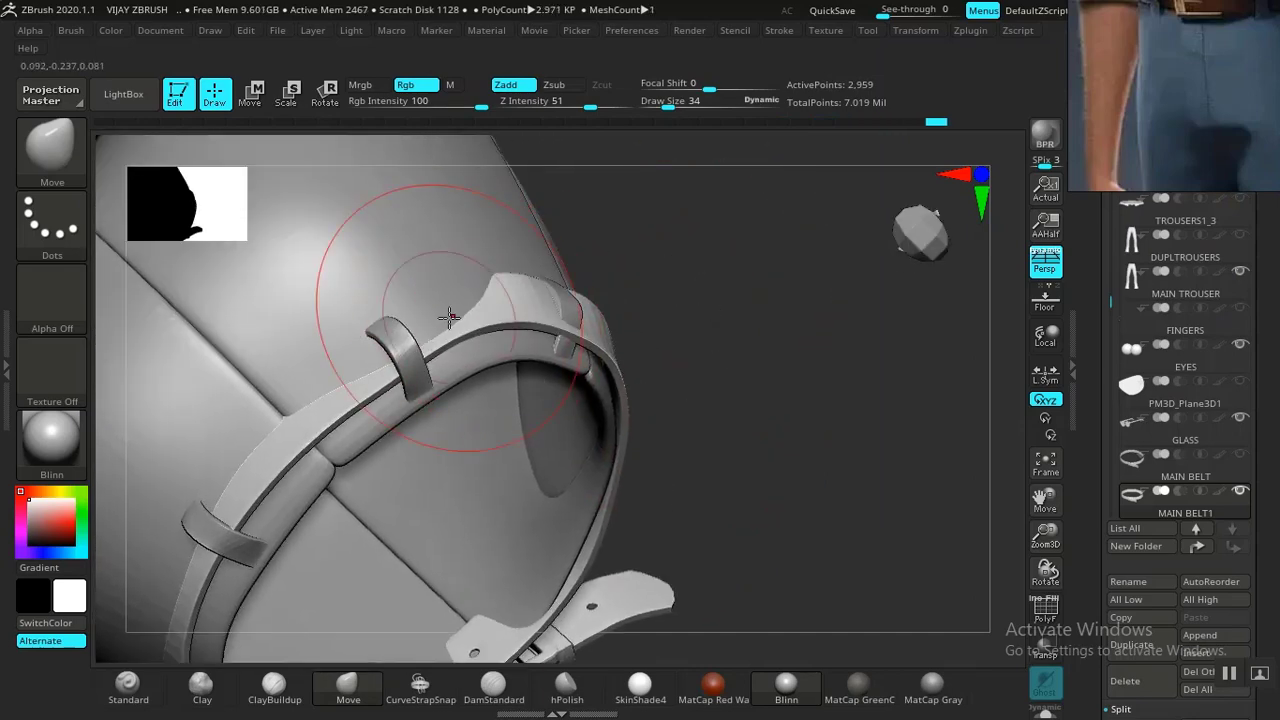
key("ctrl+shift+z")
key("ctrl+shift+z")
key("ctrl+shift+z")
key("ctrl+shift+z")
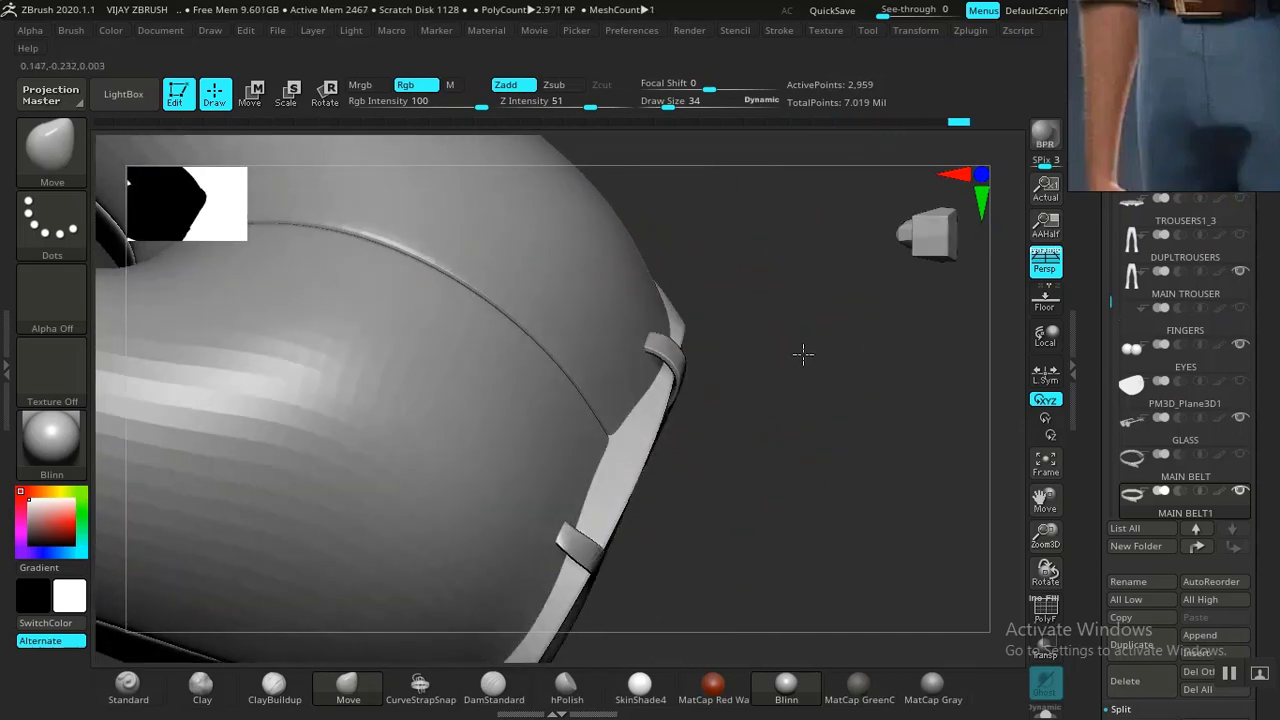
Pull the belt out from the trousers' surface around the belt loop on the rear side.
left_click_drag(666, 324, 657, 316)
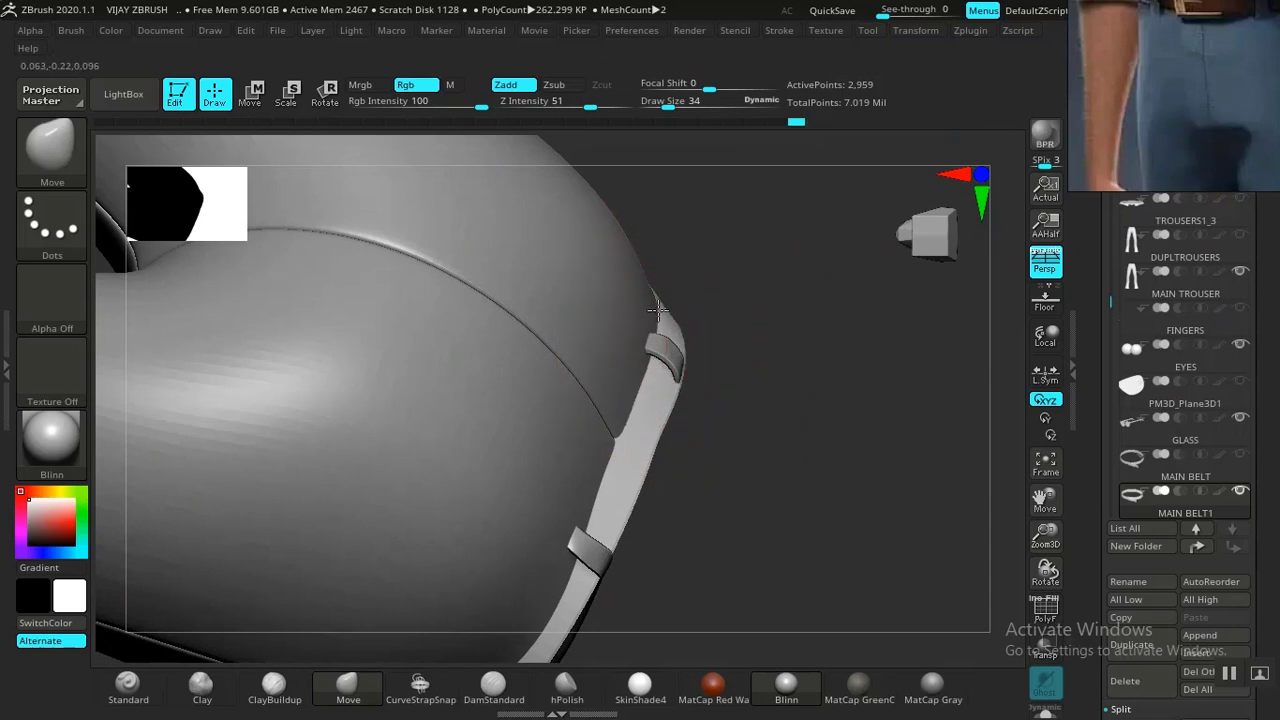
key("ctrl+shift+z")
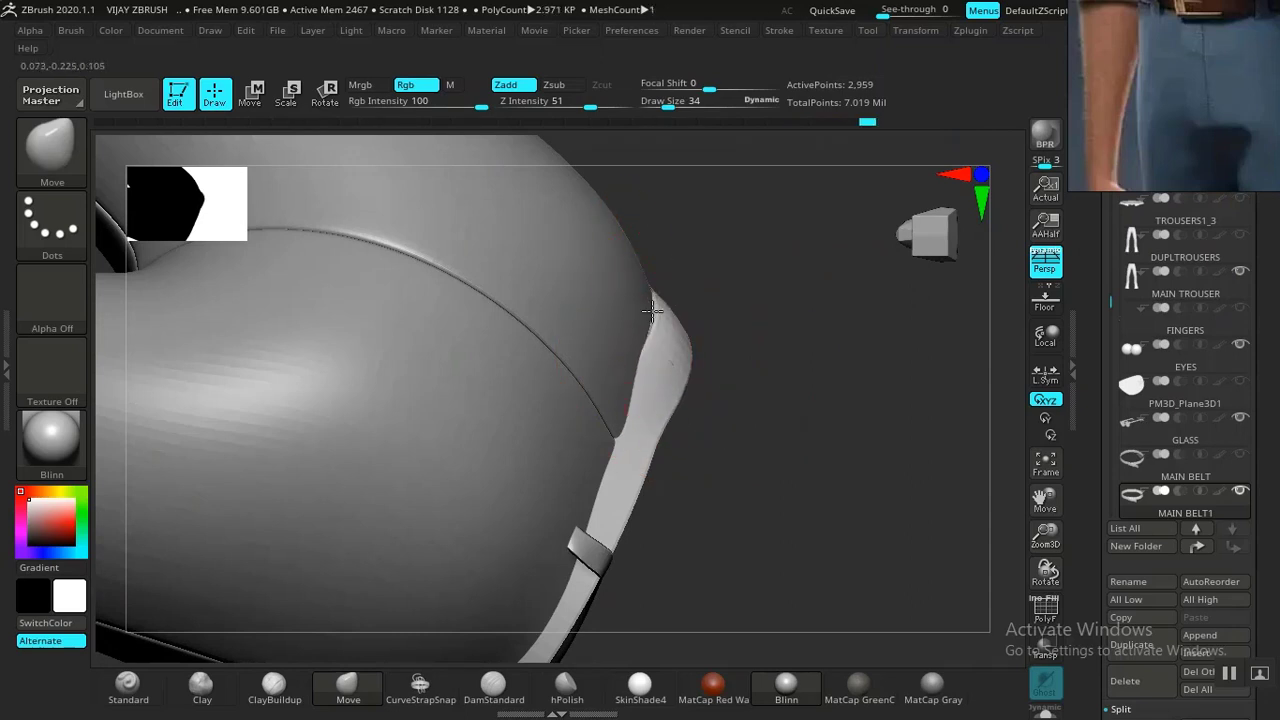
left_click_drag(763, 354, 749, 366)
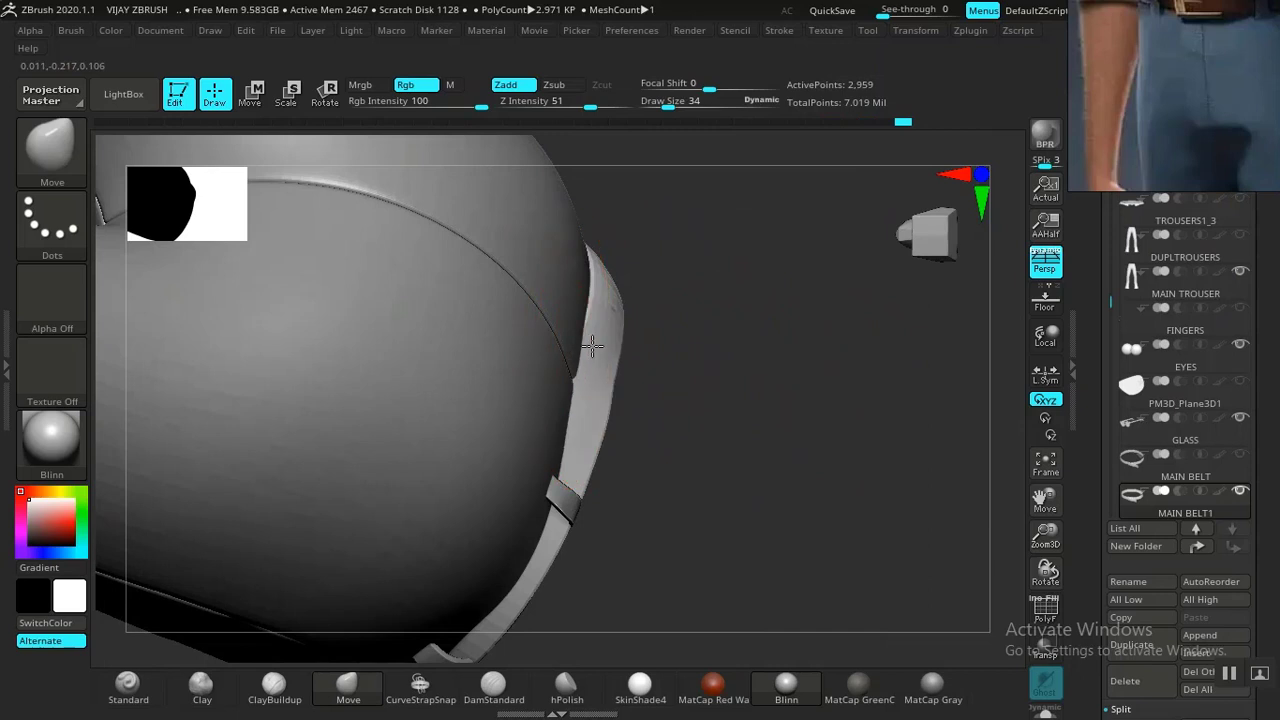
left_click_drag(746, 428, 722, 411)
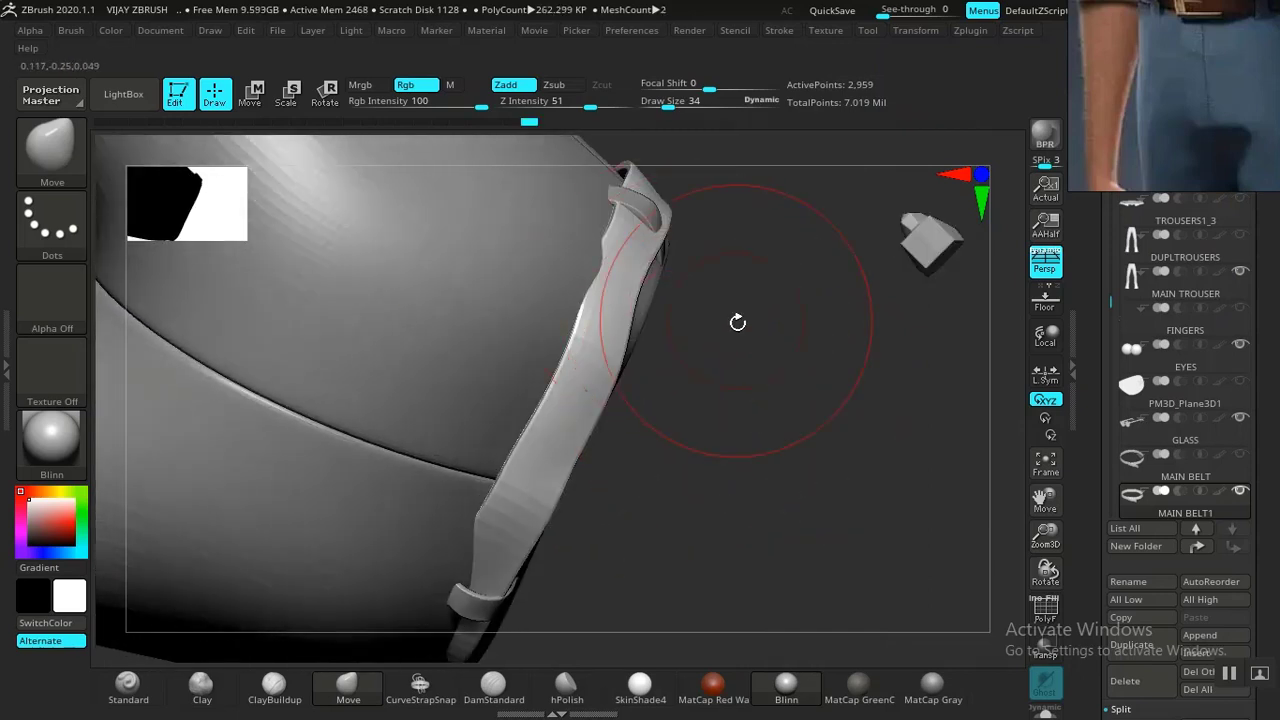
Even out the belt's curve between the side and rear belt loops so it follows the waistband.
left_click_drag(737, 323, 620, 342)
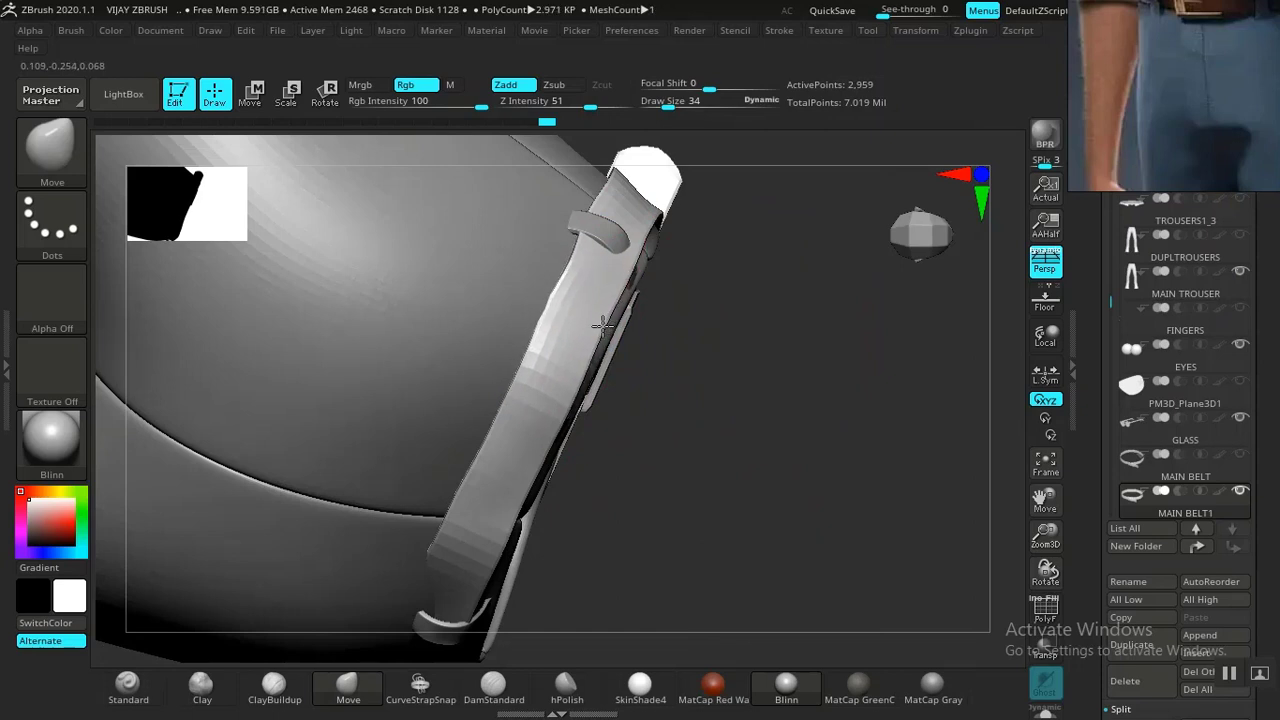
left_click_drag(700, 340, 594, 333)
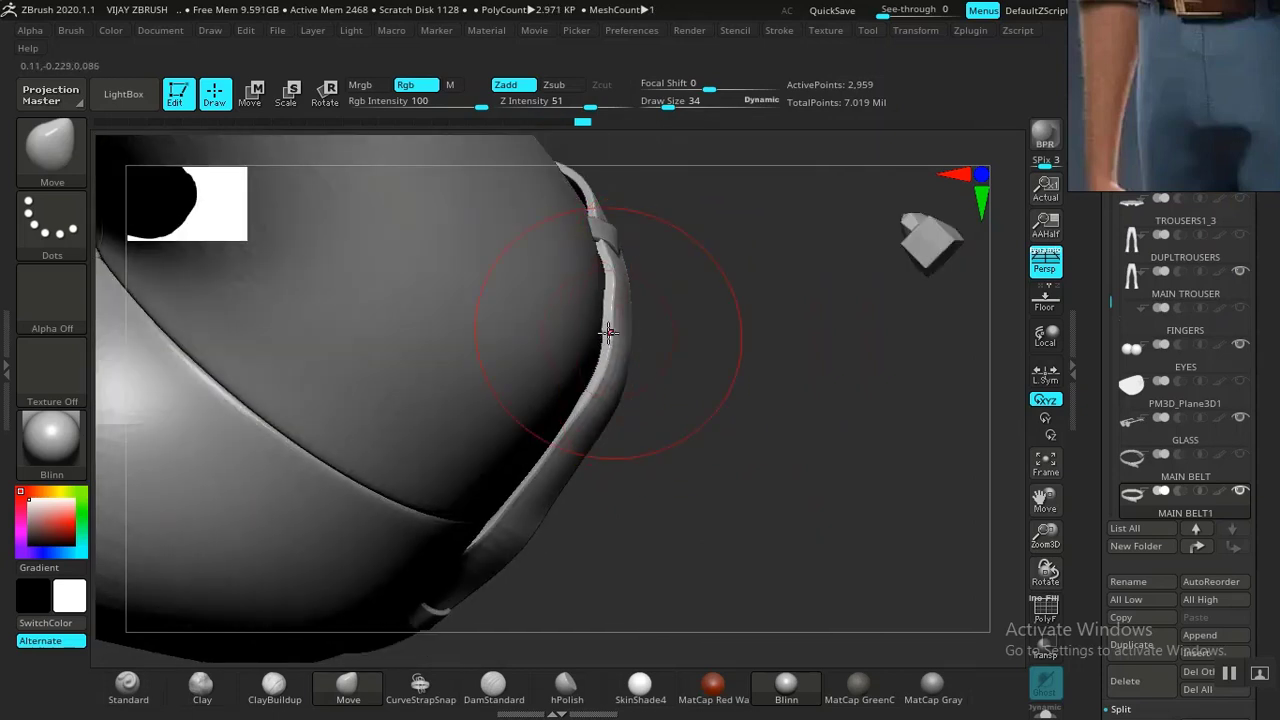
left_click_drag(709, 346, 507, 397)
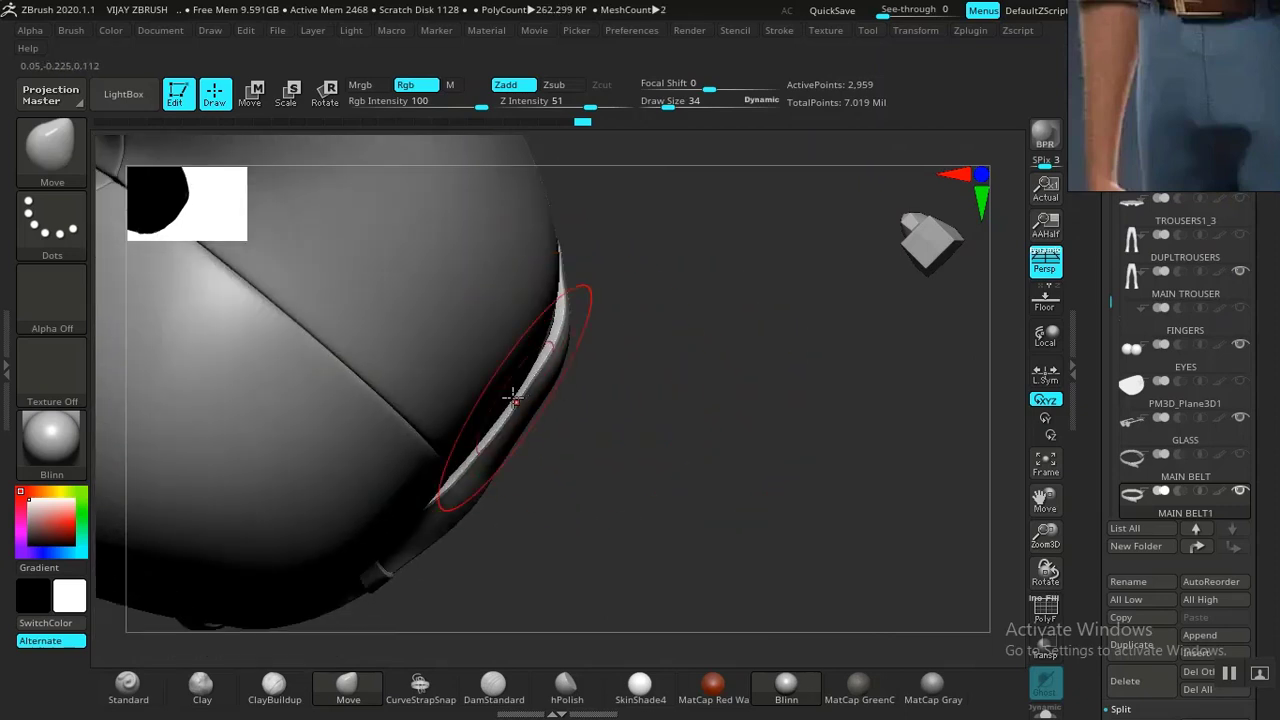
mouse_move(485, 444)
left_mouse_down()
mouse_move(560, 450)
mouse_move(591, 309)
mouse_move(596, 395)
left_mouse_up()
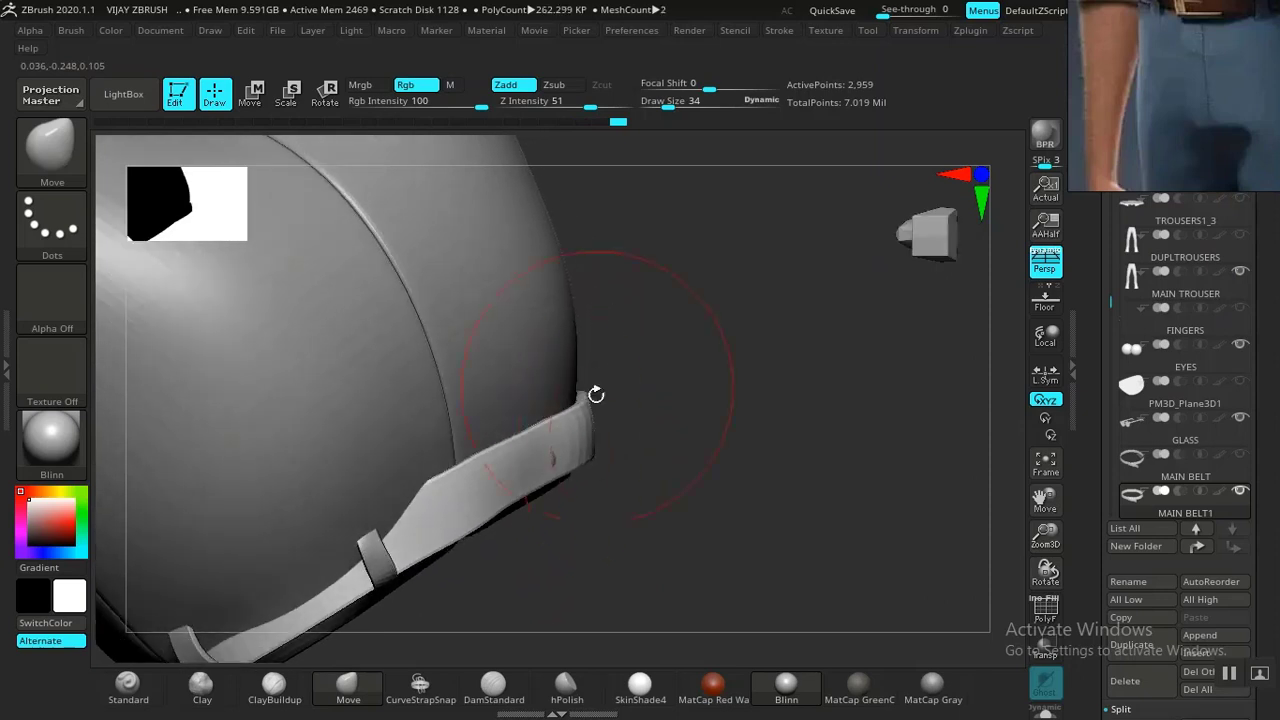
Pull the belt outward from the trousers around the hip and rear belt loops with the Move brush at draw size 34.
left_click_drag(678, 441, 507, 517)
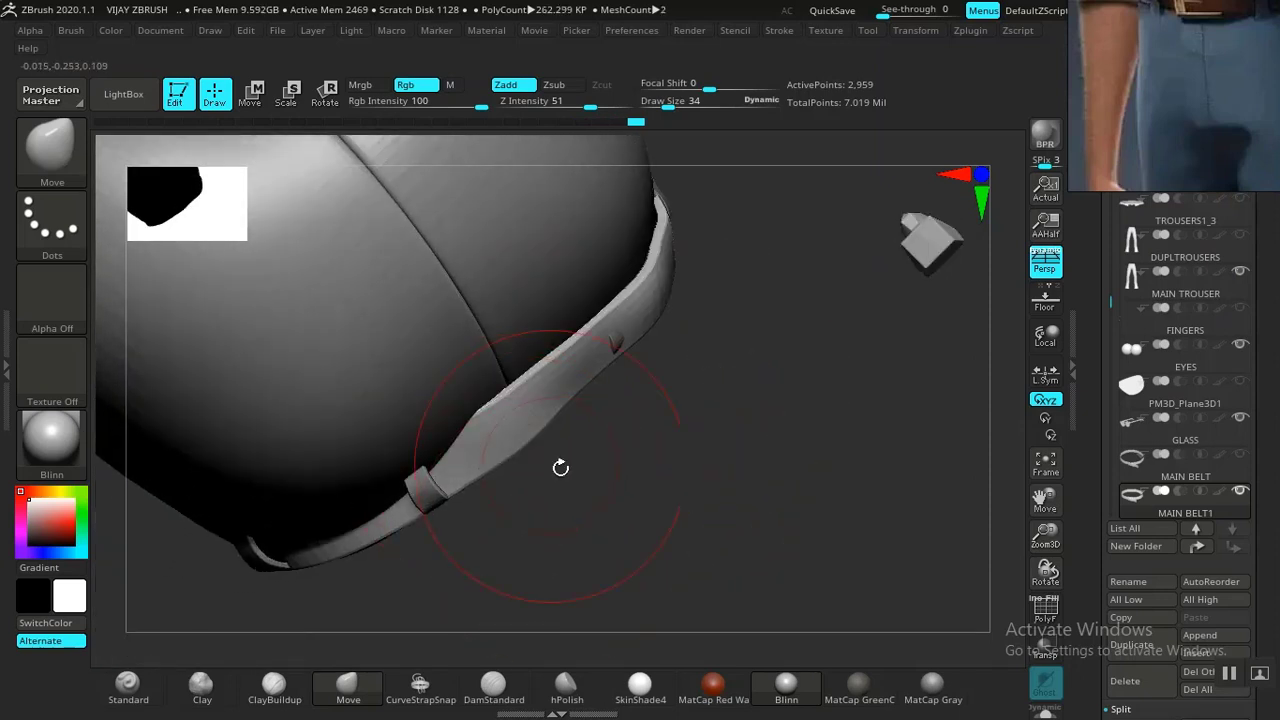
left_click_drag(560, 467, 565, 564)
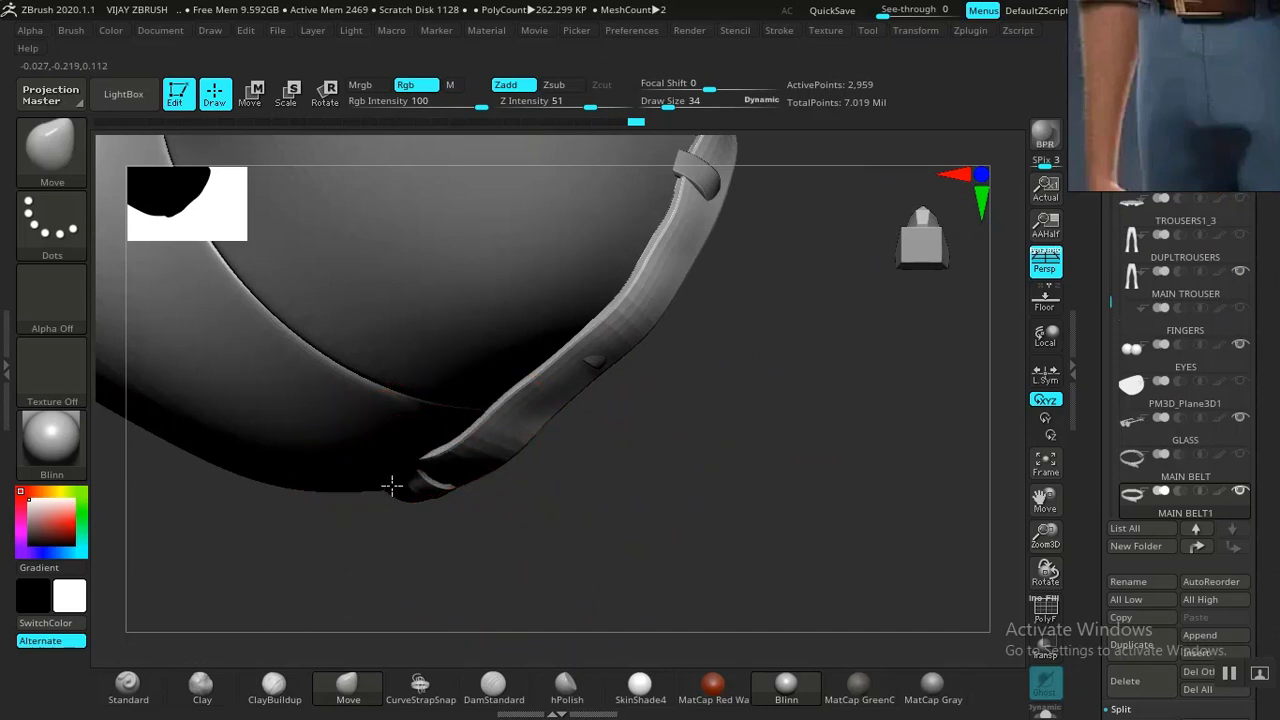
mouse_move(405, 492)
left_mouse_down()
mouse_move(506, 514)
mouse_move(389, 494)
left_mouse_up()
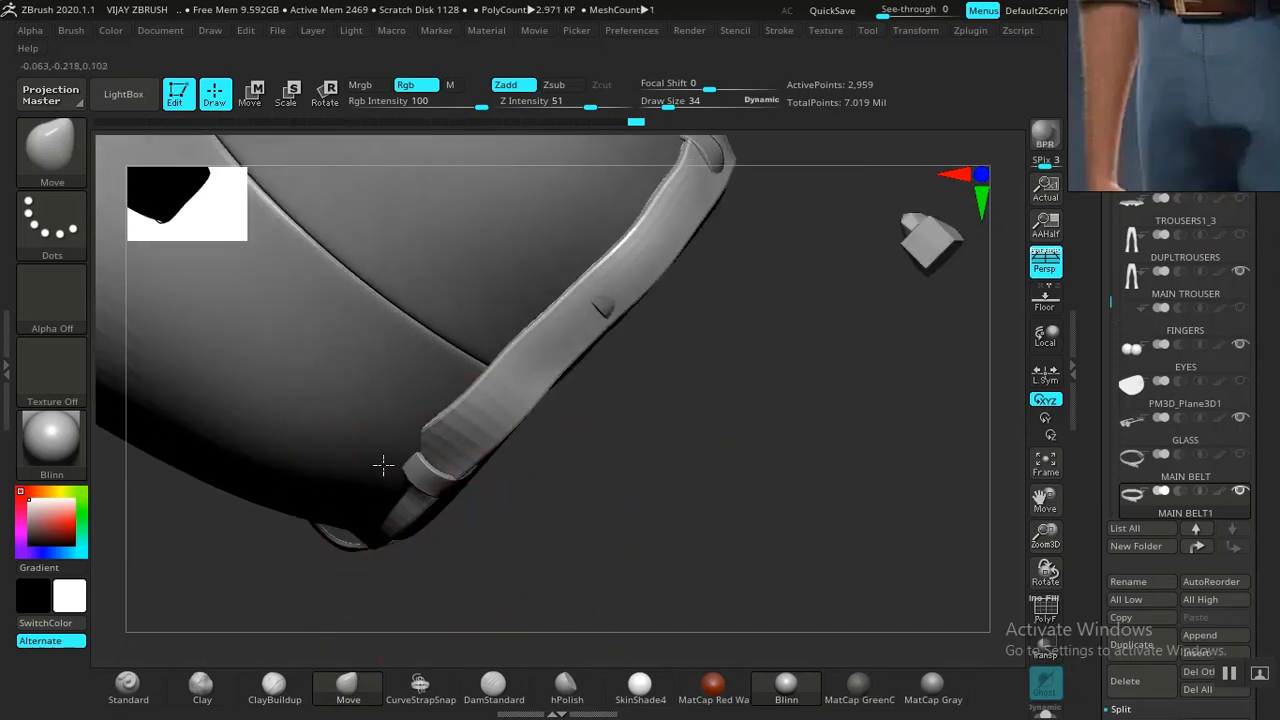
mouse_move(538, 553)
left_mouse_down()
mouse_move(487, 511)
mouse_move(417, 498)
left_mouse_up()
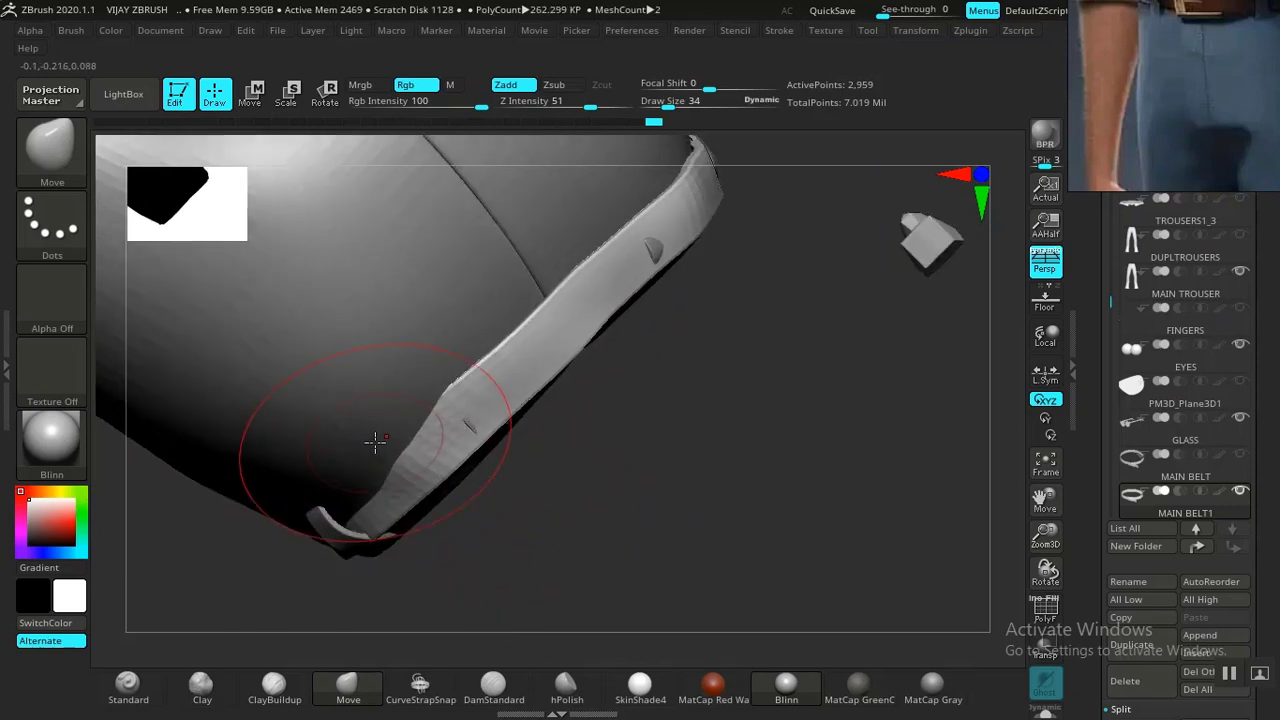
mouse_move(551, 509)
left_mouse_down()
mouse_move(646, 377)
mouse_move(677, 360)
mouse_move(680, 294)
mouse_move(609, 287)
mouse_move(635, 264)
mouse_move(720, 289)
mouse_move(568, 350)
mouse_move(589, 352)
left_mouse_up()
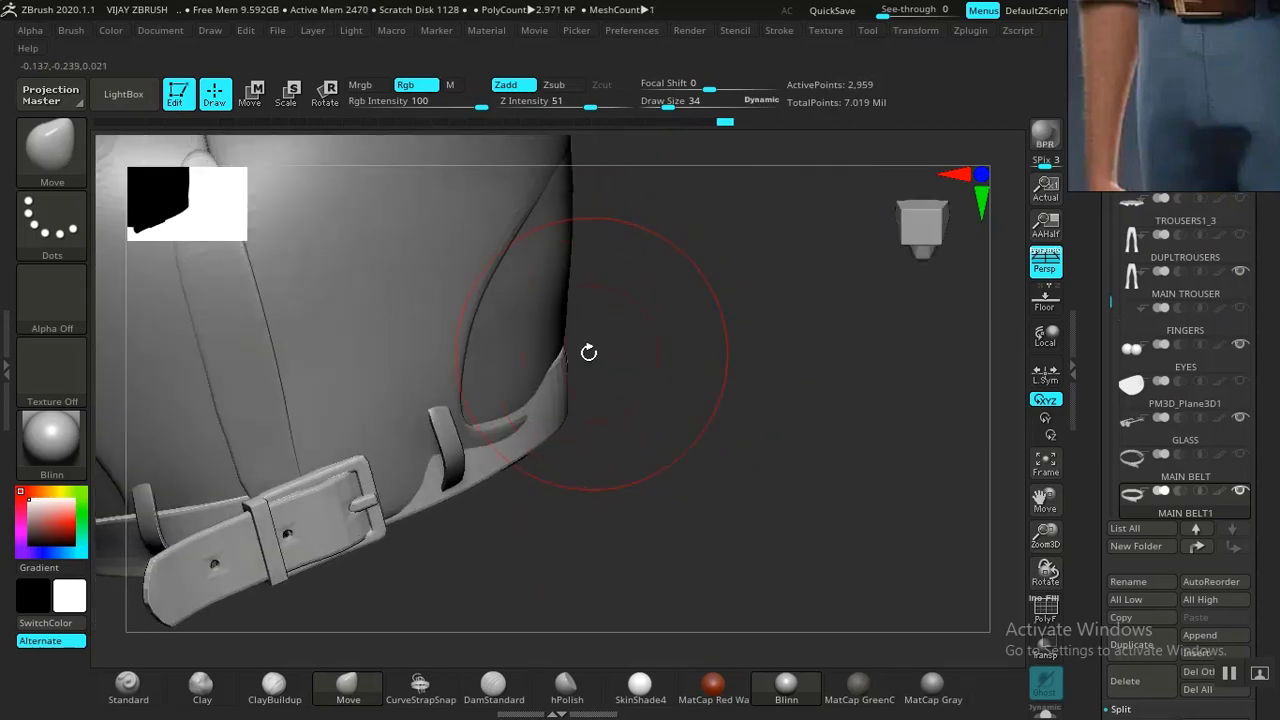
Adjust the belt's lower edge at the side so it clears the trousers' surface toward the back.
mouse_move(584, 423)
left_mouse_down()
mouse_move(449, 450)
mouse_move(341, 494)
mouse_move(486, 400)
mouse_move(537, 423)
mouse_move(649, 360)
mouse_move(657, 331)
left_mouse_up()
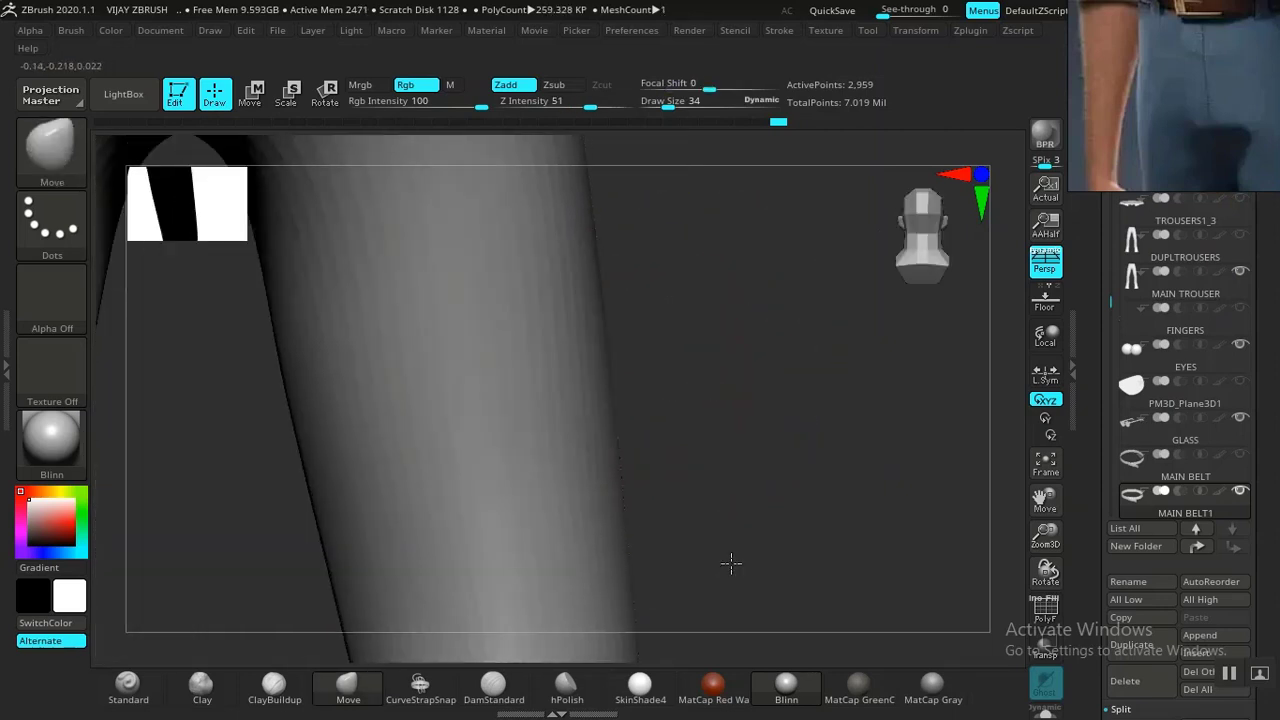
left_click_drag(700, 160, 700, 429, "alt")
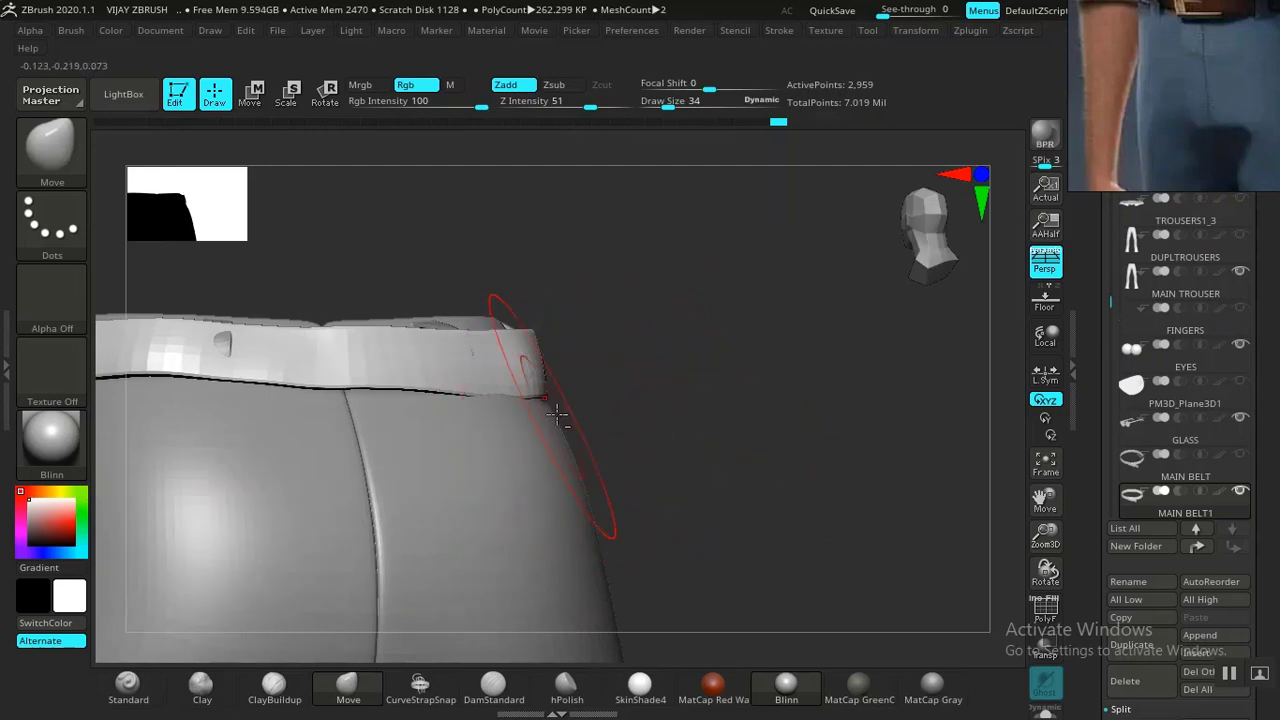
left_click_drag(557, 415, 643, 428)
mouse_move(661, 369)
left_mouse_down()
mouse_move(617, 351)
mouse_move(677, 369)
mouse_move(443, 322)
mouse_move(457, 362)
left_mouse_up()
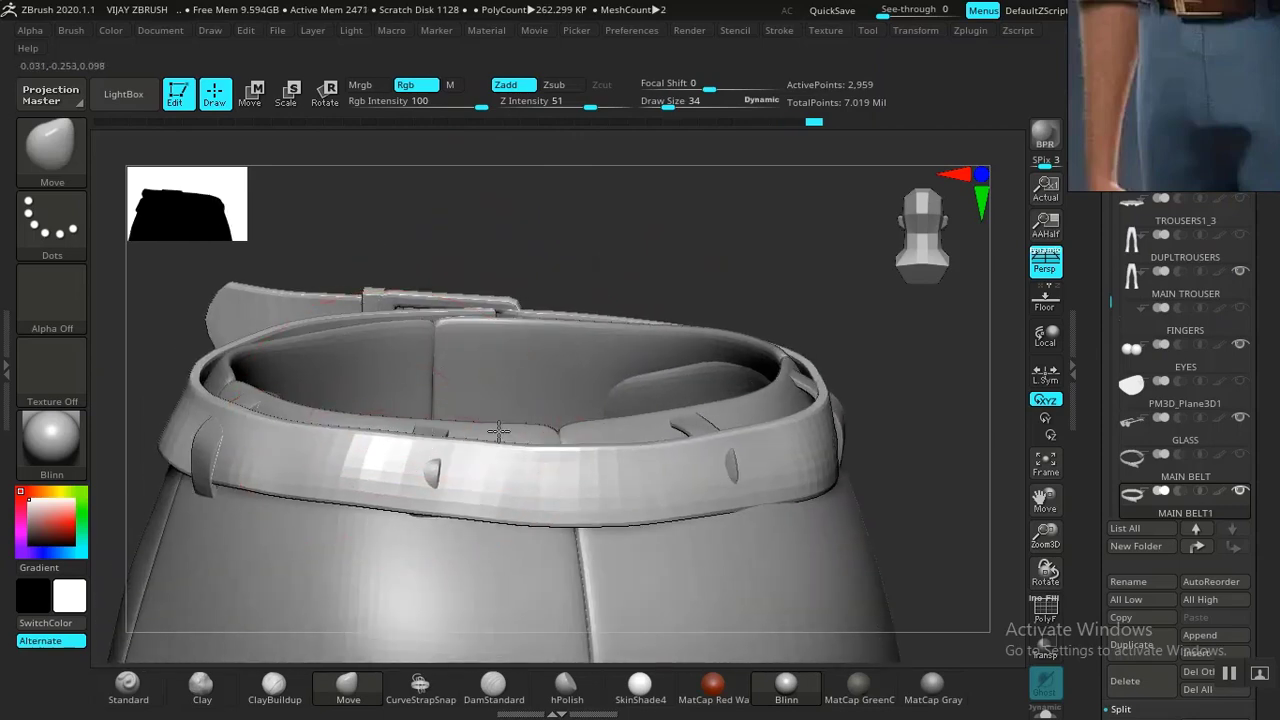
mouse_move(872, 367)
left_mouse_down()
mouse_move(894, 380)
mouse_move(640, 329)
mouse_move(726, 377)
mouse_move(630, 435)
left_mouse_up()
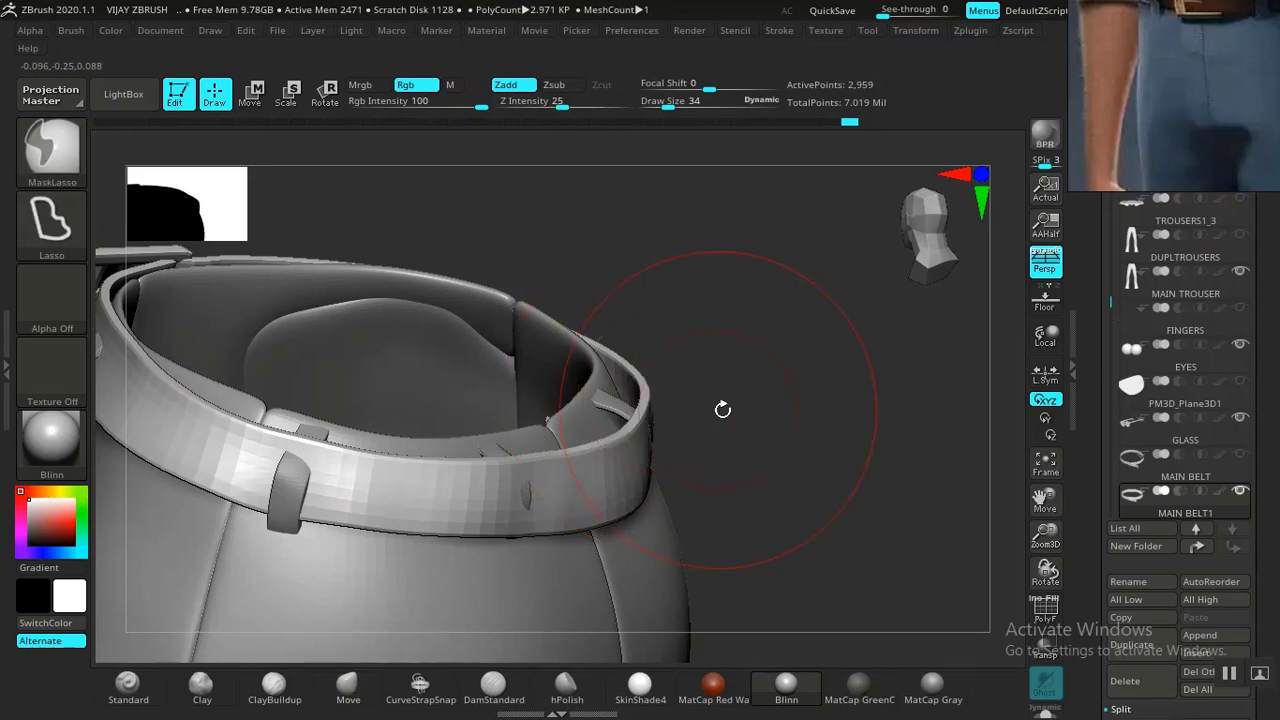
Push the belt in beneath the side belt loop with the Move brush at draw sizes 18 and 26.
left_click_drag(723, 409, 708, 468)
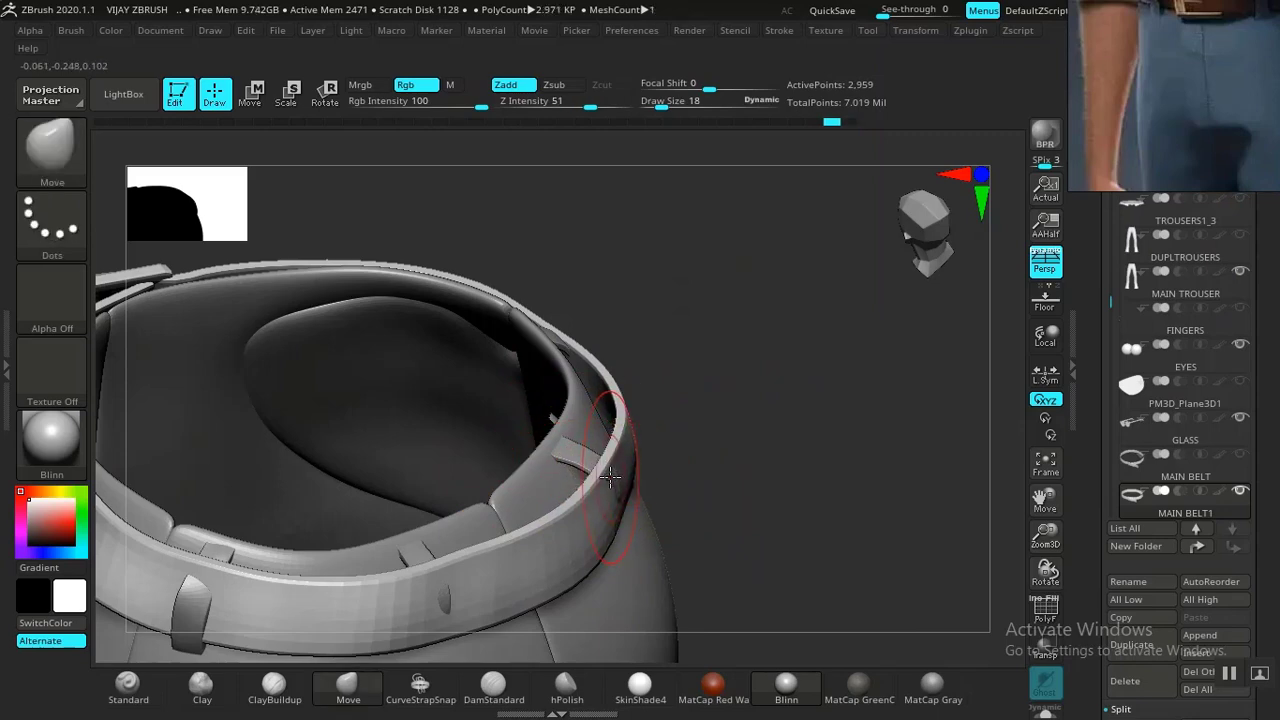
mouse_move(644, 464)
left_mouse_down()
mouse_move(743, 360)
mouse_move(682, 418)
mouse_move(686, 500)
mouse_move(625, 467)
left_mouse_up()
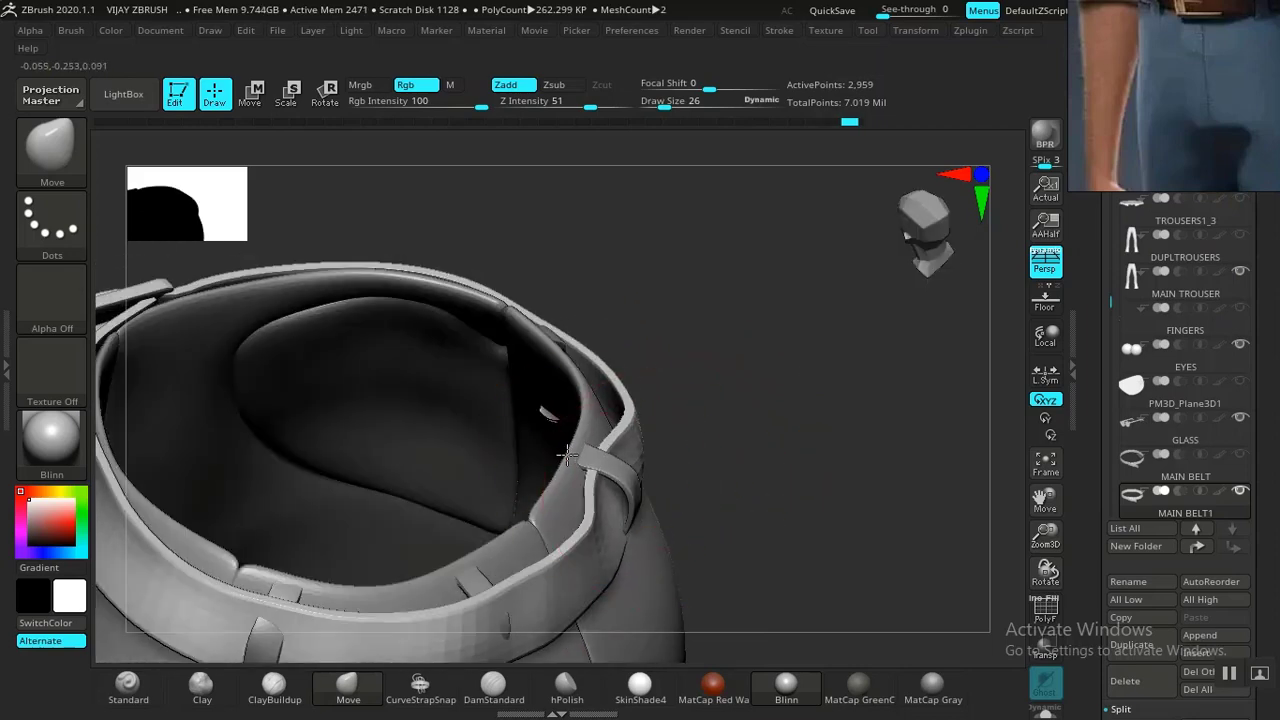
left_click_drag(757, 464, 542, 382)
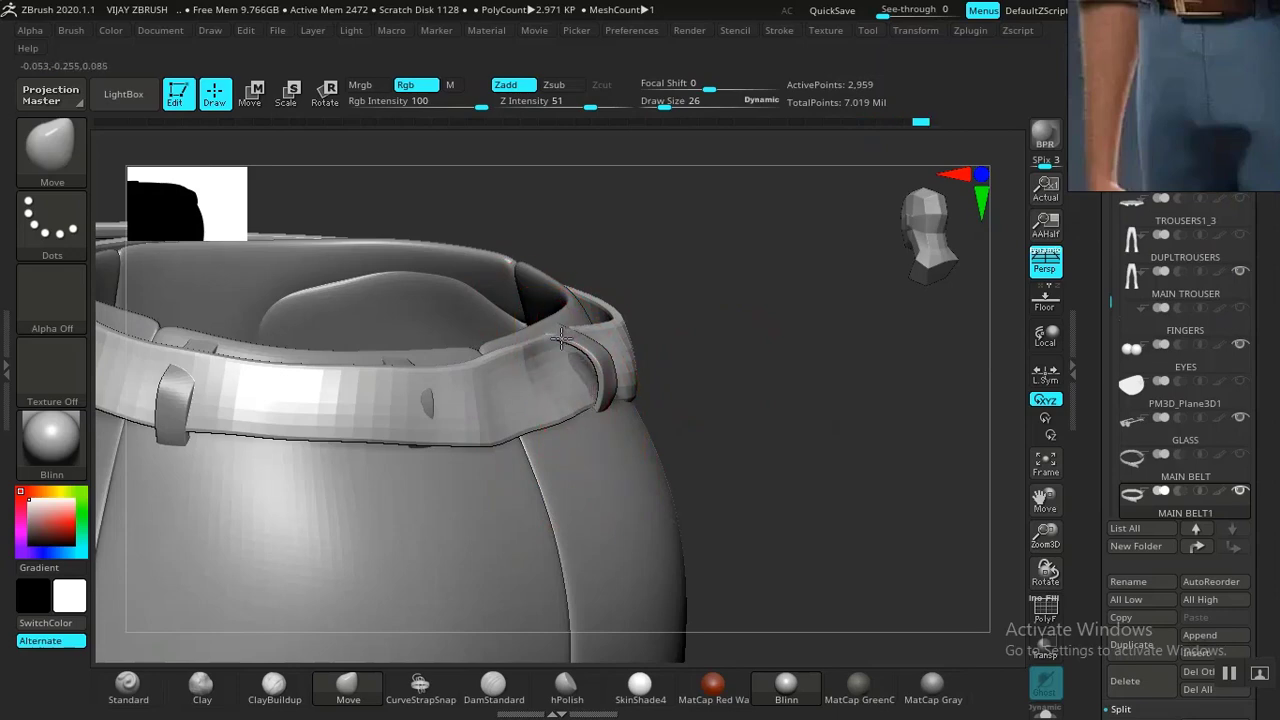
left_click_drag(690, 360, 777, 455)
mouse_move(808, 460)
left_mouse_down("alt")
mouse_move(643, 354)
mouse_move(689, 457)
mouse_move(667, 462)
mouse_move(671, 409)
mouse_move(750, 390)
mouse_move(823, 377)
mouse_move(940, 400)
mouse_move(894, 429)
mouse_move(974, 480)
mouse_move(909, 566)
mouse_move(952, 540)
left_mouse_up("alt")
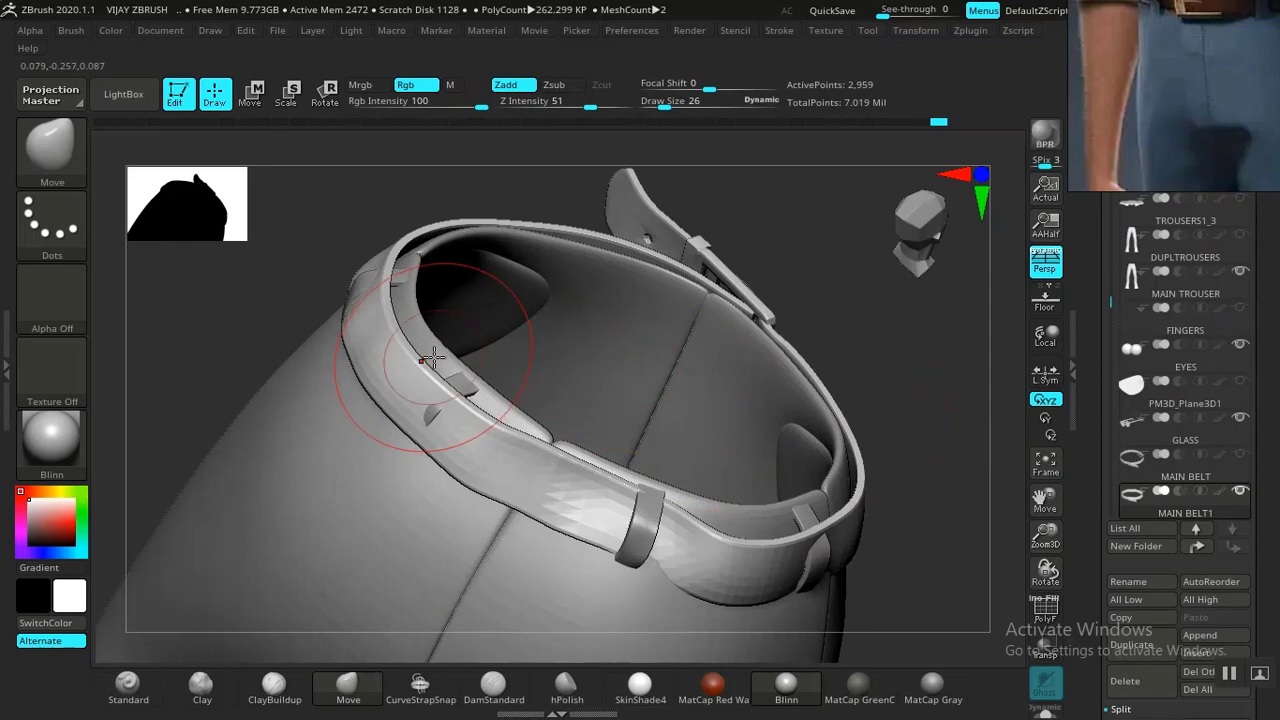
Press the belt inward beneath the opposite side loop and along the rear waistband with the Move brush at draw size 26.
key("g")
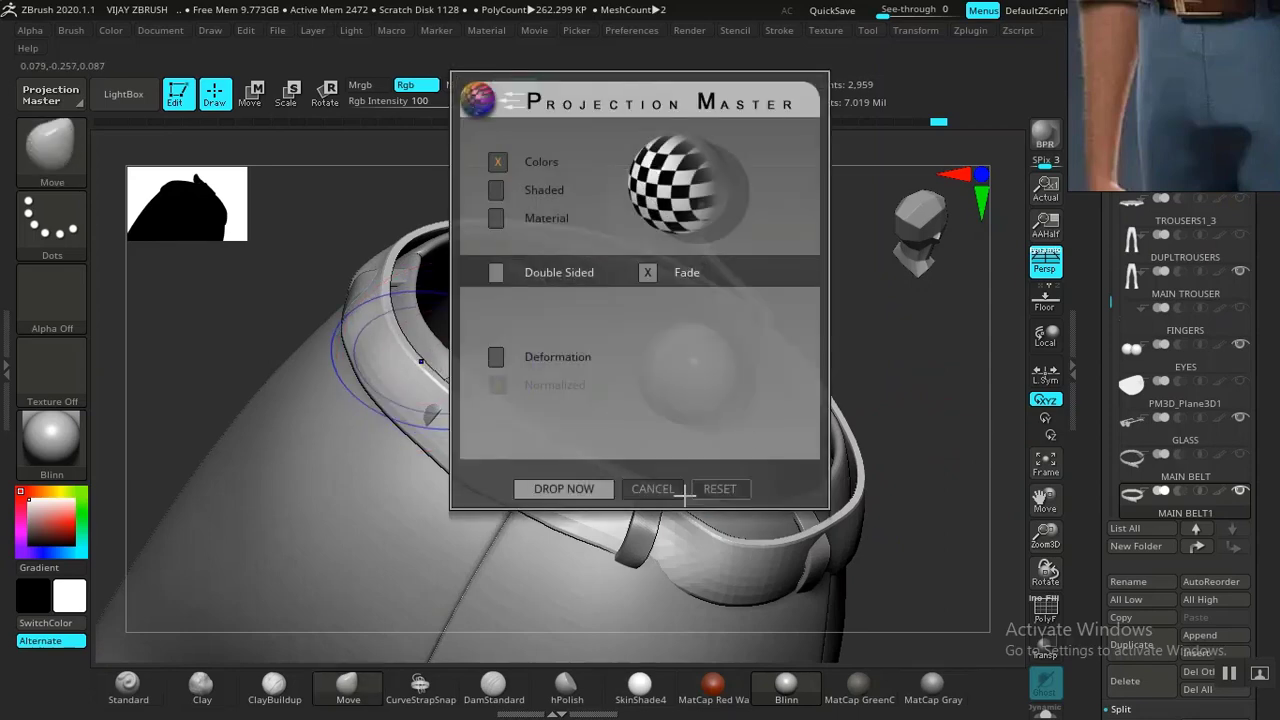
left_click(657, 488)
left_click_drag(894, 380, 629, 377)
left_click_drag(876, 310, 430, 292)
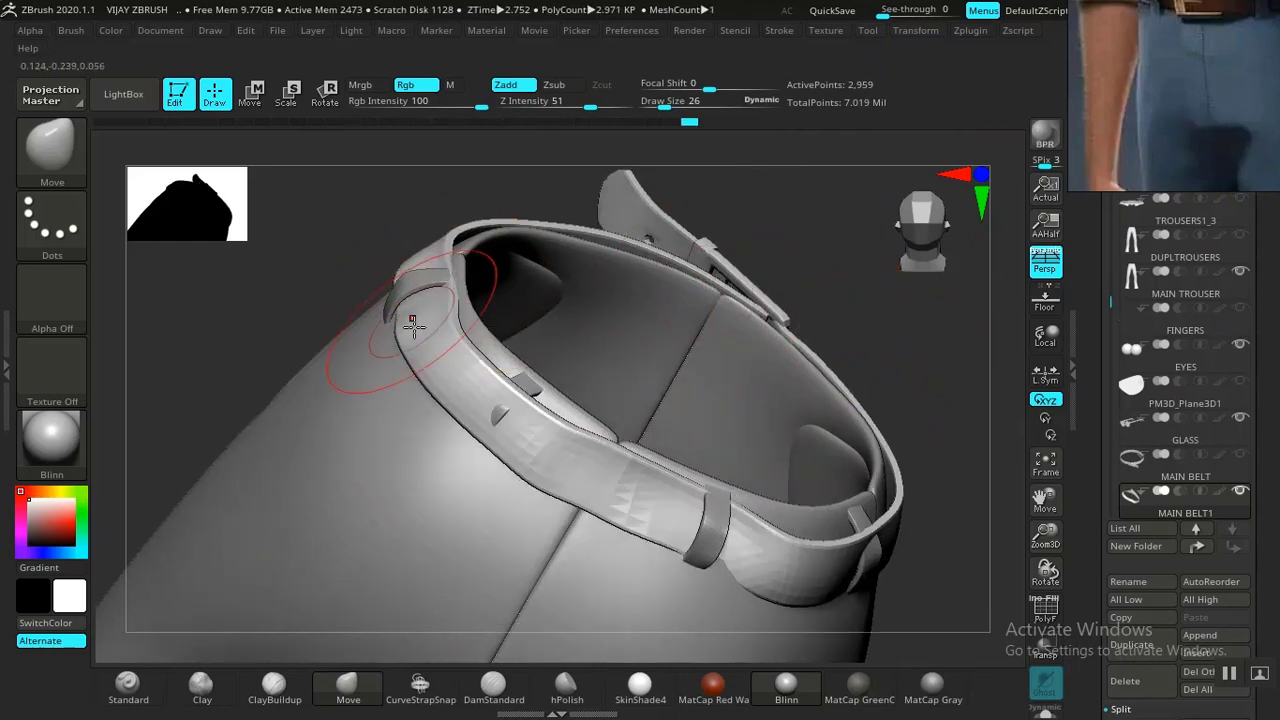
left_click_drag(410, 340, 419, 344)
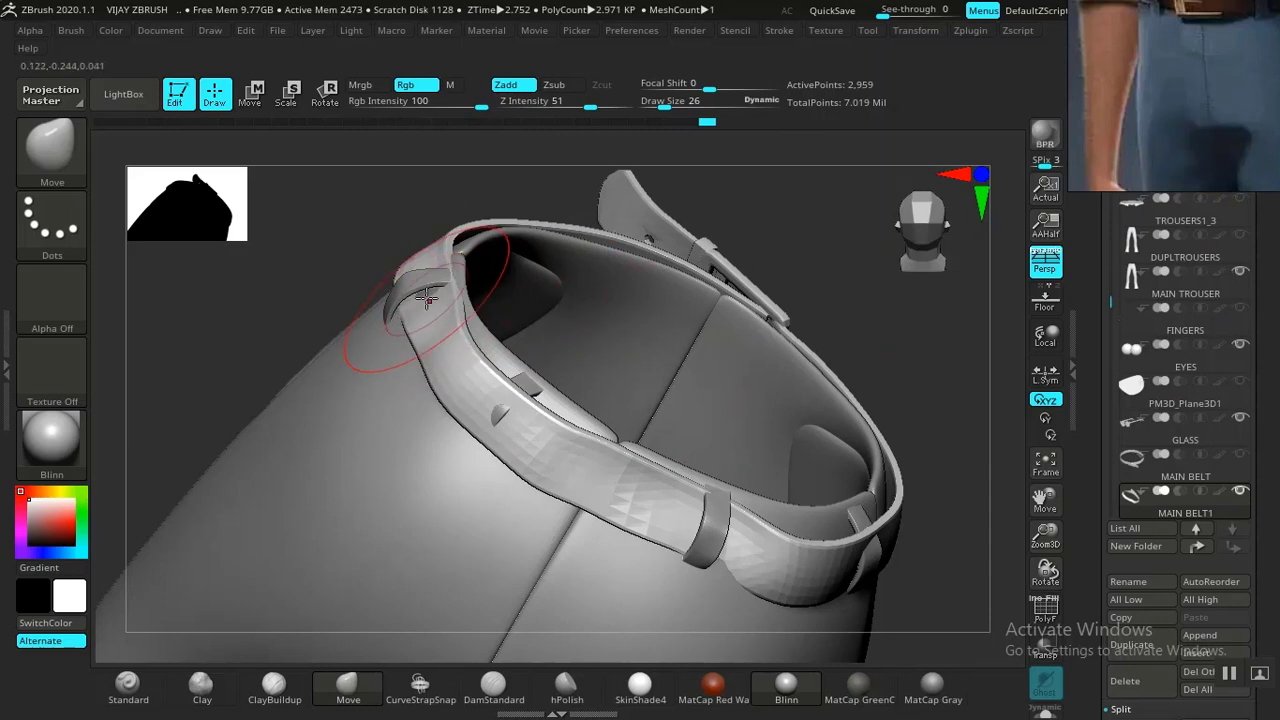
left_click_drag(875, 250, 777, 195)
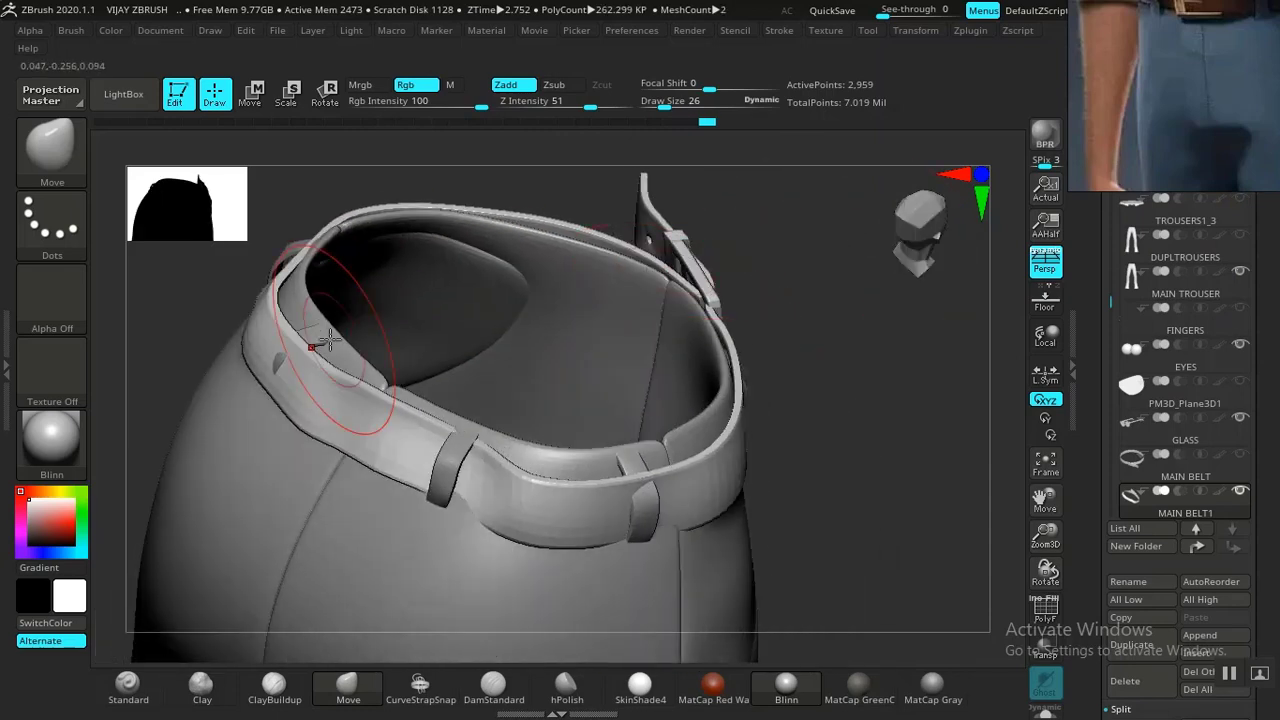
left_click_drag(294, 340, 311, 330)
Check the belt's wireframe and polygroups, group its polygons by normals, and hide the wireframe again.
key("shift+f")
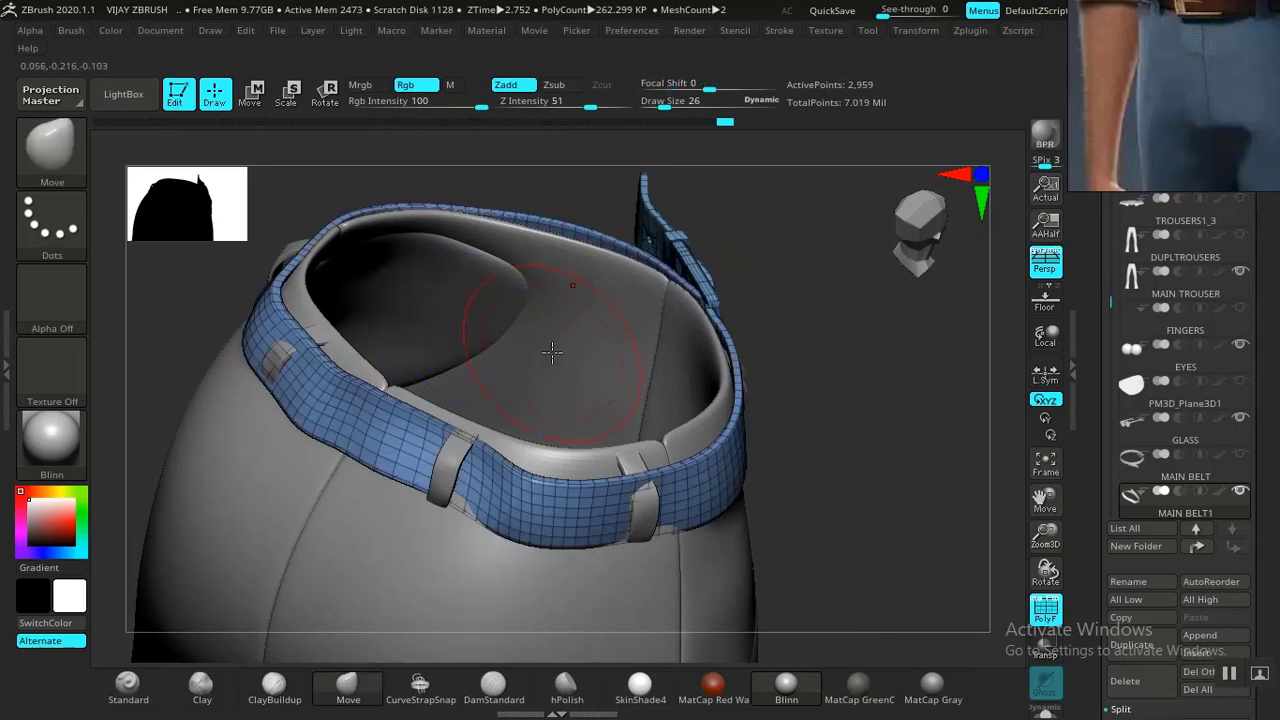
scroll(1120, 520, "down", 5)
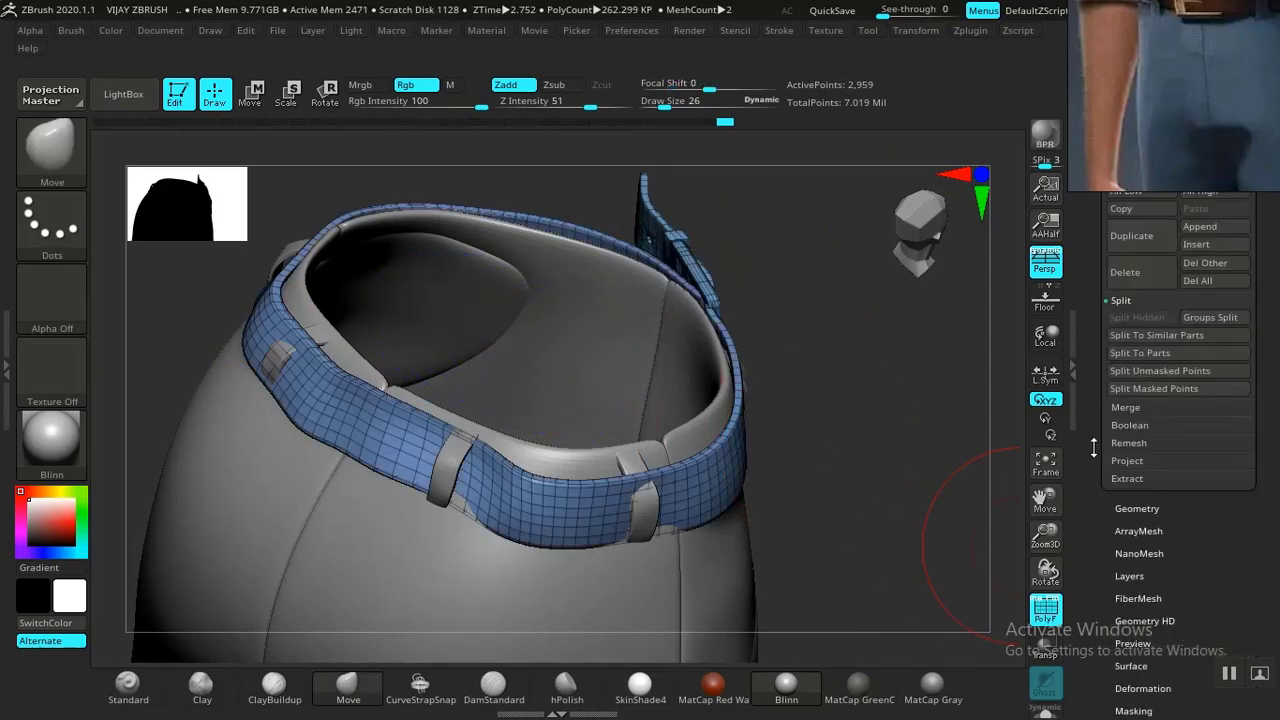
left_click(1130, 602)
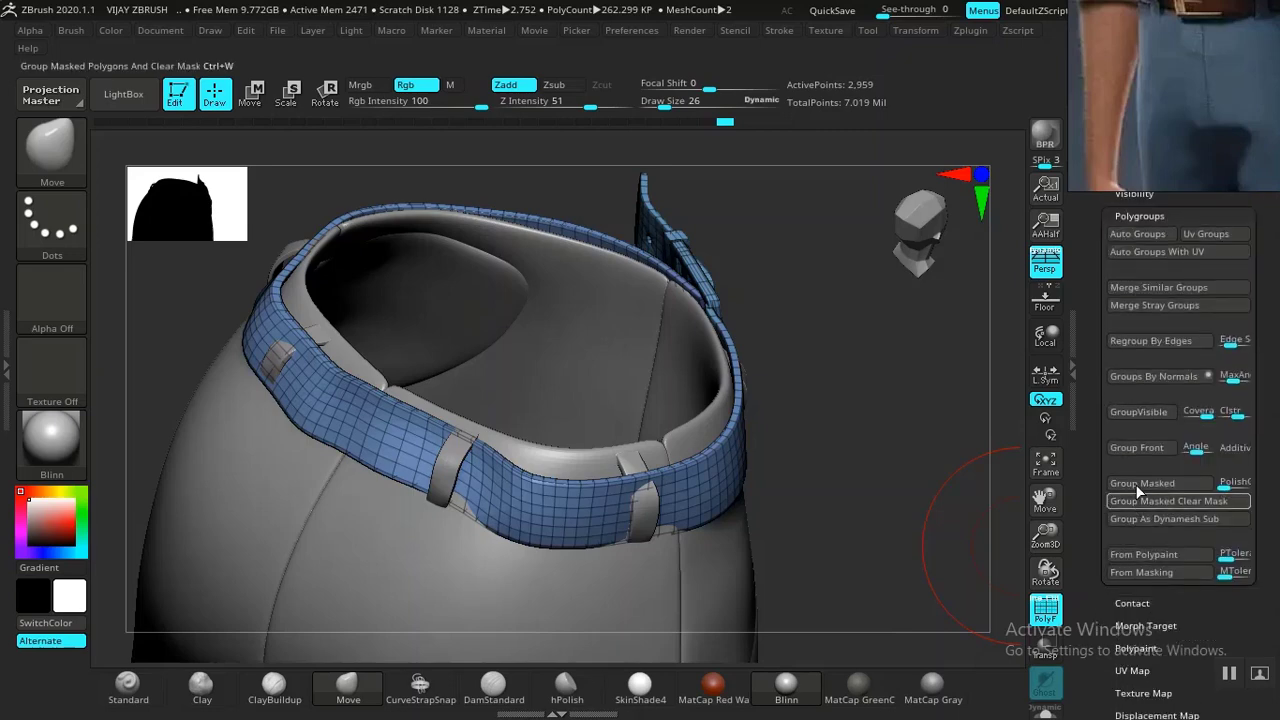
left_click(1153, 375)
left_click_drag(894, 406, 850, 460)
key("shift+f")
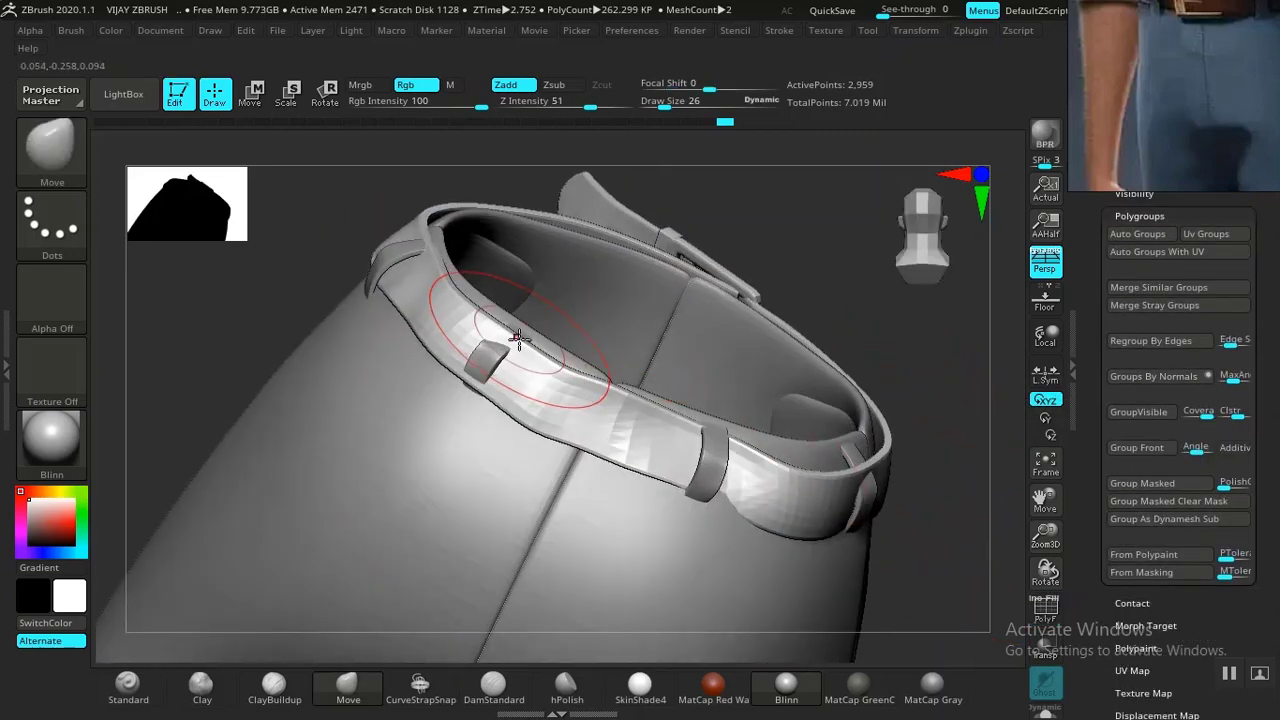
Push the belt in beneath the rear belt loops so the loops wrap over its outer surface.
mouse_move(266, 309)
left_mouse_down()
mouse_move(266, 347)
mouse_move(374, 429)
mouse_move(345, 457)
mouse_move(381, 471)
left_mouse_up()
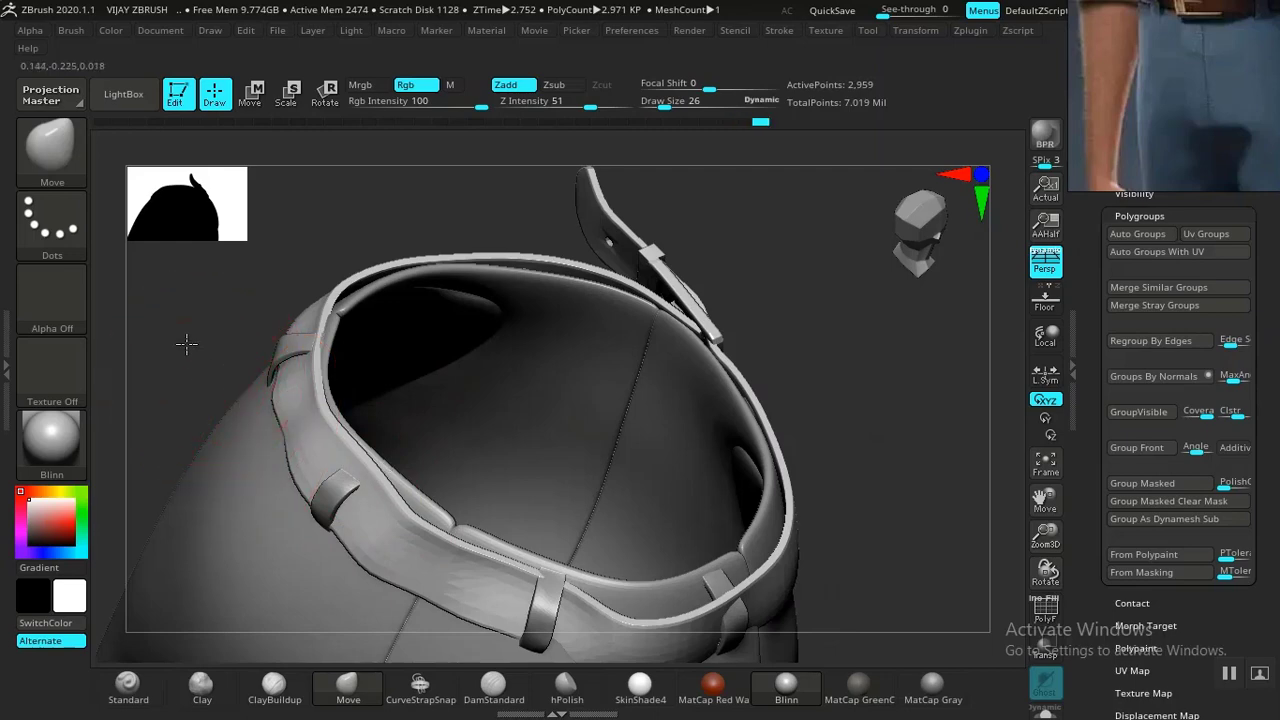
mouse_move(187, 344)
left_mouse_down()
mouse_move(225, 352)
mouse_move(247, 340)
mouse_move(254, 354)
left_mouse_up()
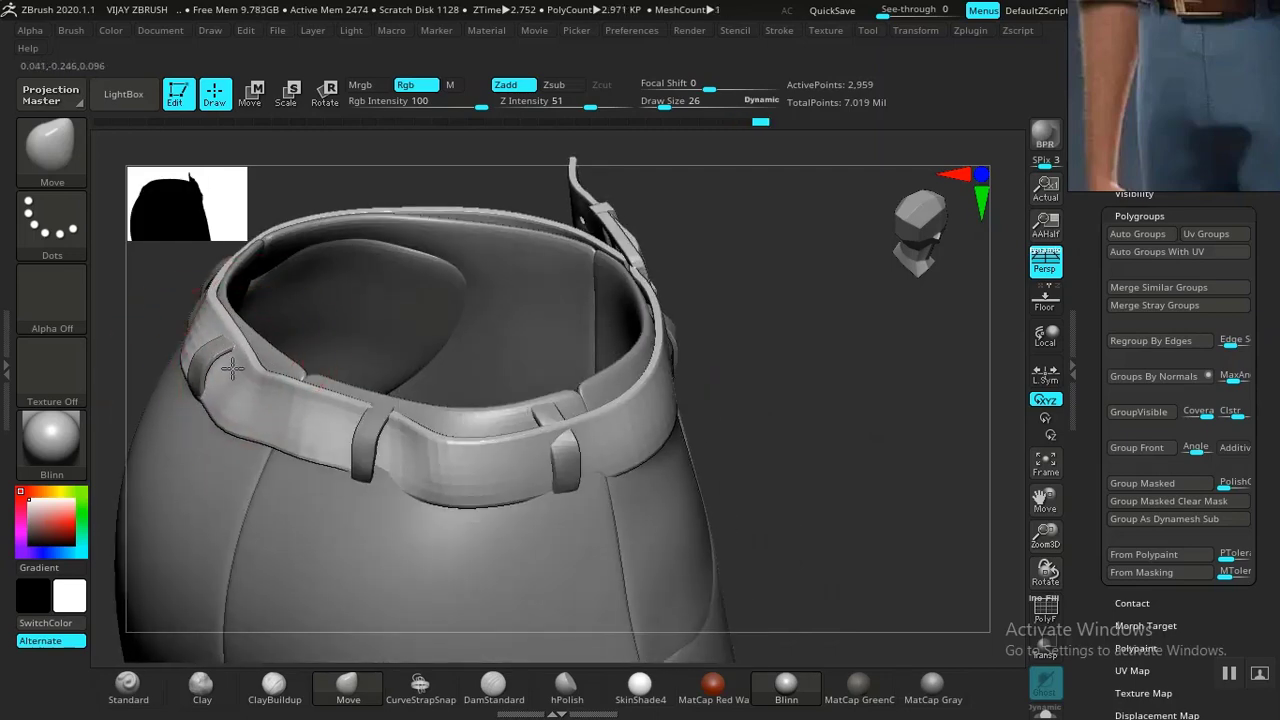
mouse_move(751, 420)
left_mouse_down()
mouse_move(869, 330)
mouse_move(852, 455)
left_mouse_up()
left_click_drag(748, 560, 748, 558, "ctrl+shift")
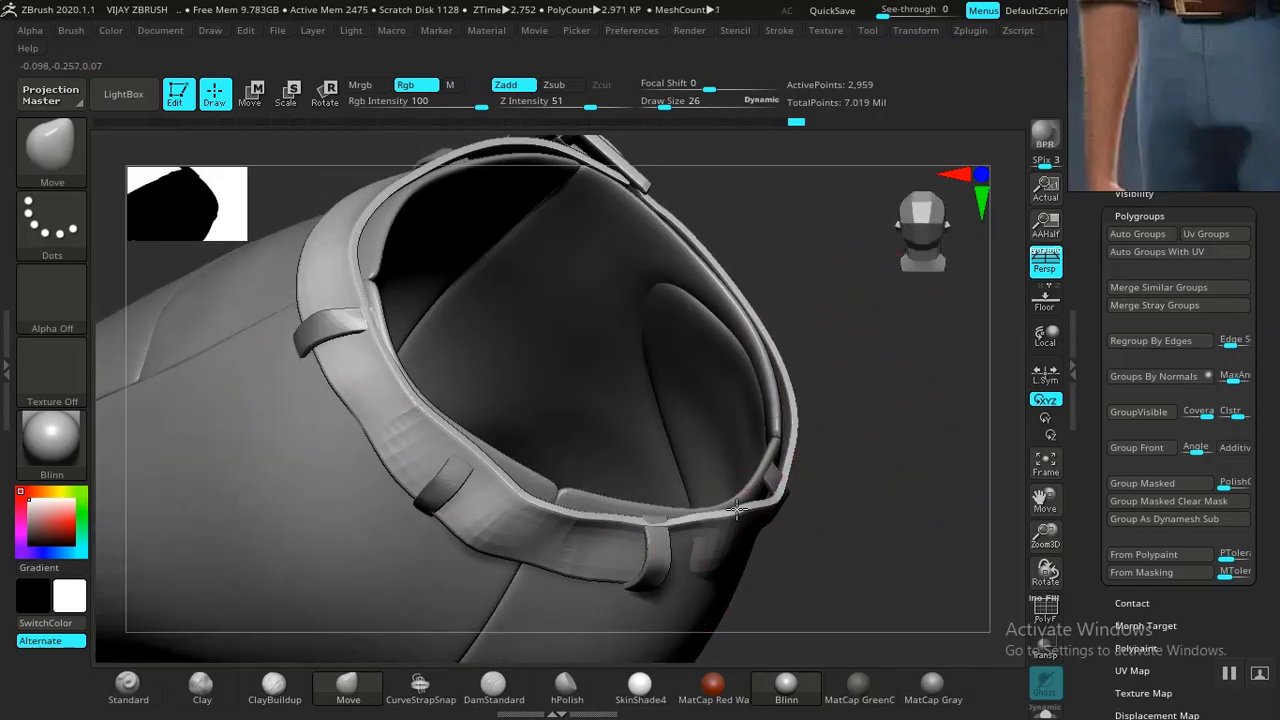
Tighten the belt against the waistband around the loop between the hip and the back.
left_click_drag(880, 476, 660, 570)
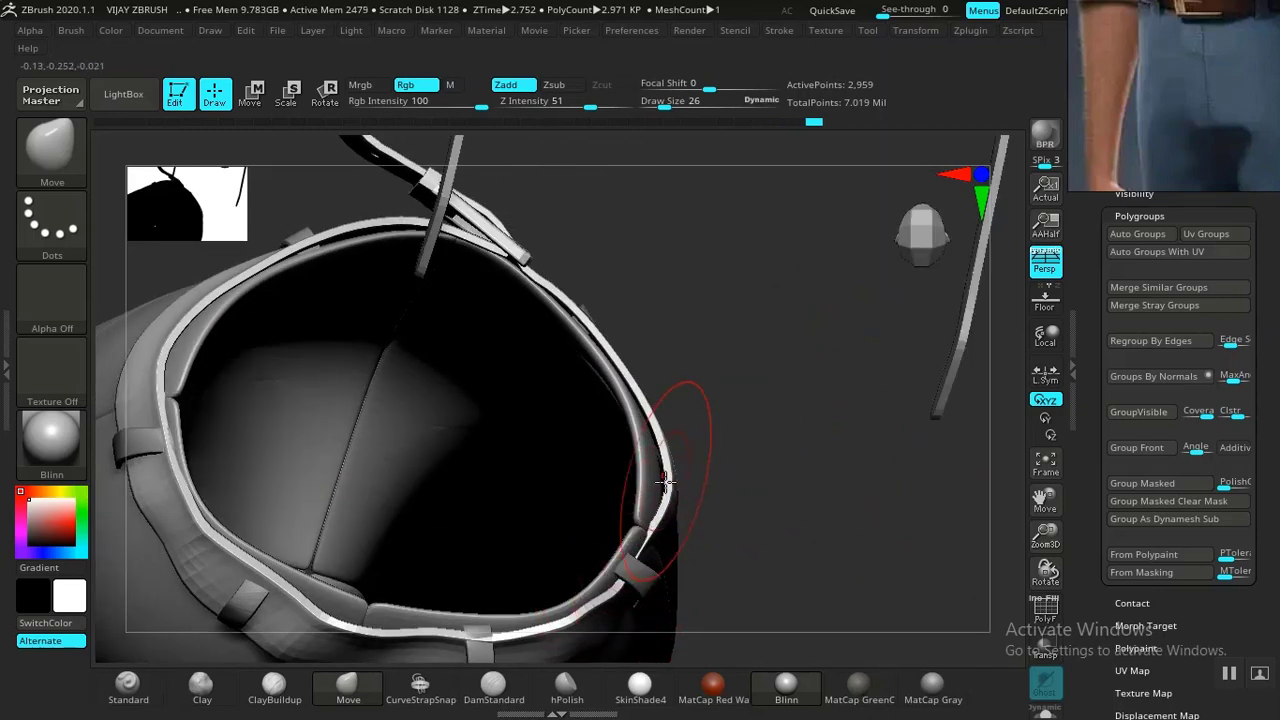
left_click_drag(733, 537, 771, 434)
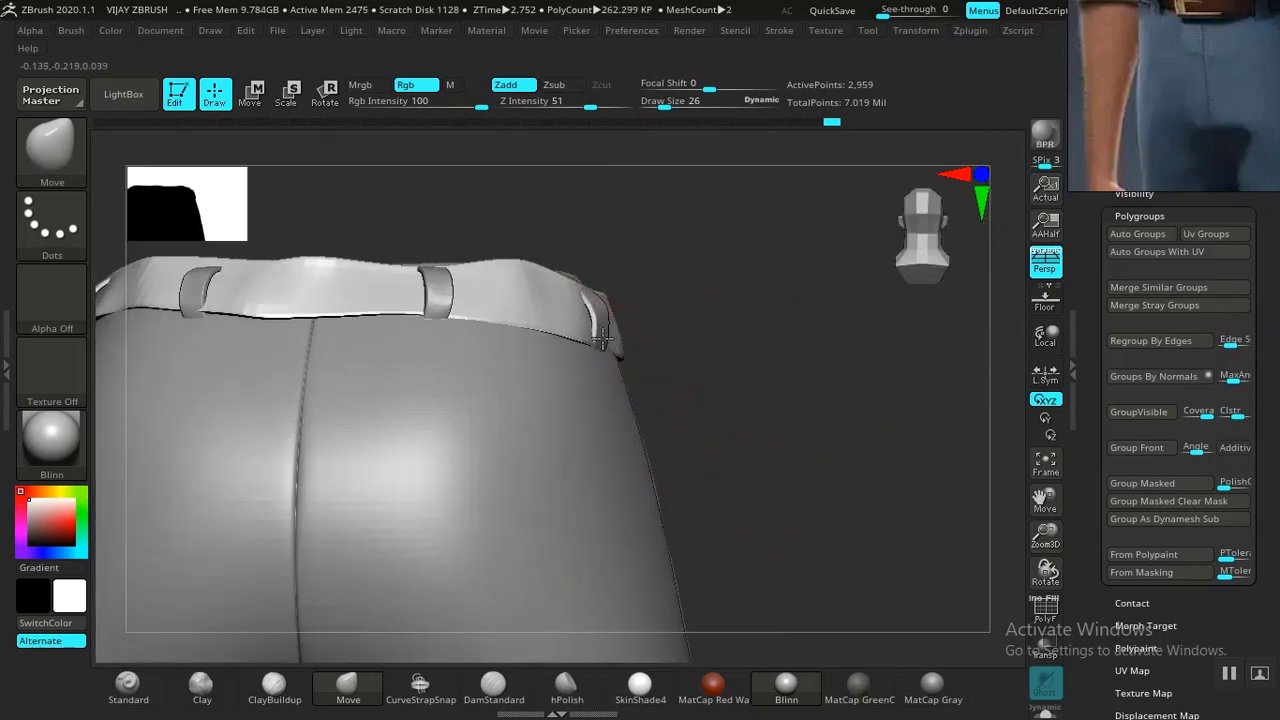
mouse_move(766, 339)
left_mouse_down()
mouse_move(743, 417)
mouse_move(756, 416)
left_mouse_up()
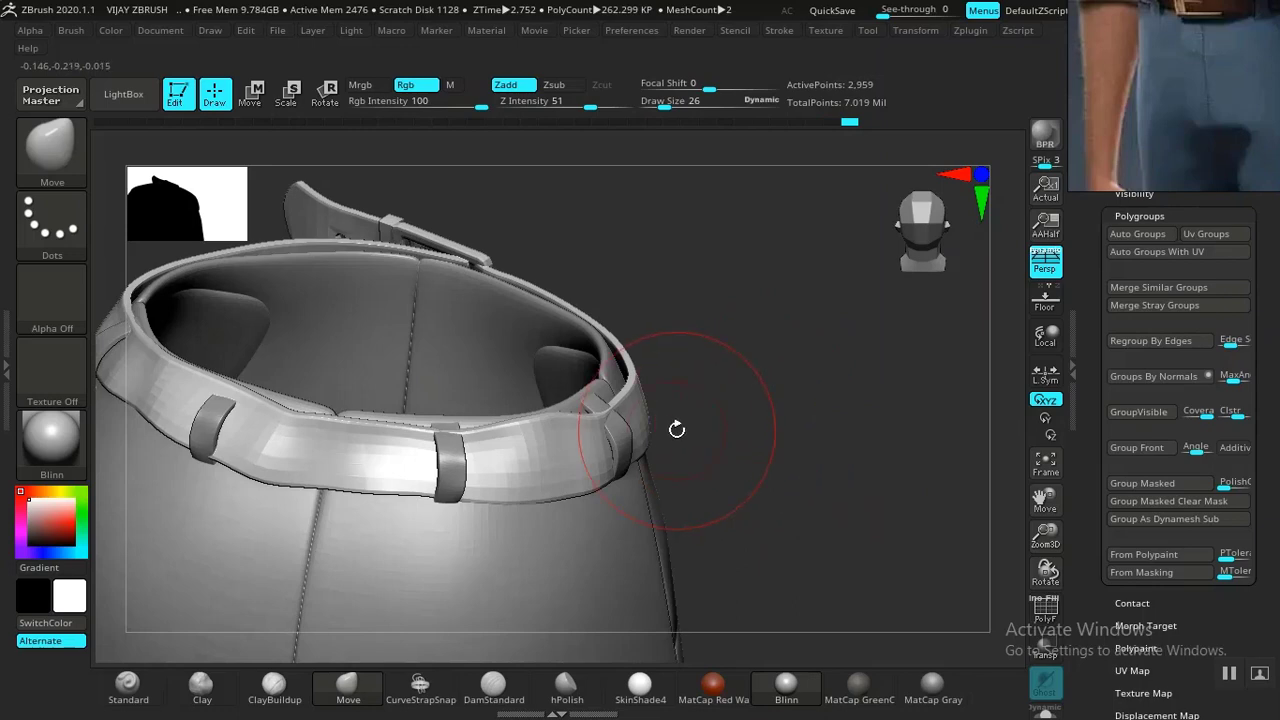
Refine the belt's upper edge beneath the side loop with the Move brush at draw size 14, following the waistband's curve.
mouse_move(677, 429)
left_mouse_down()
mouse_move(690, 470)
mouse_move(717, 371)
mouse_move(743, 414)
mouse_move(787, 408)
mouse_move(718, 453)
left_mouse_up()
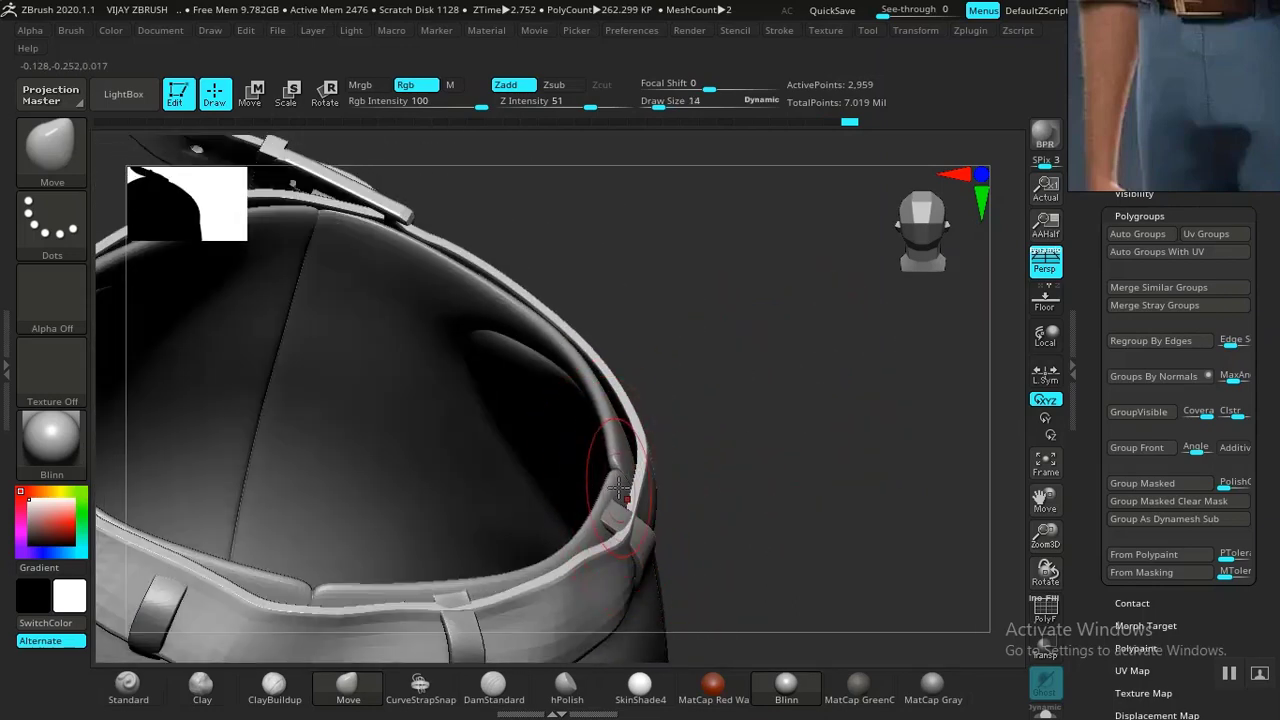
left_click_drag(628, 522, 608, 517)
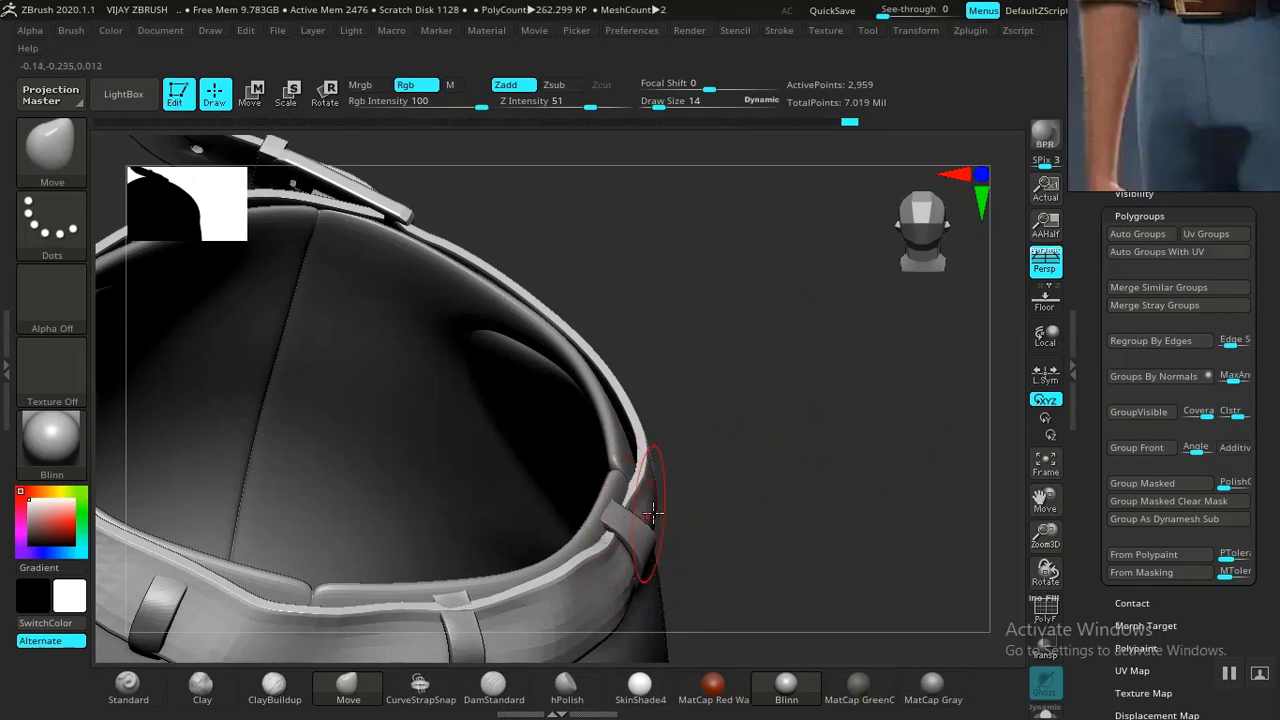
left_click_drag(795, 428, 742, 520)
left_click_drag(520, 470, 661, 317, "alt")
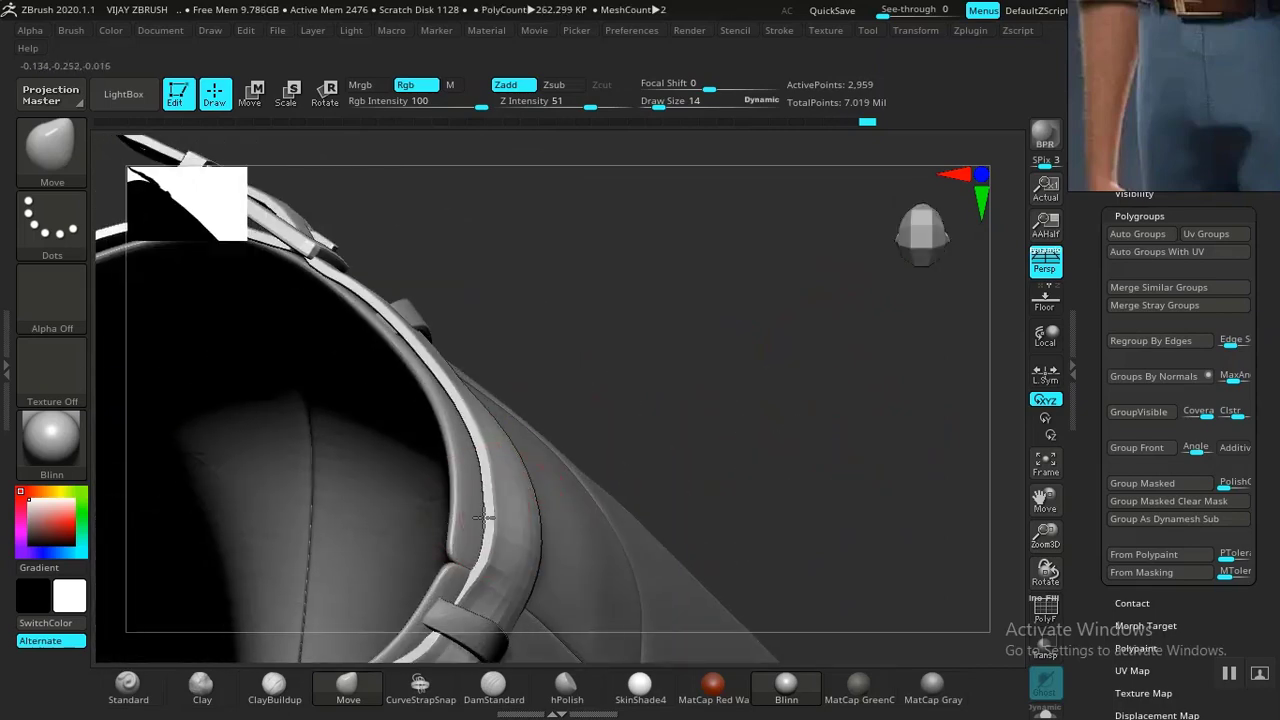
left_click_drag(466, 570, 472, 594)
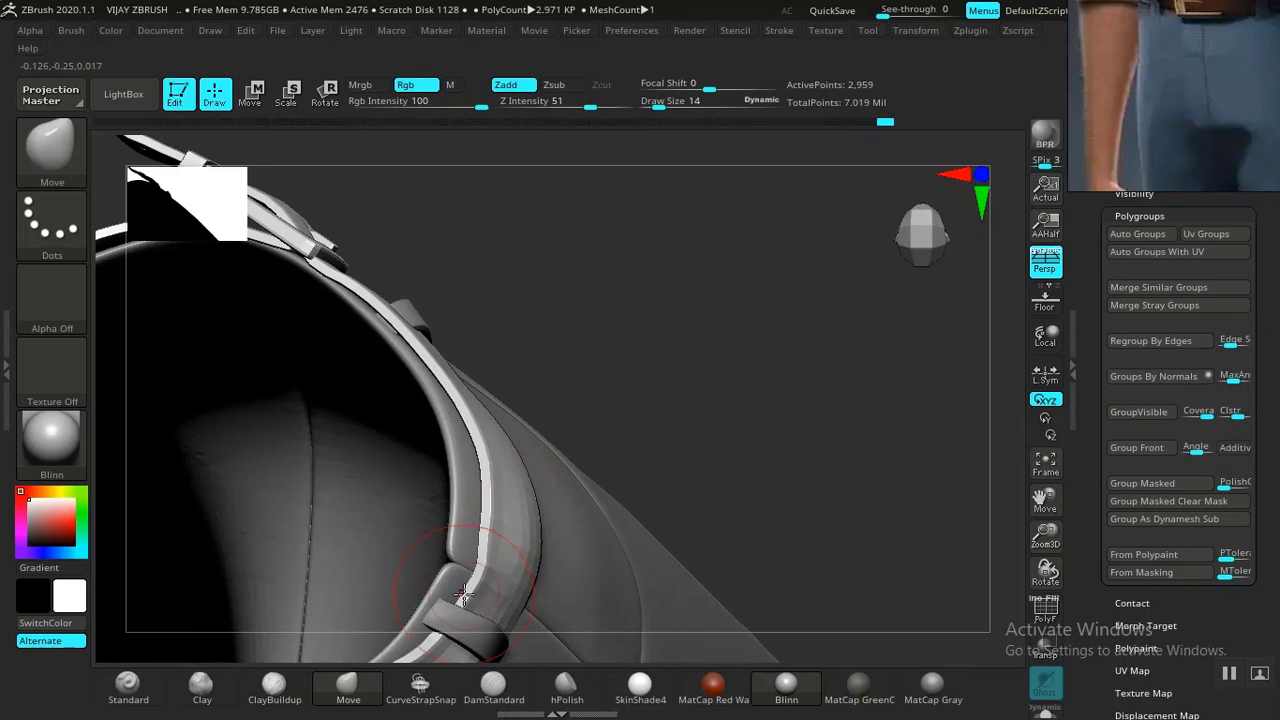
left_click_drag(658, 459, 701, 423)
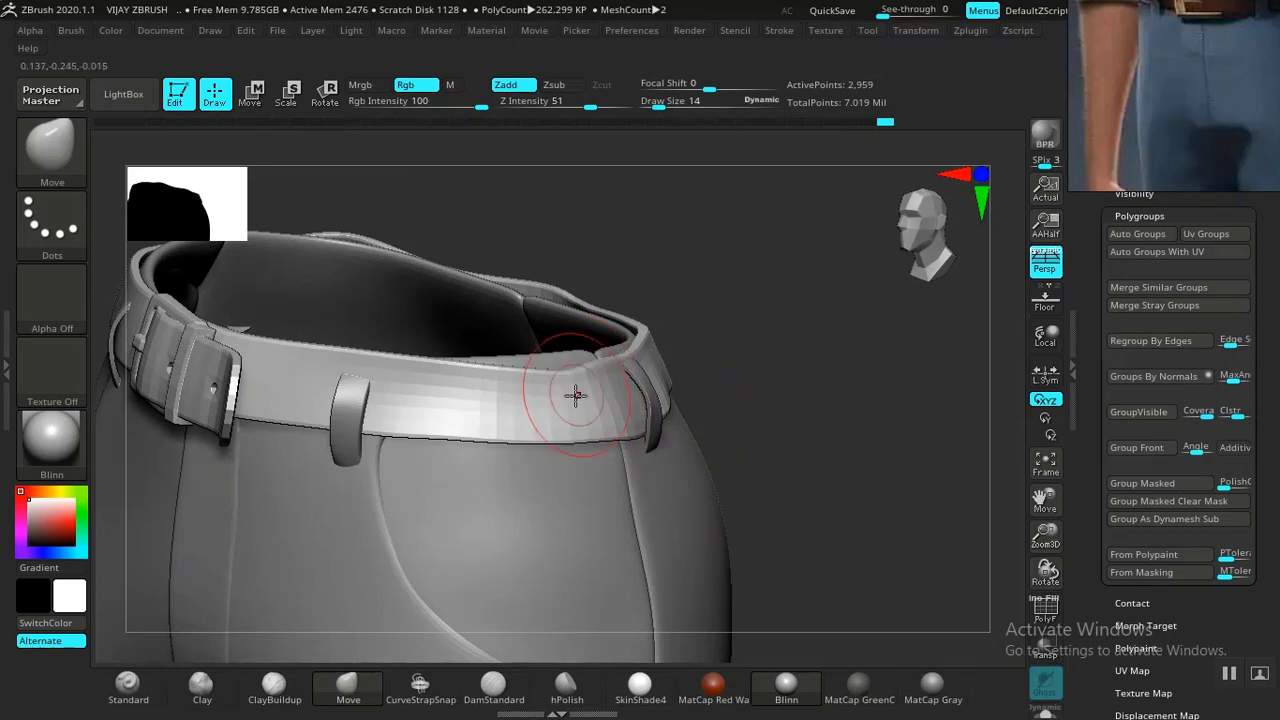
Set the draw size to 22, move the whole belt slightly down on the waist, and return to the Move brush.
left_click_drag(740, 345, 692, 302)
key("bracketright")
key("bracketright")
key("w")
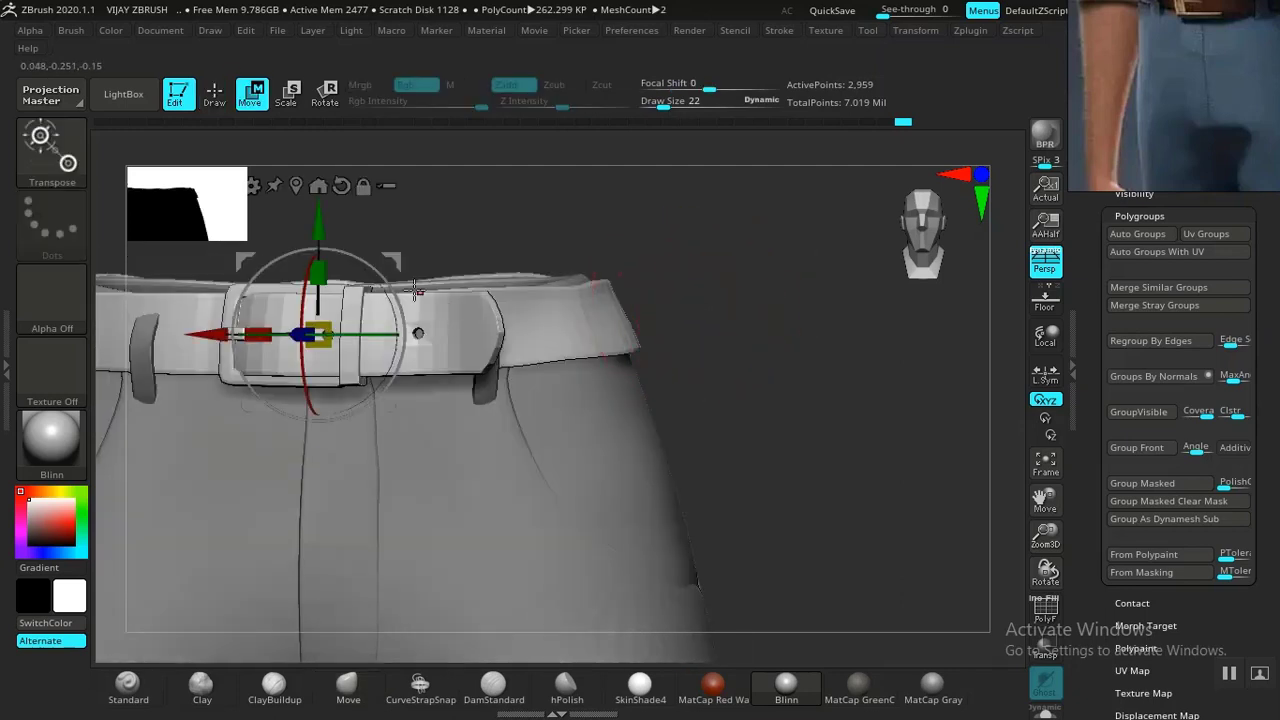
left_click_drag(314, 221, 314, 234)
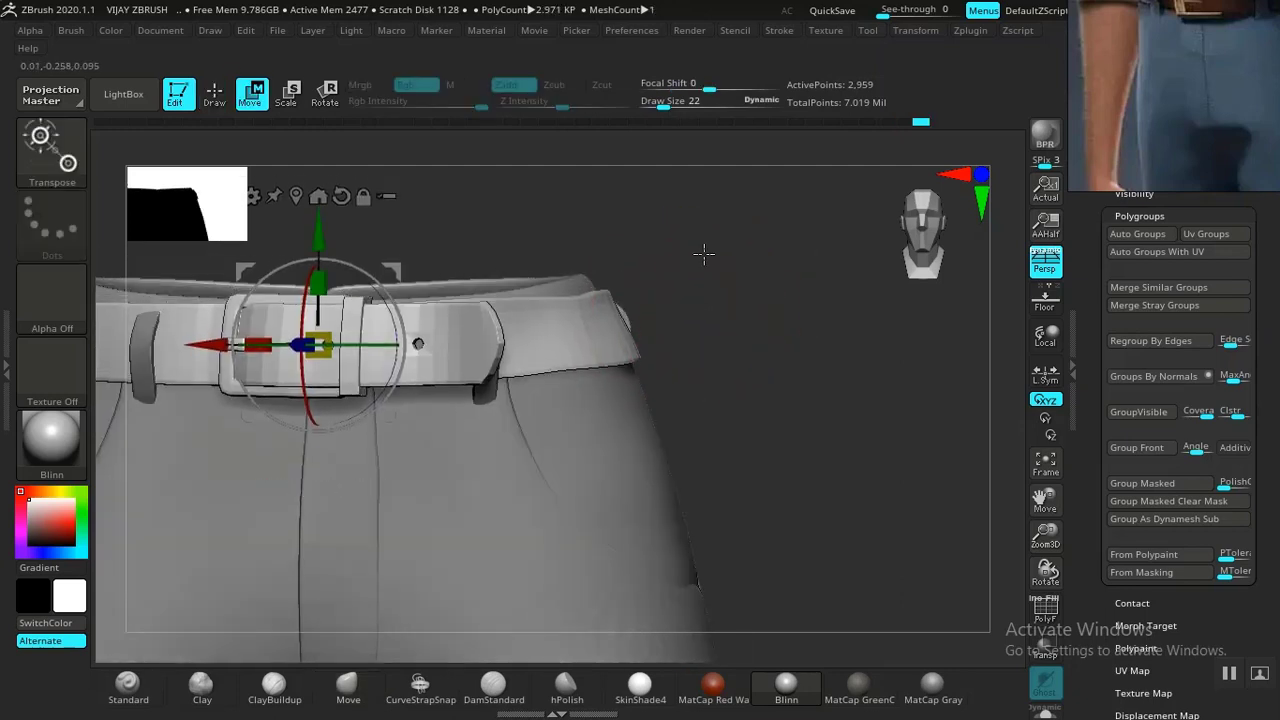
left_click_drag(704, 253, 784, 318)
key("q")
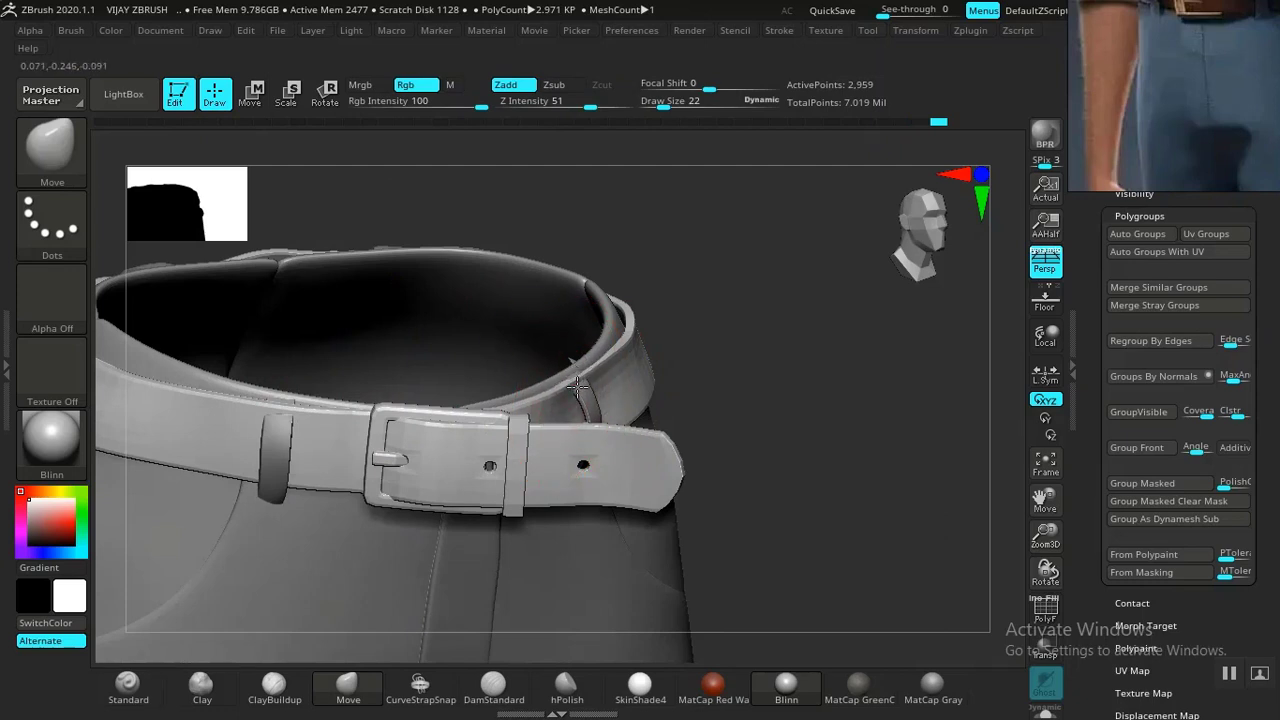
Fit the belt closer to the waistband around the hip and rear loops with the Move brush and display the polyframe wireframe.
left_click_drag(777, 380, 746, 379)
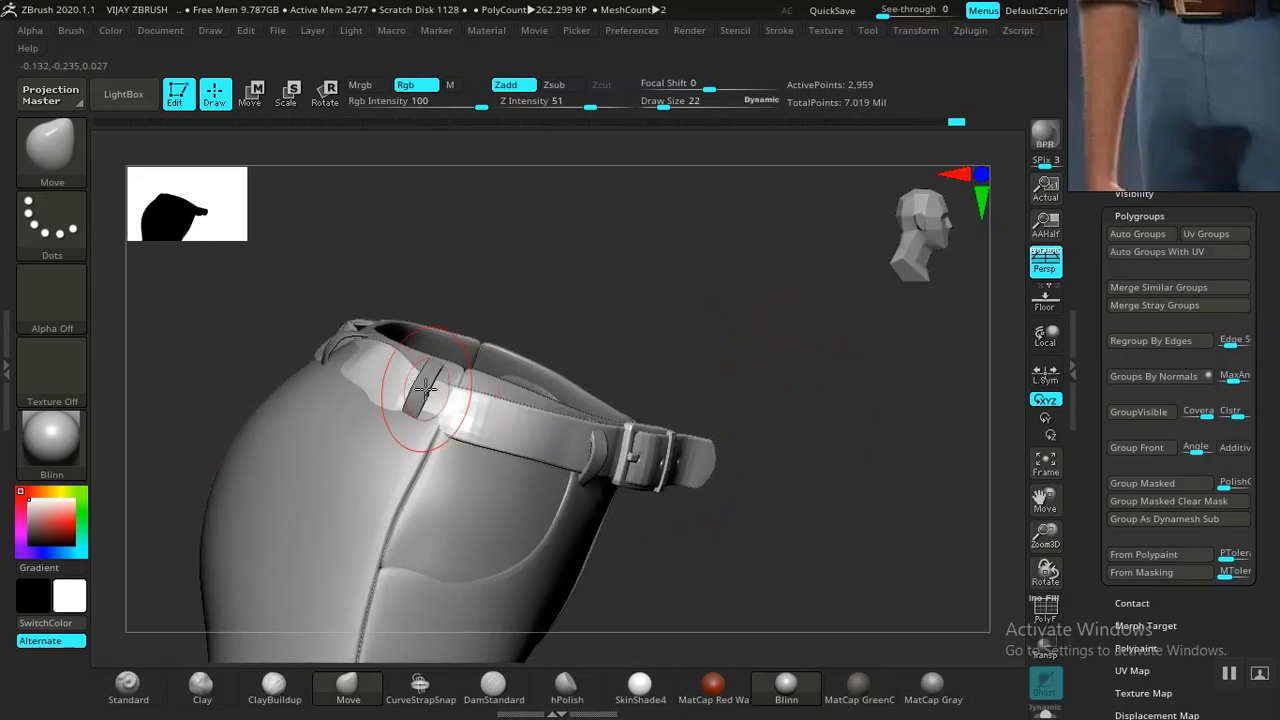
left_click_drag(675, 329, 805, 466)
left_click_drag(797, 420, 795, 376, "alt")
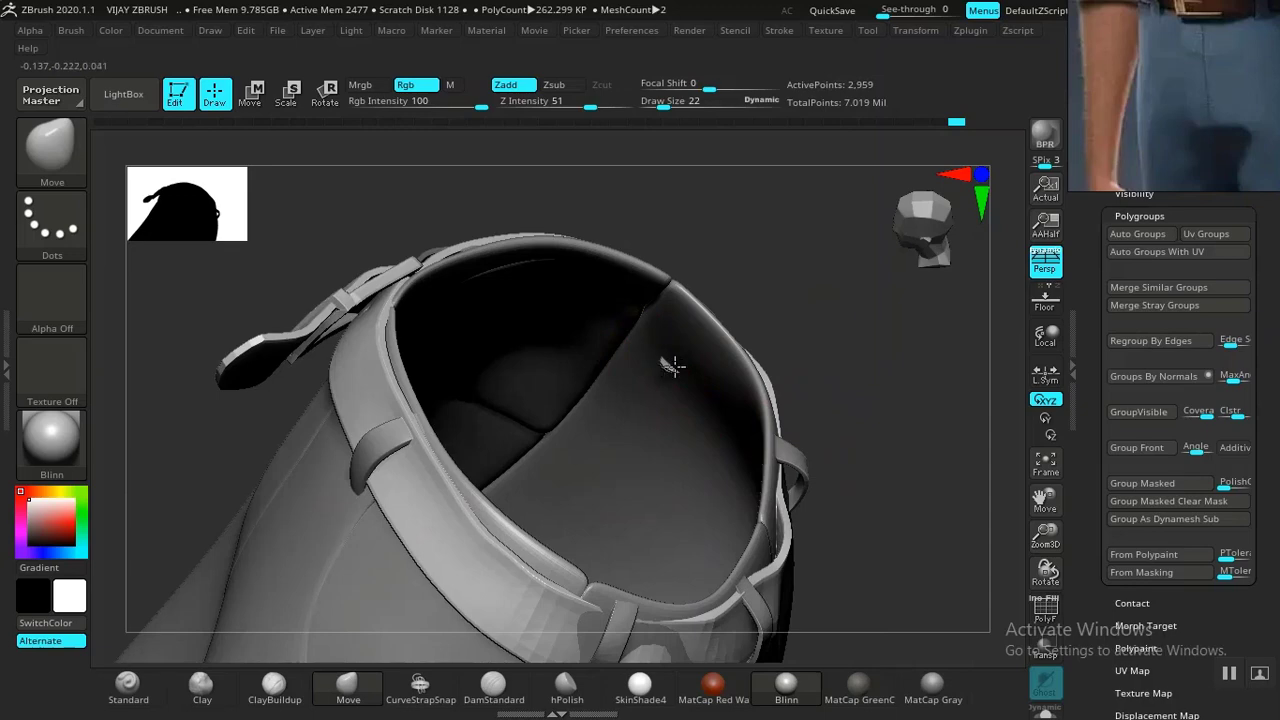
left_click_drag(812, 335, 575, 402)
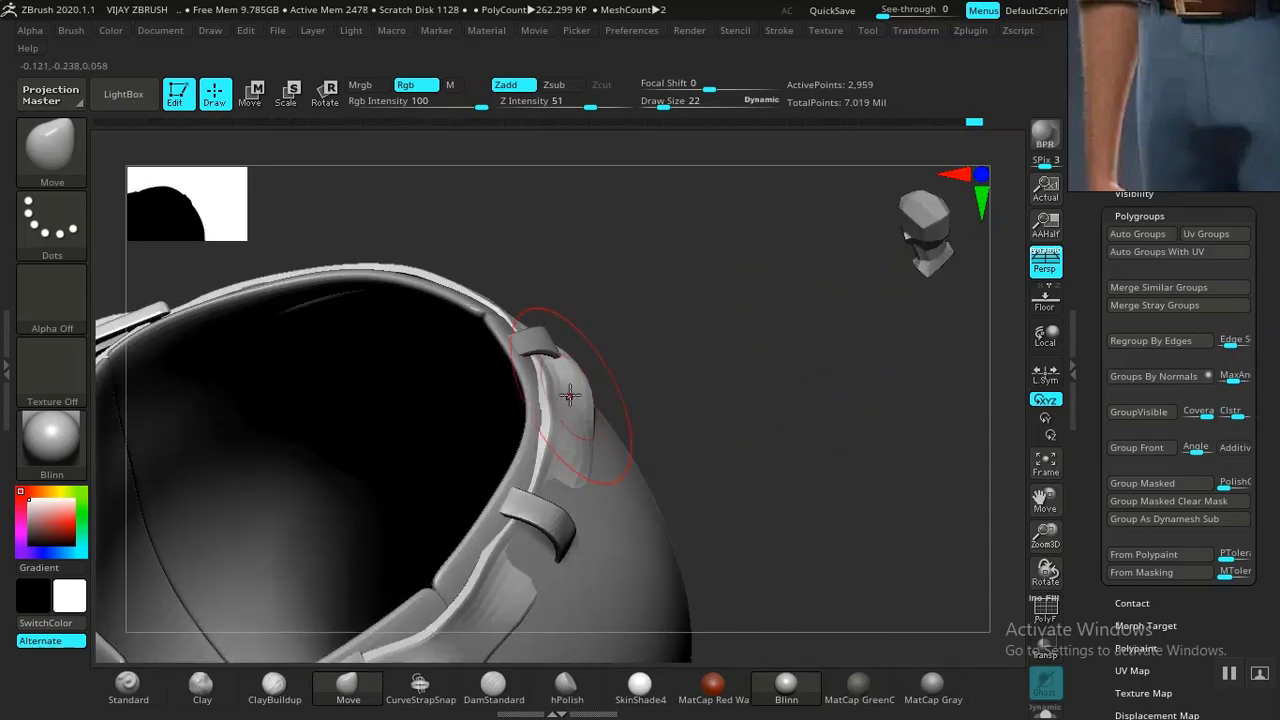
left_click_drag(697, 400, 744, 398)
key("shift+f")
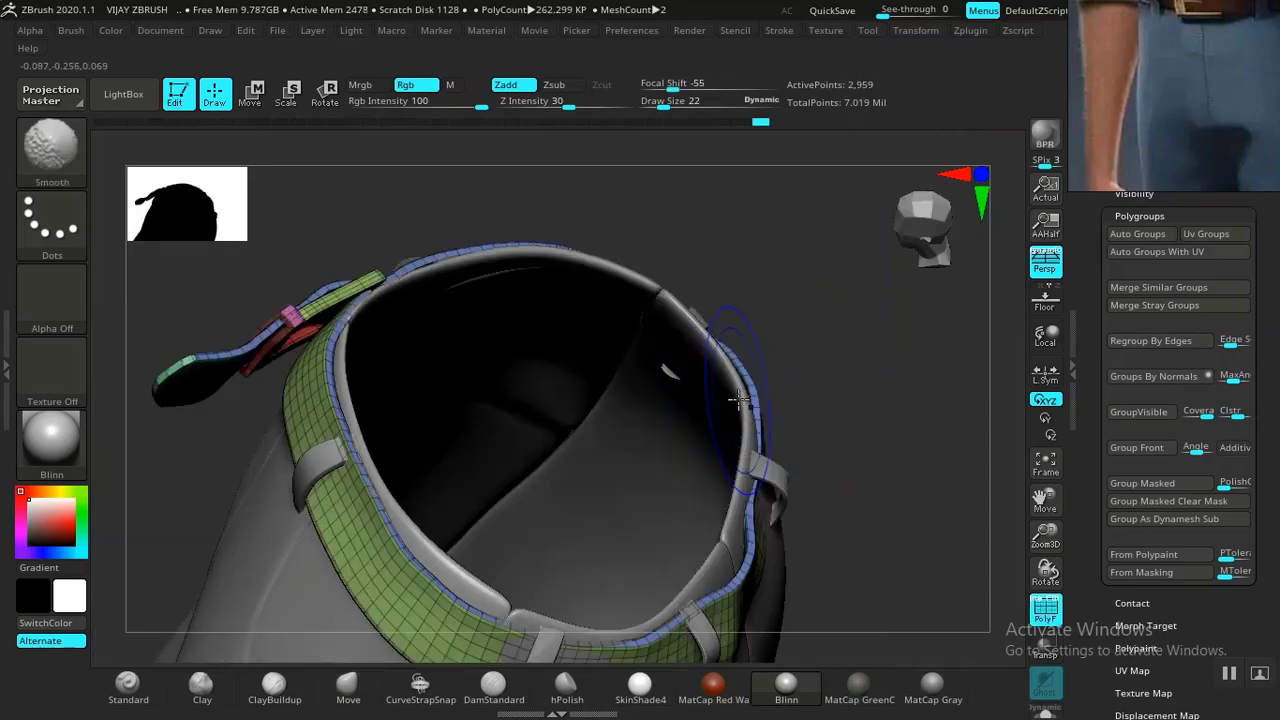
mouse_move(817, 360)
left_mouse_down()
mouse_move(824, 332)
mouse_move(812, 322)
left_mouse_up()
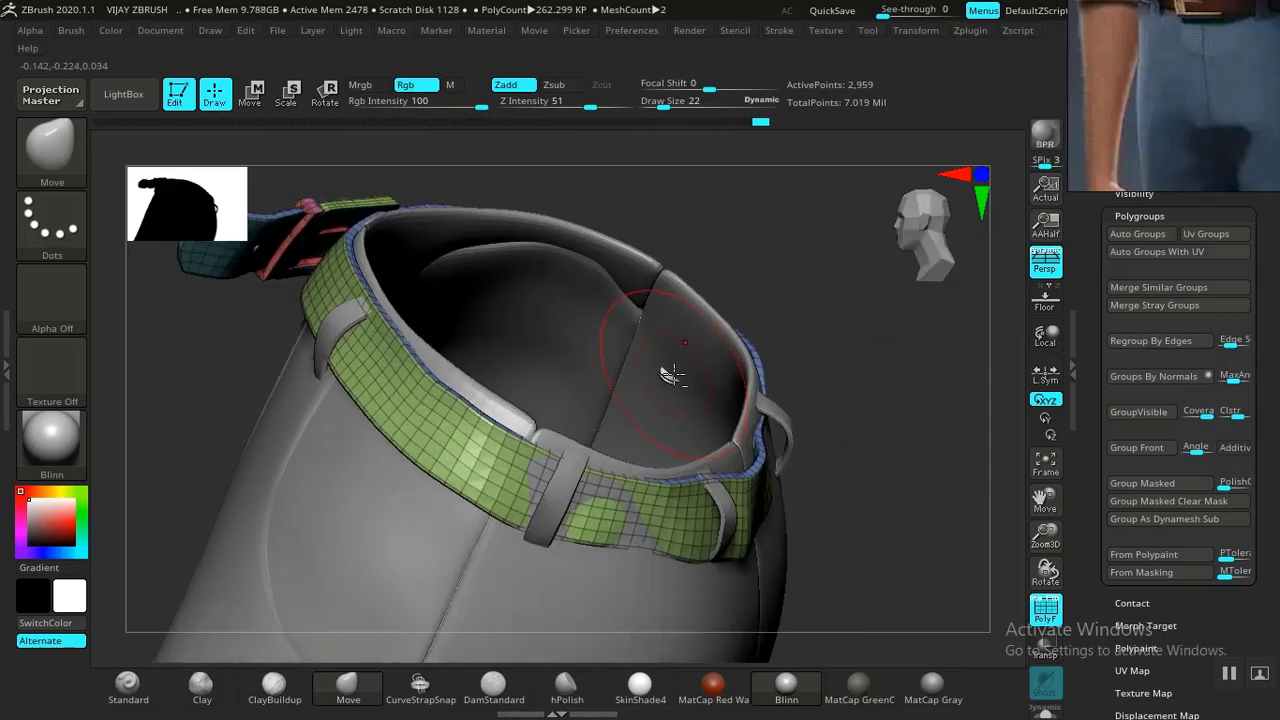
Check the MAIN TROUSER subtool, reselect MAIN BELT1, and adjust the belt's back section beneath the rear loops.
left_click(671, 409, "alt")
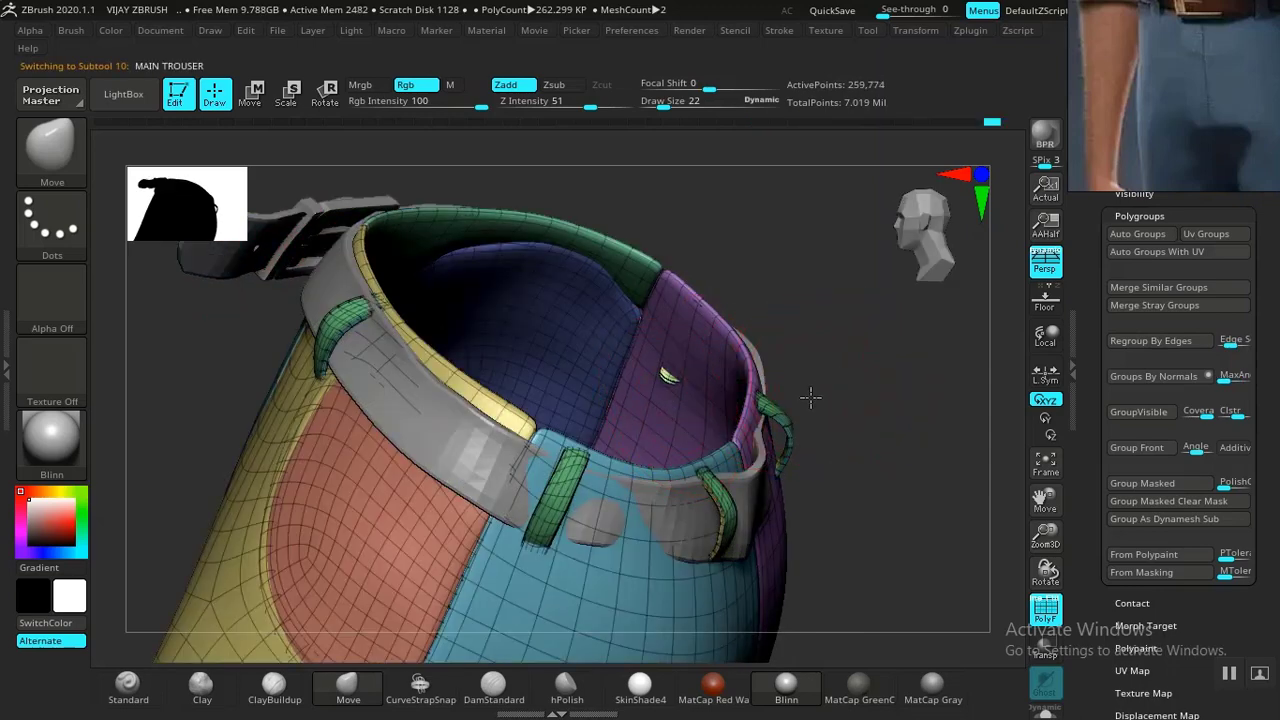
left_click_drag(810, 397, 859, 498)
left_click(617, 469, "alt")
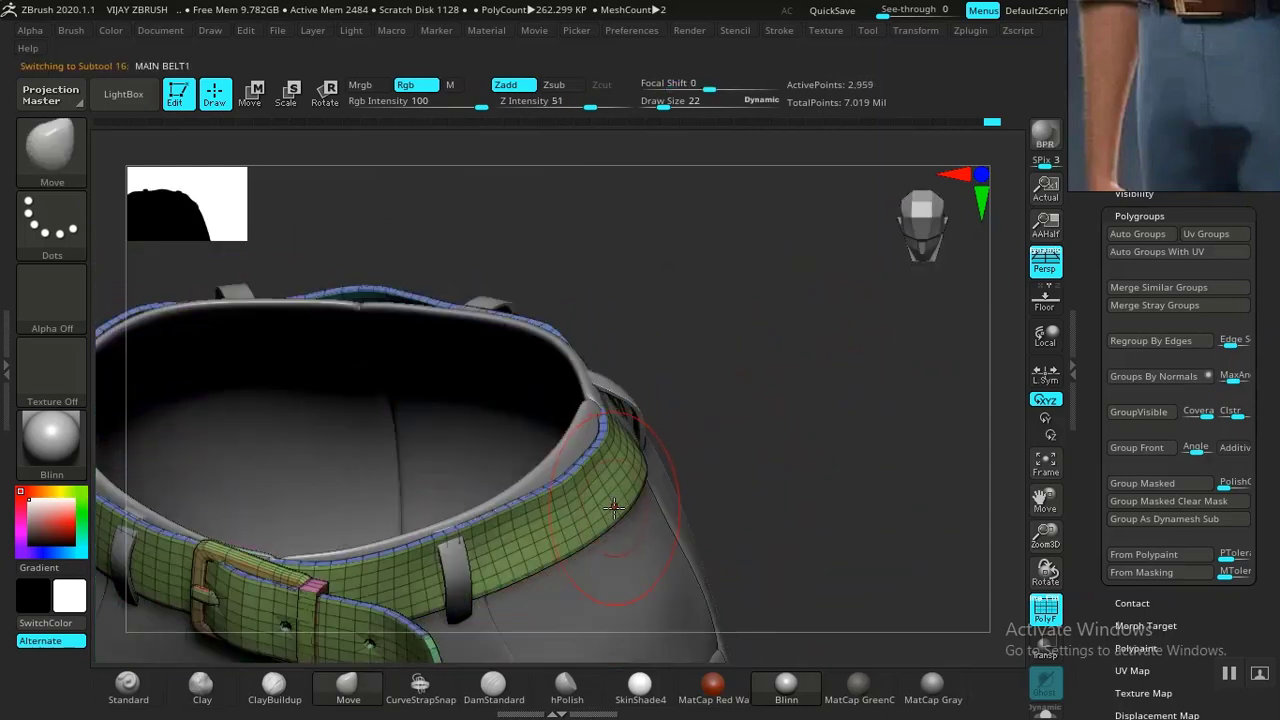
left_click_drag(817, 454, 560, 344)
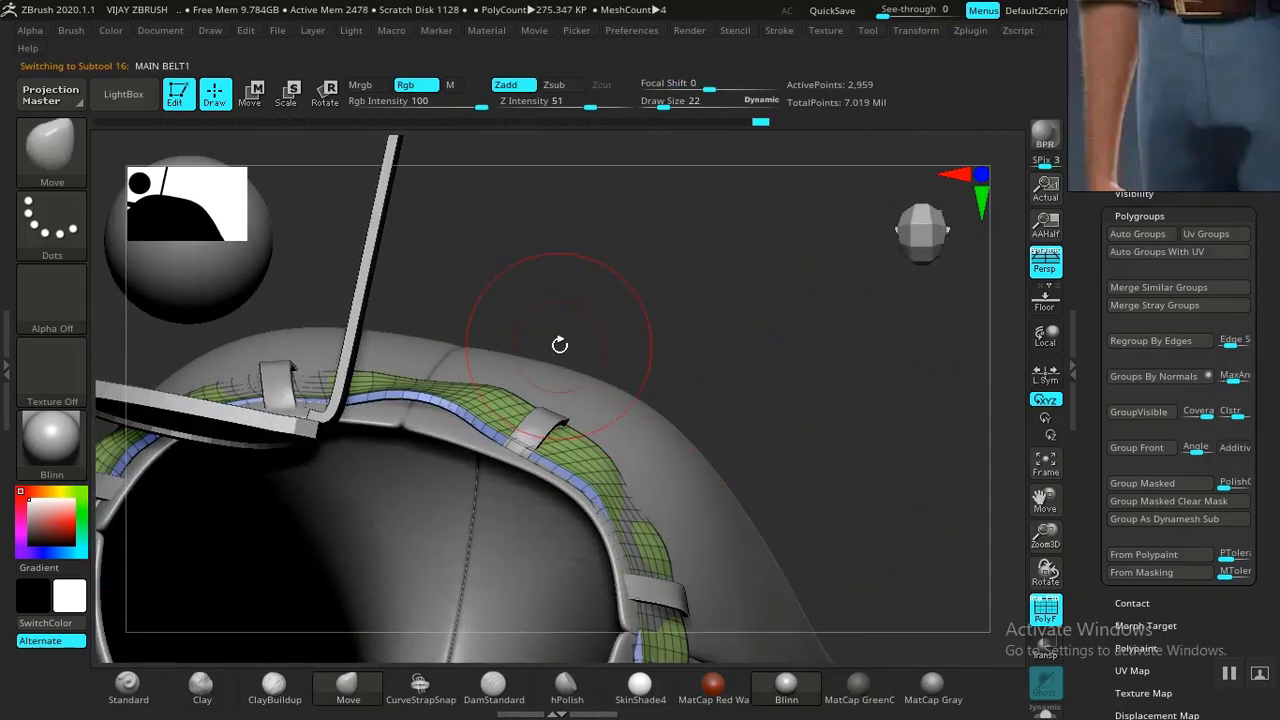
left_click_drag(680, 308, 760, 297)
mouse_move(826, 400)
left_mouse_down("alt")
mouse_move(826, 431)
mouse_move(837, 407)
left_mouse_up("alt")
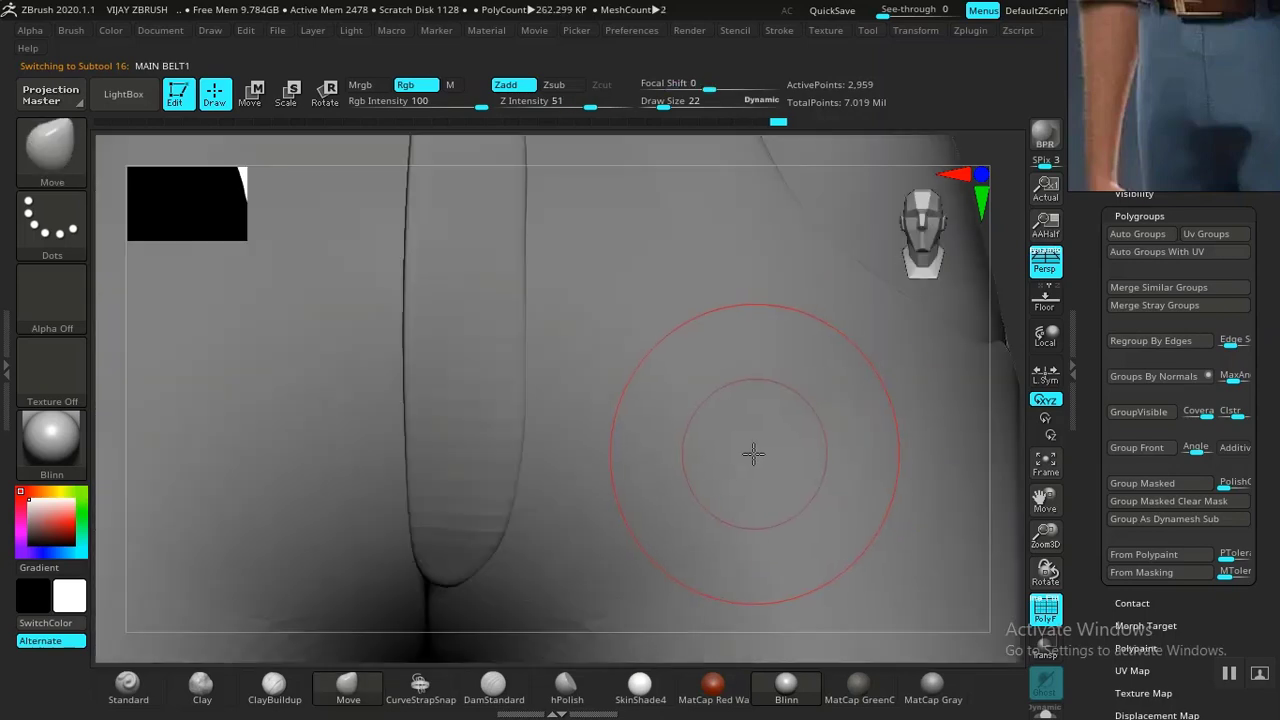
key("f")
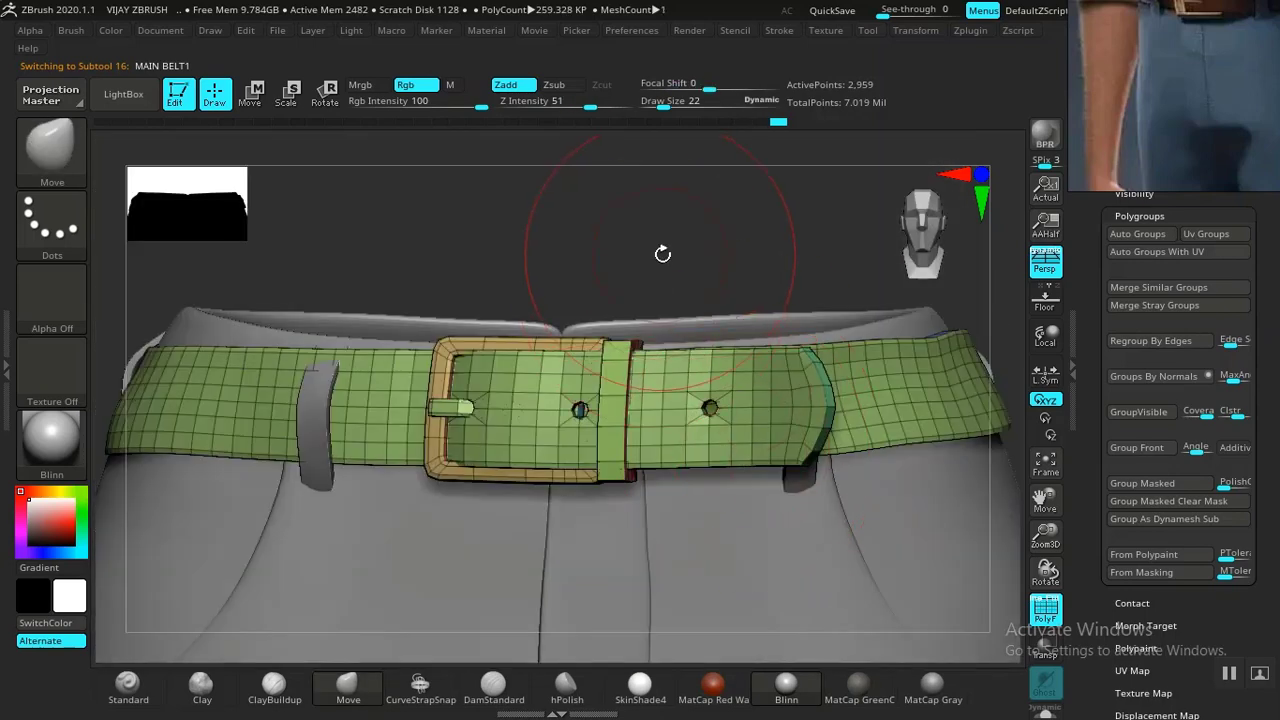
Pull the belt's outer surface clear of the trousers around the side loop so it follows the waistband.
left_click_drag(662, 254, 640, 370)
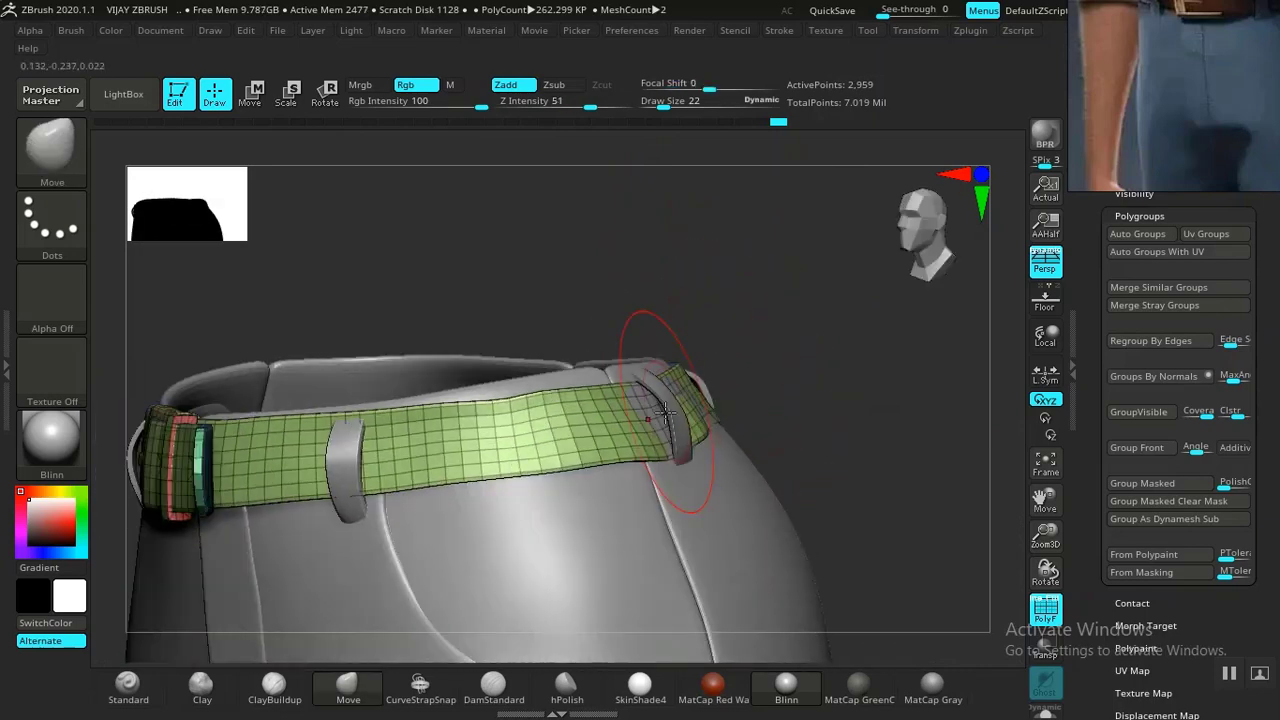
left_click_drag(788, 380, 660, 440)
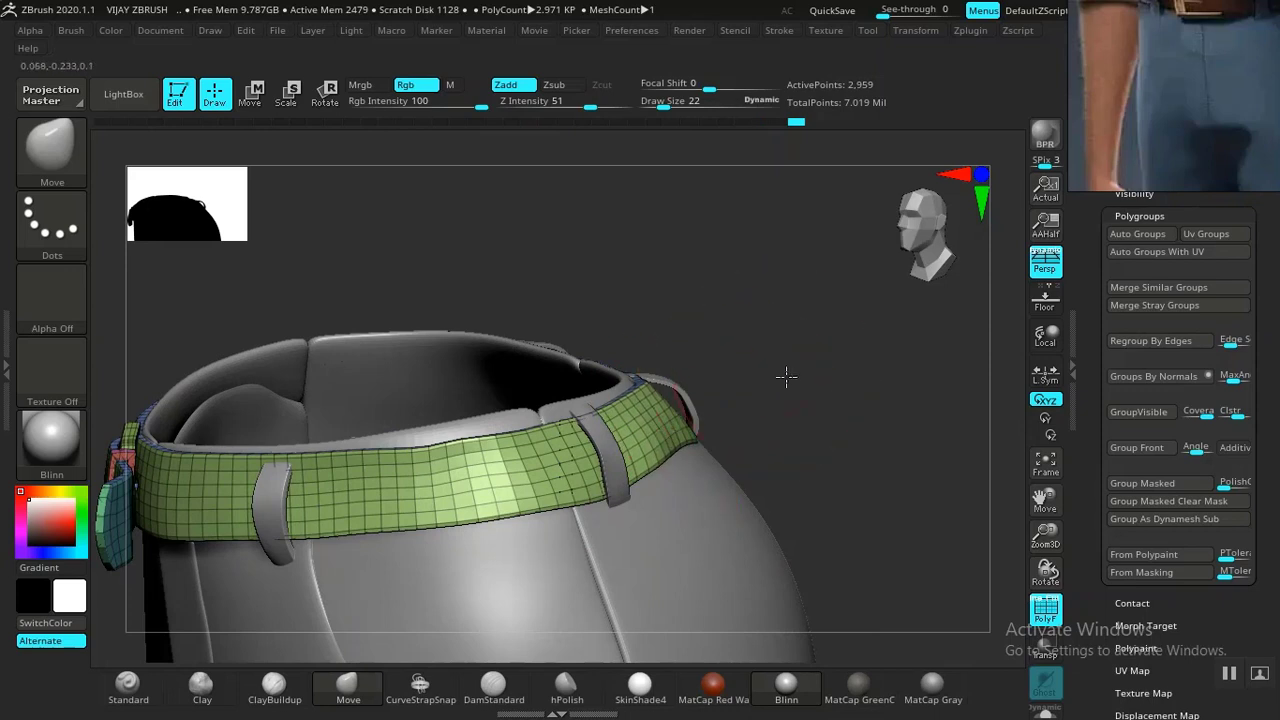
left_click_drag(786, 377, 677, 443)
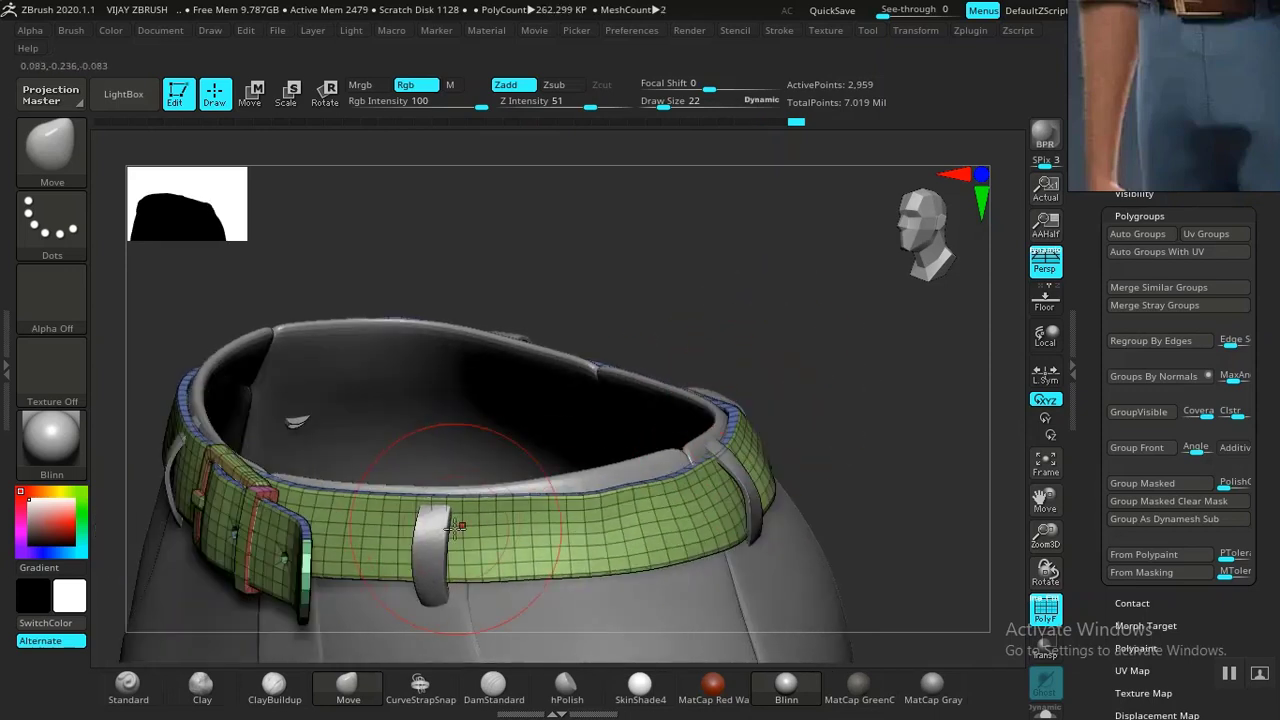
Select the MAIN TROUSER subtool and adjust the front of its waistband above the buckle with the Move brush.
left_click(437, 535, "alt")
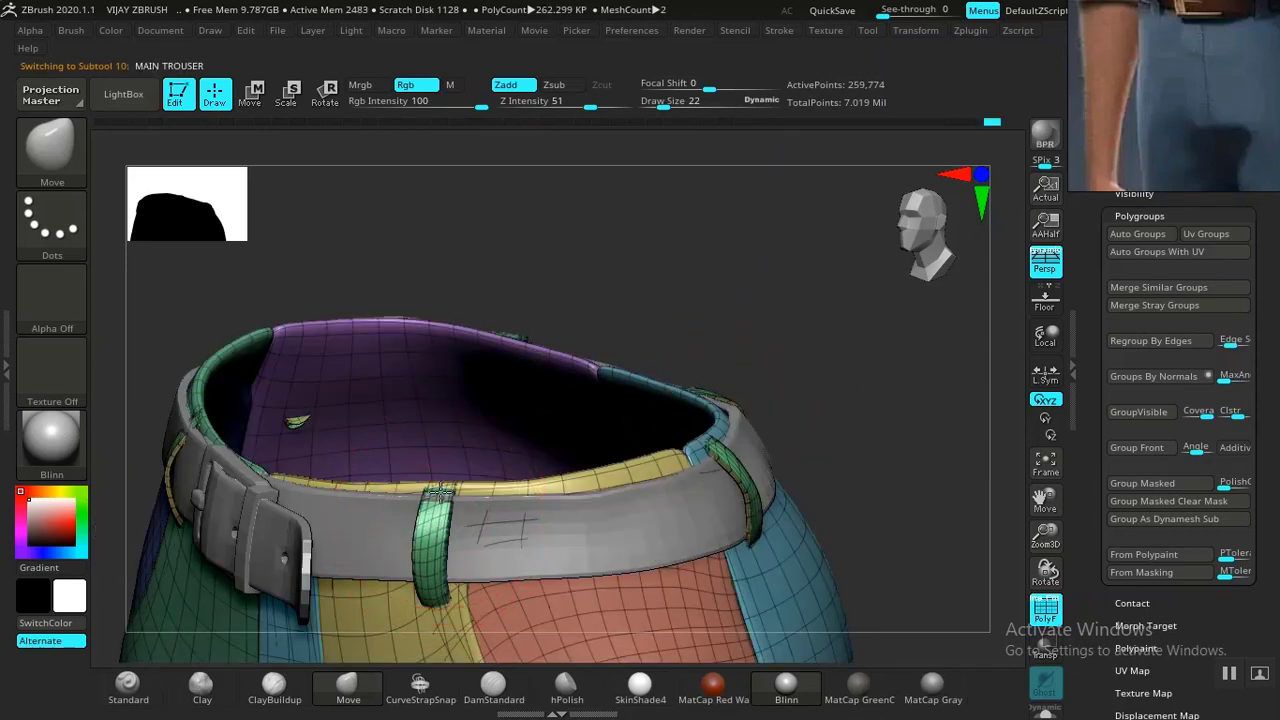
left_click_drag(712, 326, 663, 349, "shift")
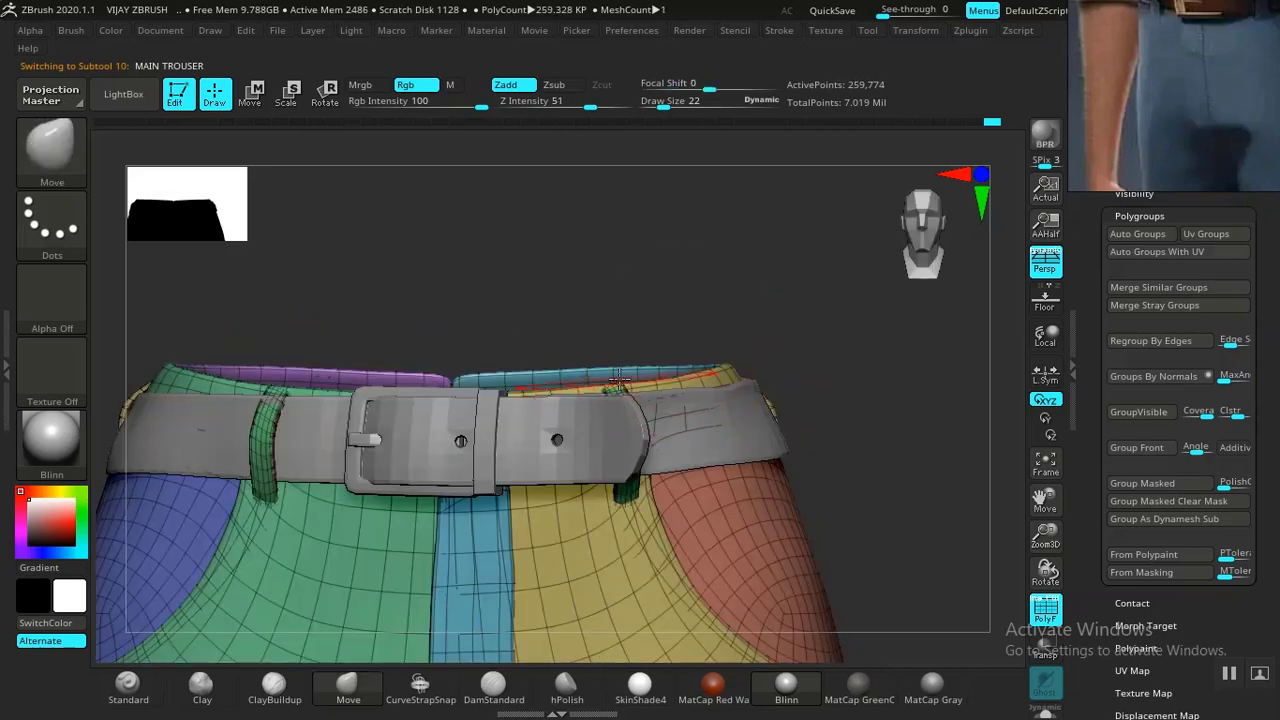
left_click_drag(706, 284, 711, 306, "alt")
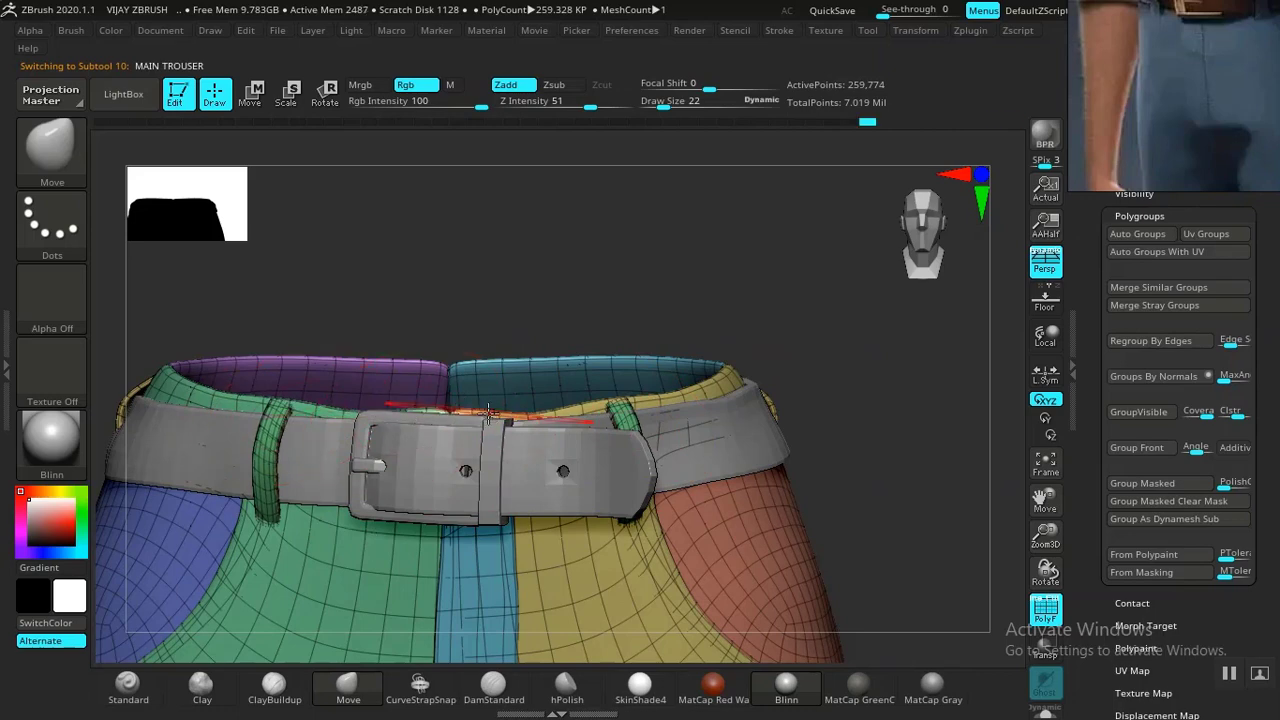
left_click_drag(437, 289, 326, 395)
Reselect the MAIN BELT1 subtool and reshape the belt between the side loops on the buckle side and around the back.
left_click(400, 429, "alt")
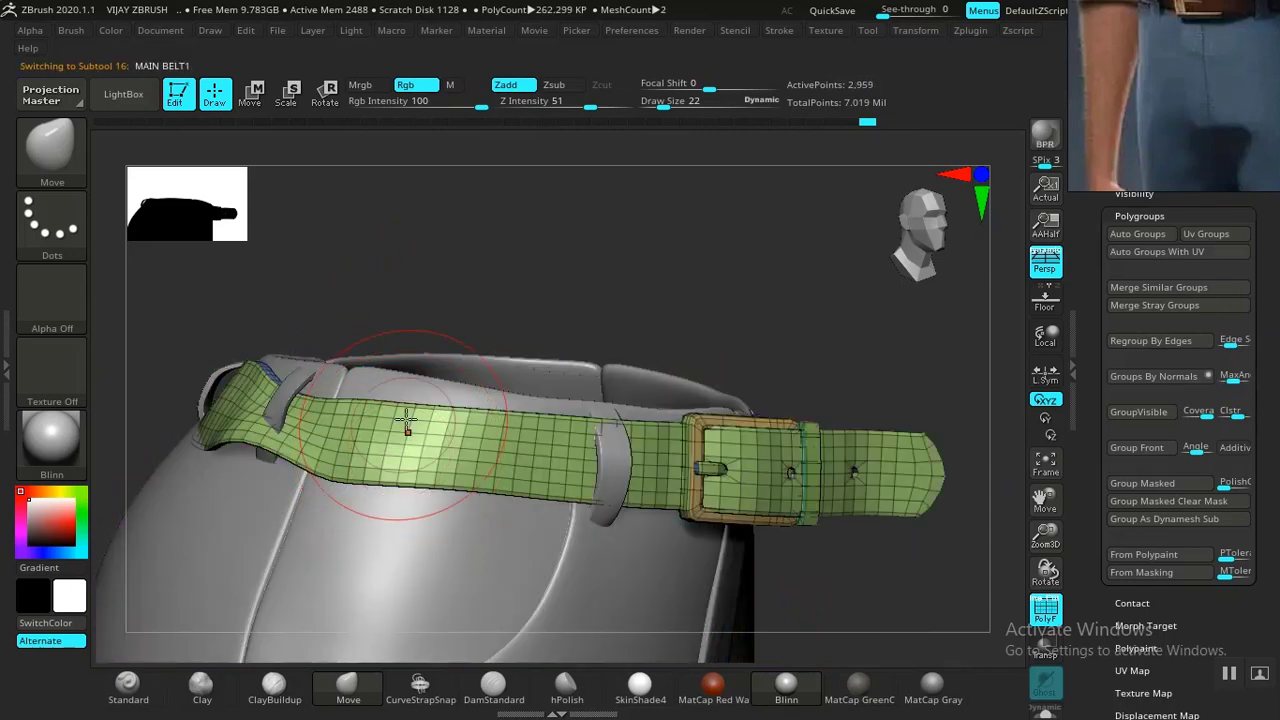
mouse_move(400, 429)
left_mouse_down()
mouse_move(451, 286)
mouse_move(277, 447)
mouse_move(289, 424)
left_mouse_up()
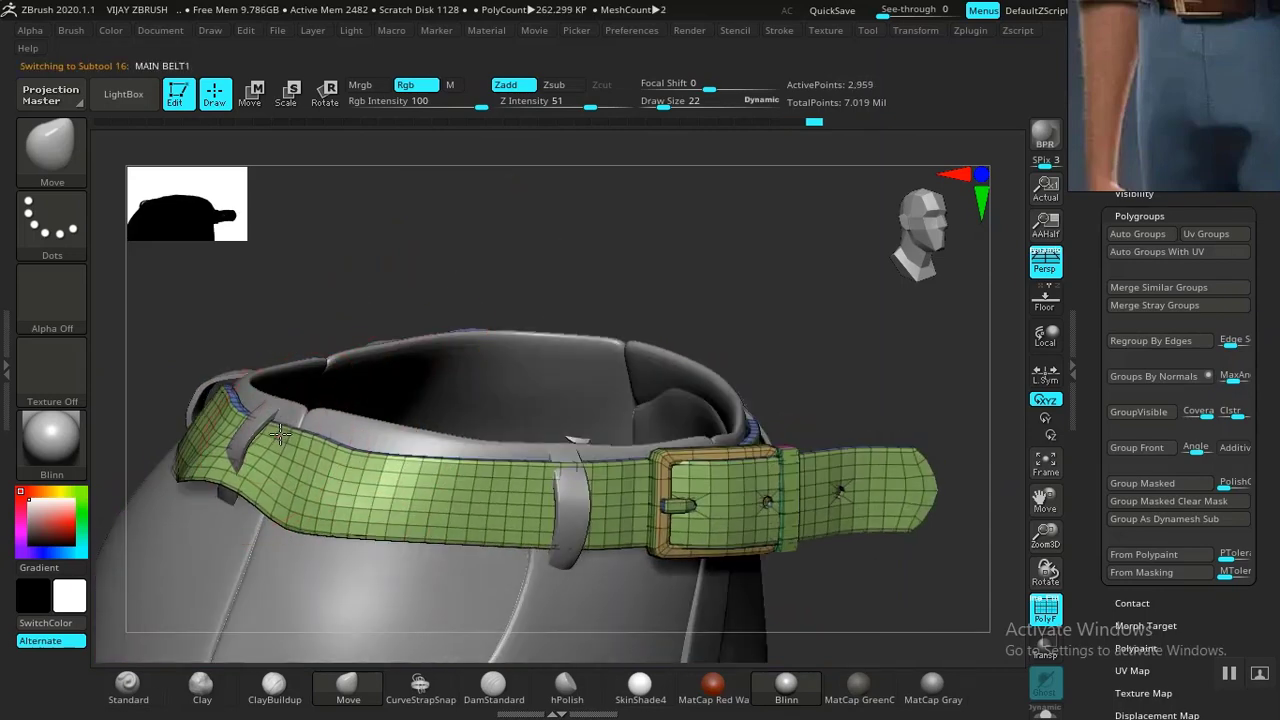
left_click_drag(349, 469, 362, 450)
left_click_drag(498, 378, 829, 357)
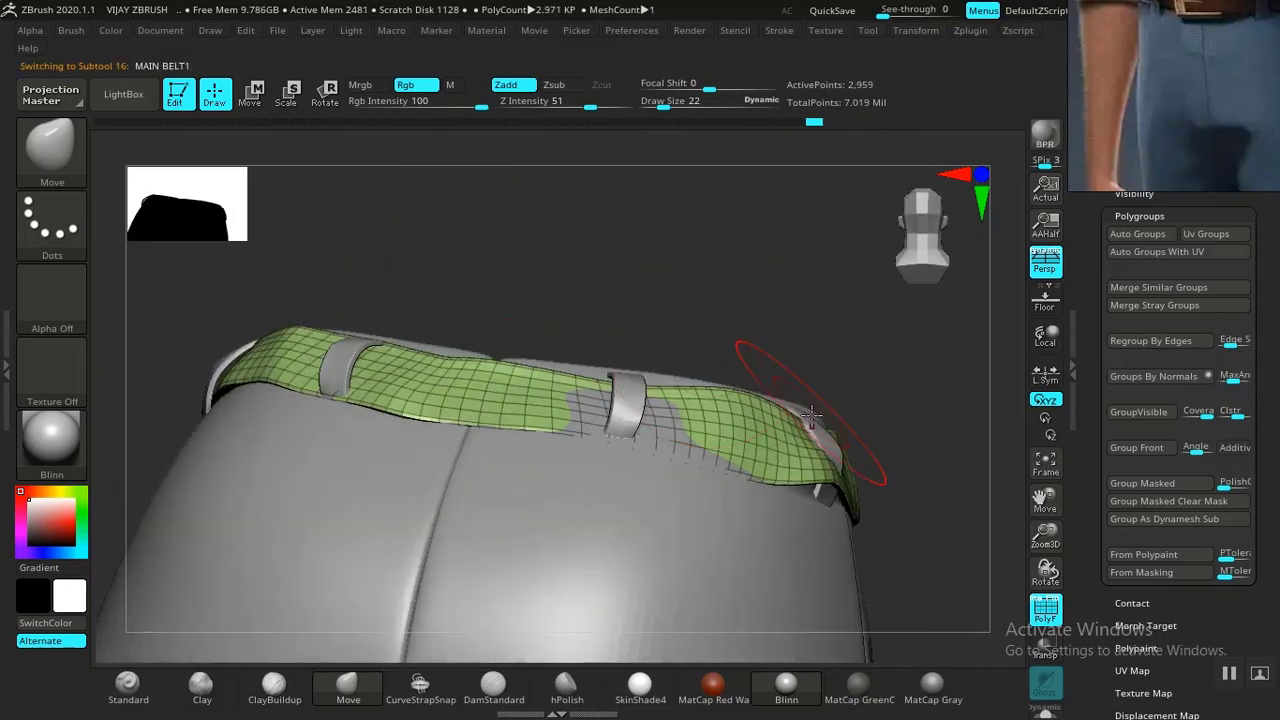
mouse_move(806, 486)
left_mouse_down()
mouse_move(880, 394)
mouse_move(796, 472)
left_mouse_up()
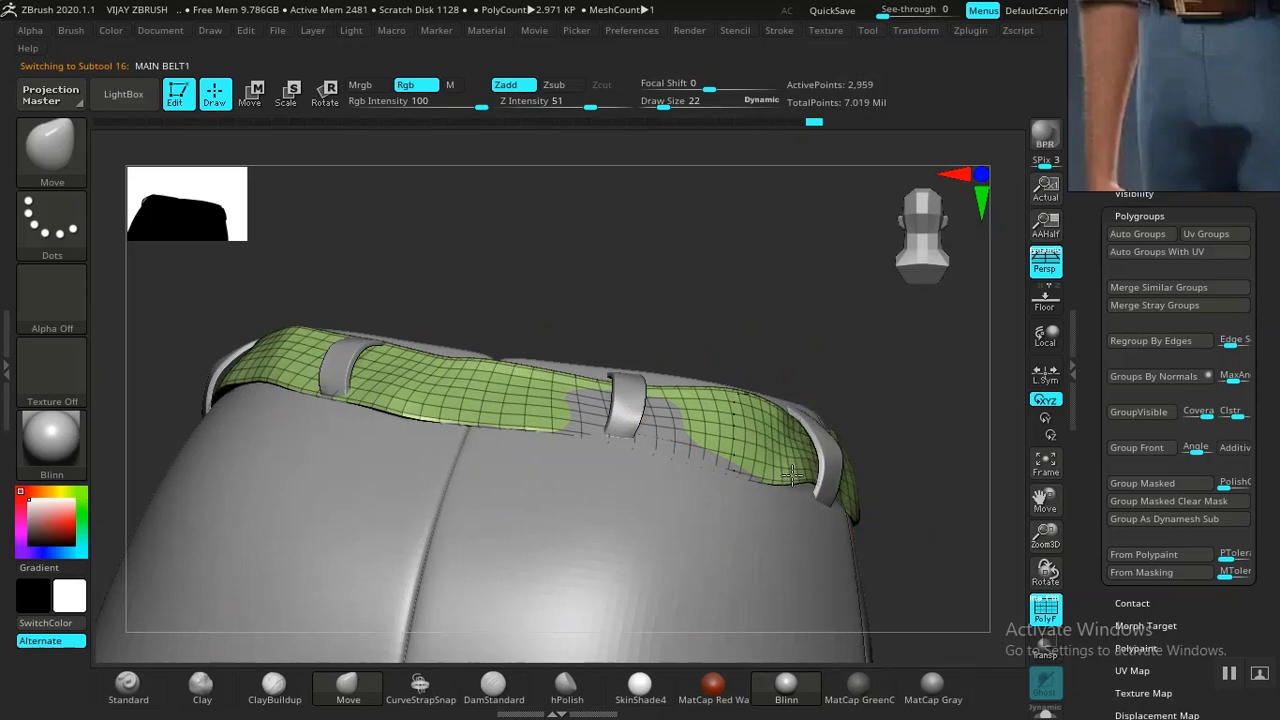
Pull the sunken part of the belt outward beneath the loop between the hip and the back.
left_click_drag(860, 383, 340, 570)
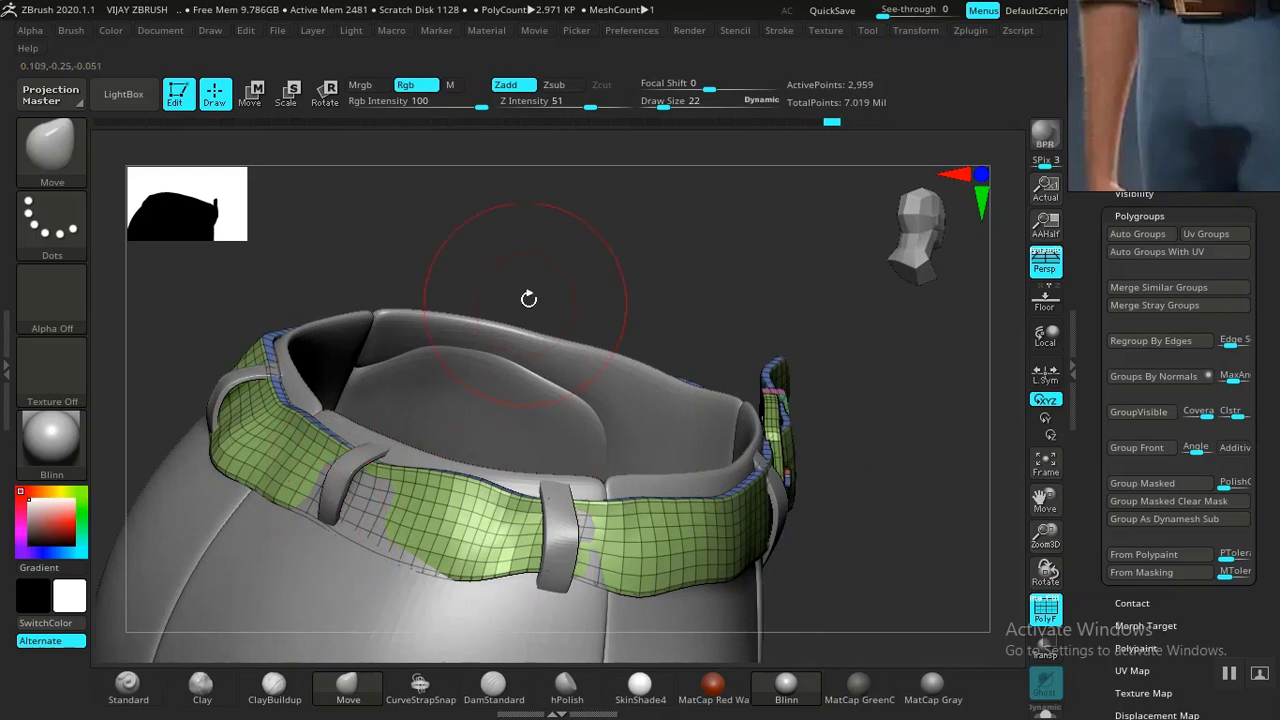
mouse_move(529, 299)
left_mouse_down()
mouse_move(490, 330)
mouse_move(356, 521)
left_mouse_up()
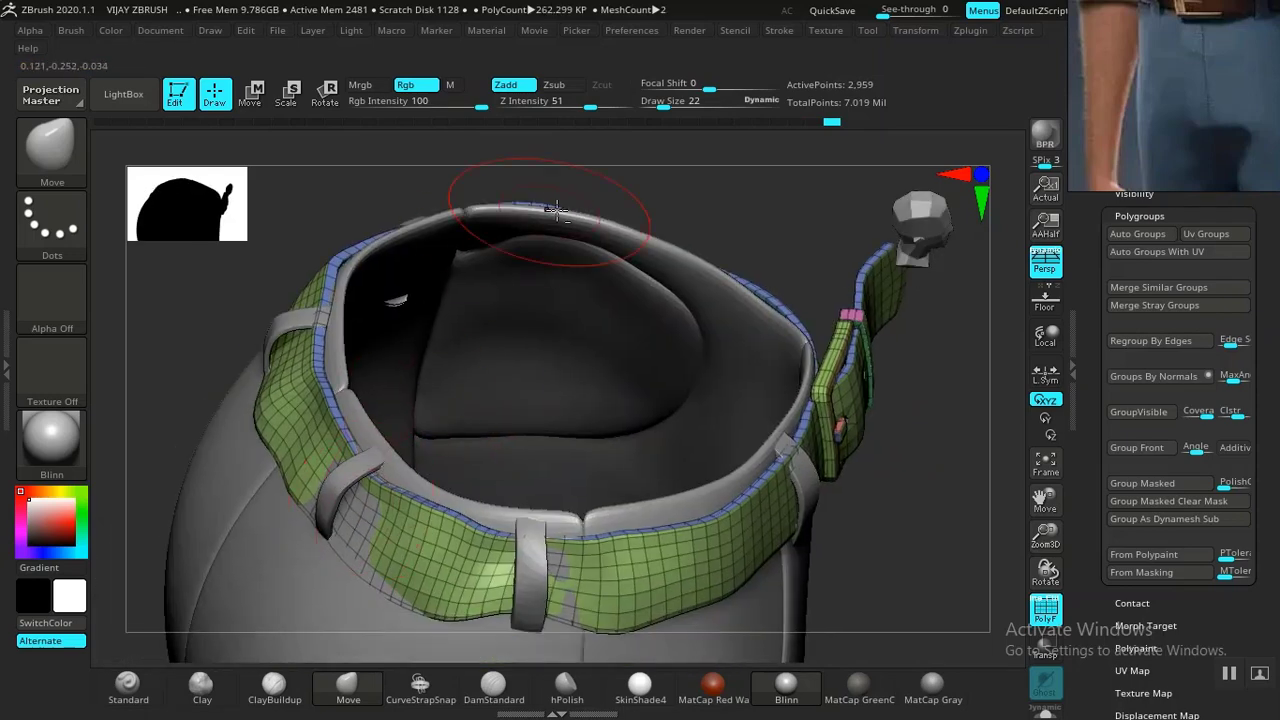
left_click_drag(633, 201, 654, 151, "alt")
left_click_drag(780, 156, 705, 162)
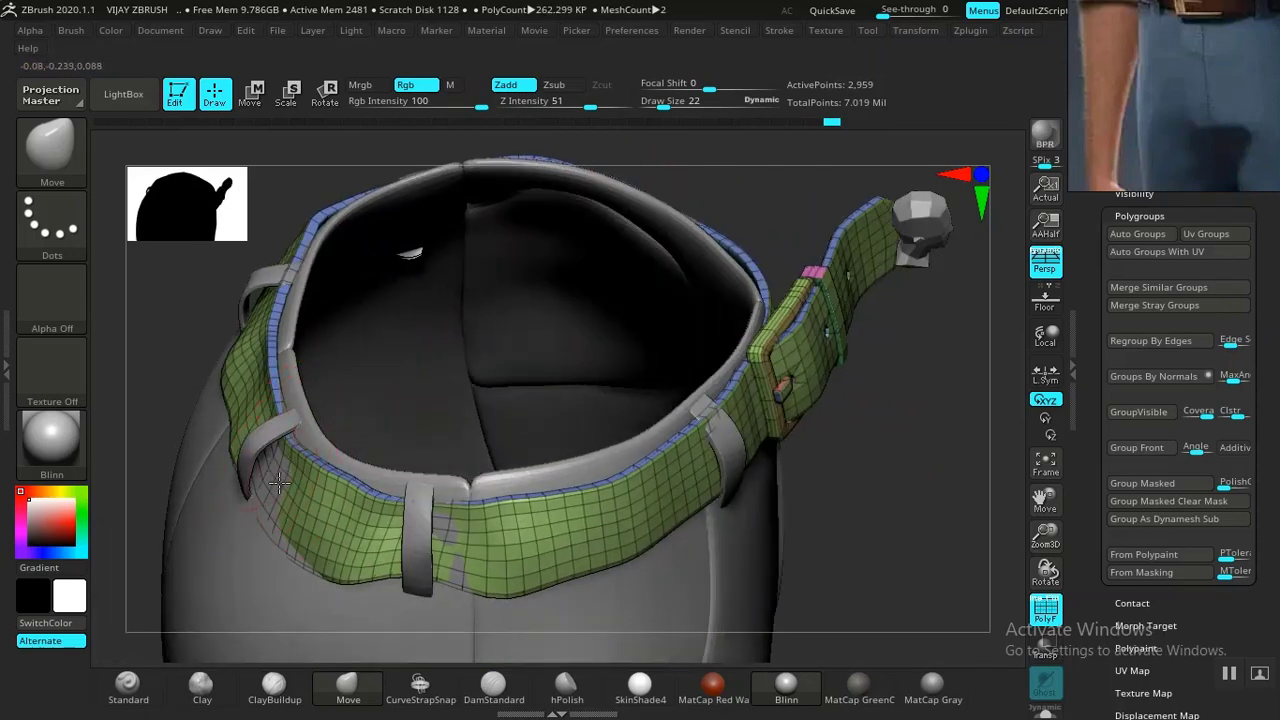
left_click_drag(279, 483, 254, 478)
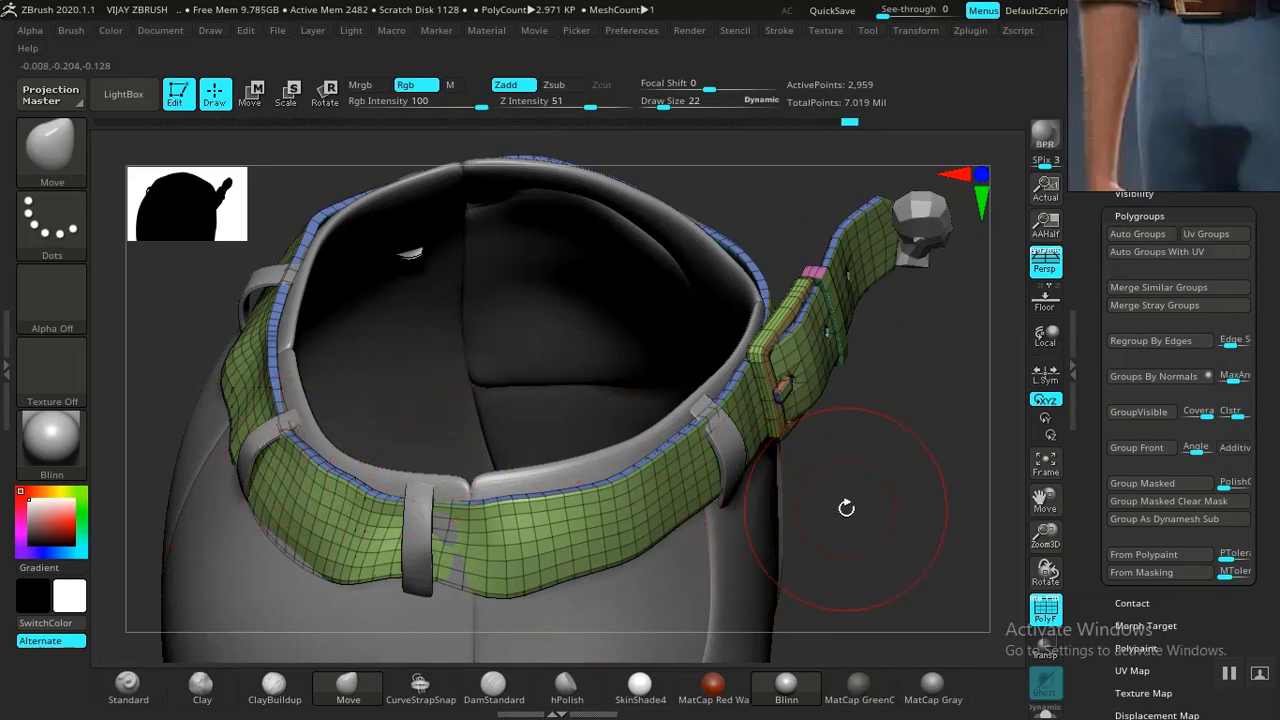
Bring the belt's upper and lower edges out of the trousers on both sides of the rear loop.
left_click_drag(846, 508, 671, 457)
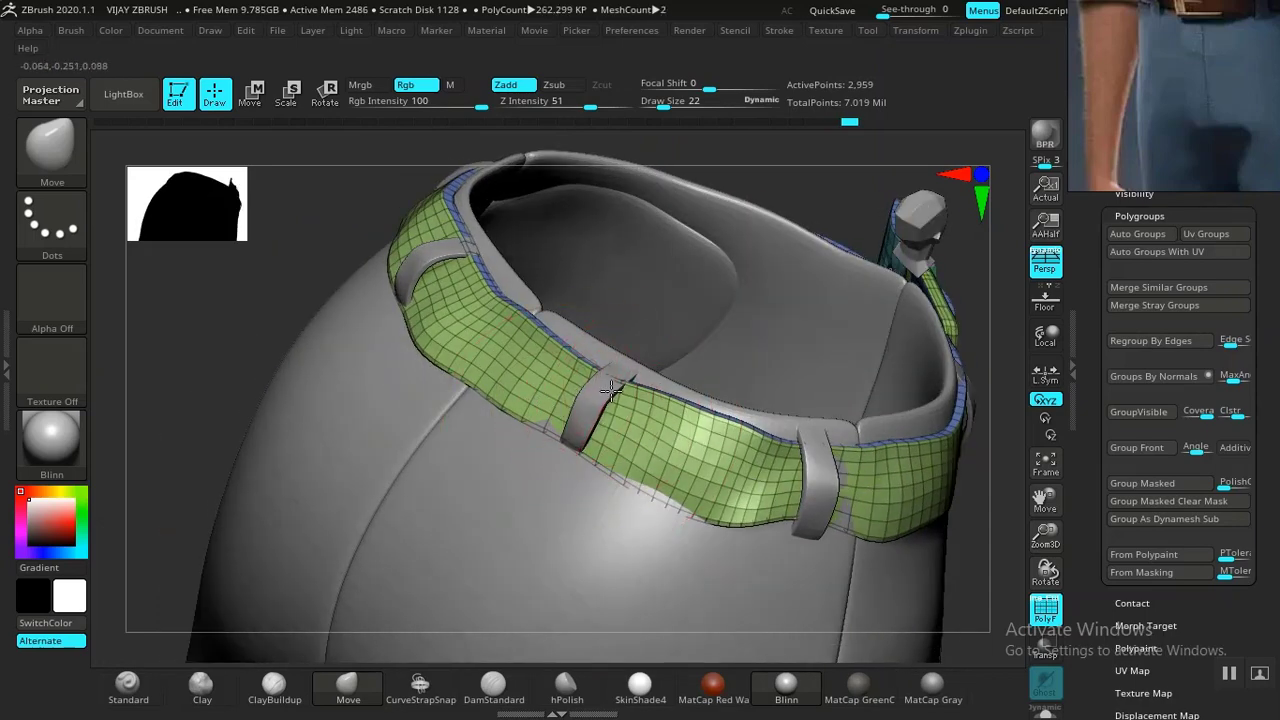
left_click_drag(611, 391, 628, 416)
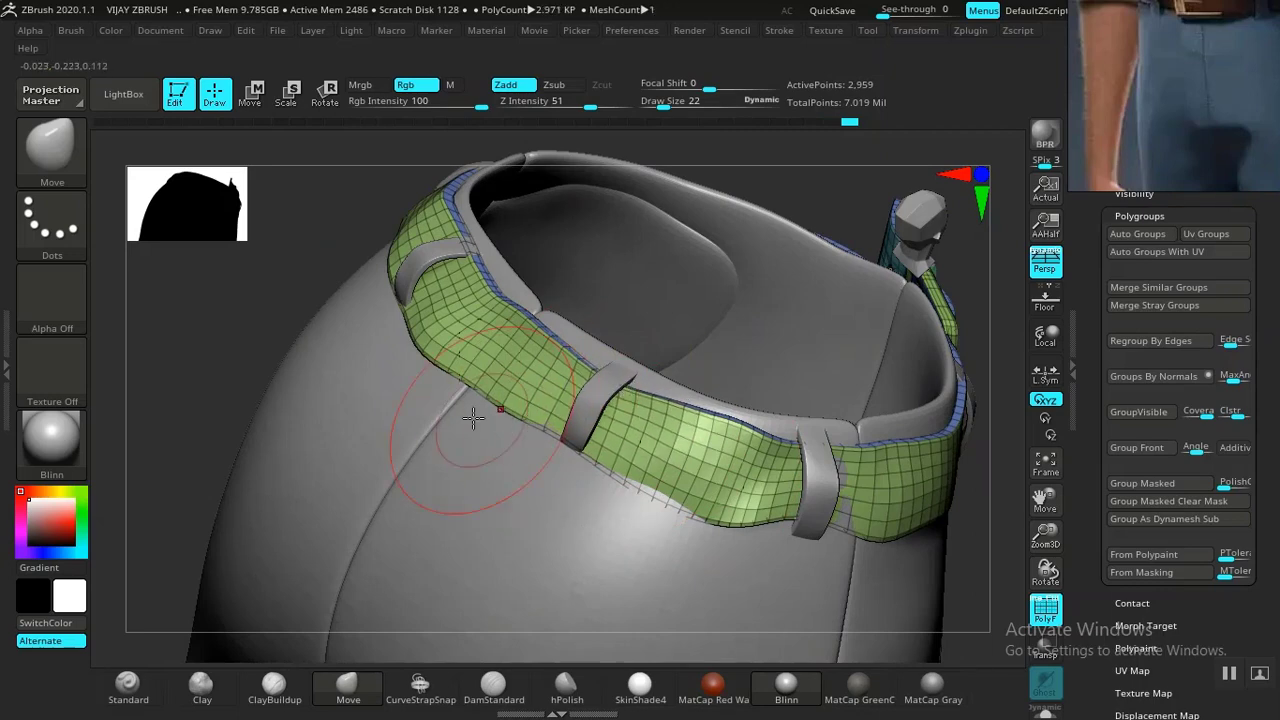
mouse_move(261, 312)
left_mouse_down()
mouse_move(424, 455)
mouse_move(350, 406)
left_mouse_up()
left_click_drag(304, 362, 340, 312)
left_click_drag(710, 172, 660, 300)
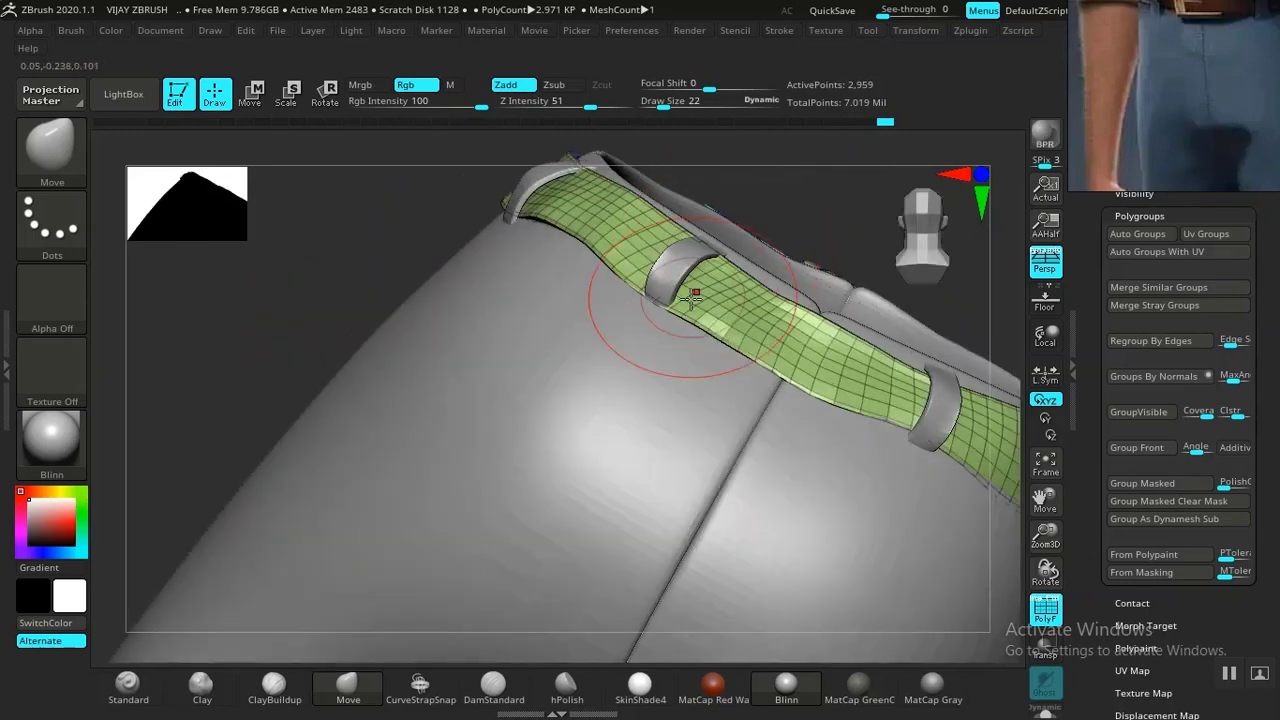
left_click_drag(831, 207, 690, 380)
Tuck the belt's upper edge beneath the front loop beside the buckle and undo the last brush stroke.
left_click_drag(443, 330, 661, 454)
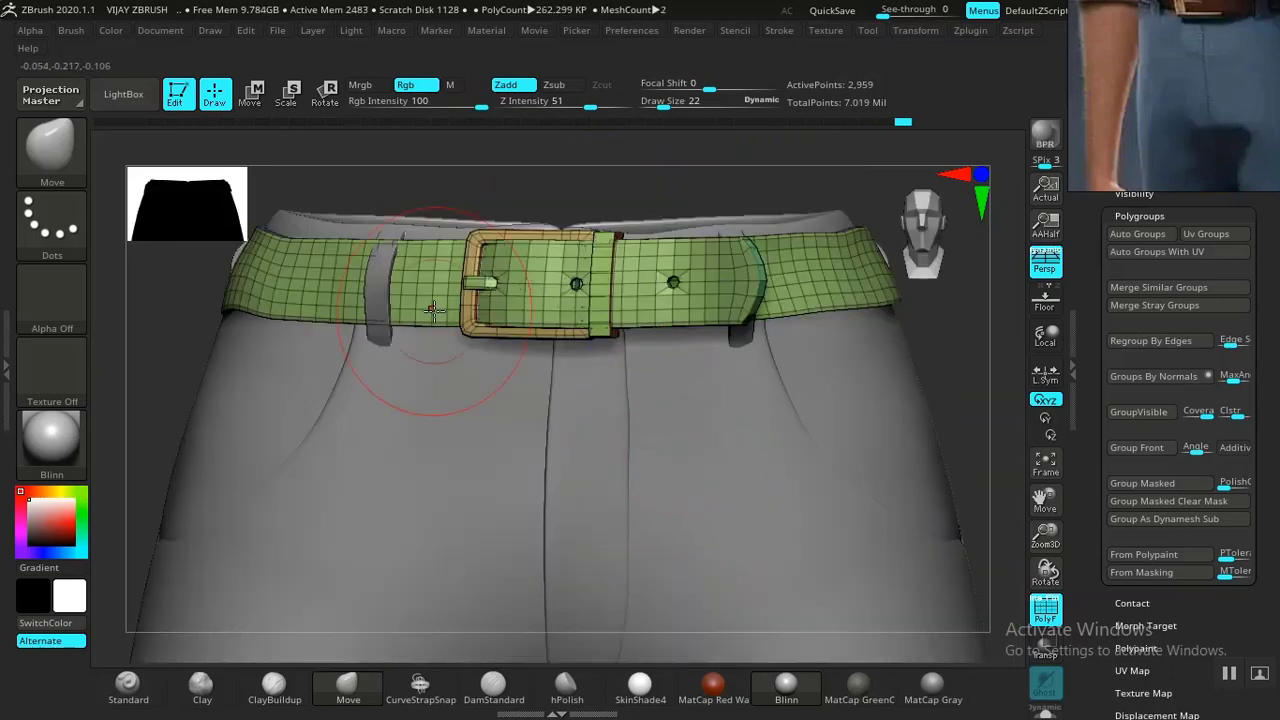
left_click_drag(393, 235, 392, 242)
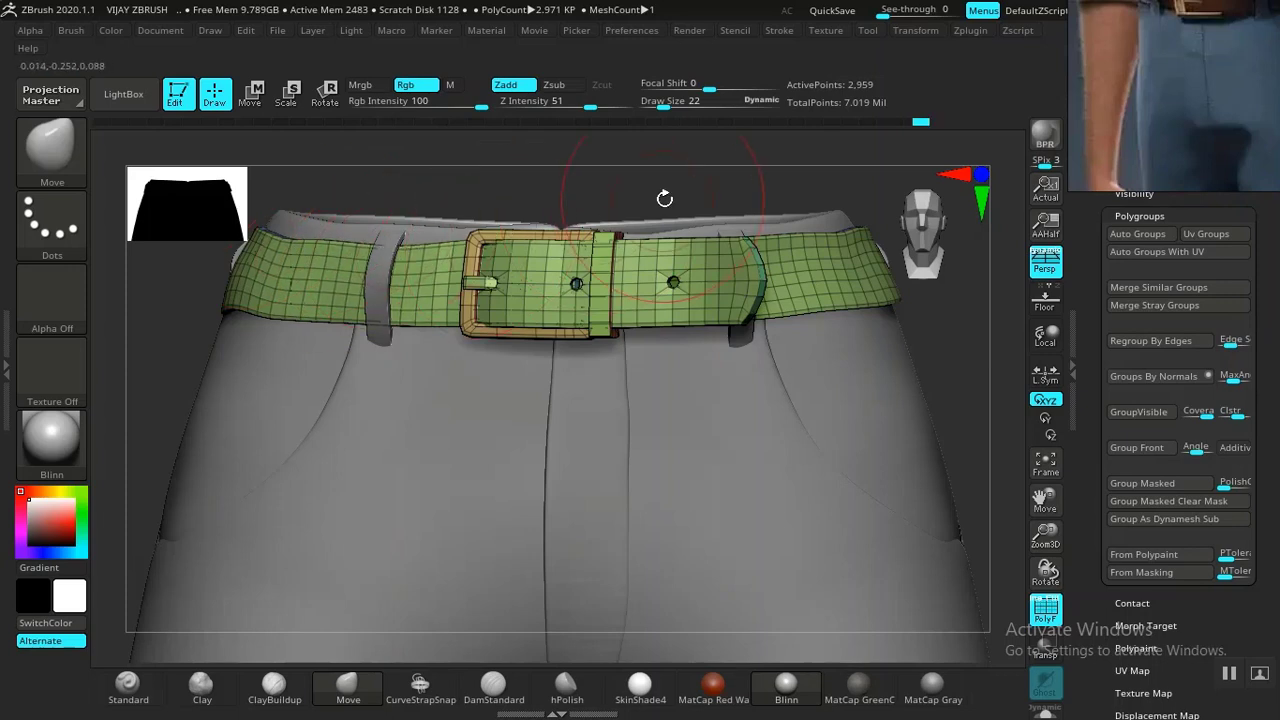
key("ctrl+z")
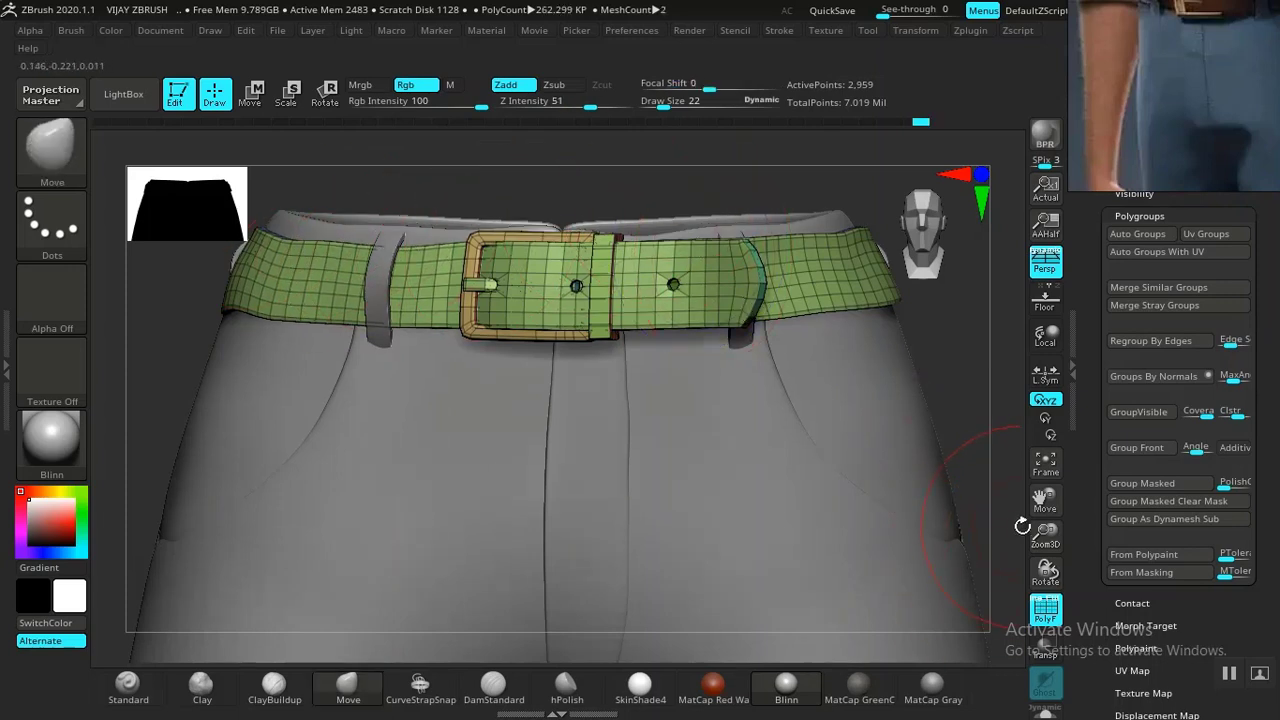
Hide the polyframe wireframe and smooth the belt with two light applications of the Polish By Groups deformation.
key("shift+f")
left_click_drag(1086, 566, 1111, 650)
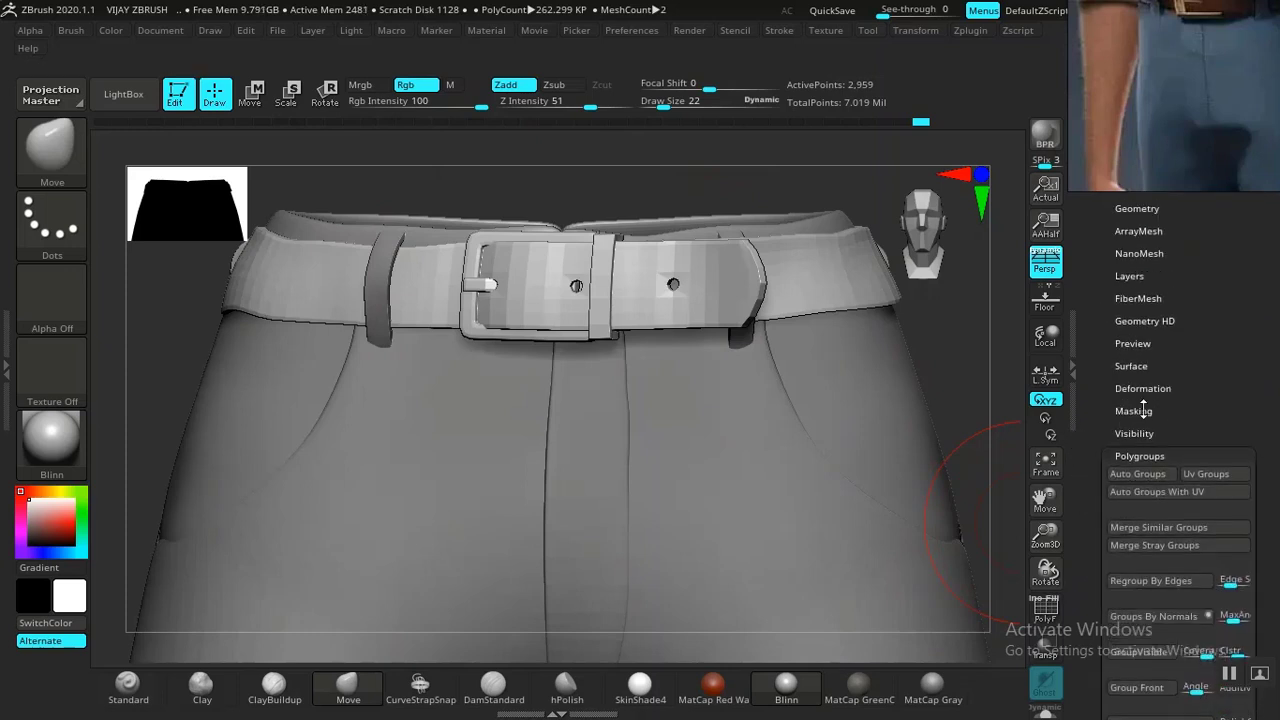
left_click(1142, 390)
left_click_drag(1094, 468, 1093, 484)
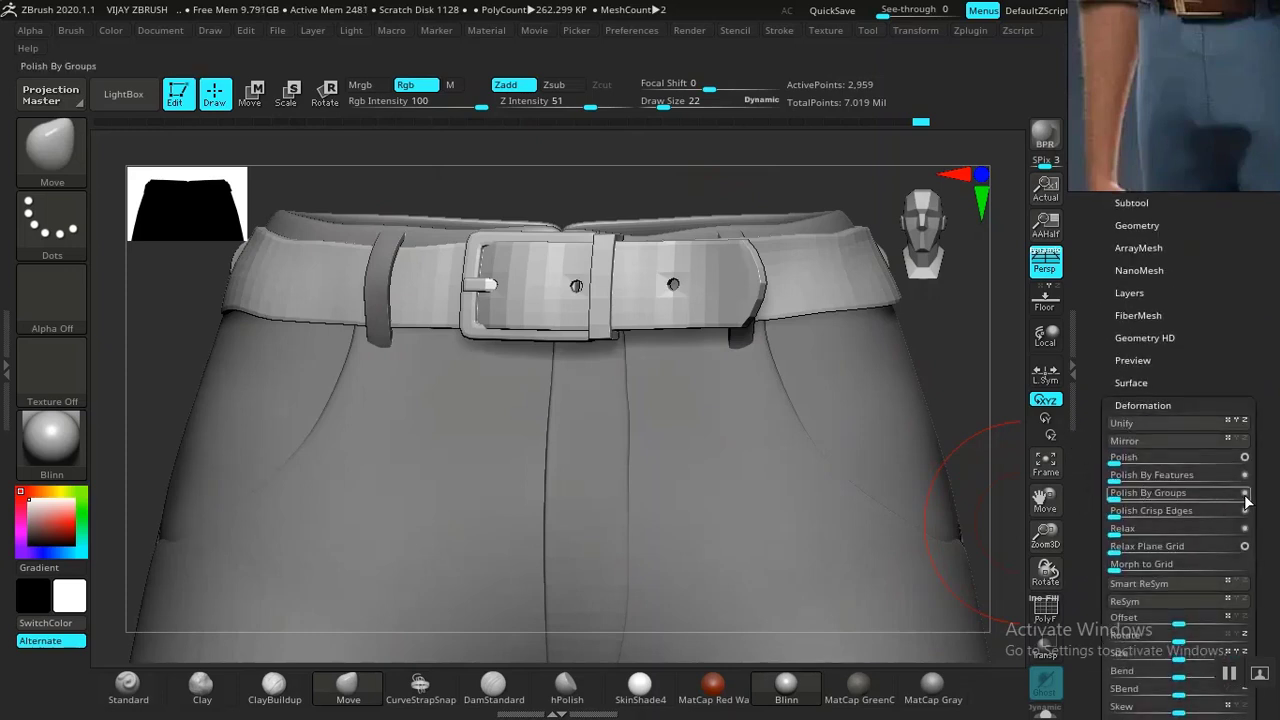
left_click(1113, 495)
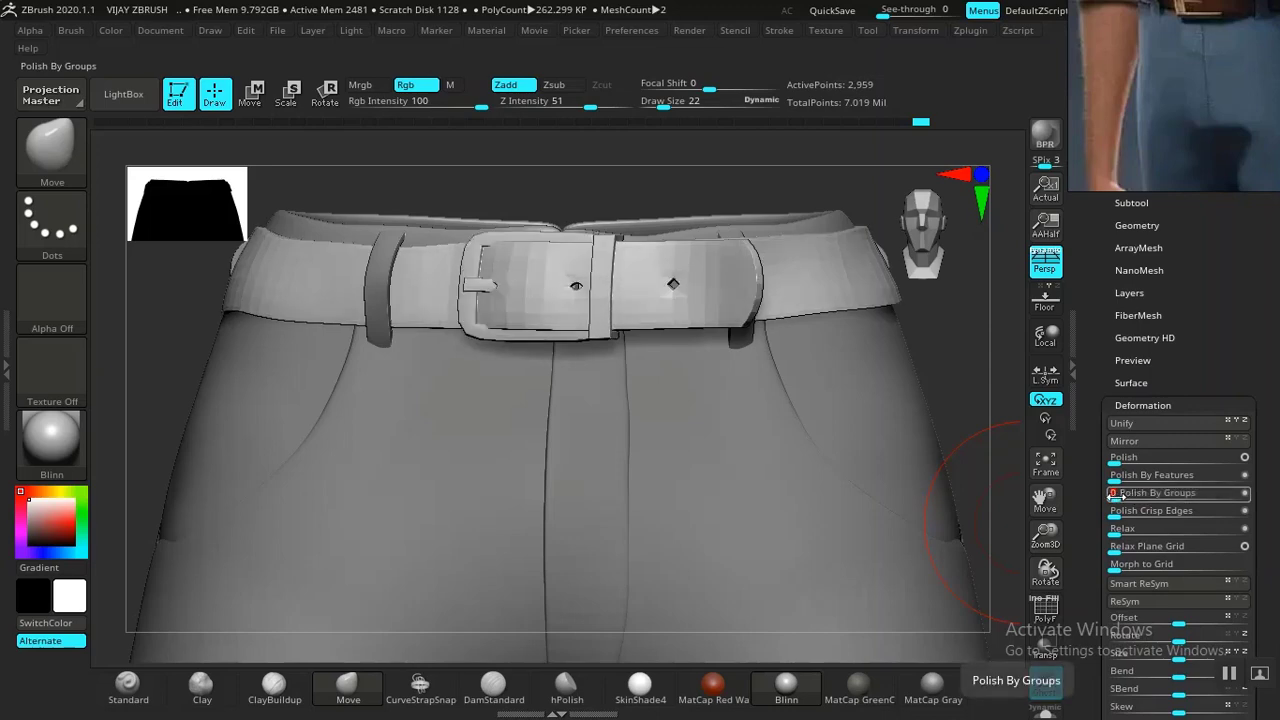
mouse_move(978, 470)
left_mouse_down()
mouse_move(968, 509)
mouse_move(975, 494)
left_mouse_up()
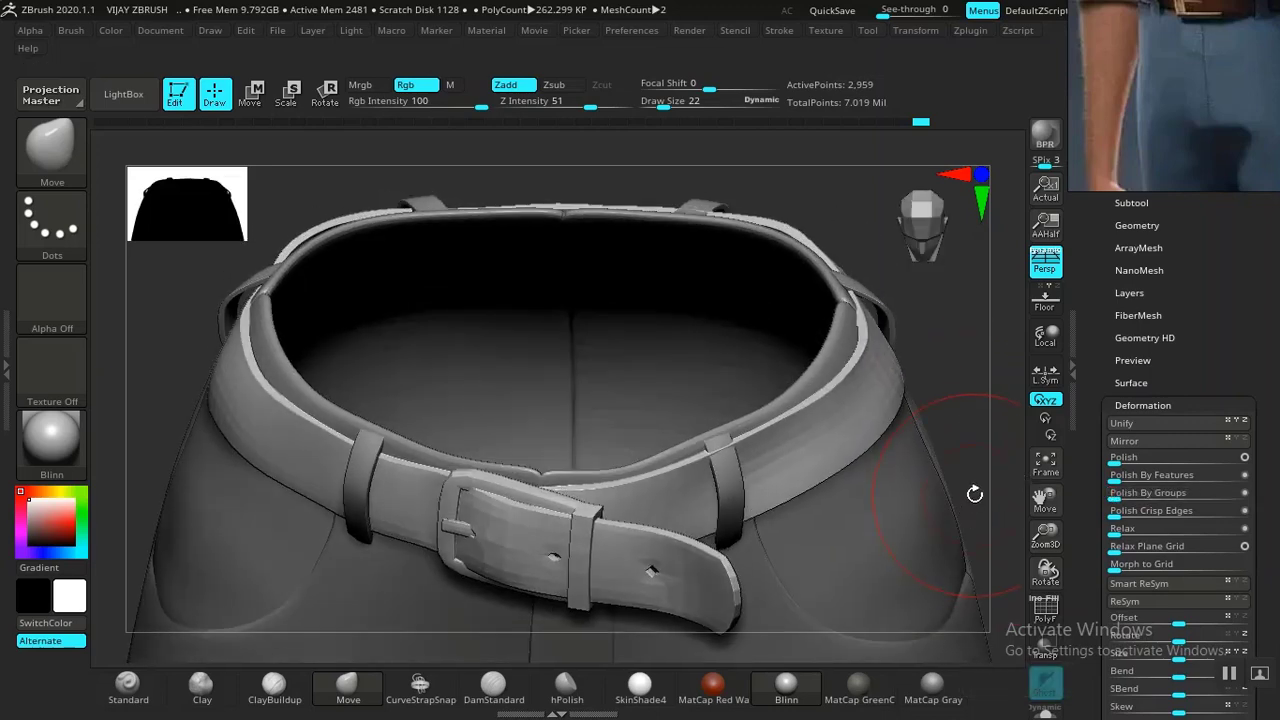
left_click(1113, 494)
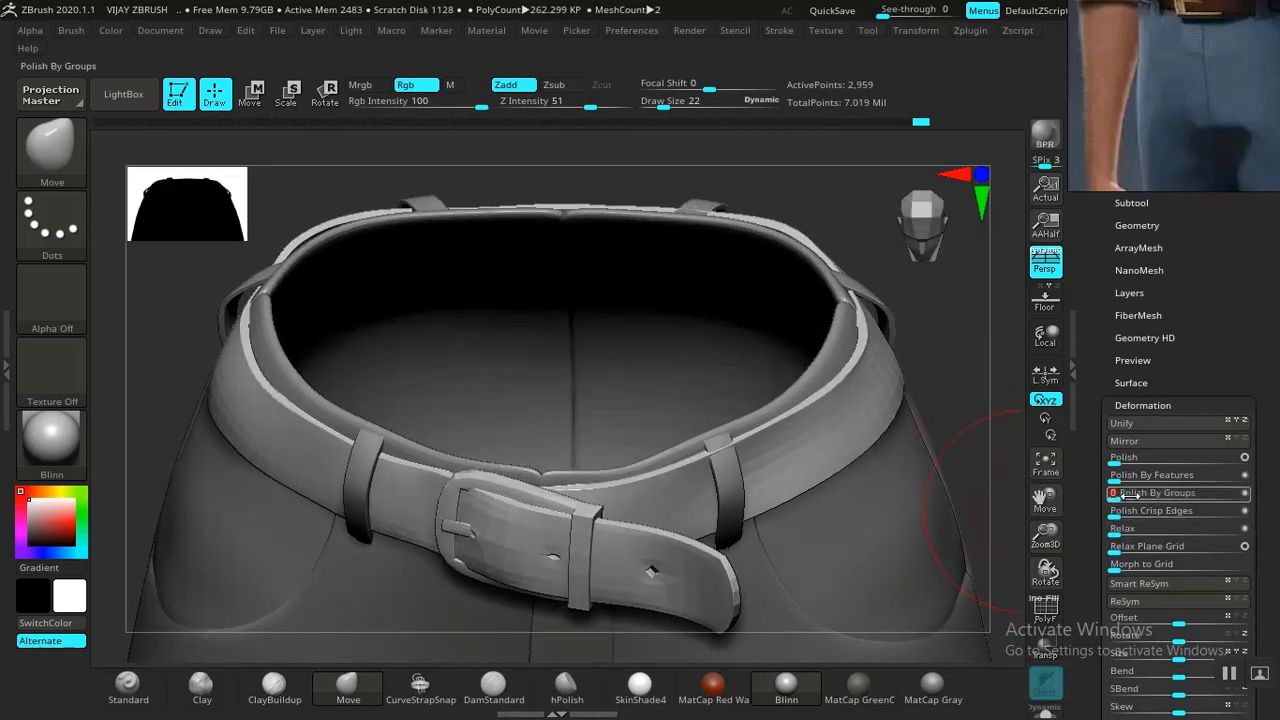
Smooth the belt again with the Polish By Groups deformation at 16.
left_click(1113, 494)
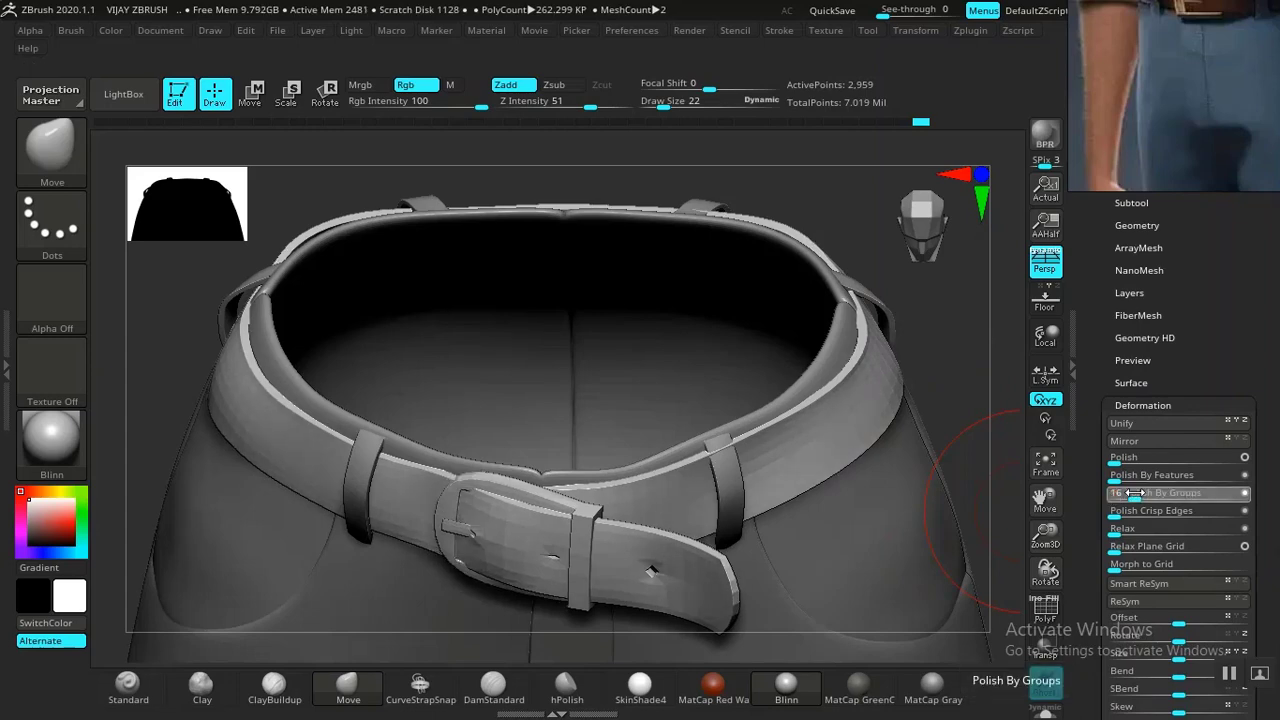
mouse_move(1010, 330)
left_mouse_down()
mouse_move(1100, 335)
mouse_move(1100, 280)
left_mouse_up()
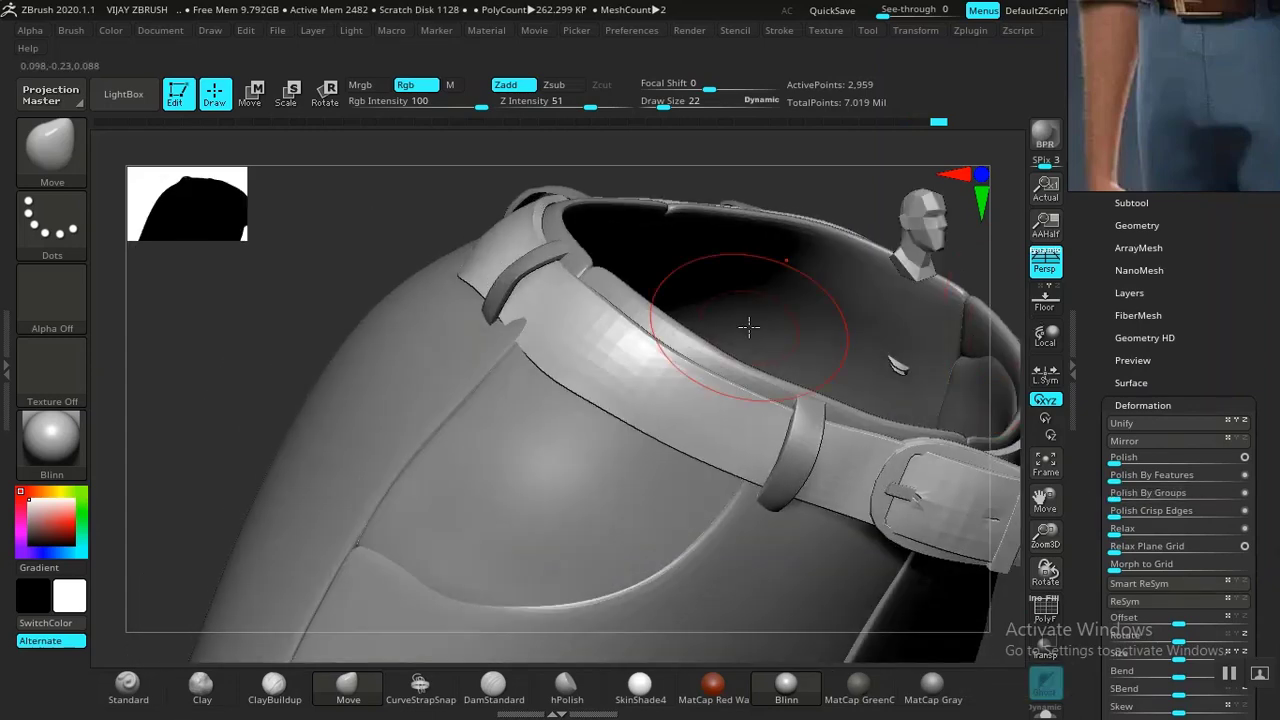
mouse_move(330, 290)
left_mouse_down()
mouse_move(414, 289)
mouse_move(400, 314)
mouse_move(440, 314)
left_mouse_up()
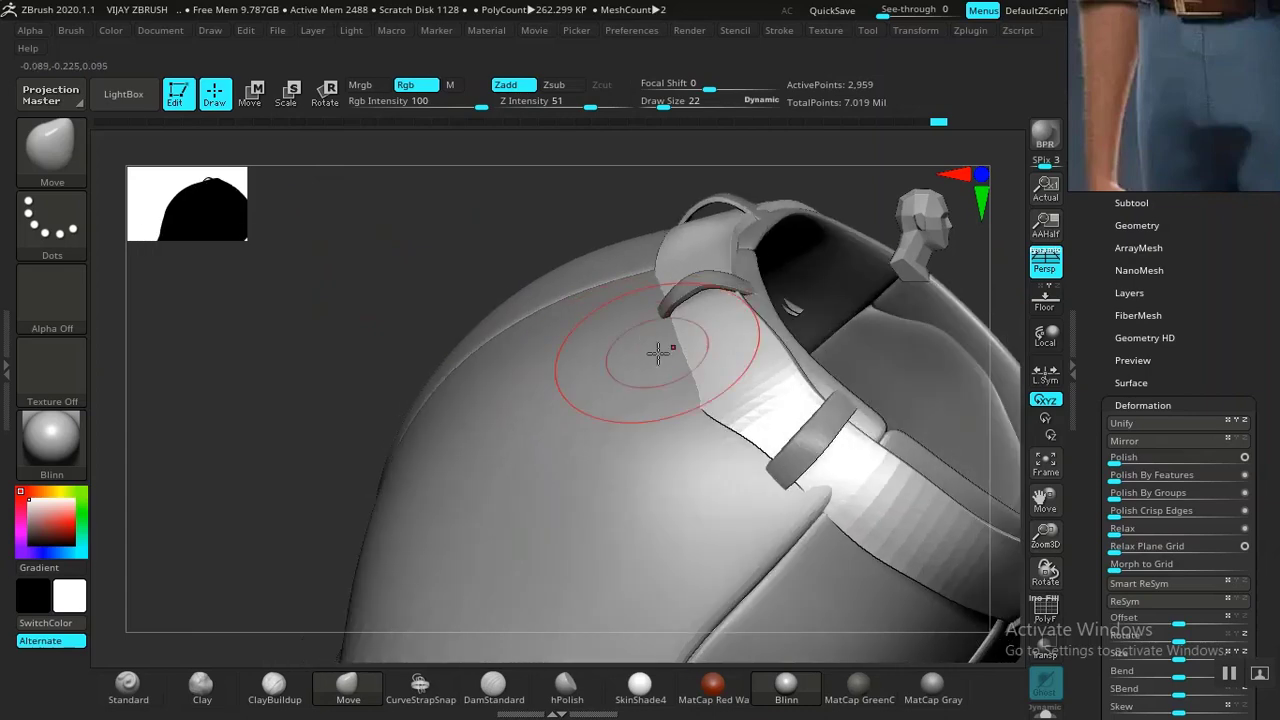
Pull the belt's lower edge out of the trousers on both sides of the rear loop.
right_click_drag(494, 272, 551, 429)
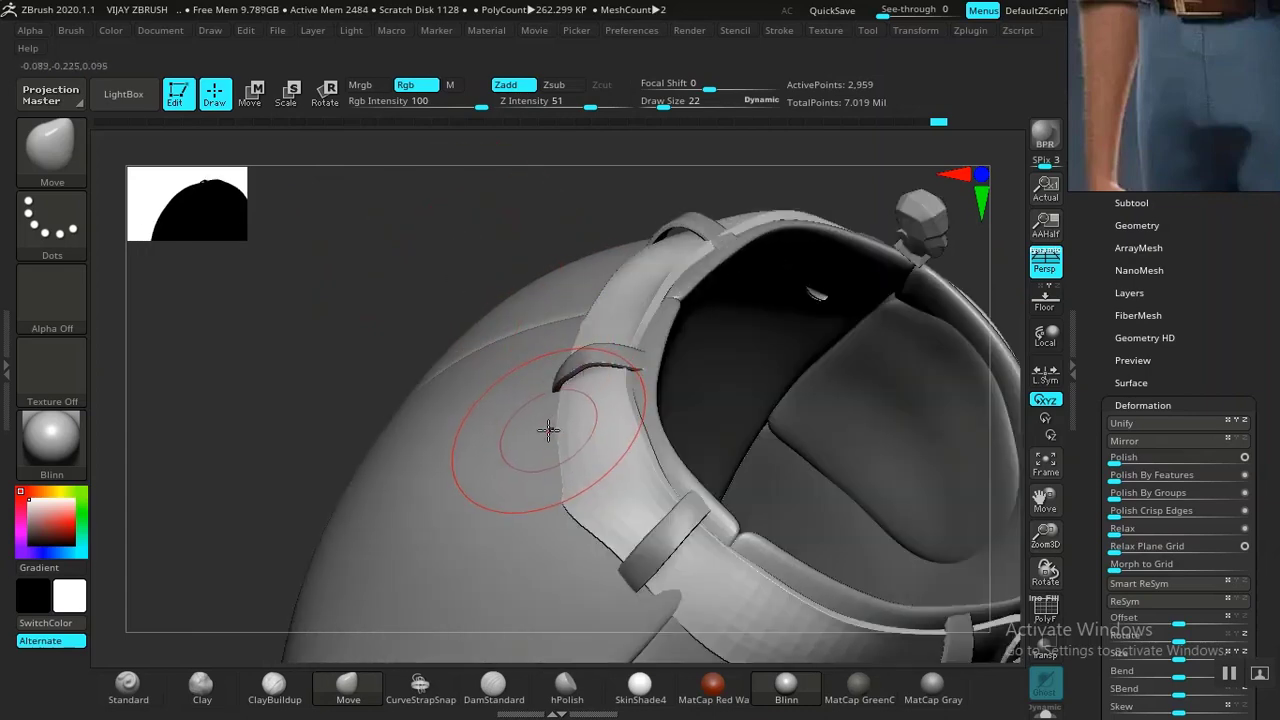
right_click_drag(411, 287, 740, 346)
left_click_drag(736, 398, 749, 434)
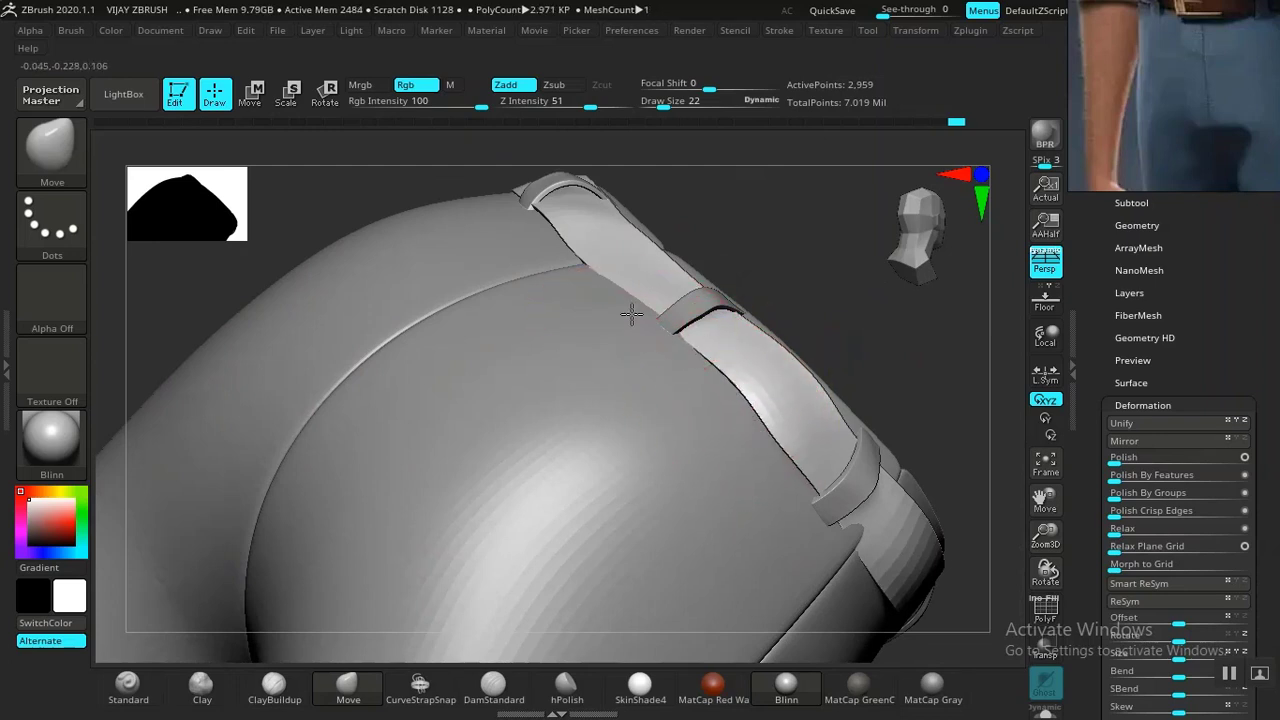
left_click_drag(595, 283, 549, 248)
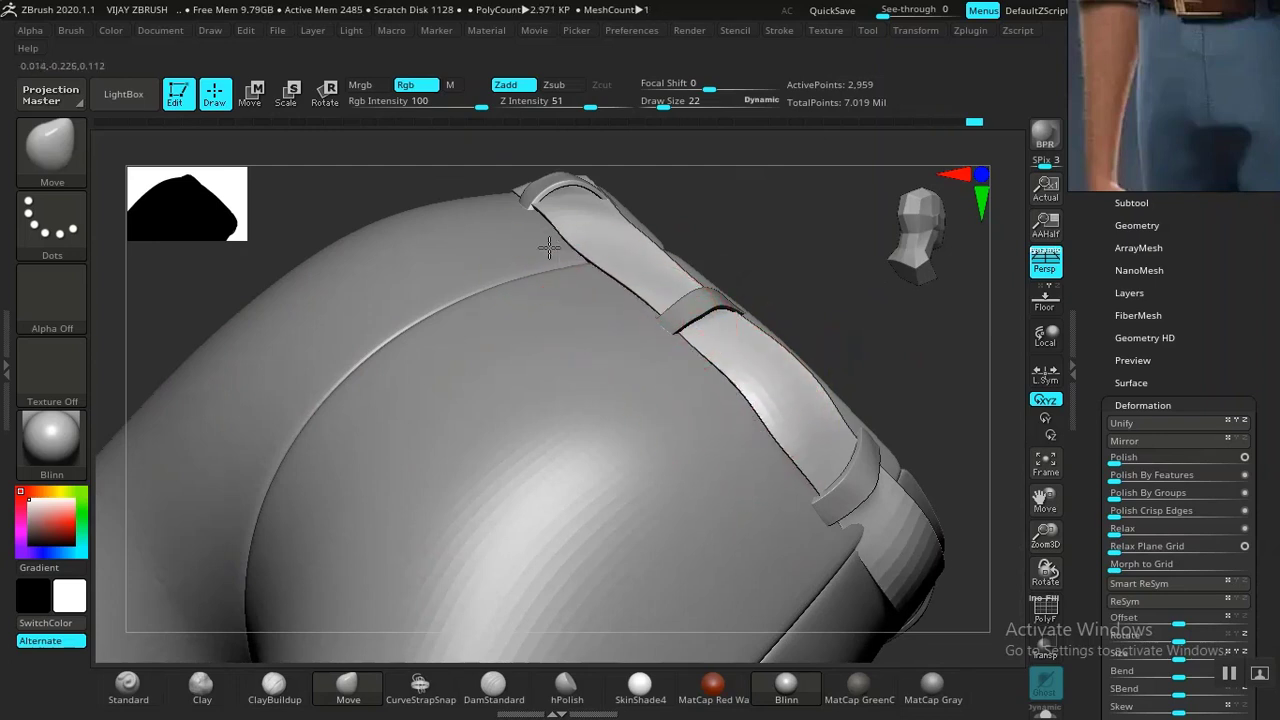
left_click_drag(795, 241, 766, 286)
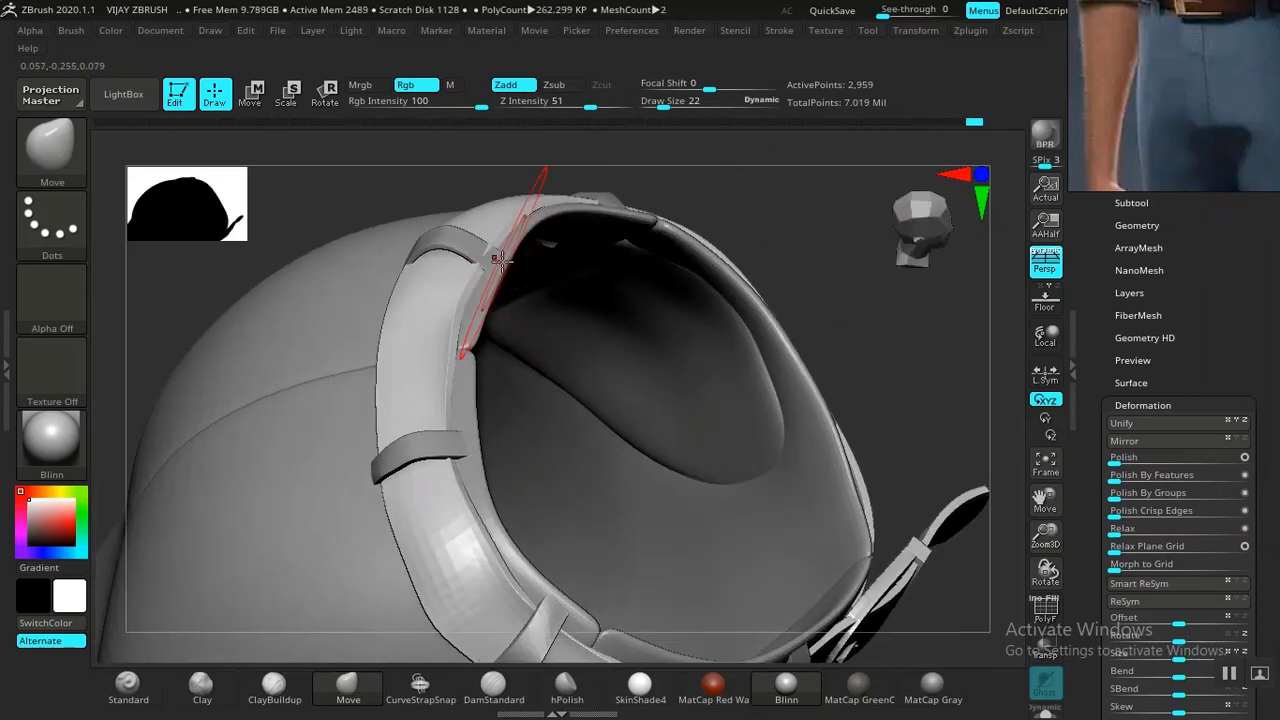
left_click_drag(824, 262, 783, 163)
mouse_move(794, 251)
left_mouse_down()
mouse_move(772, 306)
mouse_move(857, 366)
mouse_move(806, 363)
mouse_move(777, 343)
mouse_move(842, 360)
mouse_move(783, 363)
mouse_move(840, 360)
mouse_move(826, 369)
mouse_move(903, 463)
mouse_move(718, 432)
left_mouse_up()
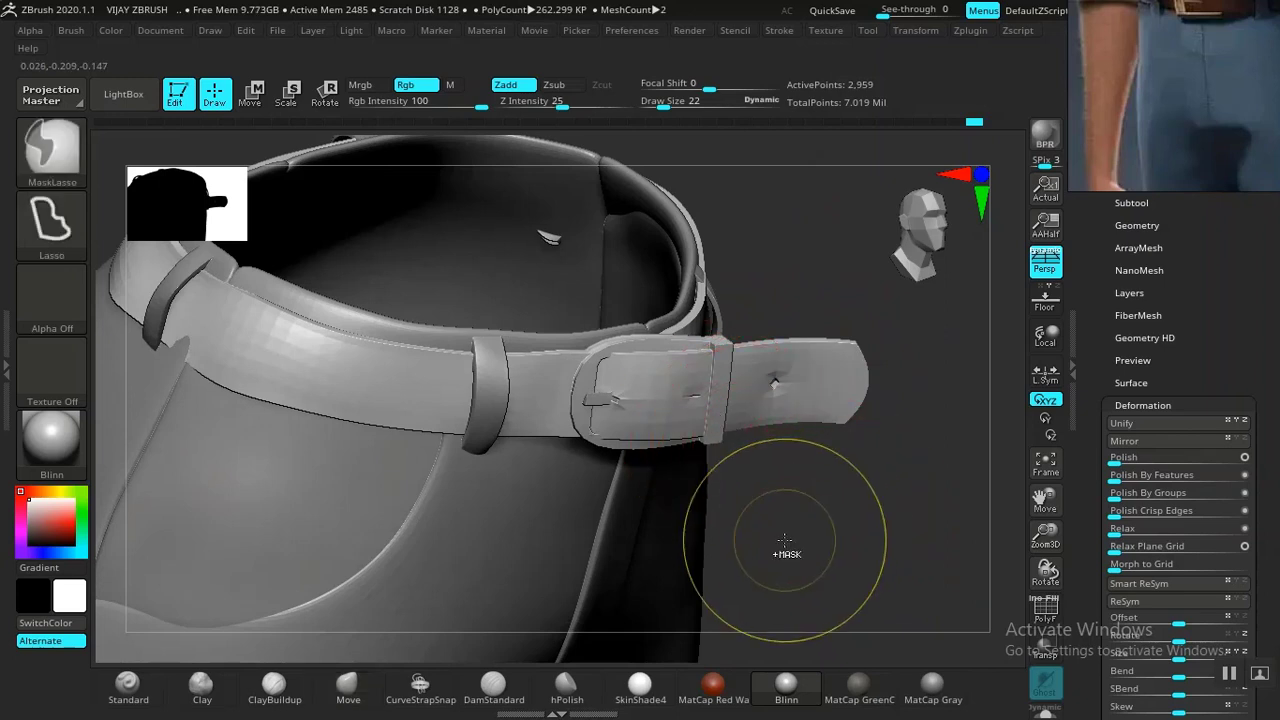
Mask the buckle and the belt's loose end with the lasso.
mouse_move(778, 540)
left_mouse_down("ctrl")
mouse_move(540, 345)
mouse_move(620, 290)
mouse_move(775, 320)
mouse_move(770, 520)
left_mouse_up("ctrl")
mouse_move(770, 476)
left_mouse_down("ctrl")
mouse_move(548, 465)
mouse_move(552, 305)
mouse_move(715, 285)
mouse_move(903, 380)
mouse_move(830, 480)
mouse_move(751, 534)
mouse_move(781, 305)
mouse_move(911, 449)
mouse_move(763, 451)
mouse_move(690, 430)
left_mouse_up("ctrl")
left_click(450, 282, "ctrl")
Try to adjust the belt between the hip and rear loops, and undo the last three changes.
left_click_drag(762, 334, 731, 343)
mouse_move(817, 349)
left_mouse_down()
mouse_move(753, 353)
mouse_move(794, 349)
left_mouse_up()
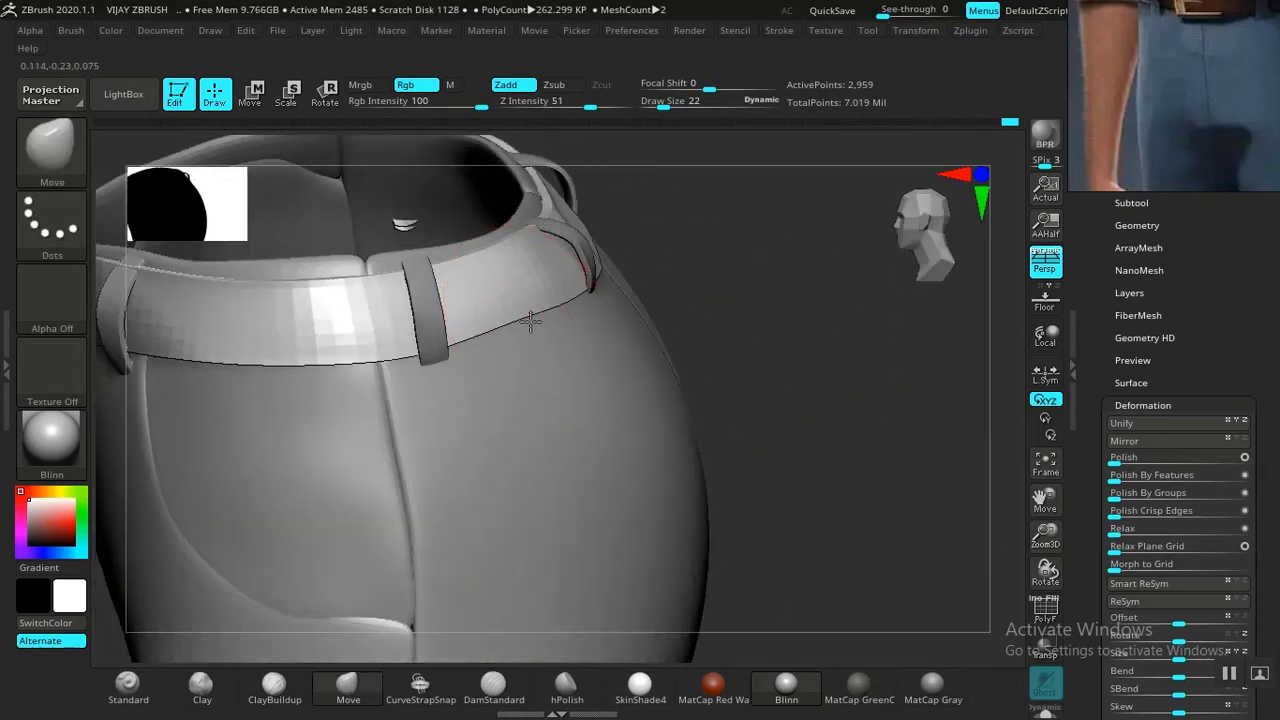
left_click_drag(780, 292, 514, 274)
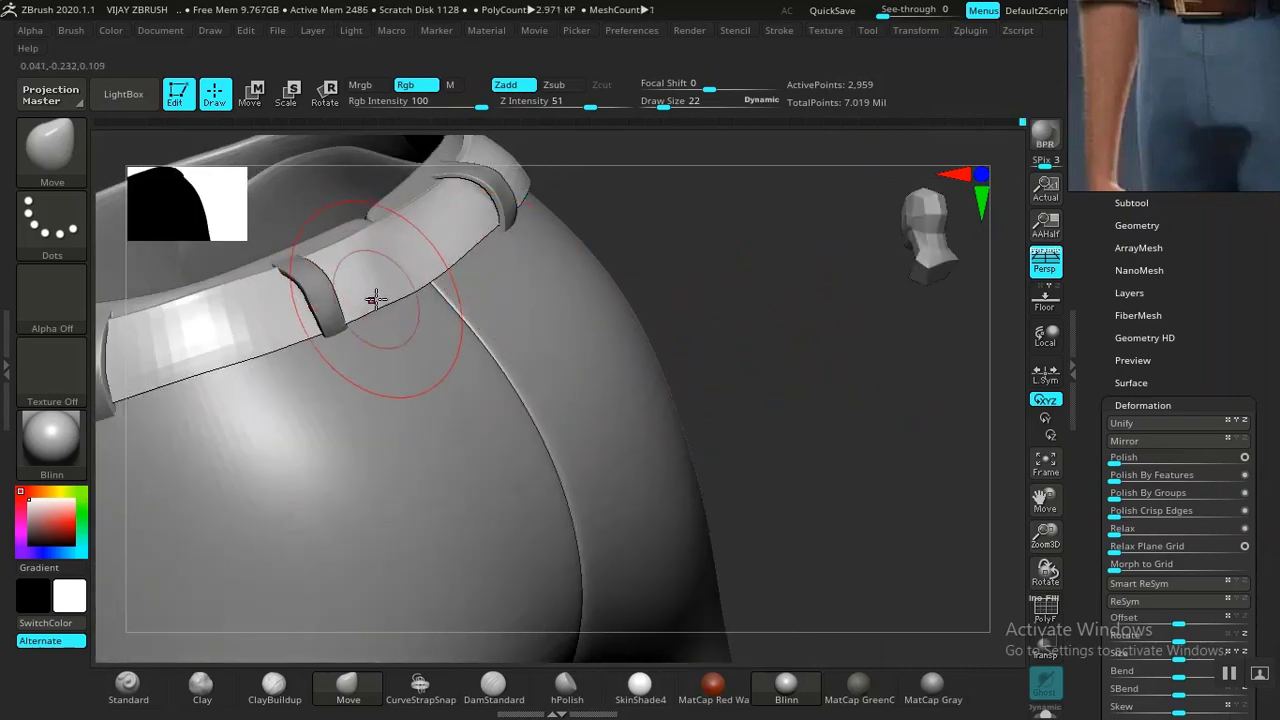
key("ctrl+z")
key("ctrl+z")
key("ctrl+z")
Reduce the Move brush size to 18 and reshape the belt's edges around the hip loop to follow the trousers.
left_click_drag(743, 301, 391, 357)
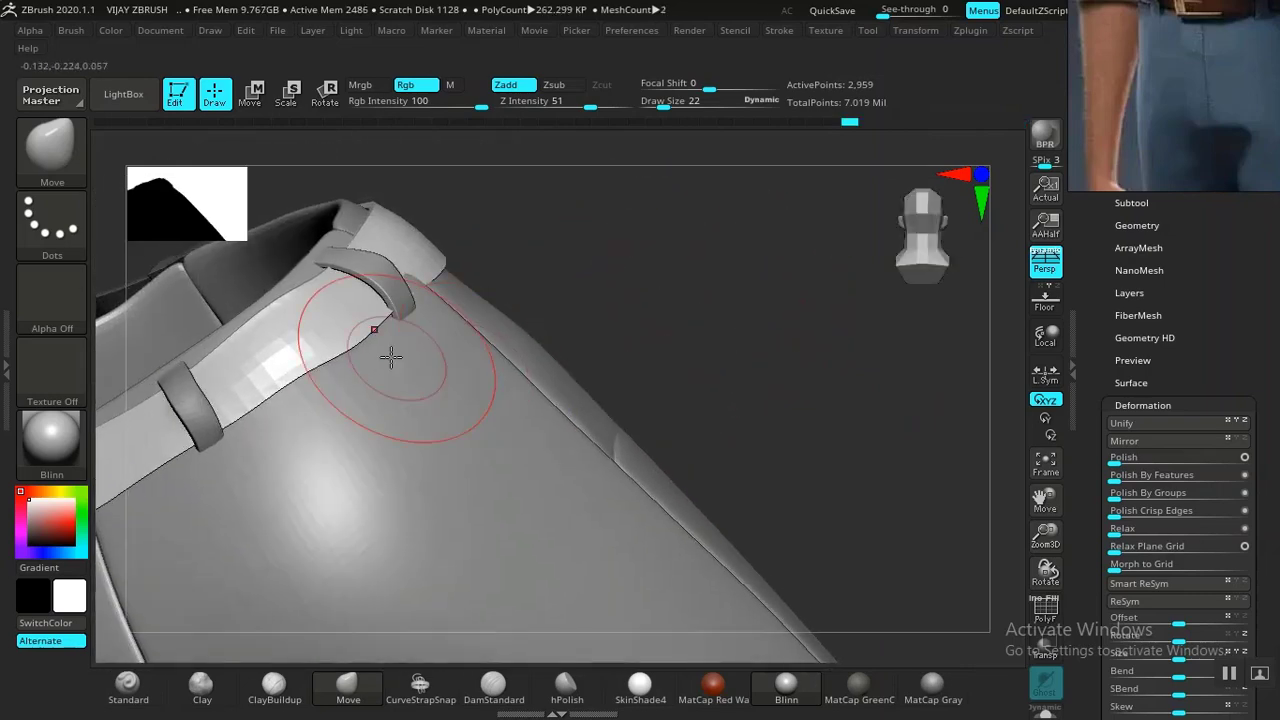
key("bracketleft")
left_click_drag(303, 363, 314, 374)
mouse_move(649, 260)
left_mouse_down()
mouse_move(637, 298)
mouse_move(464, 368)
mouse_move(589, 289)
mouse_move(549, 320)
left_mouse_up()
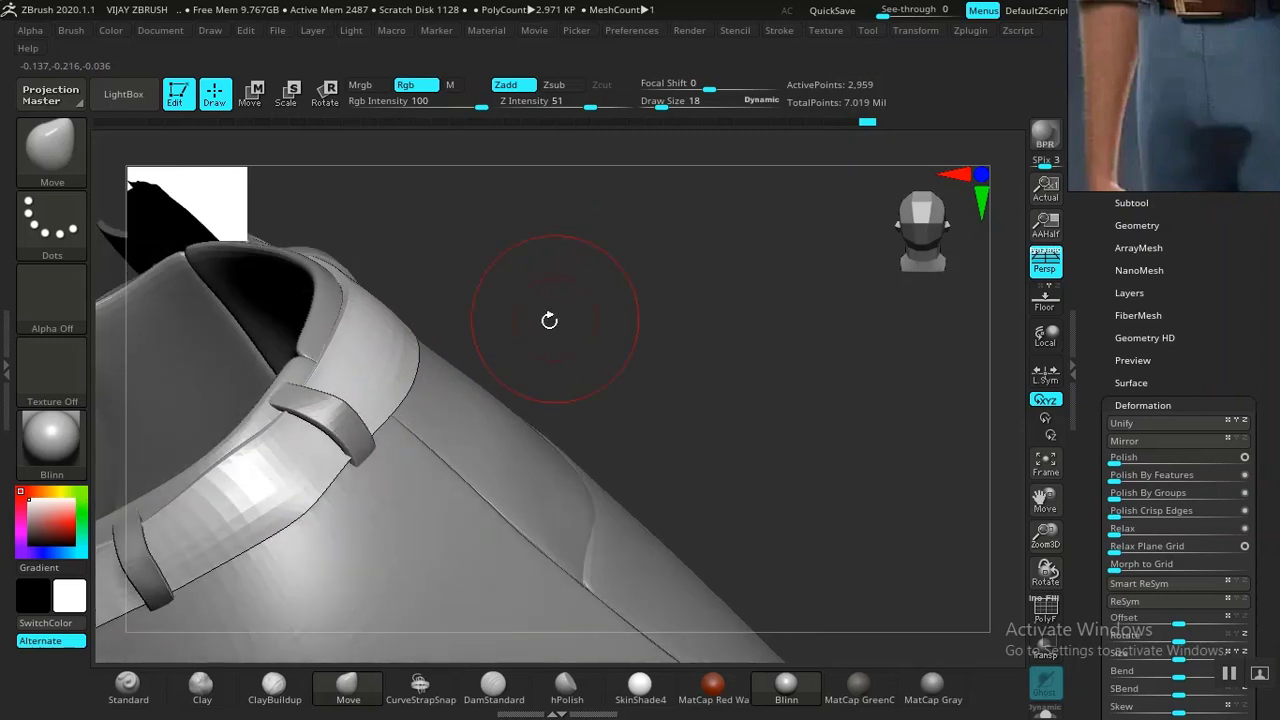
left_click_drag(295, 407, 264, 430)
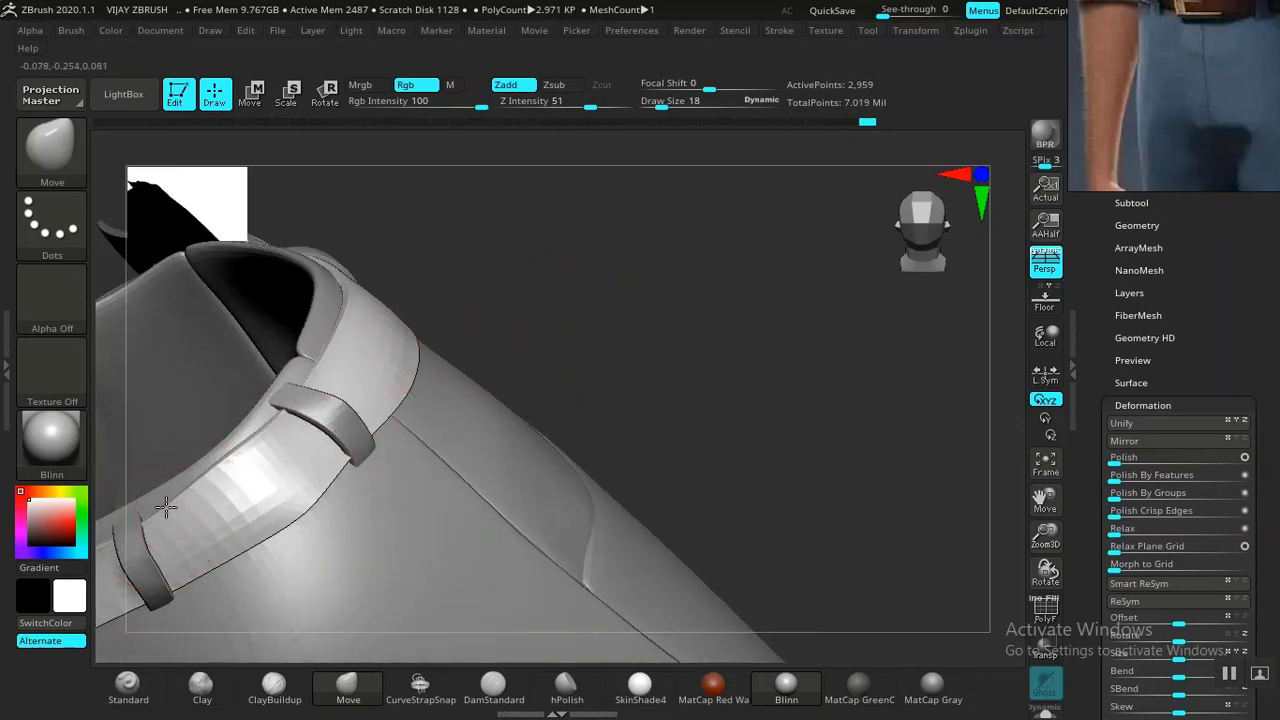
left_click_drag(320, 501, 305, 501)
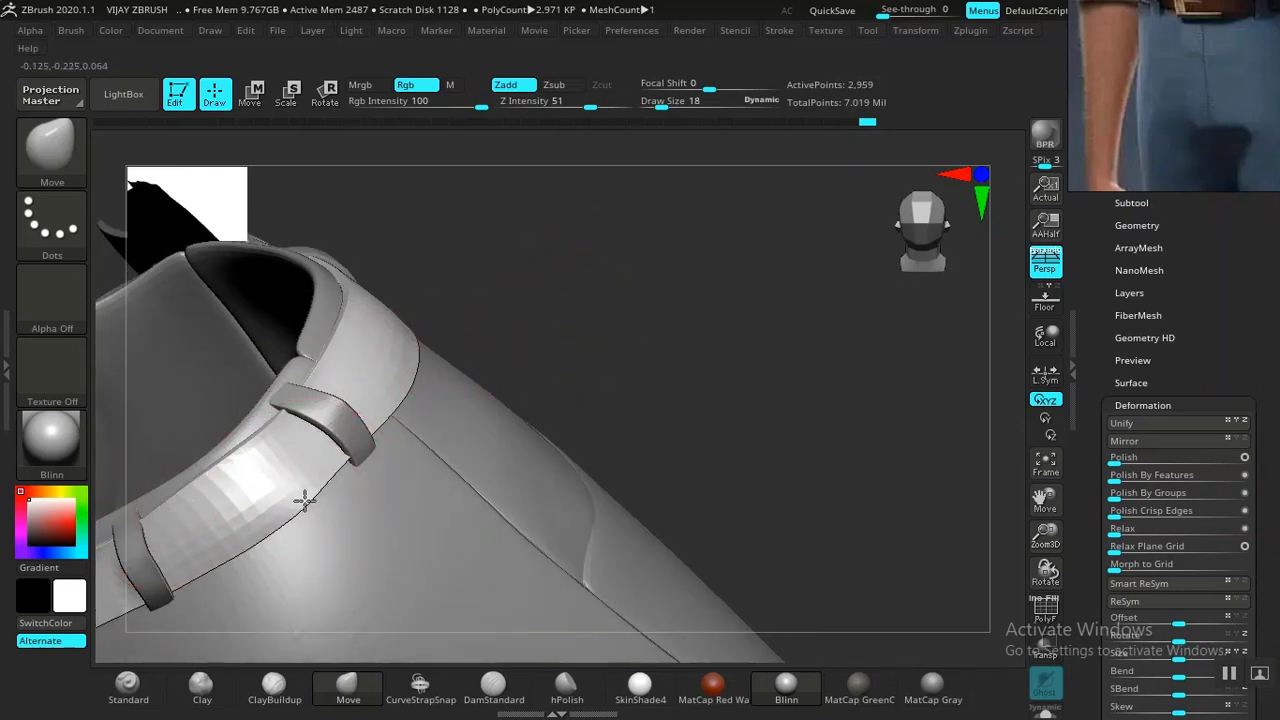
Adjust the belt's upper edge between the hip loop and the front loop so it follows the waistband.
left_click_drag(563, 316, 400, 360)
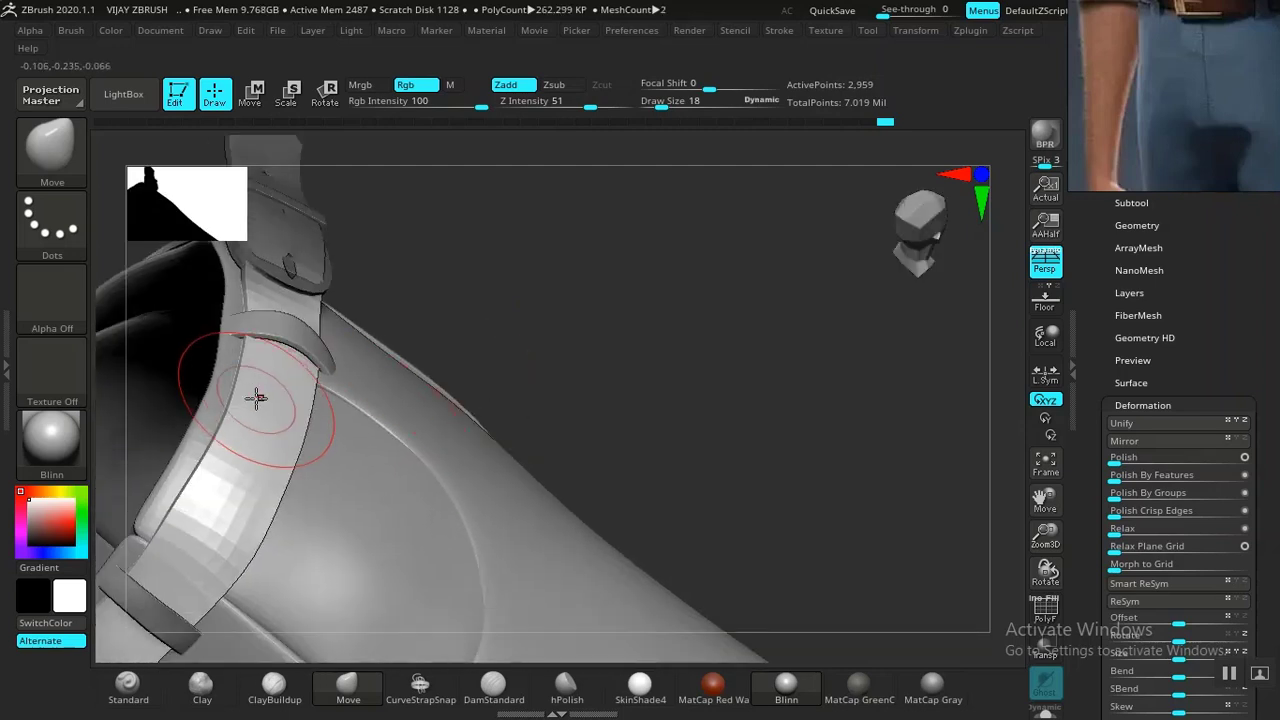
left_click_drag(242, 376, 206, 453)
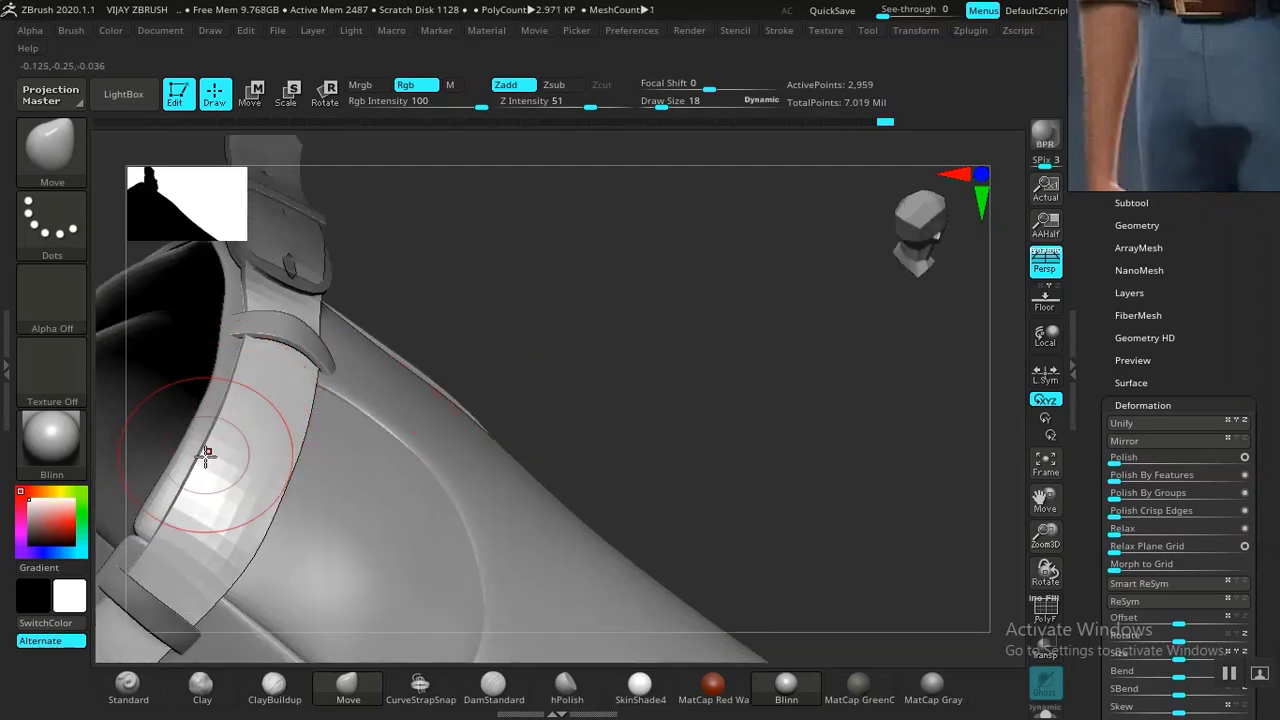
left_click_drag(561, 390, 660, 370)
left_click_drag(838, 447, 826, 391)
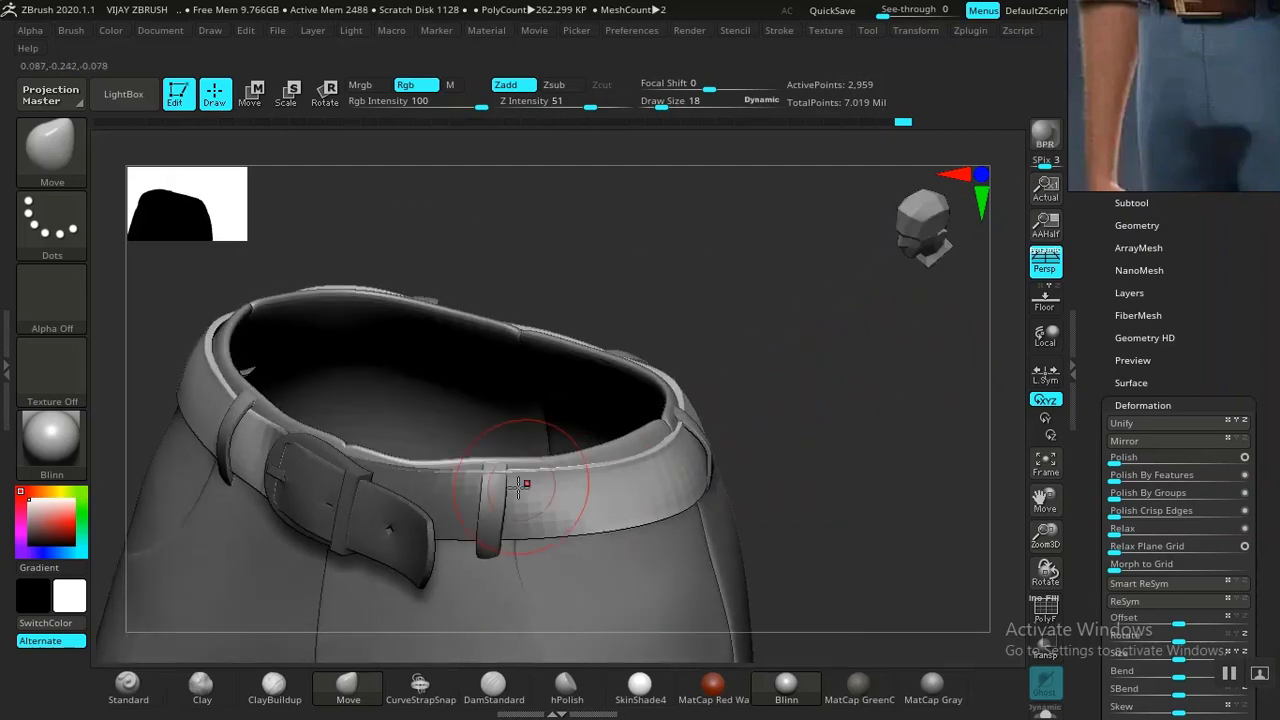
left_click_drag(740, 390, 714, 525)
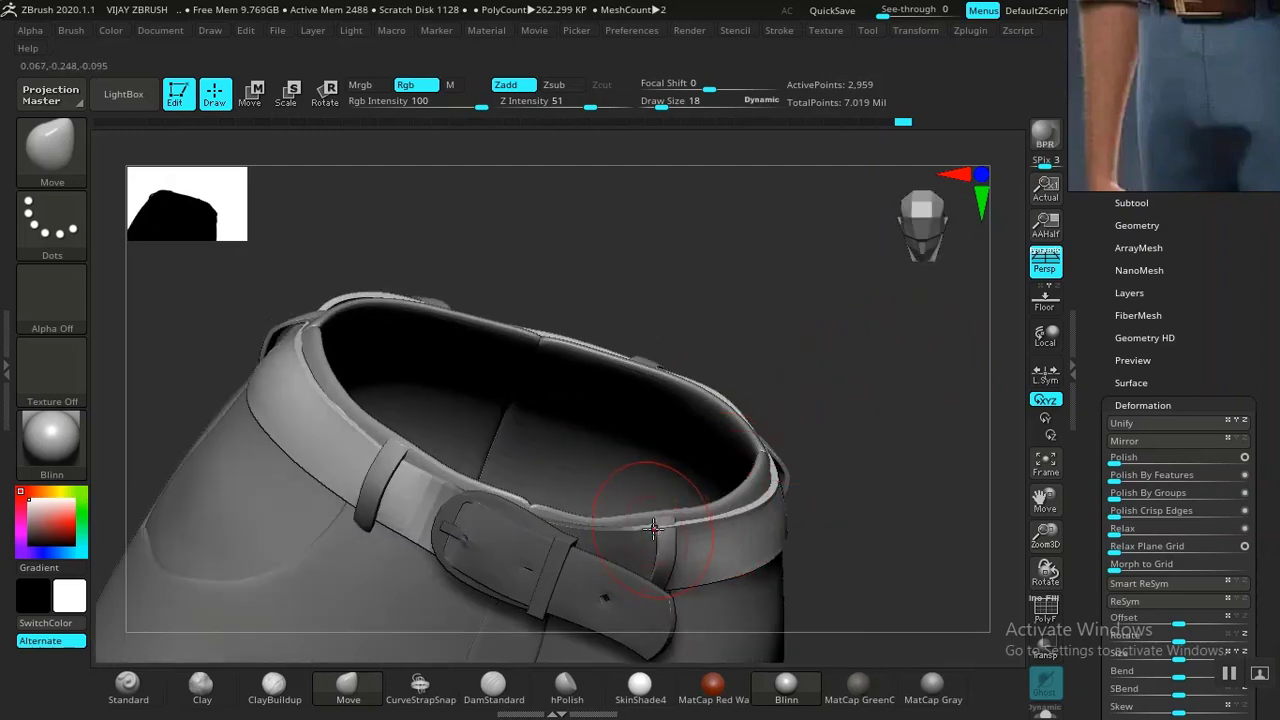
left_click_drag(808, 451, 778, 537)
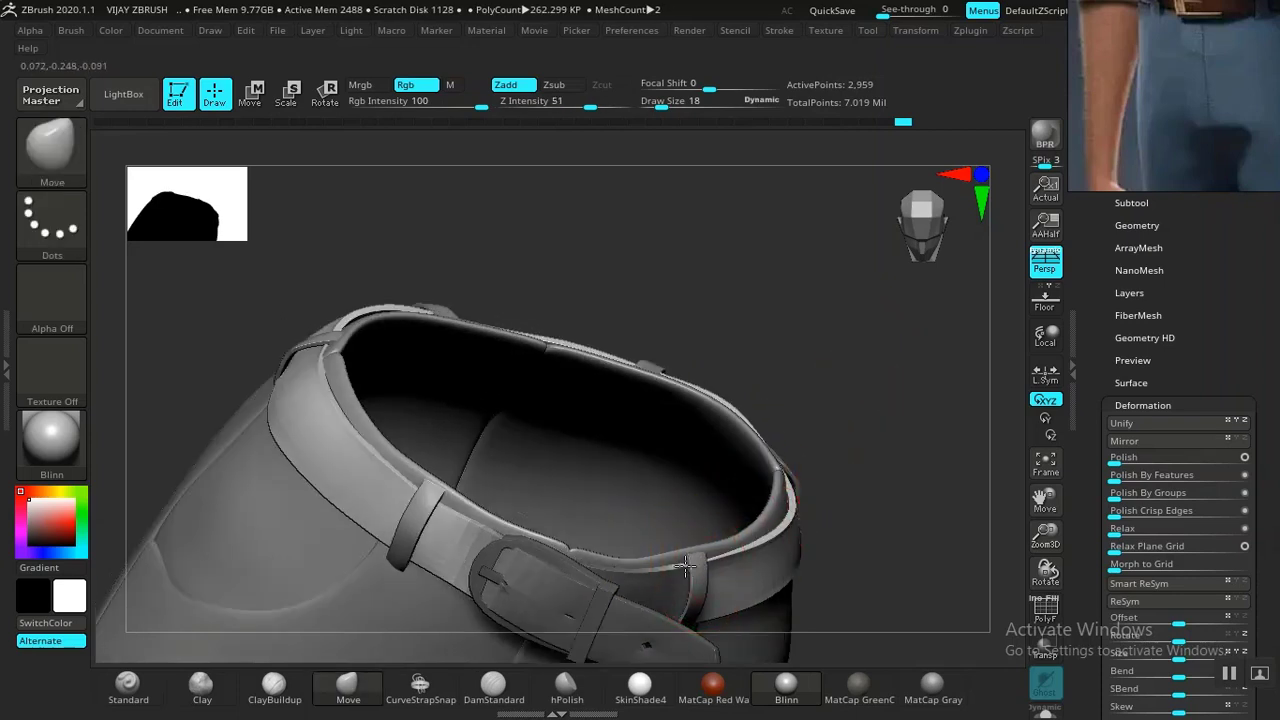
left_click_drag(829, 443, 687, 473)
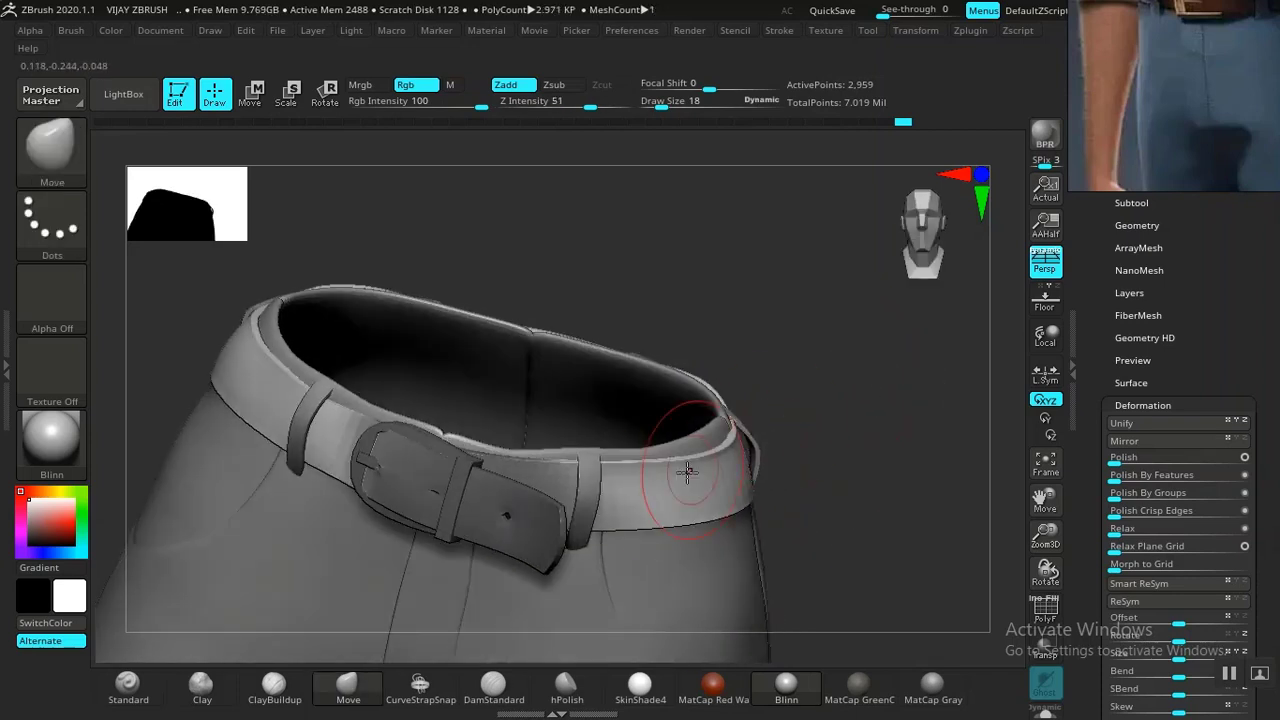
Select the trousers and fit the top of the front loop beside the belt's tip over the belt edge.
left_click(586, 508, "alt")
left_click_drag(860, 440, 700, 570)
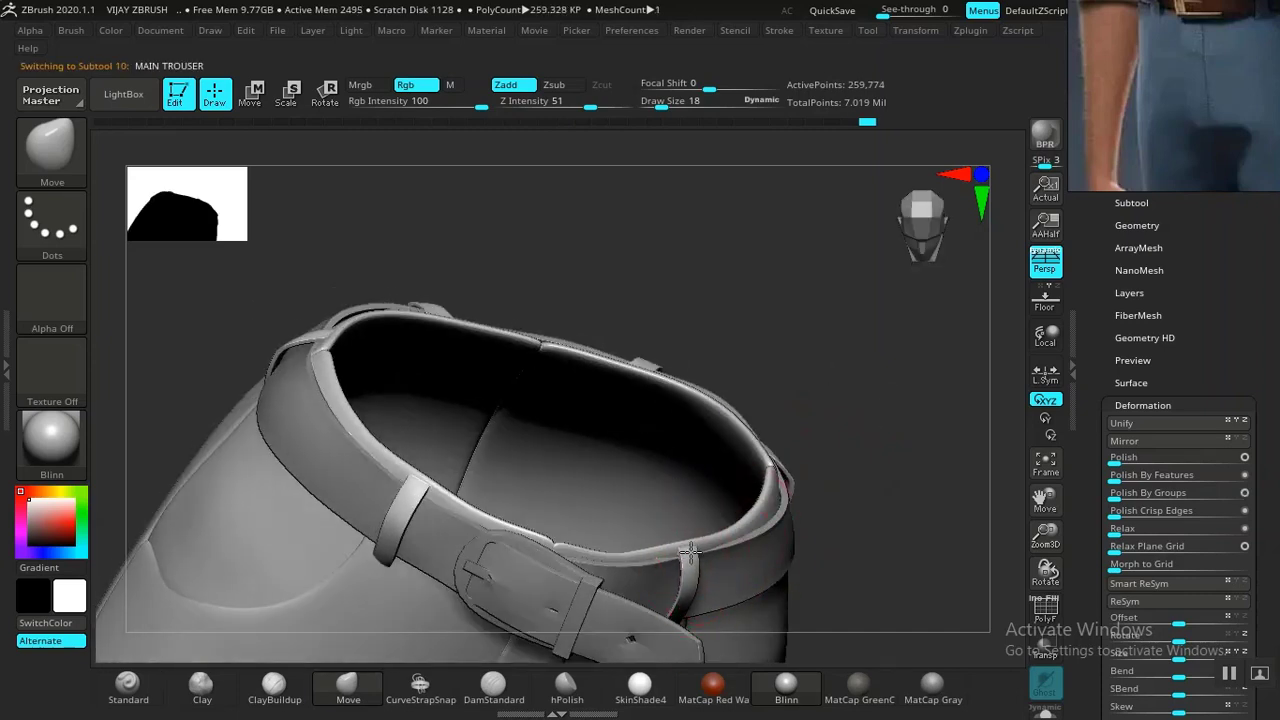
left_click_drag(840, 451, 834, 366, "shift")
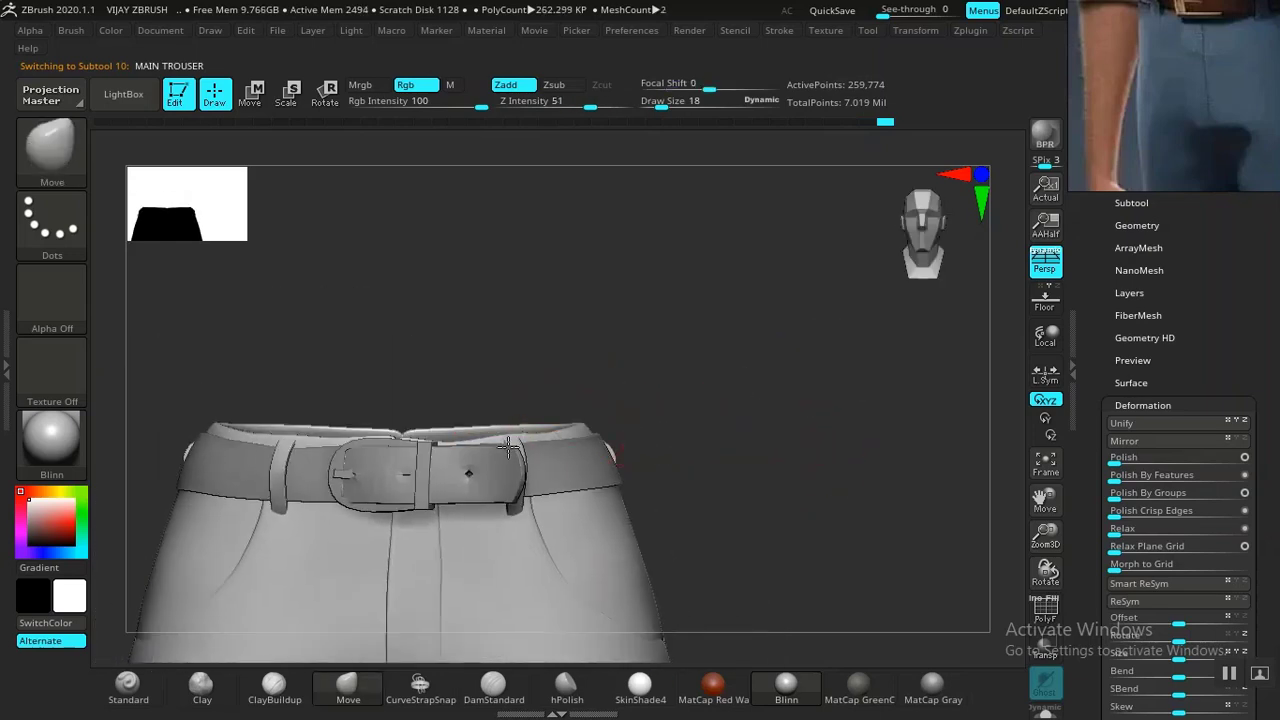
Adjust the trousers' hip and rear belt loops so they wrap around the belt.
mouse_move(711, 414)
left_mouse_down()
mouse_move(629, 449)
mouse_move(574, 440)
mouse_move(677, 403)
mouse_move(703, 363)
mouse_move(798, 383)
mouse_move(659, 445)
mouse_move(789, 383)
mouse_move(631, 409)
mouse_move(731, 360)
mouse_move(640, 350)
left_mouse_up()
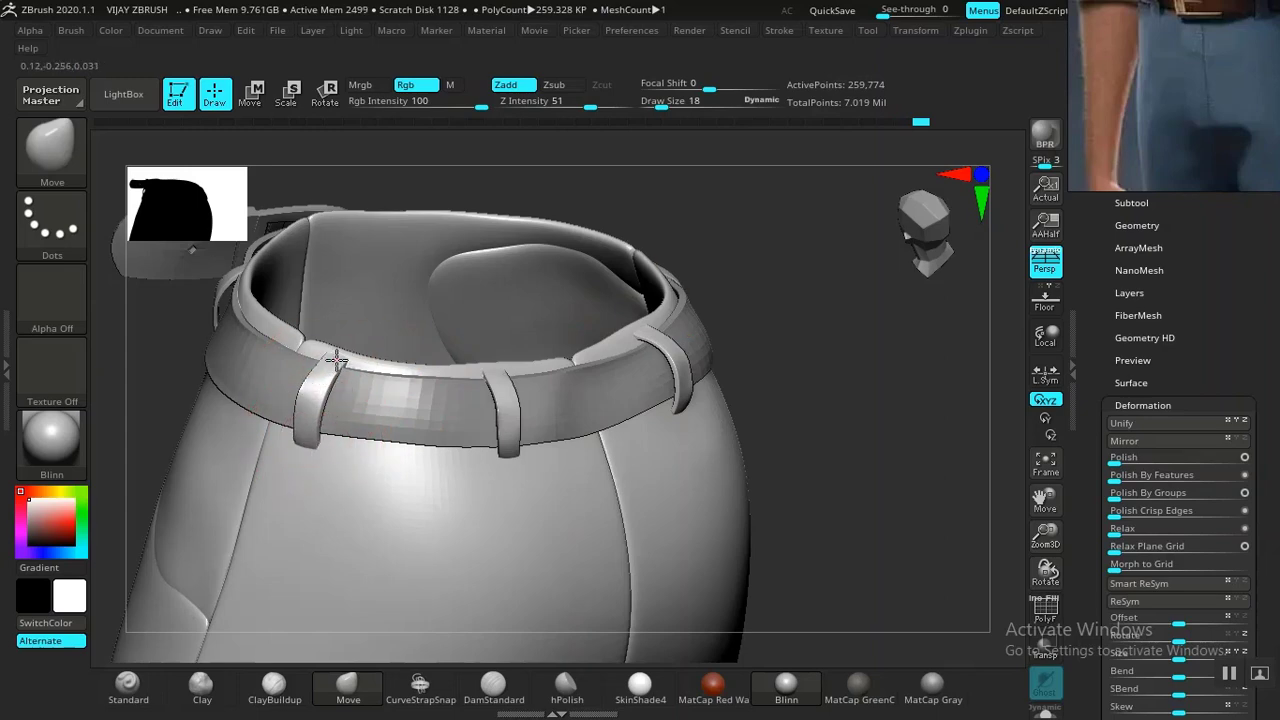
left_click_drag(800, 298, 723, 311)
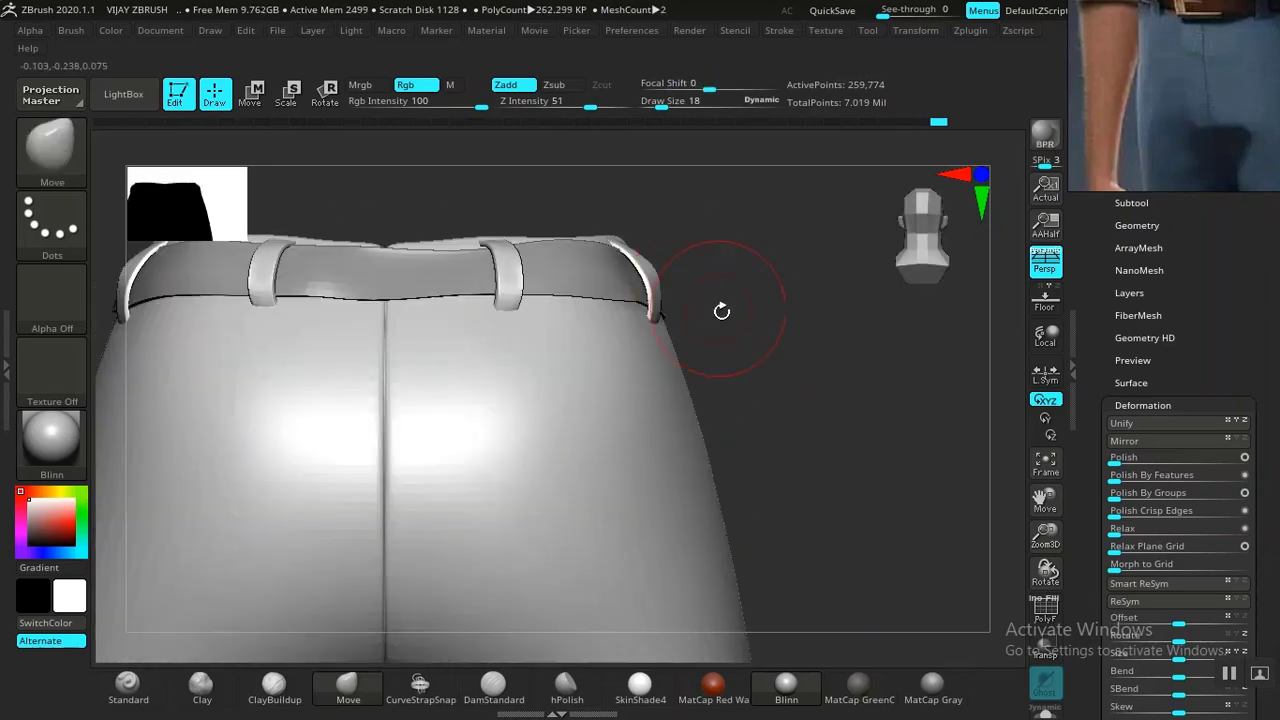
left_click_drag(797, 348, 648, 397)
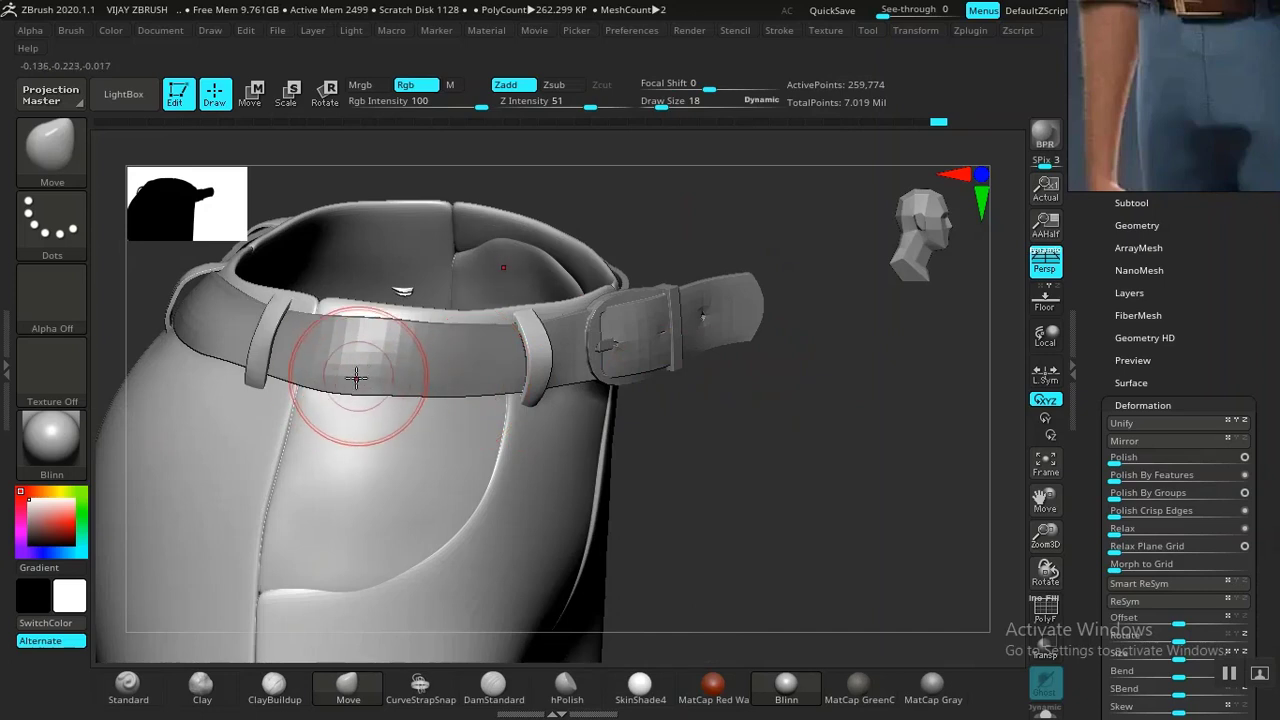
Select the belt again and nudge its upper edge beneath the hip and front loops.
left_click(409, 394, "alt")
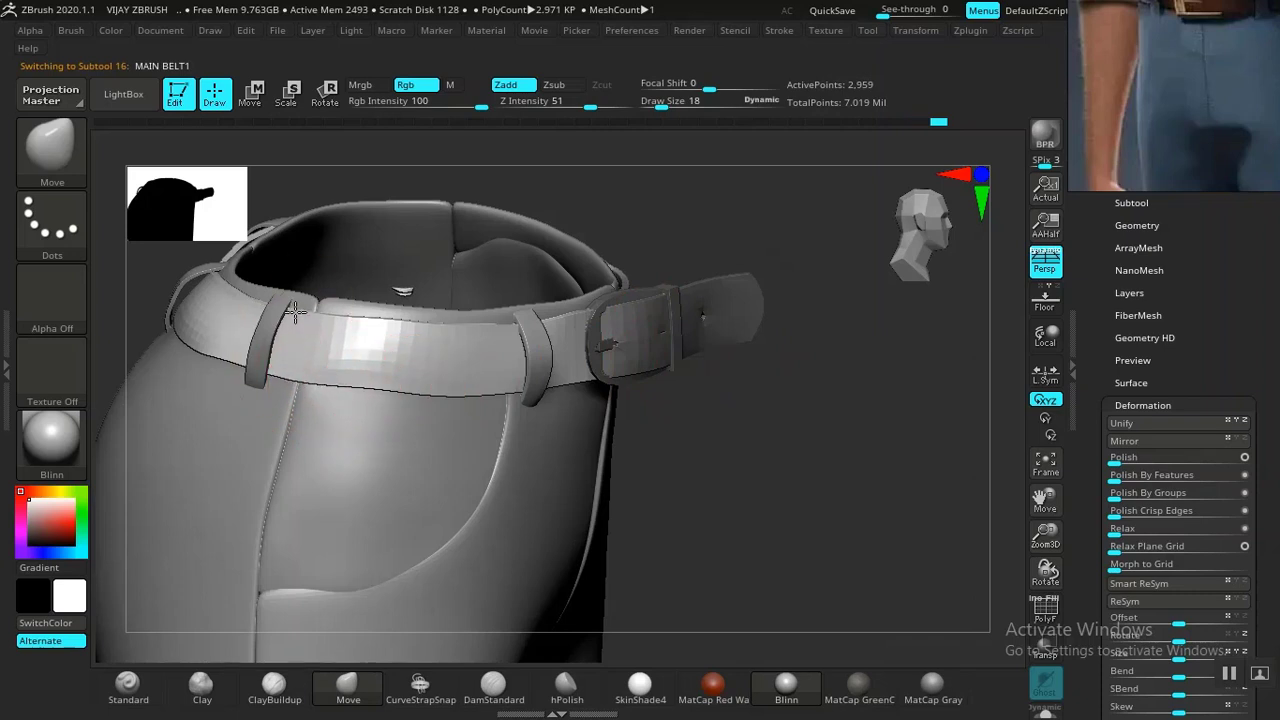
left_click_drag(690, 387, 626, 365, "shift")
left_click_drag(789, 371, 770, 401)
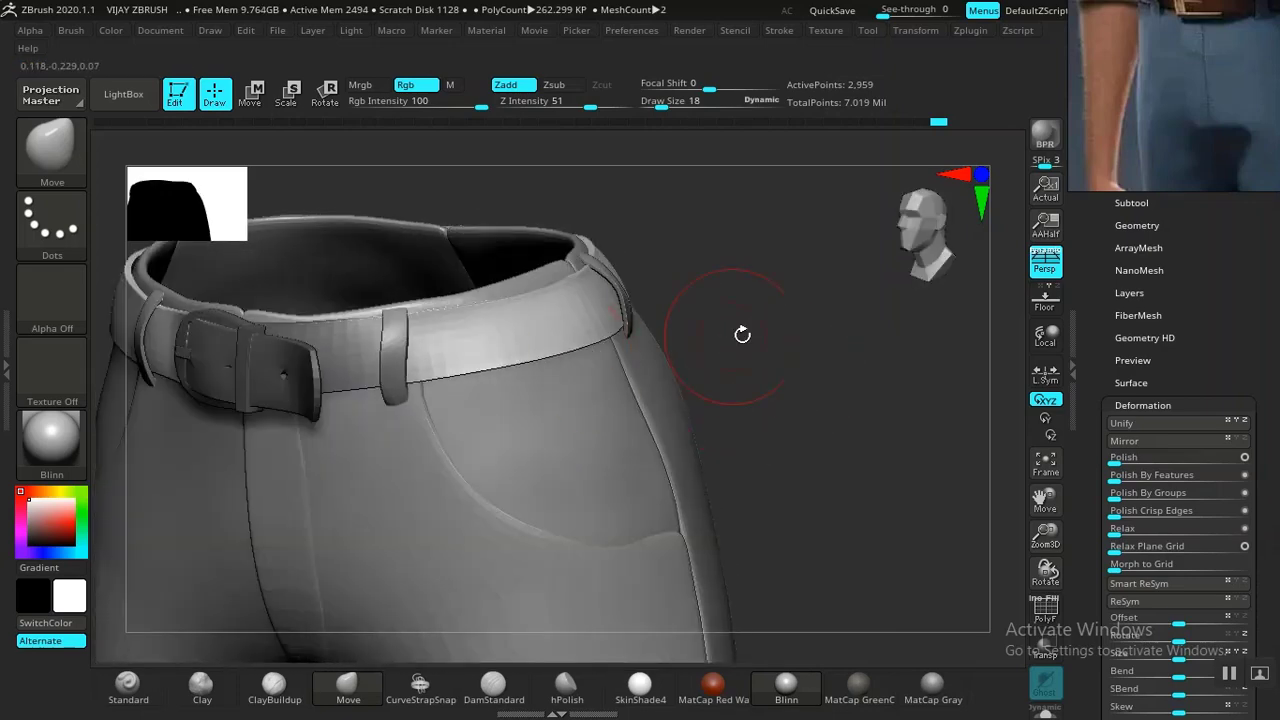
left_click_drag(742, 334, 738, 336)
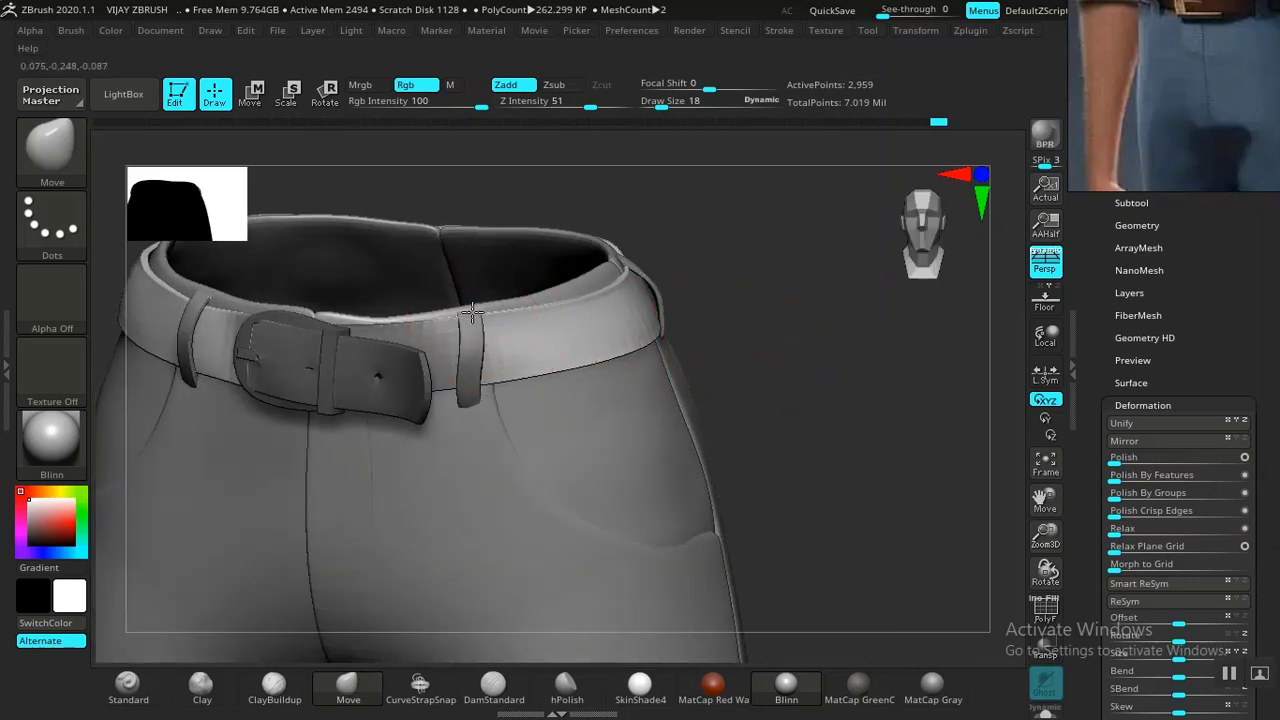
left_click_drag(769, 330, 777, 320)
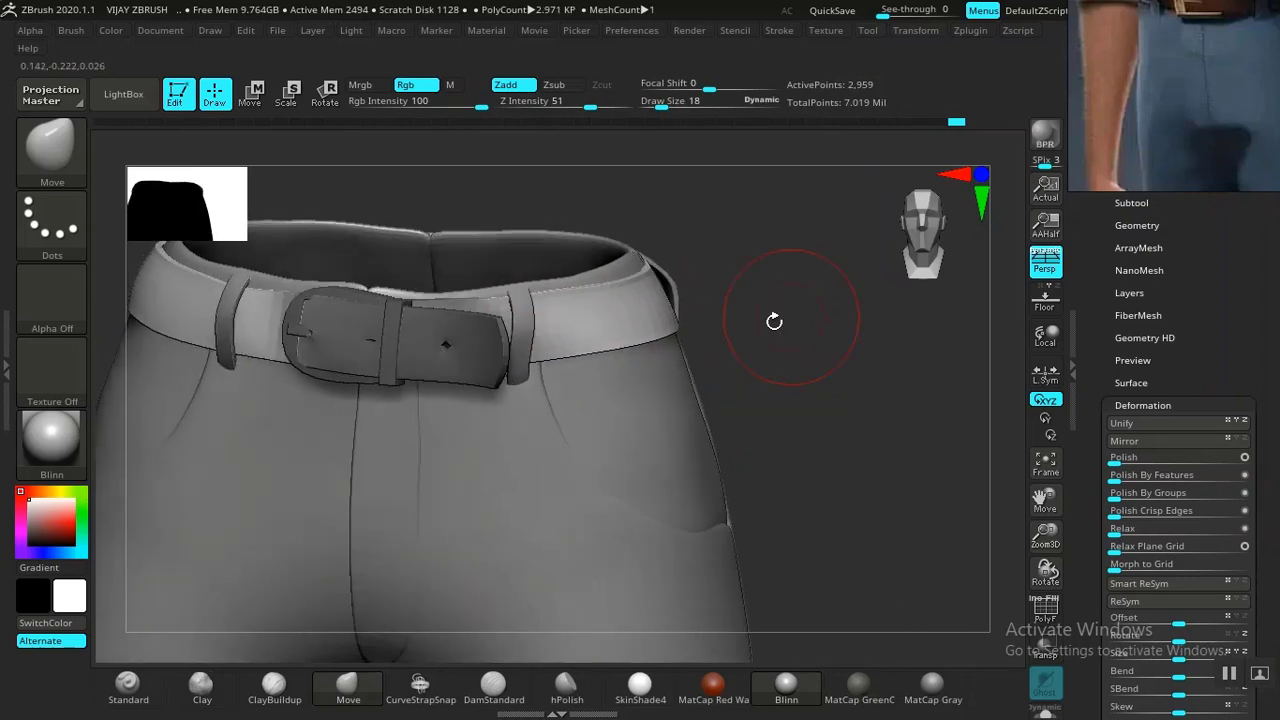
Try stronger Polish By Groups smoothing on the belt, also with the deformation's open-circle mode.
left_click(1137, 493)
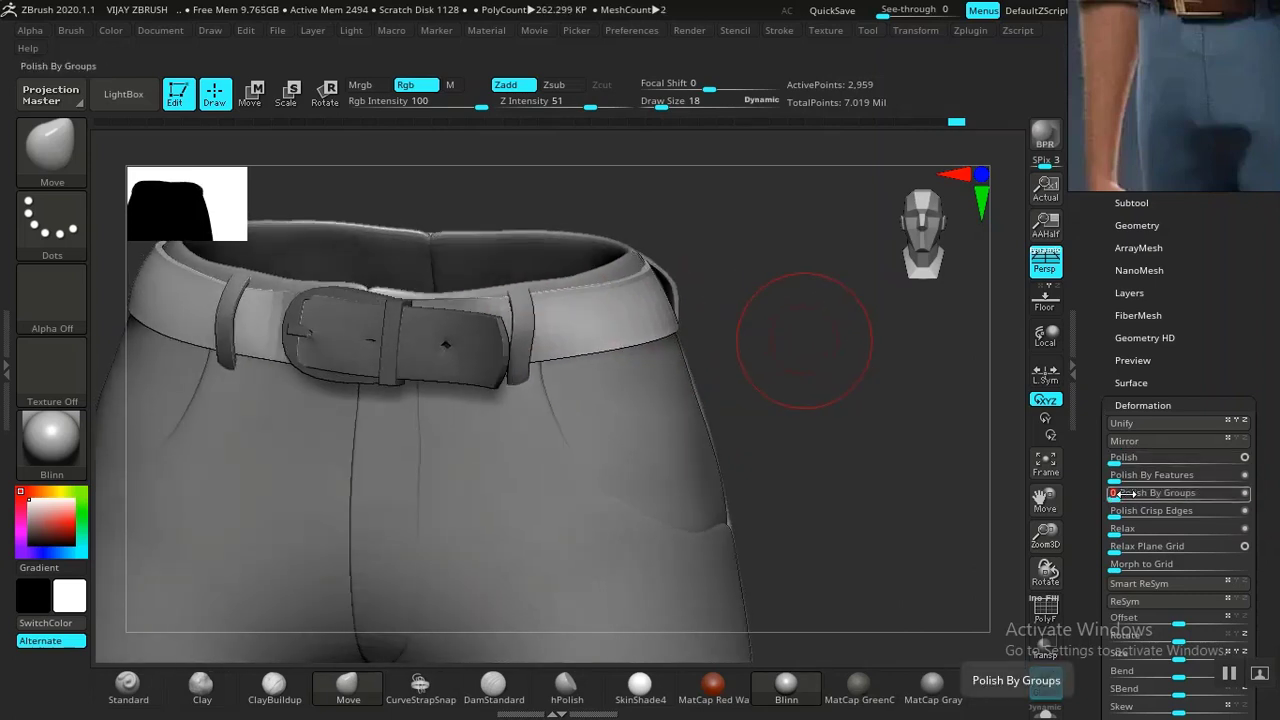
left_click_drag(1114, 494, 1154, 487)
left_click_drag(934, 451, 920, 451)
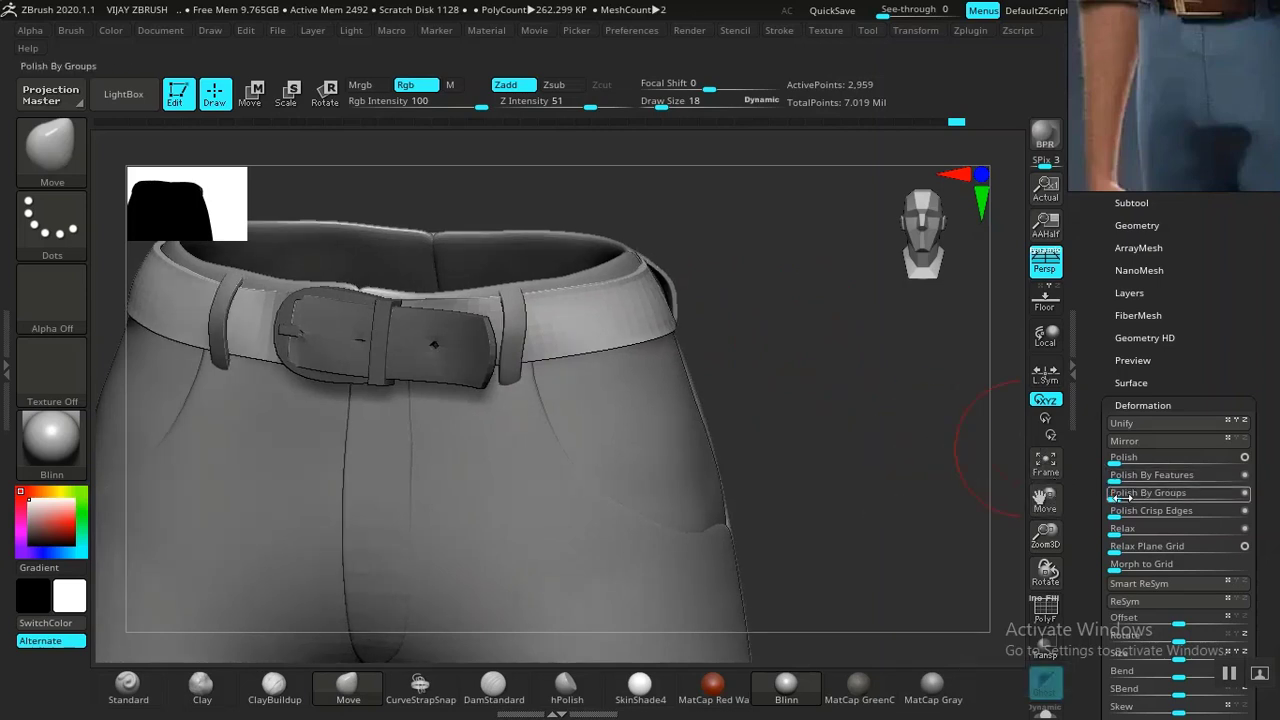
left_click_drag(1120, 494, 1182, 490)
left_click_drag(881, 411, 790, 412)
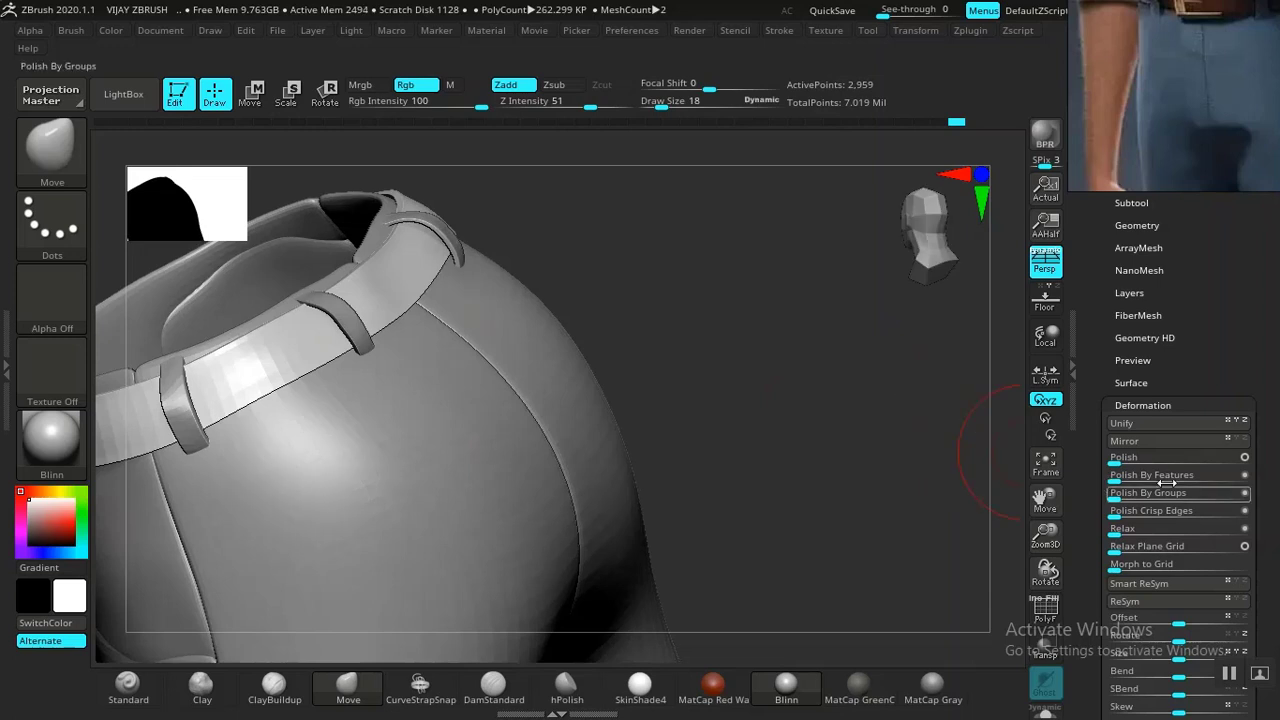
left_click(1245, 492)
left_click(1100, 494)
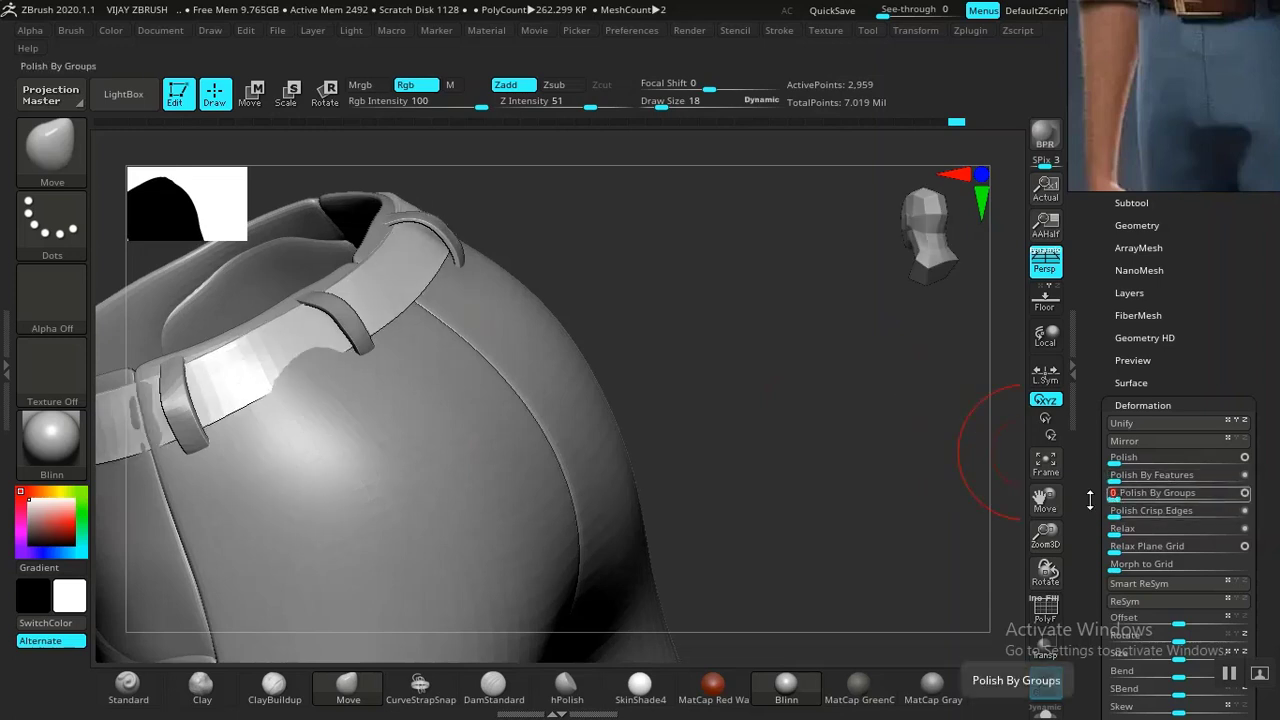
Nudge the belt's upper edge with the Move brush so it follows the waistband beneath the hip and rear loops.
left_click_drag(866, 409, 966, 372)
left_click_drag(812, 378, 811, 426)
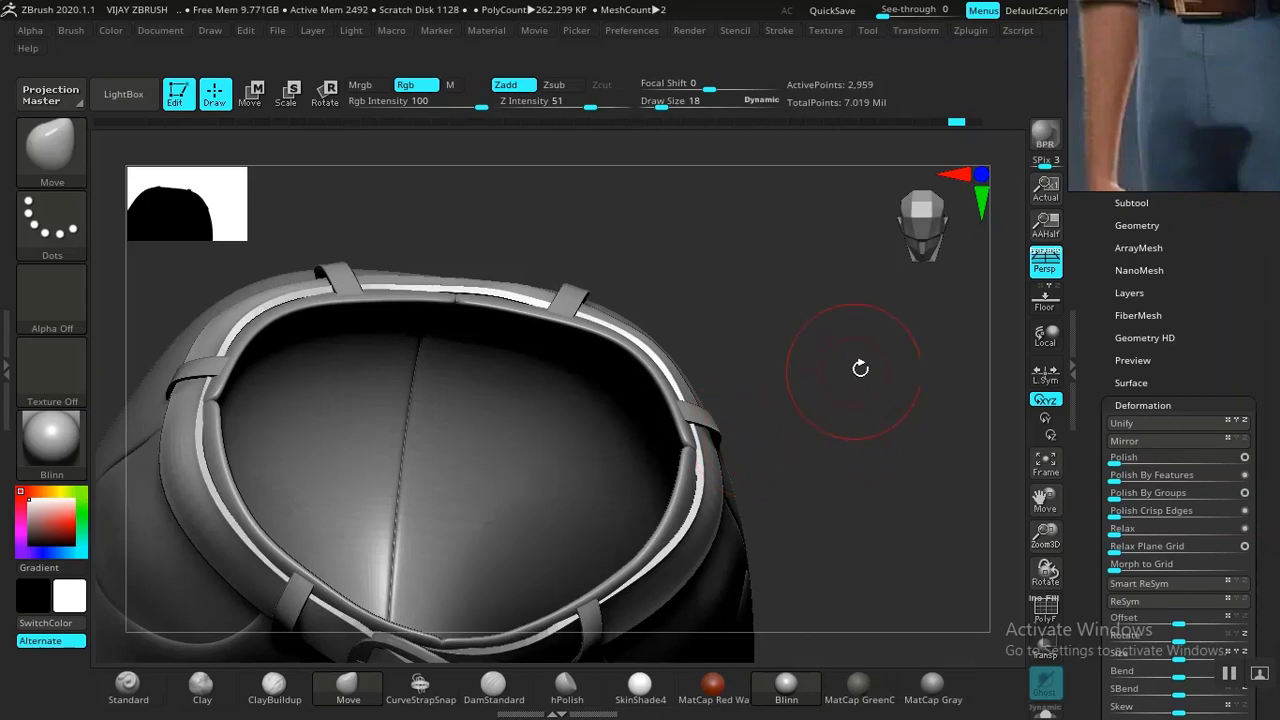
left_click_drag(860, 369, 765, 461)
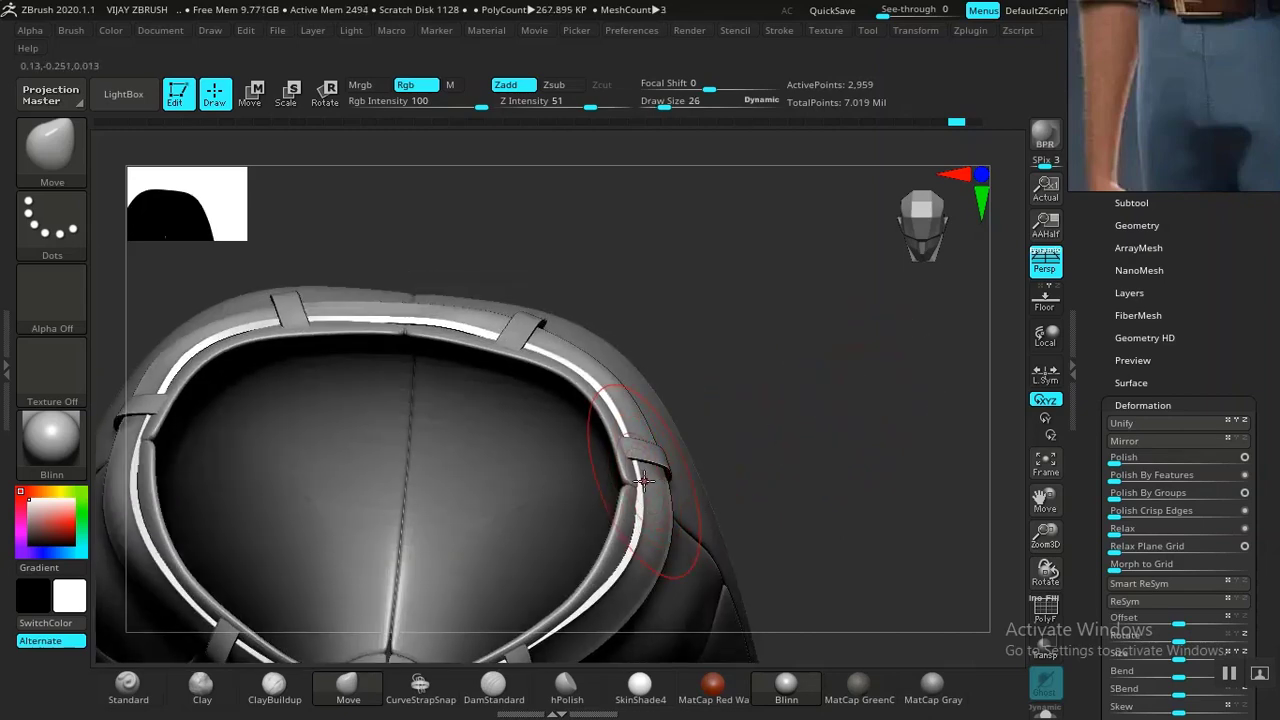
mouse_move(780, 430)
left_mouse_down()
mouse_move(806, 417)
mouse_move(794, 420)
left_mouse_up()
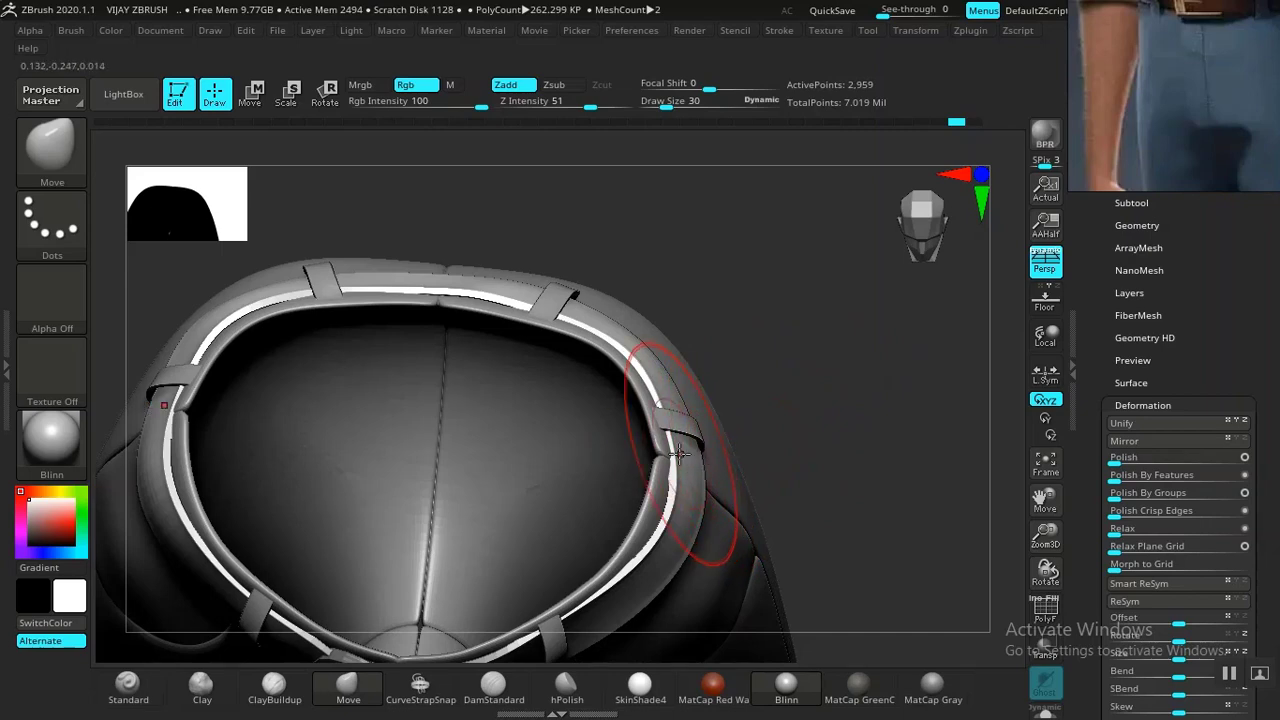
left_click_drag(684, 441, 686, 441)
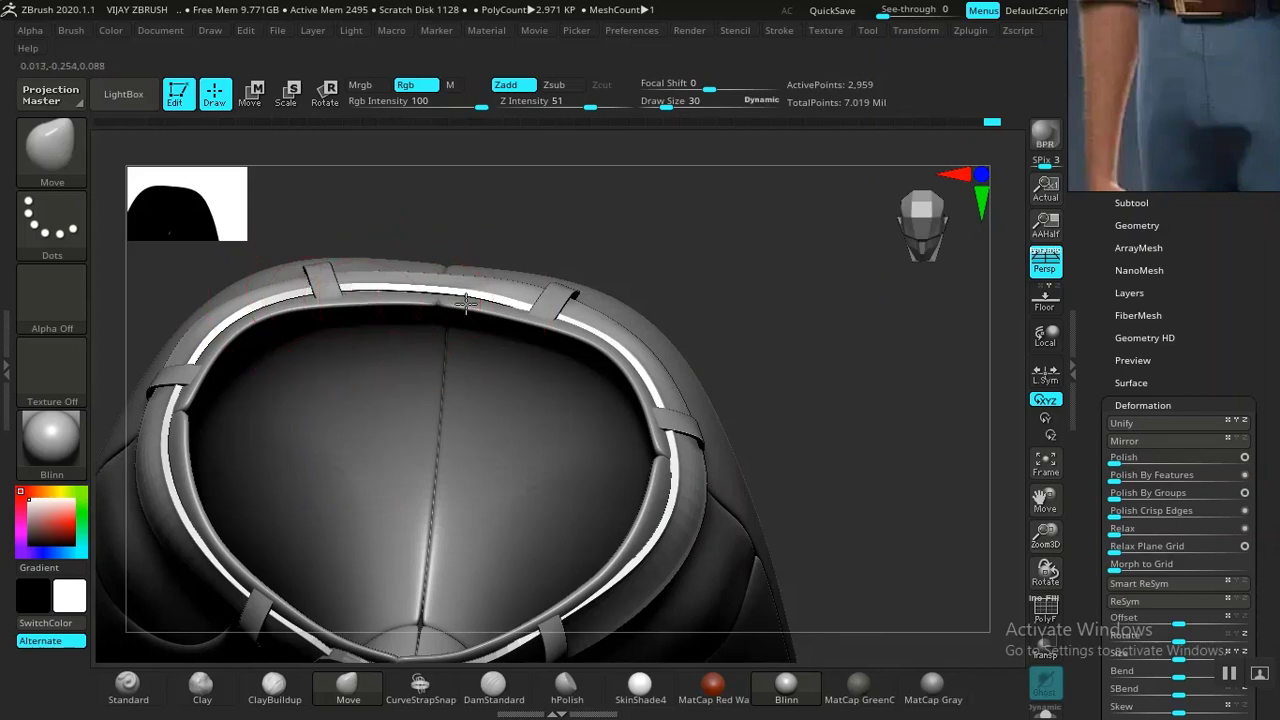
left_click_drag(811, 393, 794, 443)
left_click_drag(870, 411, 768, 472)
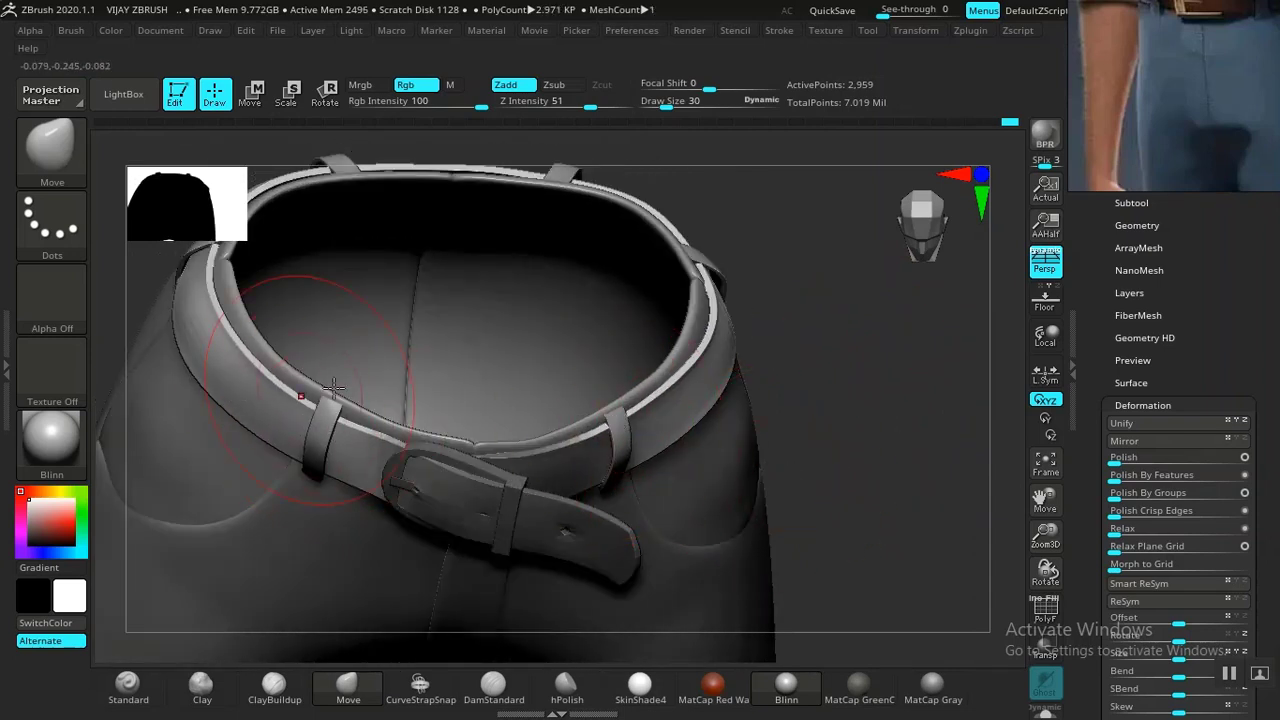
Nudge the belt behind the buckle against the waistband and check its fit from the front, below and side.
left_click_drag(838, 371, 697, 345)
left_click_drag(421, 393, 407, 389)
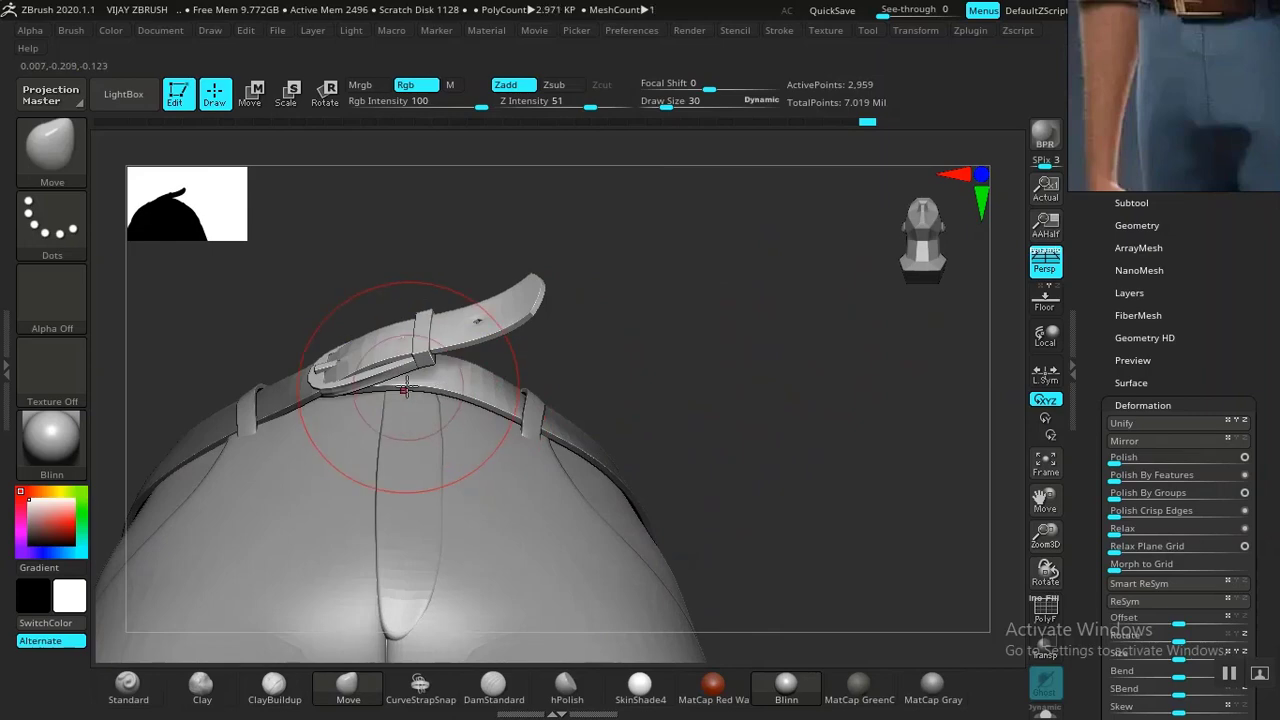
left_click_drag(724, 343, 850, 320)
right_click_drag(291, 505, 412, 501)
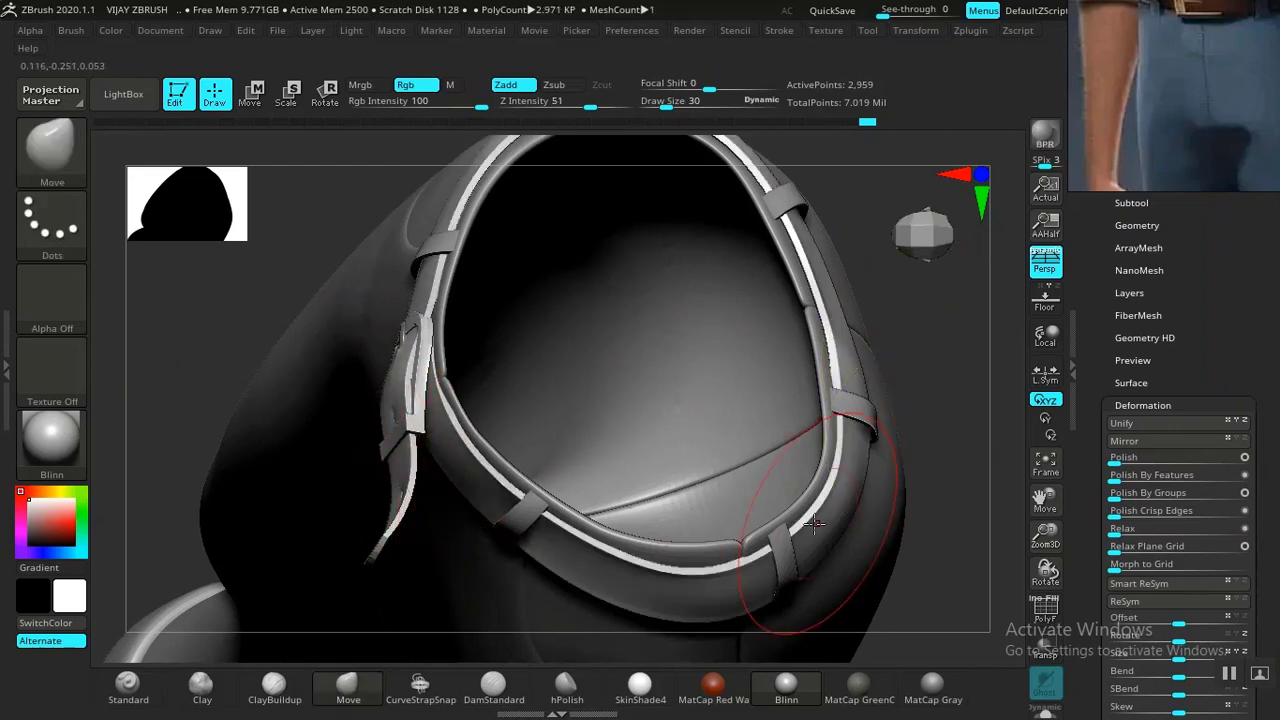
mouse_move(808, 614)
left_mouse_down("ctrl")
mouse_move(491, 620)
mouse_move(441, 536)
mouse_move(432, 364)
left_mouse_up("ctrl")
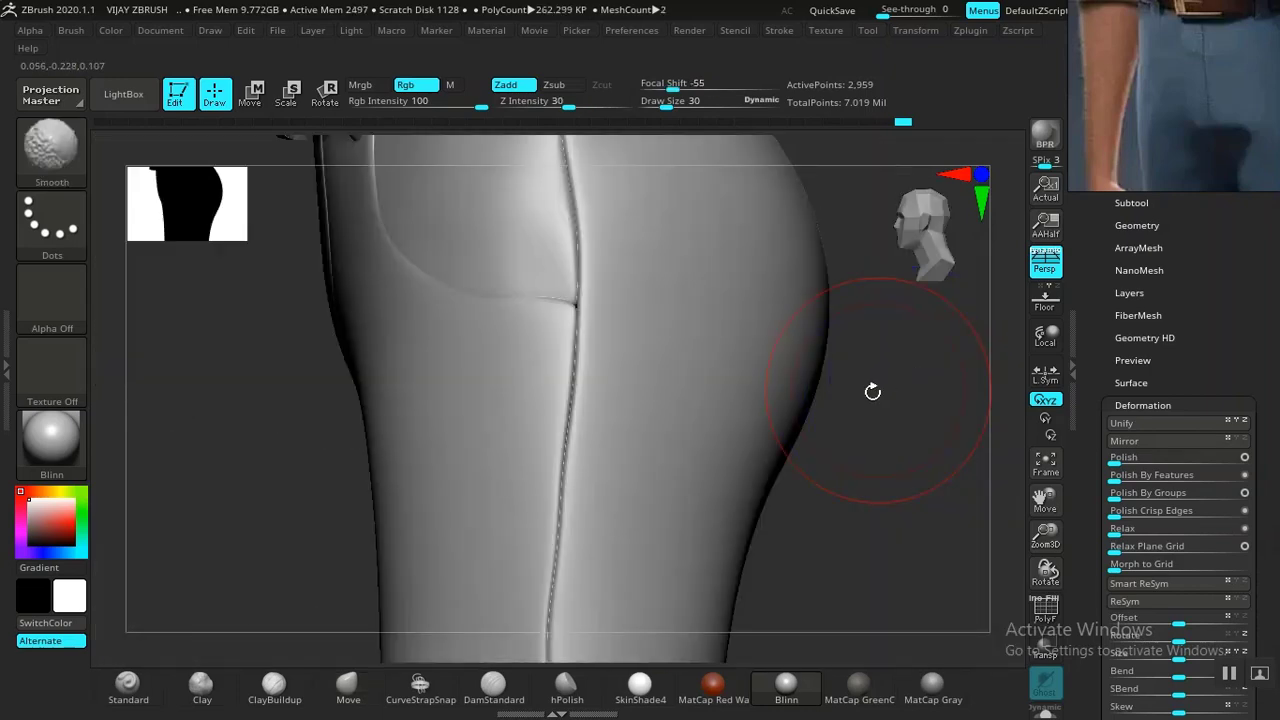
left_click_drag(809, 529, 892, 384)
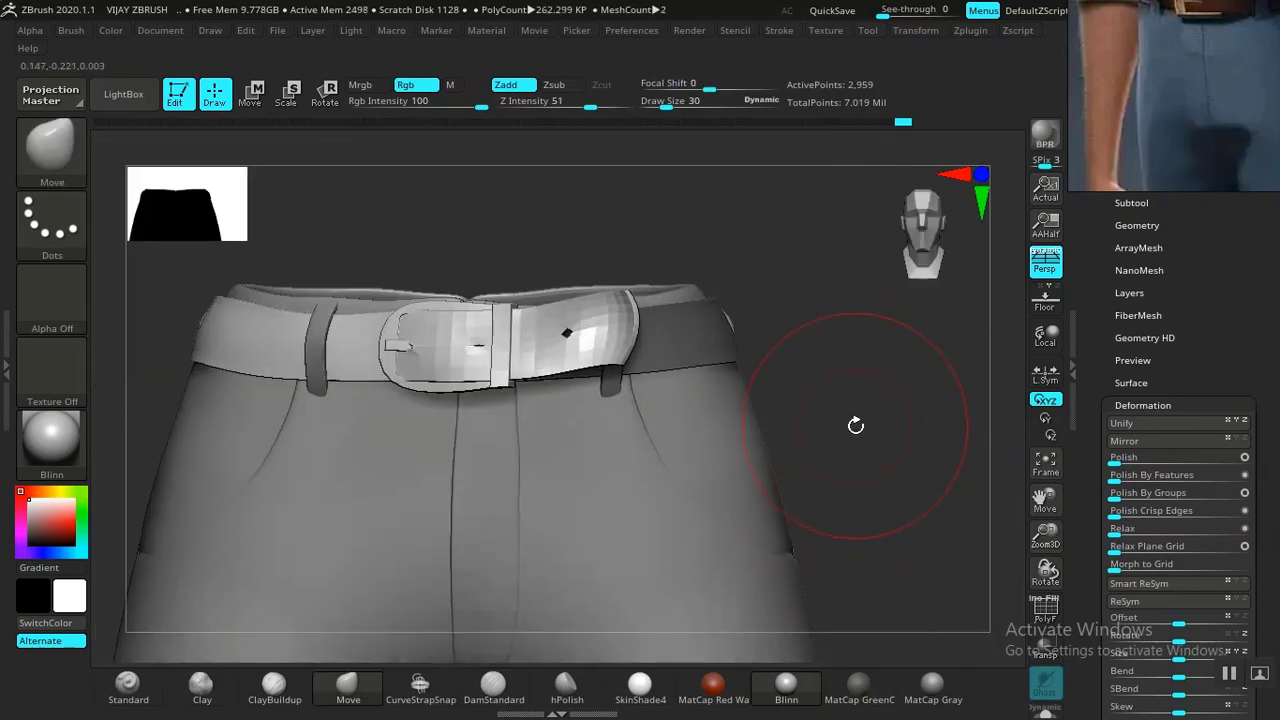
left_click_drag(857, 423, 814, 529)
key("ctrl")
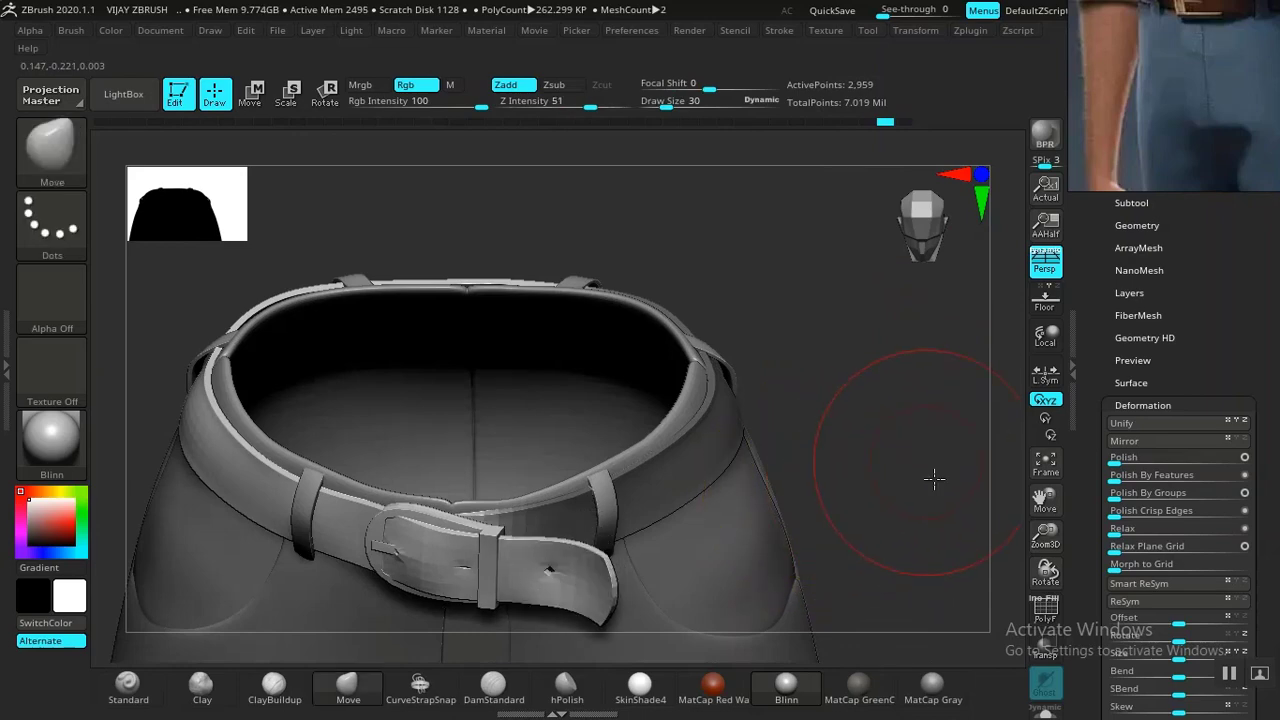
left_click_drag(933, 479, 874, 303)
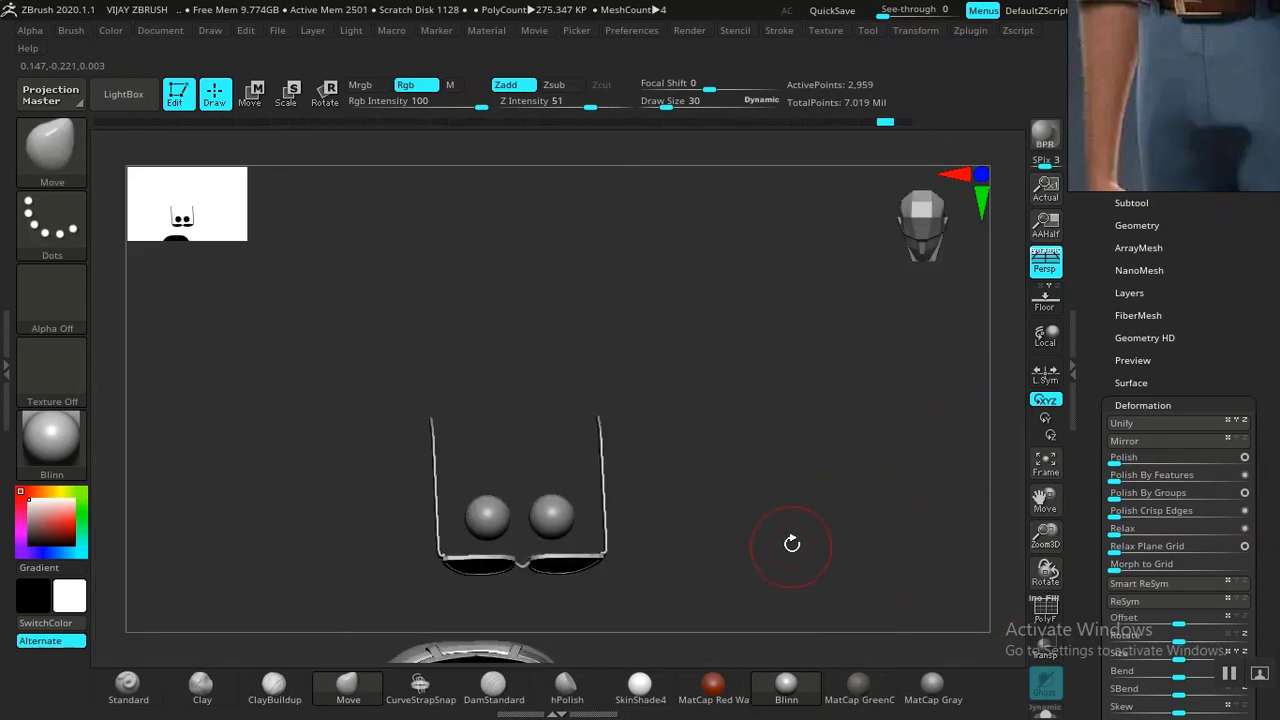
Mask the belt's loose tip beyond the keeper with a lasso and invert the mask to leave only the tip editable.
mouse_move(791, 543)
left_mouse_down()
mouse_move(780, 451)
mouse_move(766, 500)
mouse_move(749, 509)
mouse_move(790, 541)
left_mouse_up()
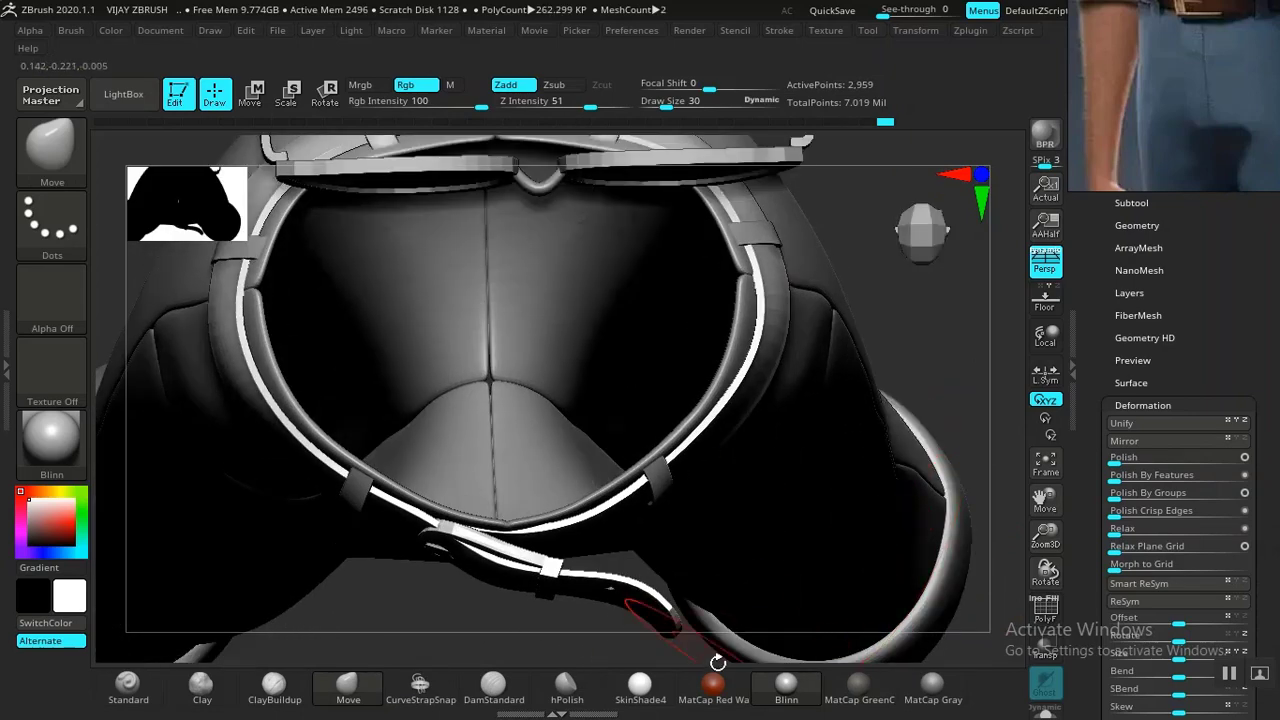
left_click_drag(648, 610, 730, 643, "ctrl")
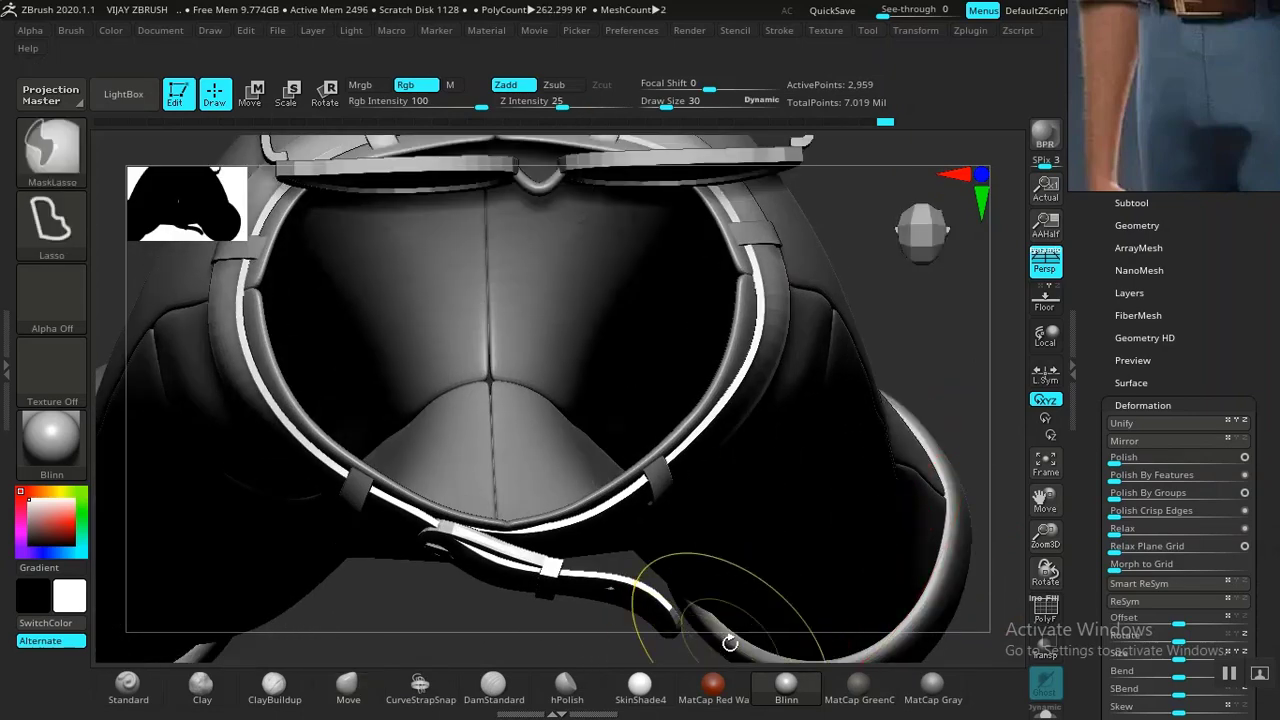
left_click_drag(560, 630, 552, 550, "alt")
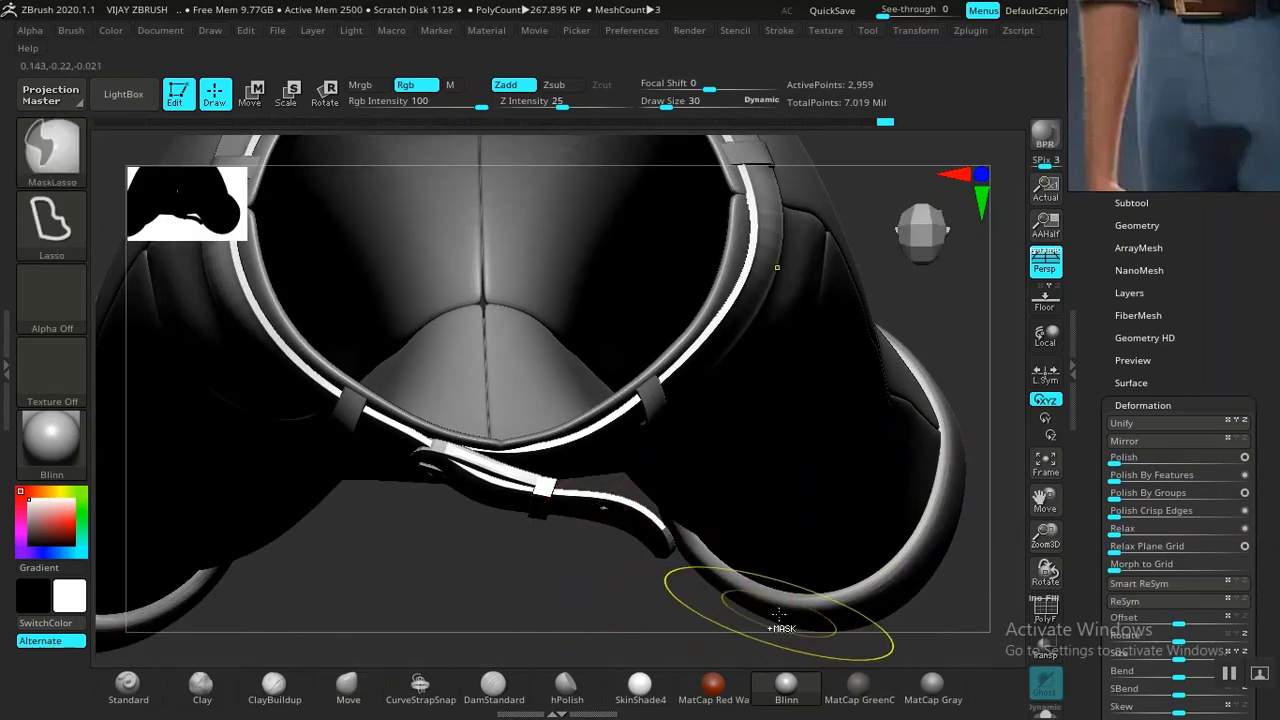
mouse_move(601, 612)
left_mouse_down("ctrl")
mouse_move(554, 565)
mouse_move(557, 501)
left_mouse_up("ctrl")
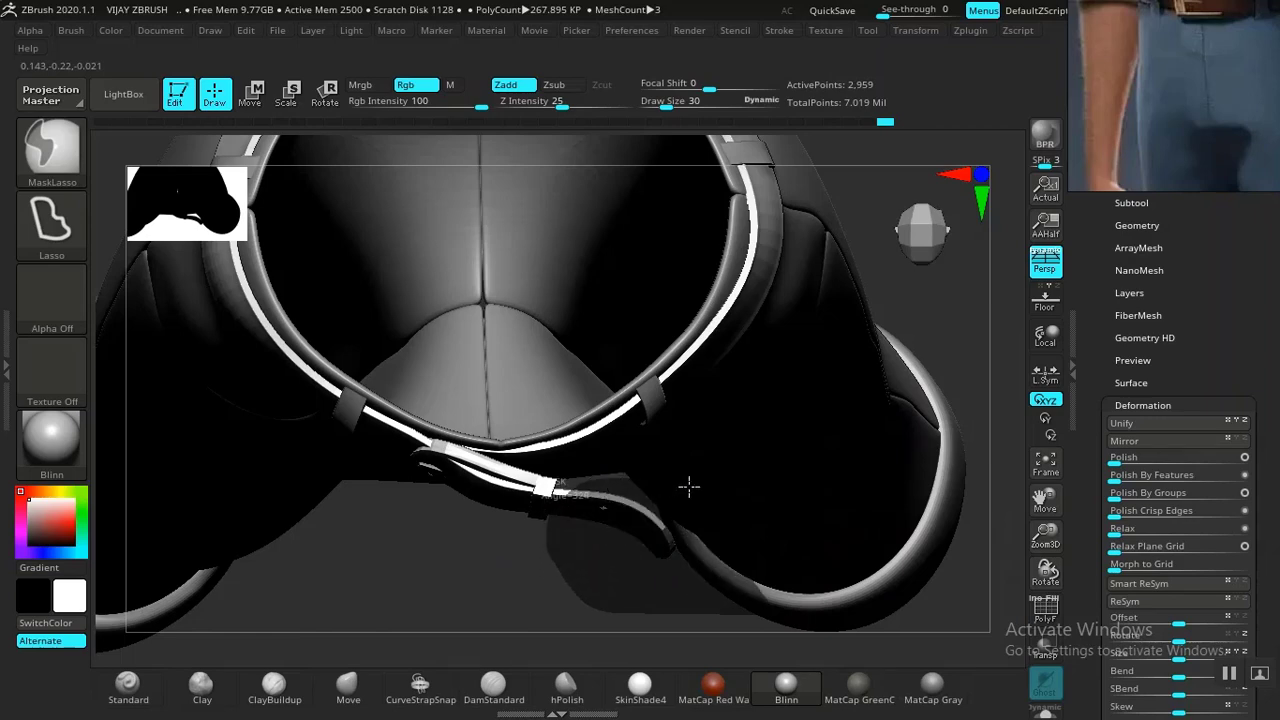
left_click_drag(689, 487, 700, 500, "ctrl")
mouse_move(550, 558)
left_mouse_down()
mouse_move(566, 420)
mouse_move(600, 405)
left_mouse_up()
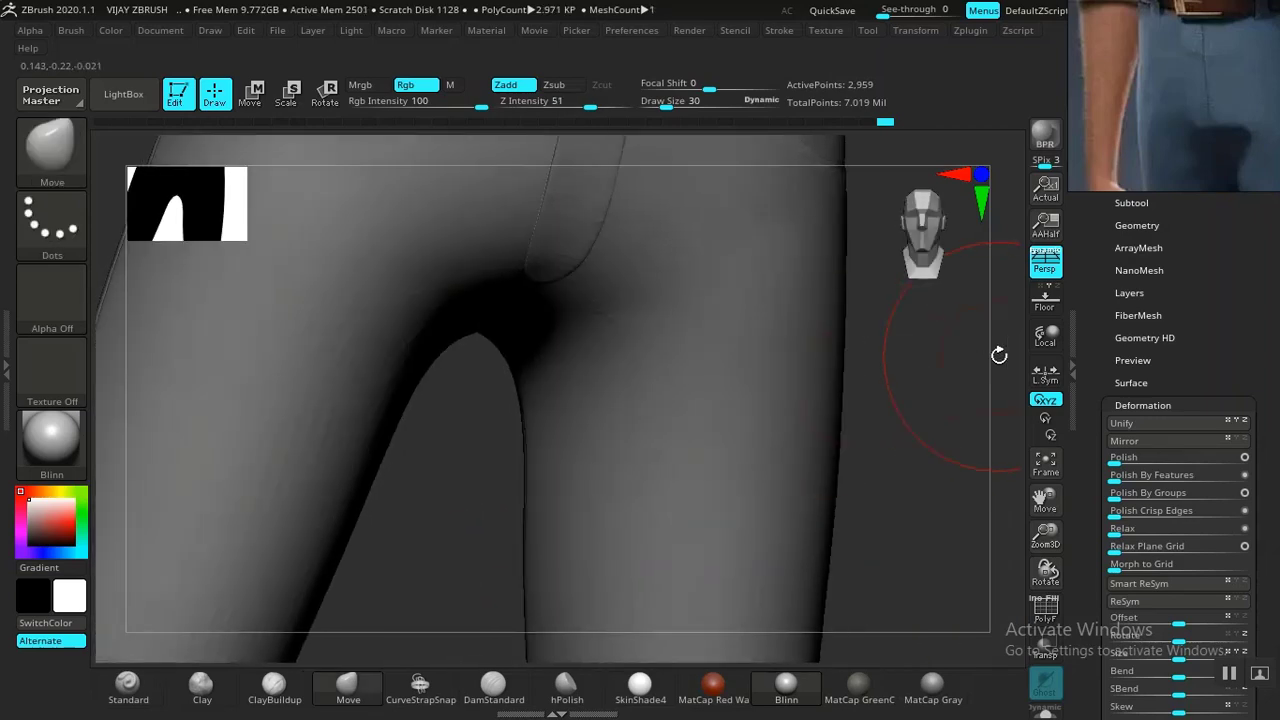
mouse_move(999, 355)
left_mouse_down()
mouse_move(871, 526)
mouse_move(457, 471)
left_mouse_up()
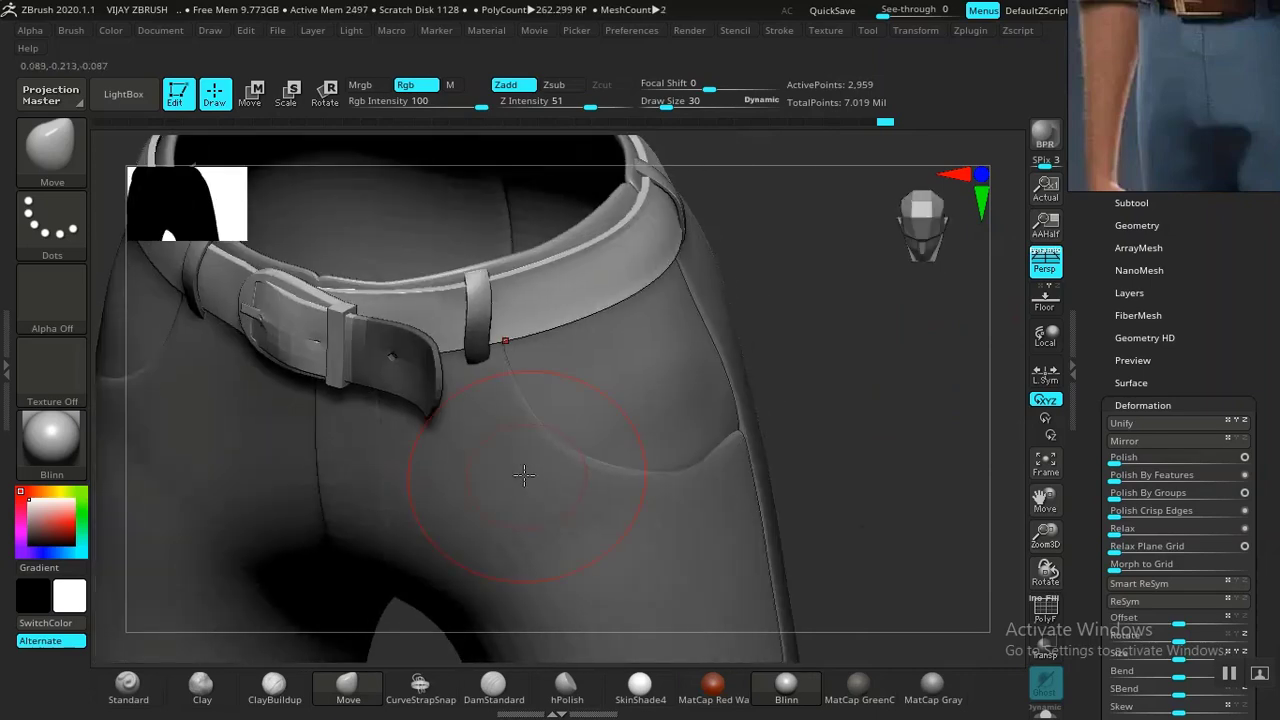
left_click(362, 363, "ctrl")
mouse_move(845, 362)
left_mouse_down()
mouse_move(846, 417)
mouse_move(877, 423)
mouse_move(738, 507)
left_mouse_up()
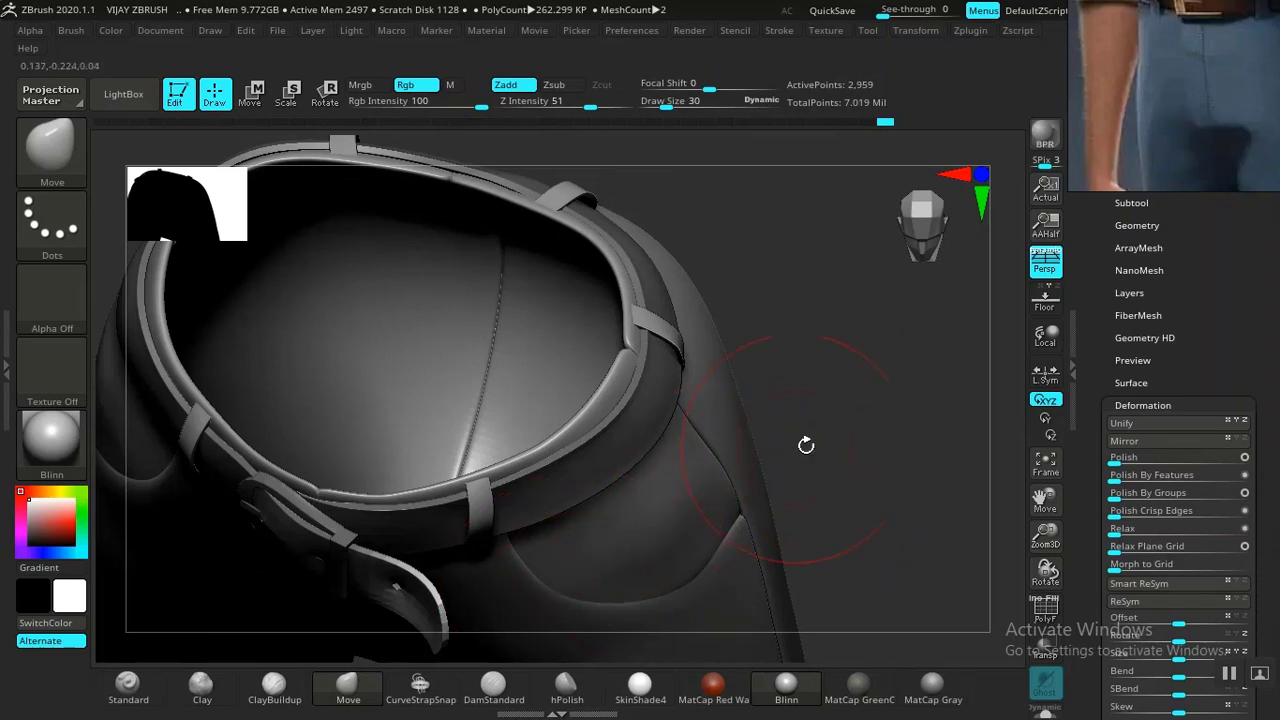
Bend the unmasked belt tip toward the trousers with the Move brush.
left_click_drag(806, 445, 570, 459)
mouse_move(497, 519)
left_mouse_down()
mouse_move(491, 509)
mouse_move(566, 424)
left_mouse_up()
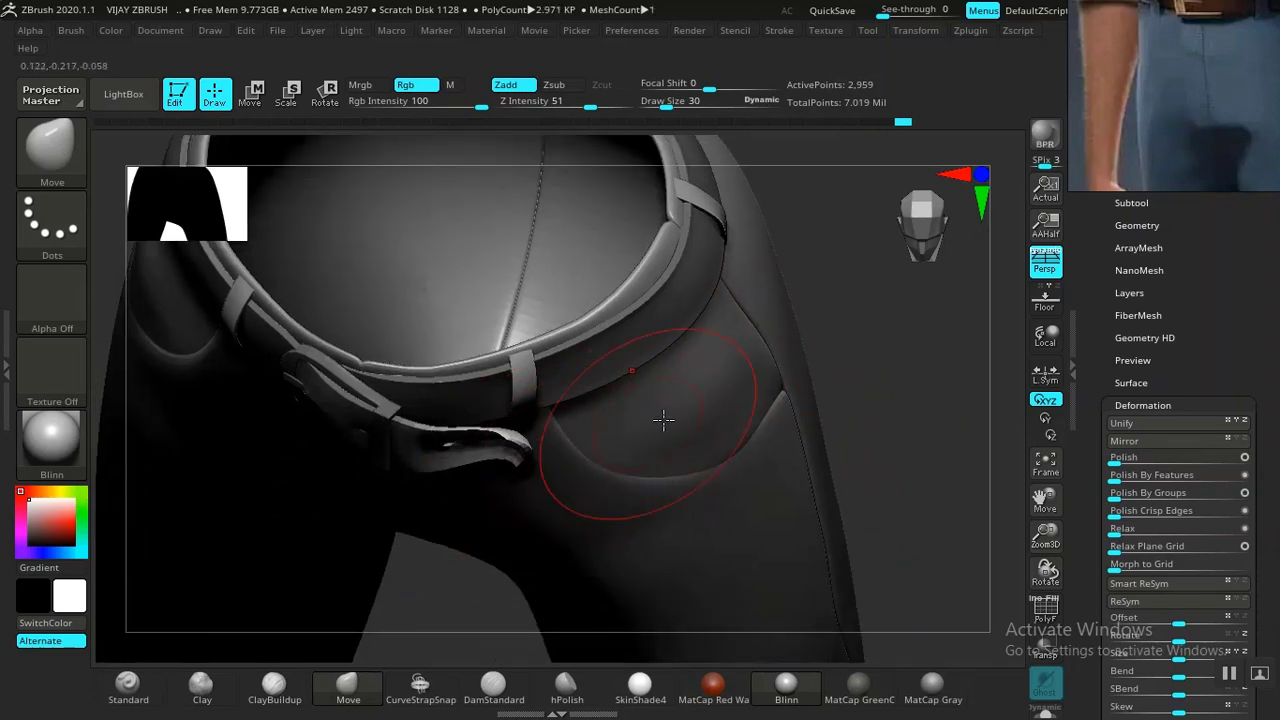
left_click_drag(880, 330, 906, 288)
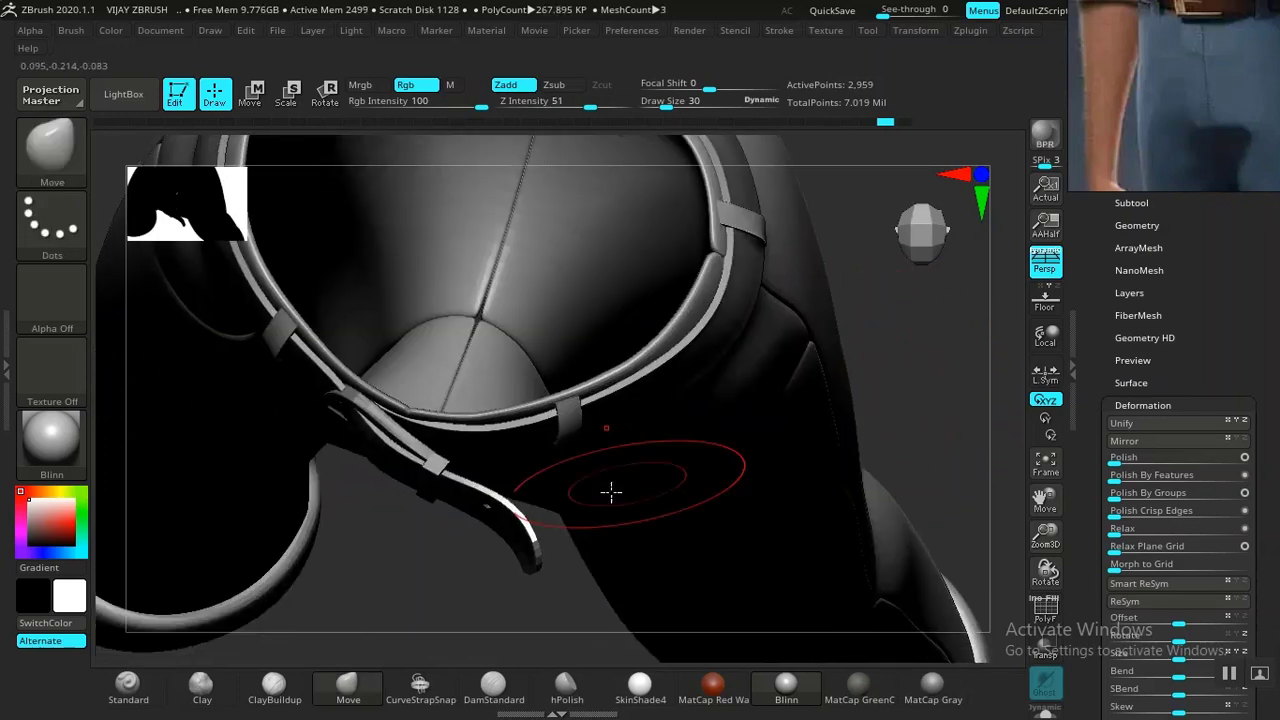
mouse_move(503, 523)
left_mouse_down()
mouse_move(496, 546)
mouse_move(546, 523)
mouse_move(434, 546)
mouse_move(443, 537)
left_mouse_up()
Centre the transform gizmo on the unmasked belt tip and move the tip back toward the waistband.
key("w")
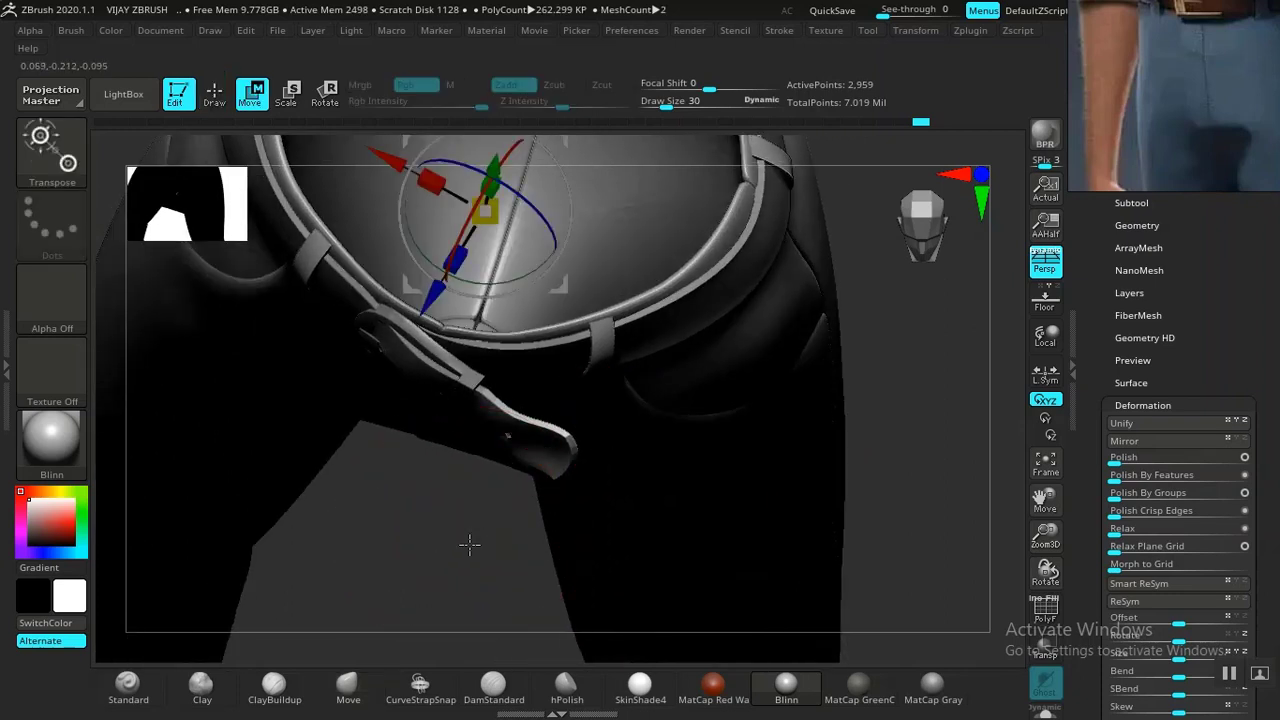
left_click_drag(451, 460, 455, 606)
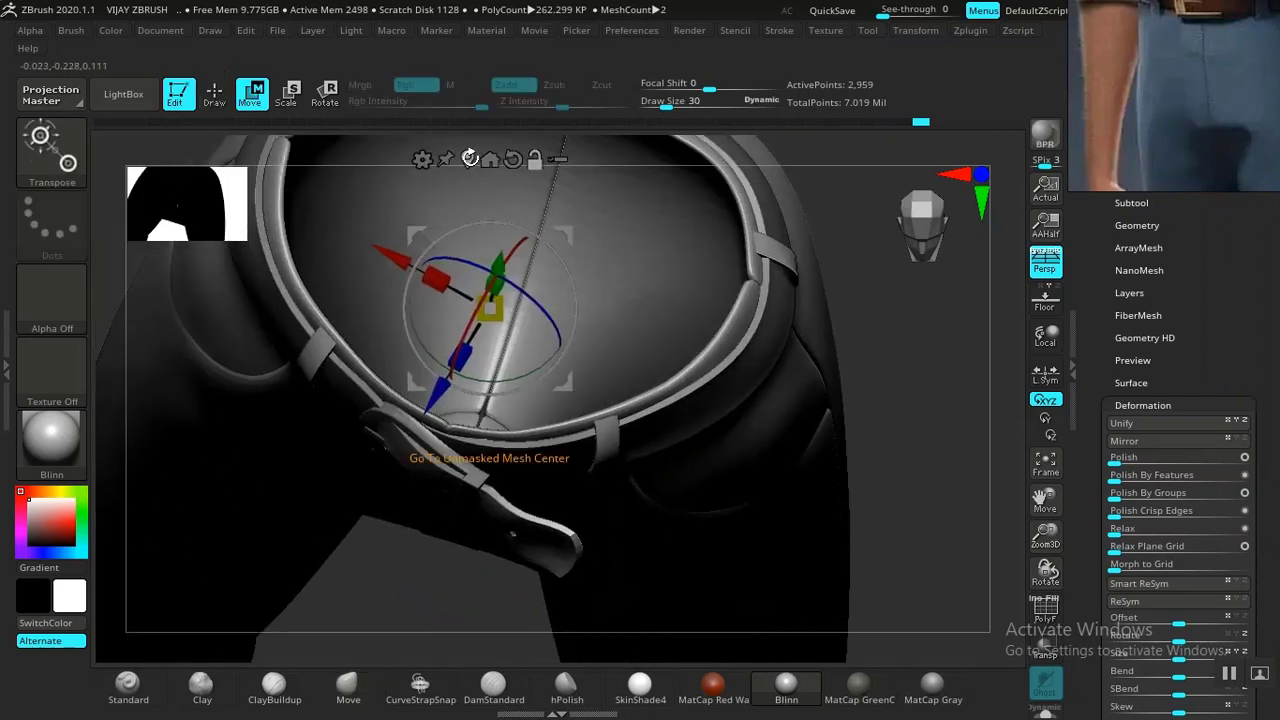
left_click(470, 158)
left_click_drag(946, 314, 866, 640, "shift")
left_click_drag(610, 254, 558, 259)
left_click_drag(923, 363, 891, 489)
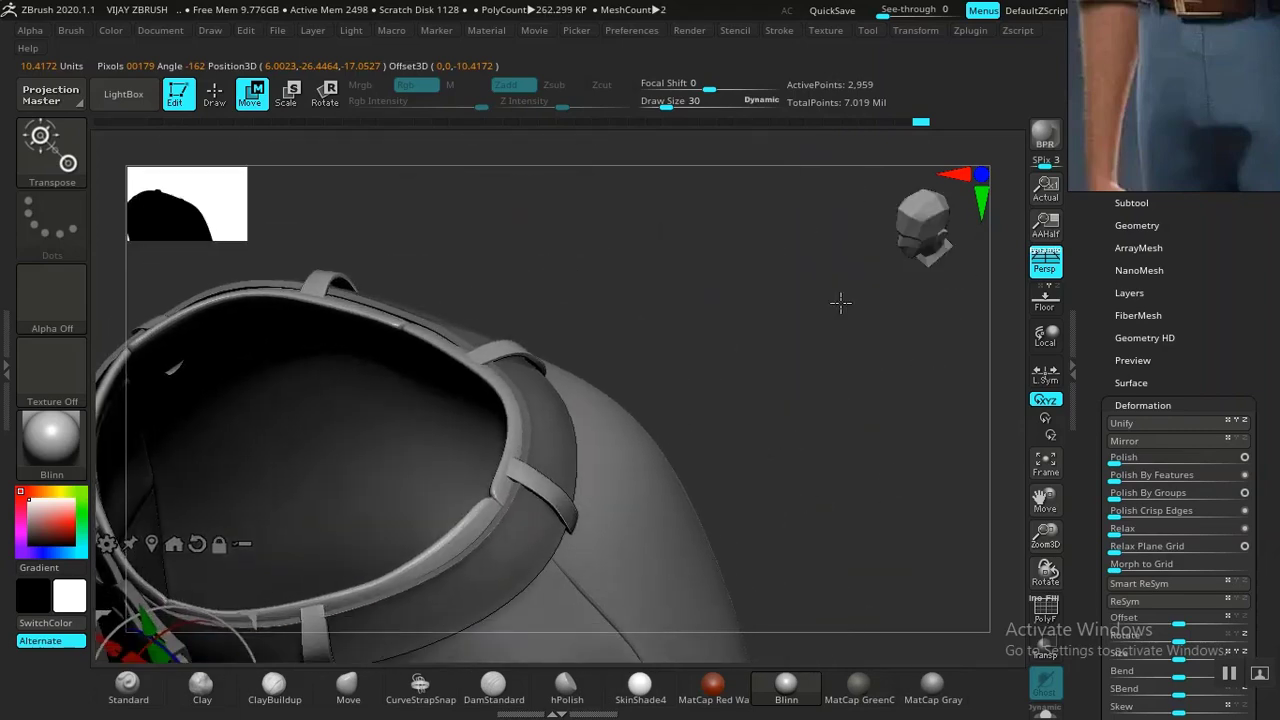
Fine-tune the belt tip's position with the gizmo so it meets the front loop, and return to the Move brush.
left_click_drag(837, 303, 451, 425)
left_click_drag(304, 494, 326, 487)
left_click_drag(849, 310, 818, 280)
left_click_drag(892, 304, 823, 506, "alt")
left_click_drag(784, 421, 772, 590)
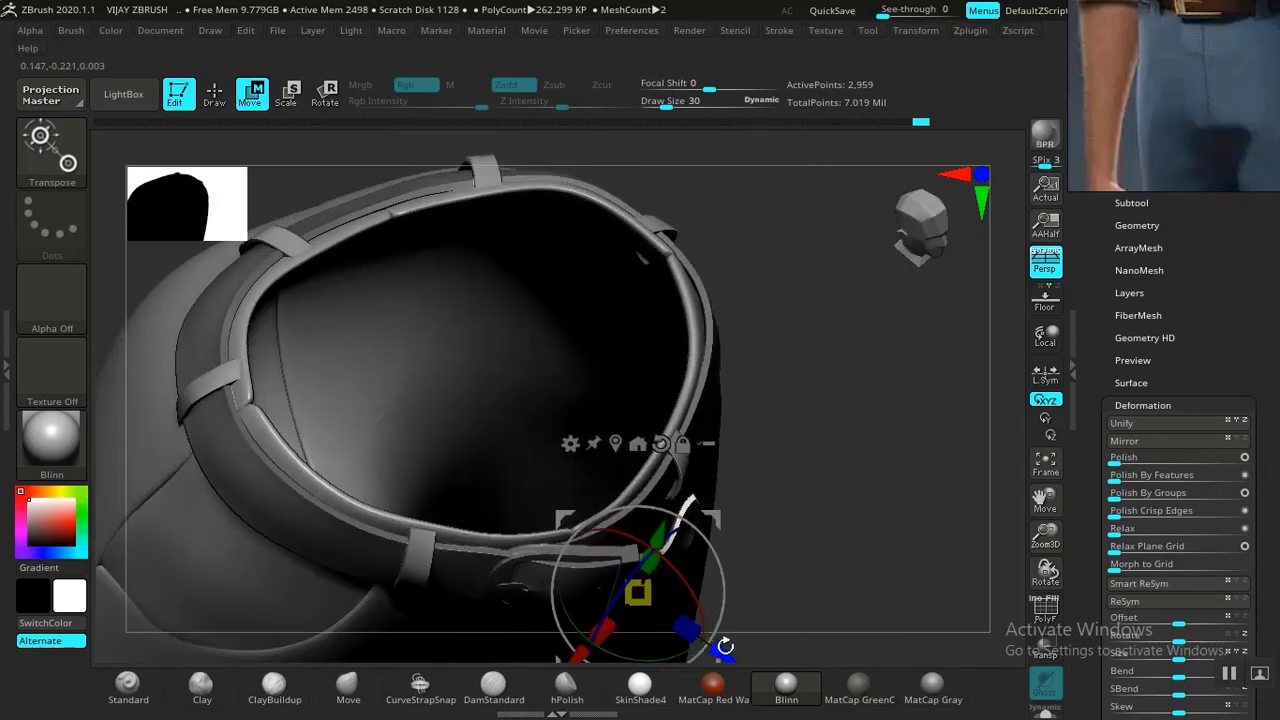
left_click_drag(725, 645, 720, 623)
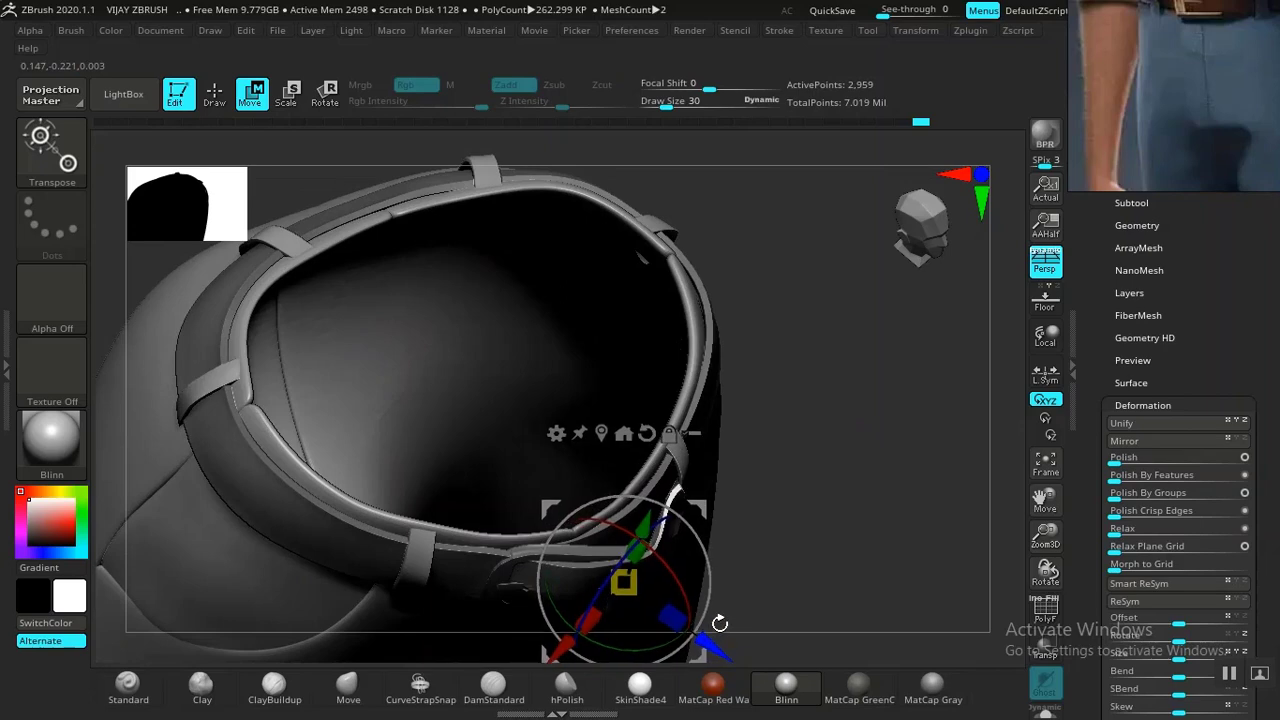
left_click_drag(851, 486, 735, 451)
mouse_move(465, 277)
left_mouse_down()
mouse_move(620, 306)
mouse_move(666, 294)
left_mouse_up()
key("q")
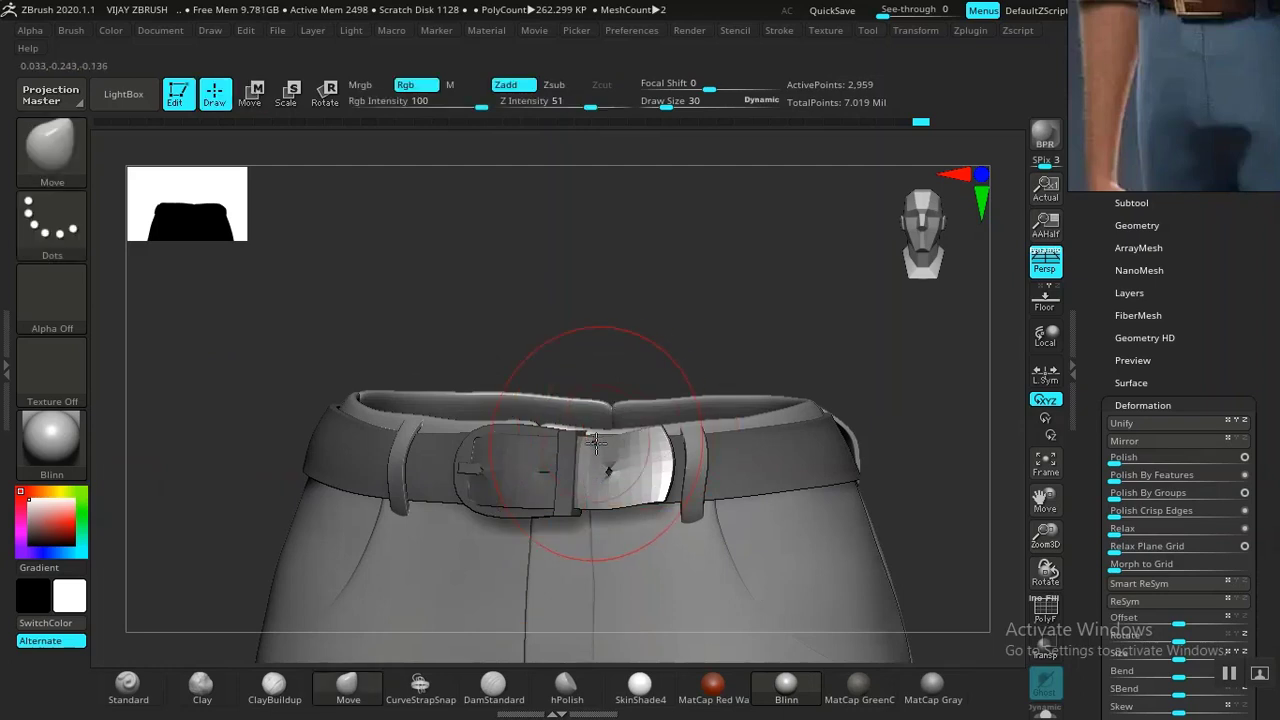
Protect the belt tip with a mask and nudge the belt beside the keeper where the tip passes through.
left_click_drag(668, 484, 500, 406)
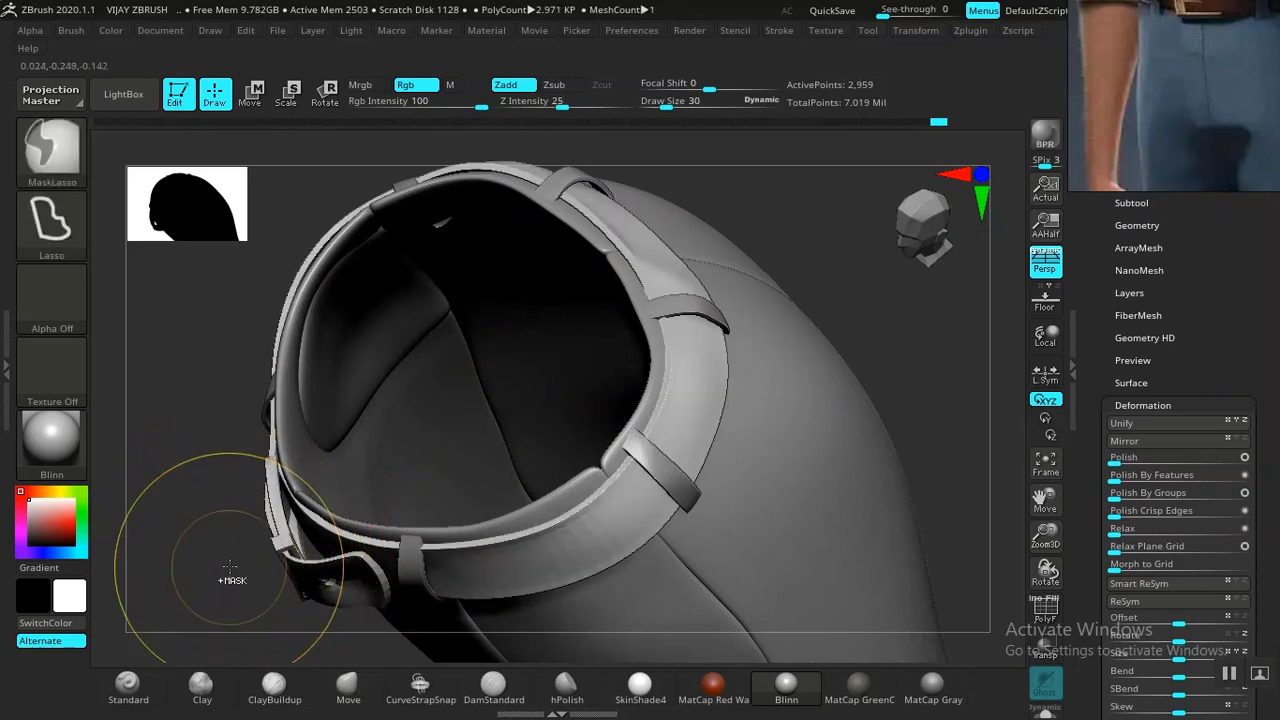
mouse_move(227, 563)
left_mouse_down()
mouse_move(298, 563)
mouse_move(321, 527)
left_mouse_up()
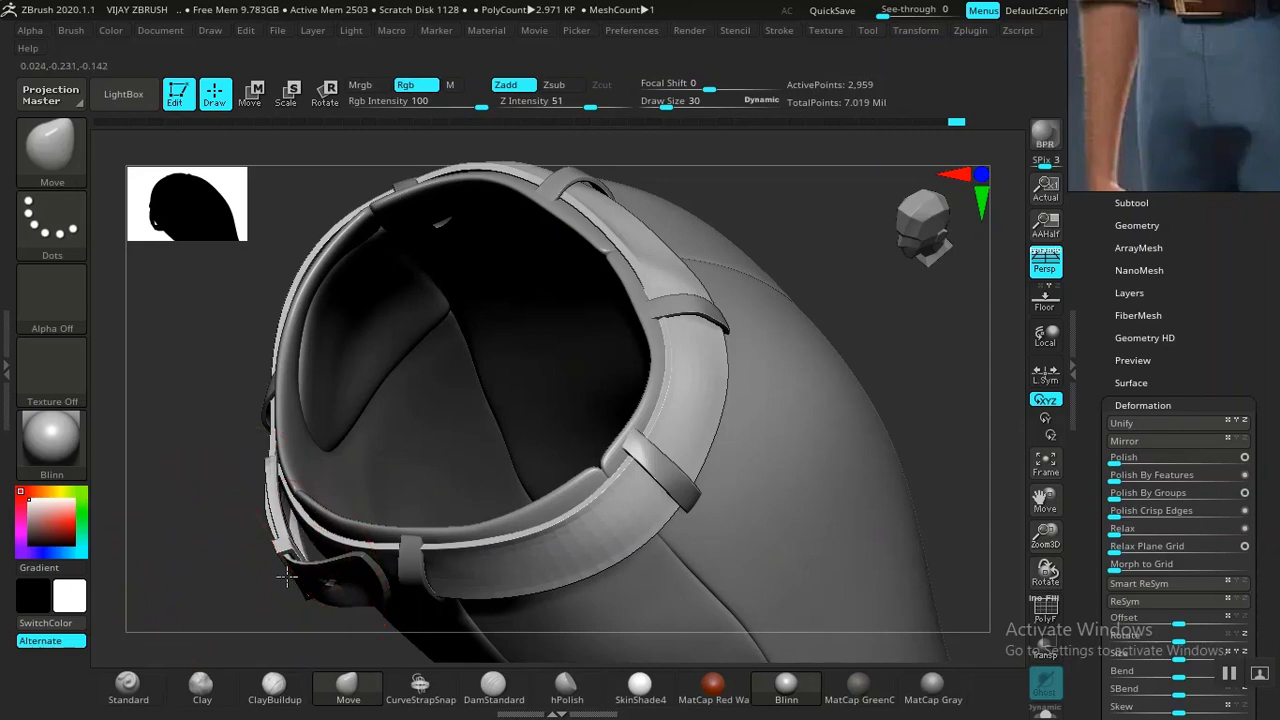
left_click_drag(287, 577, 294, 570)
left_click_drag(860, 288, 830, 300)
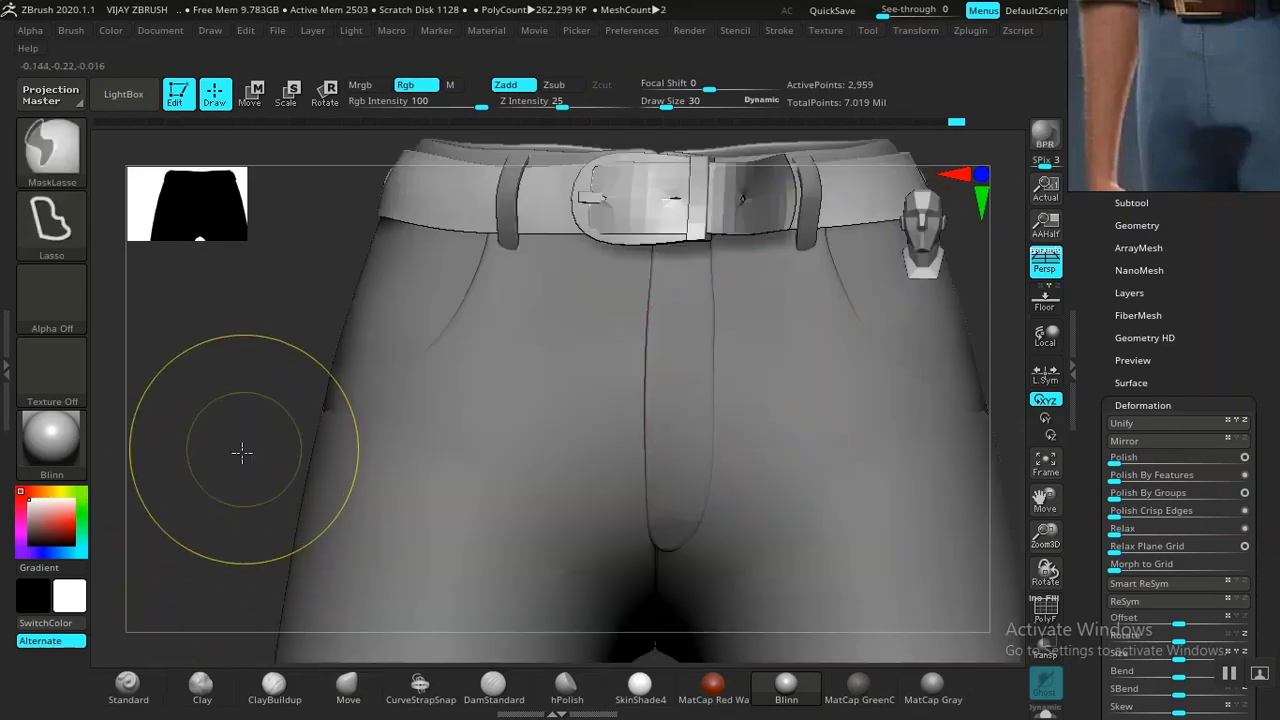
Invert the mask and refine the belt tip's end beside the front loop using the Move brush at draw size 18.
left_click_drag(242, 452, 221, 526, "ctrl")
mouse_move(959, 421)
left_mouse_down()
mouse_move(922, 450)
mouse_move(929, 458)
left_mouse_up()
left_click_drag(834, 424, 817, 386, "shift")
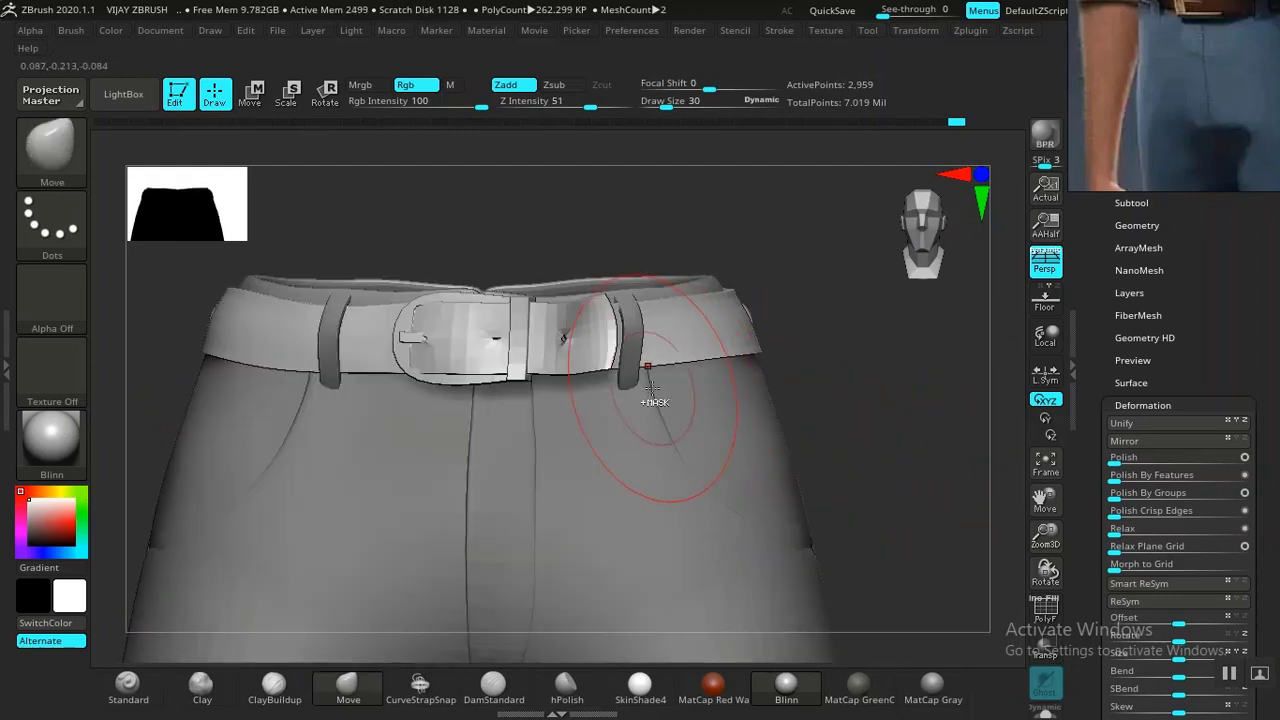
left_click(778, 384, "ctrl")
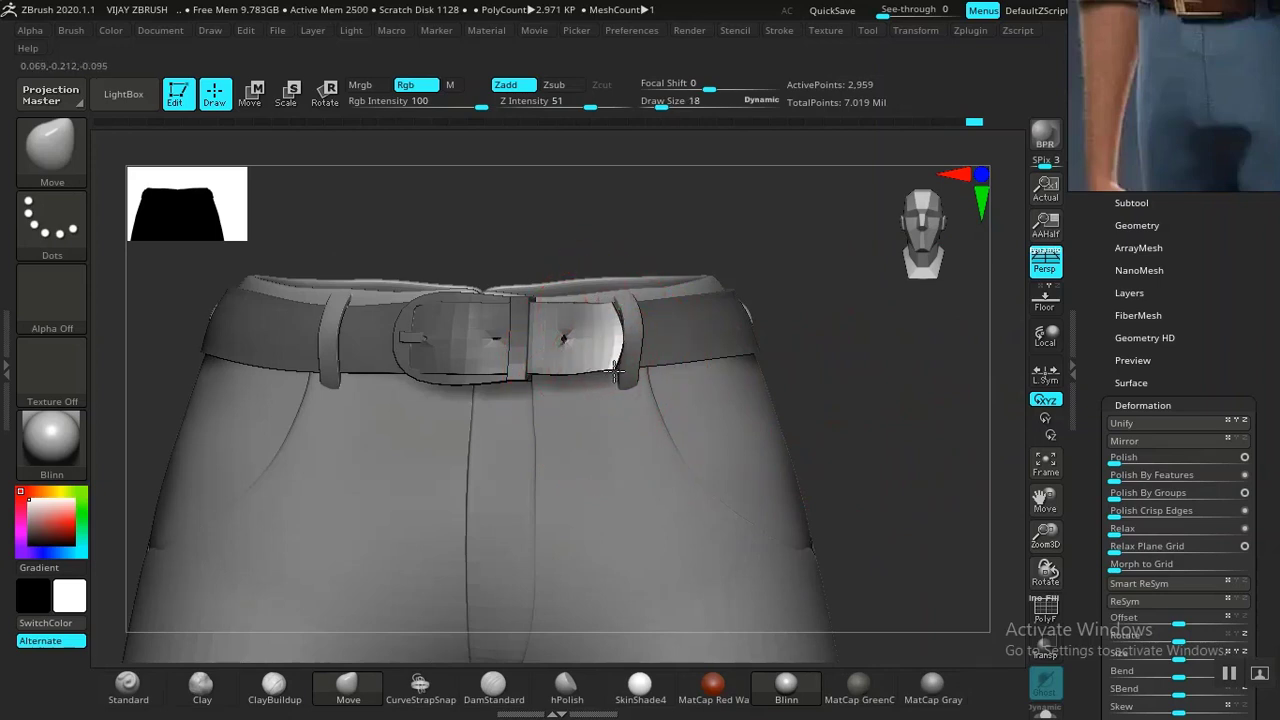
left_click_drag(870, 382, 808, 495)
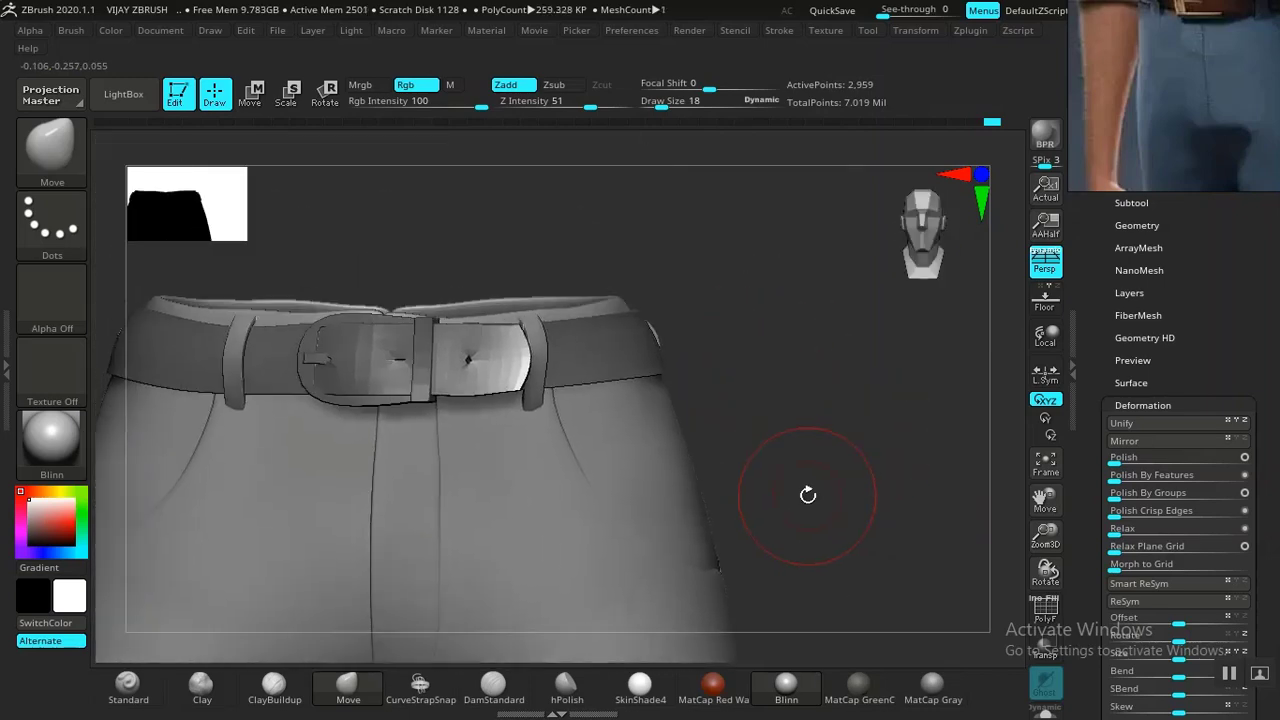
Clear the belt's mask, try Polish By Groups on the whole belt and undo the polish.
left_click(808, 426, "ctrl")
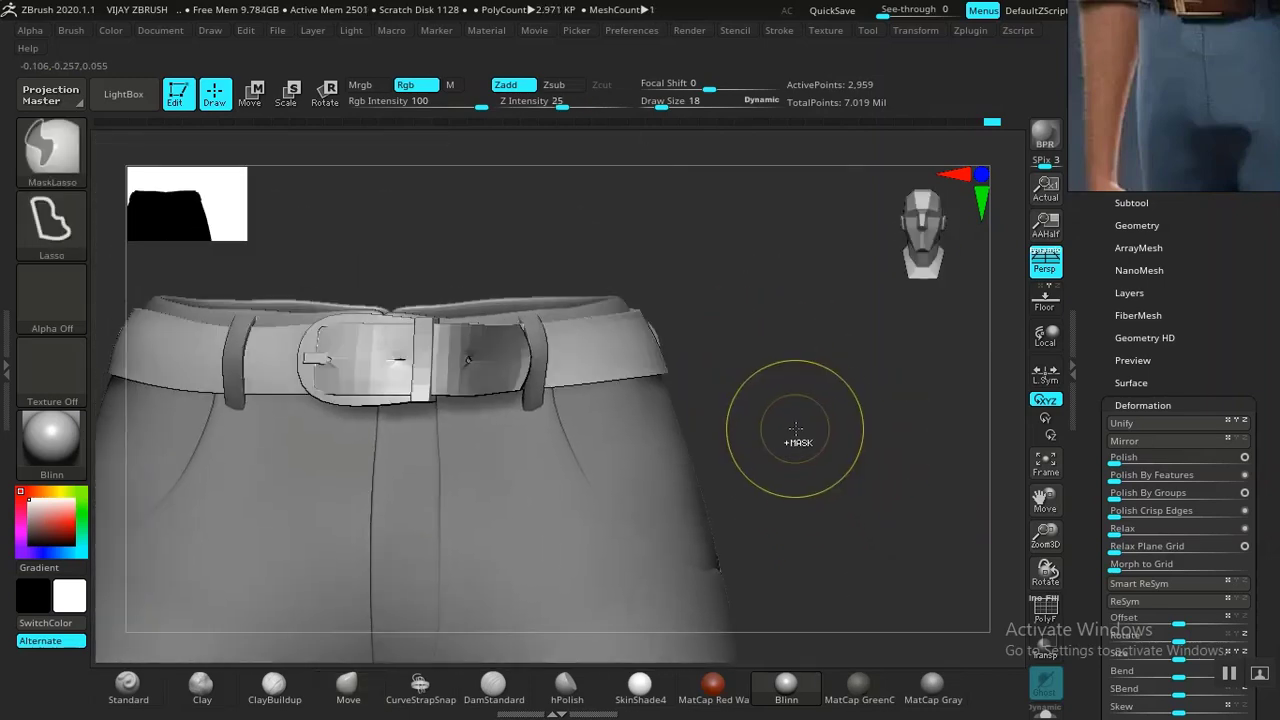
left_click(801, 421, "ctrl")
left_click(857, 471, "ctrl")
left_click(1125, 501)
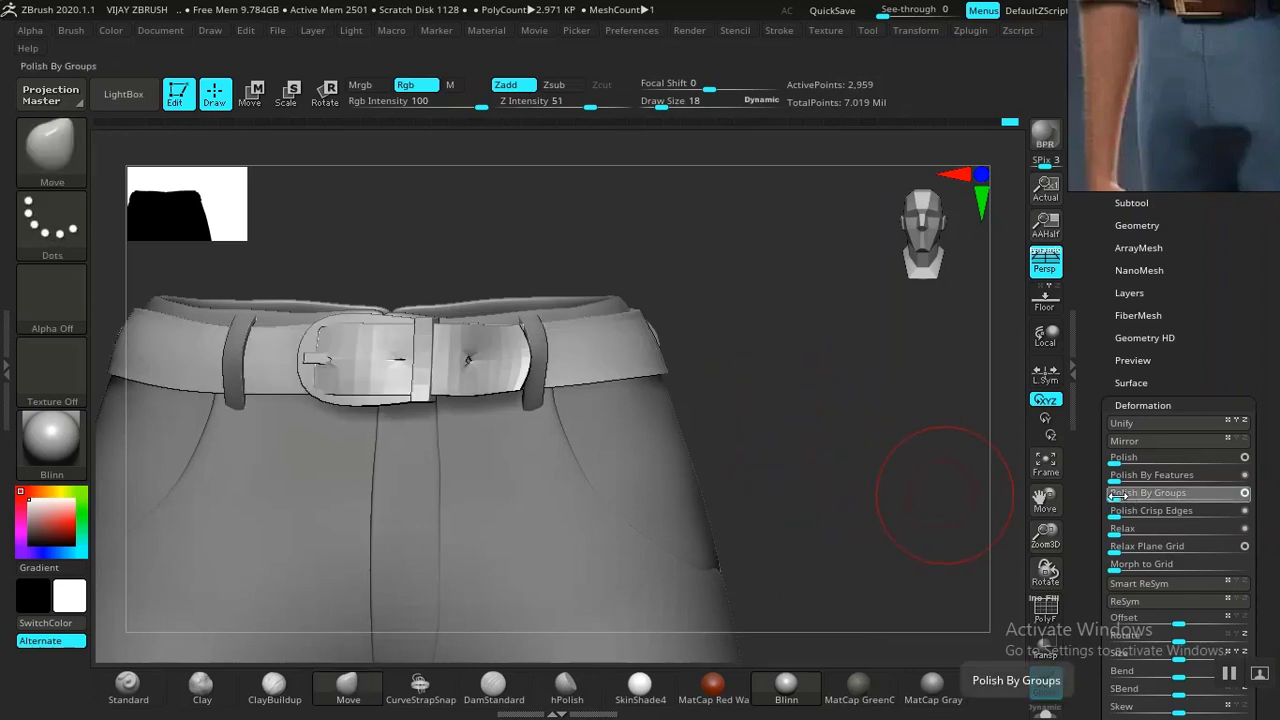
mouse_move(834, 504)
left_mouse_down()
mouse_move(870, 497)
mouse_move(871, 482)
left_mouse_up()
key("ctrl+z")
left_click_drag(694, 422, 808, 374, "alt")
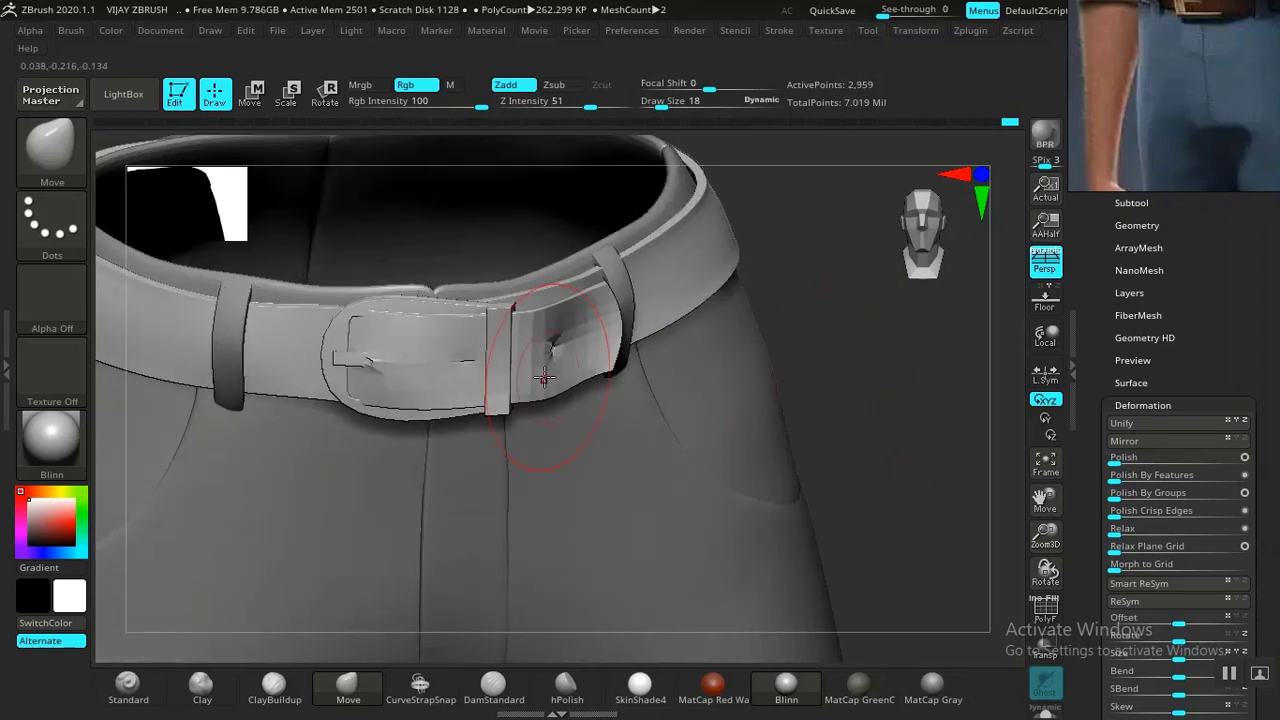
Mask the belt except its loose tip beside the front loop and smooth the tip with Polish By Groups.
left_click(820, 389, "ctrl")
left_click(604, 364, "ctrl")
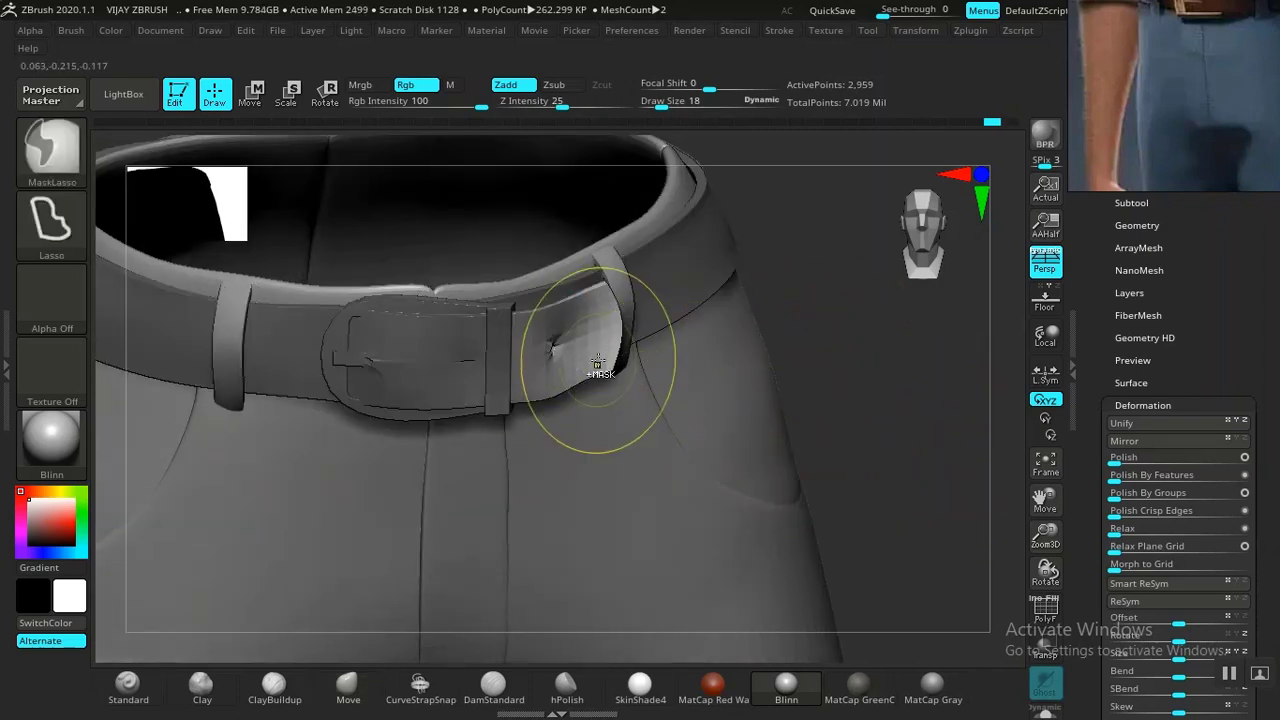
left_click(602, 365, "ctrl")
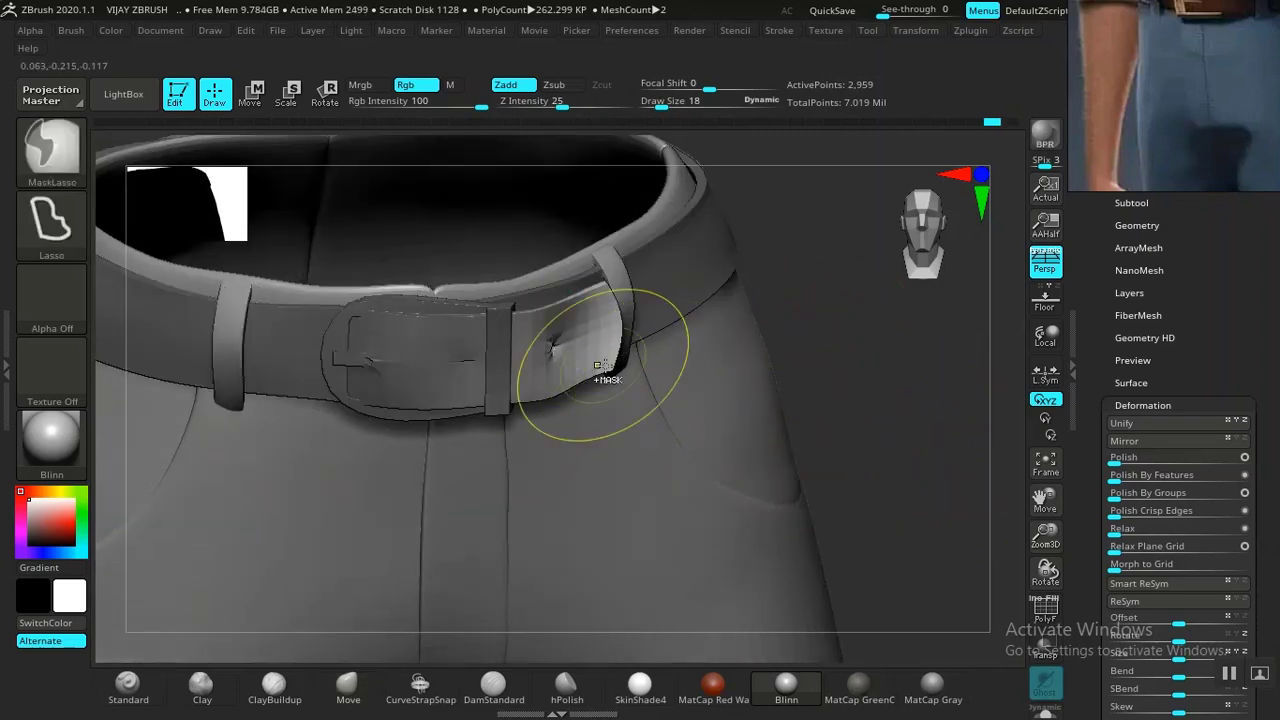
left_click(1121, 496)
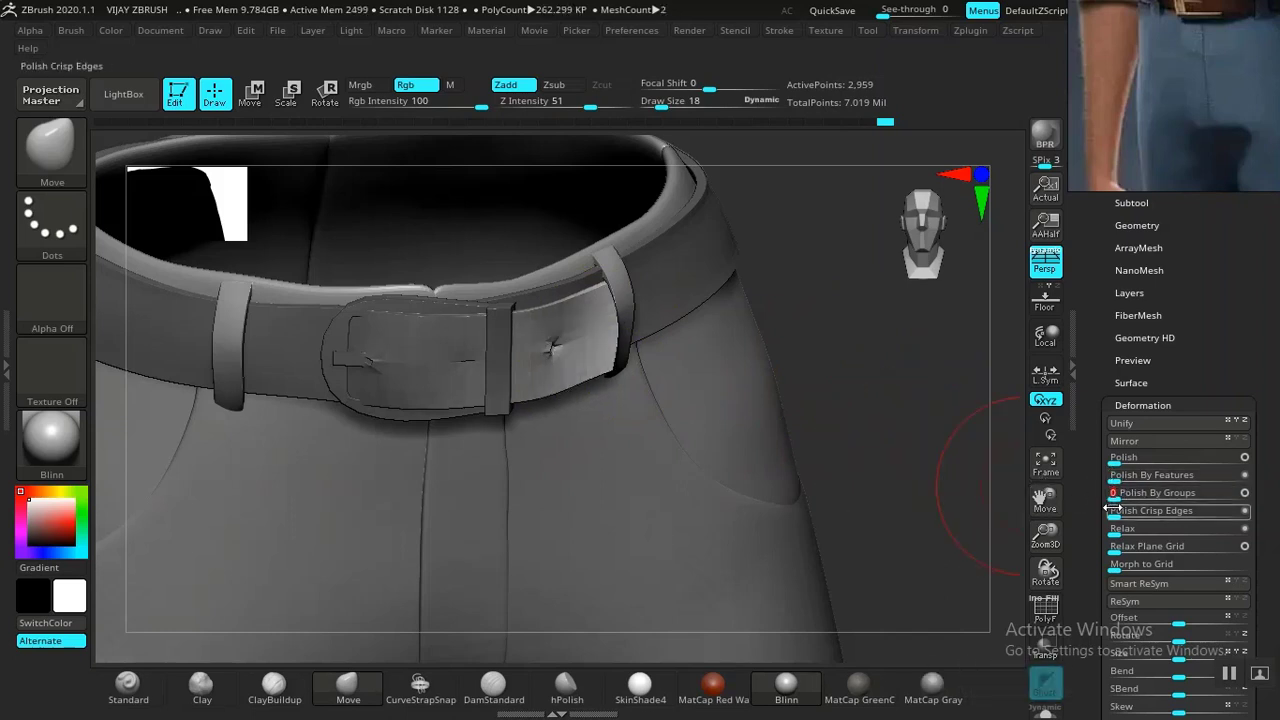
left_click_drag(931, 472, 900, 399)
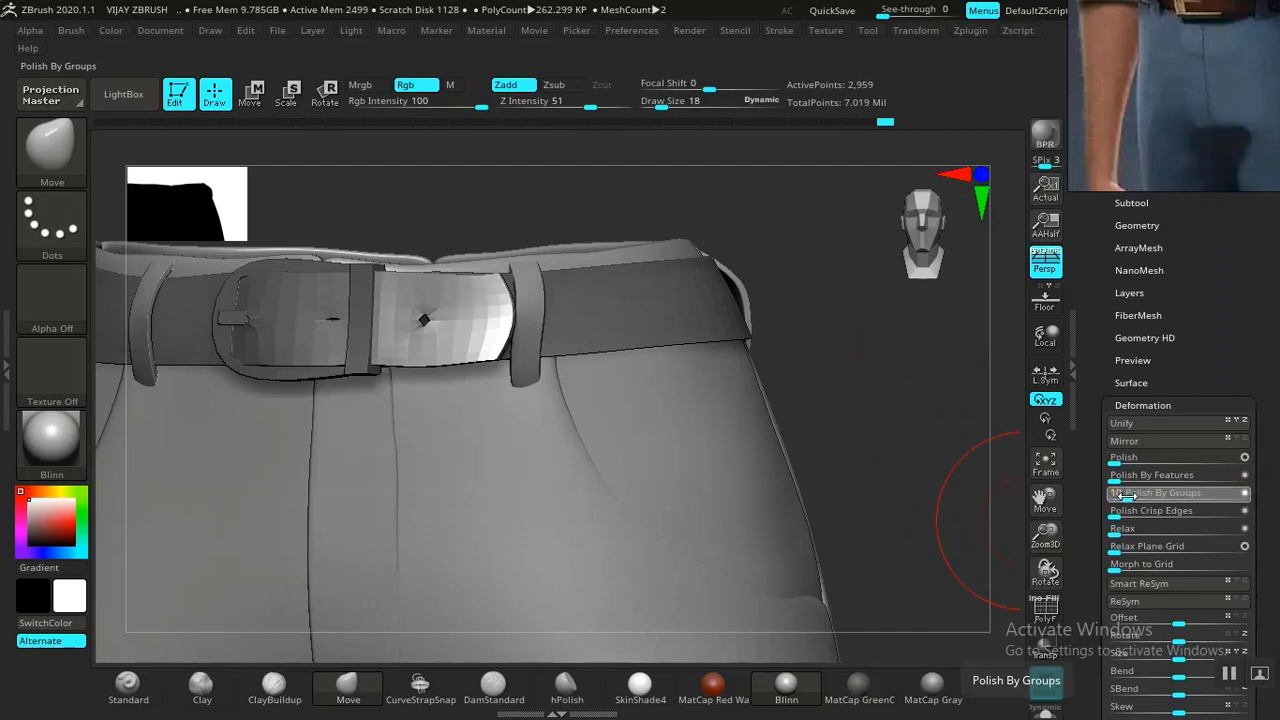
left_click_drag(1120, 493, 1050, 487)
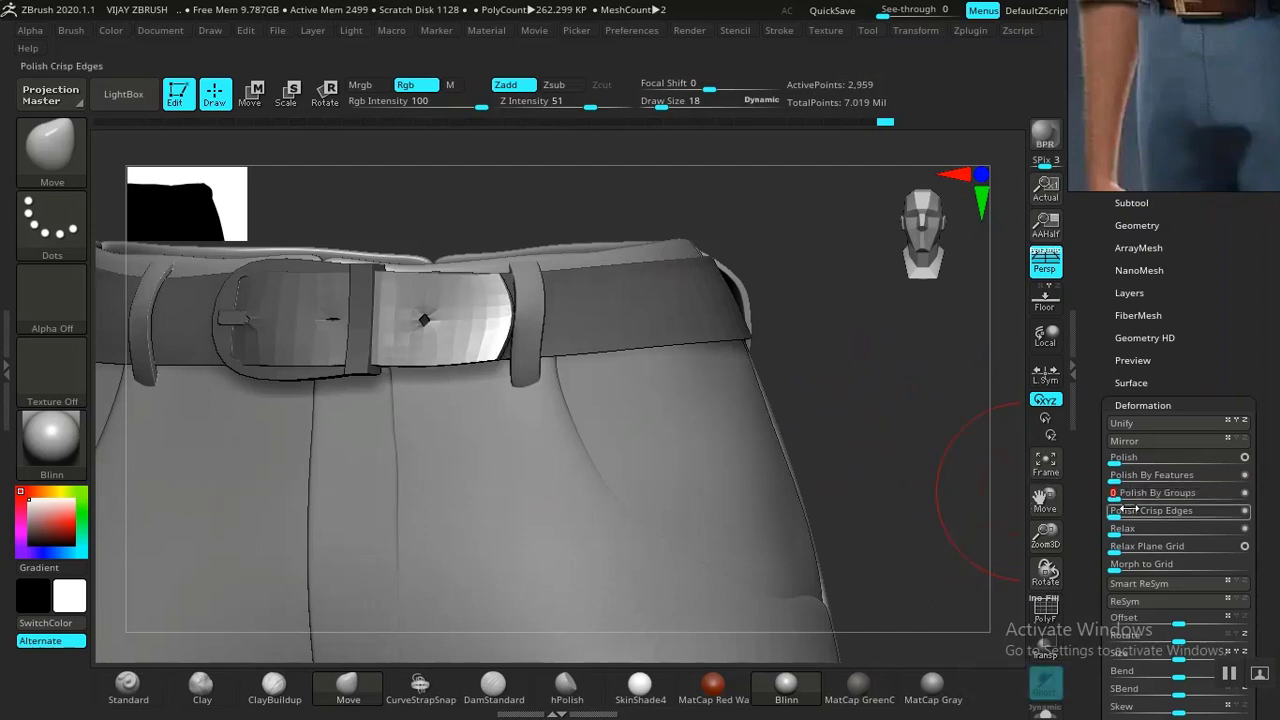
Clear the belt's mask, show its polygroup wireframe and regroup its separate parts with Auto Groups.
left_click_drag(897, 497, 878, 471)
left_click_drag(909, 429, 715, 487)
left_click_drag(941, 414, 891, 403)
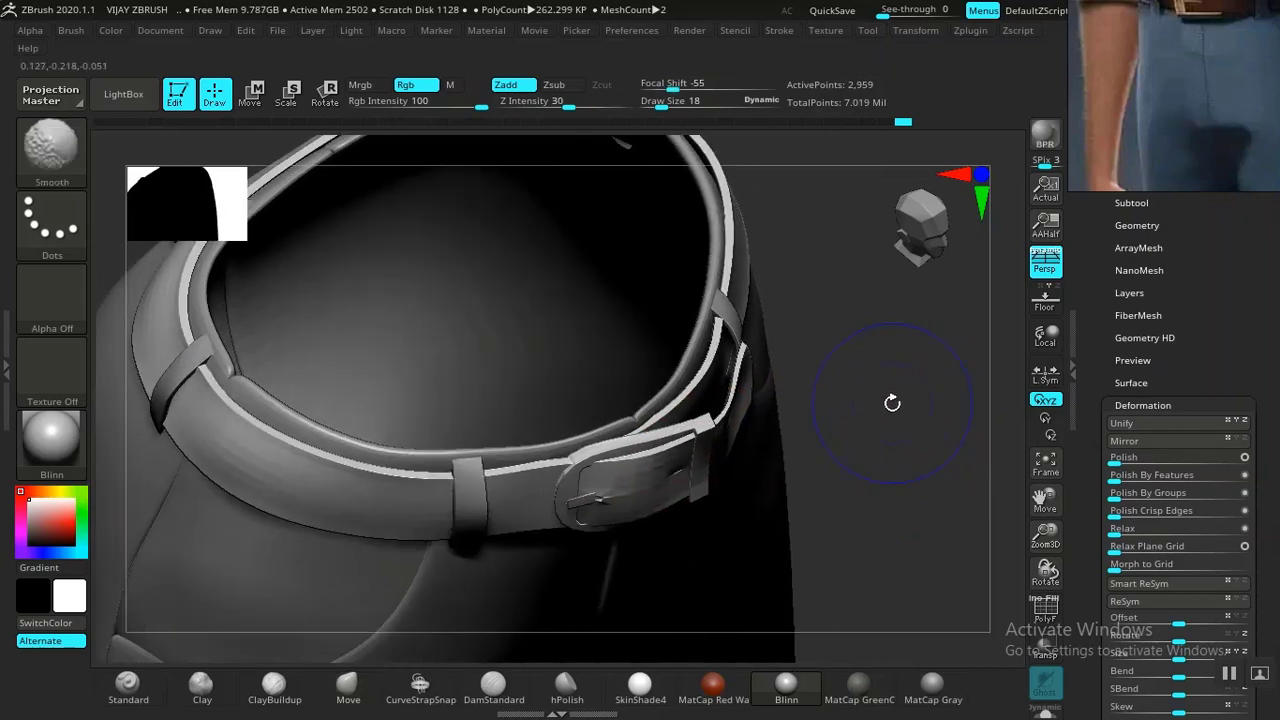
key("shift+f")
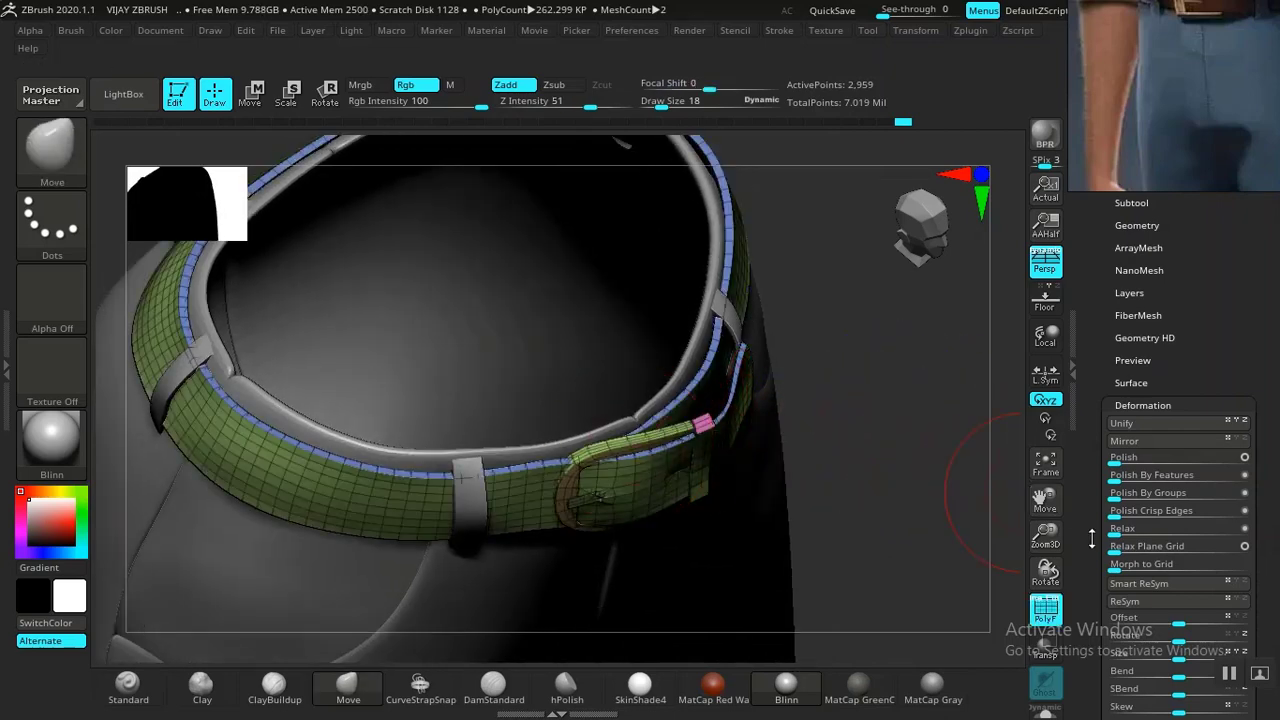
scroll(1092, 539, "down", 5)
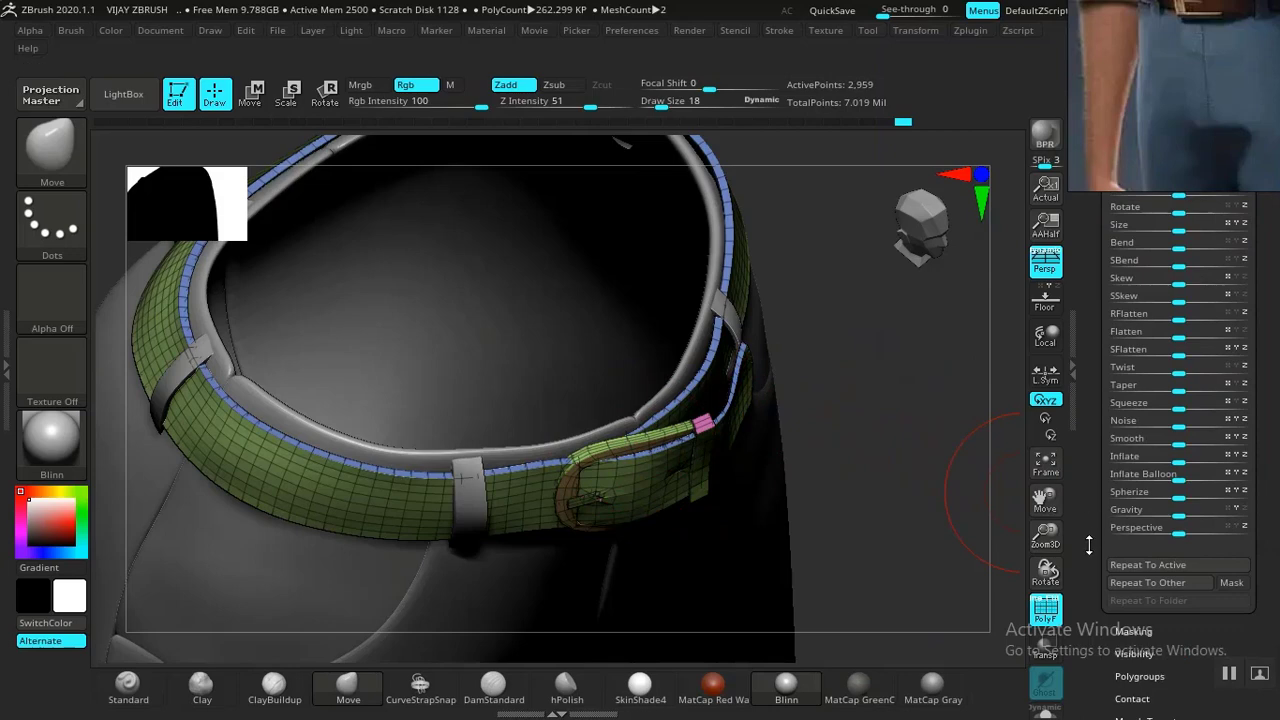
scroll(1092, 573, "down", 10)
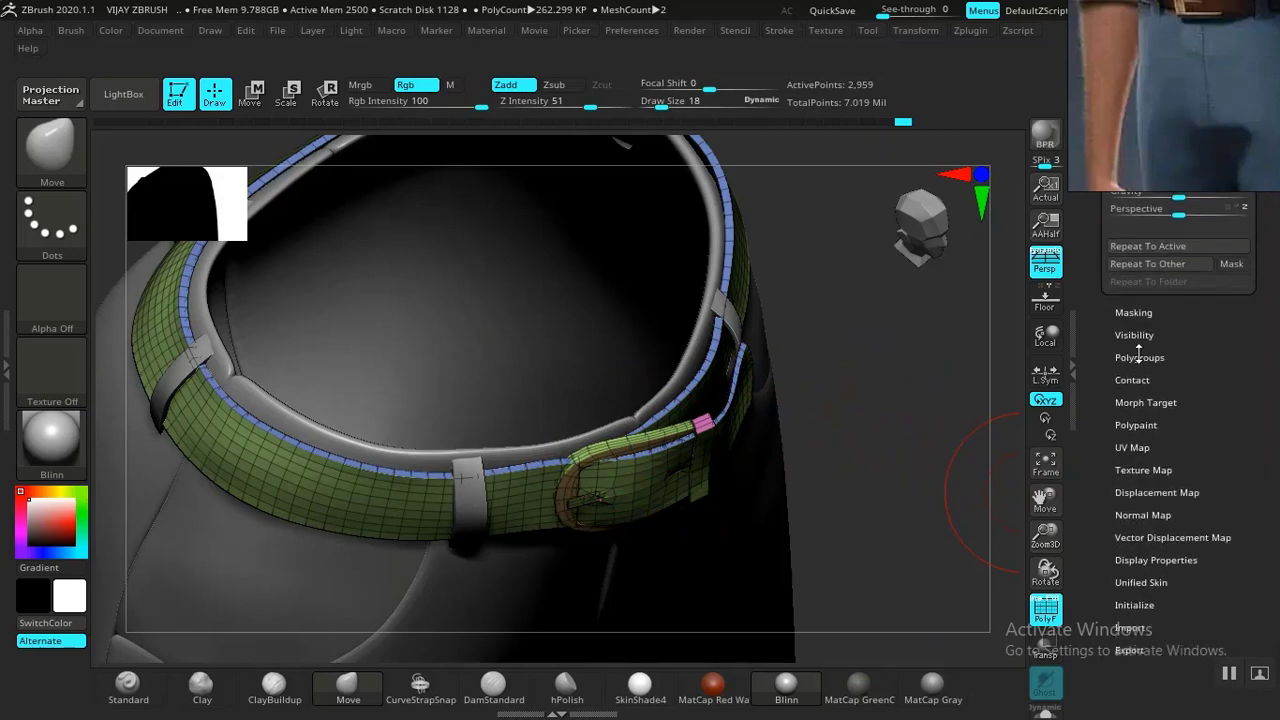
scroll(1110, 405, "up", 8)
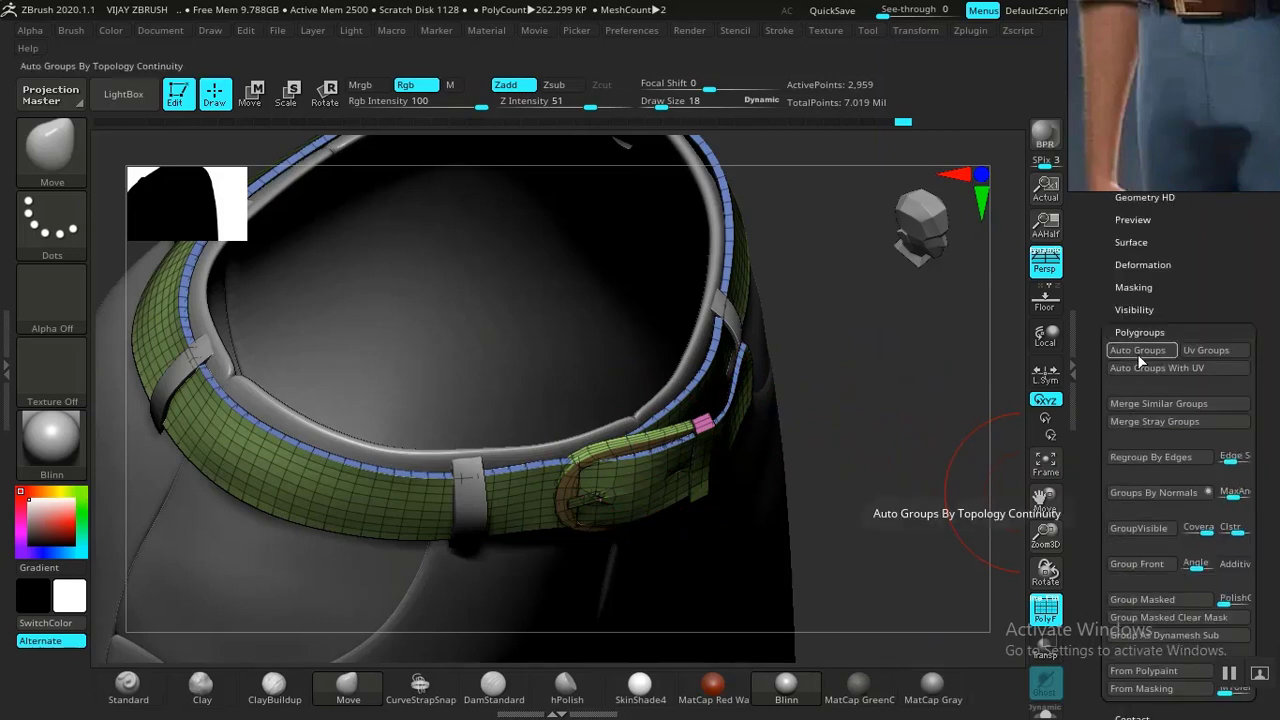
left_click(1137, 354)
Isolate the belt strap by its polygroup, restore the whole belt and mask the buckle and keeper.
mouse_move(1000, 440)
left_mouse_down()
mouse_move(943, 474)
mouse_move(771, 466)
left_mouse_up()
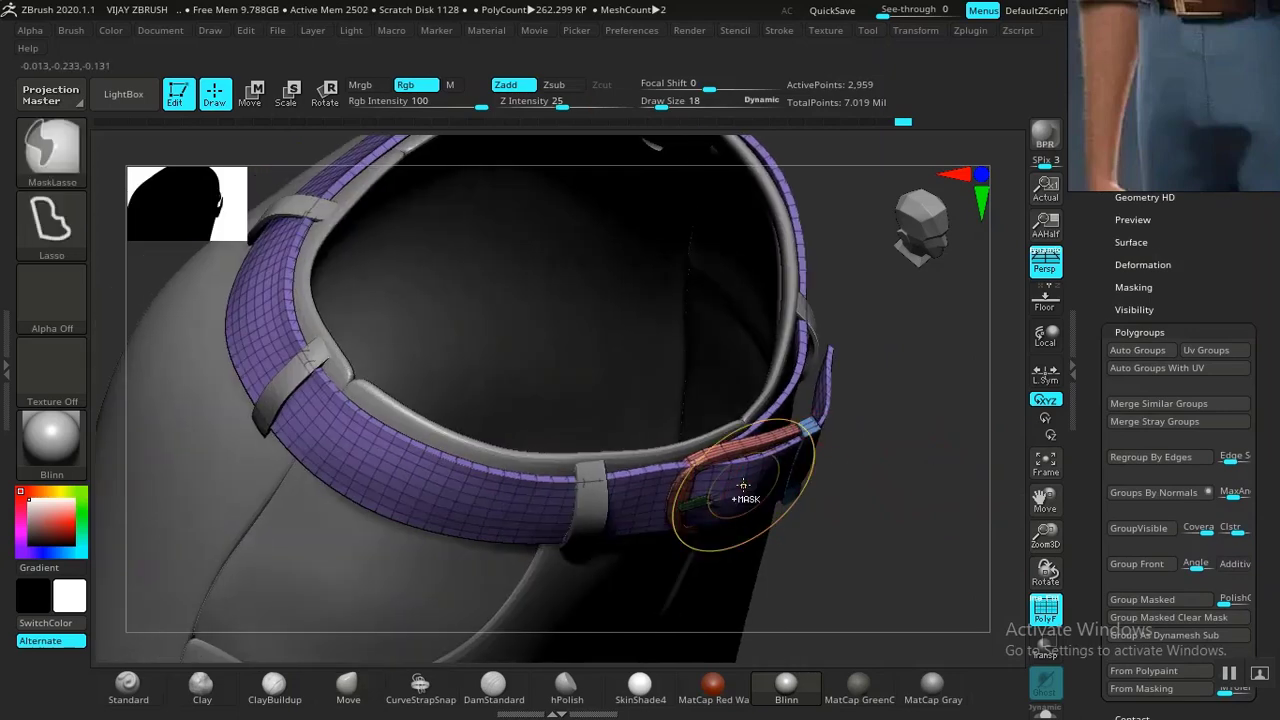
mouse_move(914, 480)
left_mouse_down()
mouse_move(898, 410)
mouse_move(923, 428)
mouse_move(757, 500)
left_mouse_up()
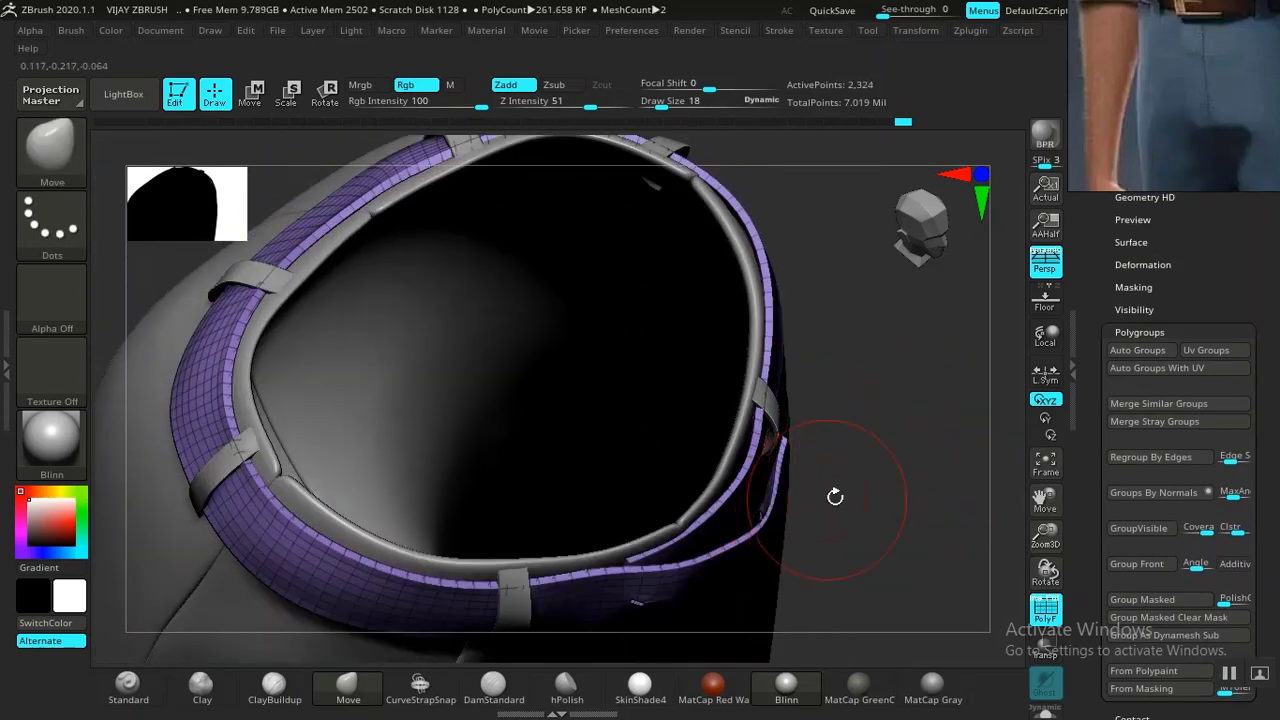
left_click_drag(862, 456, 917, 437)
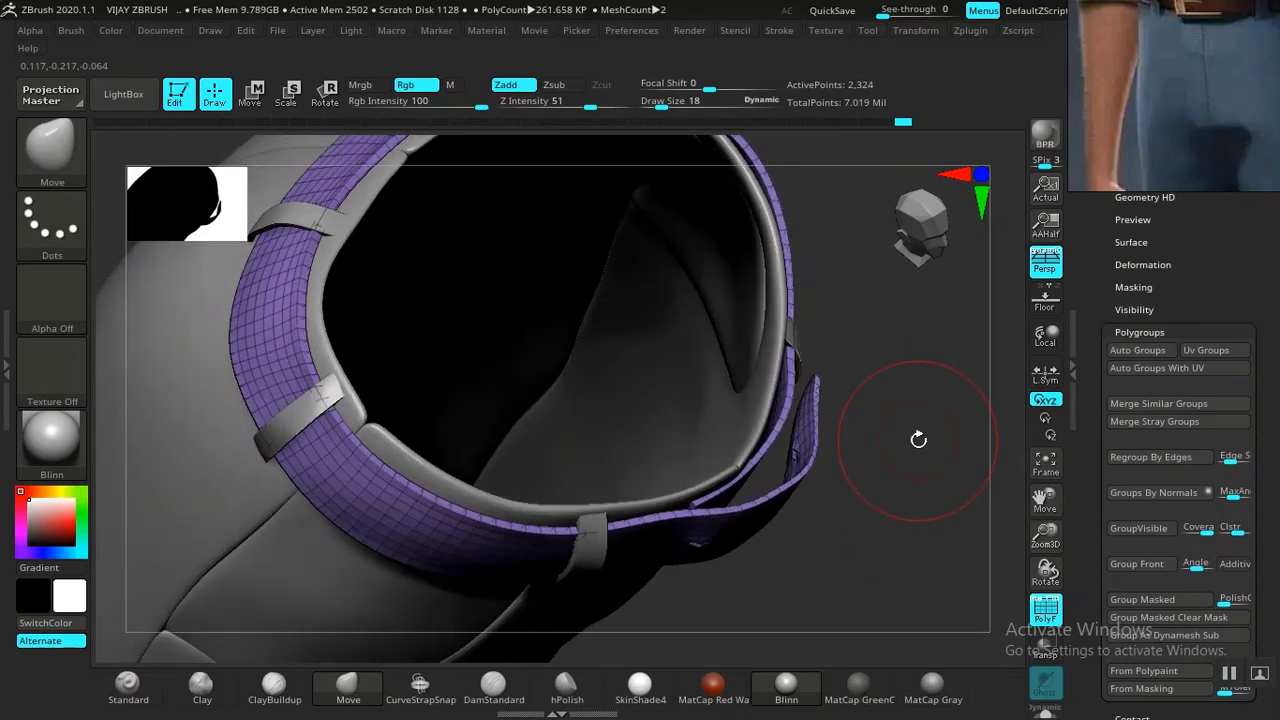
left_click(922, 440, "ctrl+shift")
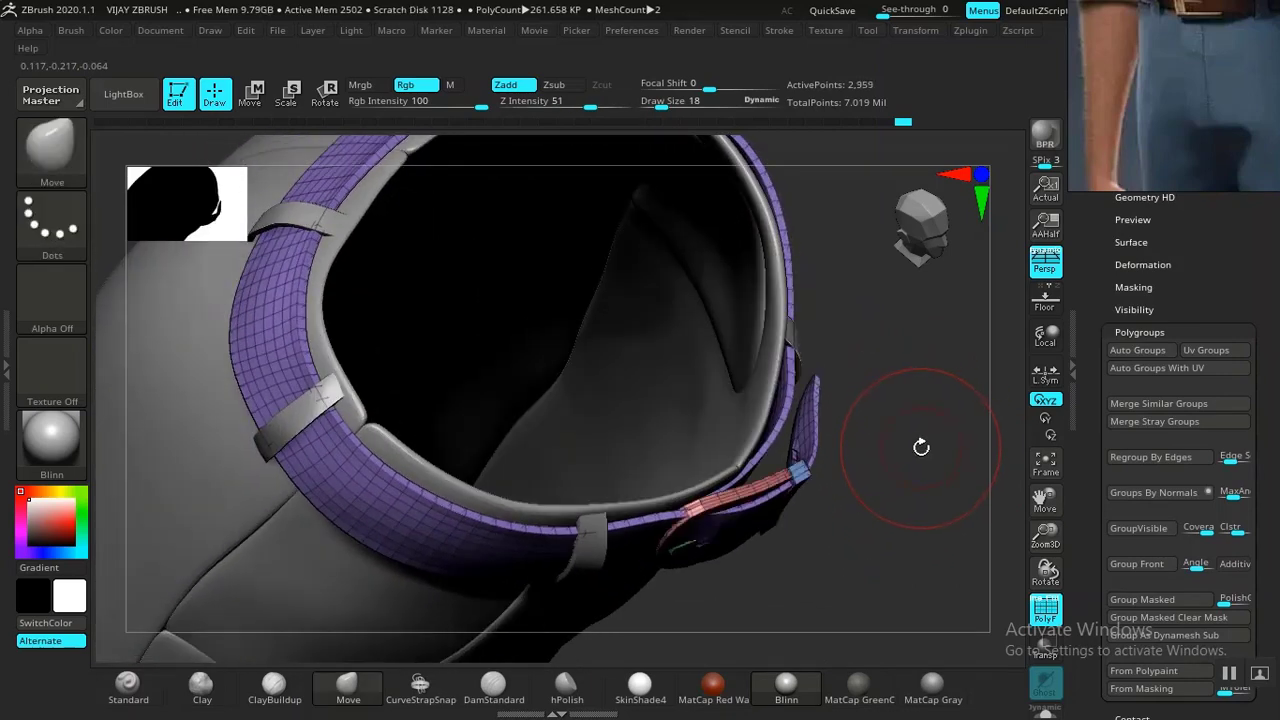
left_click_drag(915, 484, 876, 469)
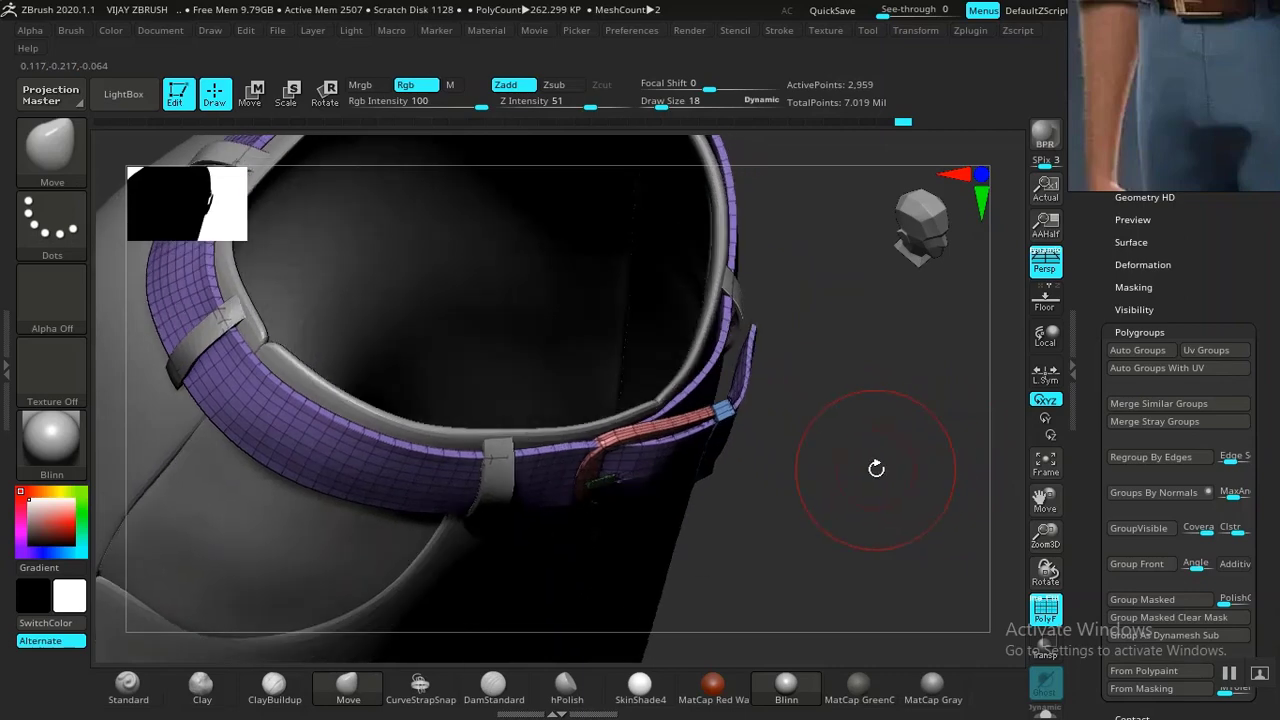
left_click(551, 474, "ctrl+shift")
left_click(885, 467, "ctrl+shift")
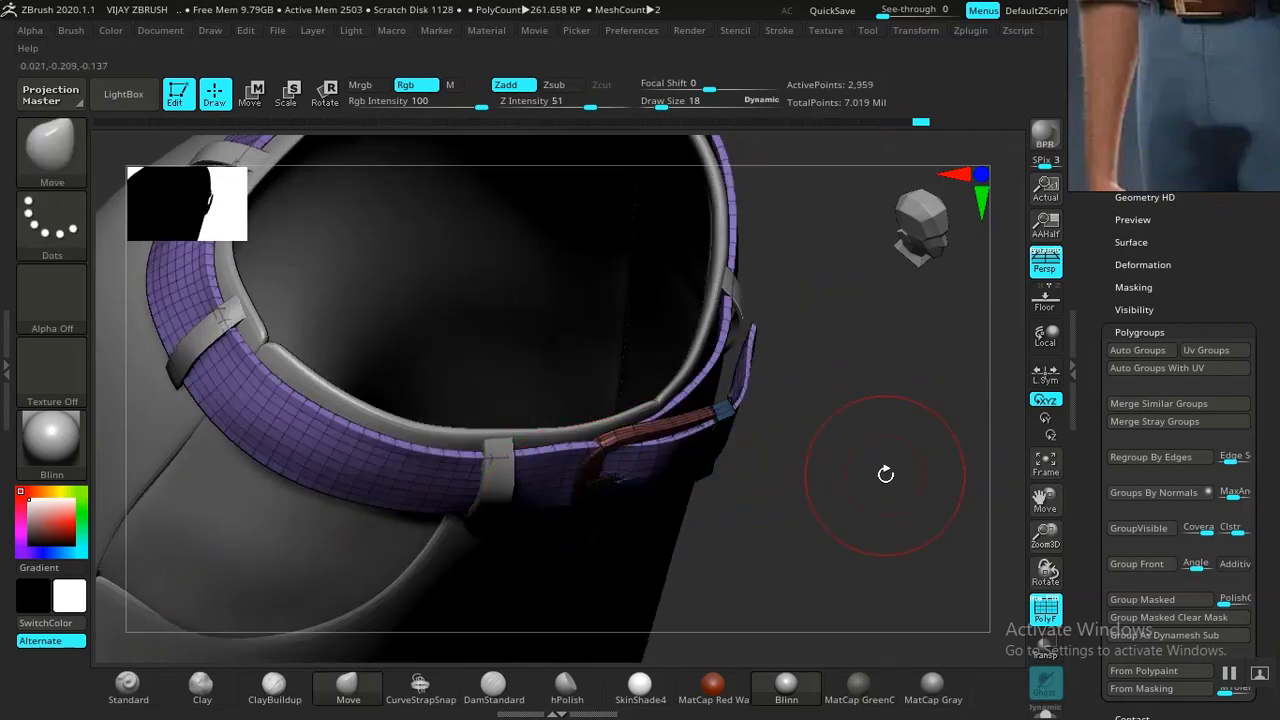
mouse_move(886, 471)
left_mouse_down()
mouse_move(902, 486)
mouse_move(850, 490)
left_mouse_up()
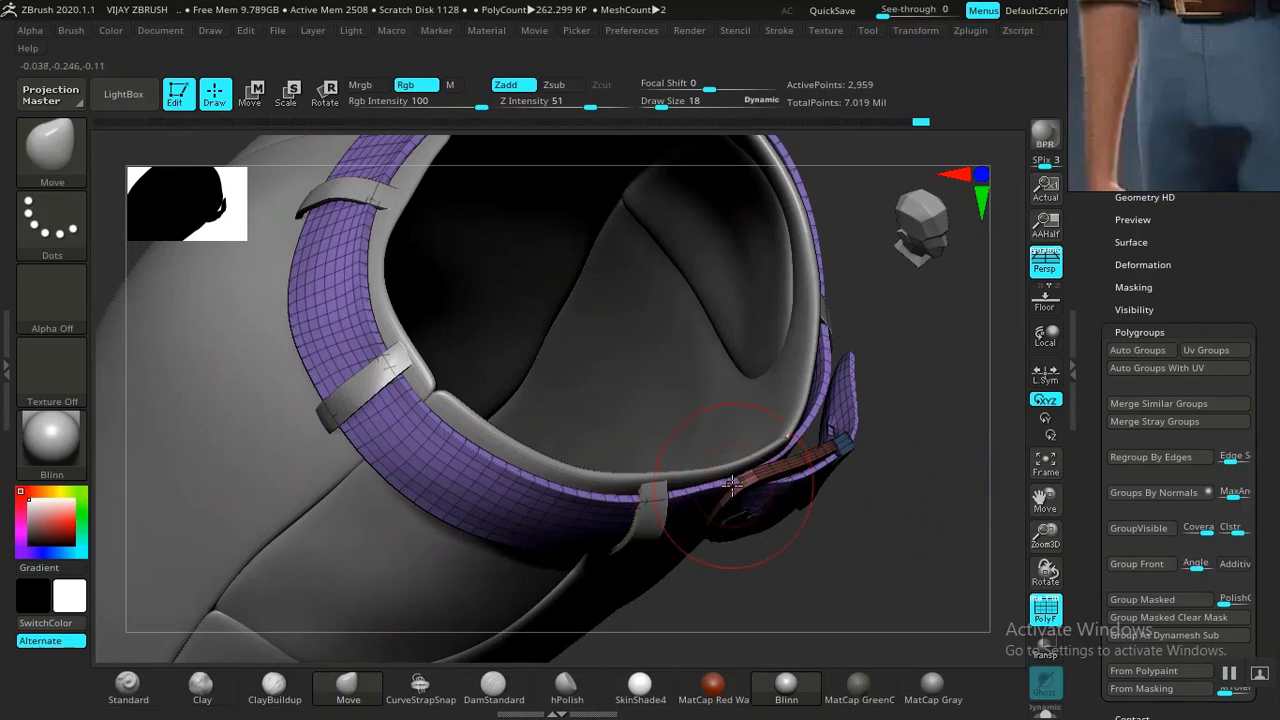
Invert the mask, rotate the buckle and keeper with the gizmo to follow the strap, and return the mask to the buckle parts.
left_click(895, 491, "ctrl")
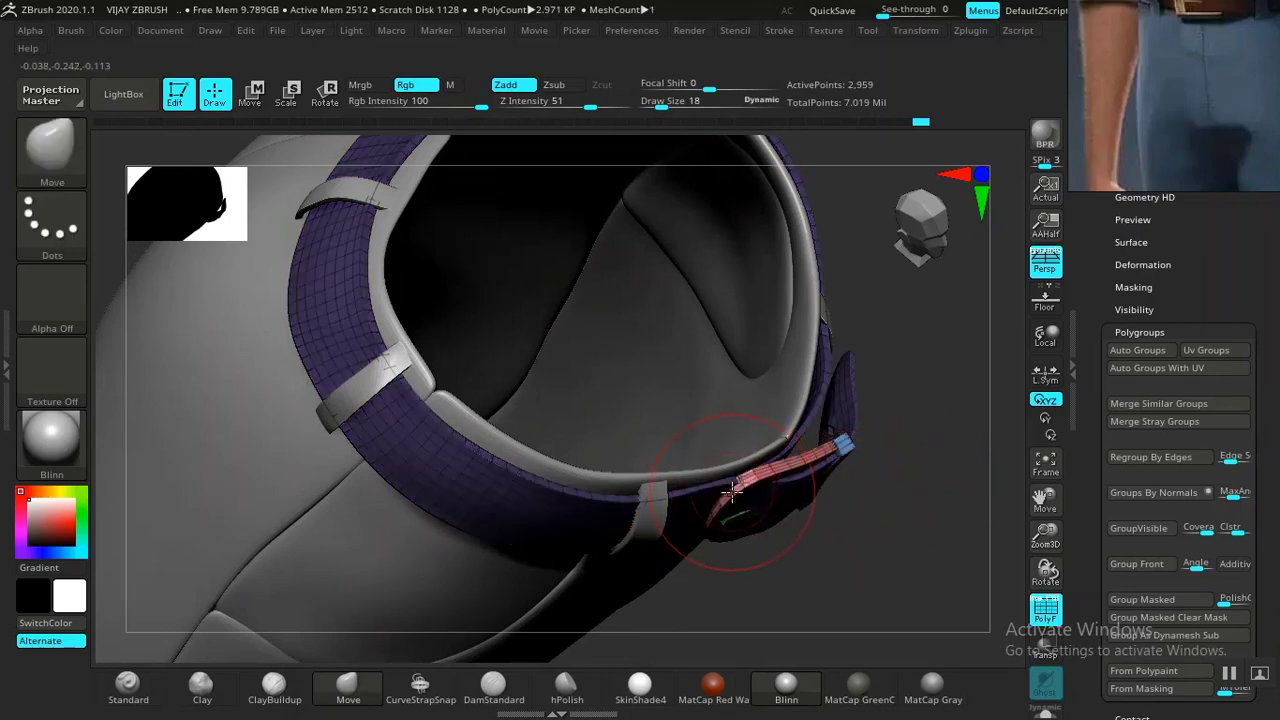
key("w")
left_click_drag(824, 328, 813, 336)
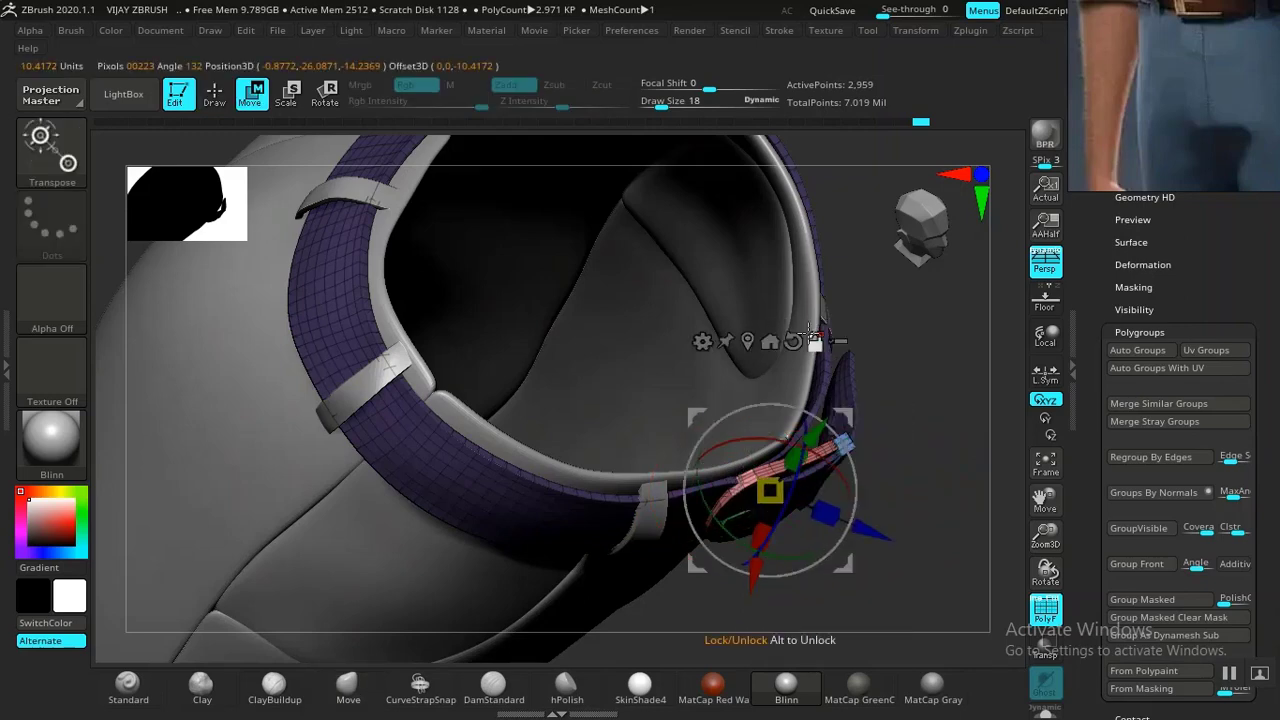
left_click_drag(803, 557, 822, 553)
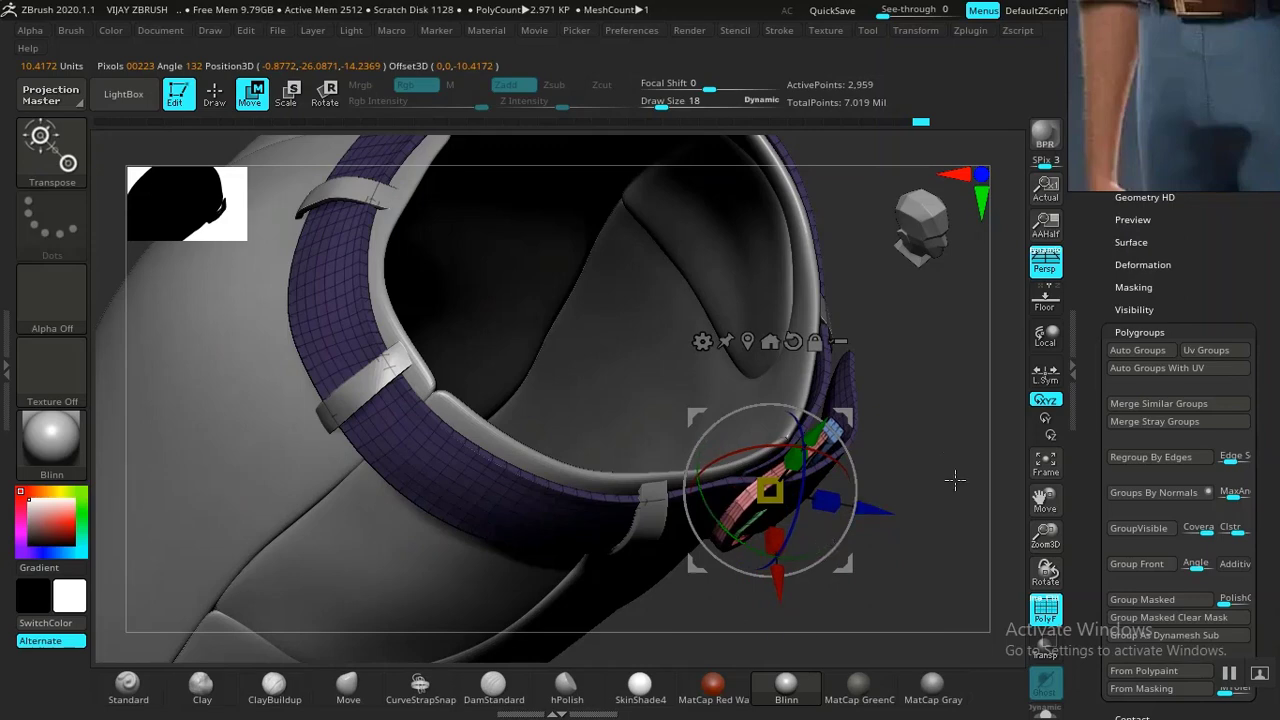
mouse_move(939, 411)
left_mouse_down()
mouse_move(911, 371)
mouse_move(874, 360)
mouse_move(940, 595)
mouse_move(897, 440)
mouse_move(886, 443)
mouse_move(894, 480)
mouse_move(938, 411)
mouse_move(929, 471)
mouse_move(905, 469)
mouse_move(835, 530)
left_mouse_up()
key("q")
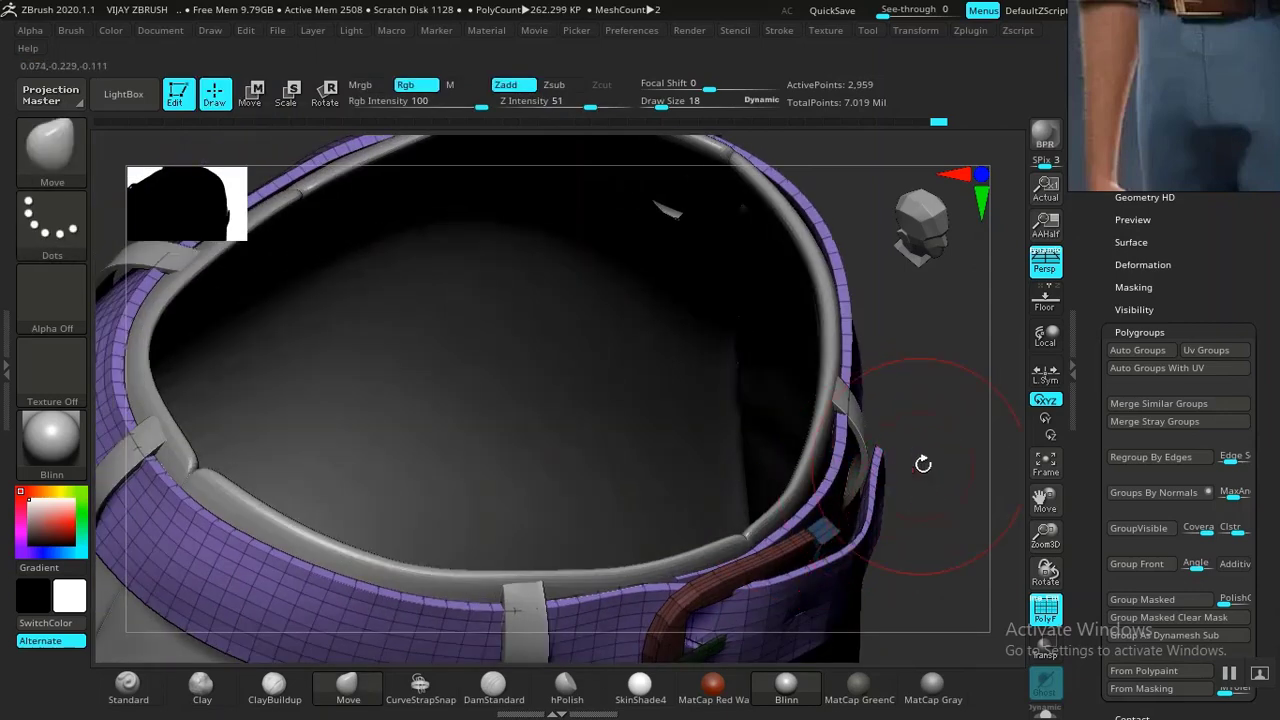
Reshape the belt's overlapping front strap and loose tip around the buckle with the Move Topological brush, and hide the wireframe.
mouse_move(923, 463)
left_mouse_down()
mouse_move(863, 437)
mouse_move(966, 483)
mouse_move(860, 428)
mouse_move(786, 506)
left_mouse_up()
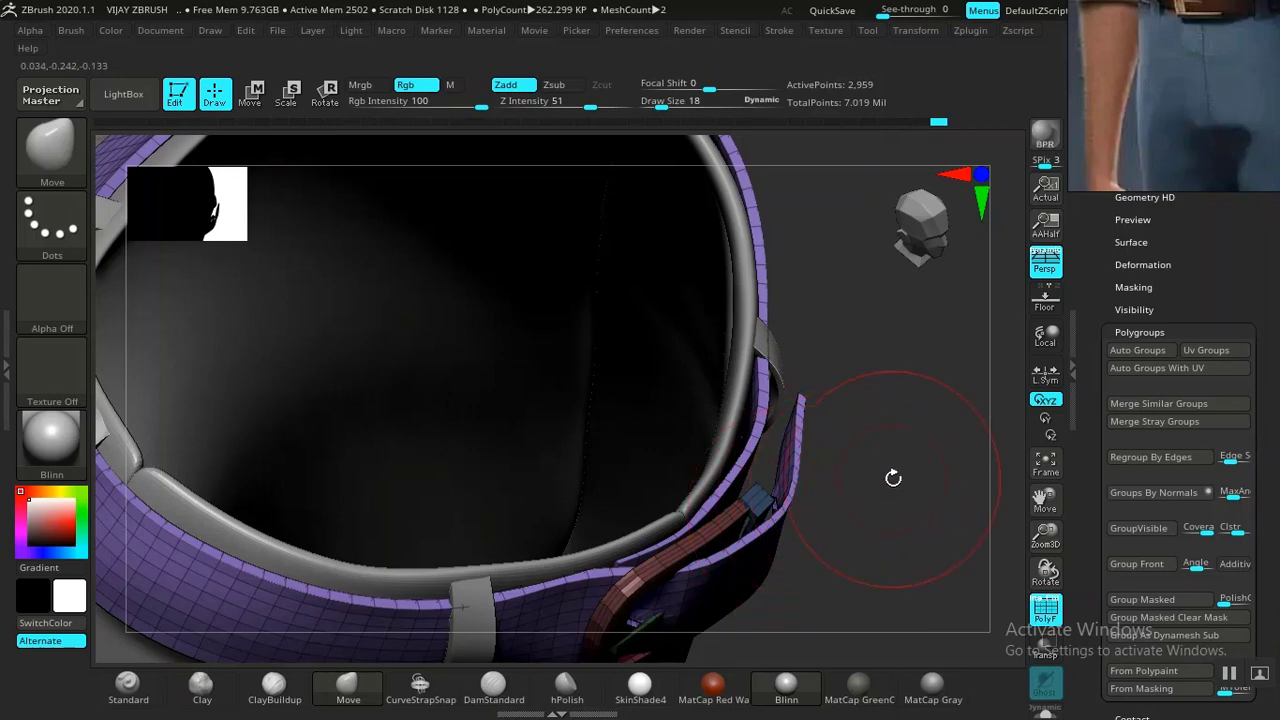
left_click_drag(893, 478, 823, 469)
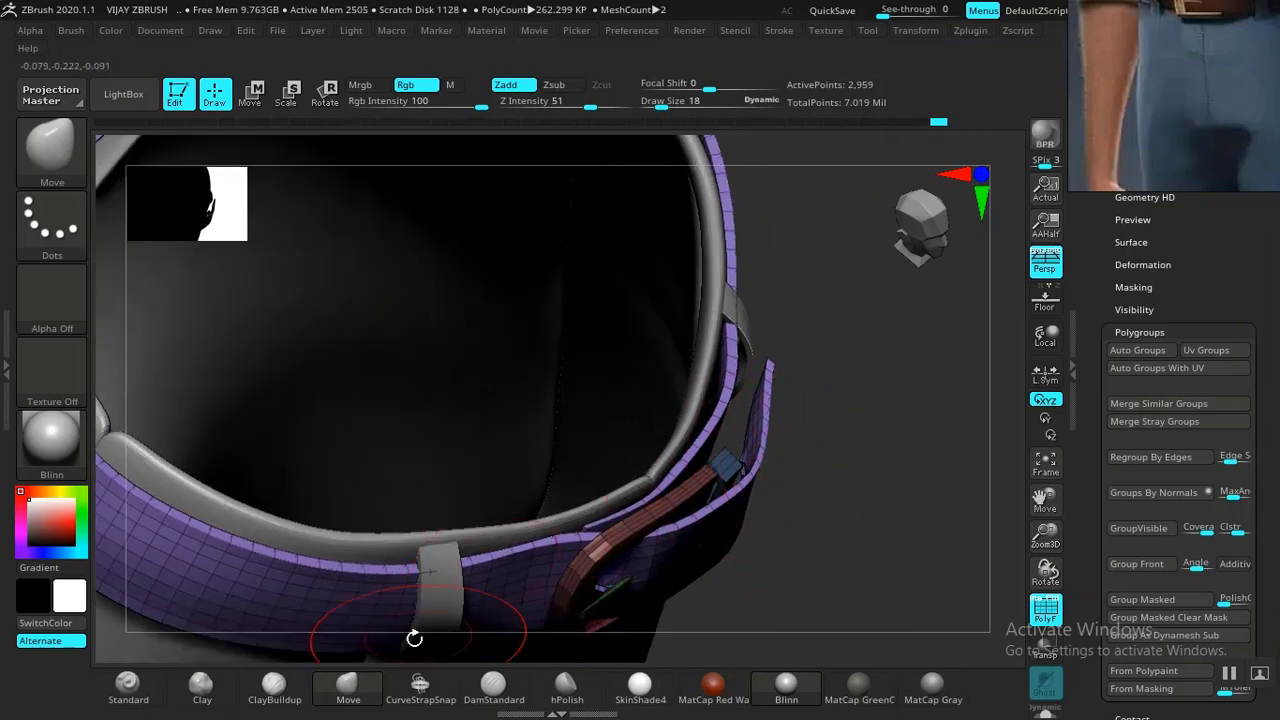
key("b")
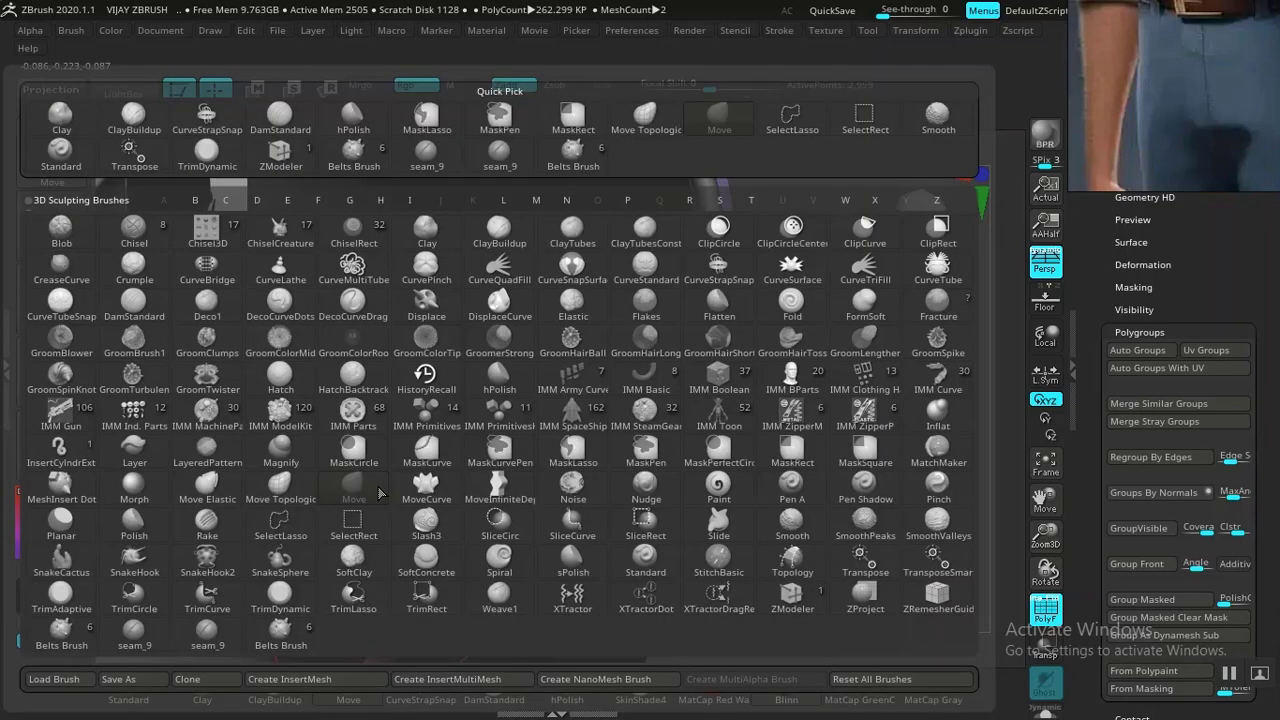
left_click(280, 487)
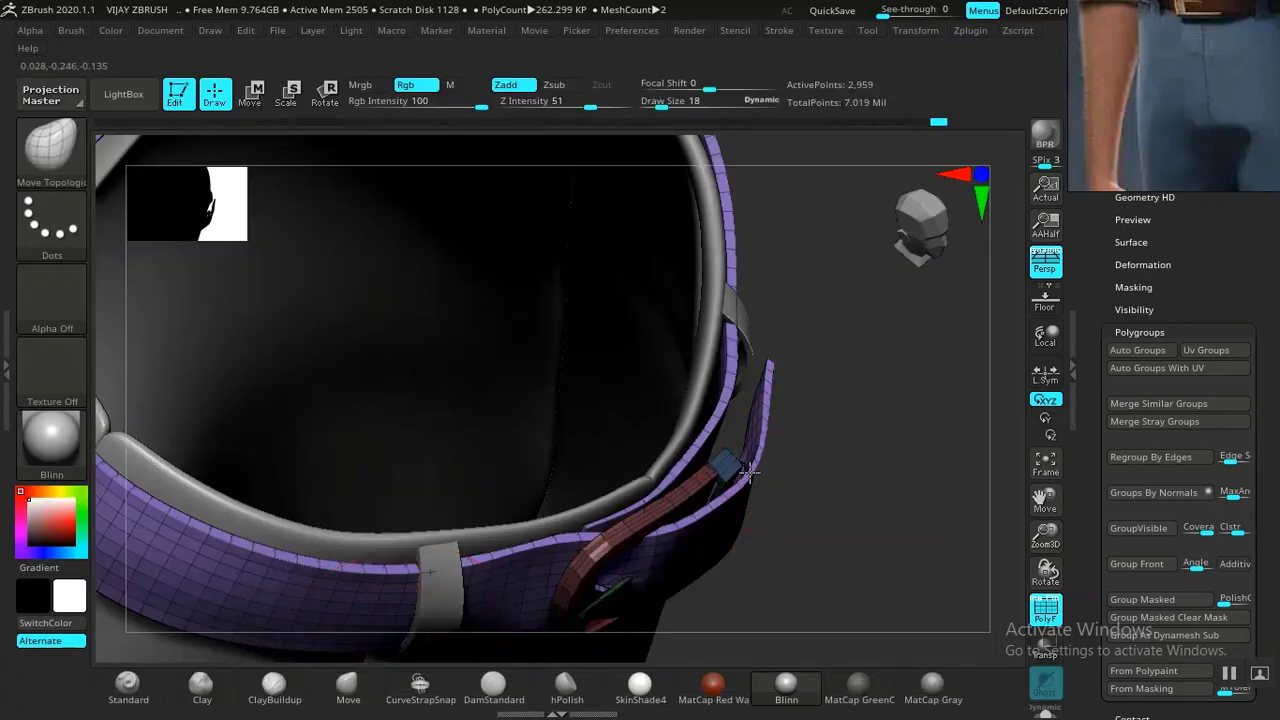
mouse_move(749, 470)
left_mouse_down()
mouse_move(728, 463)
mouse_move(754, 450)
mouse_move(744, 436)
left_mouse_up()
left_click_drag(806, 410, 771, 377)
left_click_drag(812, 338, 849, 407, "alt")
left_click_drag(275, 328, 255, 342)
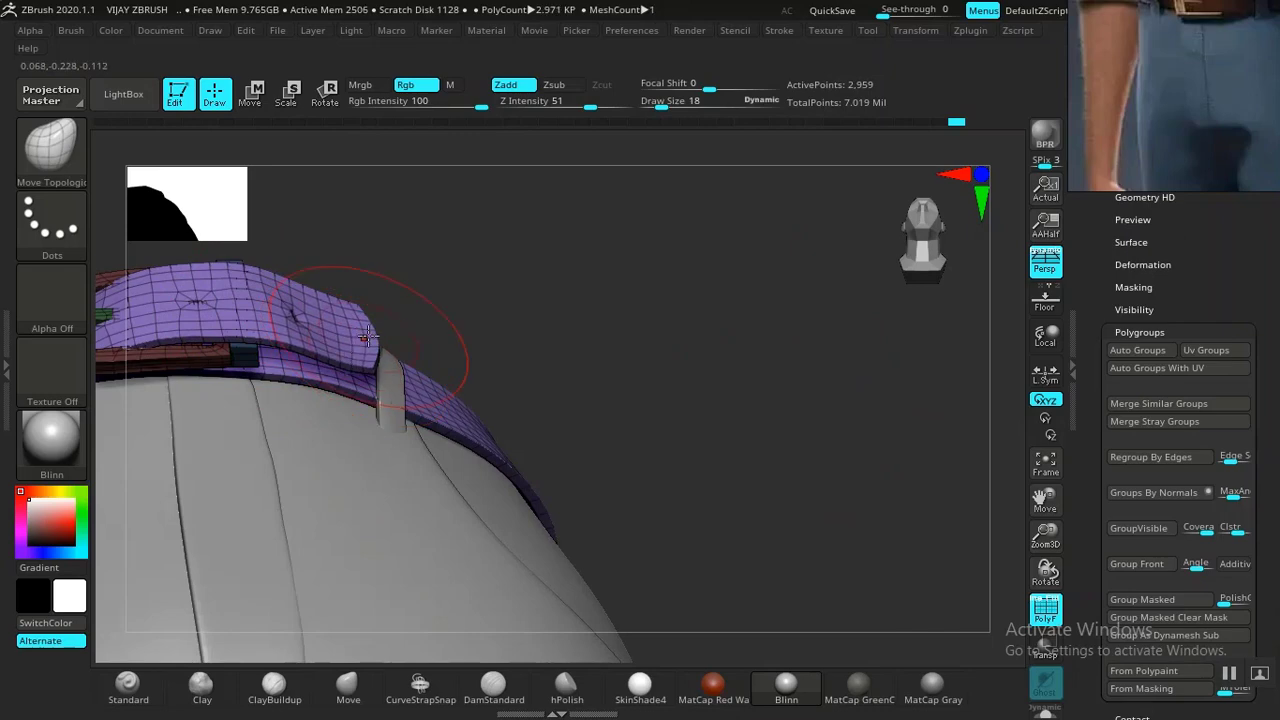
left_click_drag(571, 374, 543, 427)
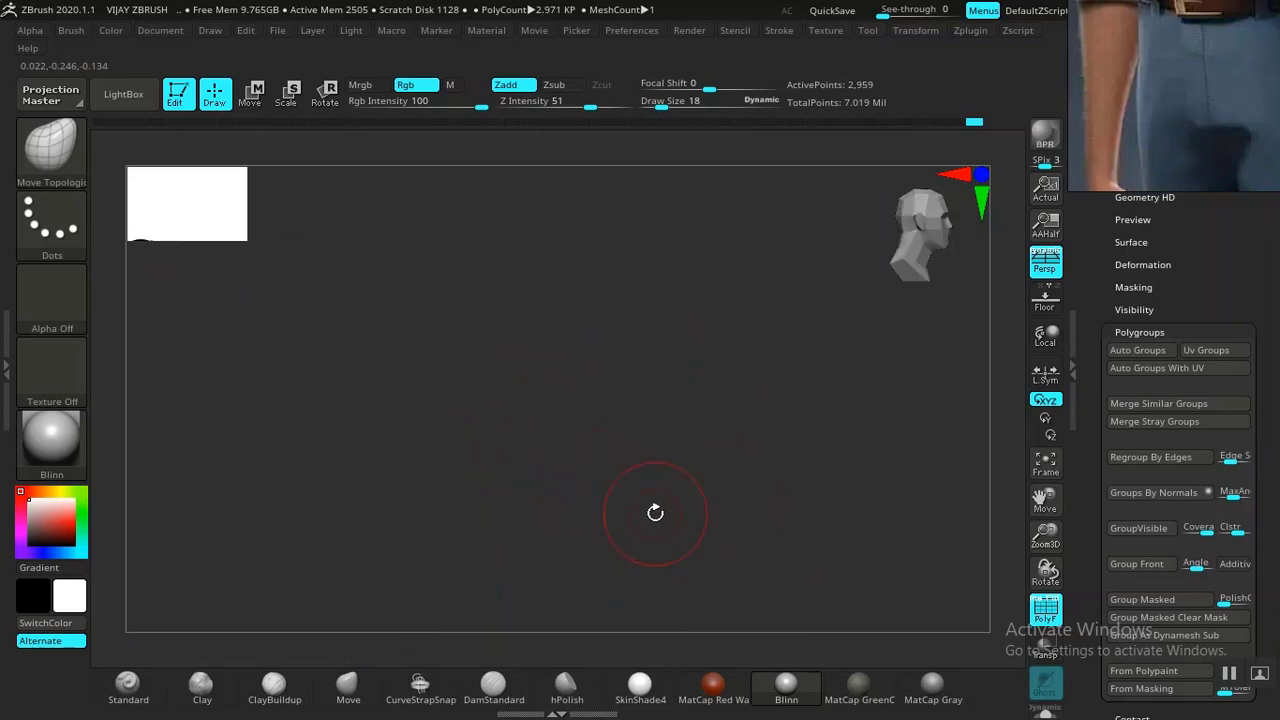
left_click_drag(655, 513, 734, 507)
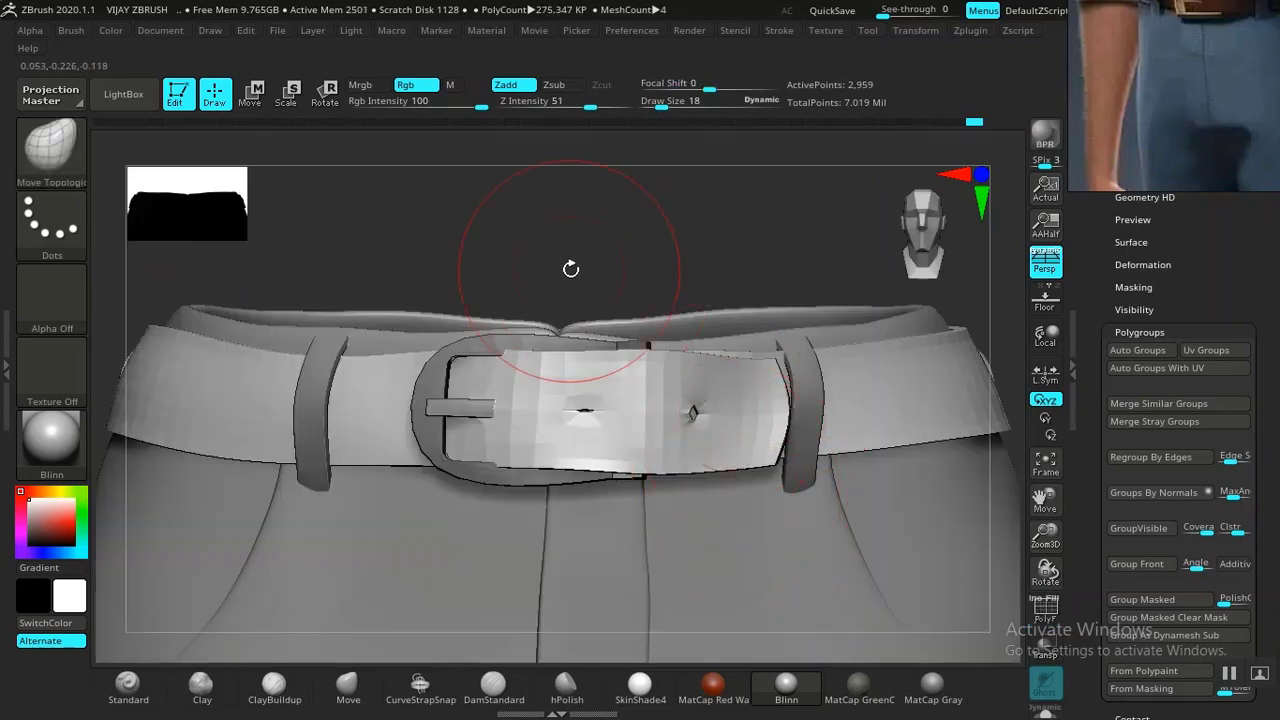
Select the main trousers and adjust the waistband and belt loops around the belt with the Move Topological brush.
mouse_move(571, 266)
left_mouse_down("alt")
mouse_move(634, 257)
mouse_move(529, 269)
mouse_move(583, 251)
left_mouse_up("alt")
left_click_drag(645, 297, 700, 236, "alt")
left_click_drag(620, 247, 795, 463)
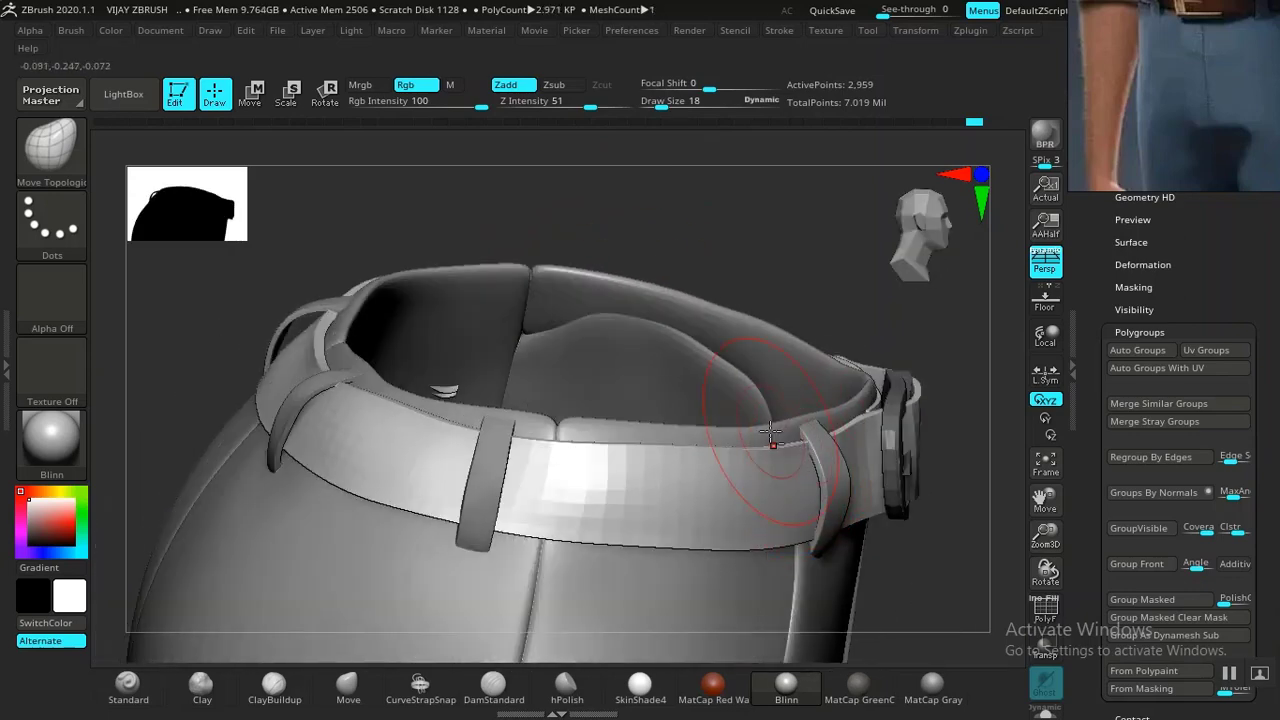
left_click(718, 615, "alt")
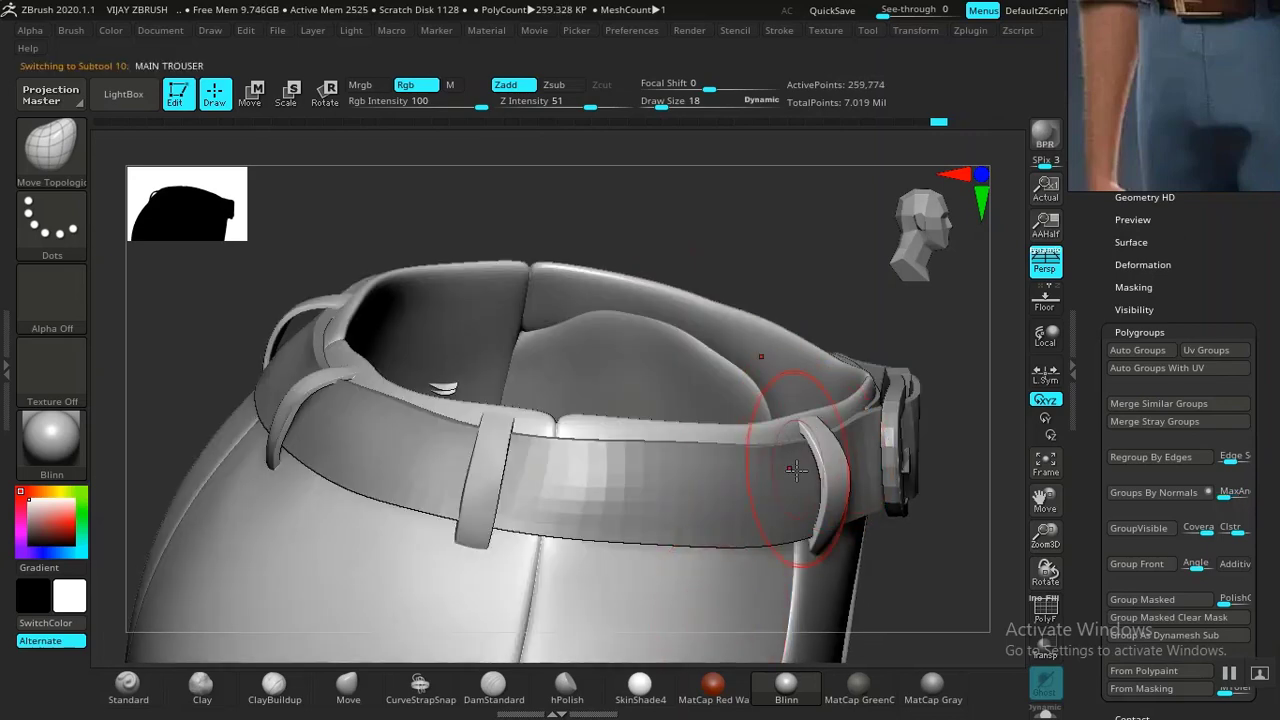
right_click_drag(507, 225, 514, 286)
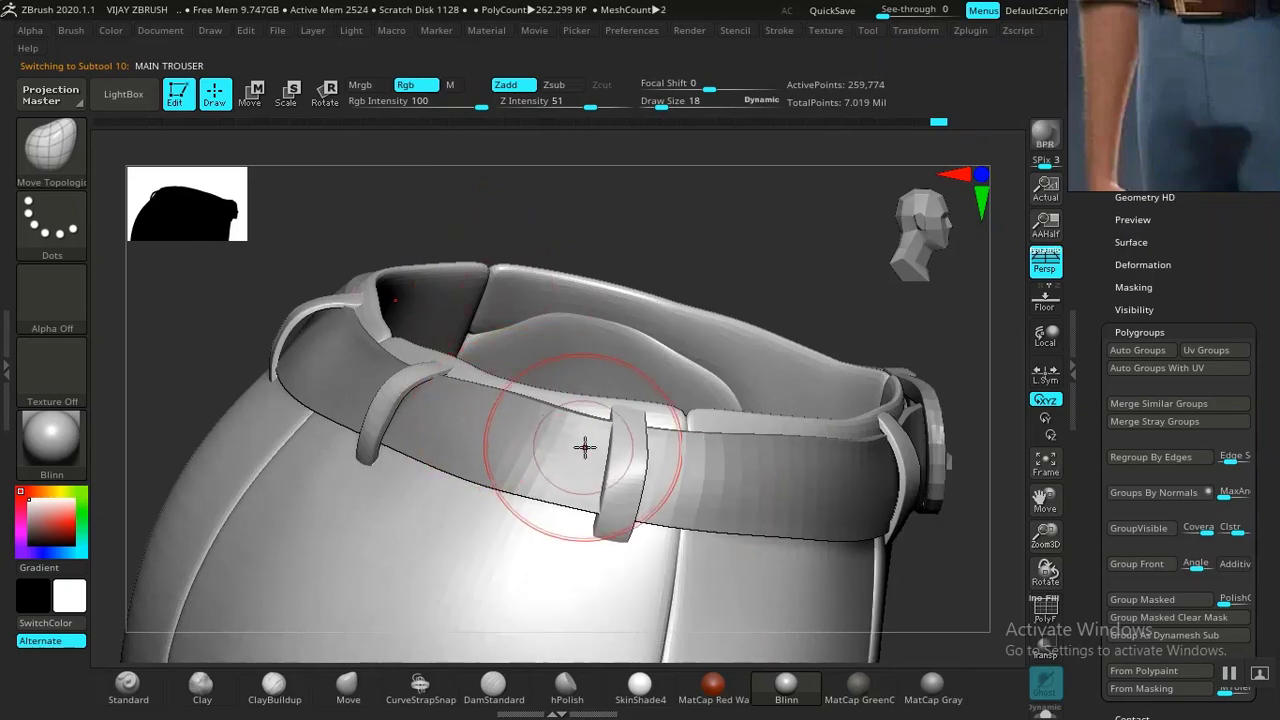
left_click_drag(760, 300, 675, 300)
left_click(712, 390, "ctrl+shift")
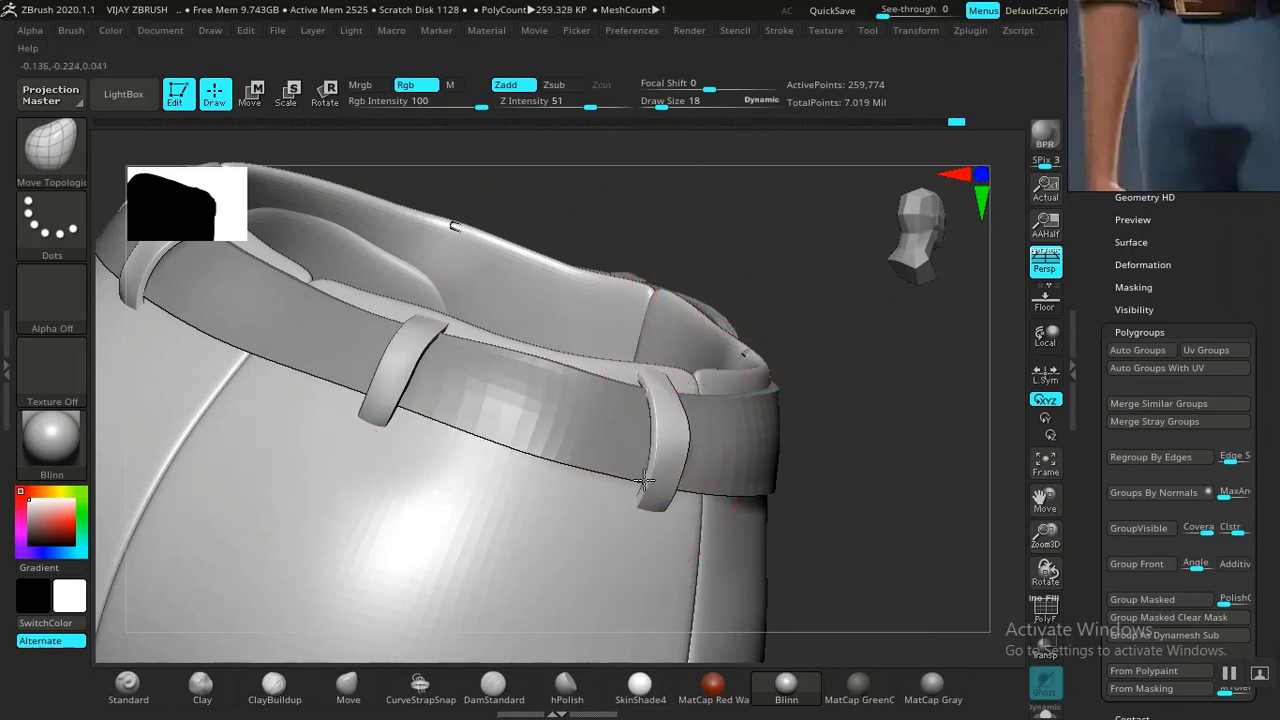
mouse_move(686, 251)
left_mouse_down()
mouse_move(600, 211)
mouse_move(534, 371)
mouse_move(569, 354)
mouse_move(697, 369)
mouse_move(591, 374)
left_mouse_up()
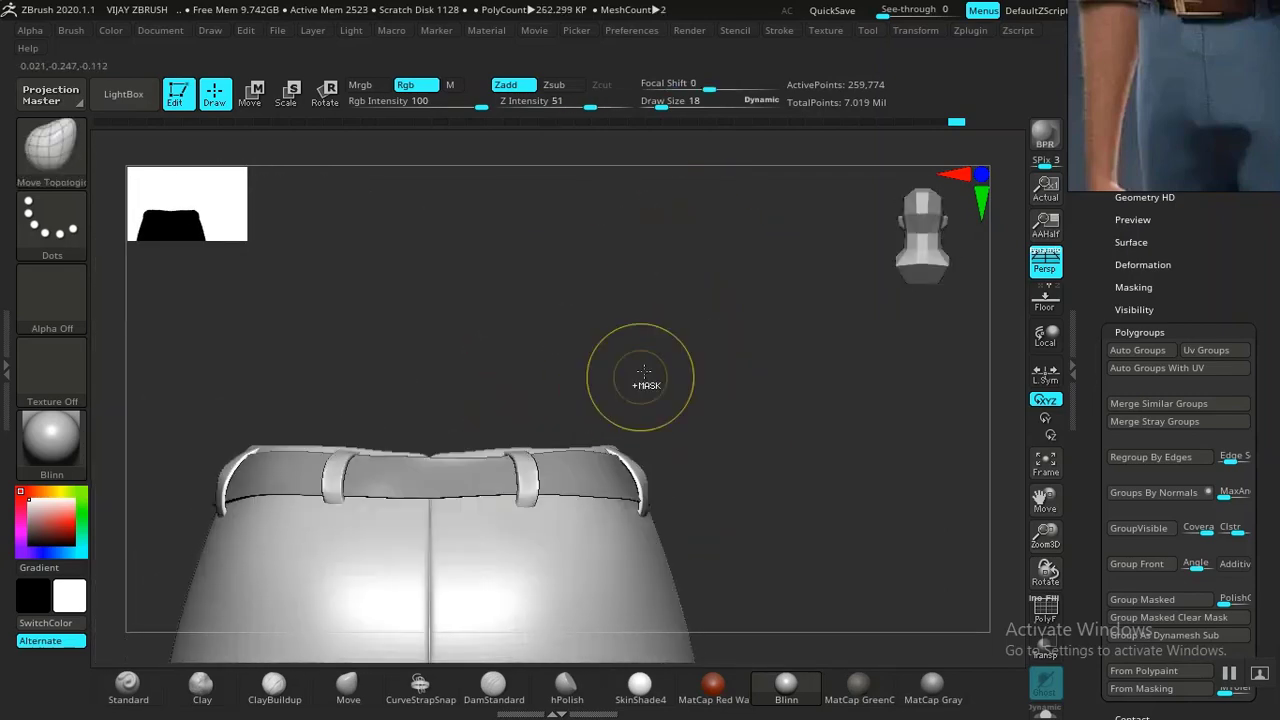
mouse_move(746, 394)
left_mouse_down()
mouse_move(577, 391)
mouse_move(631, 330)
mouse_move(669, 380)
mouse_move(797, 343)
mouse_move(850, 346)
left_mouse_up()
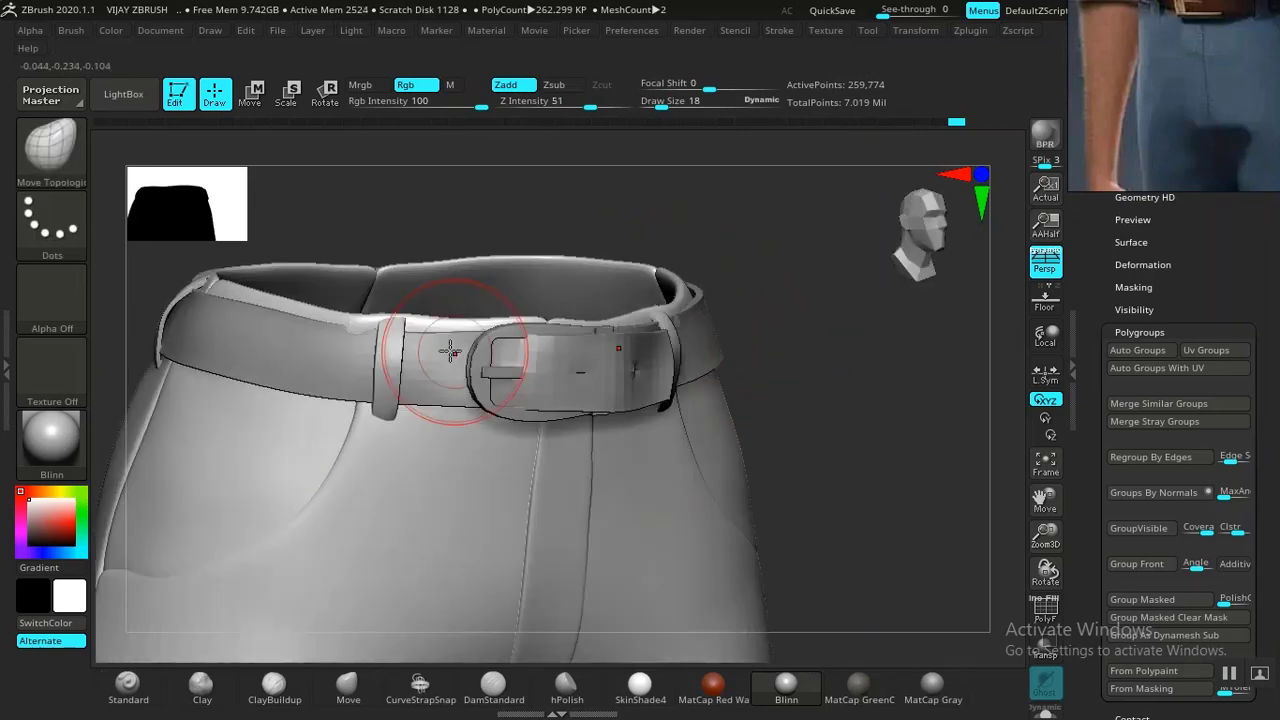
left_click_drag(457, 230, 437, 349)
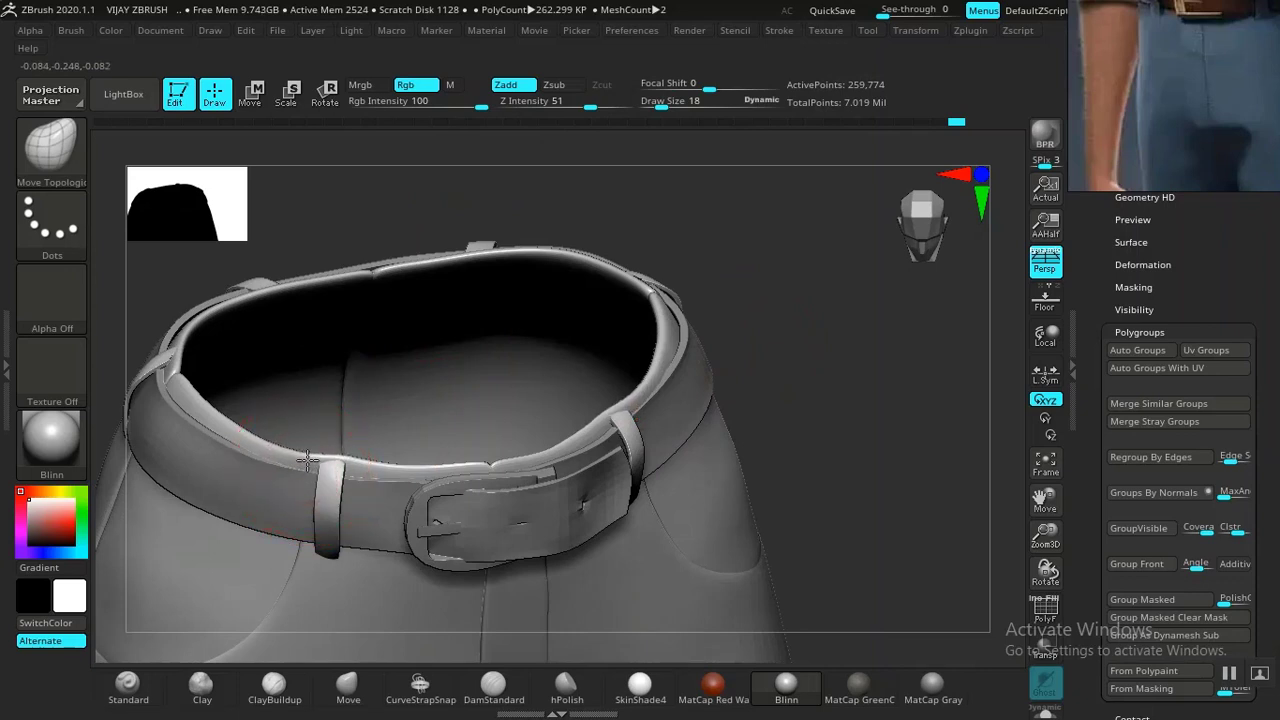
mouse_move(800, 410)
left_mouse_down()
mouse_move(831, 386)
mouse_move(820, 334)
mouse_move(834, 403)
left_mouse_up()
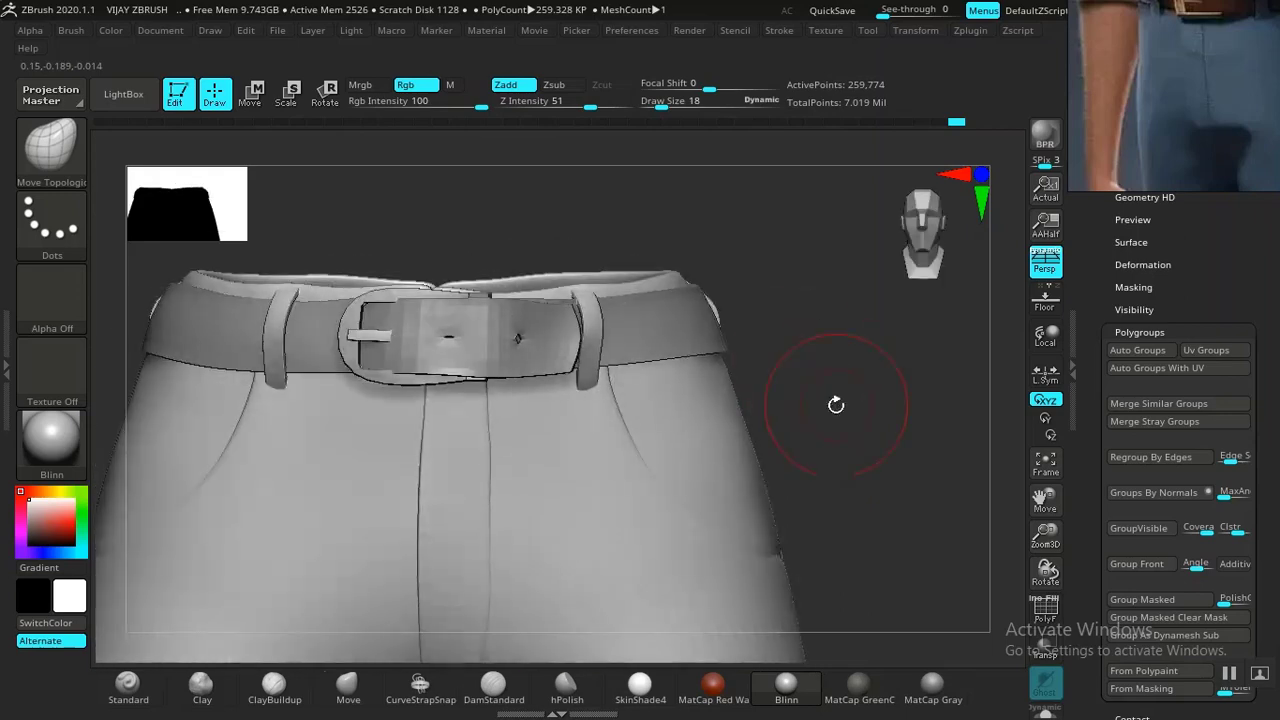
Select the main belt and pull its strap closer to the waistband around the back and side.
key("ctrl")
left_click(666, 344, "alt")
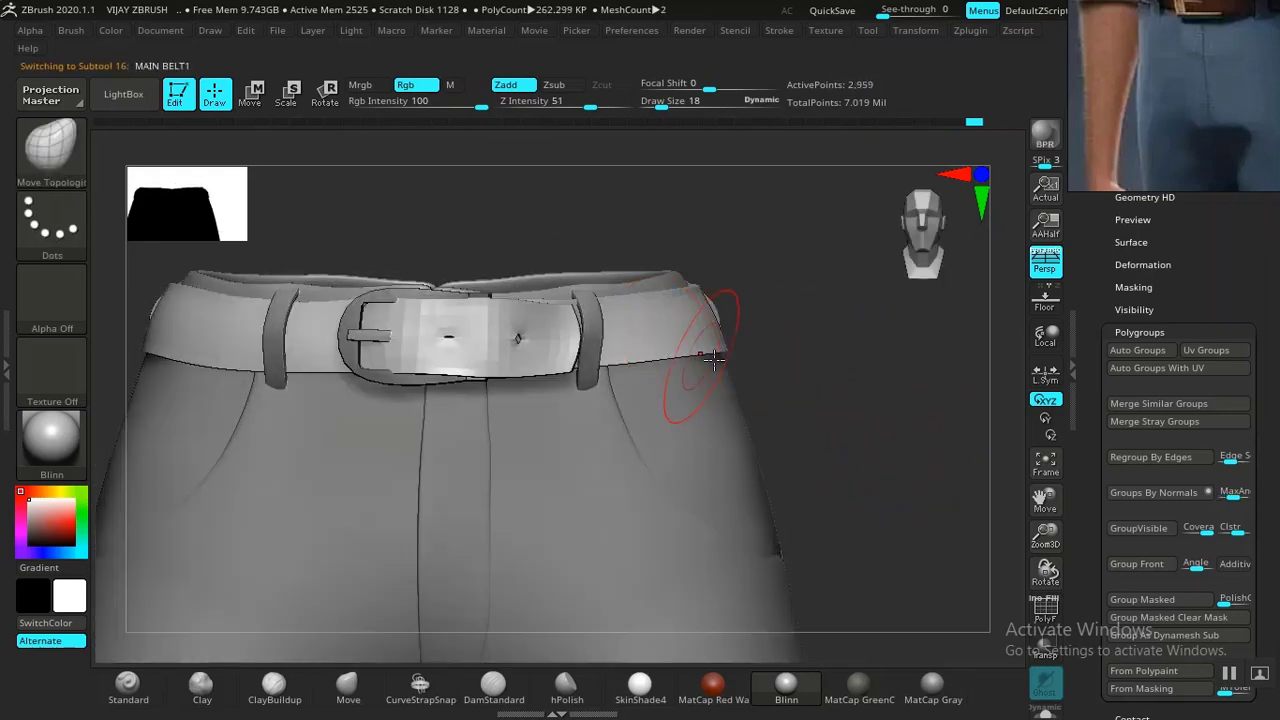
mouse_move(925, 418)
left_mouse_down()
mouse_move(880, 417)
mouse_move(954, 449)
mouse_move(843, 446)
mouse_move(814, 475)
mouse_move(954, 491)
mouse_move(860, 494)
mouse_move(796, 531)
mouse_move(811, 557)
left_mouse_up()
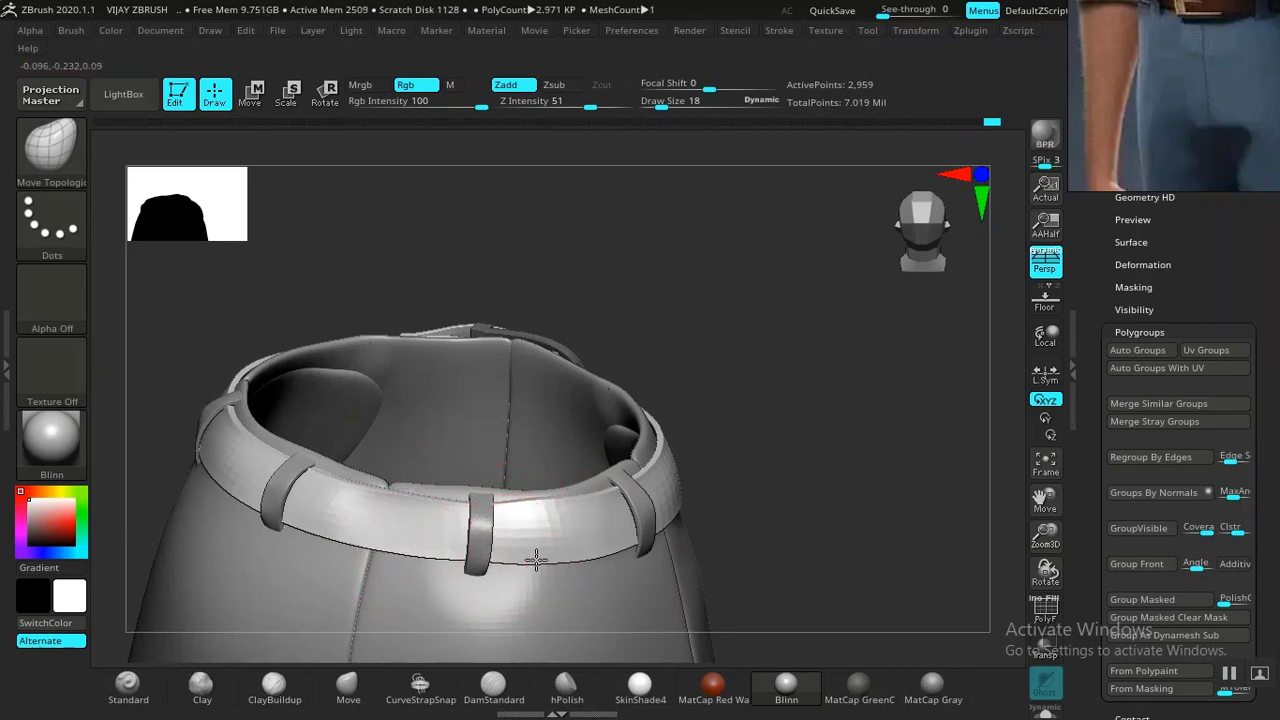
mouse_move(572, 557)
right_mouse_down()
mouse_move(769, 503)
mouse_move(585, 548)
right_mouse_up()
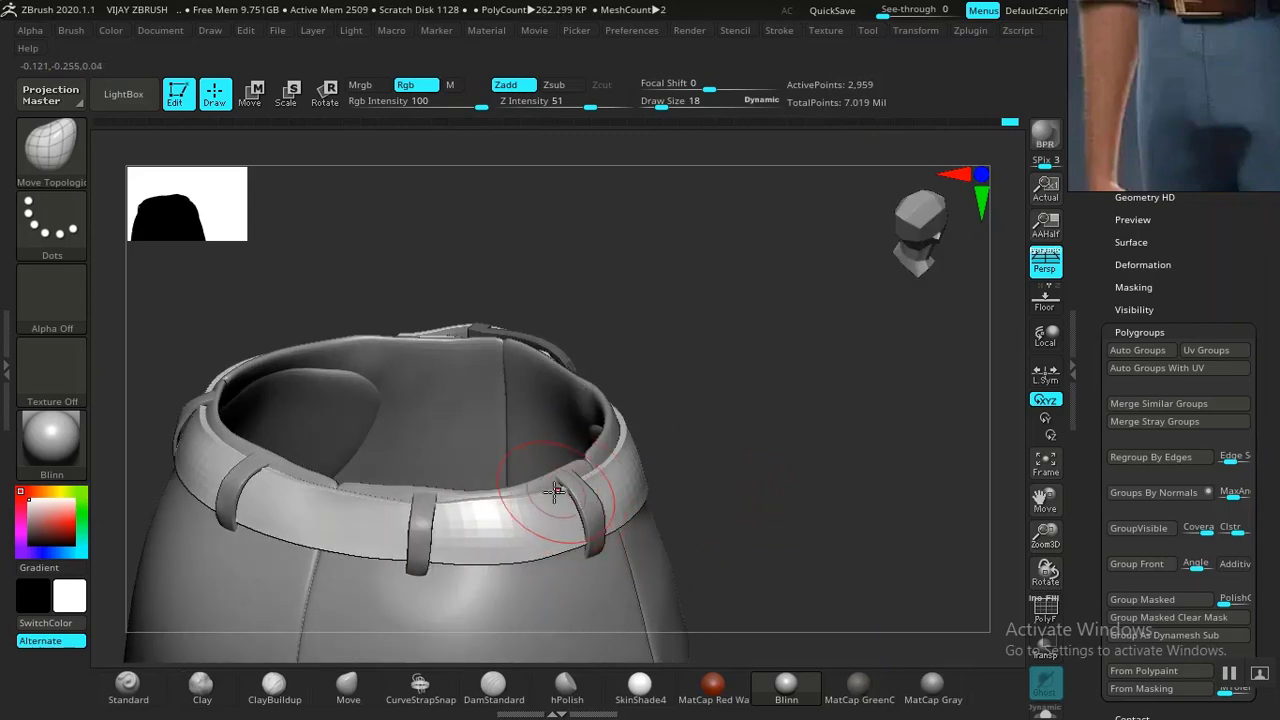
mouse_move(734, 346)
right_mouse_down()
mouse_move(657, 331)
mouse_move(763, 349)
mouse_move(745, 356)
right_mouse_up()
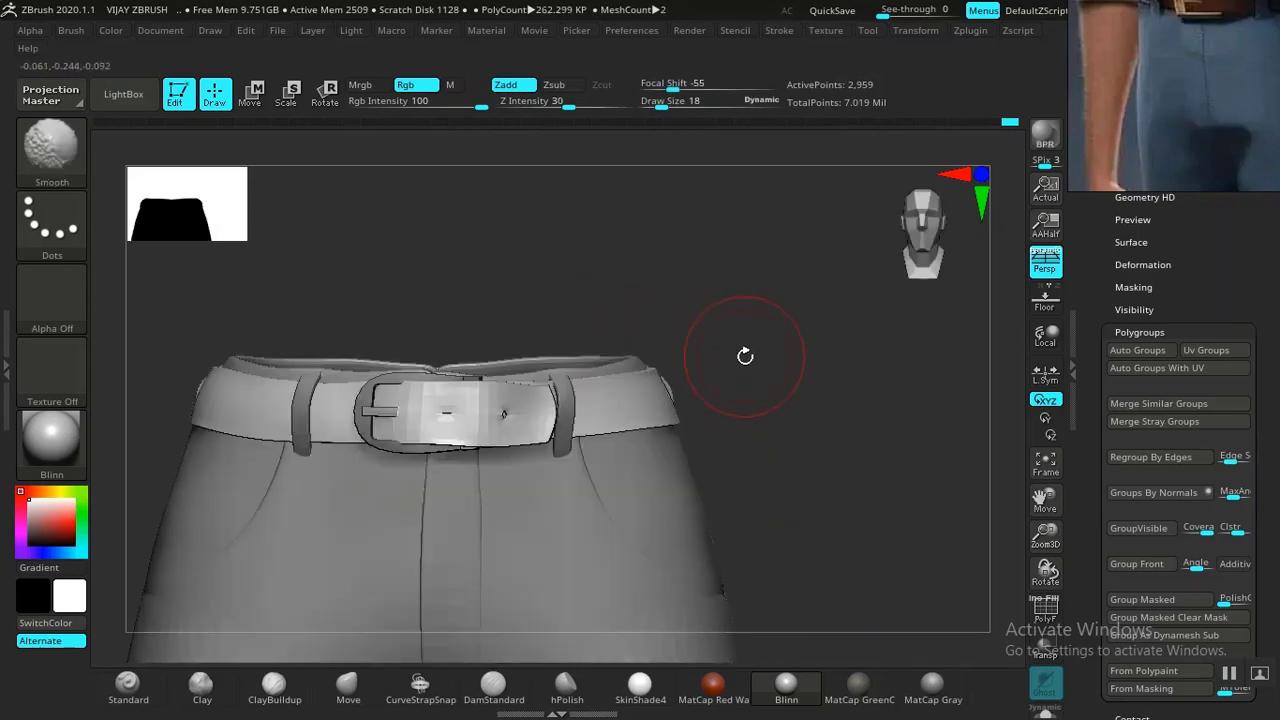
Show the character's body subtool with the trousers and enlarge the reference image for comparing the belt area.
mouse_move(803, 406)
right_mouse_down("alt")
mouse_move(760, 420)
mouse_move(774, 443)
mouse_move(641, 571)
mouse_move(634, 370)
right_mouse_up("alt")
right_click_drag(739, 443, 714, 500, "alt")
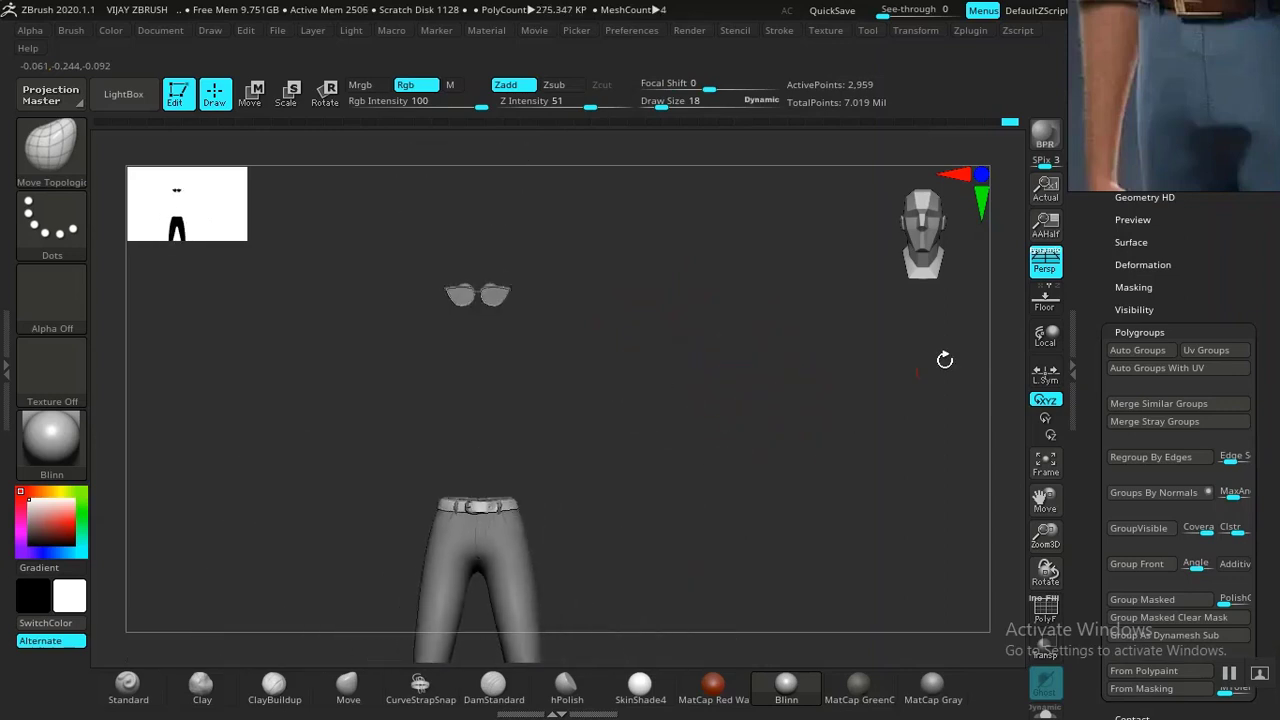
mouse_move(1085, 320)
left_mouse_down()
mouse_move(1070, 418)
mouse_move(1108, 430)
mouse_move(1104, 322)
left_mouse_up()
left_click(1132, 281)
left_click(1240, 352)
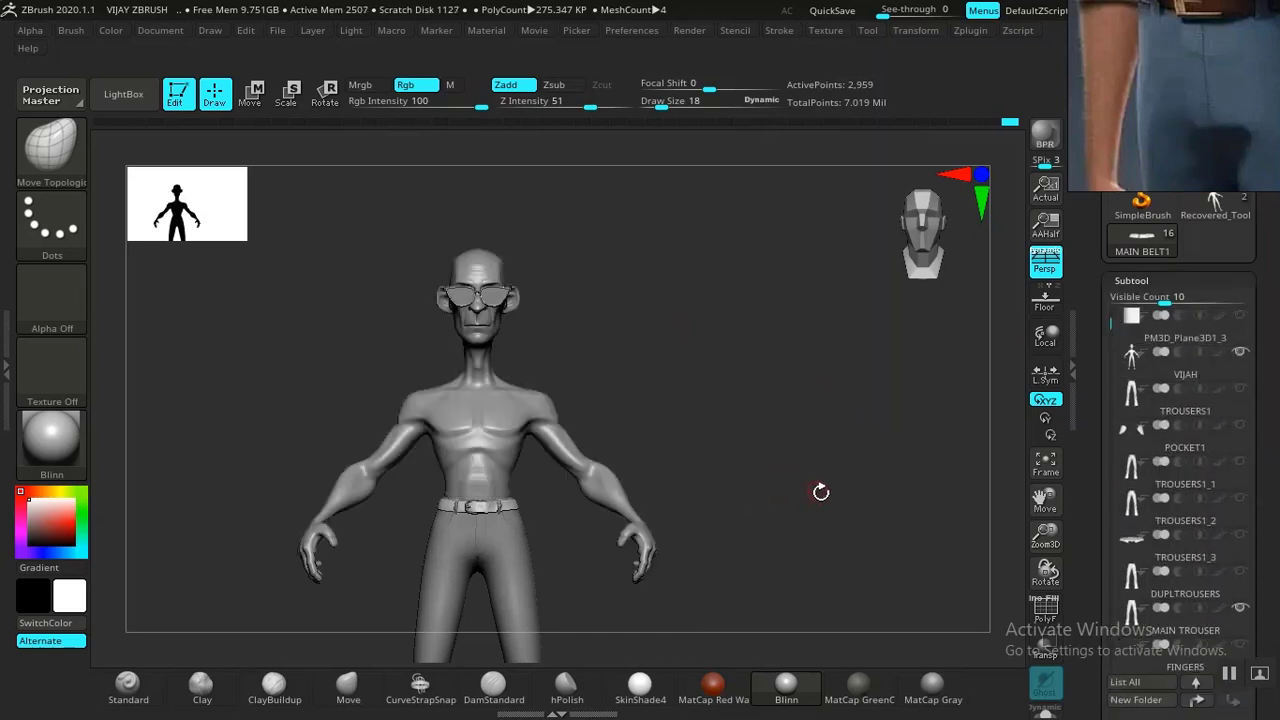
left_click_drag(820, 492, 949, 437, "alt")
left_click_drag(1164, 100, 1053, 332)
left_click(779, 546)
mouse_move(735, 495)
left_mouse_down("alt")
mouse_move(773, 558)
mouse_move(826, 531)
mouse_move(811, 503)
mouse_move(811, 437)
mouse_move(846, 510)
mouse_move(863, 326)
mouse_move(838, 438)
mouse_move(861, 445)
left_mouse_up("alt")
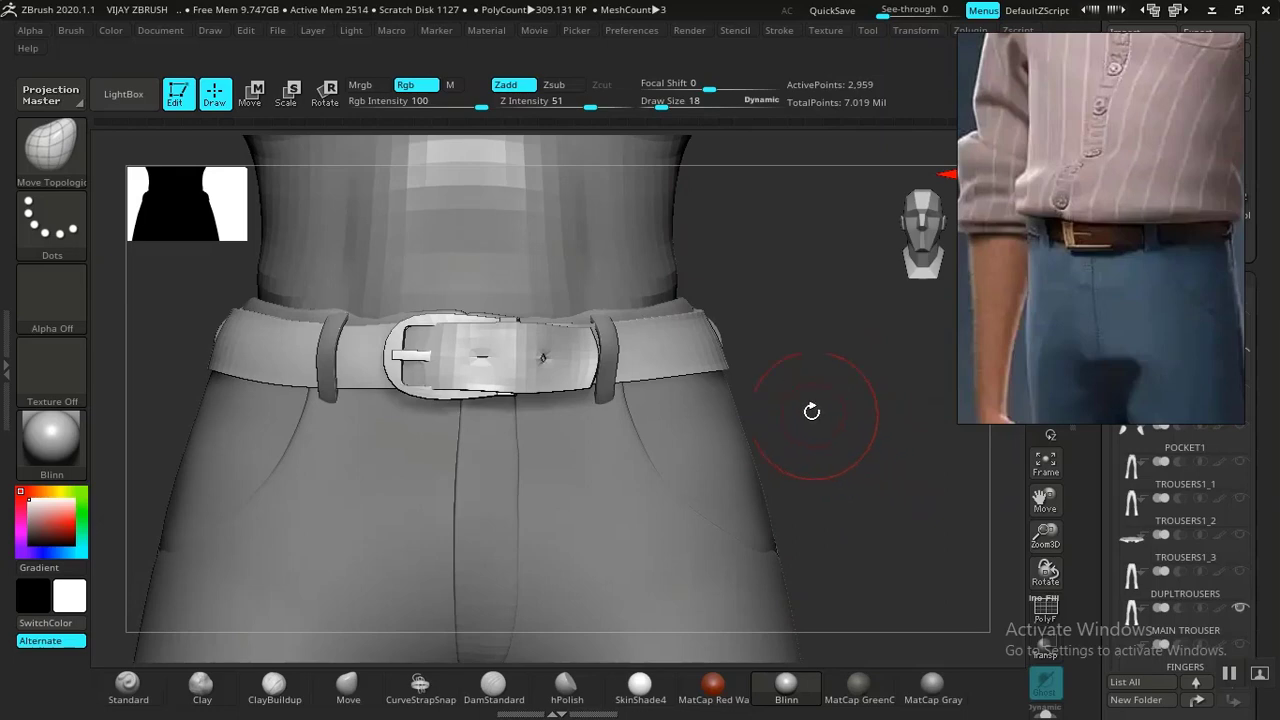
Select the main trousers for editing and switch to the Move brush.
mouse_move(806, 387)
left_mouse_down()
mouse_move(840, 414)
mouse_move(806, 403)
left_mouse_up()
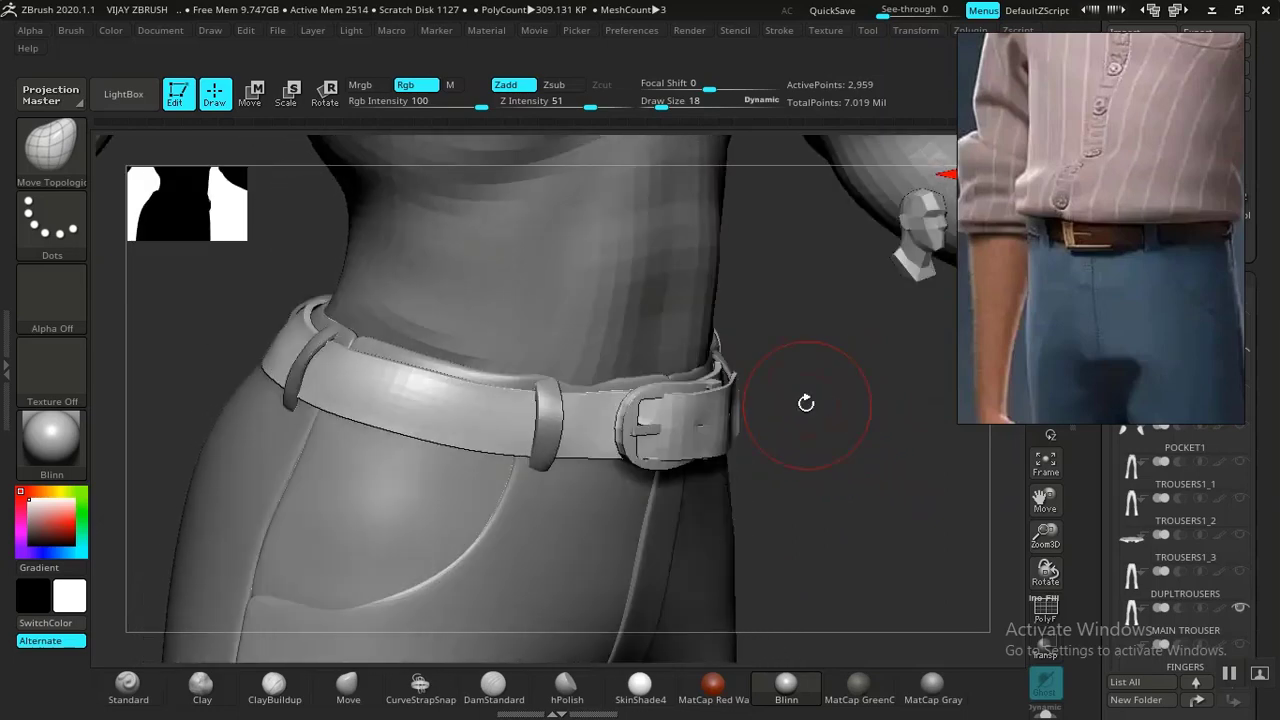
left_click(602, 537, "alt")
left_click_drag(829, 457, 640, 460)
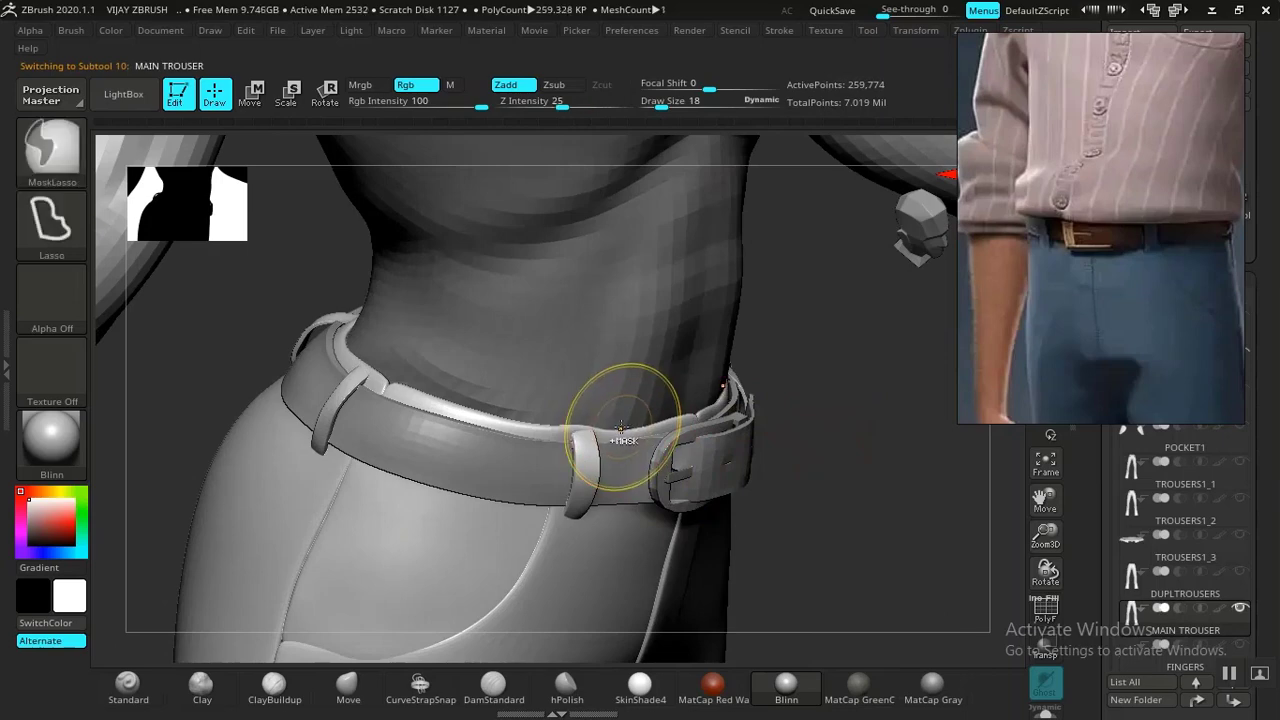
left_click(347, 686)
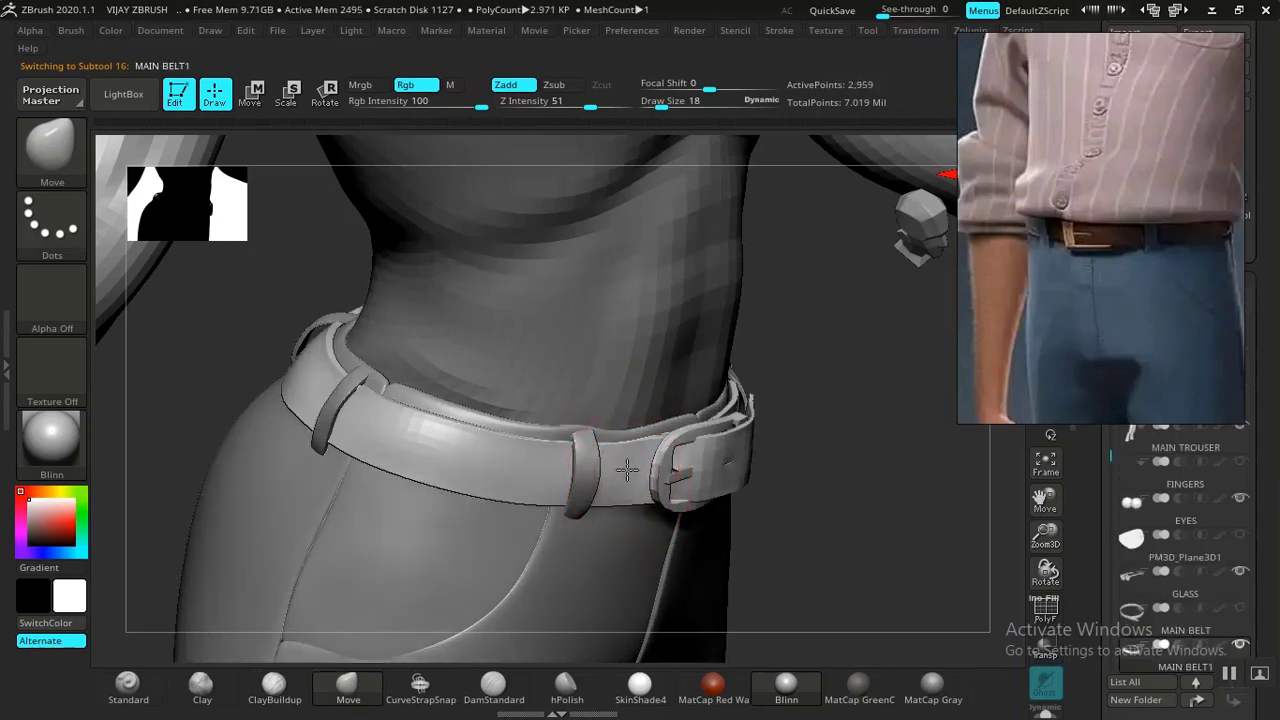
left_click(520, 428, "alt")
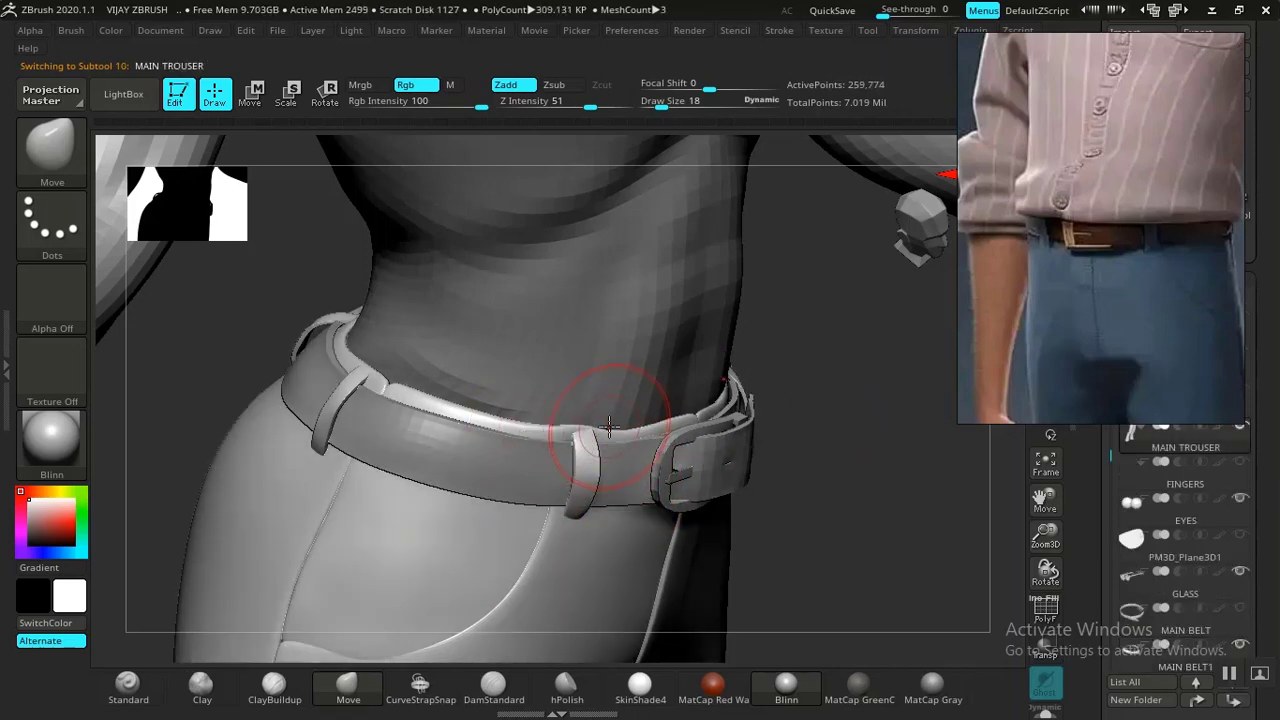
Examine the trousers, belt and belt loops from the front, side and back against the reference image.
left_click_drag(829, 482, 697, 414)
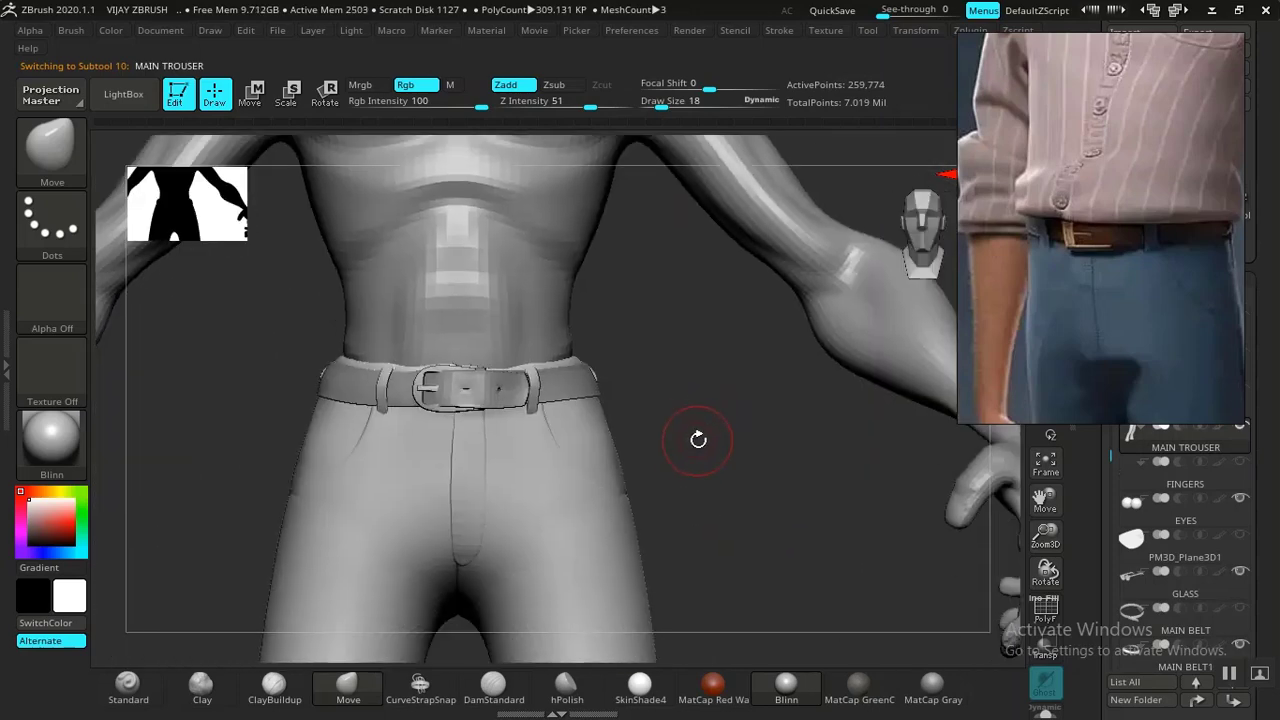
left_click_drag(723, 481, 716, 537)
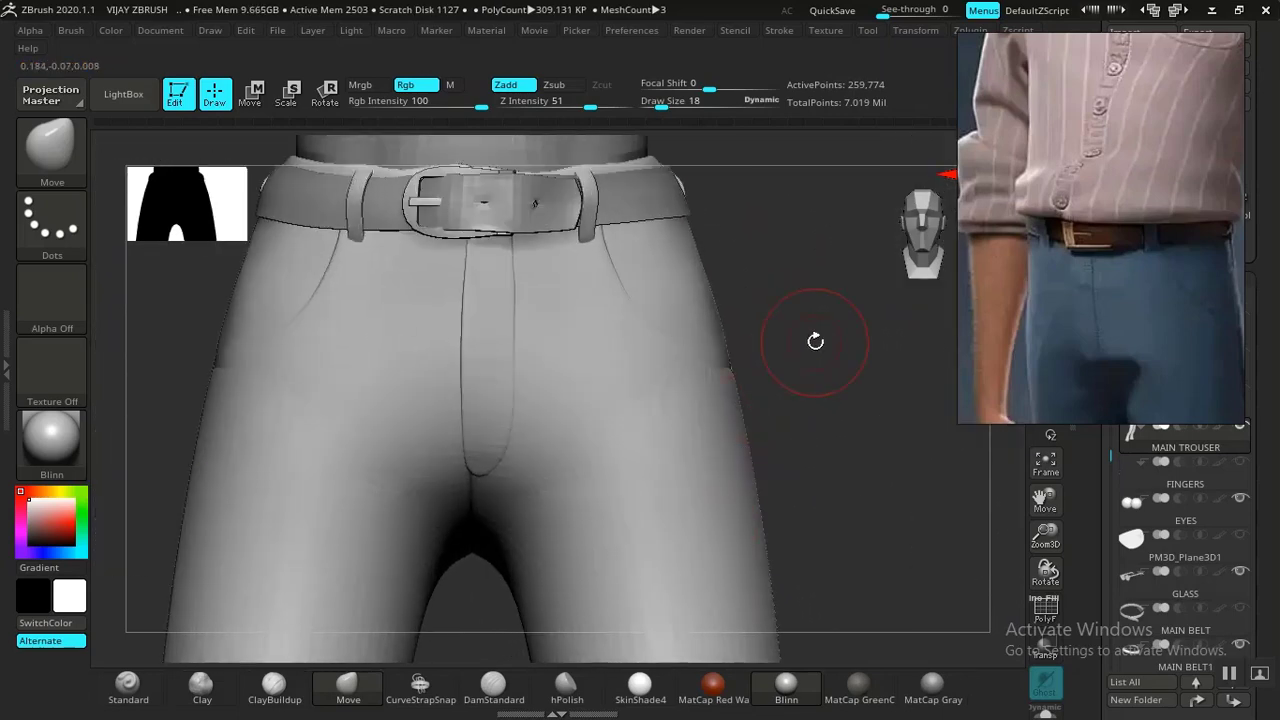
left_click_drag(817, 340, 714, 380, "alt")
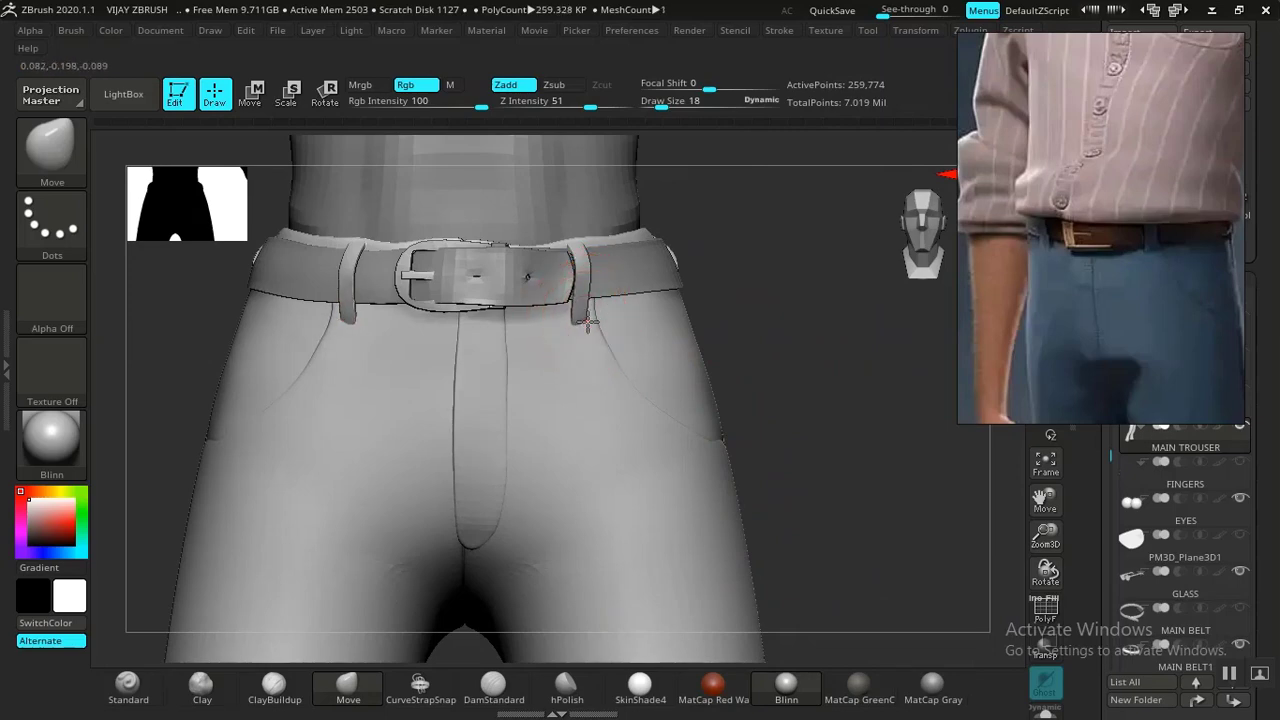
left_click_drag(800, 322, 491, 317)
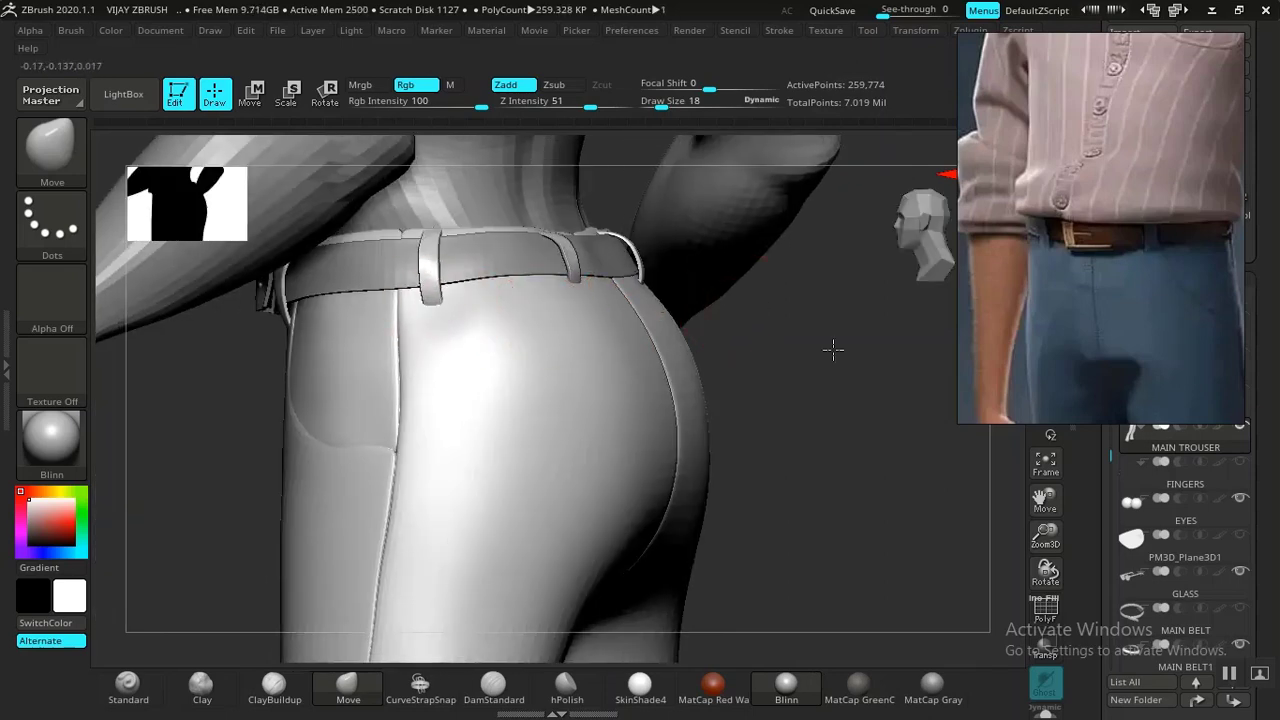
right_click_drag(833, 348, 537, 309)
right_click_drag(783, 317, 520, 363)
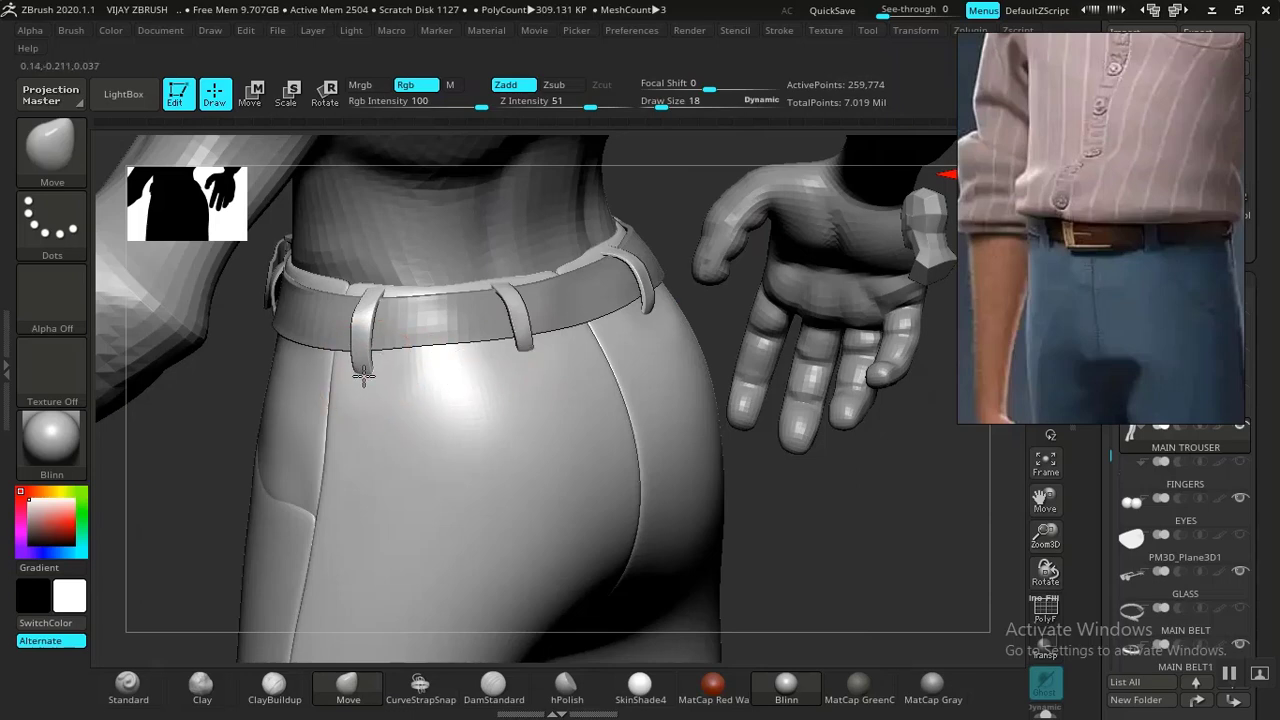
right_click_drag(846, 437, 1120, 410)
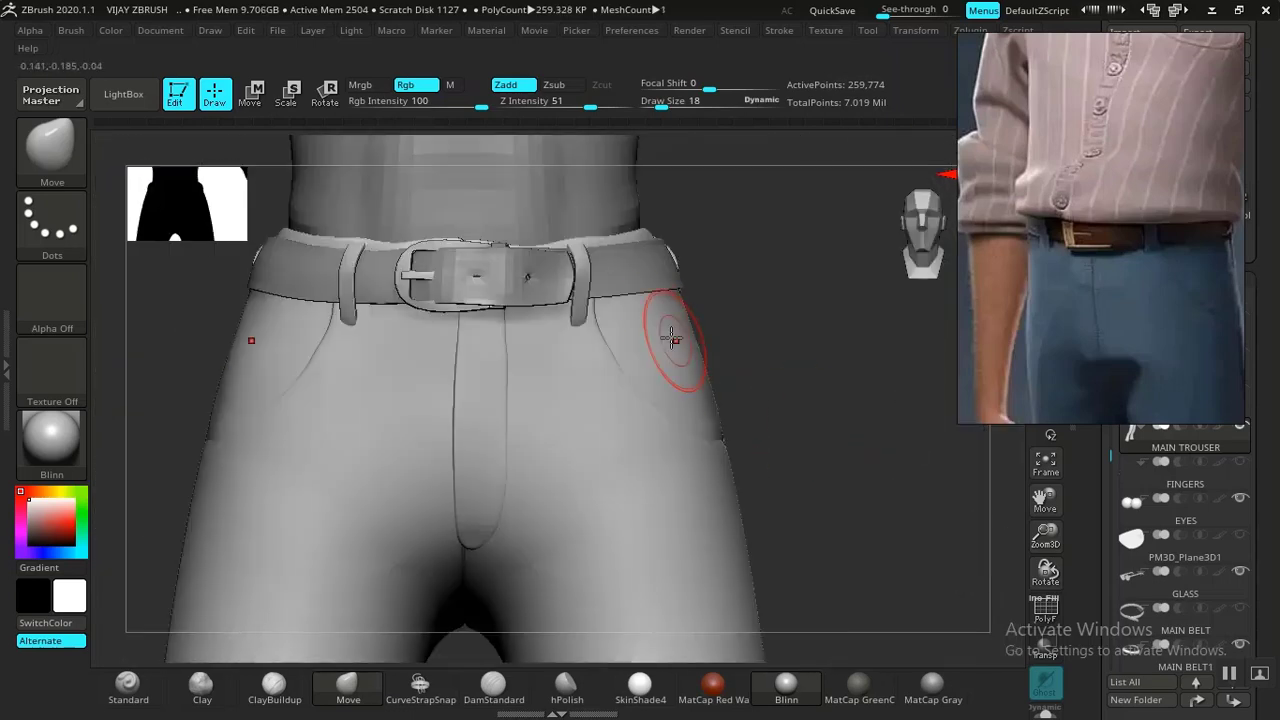
Select the main belt and scale it taller along the Y axis with the gizmo.
left_click(621, 285, "alt")
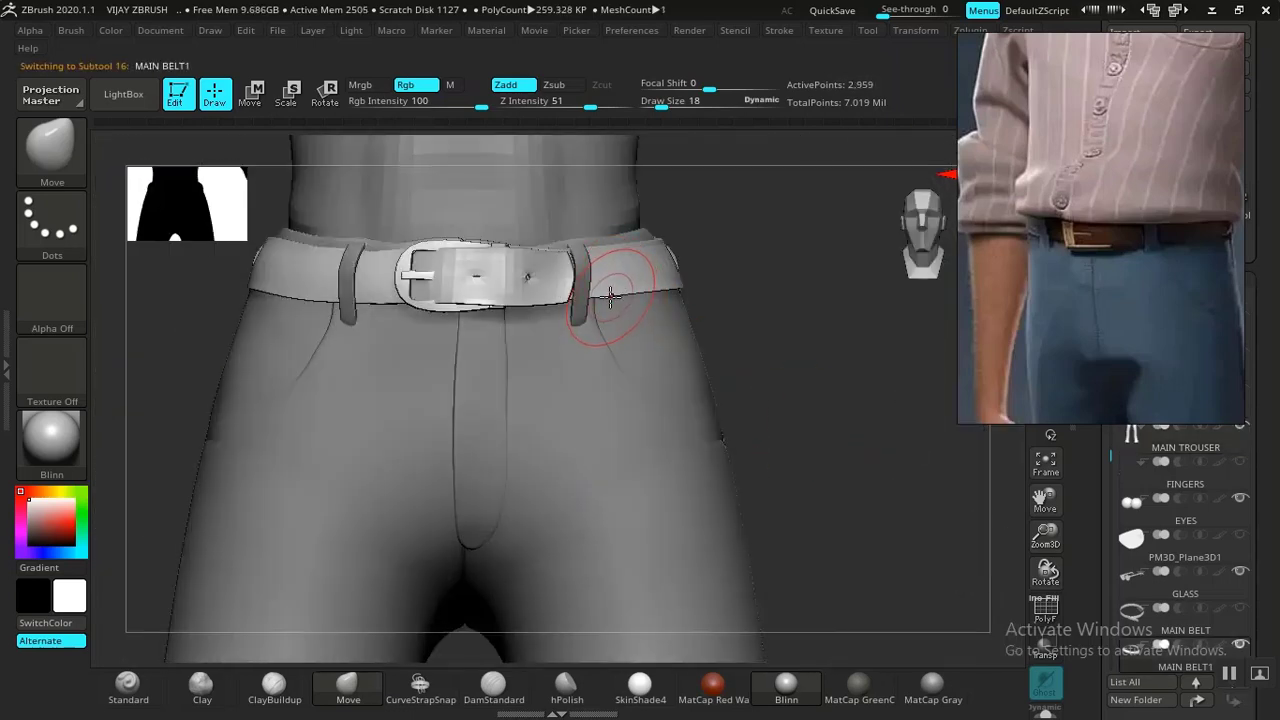
key("r")
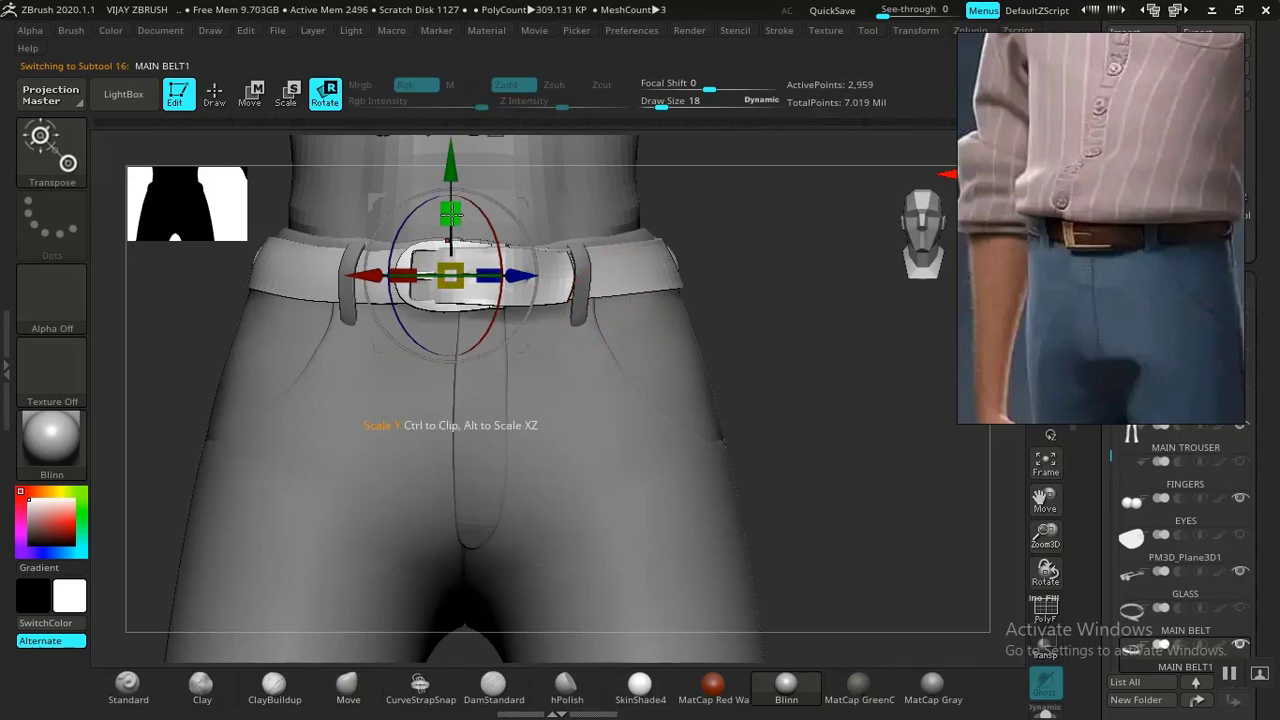
left_click_drag(457, 205, 451, 176)
left_click_drag(840, 351, 777, 377)
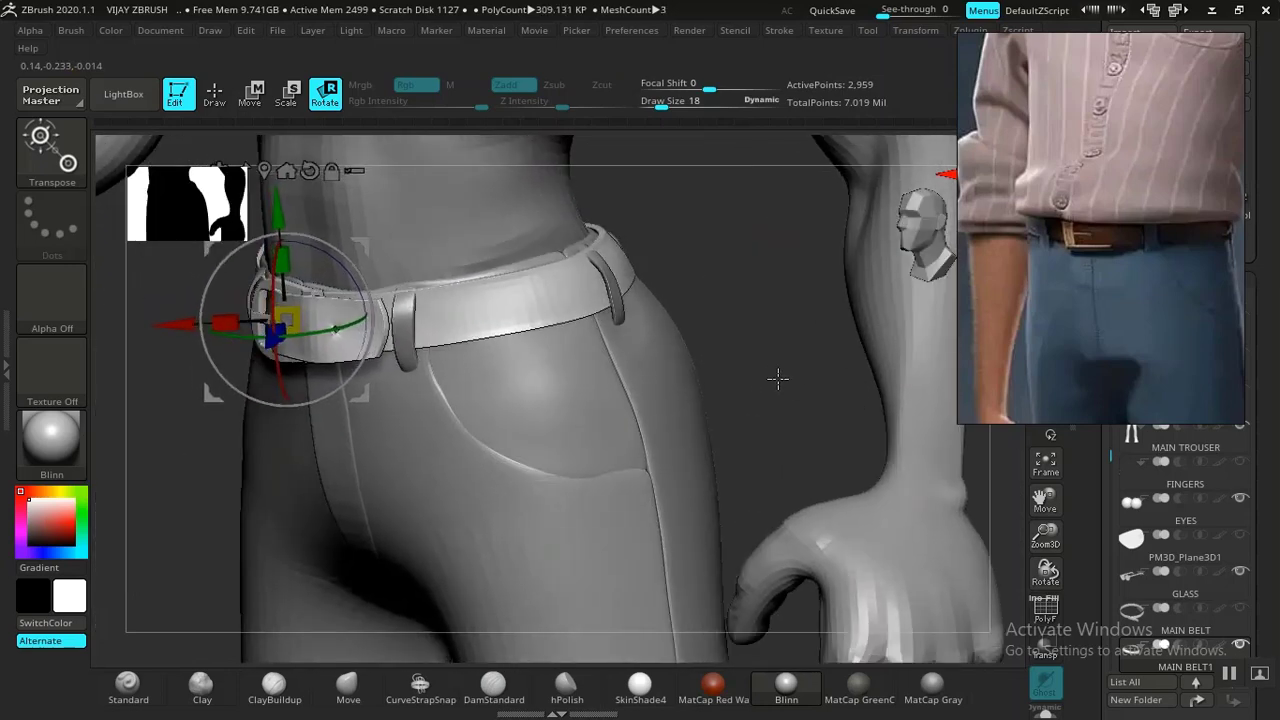
left_click_drag(740, 329, 690, 280)
Return to the Move brush and refine the belt's fit along the waistband at the hip.
key("q")
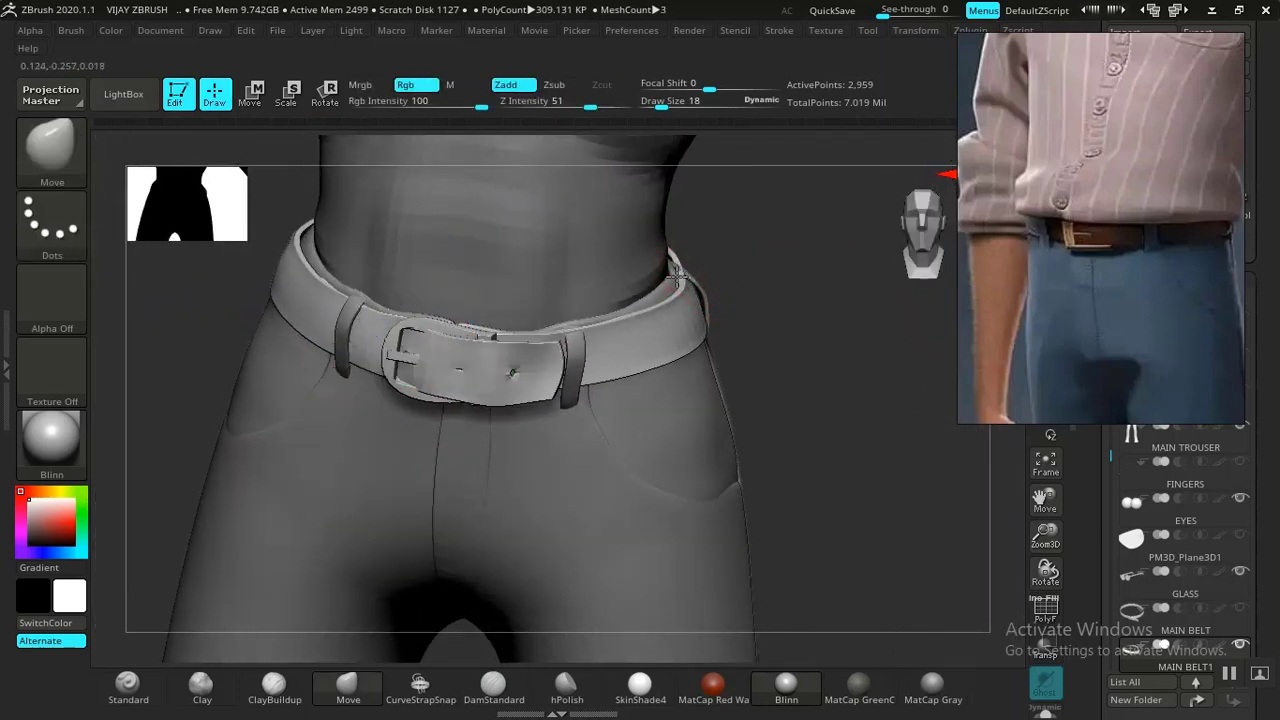
mouse_move(769, 277)
left_mouse_down()
mouse_move(663, 286)
mouse_move(698, 291)
left_mouse_up()
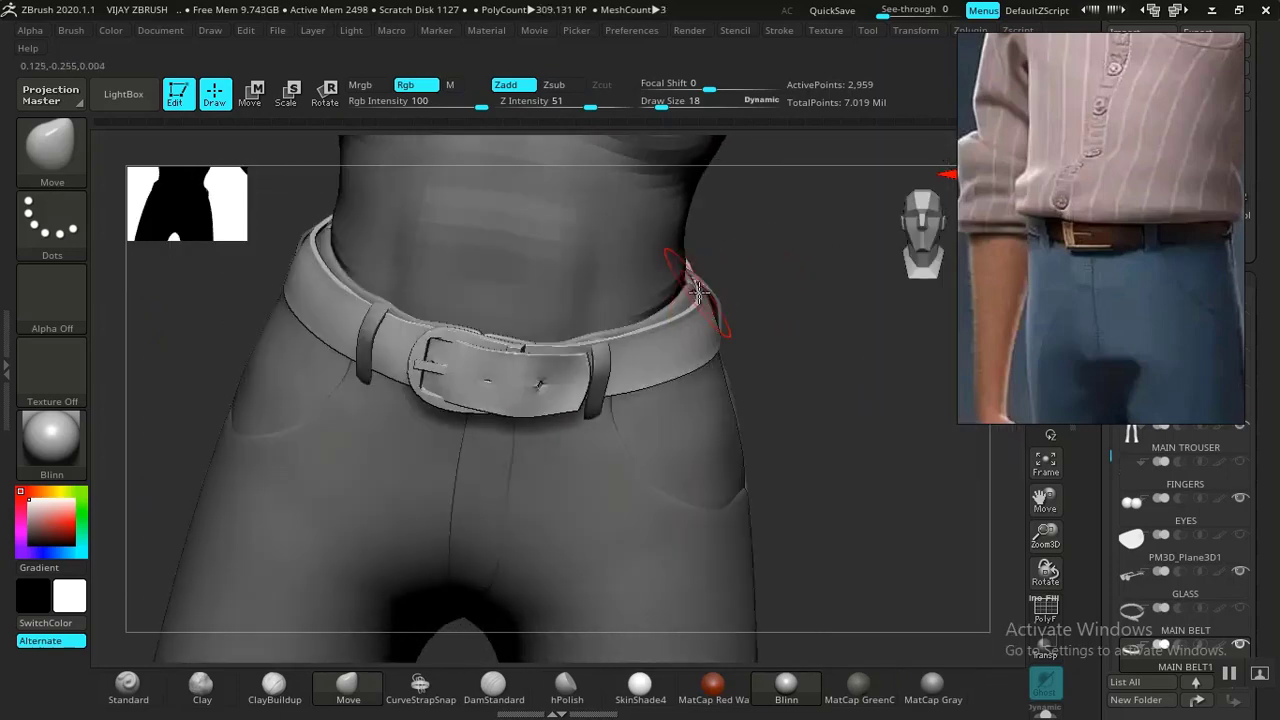
left_click_drag(761, 338, 697, 383)
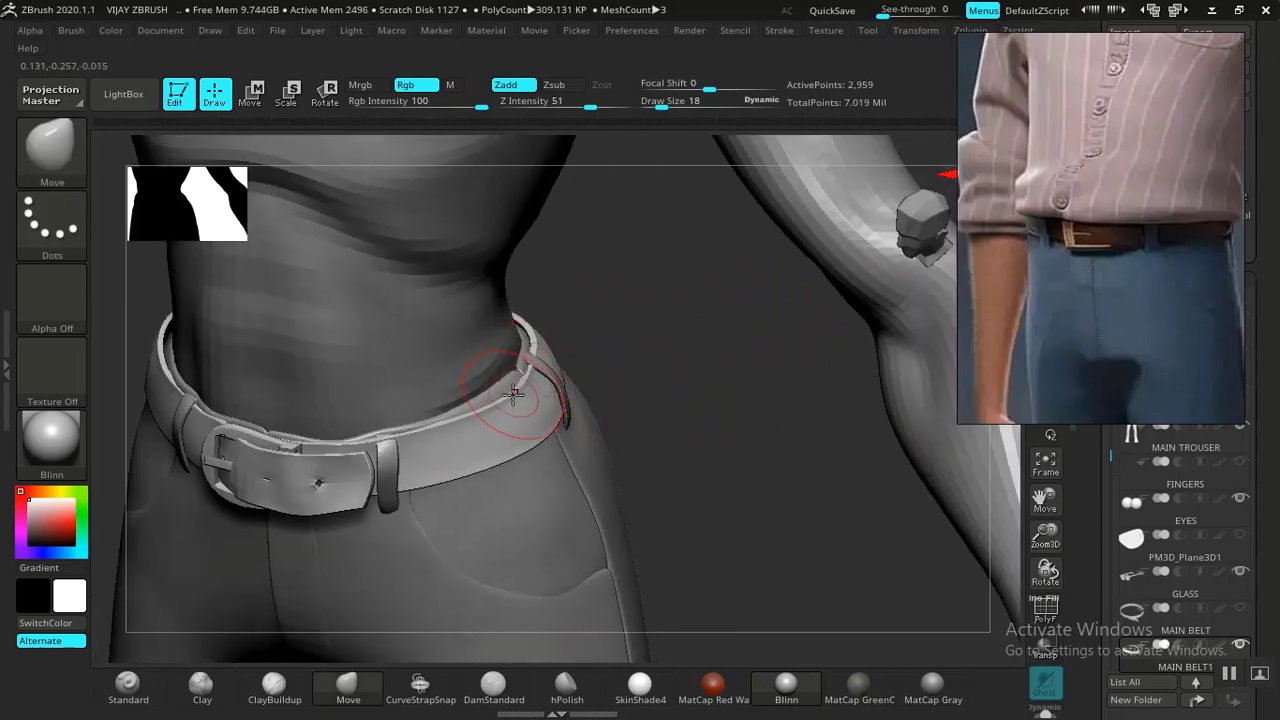
left_click_drag(651, 375, 655, 475)
Nudge the trousers' waistband and front belt loop around the taller belt with the Move brush, and reselect the belt.
left_click(656, 563, "alt")
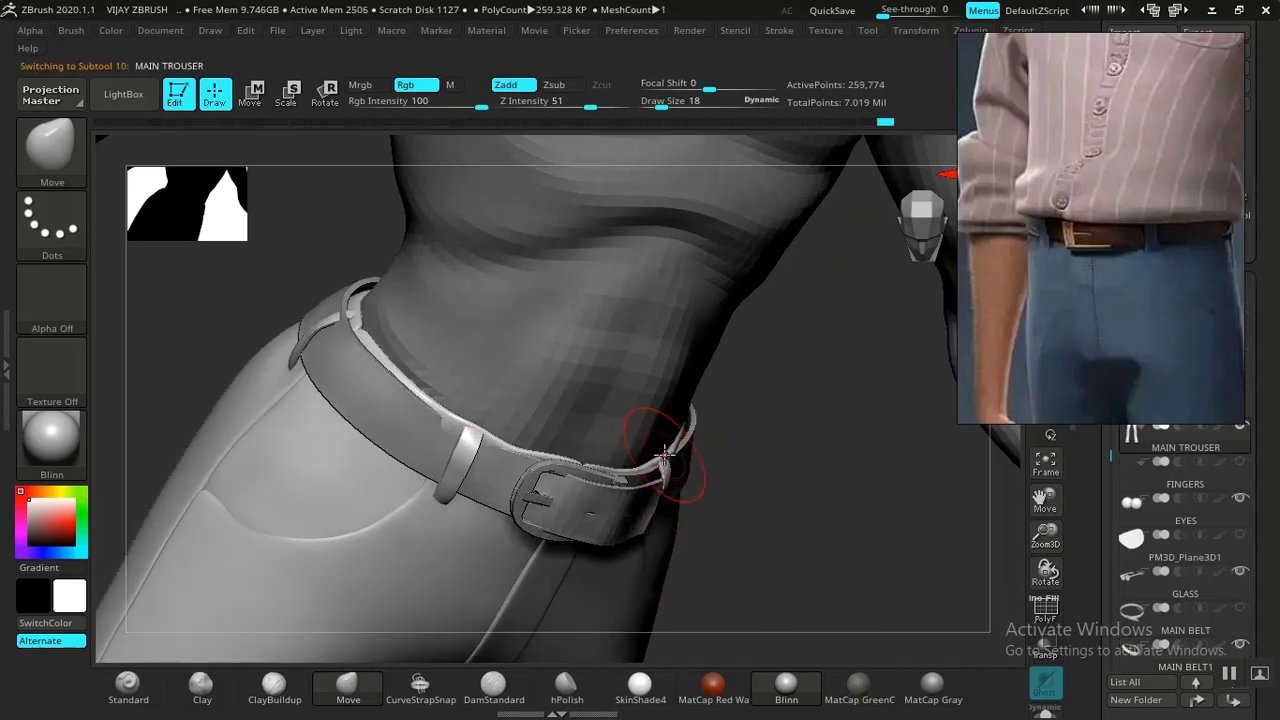
left_click_drag(806, 449, 323, 521)
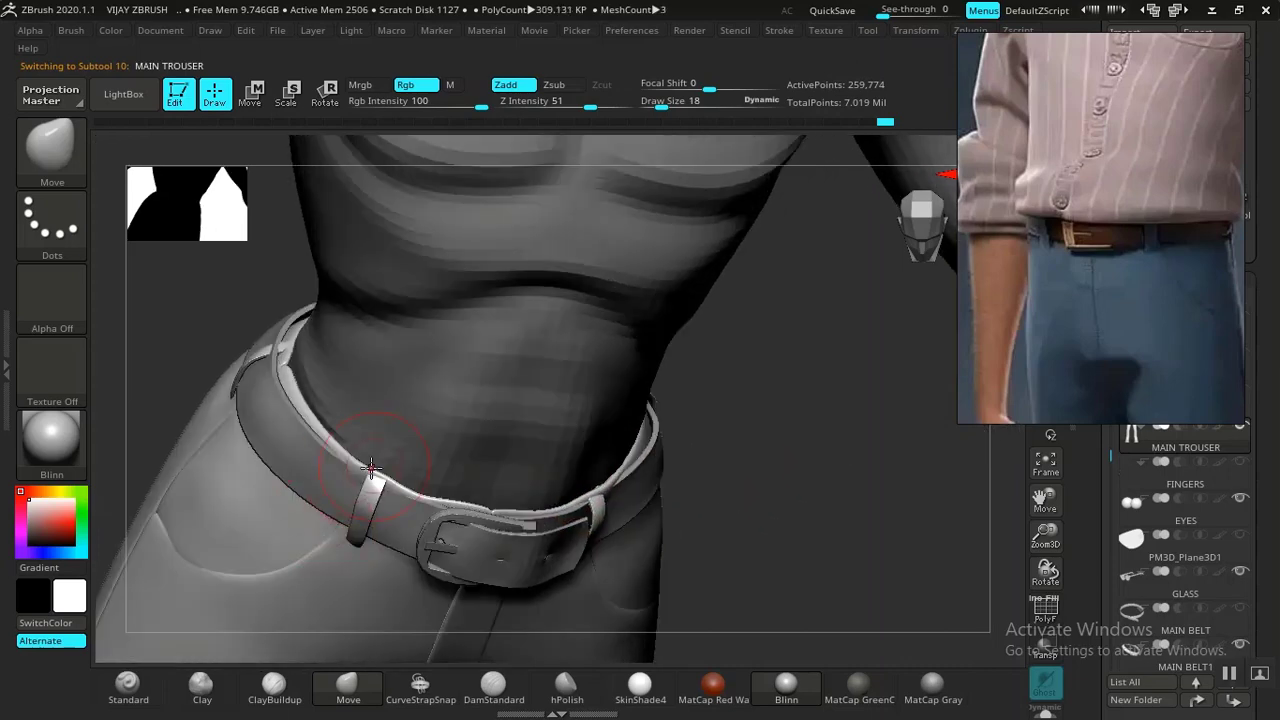
left_click_drag(371, 468, 378, 470)
left_click_drag(809, 476, 636, 428)
left_click_drag(783, 618, 617, 506)
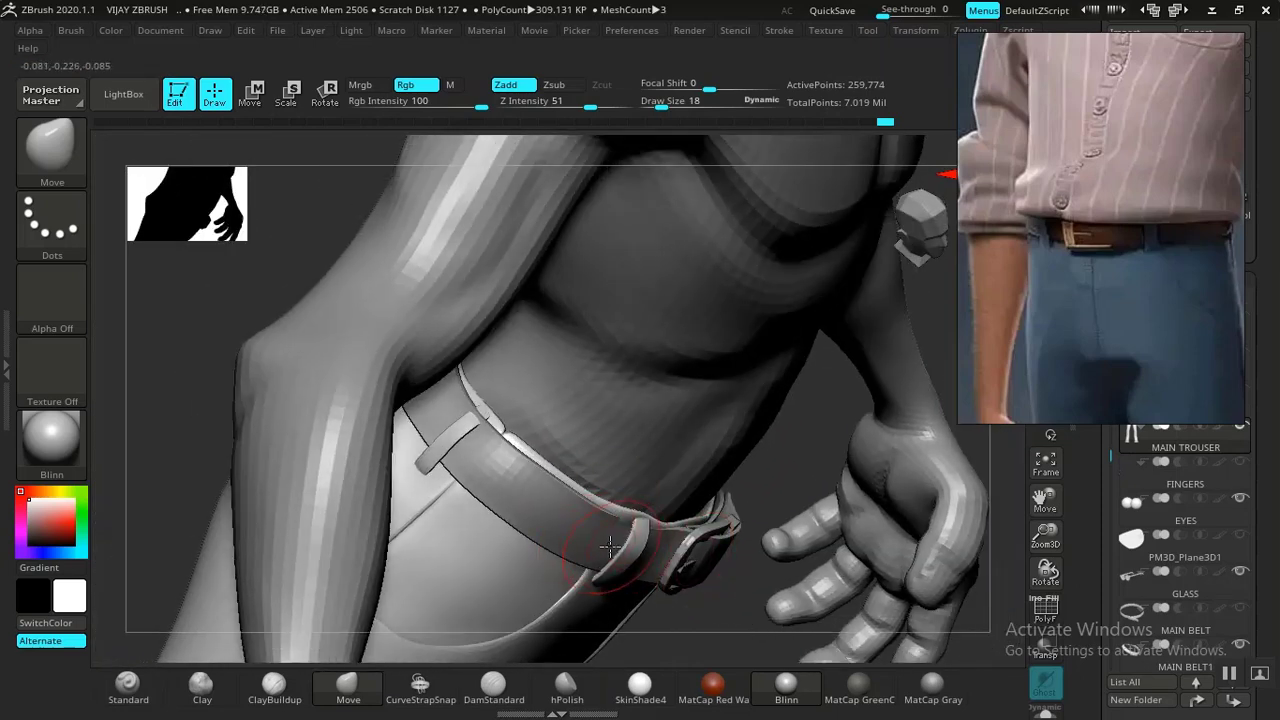
left_click(588, 535, "alt")
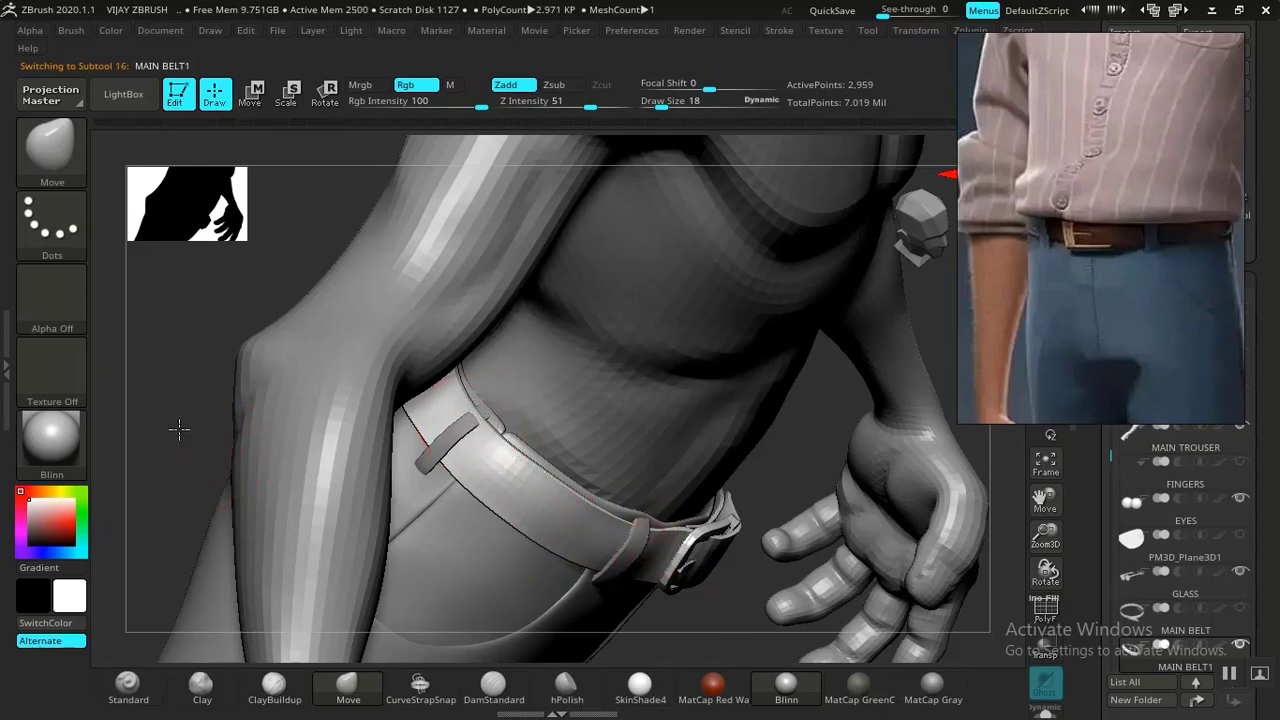
Select the trousers and adjust the waistband and belt loops around the belt at the hip and back, enlarging the Move brush to 26.
left_click_drag(177, 429, 329, 386)
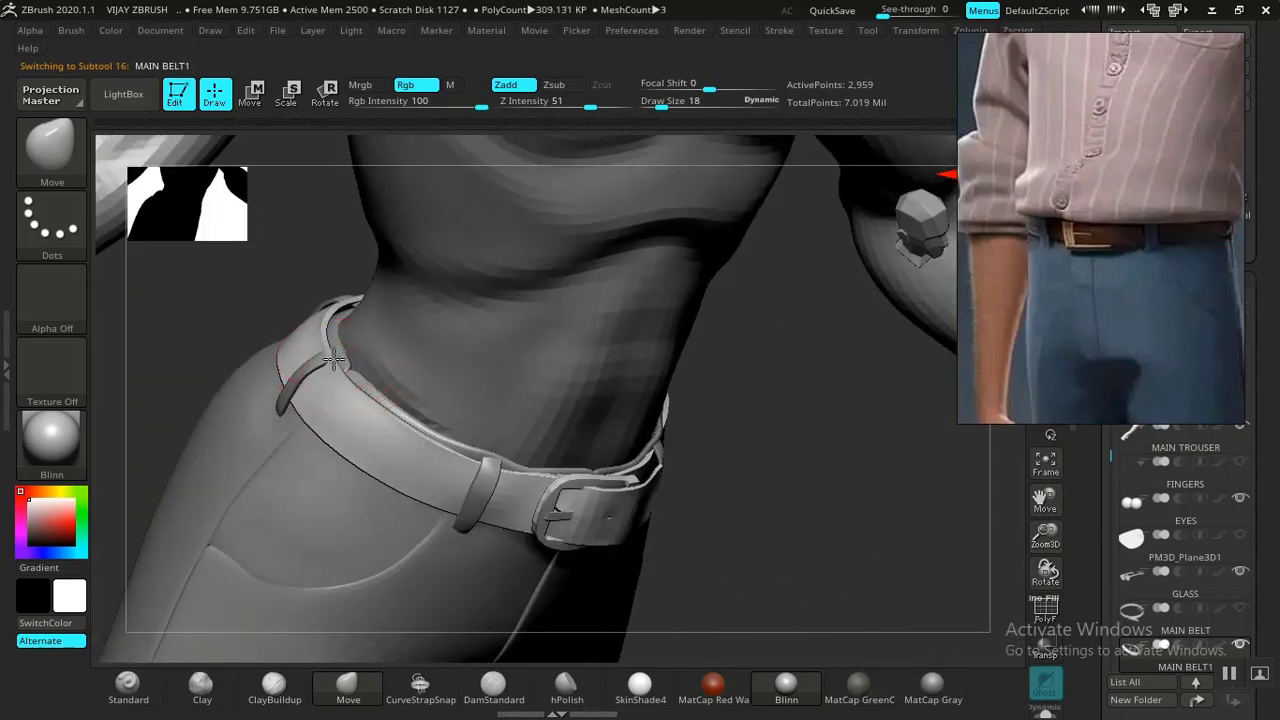
left_click(330, 438, "alt")
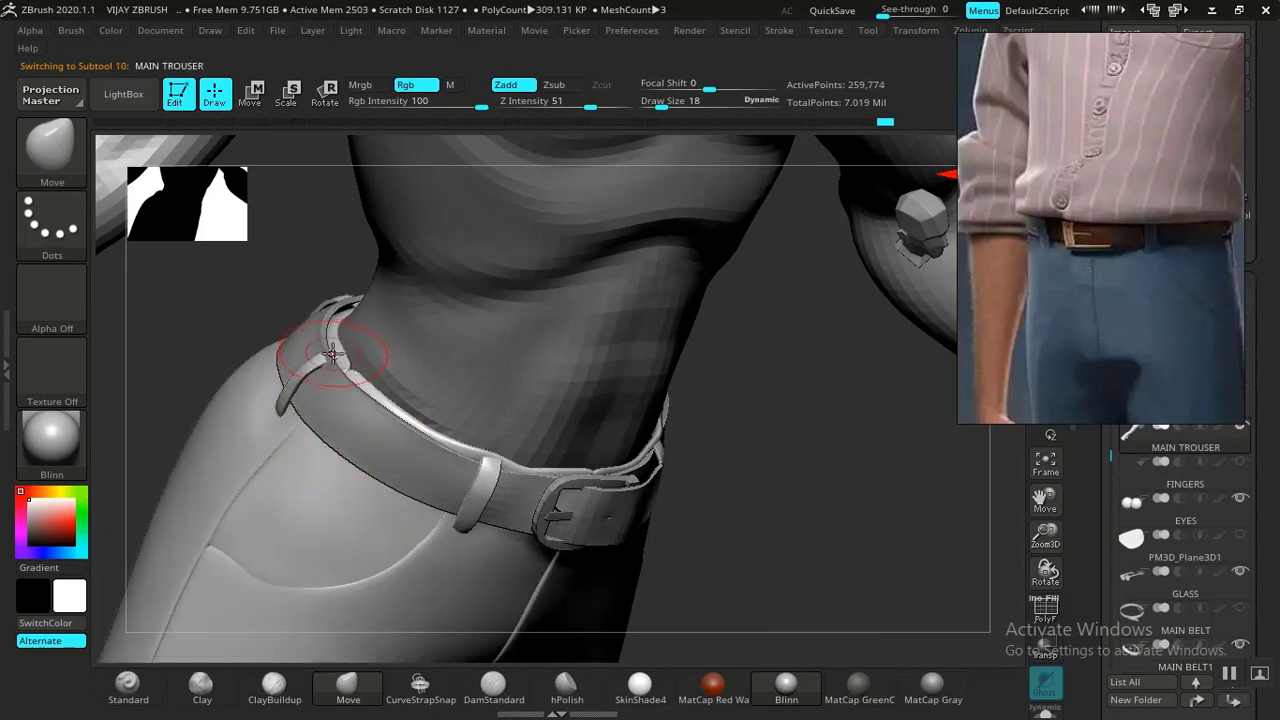
left_click_drag(330, 349, 334, 346)
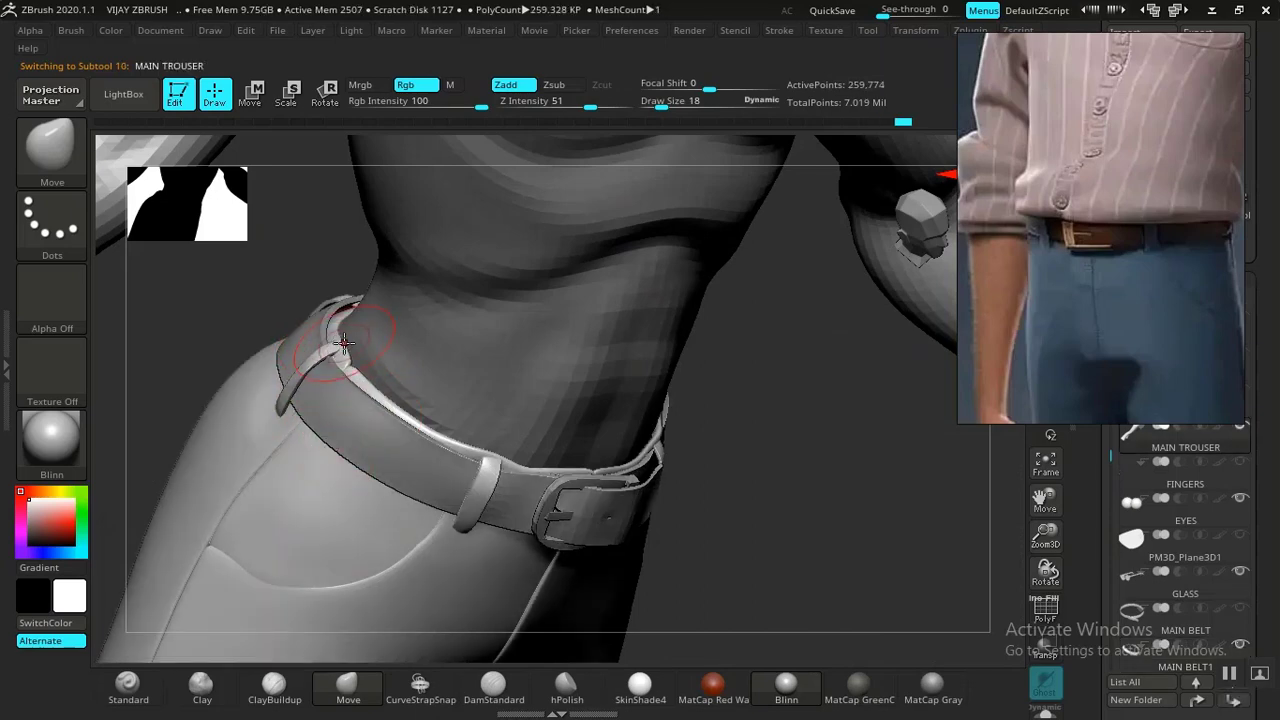
mouse_move(747, 414)
left_mouse_down()
mouse_move(820, 451)
mouse_move(843, 491)
mouse_move(820, 494)
mouse_move(797, 535)
mouse_move(811, 551)
mouse_move(794, 531)
mouse_move(760, 537)
mouse_move(669, 513)
left_mouse_up()
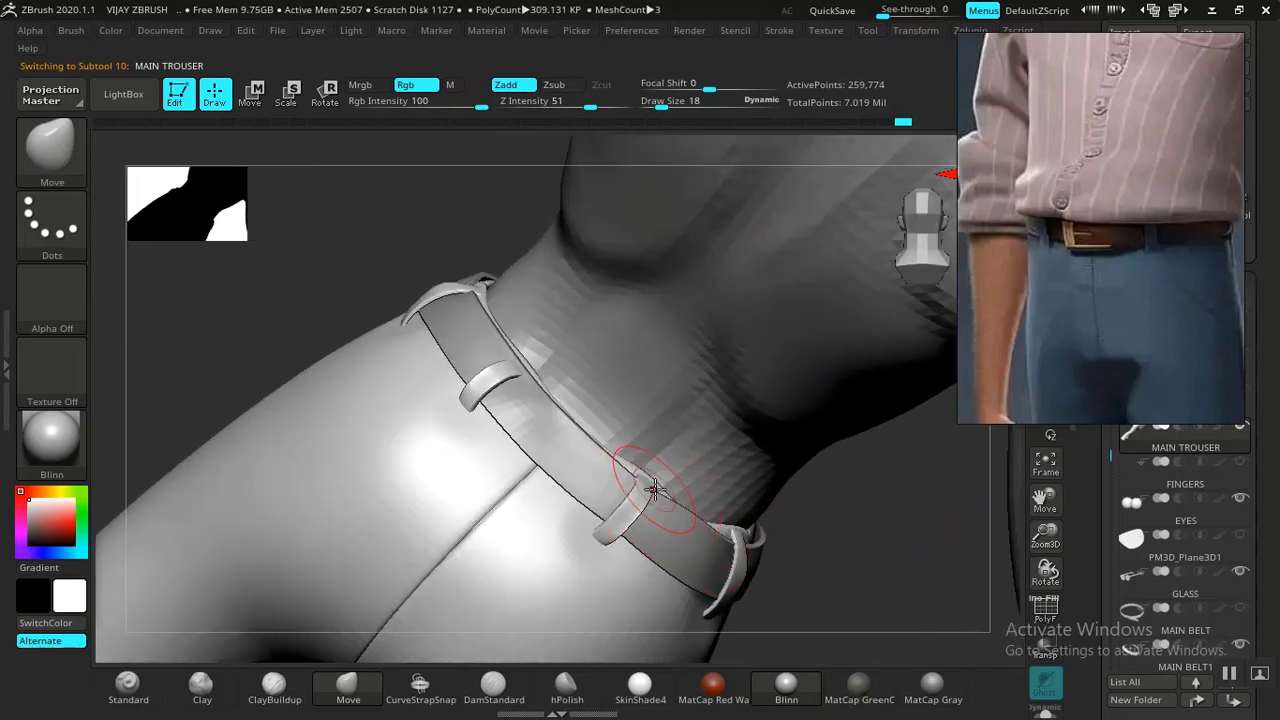
key("]")
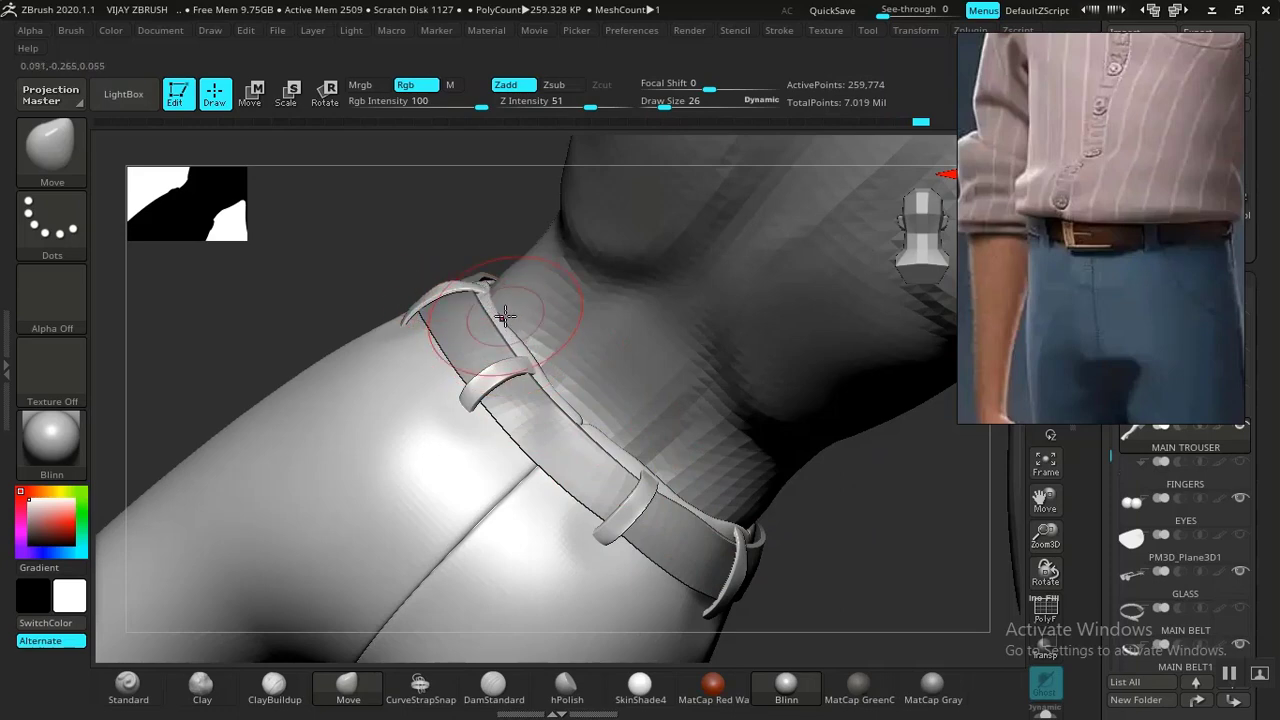
Refine the trousers' front waistband edge above the belt and buckle with the Move brush.
left_click_drag(833, 506, 586, 394)
left_click_drag(612, 458, 443, 414)
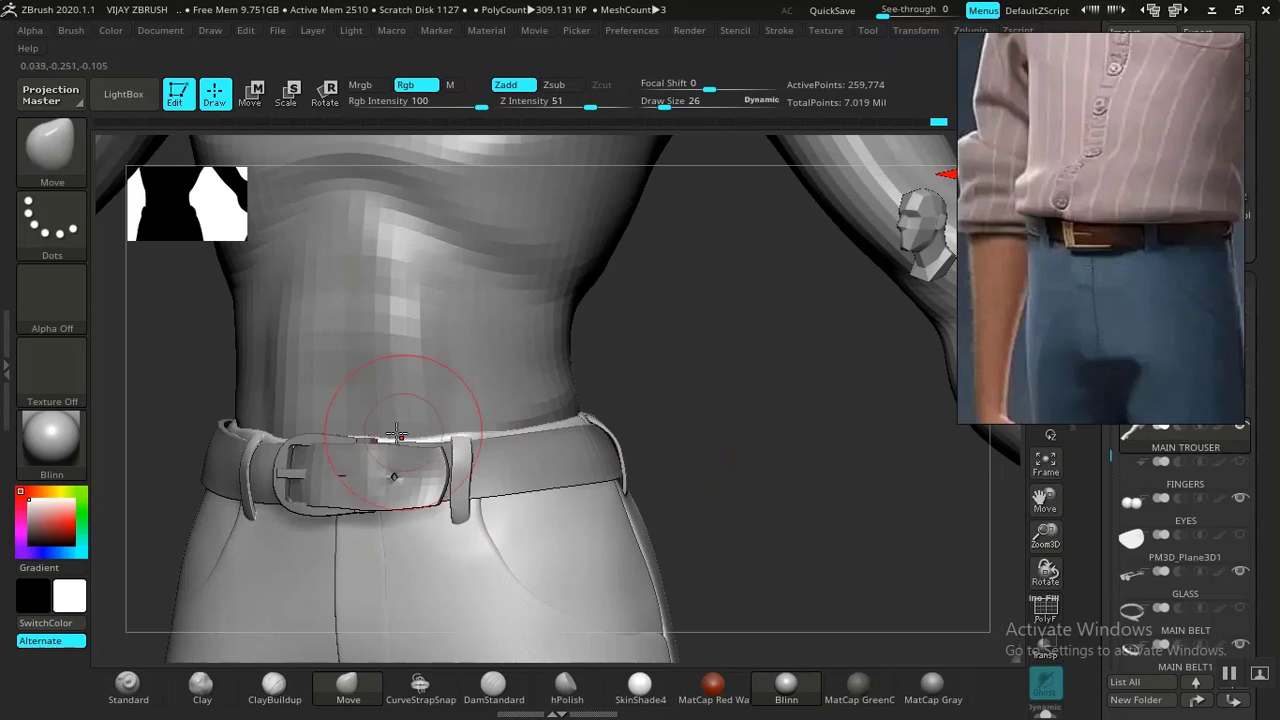
left_click_drag(597, 396, 668, 398)
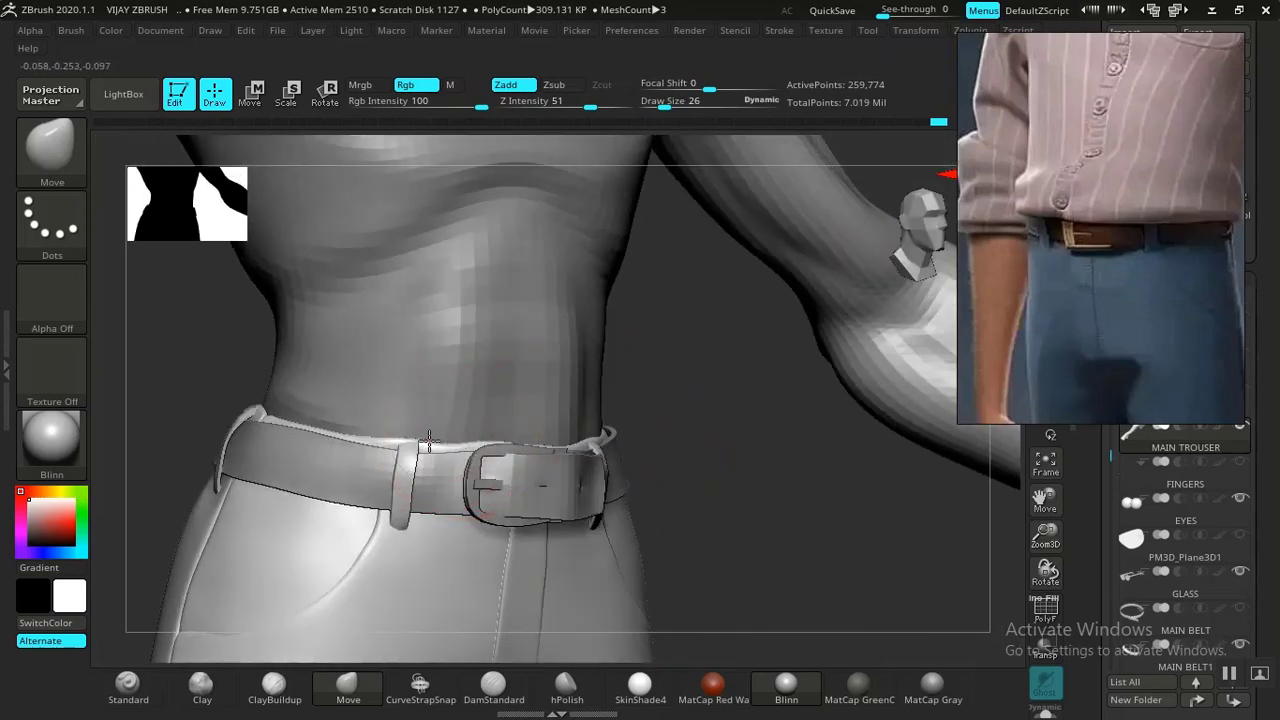
left_click_drag(530, 436, 737, 457)
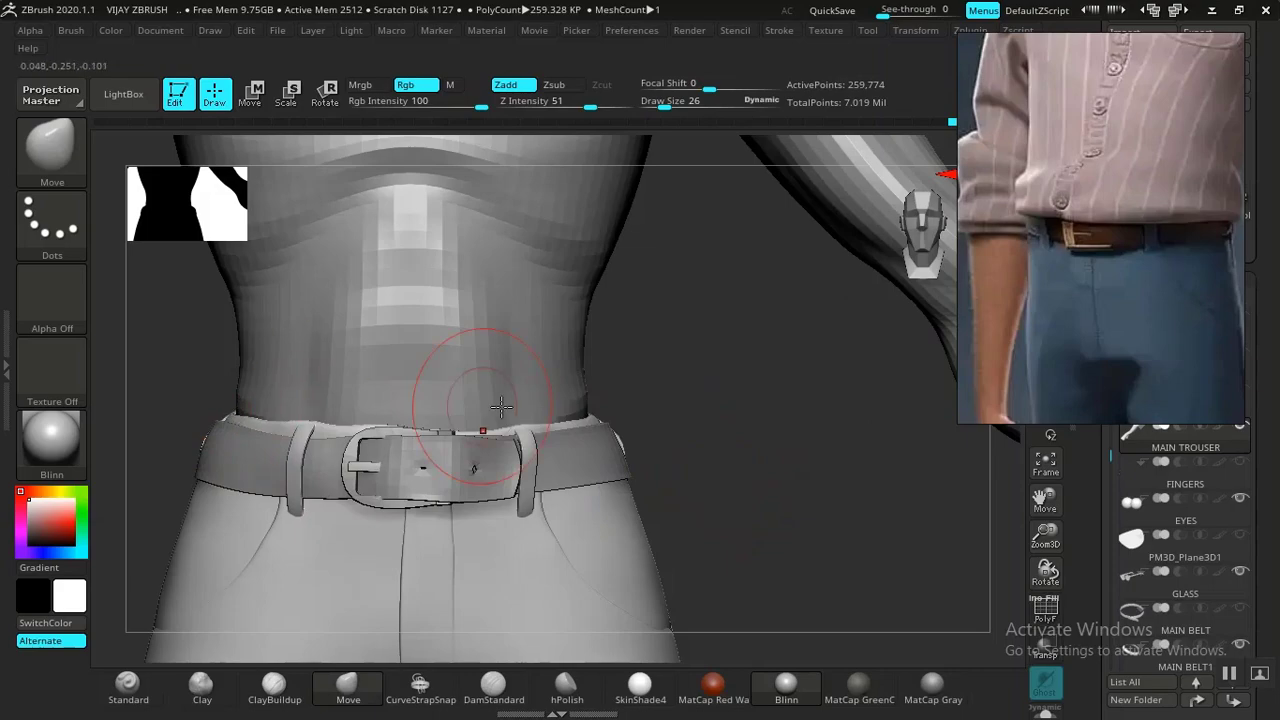
Enlarge the Move brush to about 58 and adjust the trousers at the knees to cover the legs poking through.
left_click_drag(727, 413, 663, 516)
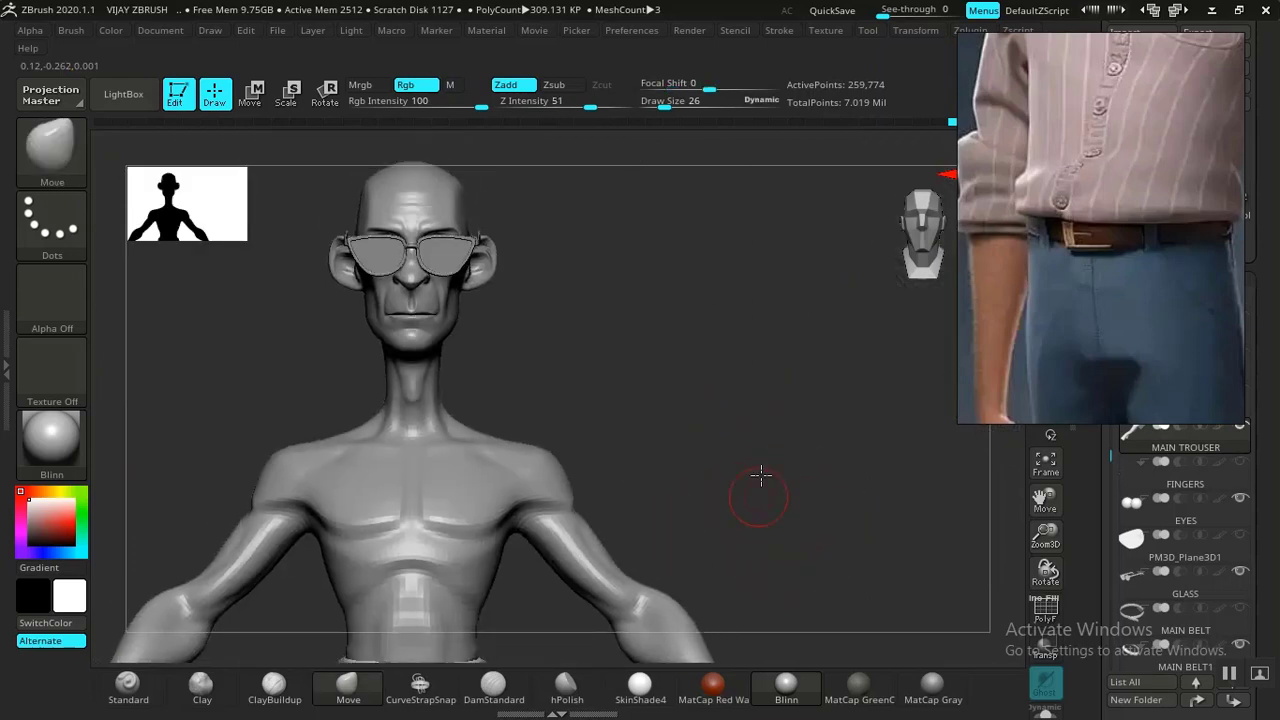
left_click_drag(760, 474, 835, 225, "alt")
left_click_drag(718, 483, 738, 390, "alt")
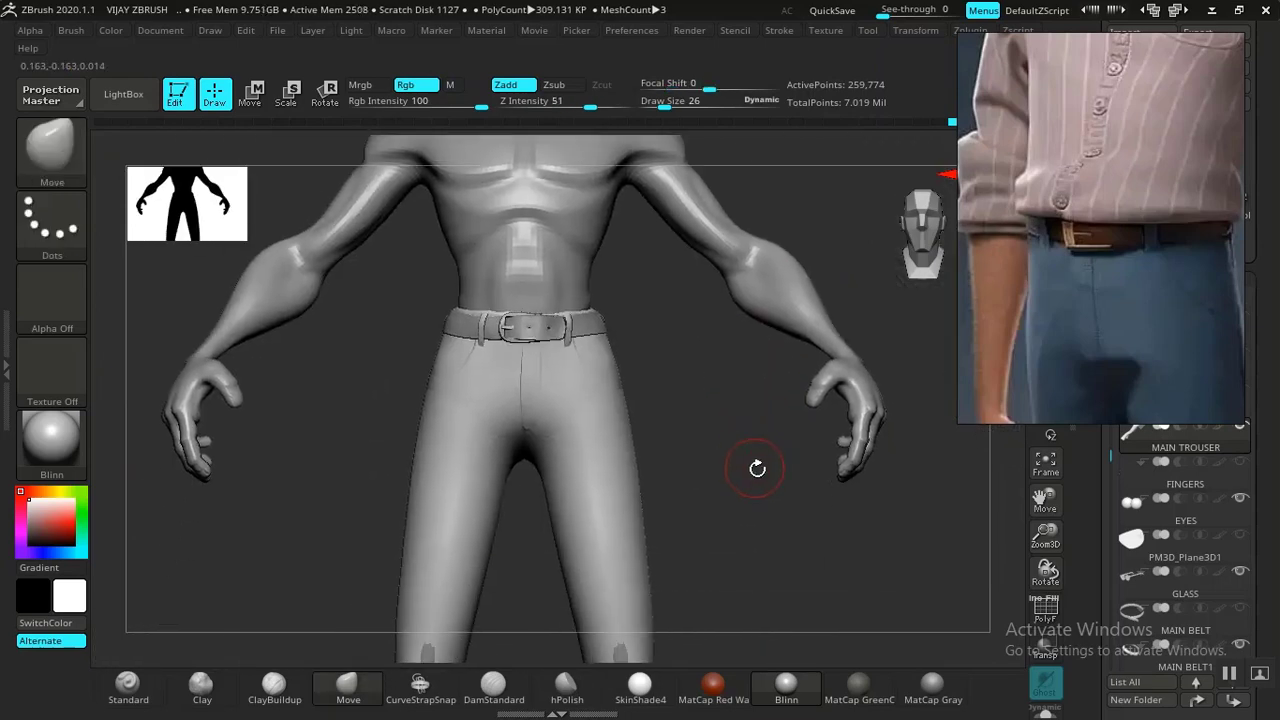
left_click_drag(754, 463, 684, 528, "alt")
key("bracketright")
key("bracketright")
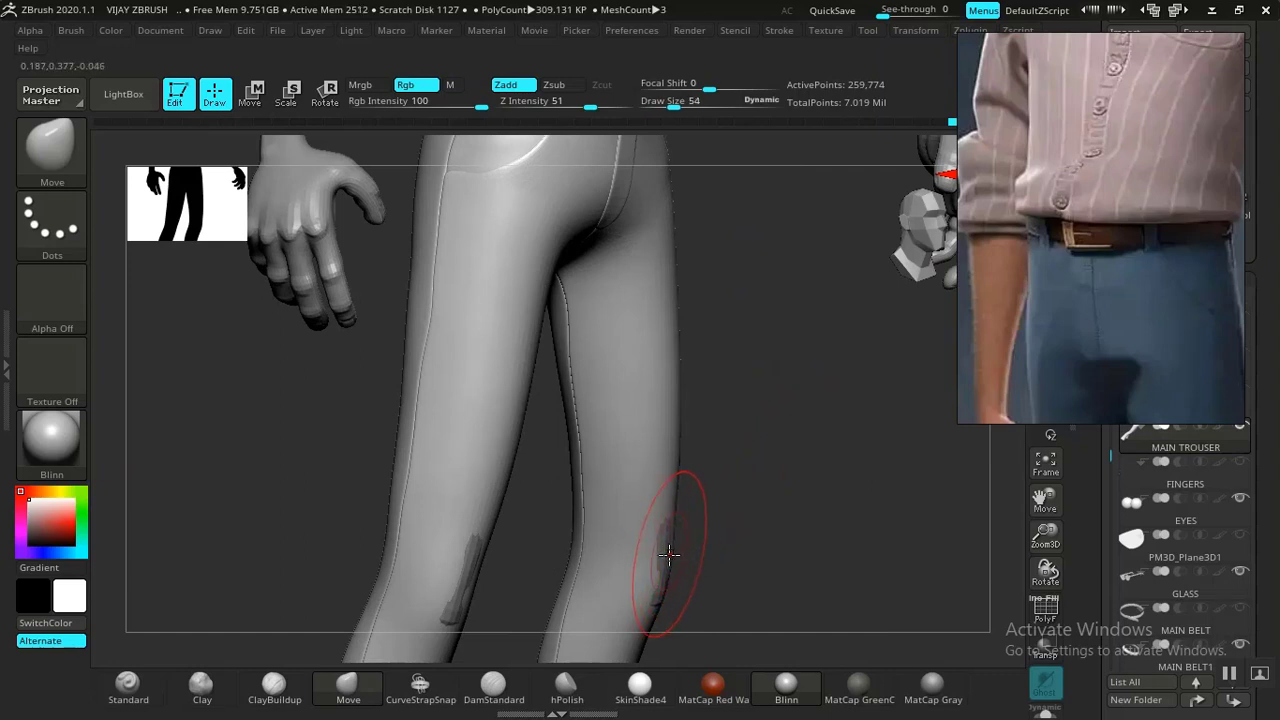
mouse_move(754, 554)
left_mouse_down("alt")
mouse_move(776, 474)
mouse_move(734, 460)
mouse_move(797, 477)
mouse_move(738, 408)
mouse_move(786, 517)
mouse_move(763, 491)
mouse_move(629, 457)
mouse_move(674, 413)
mouse_move(586, 420)
mouse_move(863, 429)
mouse_move(864, 405)
left_mouse_up("alt")
key("ctrl+z")
key("ctrl+z")
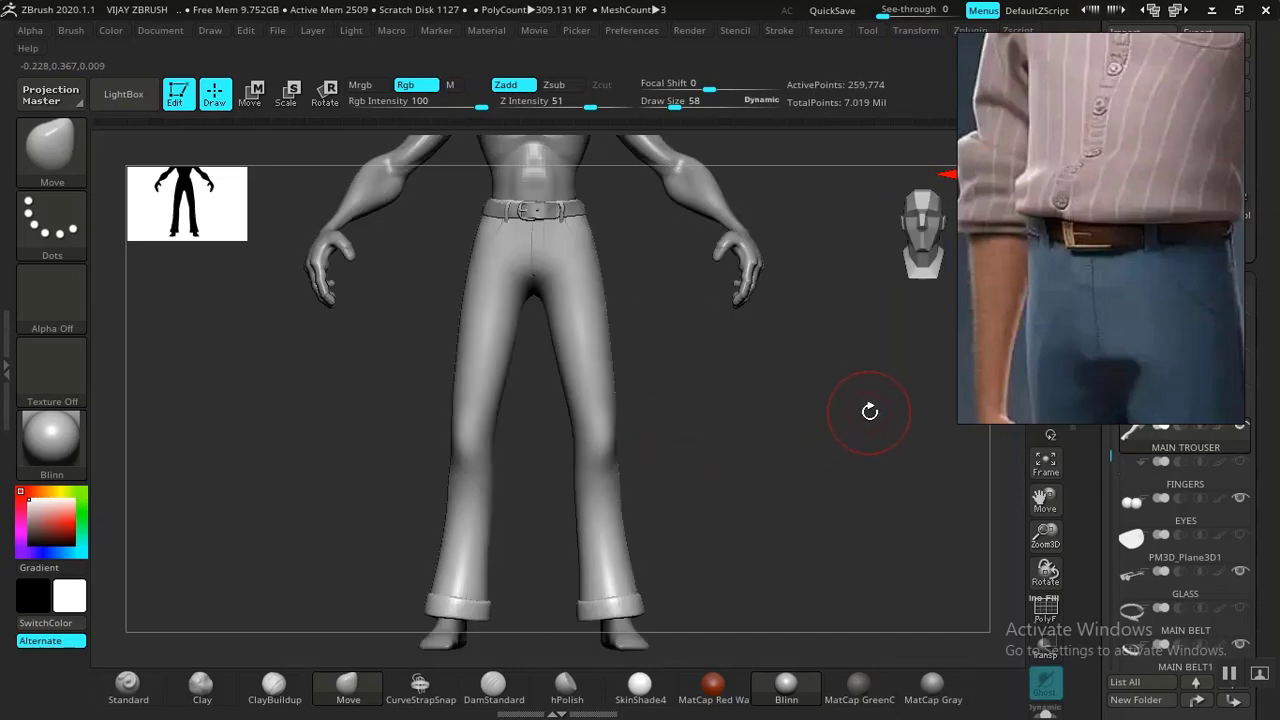
Save the project over its existing ZPR file and accept the replacement.
key("ctrl")
key("ctrl+s")
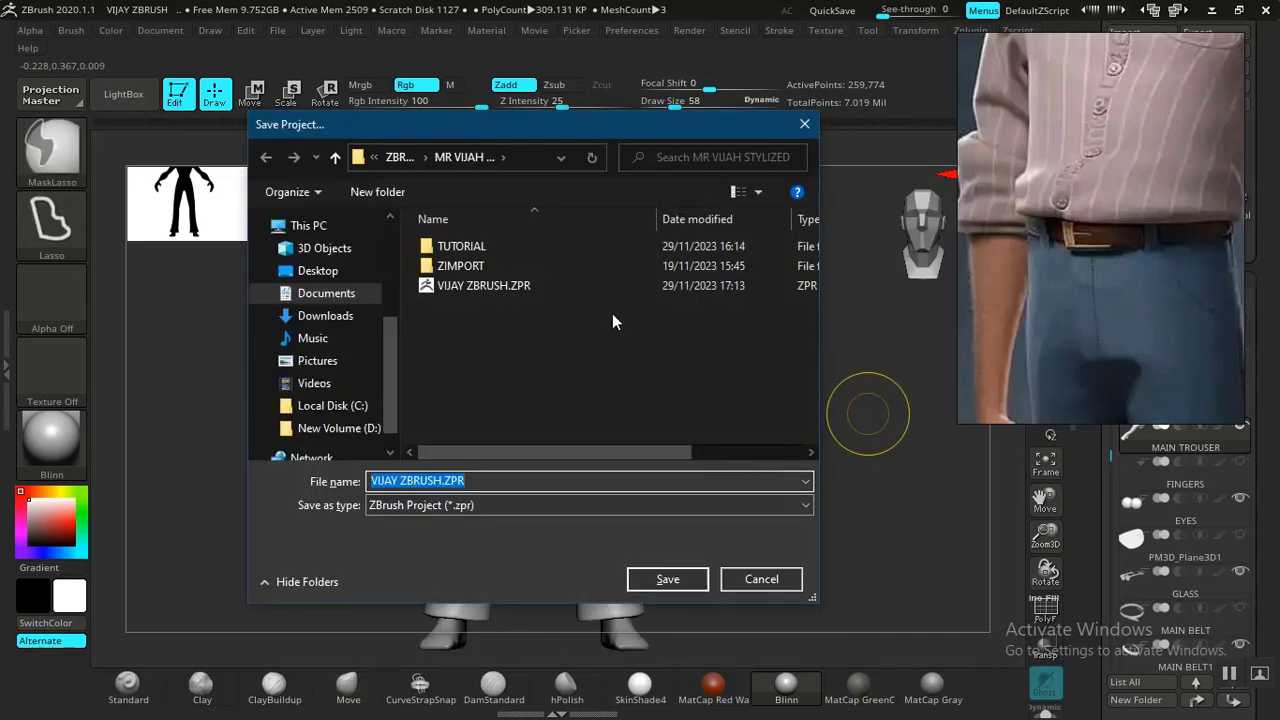
left_click(664, 580)
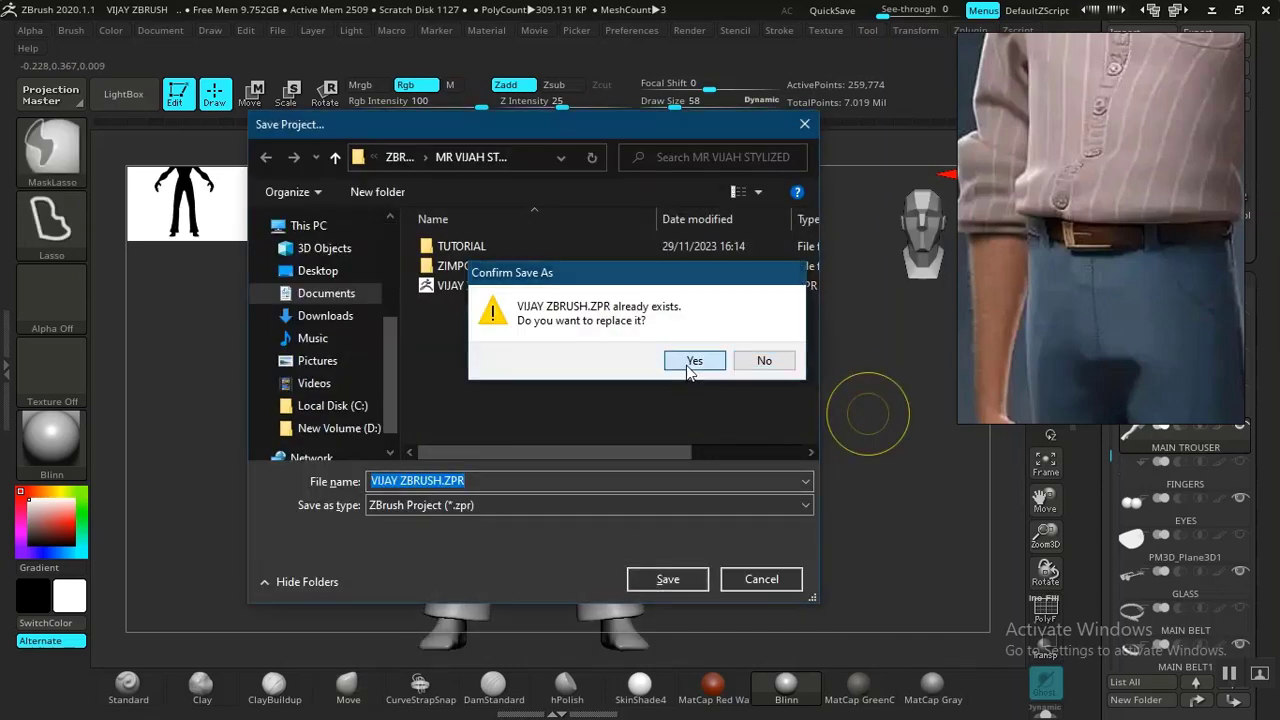
left_click(692, 364)
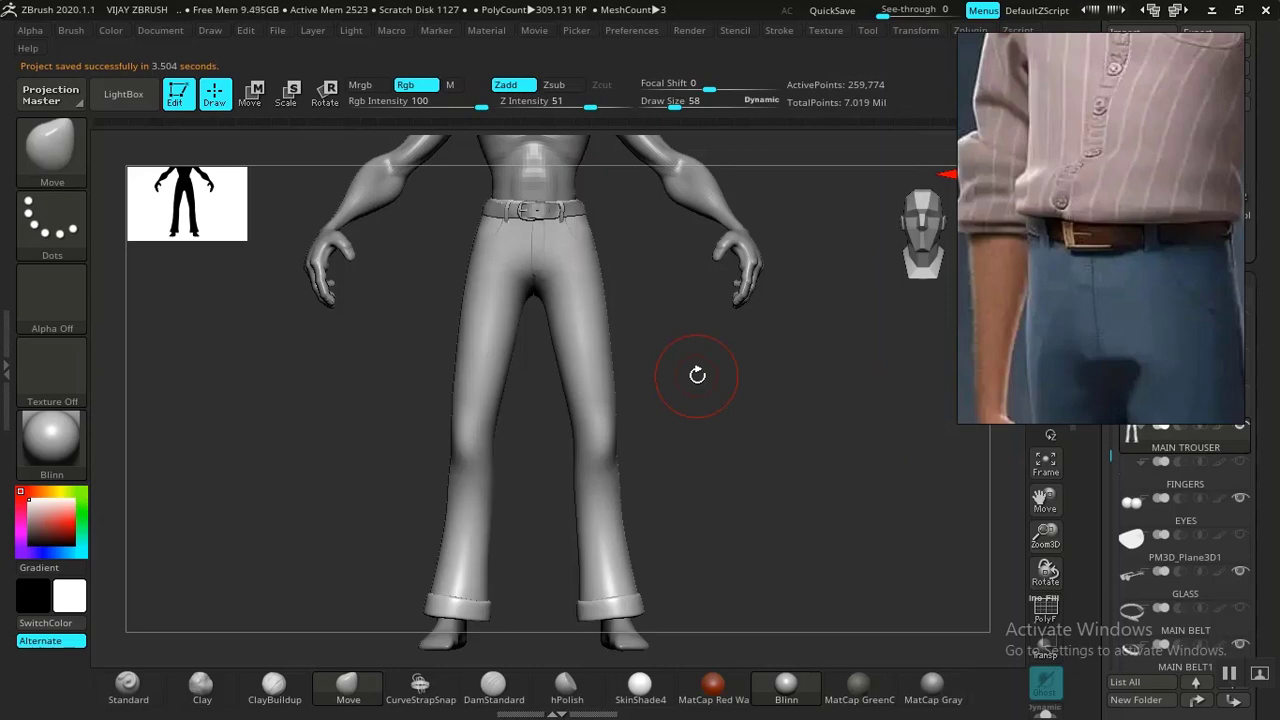
Compare the trousers with the full-length reference, and select the buckled belt with the Move brush reduced to size 14.
left_click_drag(781, 484, 950, 400)
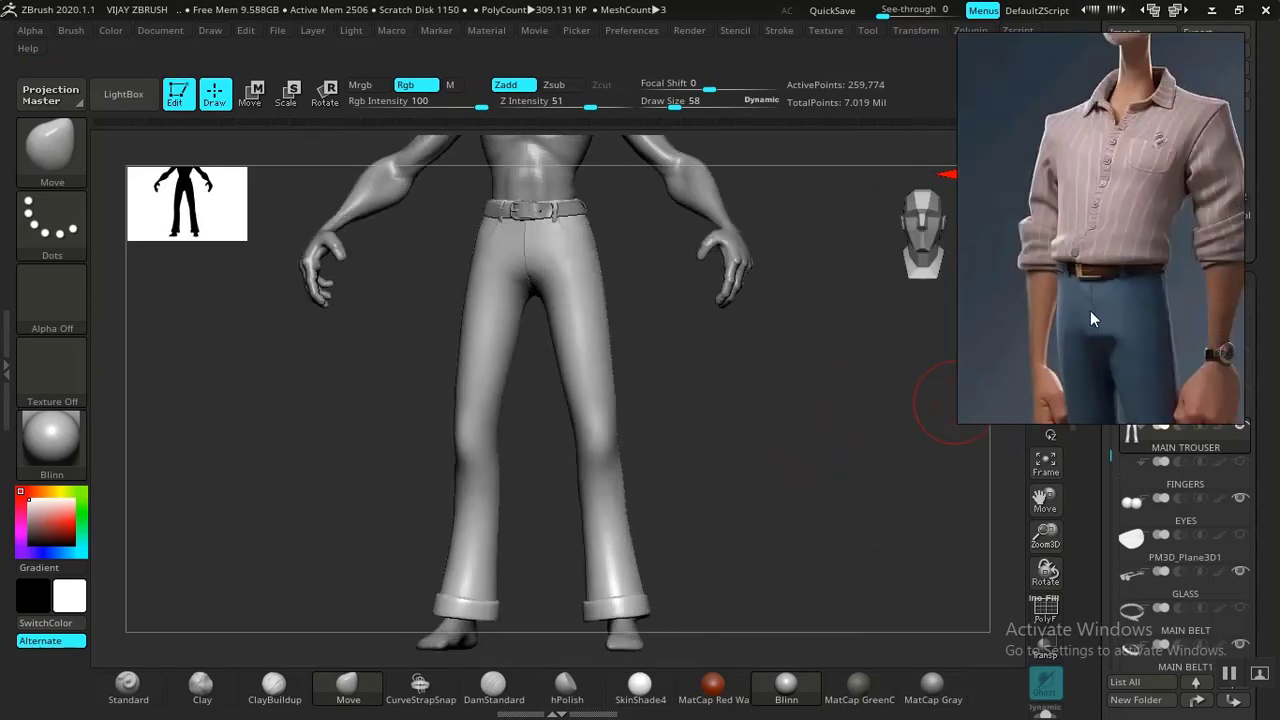
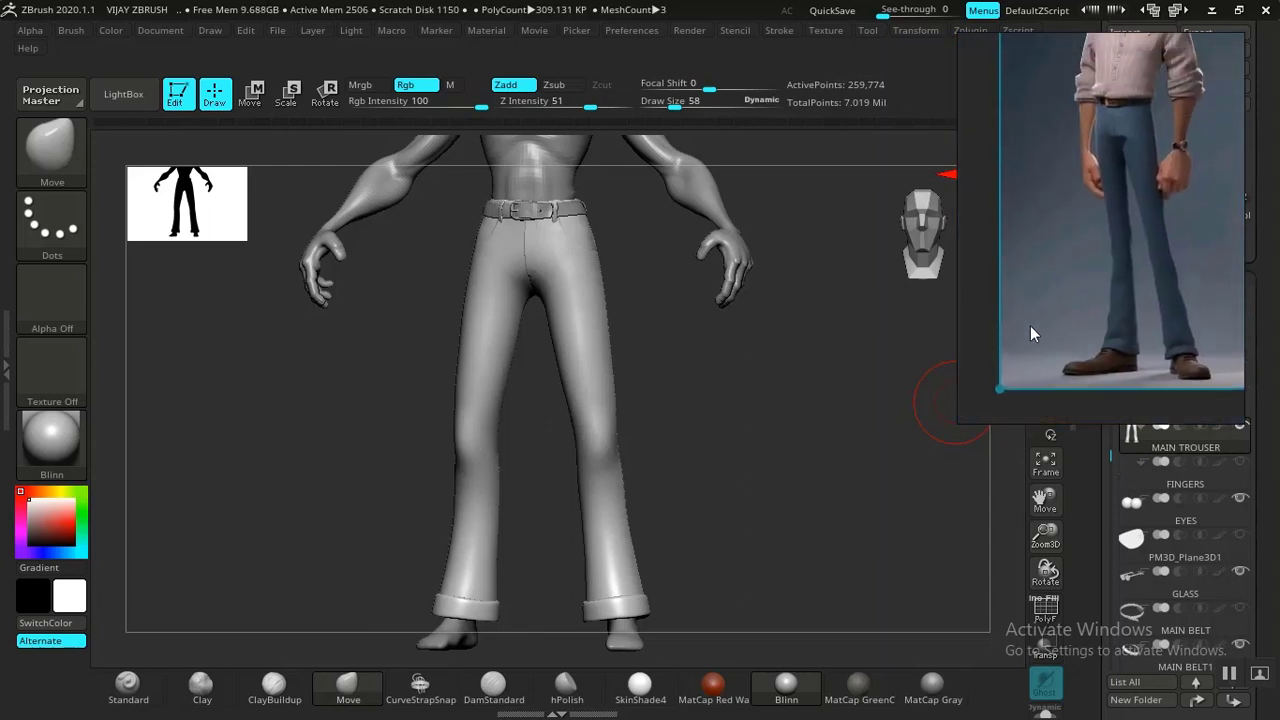
left_click_drag(814, 399, 808, 505)
mouse_move(749, 369)
left_mouse_down("alt")
mouse_move(780, 449)
mouse_move(849, 383)
mouse_move(853, 426)
mouse_move(863, 397)
mouse_move(846, 383)
mouse_move(883, 466)
mouse_move(890, 428)
left_mouse_up("alt")
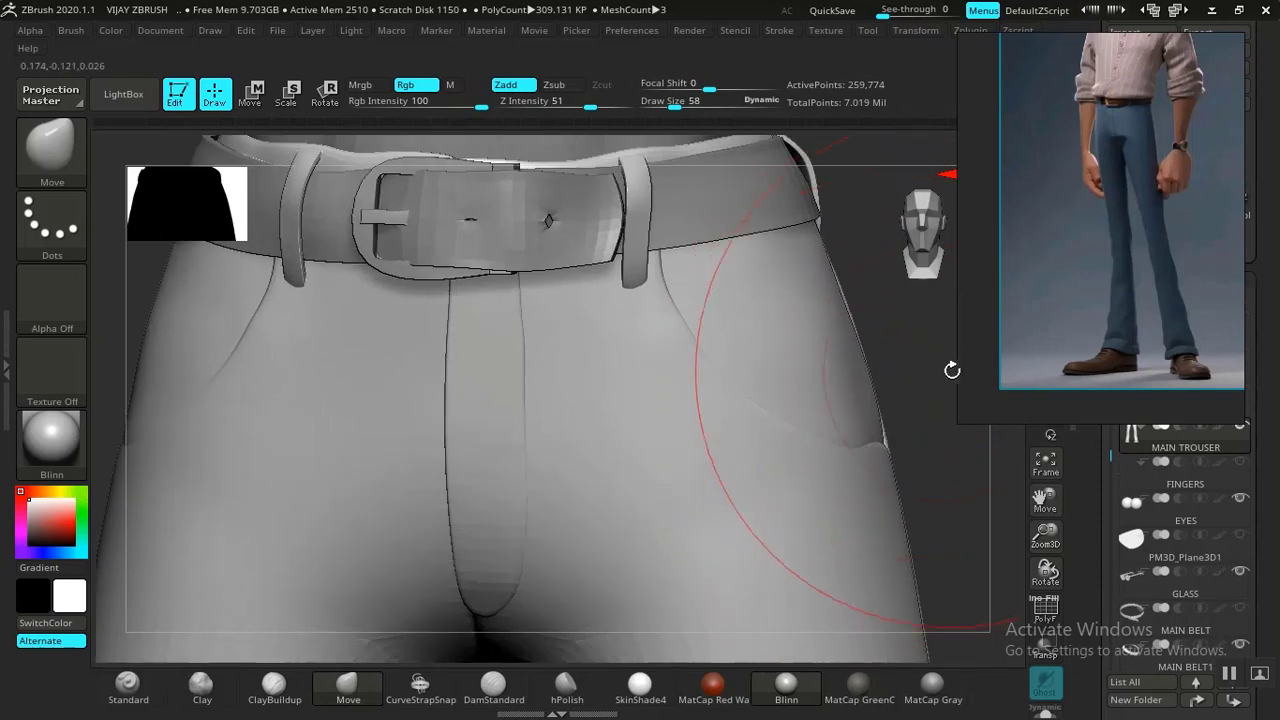
left_click_drag(868, 376, 943, 377, "alt")
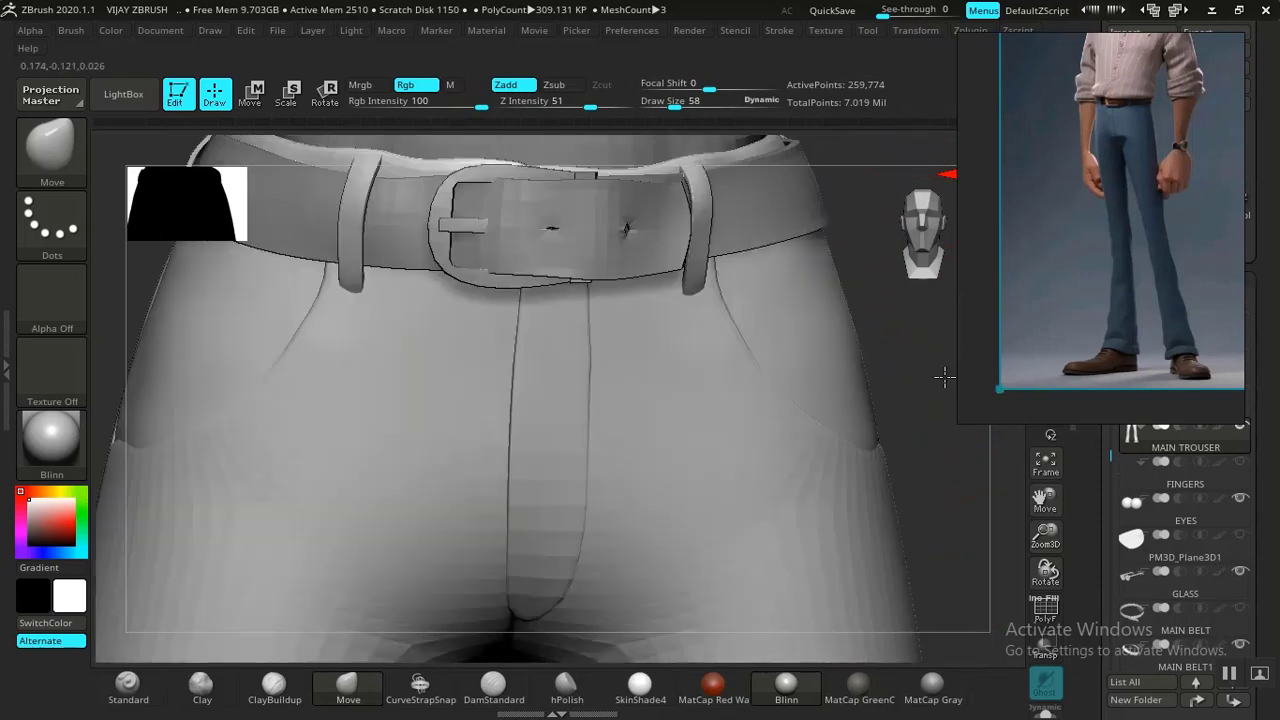
left_click(590, 248, "alt")
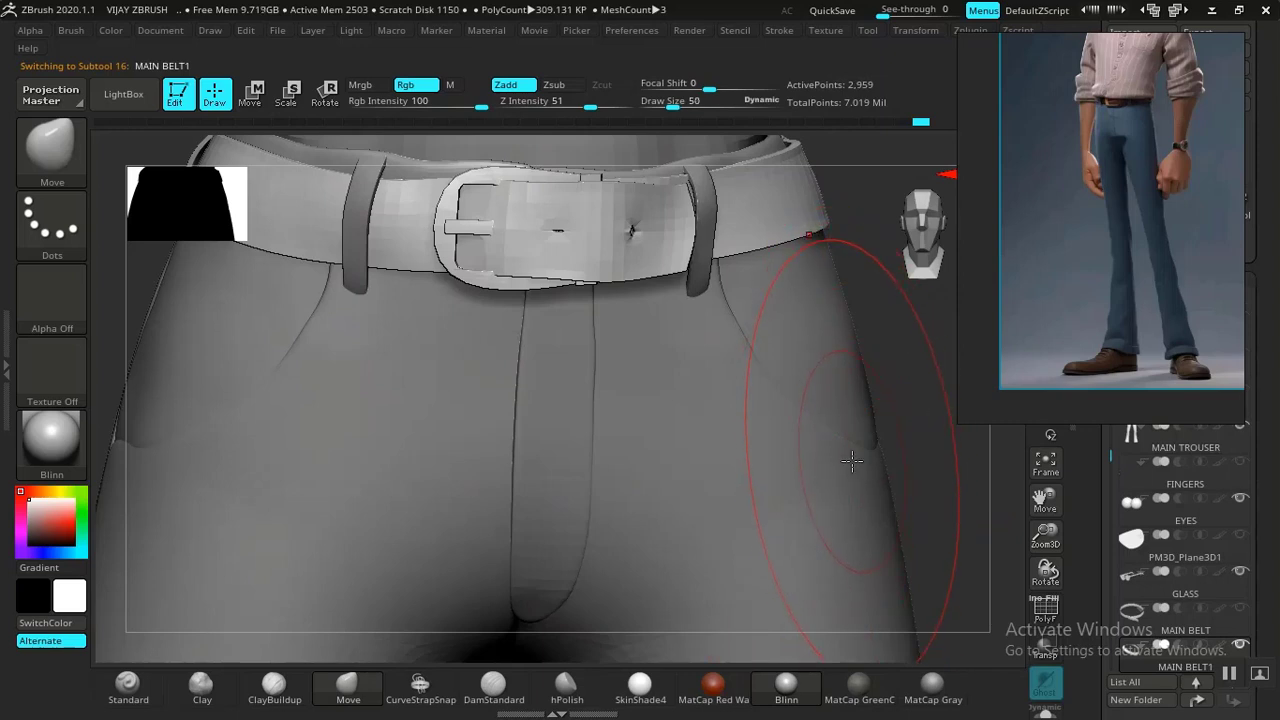
key("bracketleft")
key("bracketleft")
key("bracketleft")
key("bracketleft")
key("bracketleft")
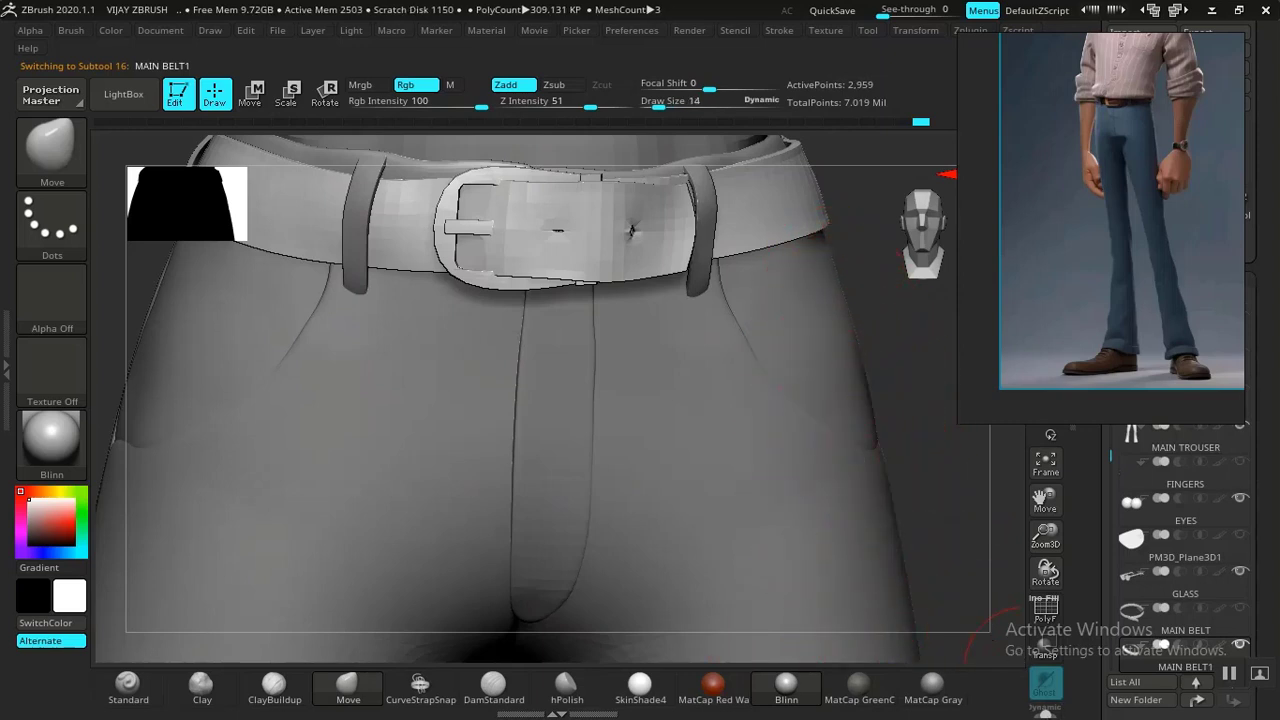
Isolate the belt in Solo mode and display its PolyFrame wireframe around the buckle.
left_click(1045, 710)
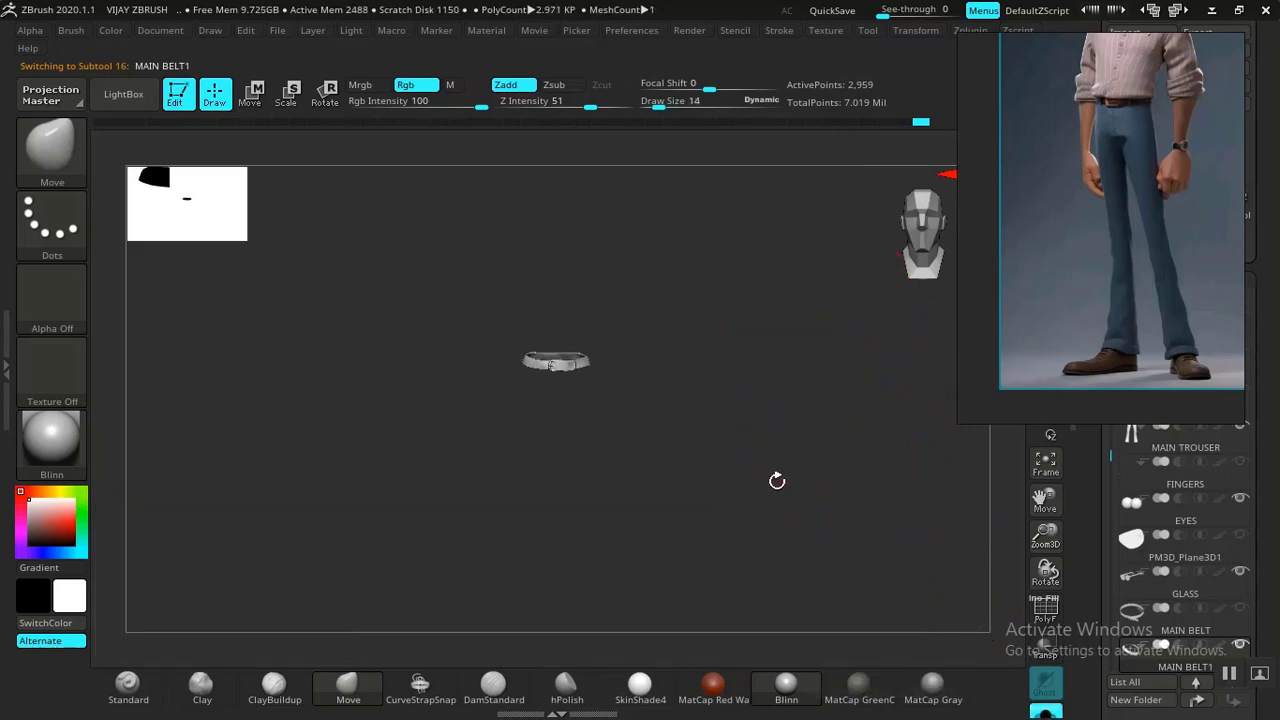
left_click_drag(807, 579, 846, 606, "alt")
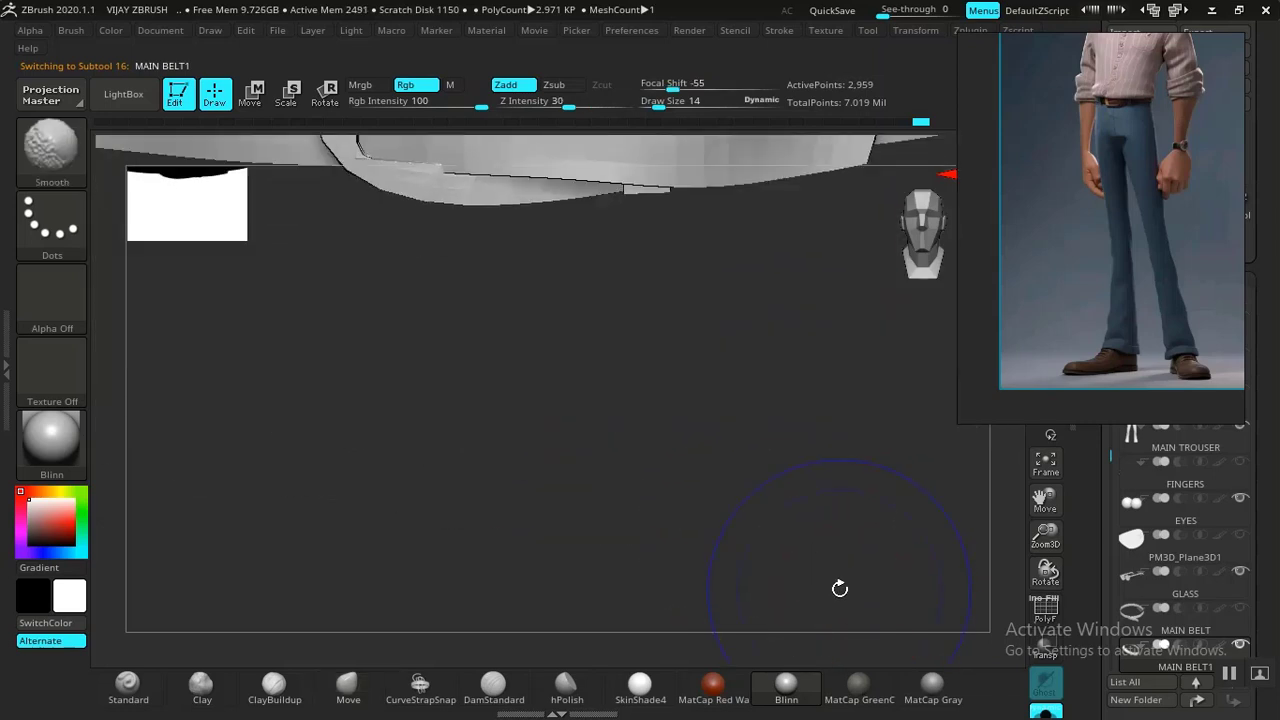
key("shift+f")
left_click_drag(775, 409, 790, 652, "alt")
left_click_drag(810, 528, 722, 480)
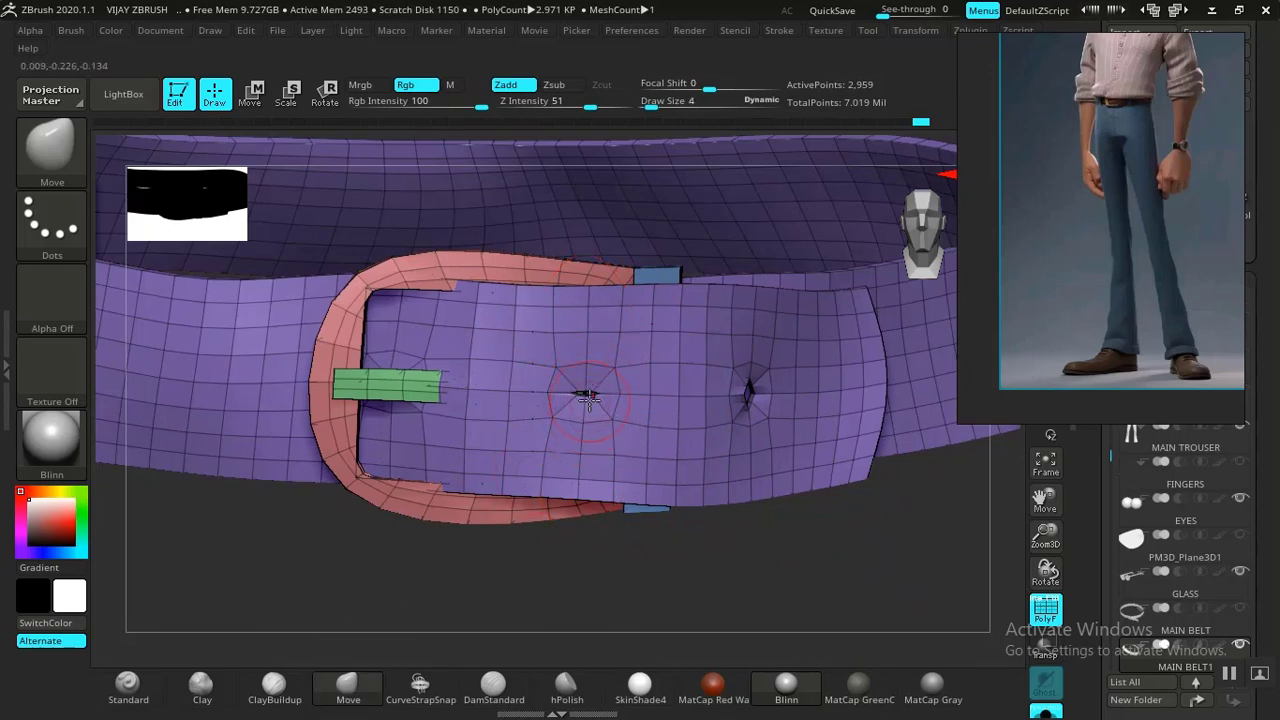
Switch to the Move Topological brush at draw size 2 and open the belt's middle hole into a wider shape.
mouse_move(588, 385)
left_mouse_down()
mouse_move(589, 344)
mouse_move(585, 408)
left_mouse_up()
key("b")
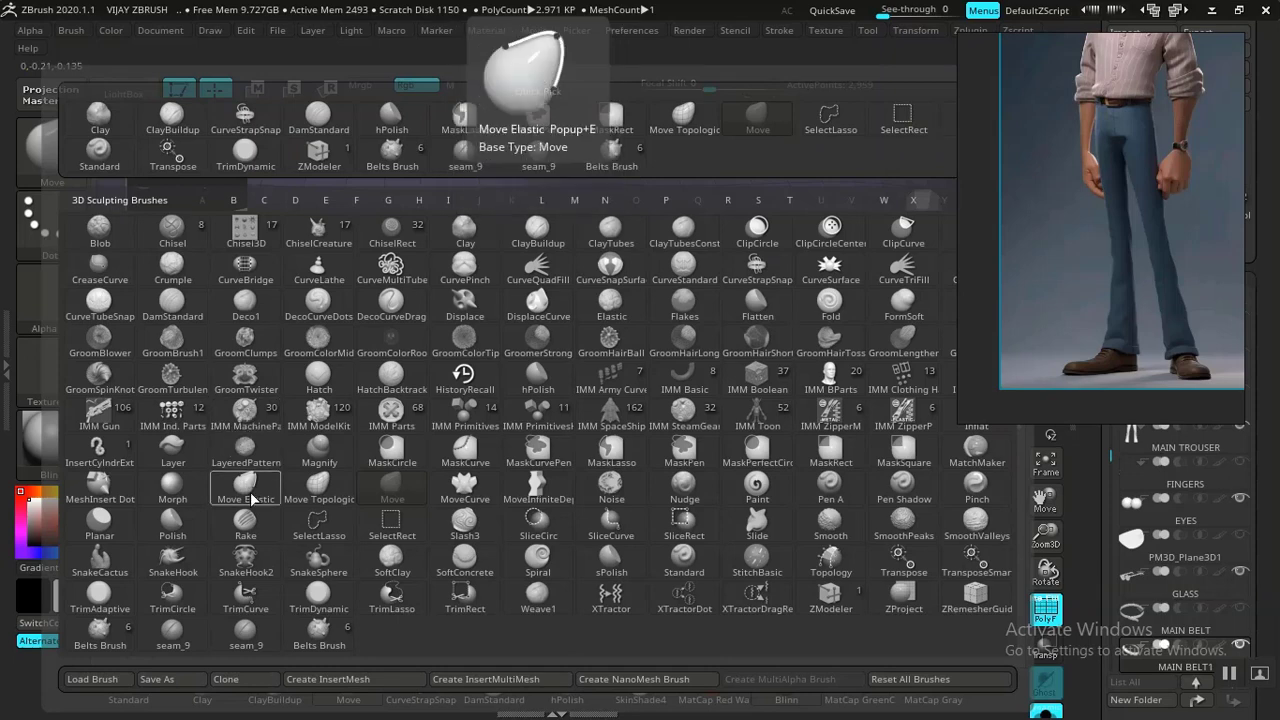
left_click(322, 486)
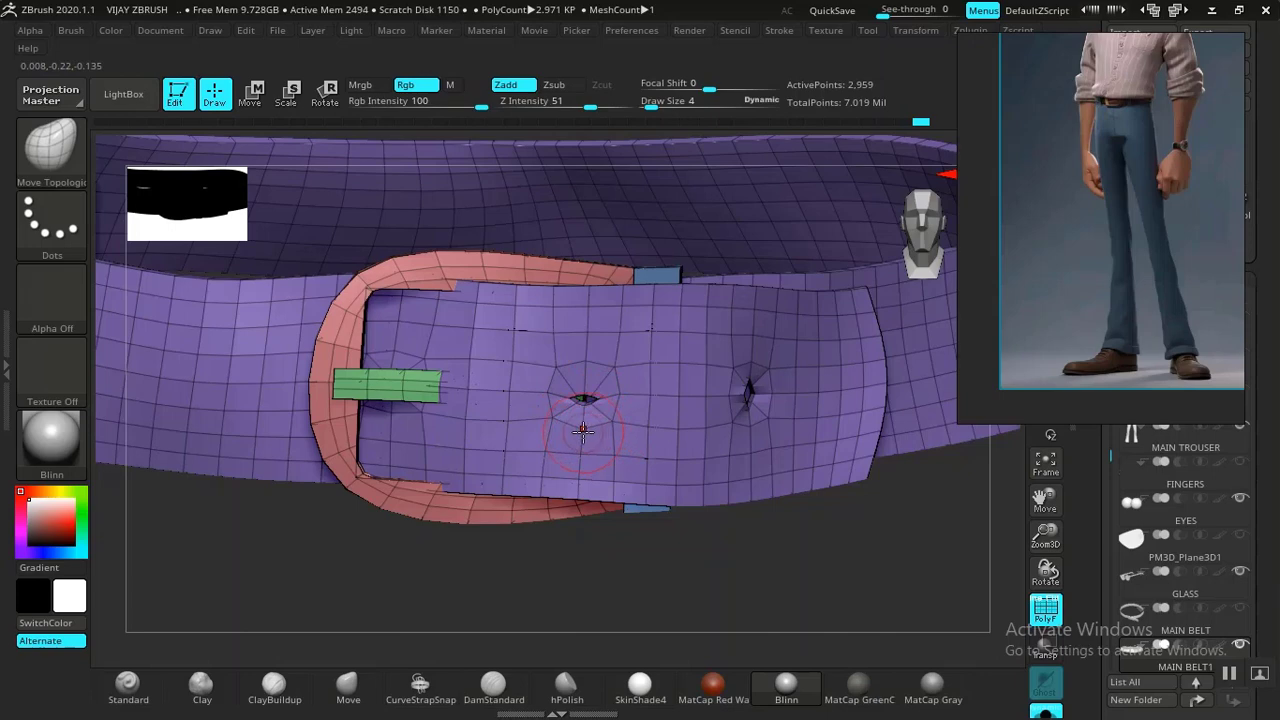
left_click_drag(581, 571, 649, 654)
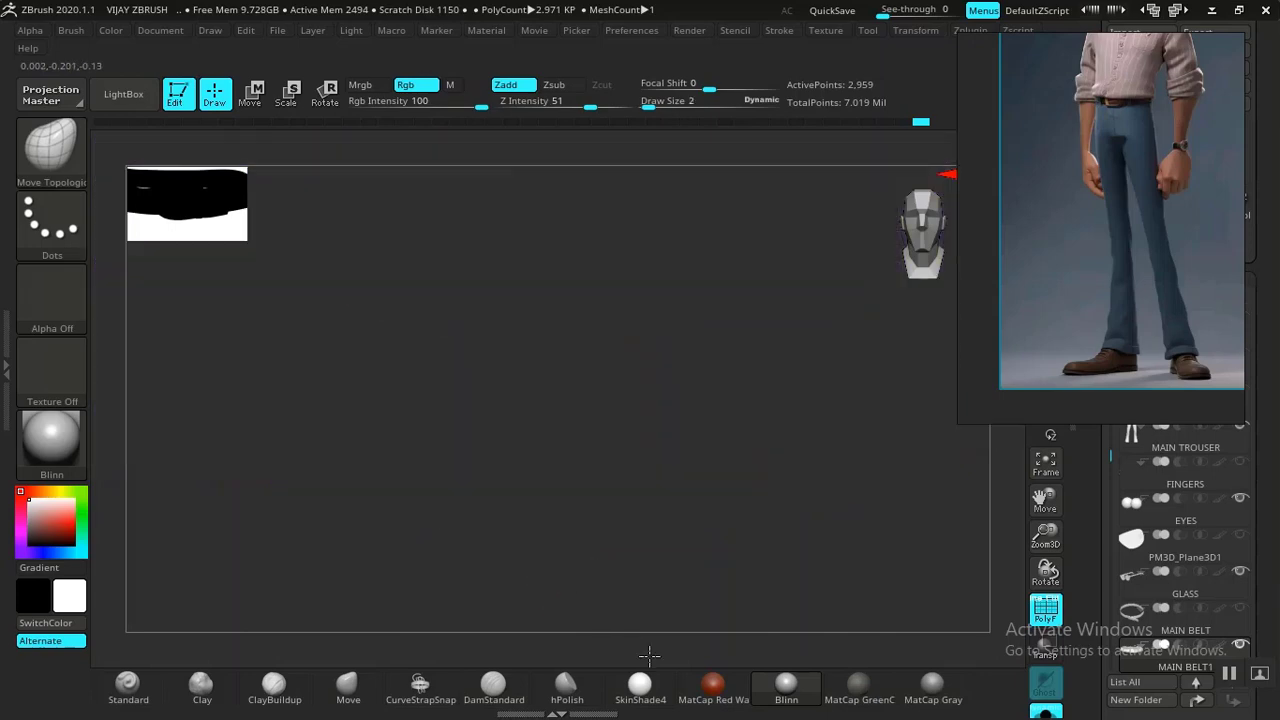
mouse_move(677, 592)
left_mouse_down()
mouse_move(686, 608)
mouse_move(714, 474)
mouse_move(661, 507)
left_mouse_up()
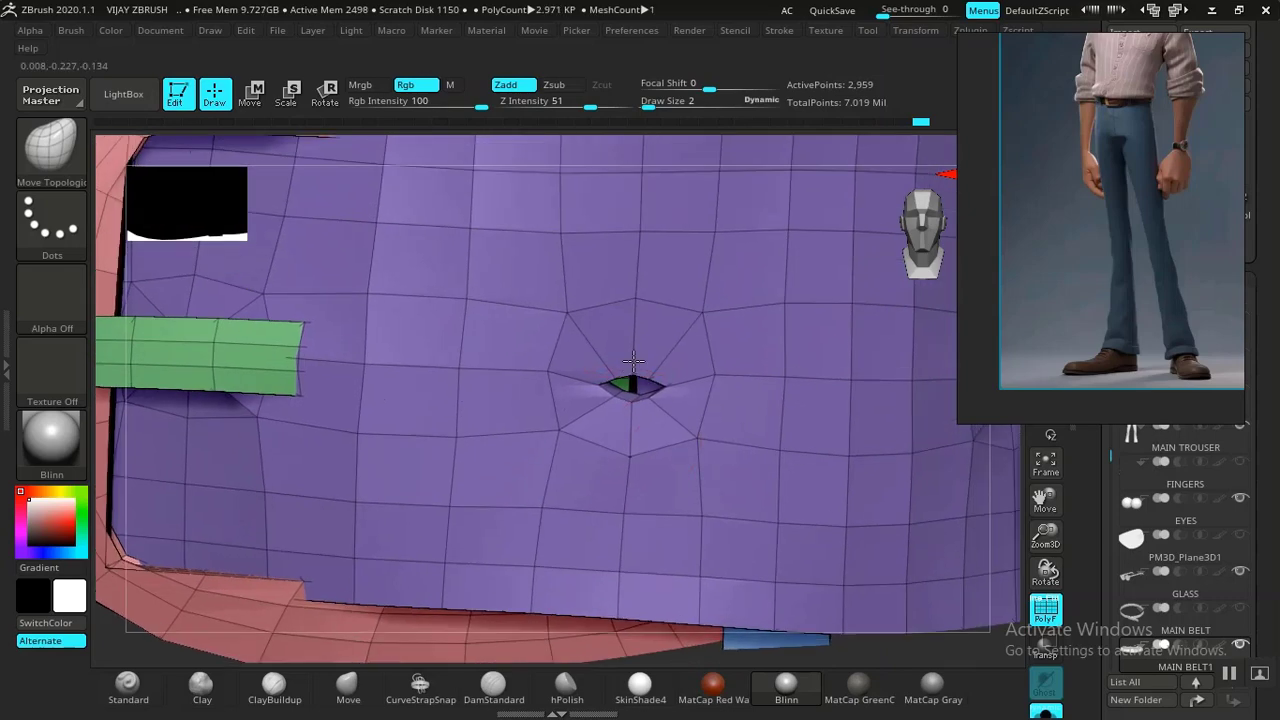
left_click_drag(634, 361, 638, 310)
left_click_drag(630, 399, 631, 419)
mouse_move(617, 369)
left_mouse_down()
mouse_move(609, 360)
mouse_move(658, 358)
left_mouse_up()
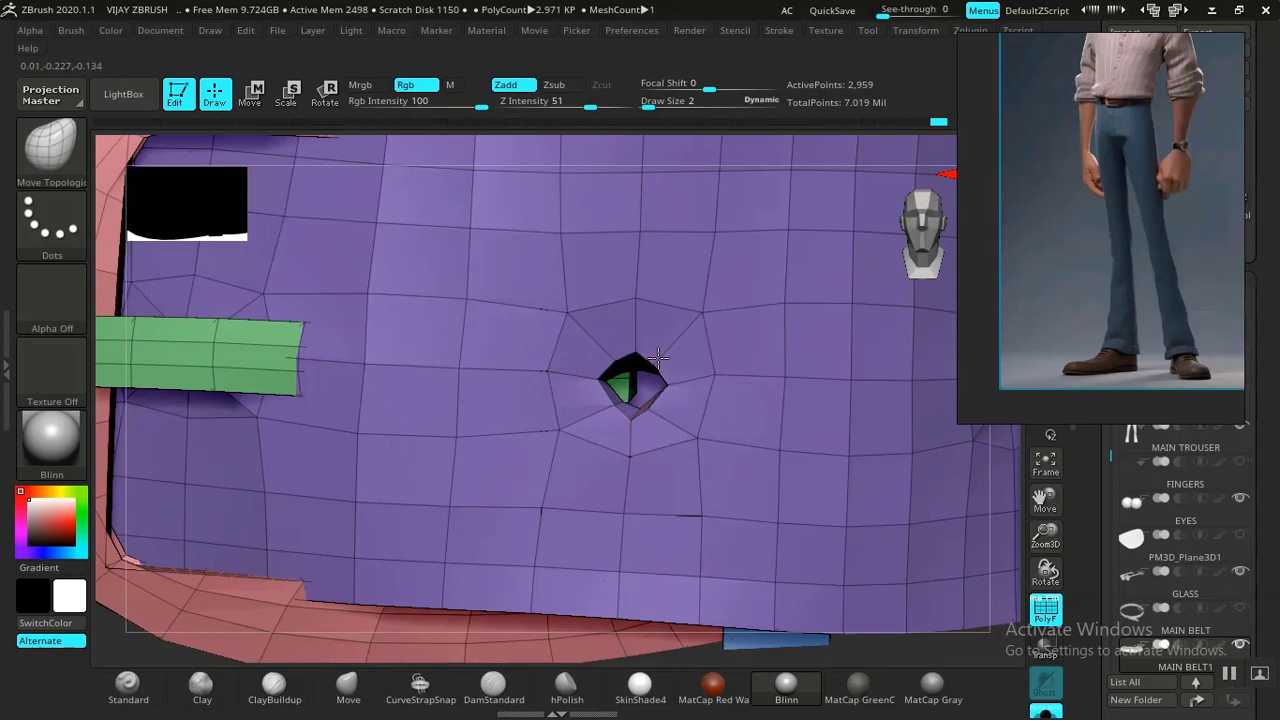
Isolate the belt strap's polygroup and reshape the hole beneath the buckle prong into a rounder opening with Move Topological.
left_click_drag(802, 648, 749, 430)
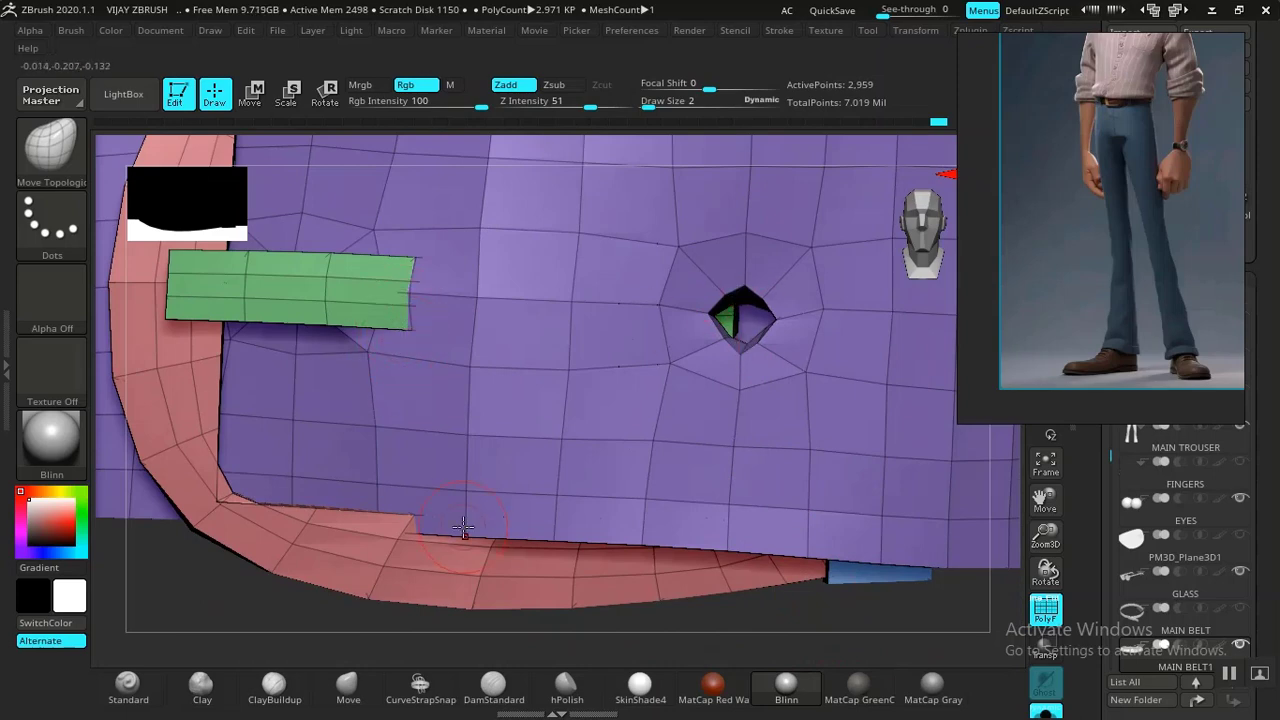
left_click(507, 440, "ctrl+shift")
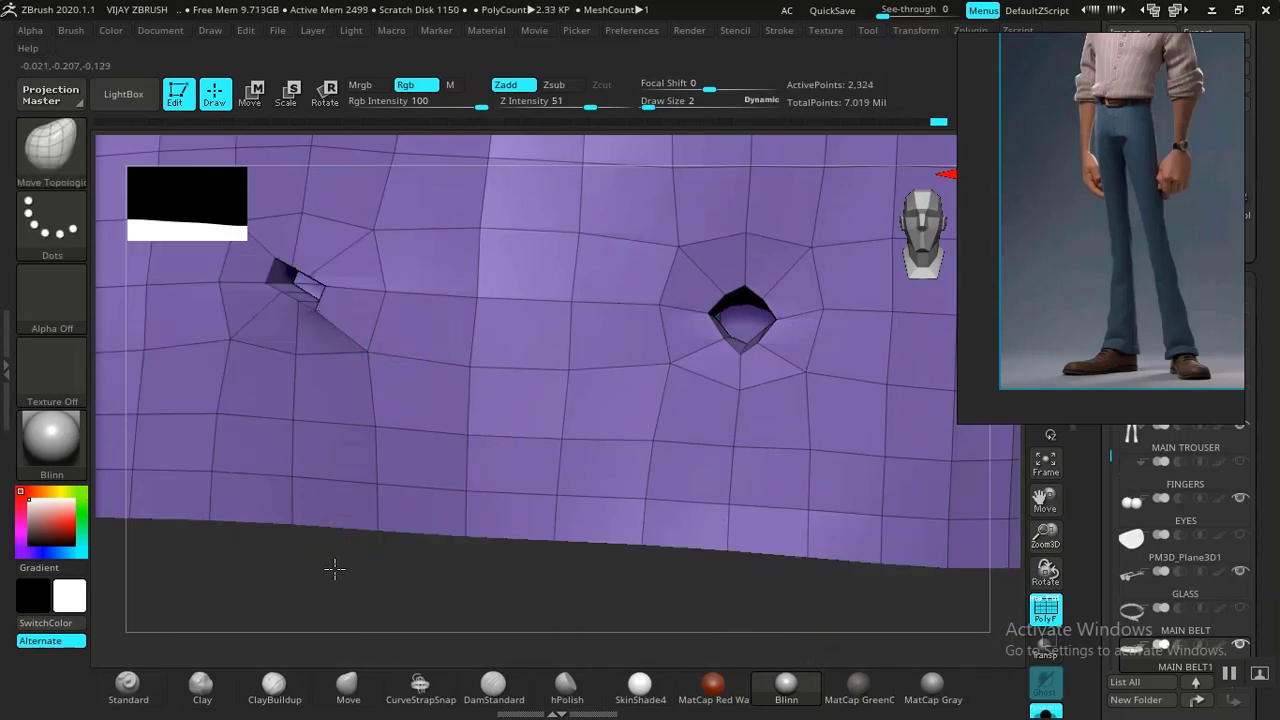
left_click_drag(334, 566, 400, 545)
left_click_drag(445, 594, 583, 400)
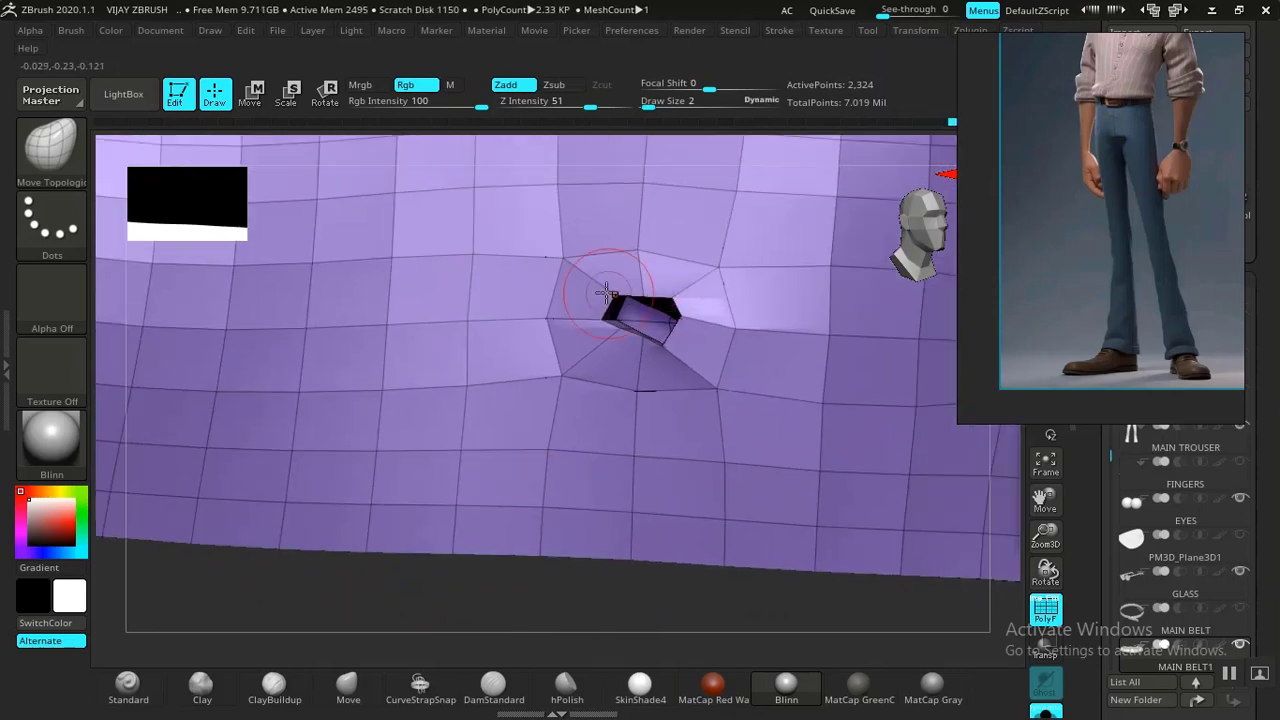
mouse_move(630, 350)
left_mouse_down()
mouse_move(626, 364)
mouse_move(683, 332)
left_mouse_up()
left_click_drag(574, 592, 551, 620)
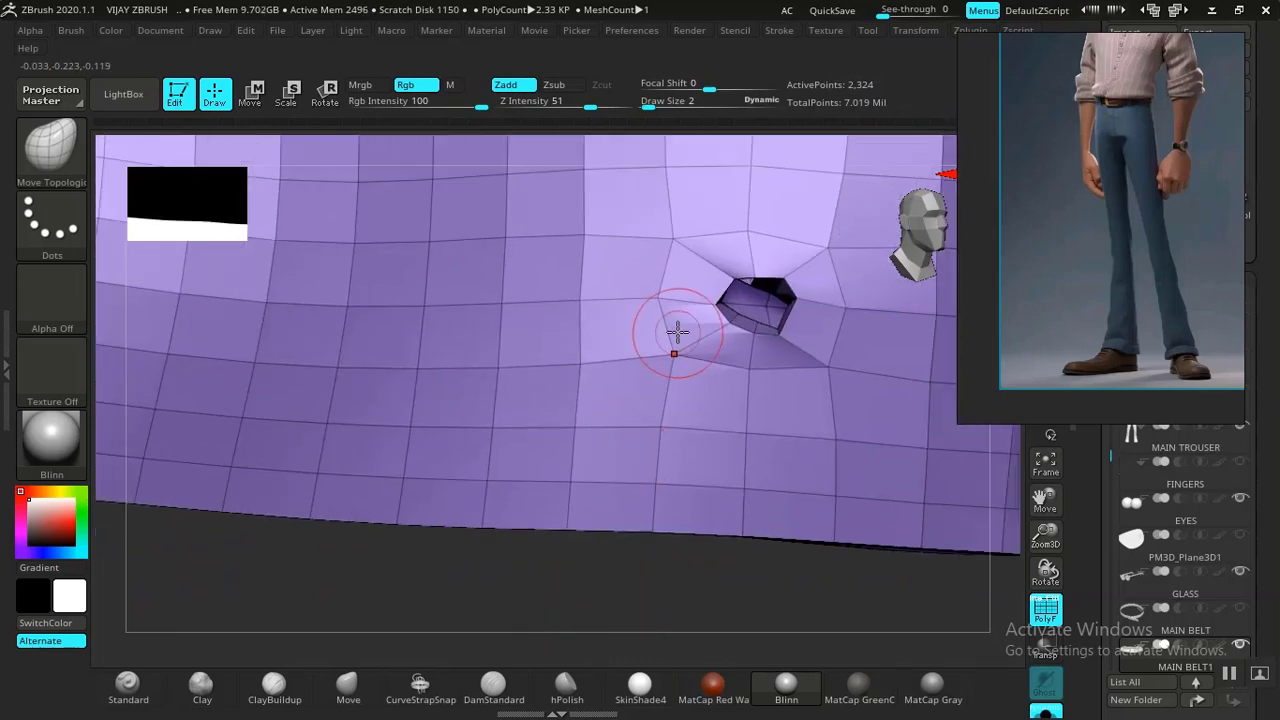
left_click_drag(708, 312, 726, 300)
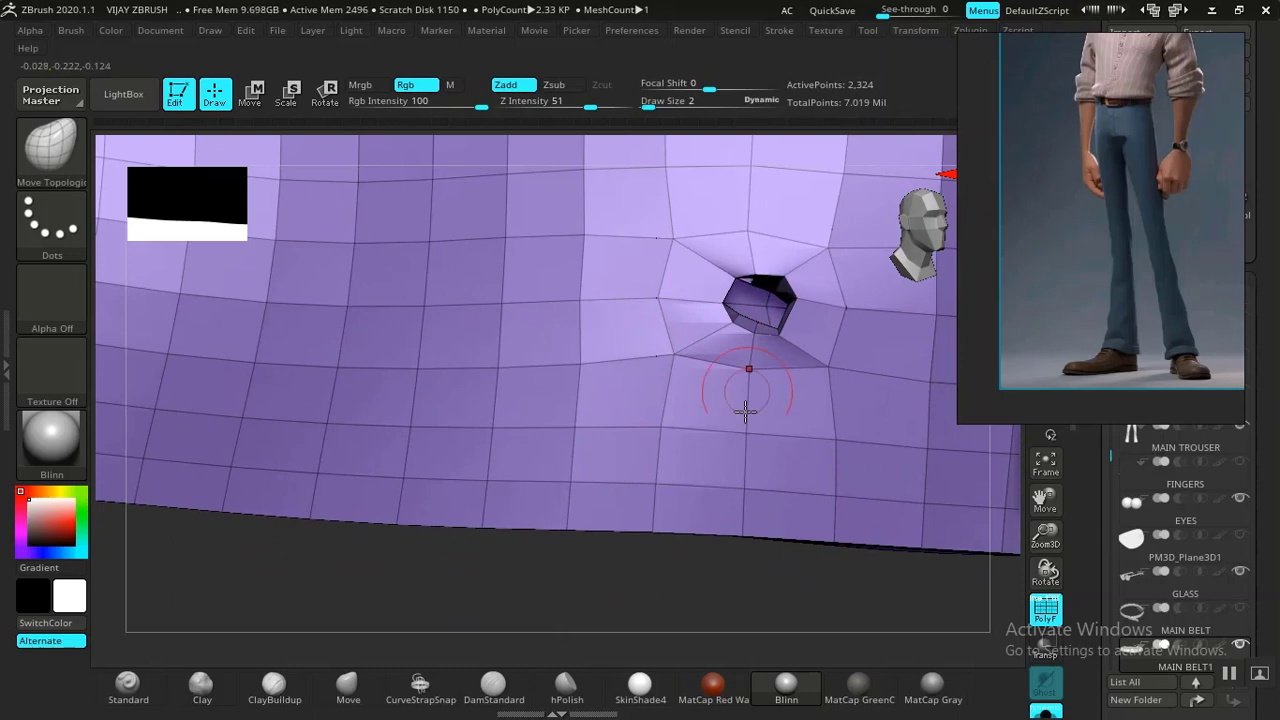
left_click_drag(672, 600, 584, 567)
mouse_move(477, 629)
left_mouse_down()
mouse_move(437, 634)
mouse_move(500, 629)
left_mouse_up()
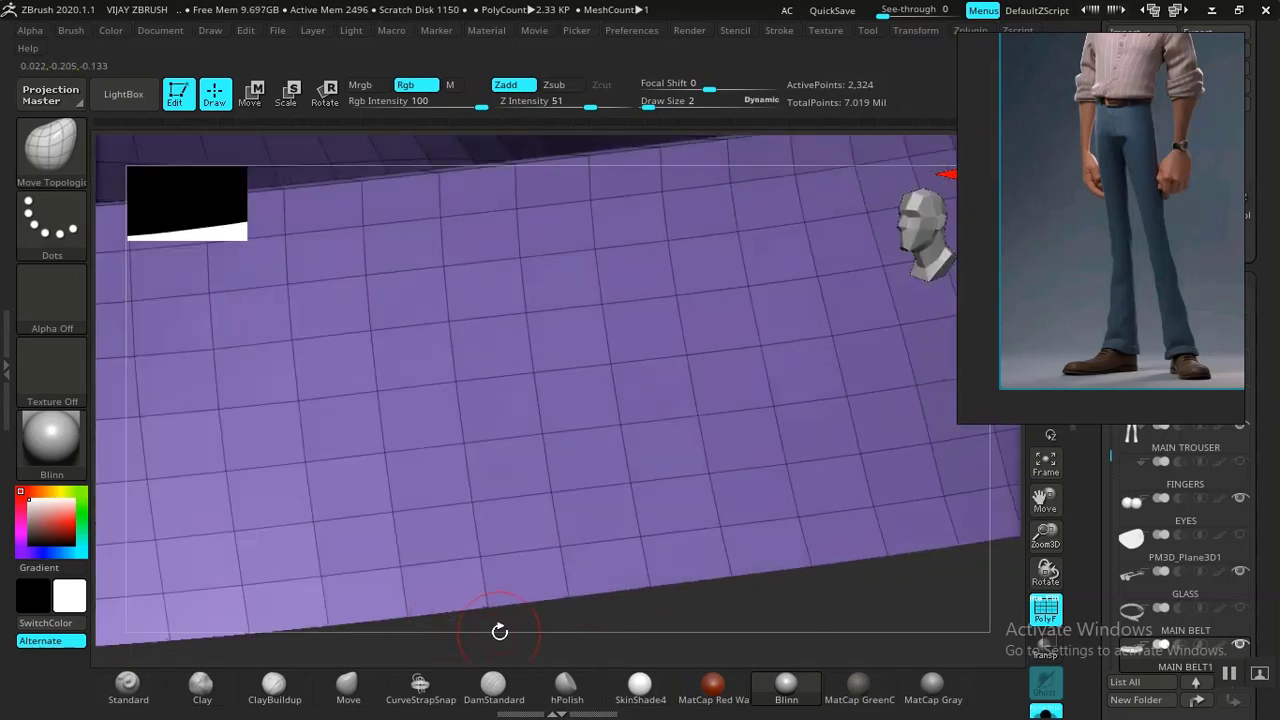
Open the diamond-shaped hole nearest the belt's tip into a wider shape with Move Topological.
mouse_move(697, 599)
left_mouse_down()
mouse_move(585, 576)
mouse_move(658, 599)
mouse_move(422, 414)
left_mouse_up()
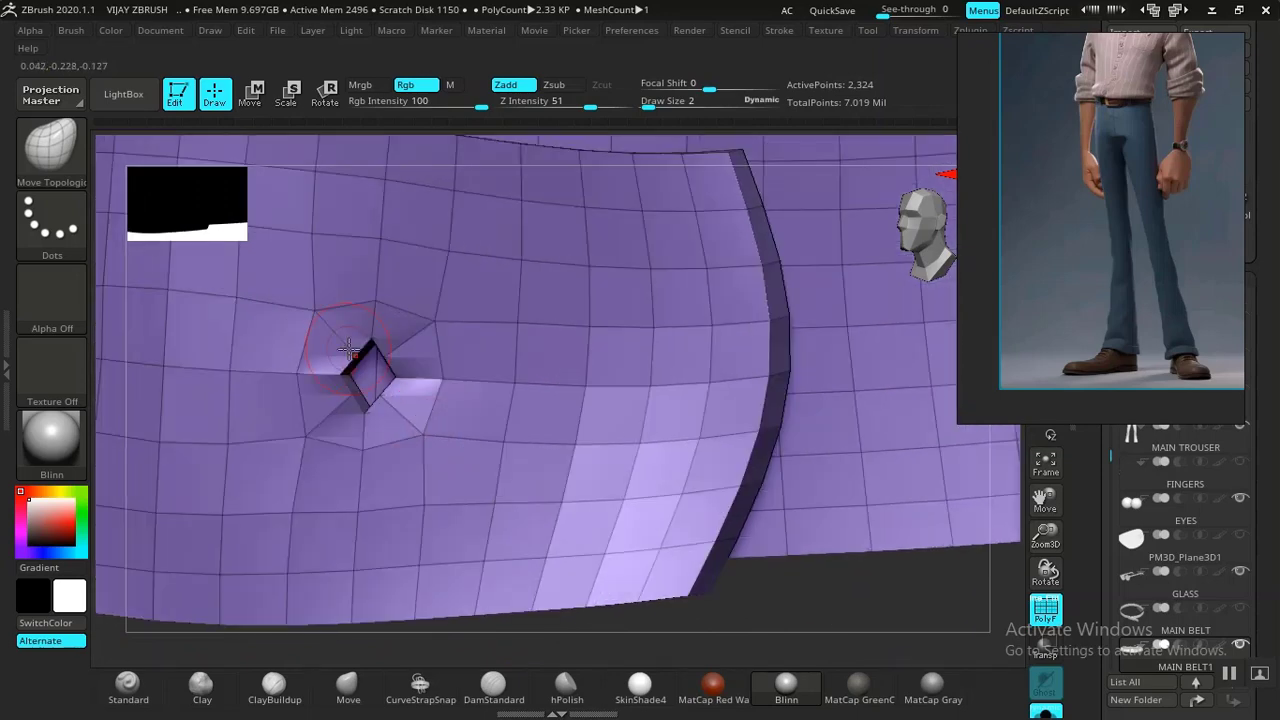
left_click_drag(743, 587, 750, 478)
left_click_drag(450, 618, 660, 388)
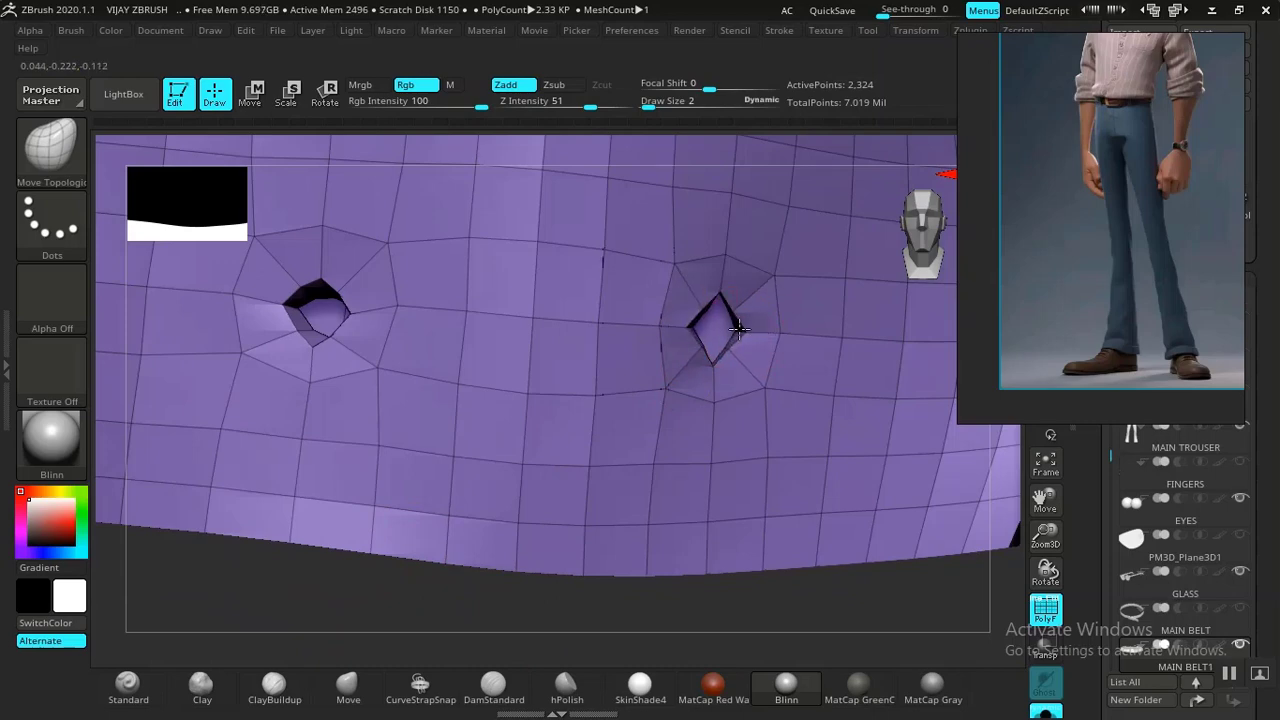
left_click(711, 366)
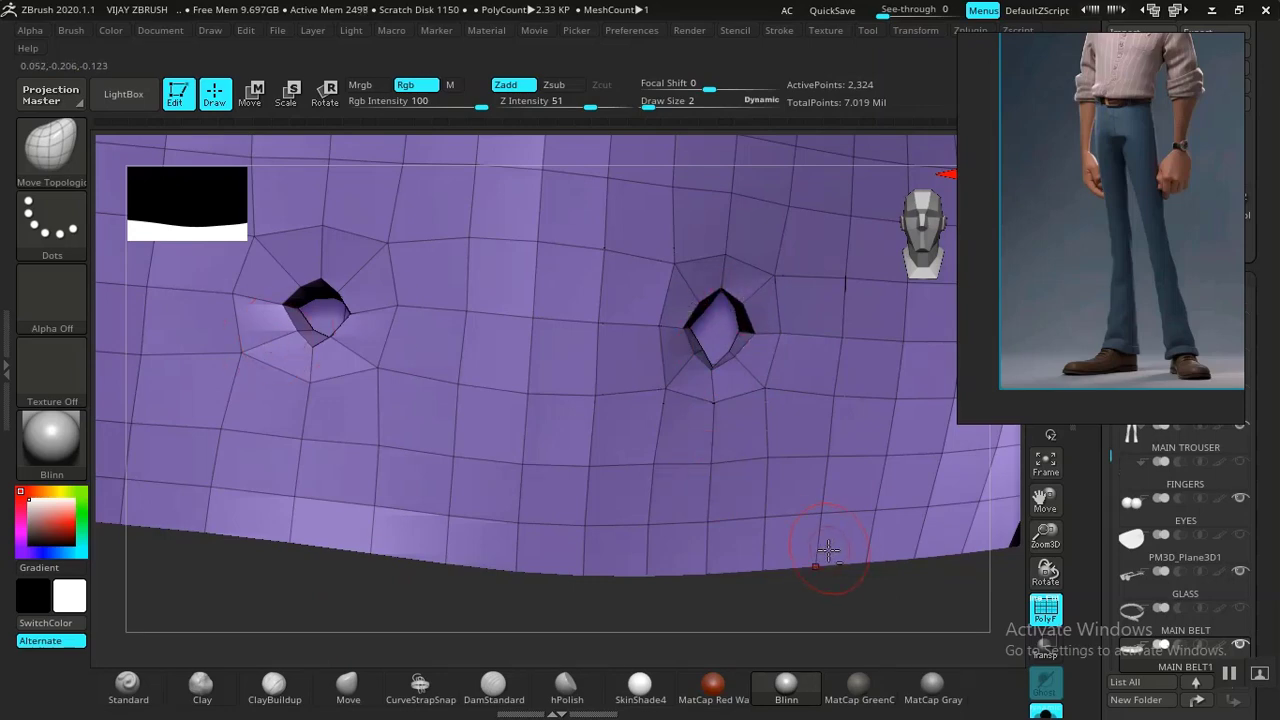
Frame the whole belt strap, leave Solo mode and unhide the buckle, prong and remaining belt parts.
left_click_drag(817, 610, 680, 594)
key("f")
key("f")
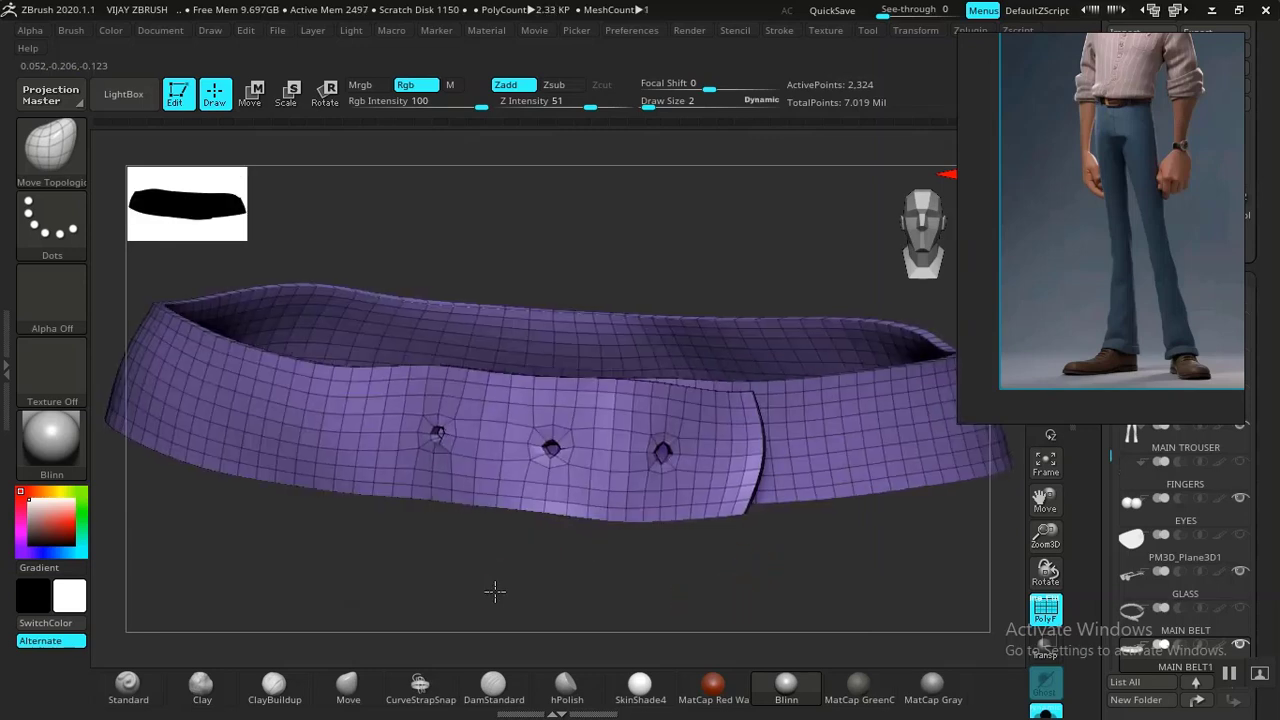
left_click_drag(494, 591, 549, 480)
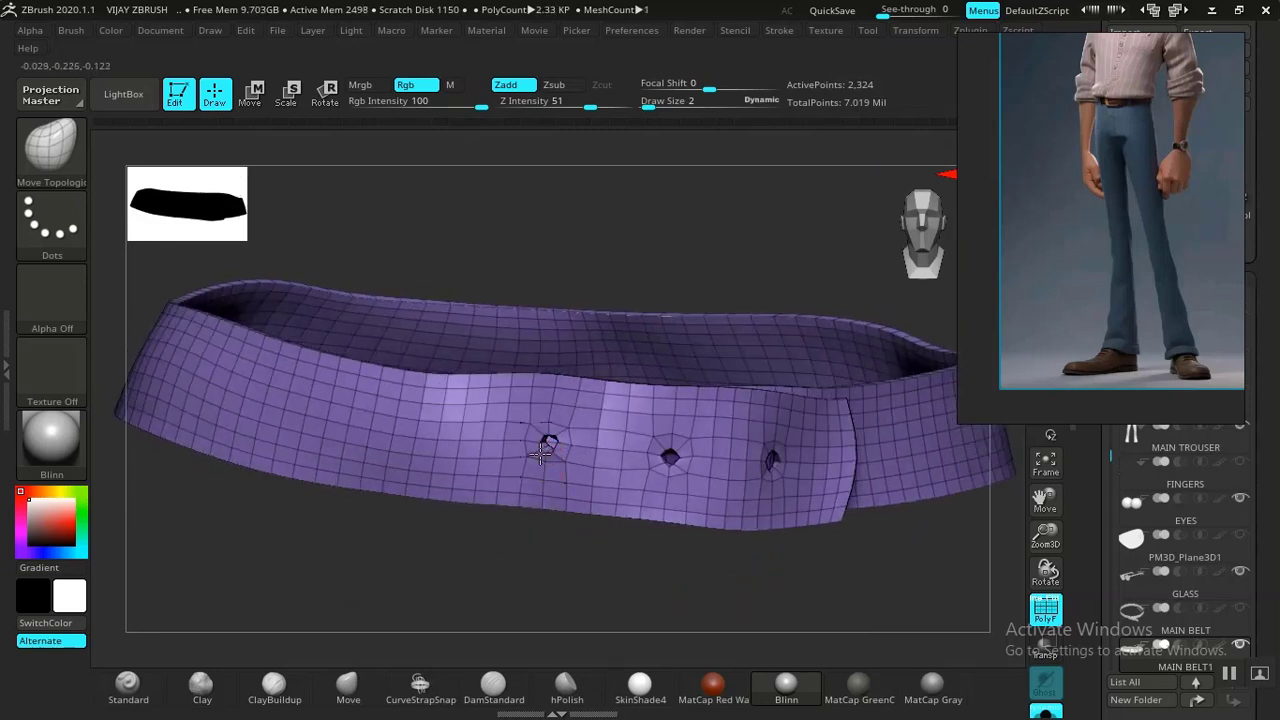
left_click(1046, 710)
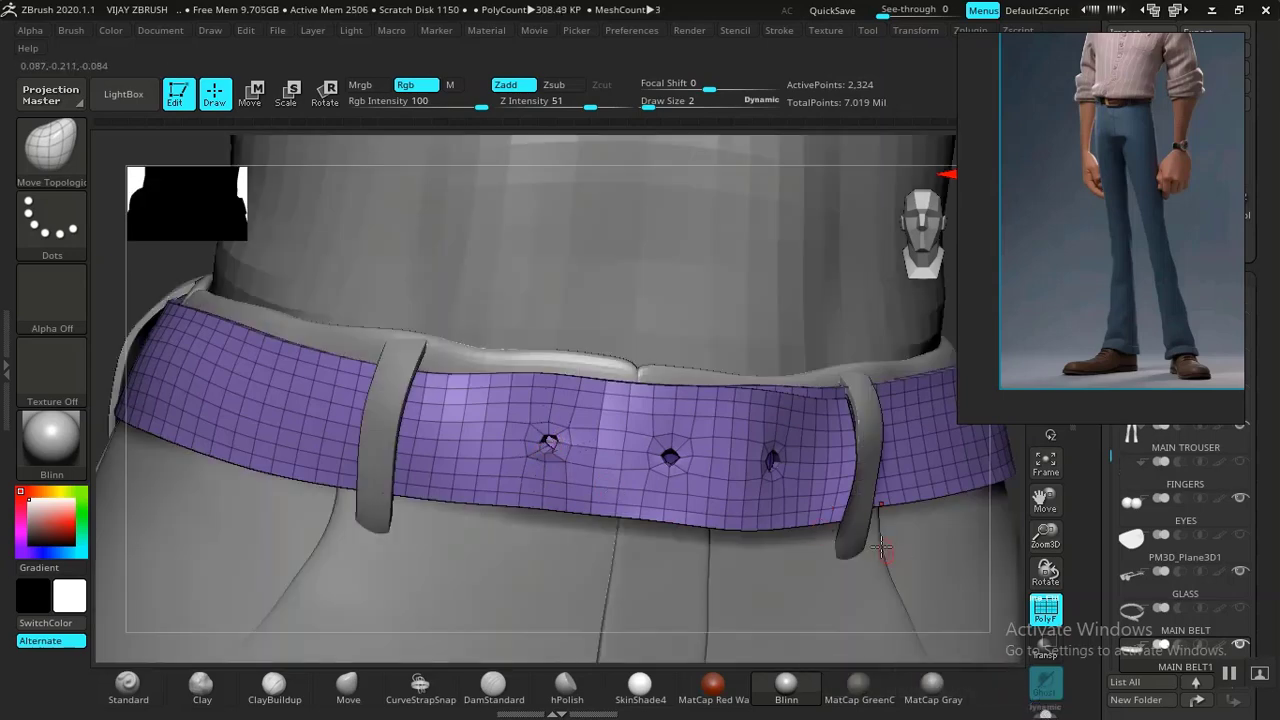
key("ctrl+shift")
key("ctrl")
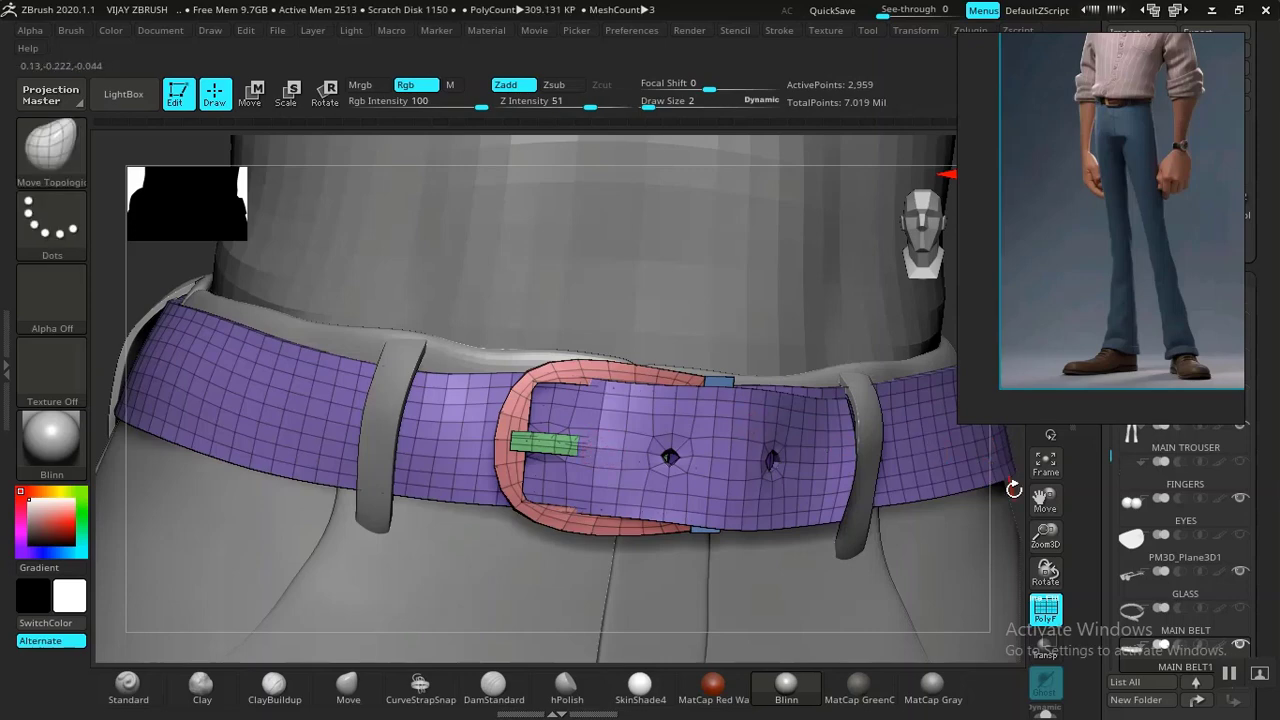
Choose the Move brush and mask the buckle and prong, leaving only the belt strap's polygroup editable.
left_click_drag(1014, 449, 804, 495)
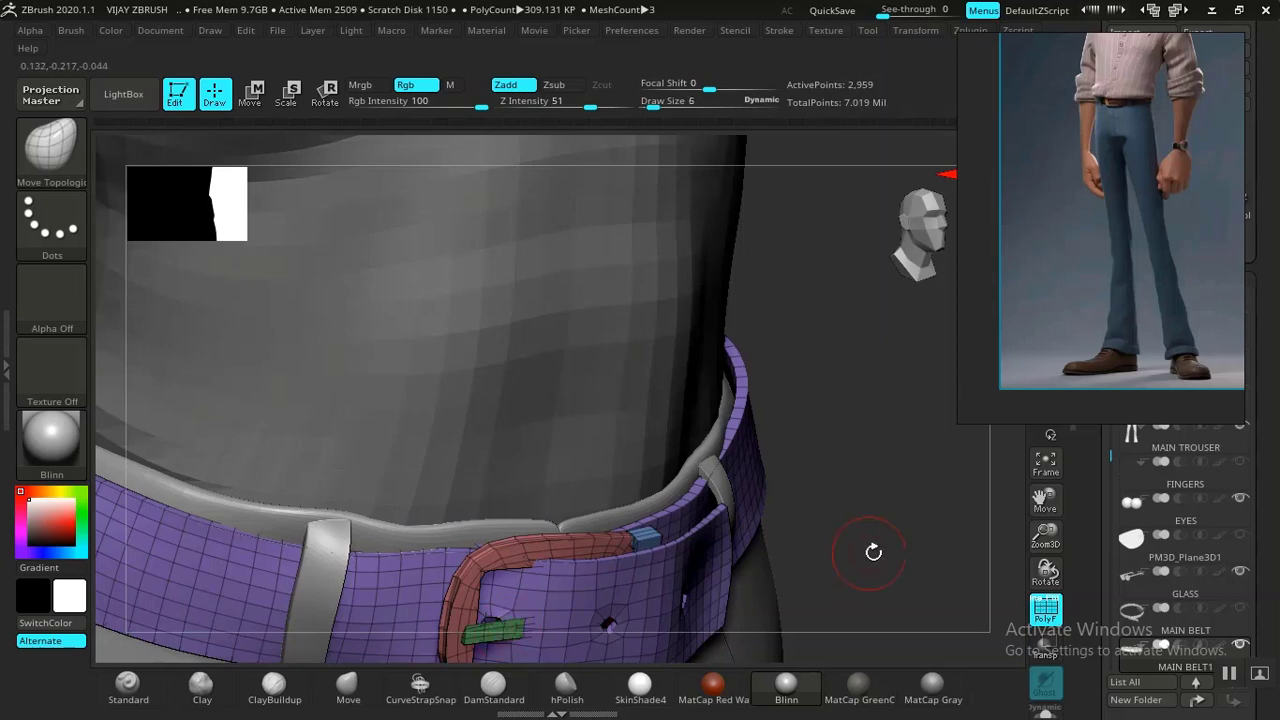
left_click_drag(871, 549, 880, 455)
left_click(348, 688)
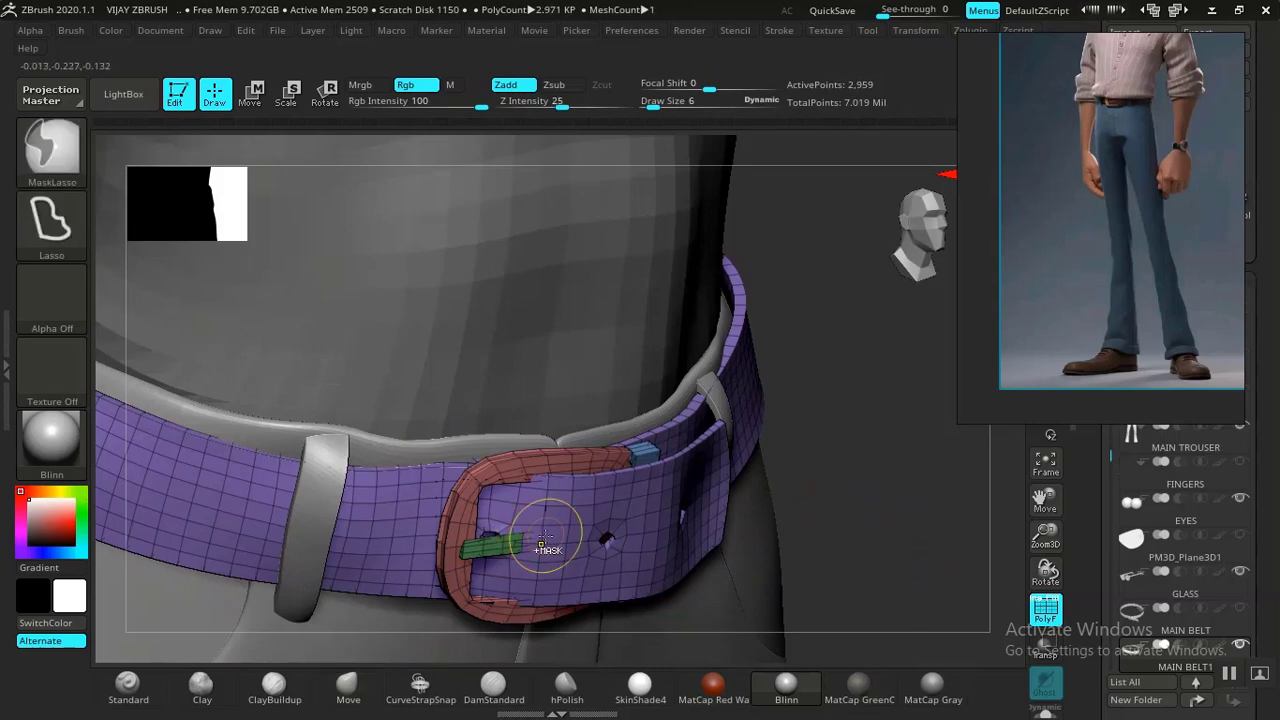
left_click(563, 560, "ctrl+shift")
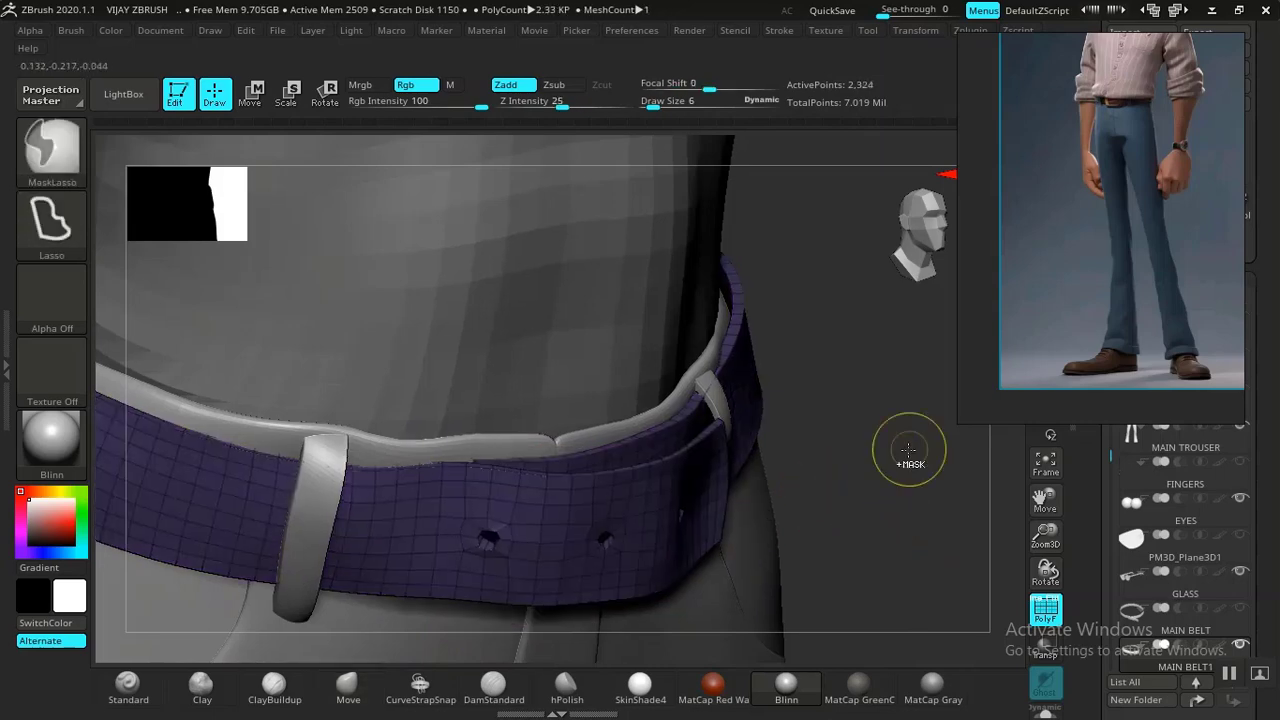
left_click(904, 447, "ctrl+shift")
left_click(904, 447, "ctrl")
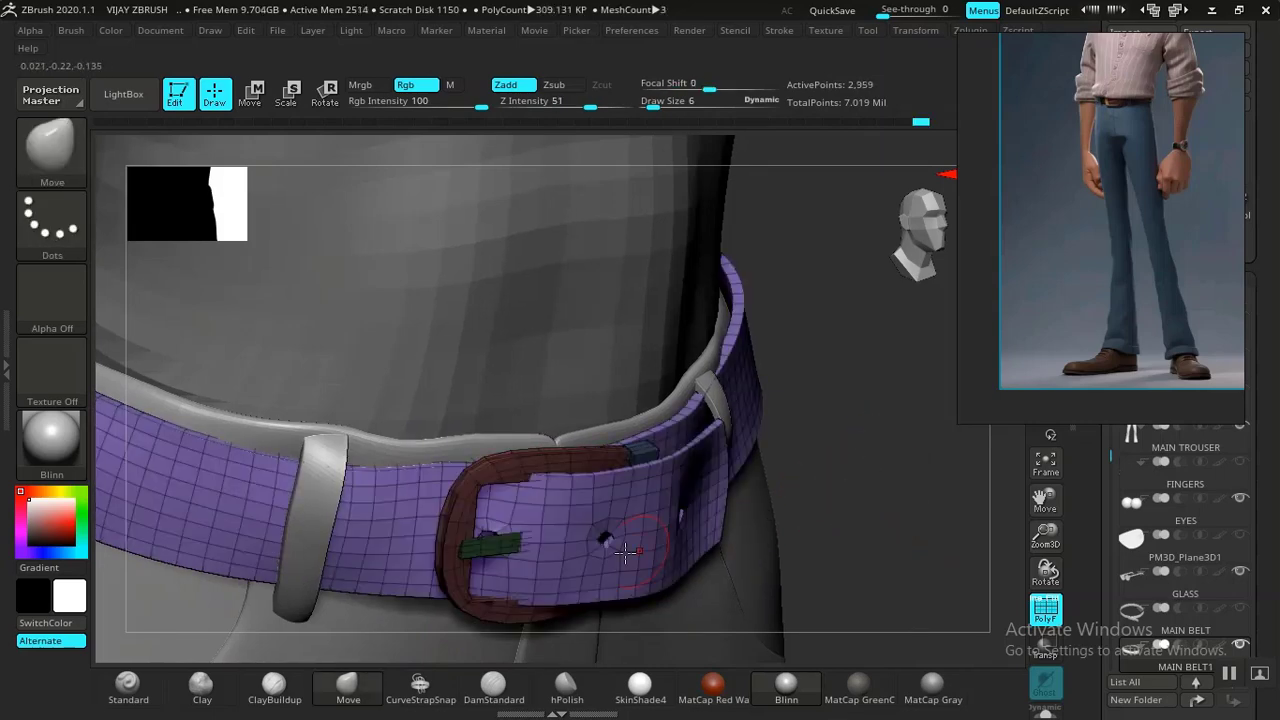
Adjust the strap around the buckle prong with the Move brush at draw size 14 and clear the mask.
key("]")
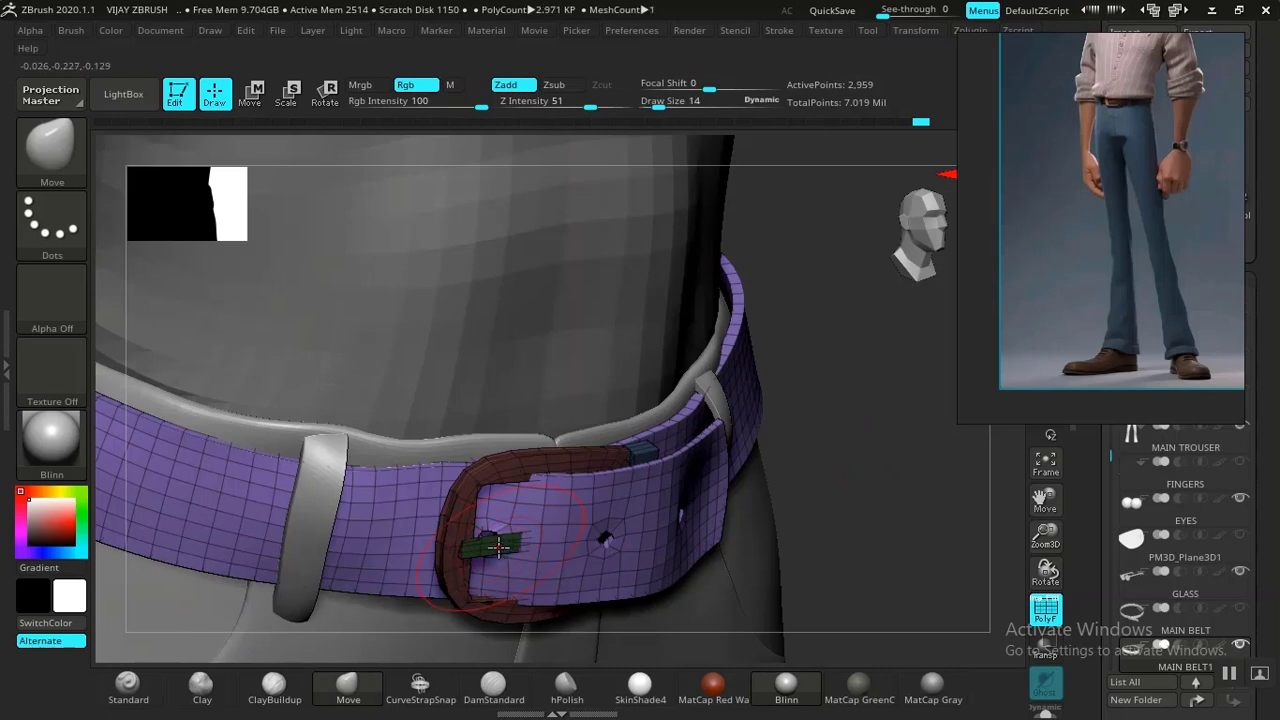
mouse_move(501, 548)
left_mouse_down()
mouse_move(536, 548)
mouse_move(505, 543)
mouse_move(520, 542)
left_mouse_up()
left_click_drag(844, 496, 740, 477)
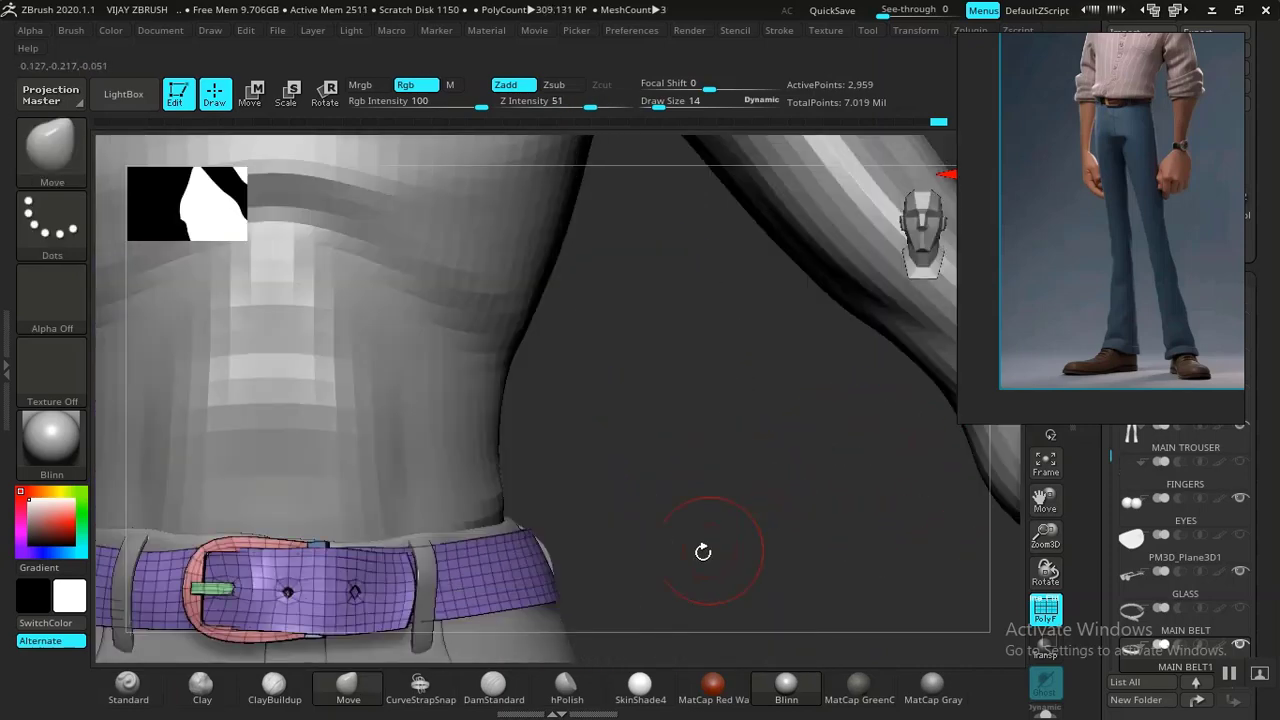
mouse_move(700, 543)
left_mouse_down()
mouse_move(726, 463)
mouse_move(803, 523)
mouse_move(774, 606)
mouse_move(709, 524)
mouse_move(789, 423)
mouse_move(846, 443)
mouse_move(676, 465)
left_mouse_up()
Turn off the PolyFrame display and subdivide the belt one level, checking the smoothed buckle and strap.
key("shift+f")
key("ctrl+d")
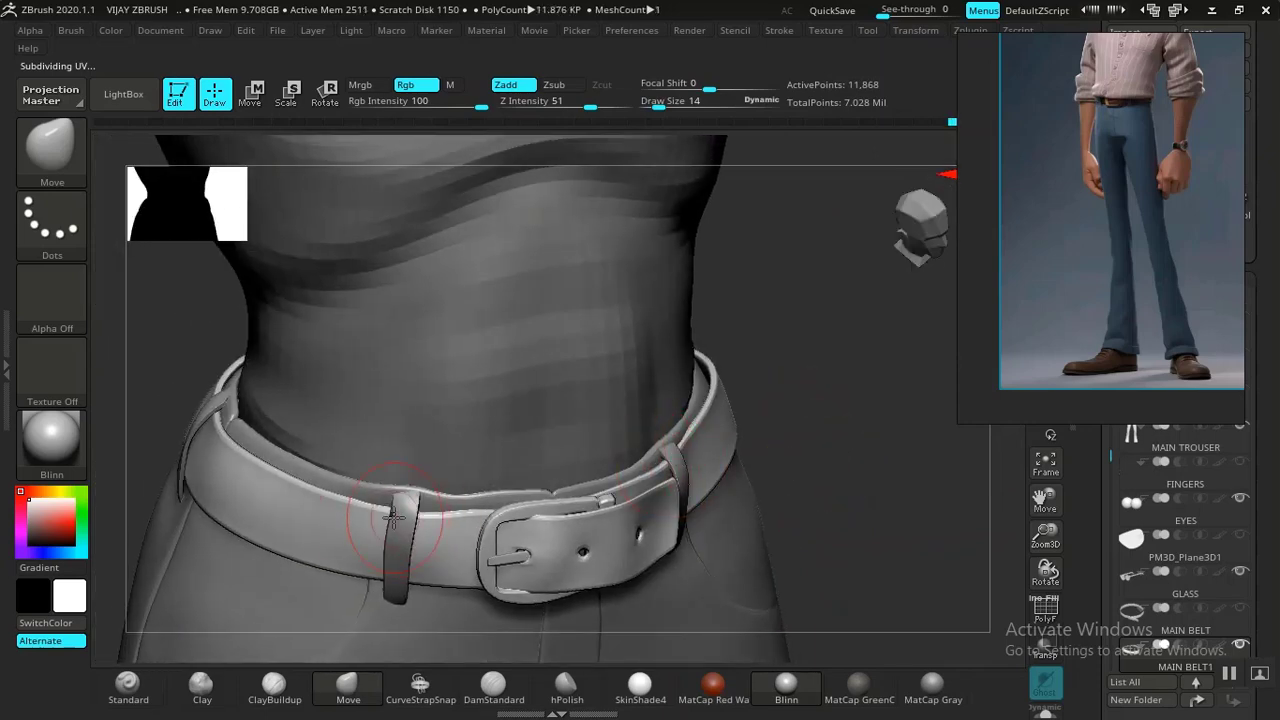
left_click_drag(806, 423, 769, 464)
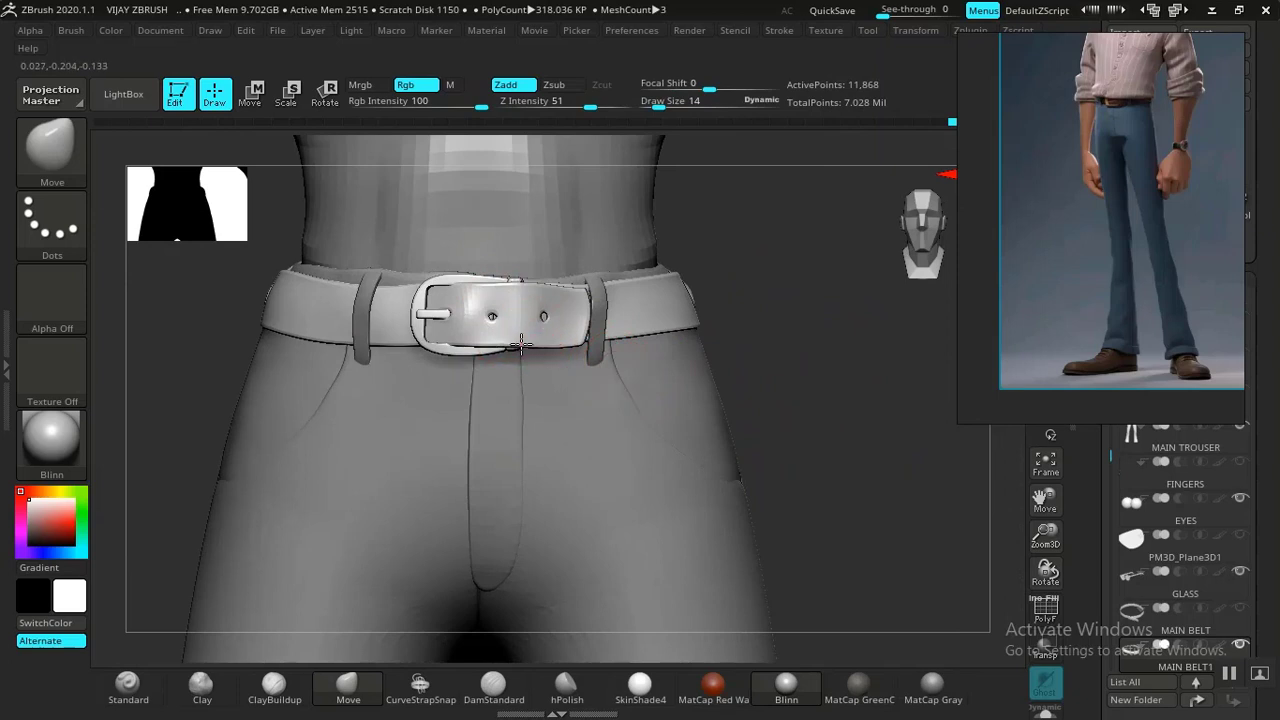
left_click_drag(805, 349, 851, 414)
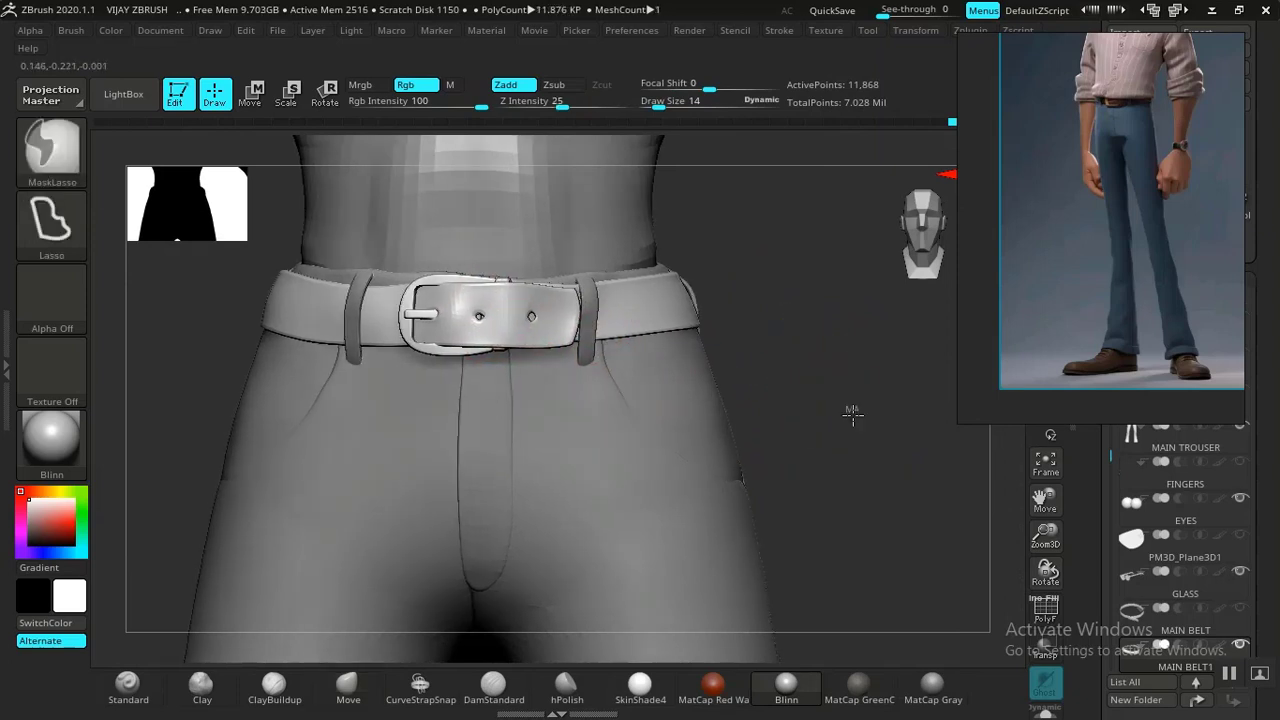
Select the MAIN TROUSER subtool, display its PolyFrame and mask everything except the fly's polygroup.
left_click_drag(937, 496, 777, 529, "alt")
left_click_drag(780, 467, 800, 205, "alt")
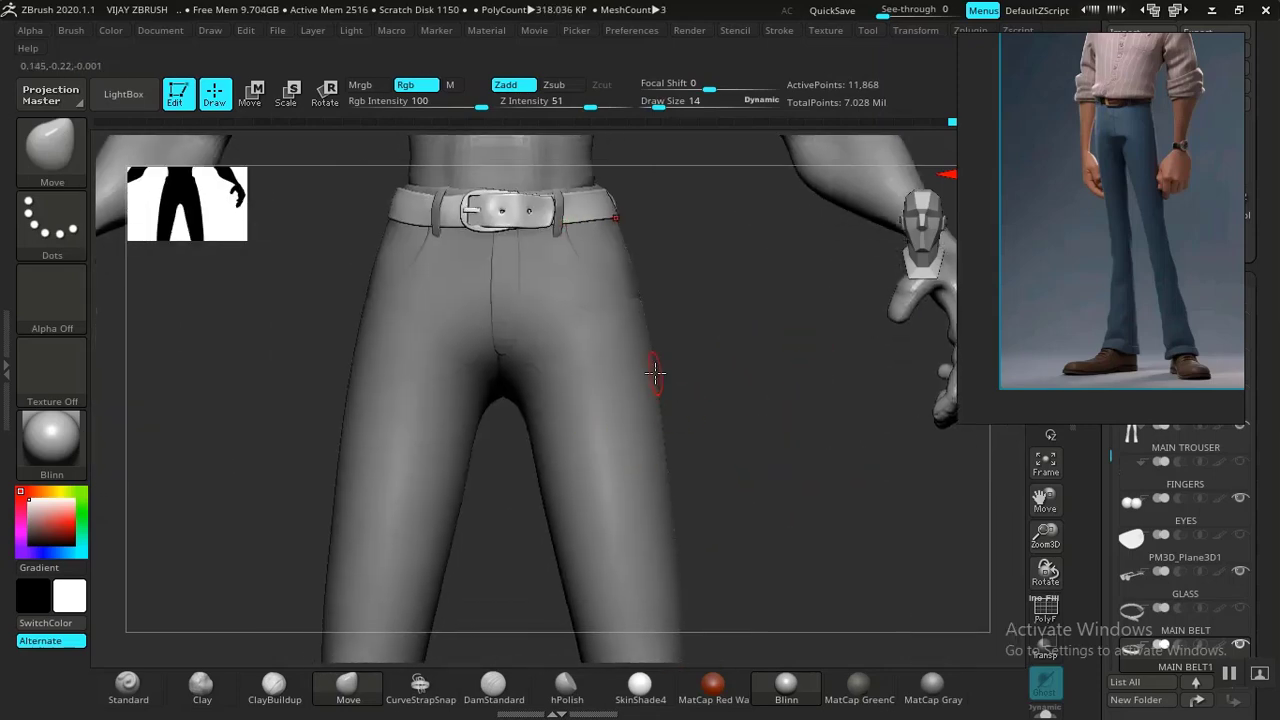
left_click_drag(814, 389, 886, 560, "shift")
left_click(575, 303, "alt")
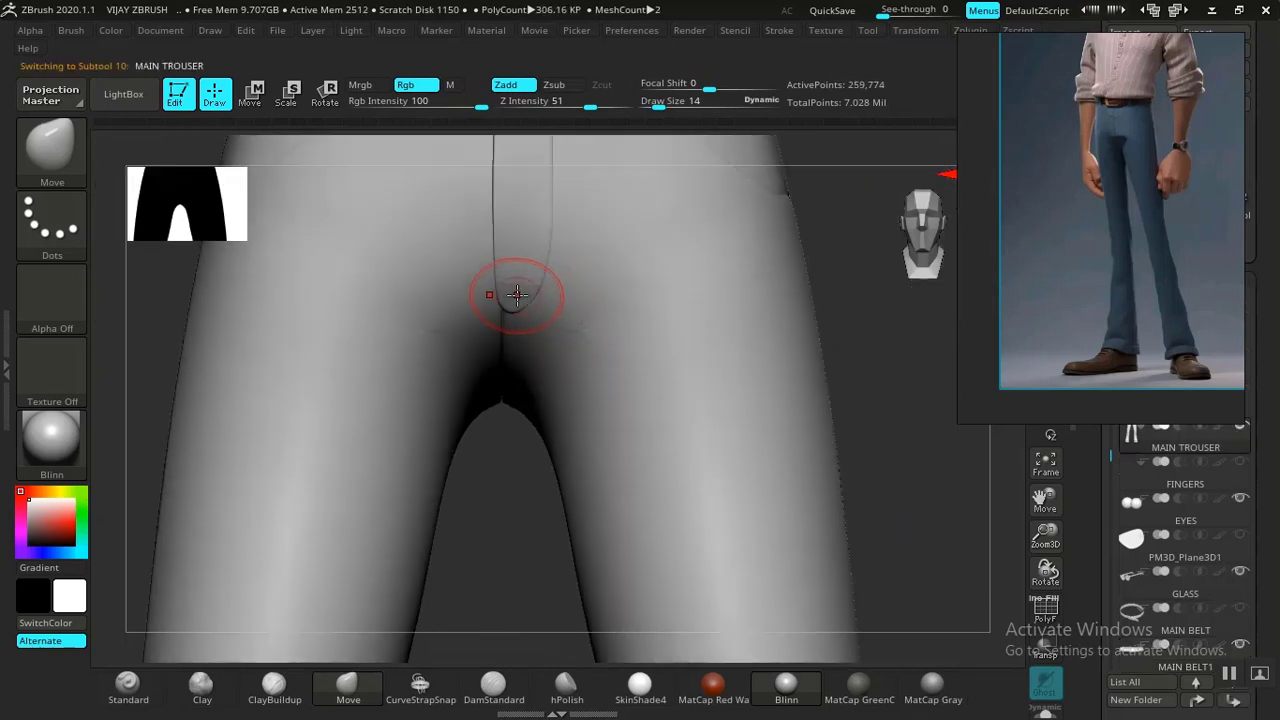
key("shift+f")
left_click(523, 280, "ctrl+shift")
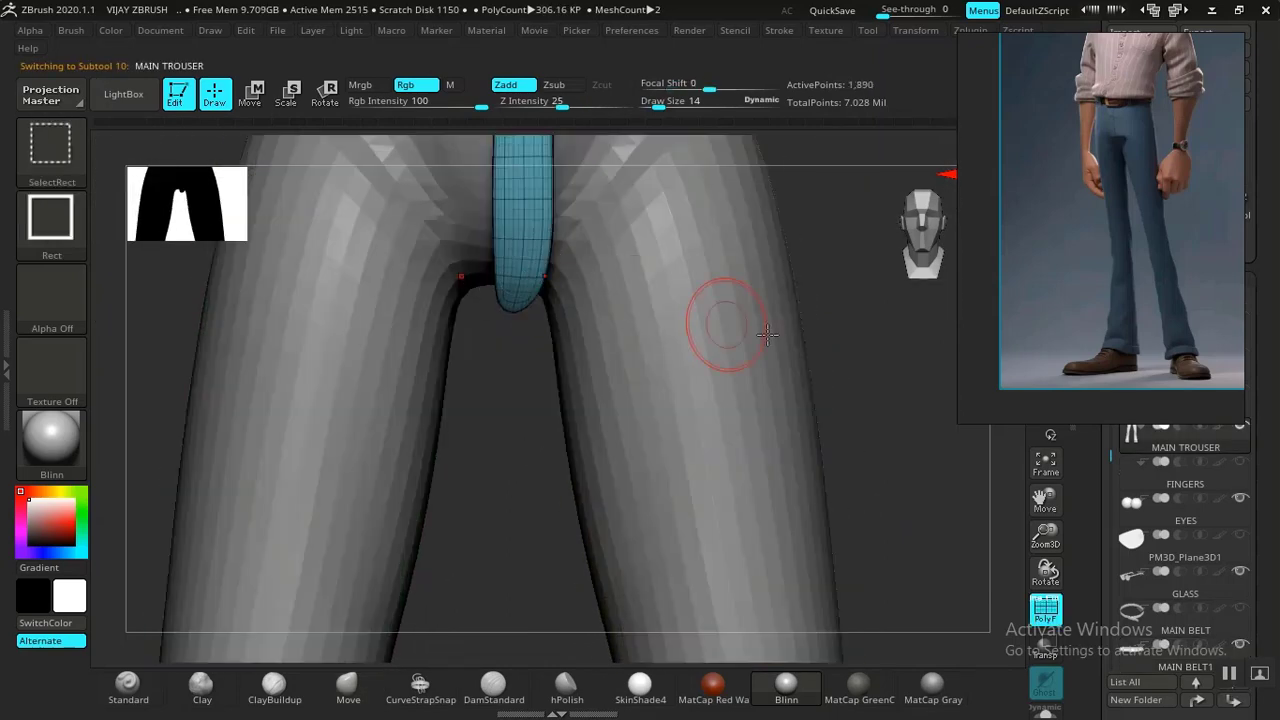
left_click(931, 374, "ctrl+shift")
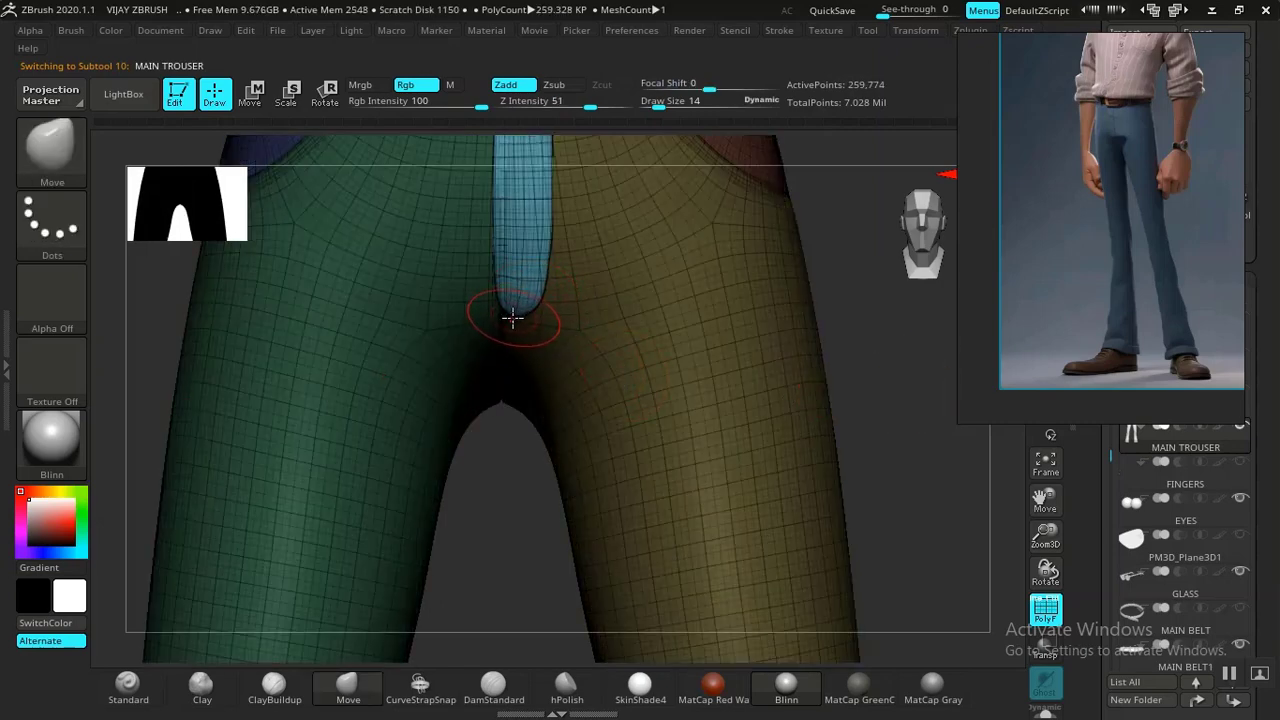
Hide the PolyFrame, reshape the fly's rounded lower end with the Move brush reduced to size 8, and clear the mask.
key("shift+f")
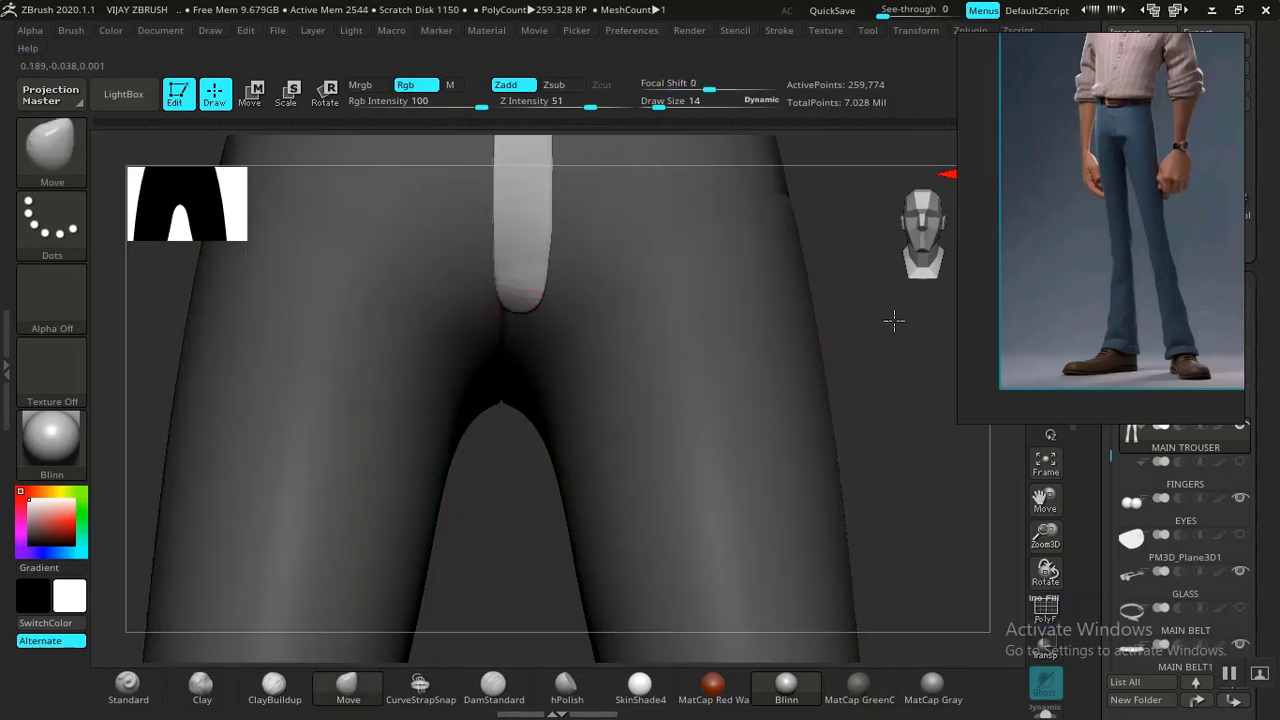
left_click_drag(894, 320, 571, 300)
mouse_move(857, 317)
left_mouse_down()
mouse_move(737, 263)
mouse_move(558, 263)
left_mouse_up()
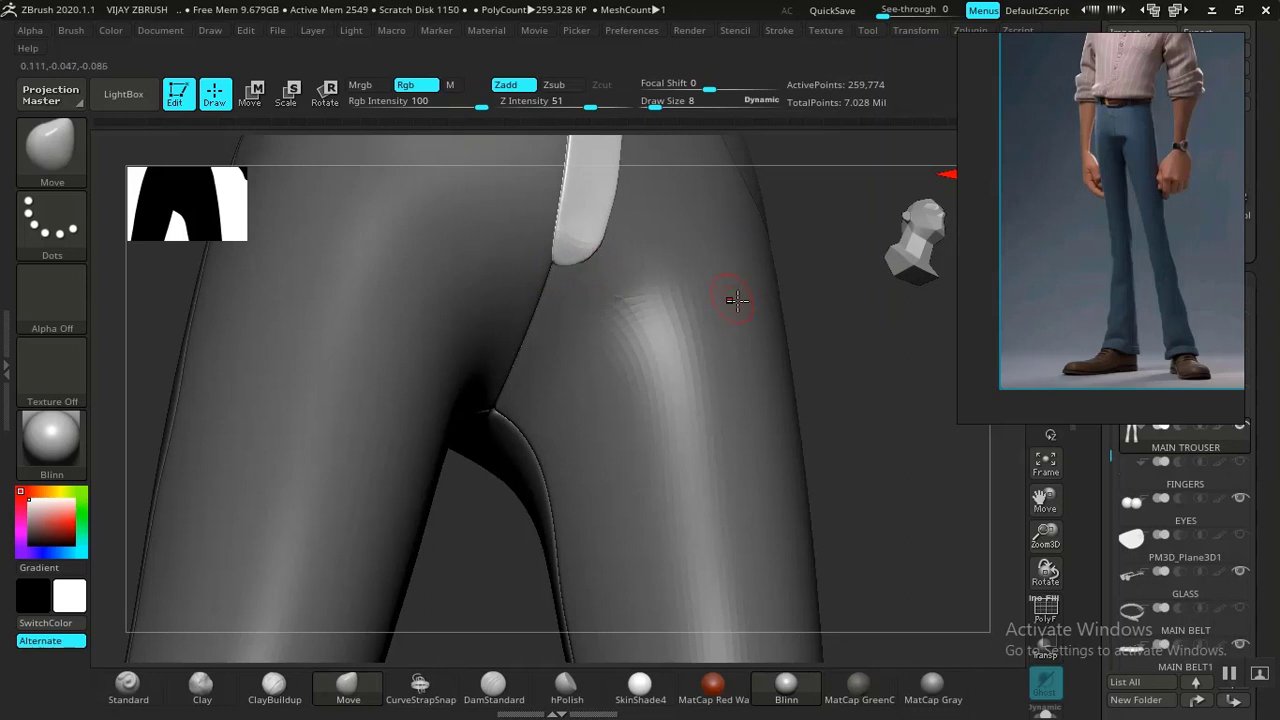
left_click_drag(873, 396, 651, 471)
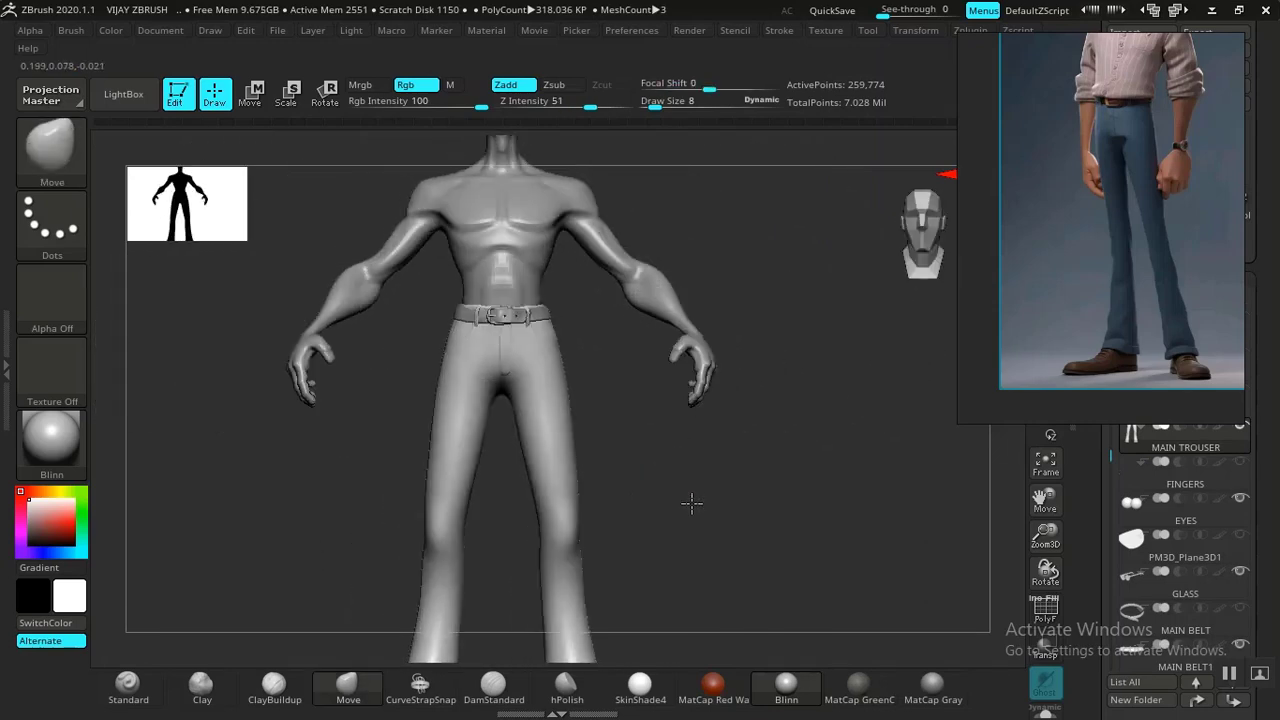